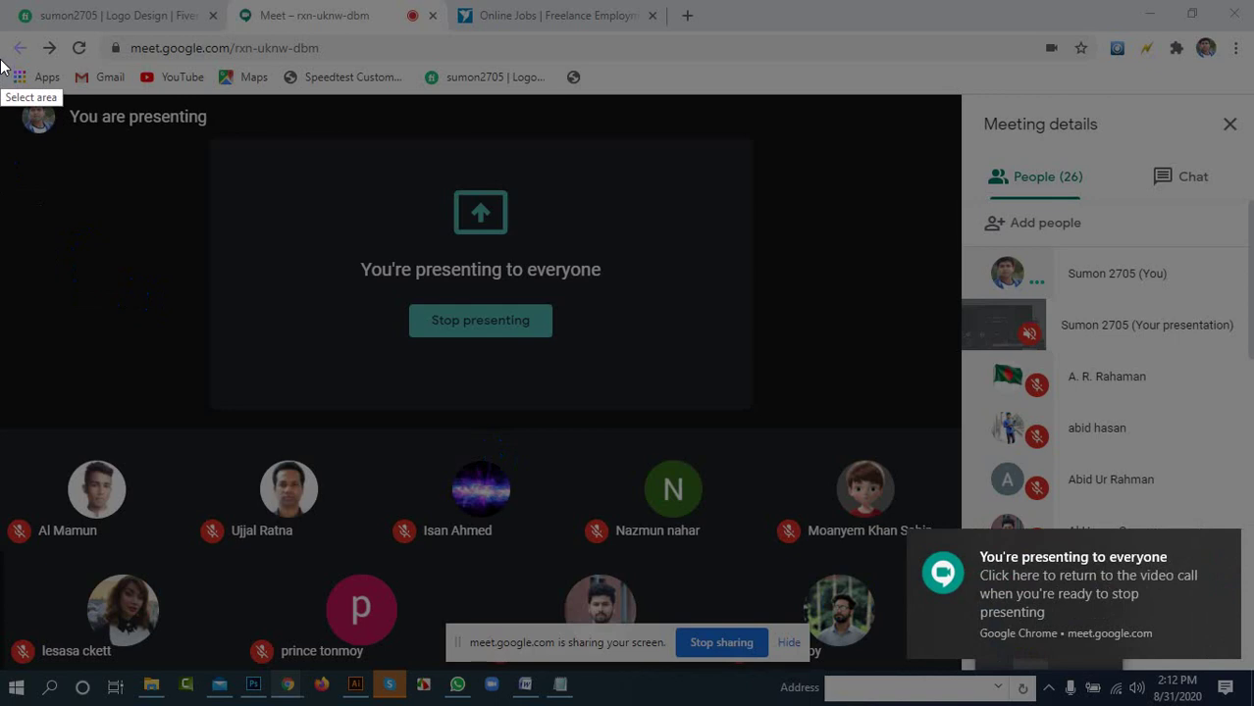
pyautogui.moveTo(1, 88); pyautogui.dragTo(1249, 702)
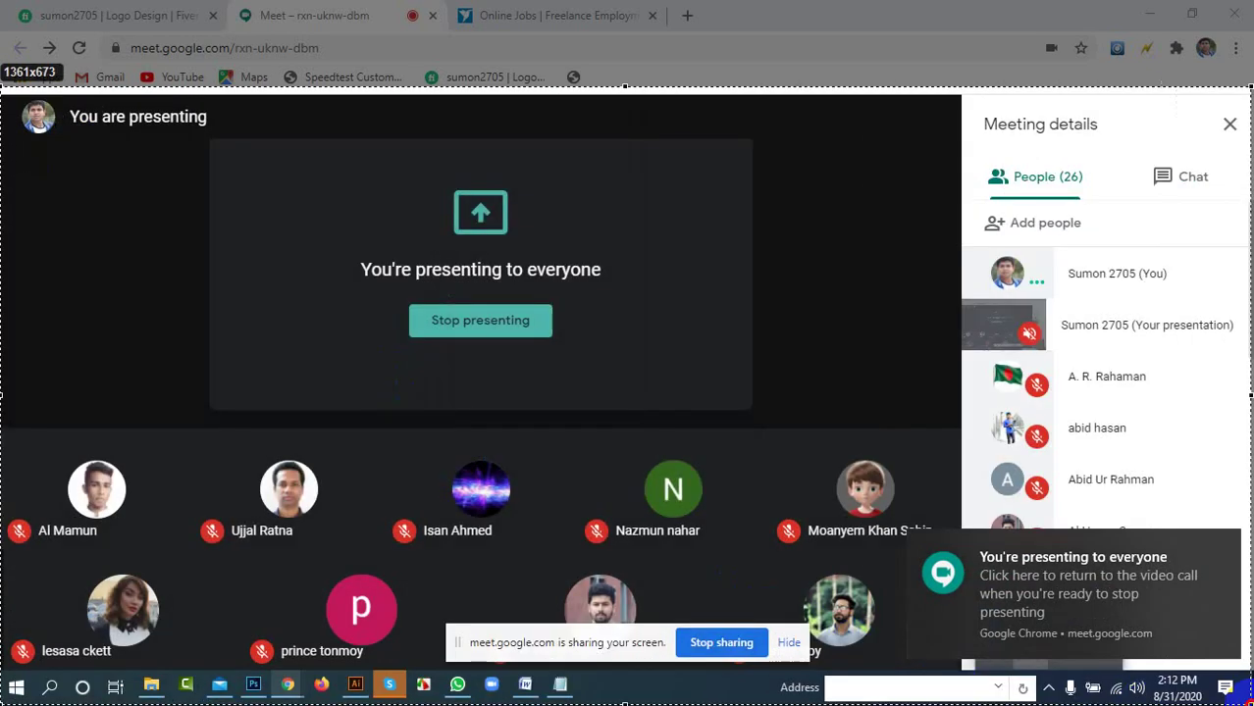
pyautogui.moveTo(1244, 478); pyautogui.dragTo(1217, 338)
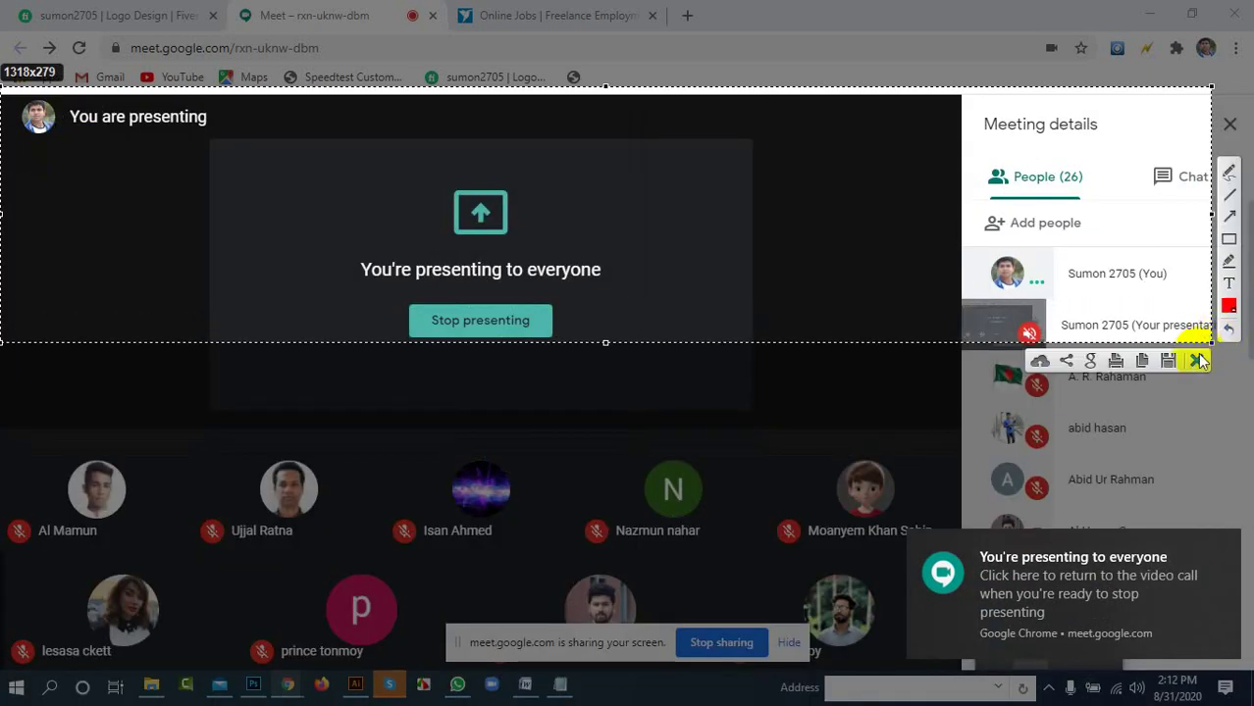
pyautogui.click(1199, 358)
# Capture the meeting screen below the browser toolbars with Lightshot and save it to the Desktop as Screenshot_3 in PNG format
pyautogui.click(812, 435)
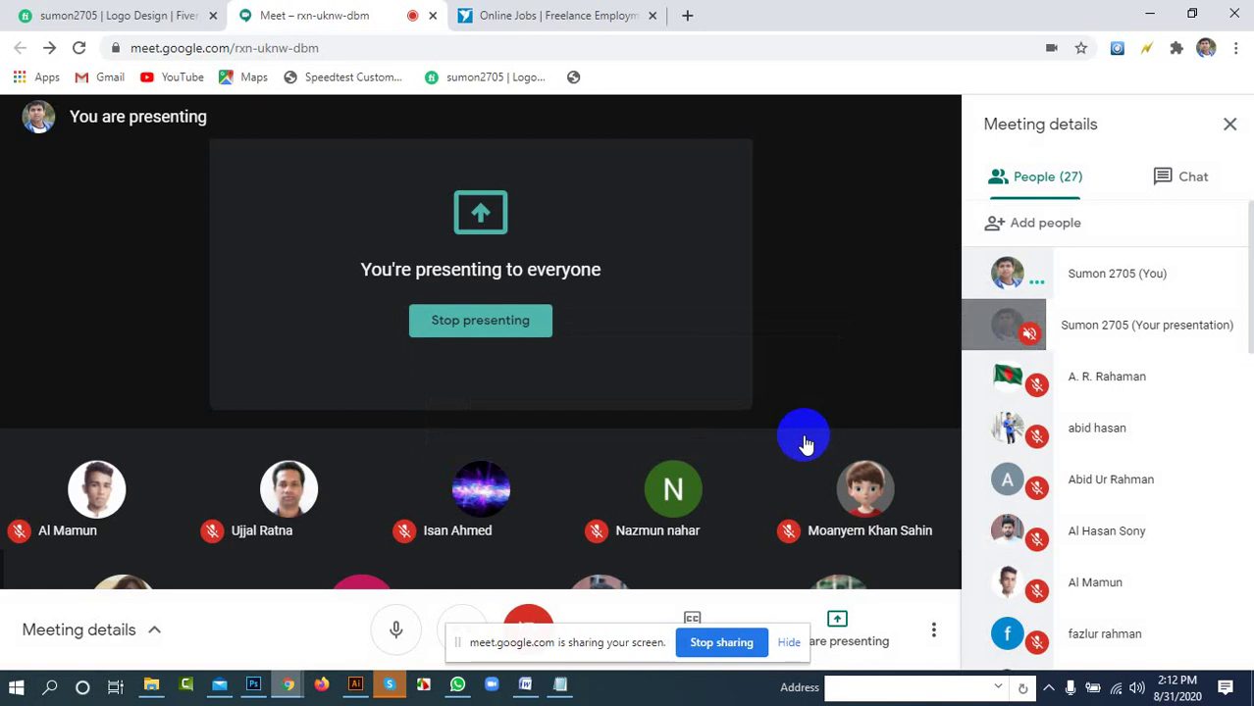
pyautogui.click(1048, 687)
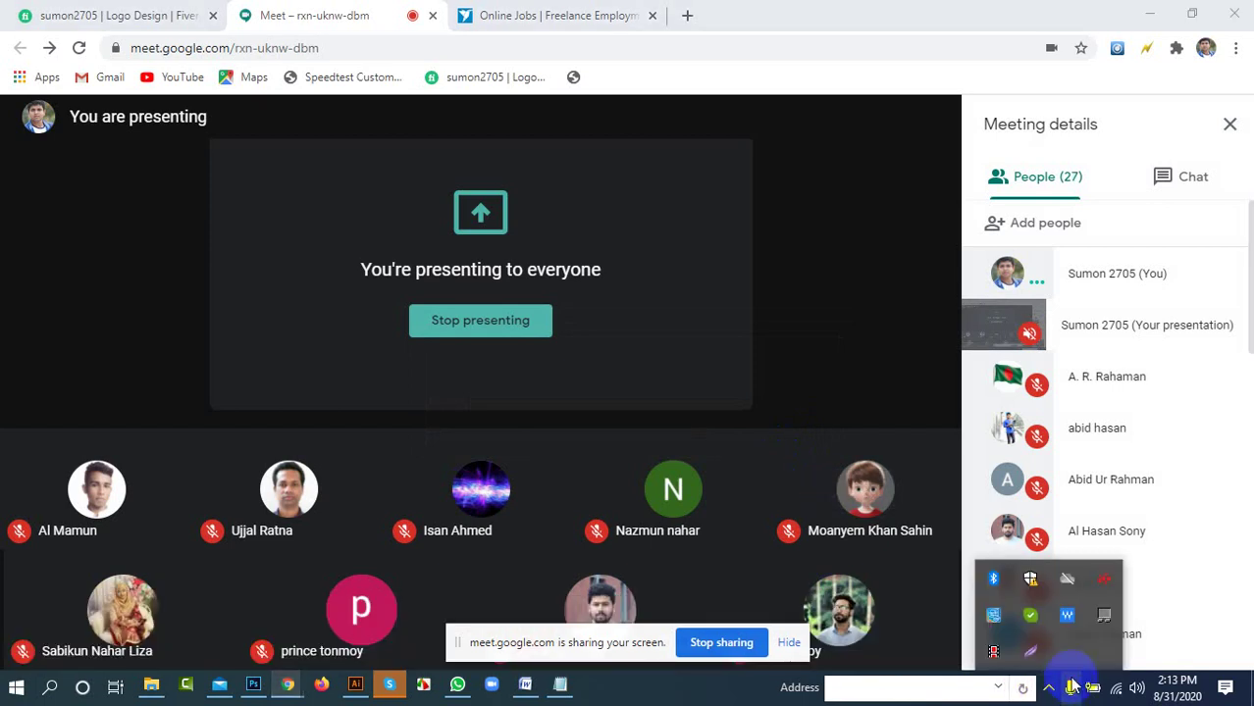
pyautogui.click(1032, 656)
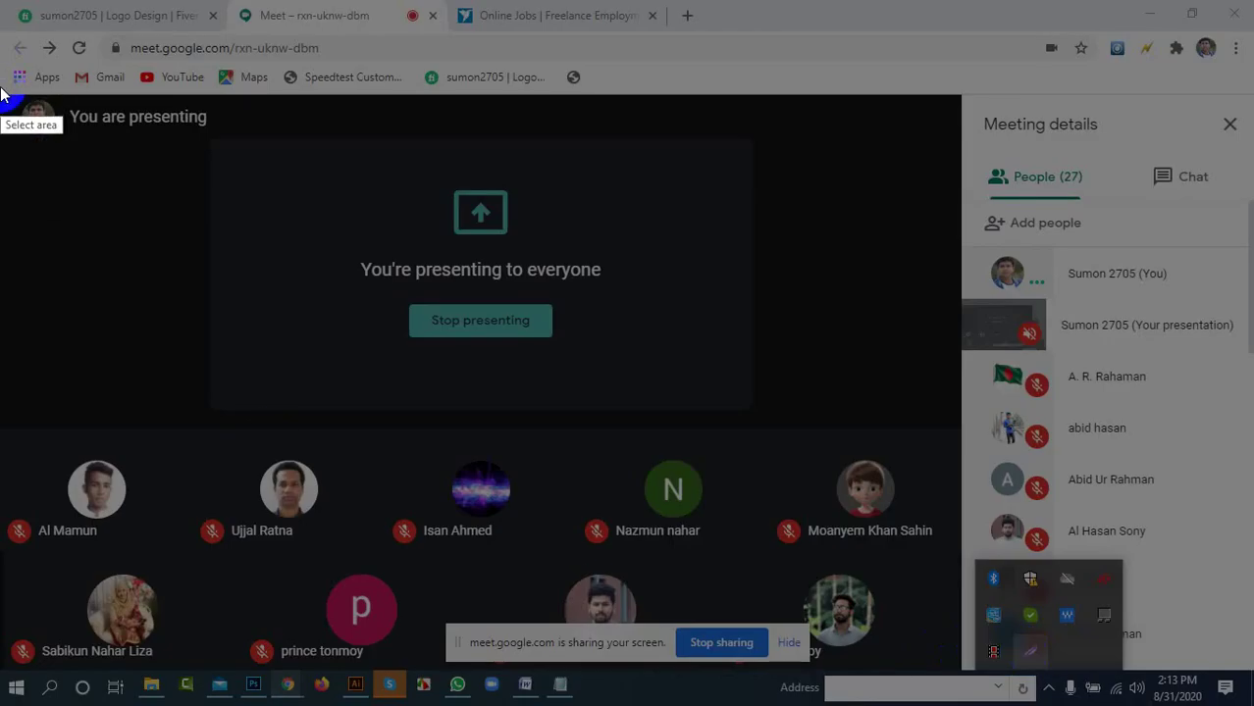
pyautogui.moveTo(2, 88); pyautogui.dragTo(1248, 702)
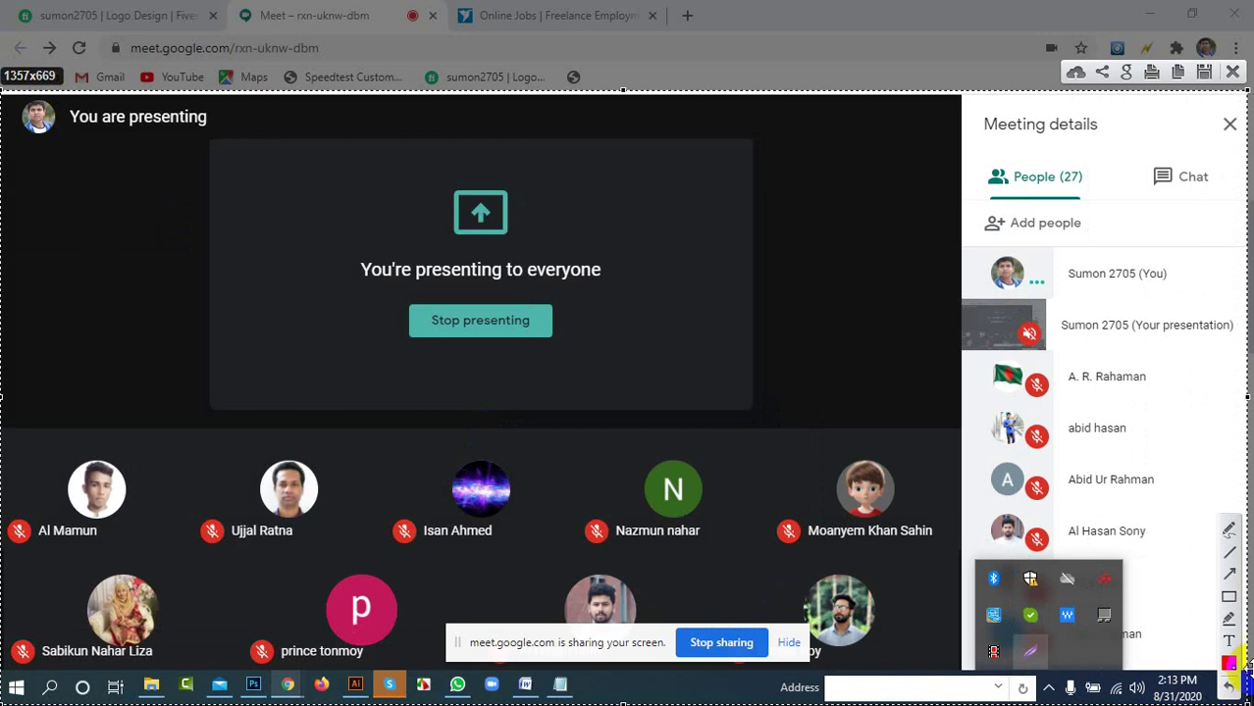
pyautogui.click(1202, 75)
pyautogui.click(53, 160)
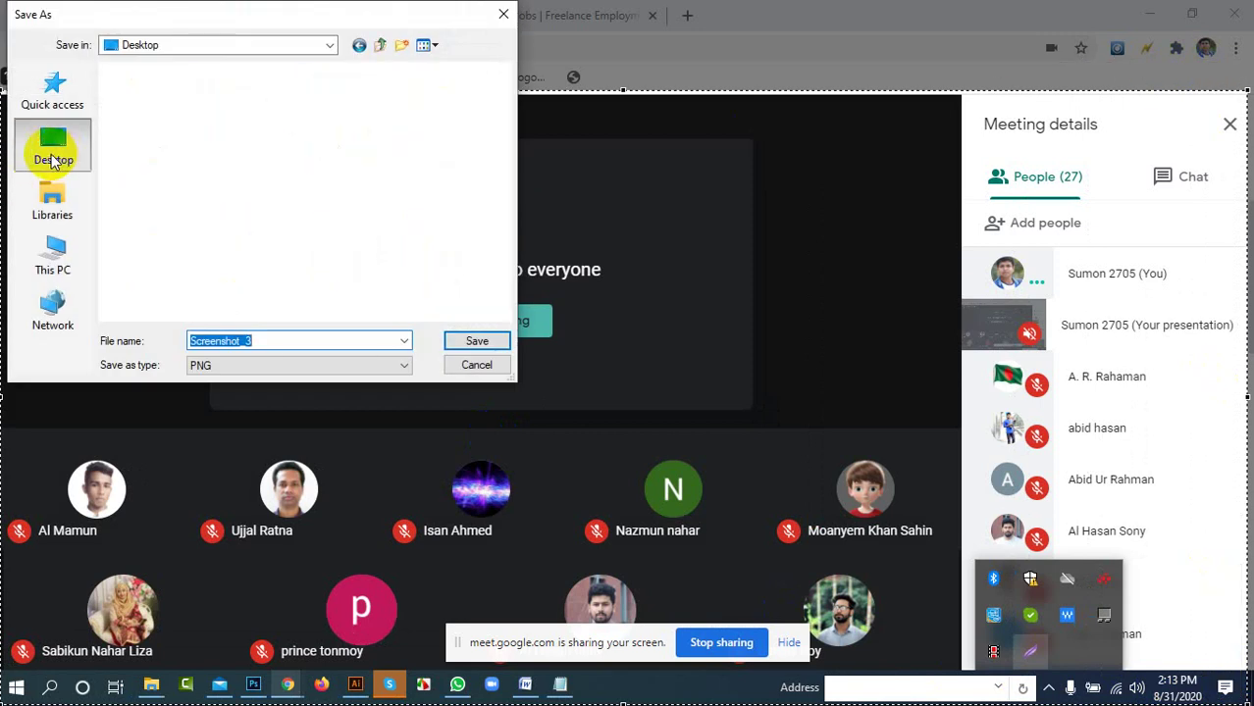
pyautogui.click(461, 340)
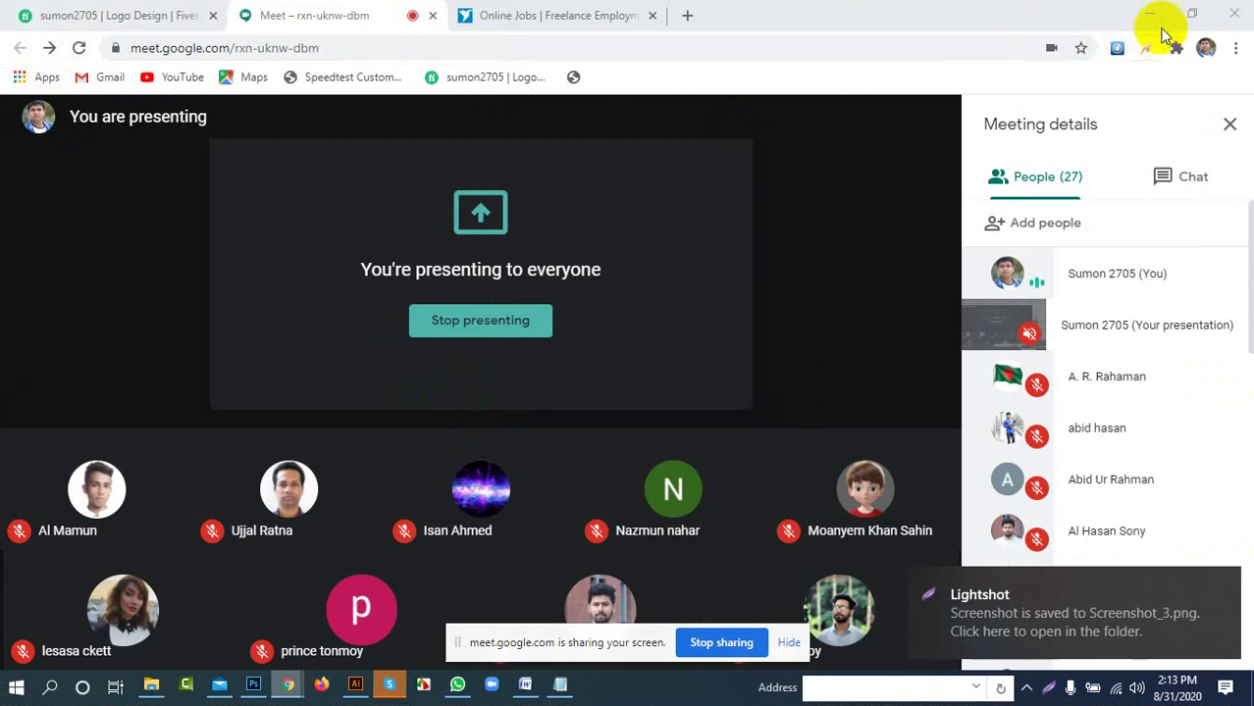
# Switch to Photoshop and add an empty layer above the Background of the Untitled-1 document
pyautogui.click(1148, 14)
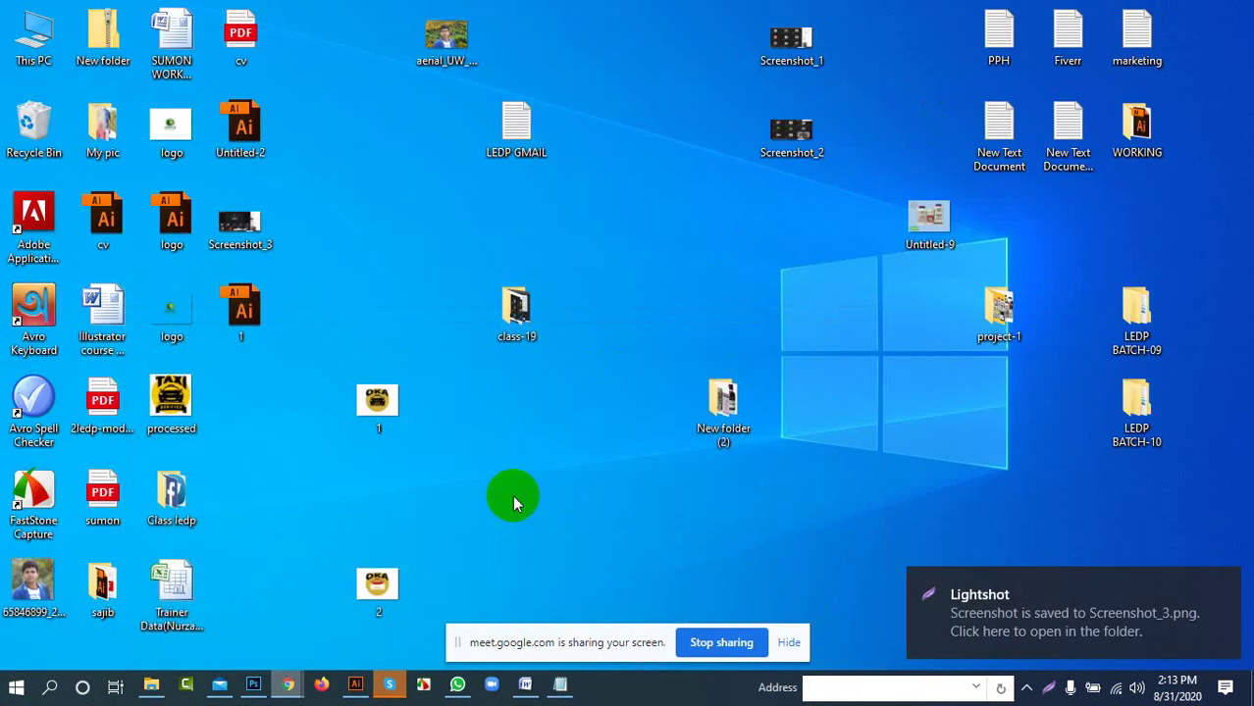
pyautogui.click(258, 691)
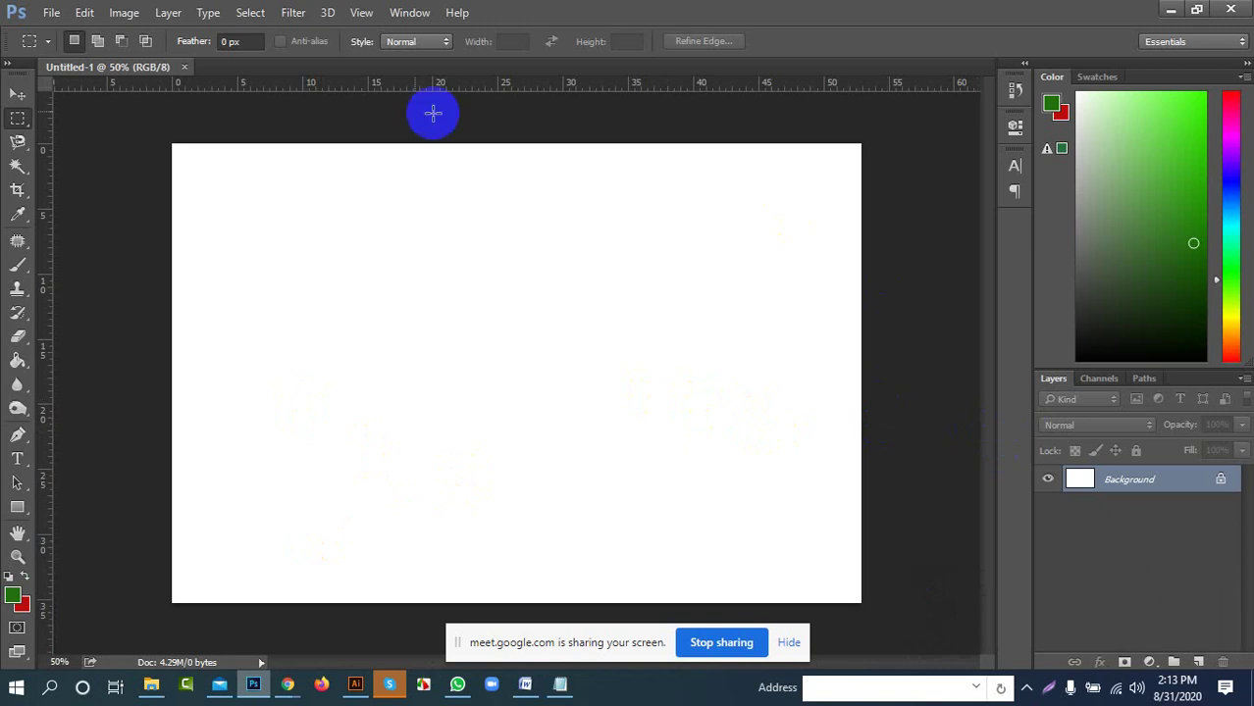
pyautogui.click(20, 94)
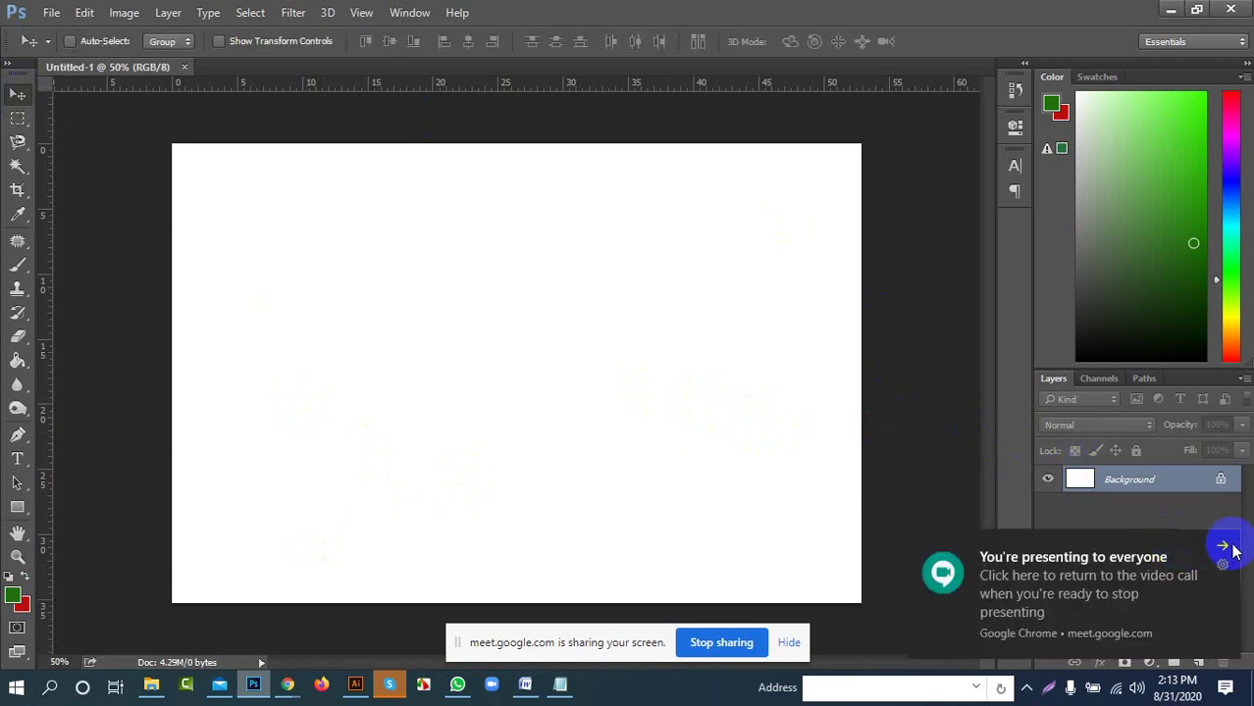
pyautogui.click(1226, 548)
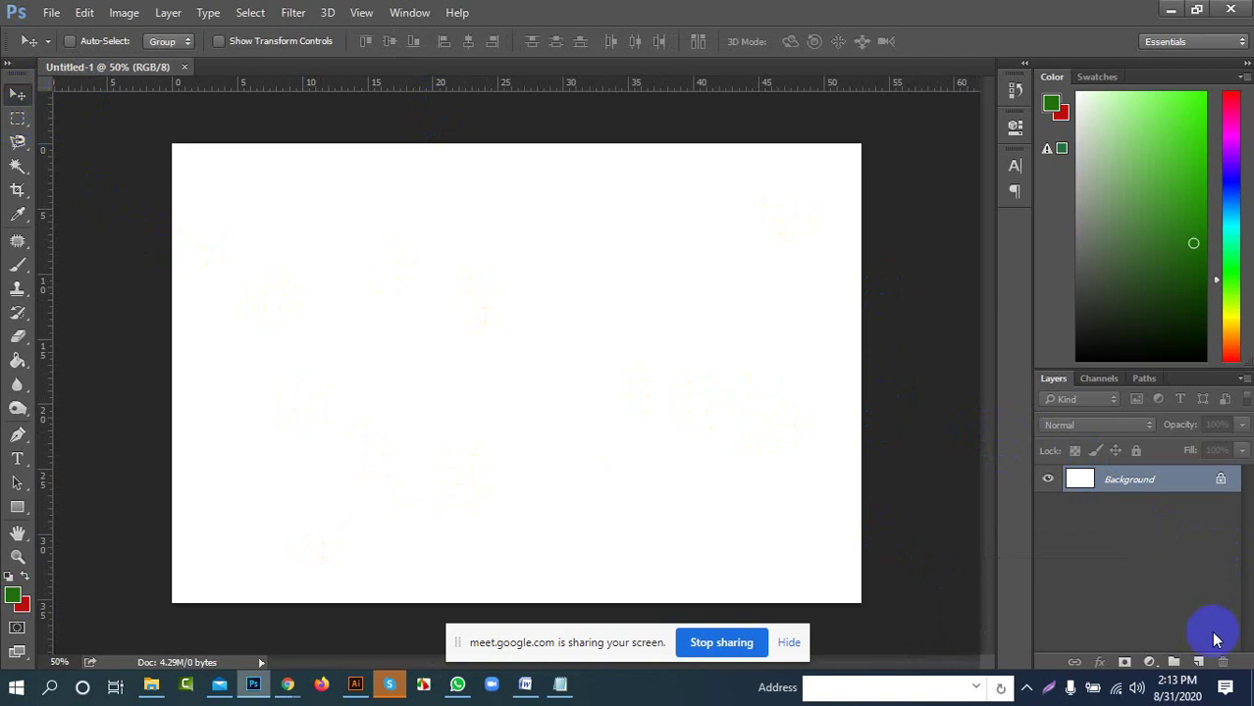
pyautogui.click(1199, 662)
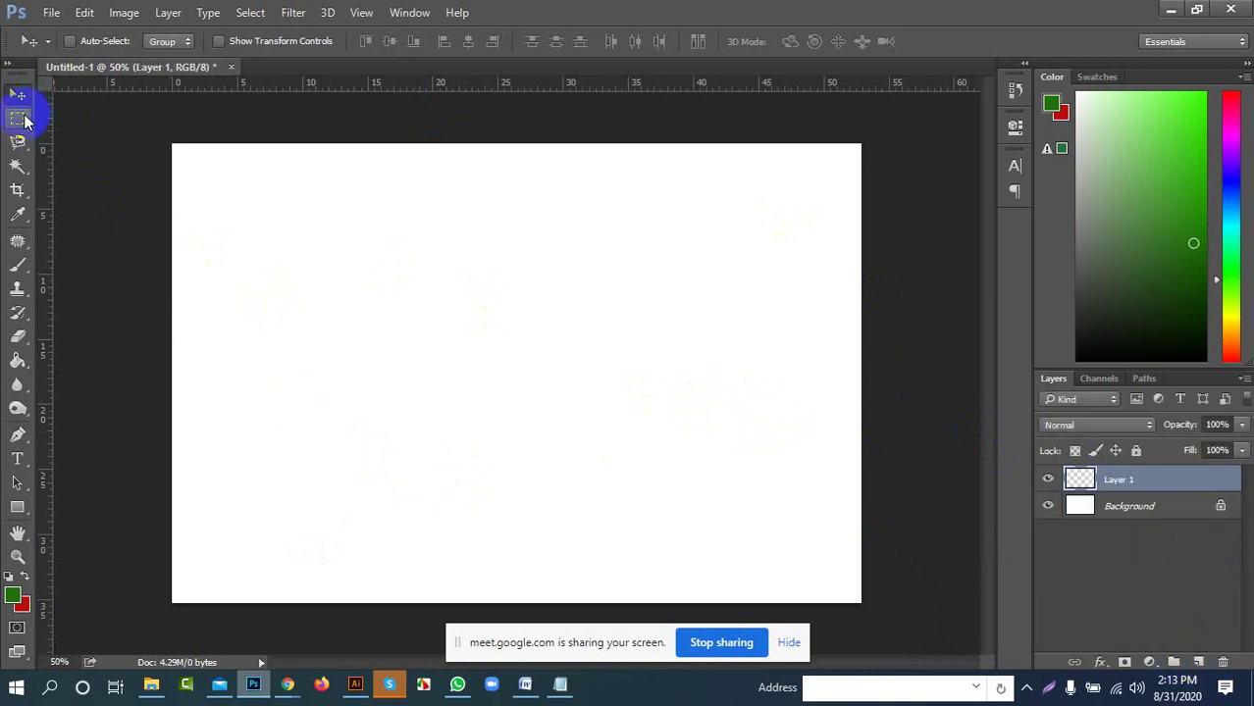
# Draw a rectangular marquee in New Selection mode near the canvas's upper-left corner and fill it with the dark green foreground color
pyautogui.moveTo(17, 116); pyautogui.dragTo(78, 45)
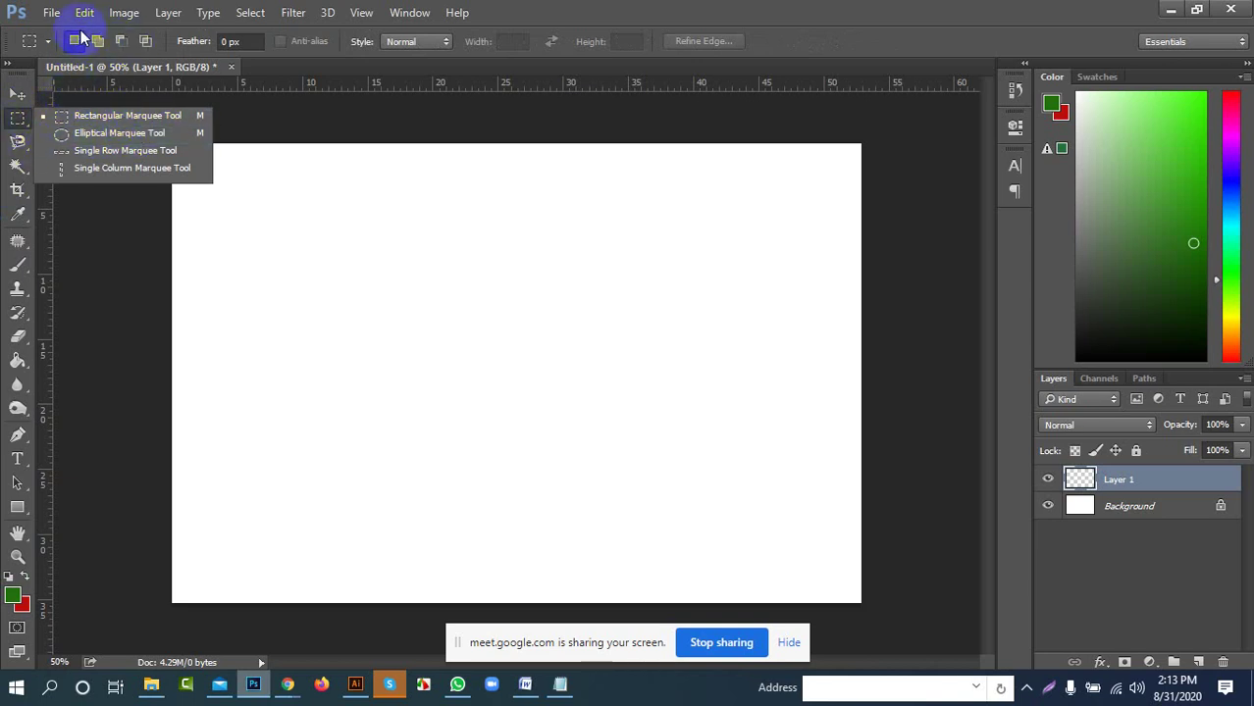
pyautogui.click(72, 42)
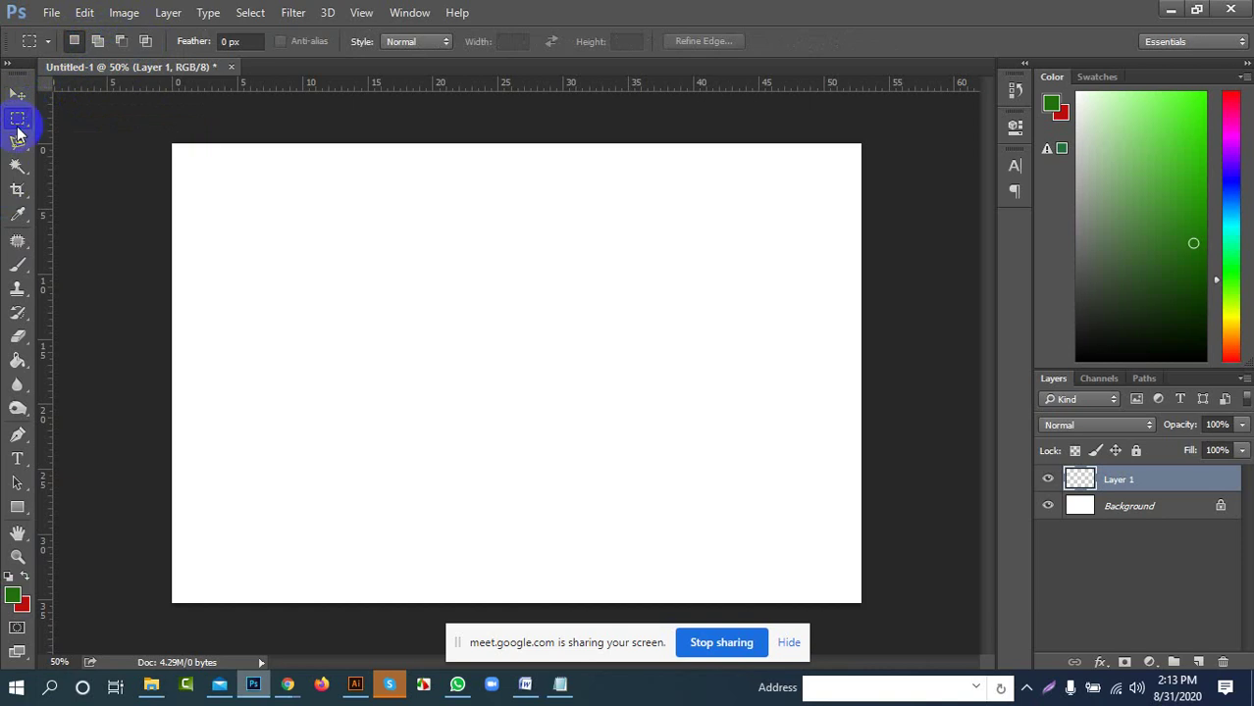
pyautogui.moveTo(17, 133); pyautogui.dragTo(104, 116)
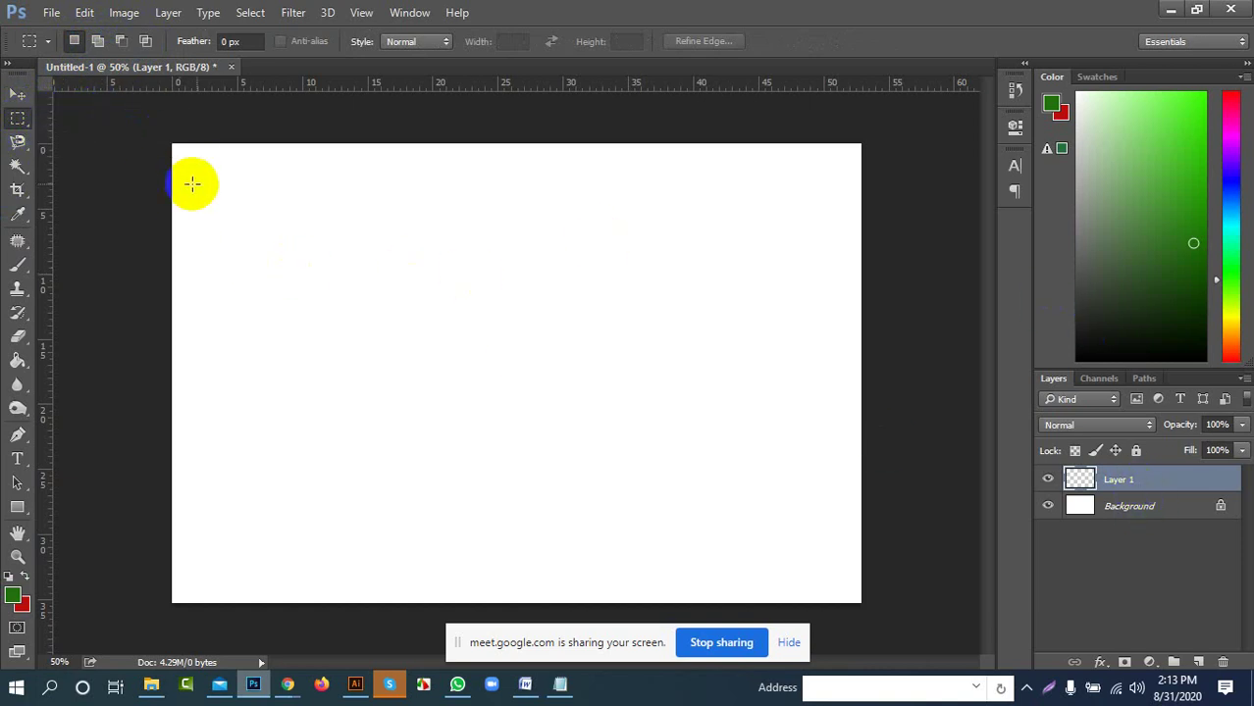
pyautogui.moveTo(205, 168); pyautogui.dragTo(428, 368)
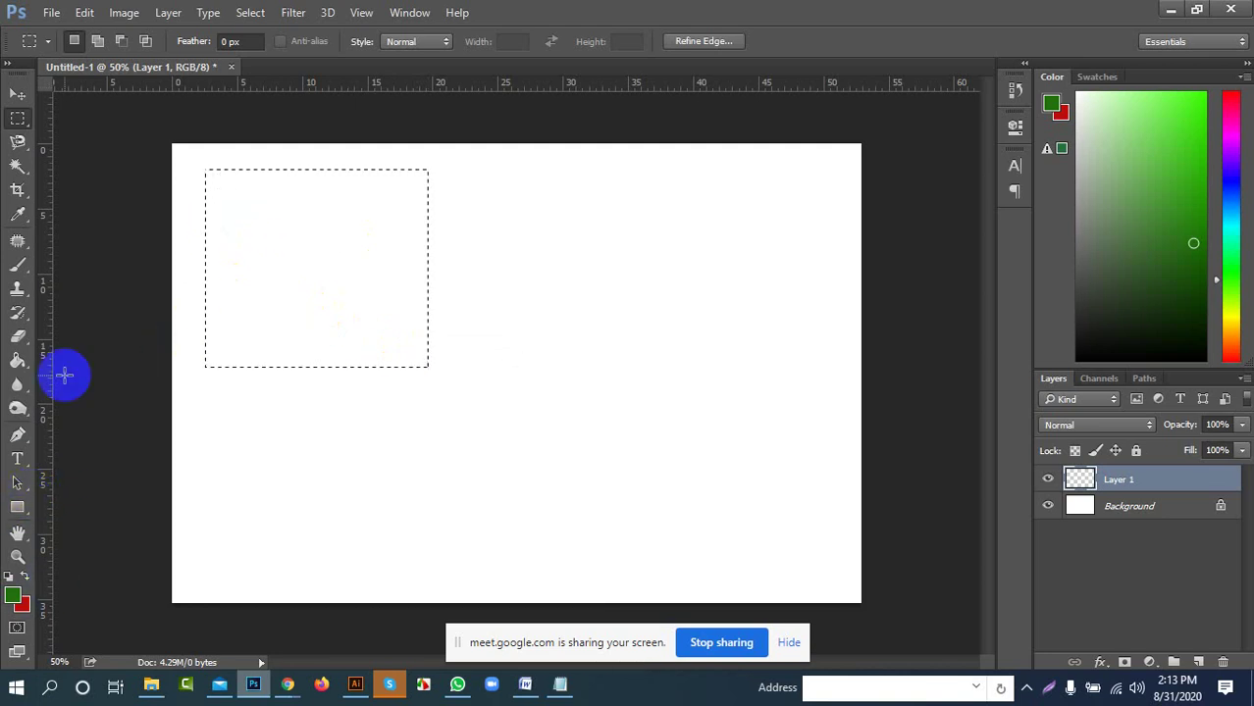
pyautogui.click(17, 360)
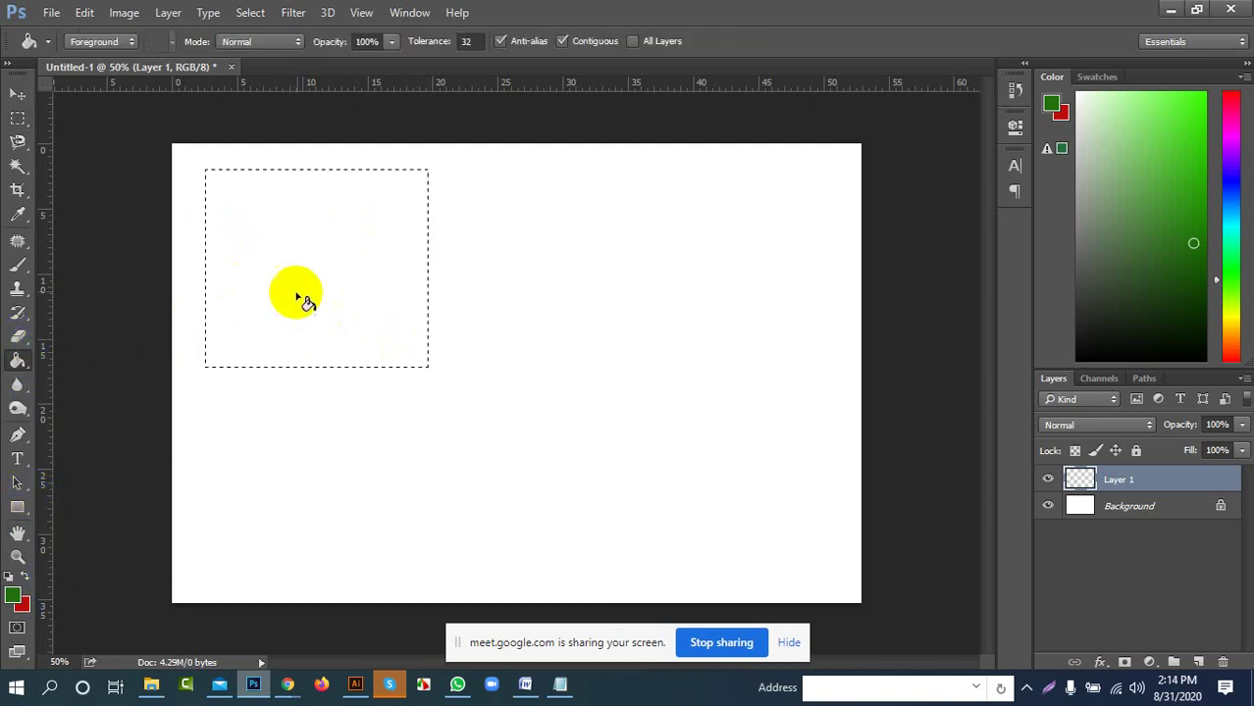
pyautogui.click(349, 295)
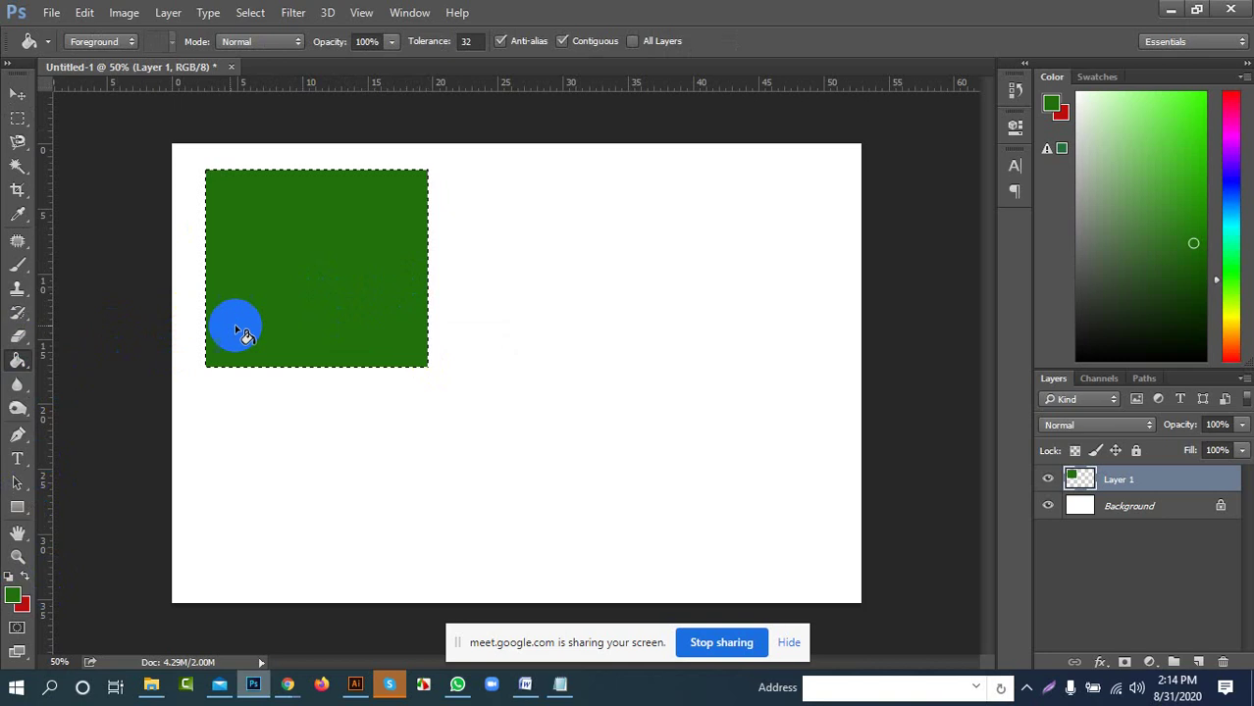
# Set the foreground color to bright green #59ff2d and refill the selected rectangle with it
pyautogui.click(15, 601)
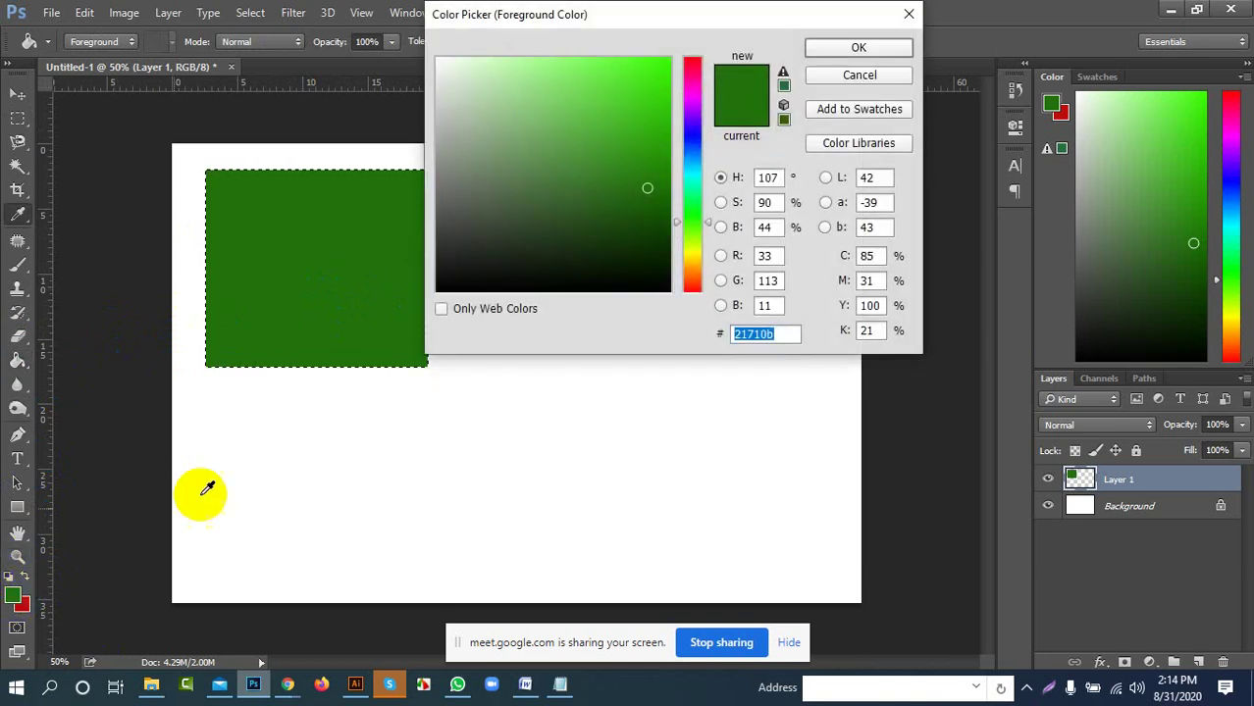
pyautogui.moveTo(560, 160); pyautogui.dragTo(628, 23)
pyautogui.click(857, 47)
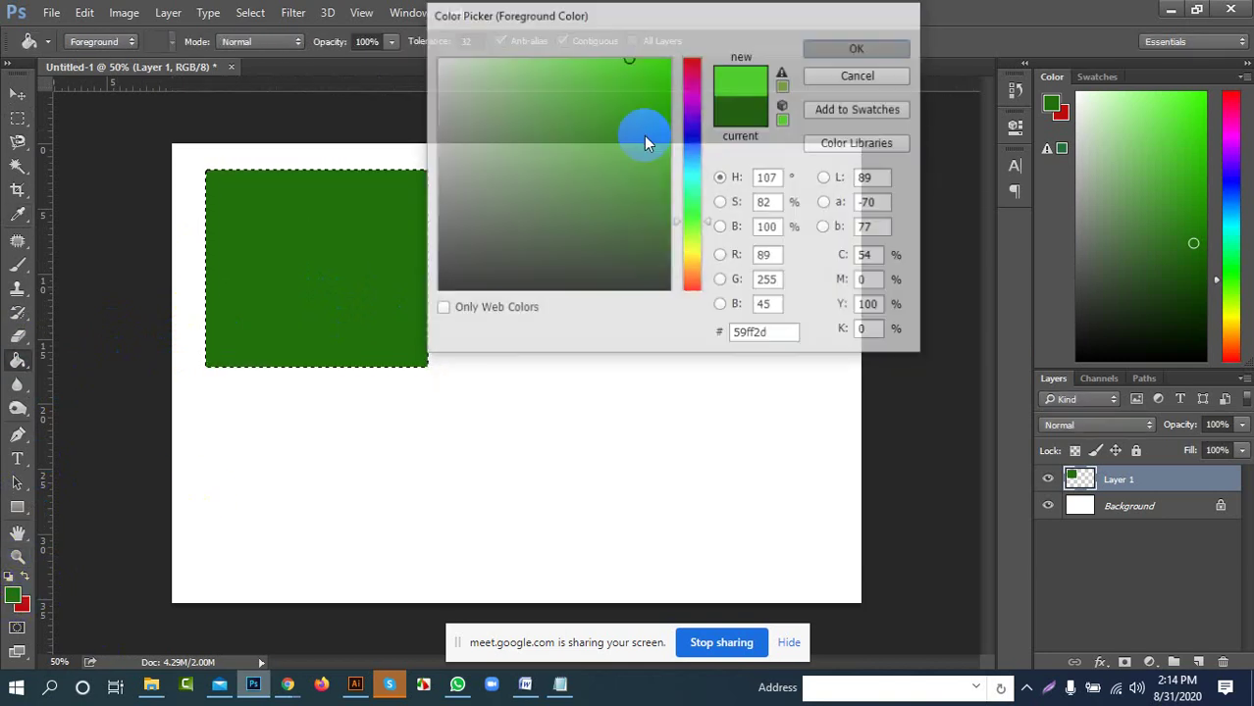
pyautogui.click(370, 260)
# Move the green rectangle into the canvas's upper-left corner and add an empty layer above it
pyautogui.click(17, 94)
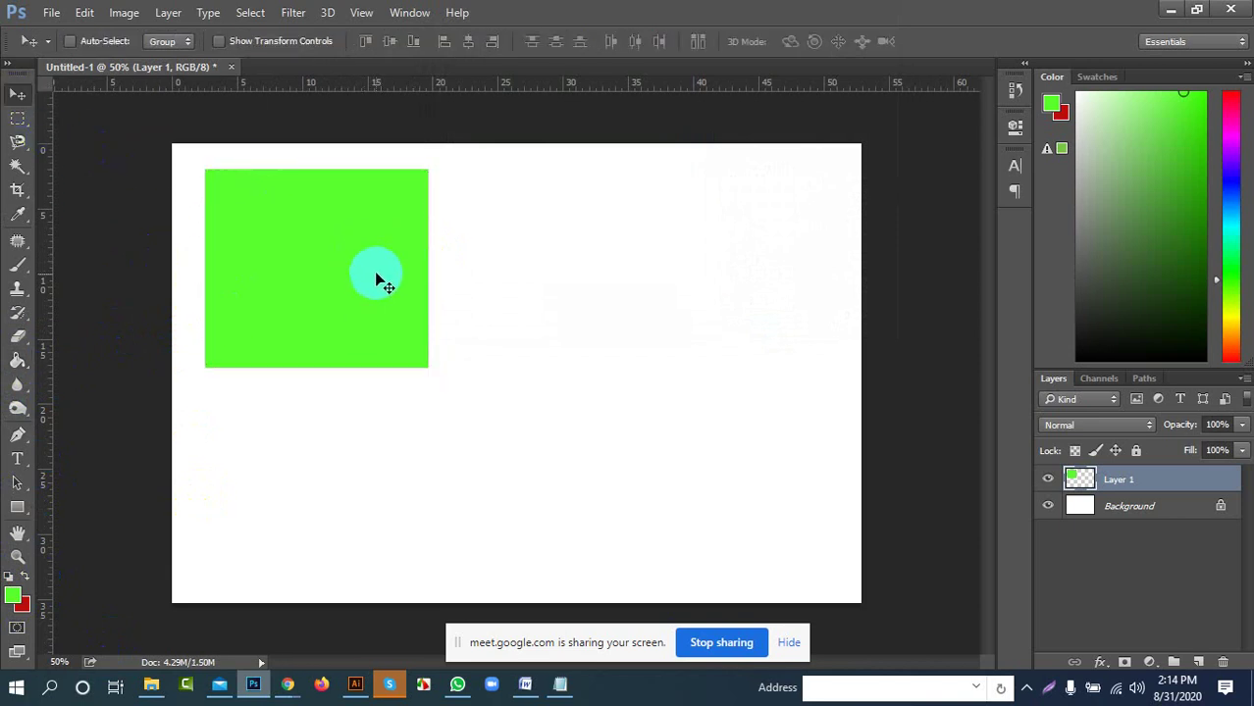
pyautogui.moveTo(260, 311); pyautogui.dragTo(227, 275)
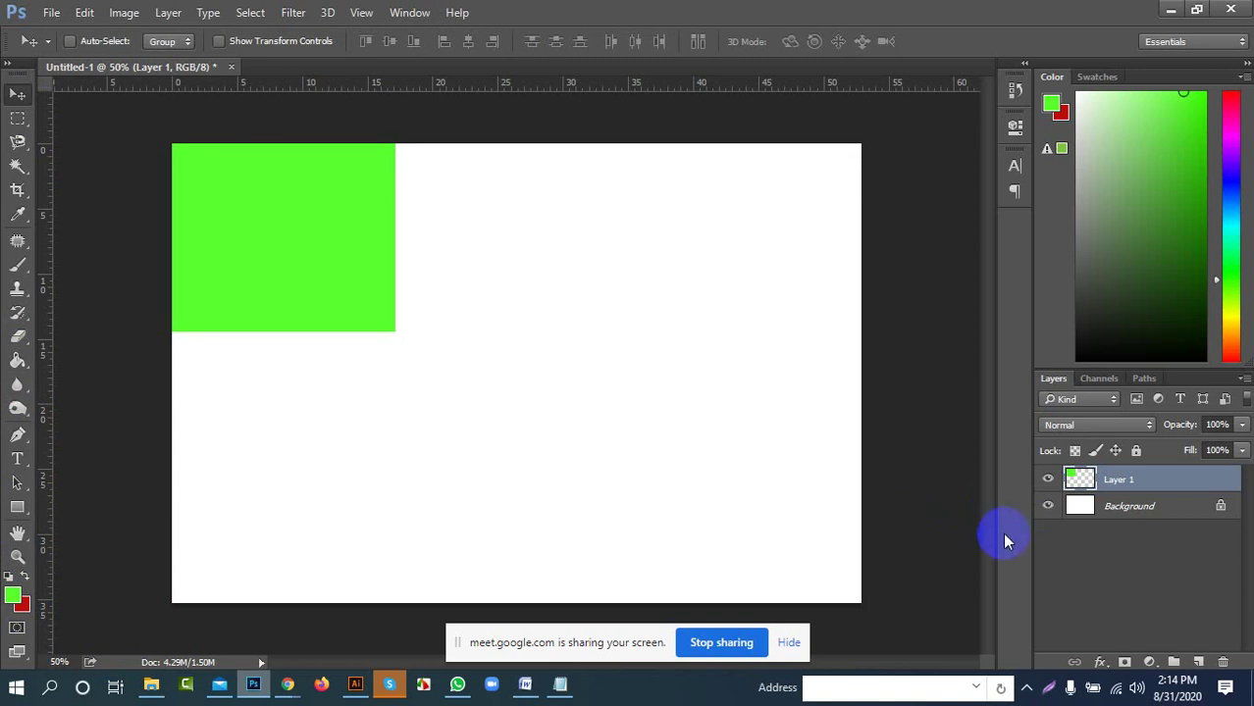
pyautogui.click(1199, 663)
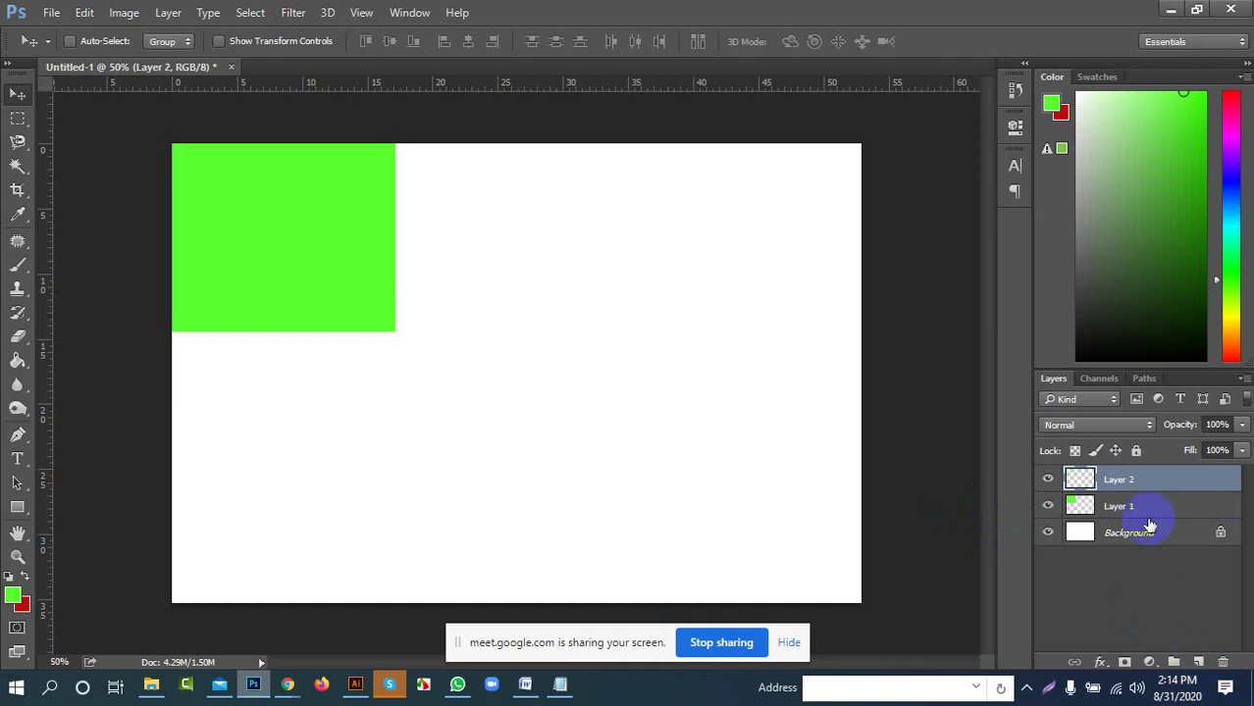
# Switch to the Google Meet call in Chrome, admit the waiting participant, and return to Photoshop
pyautogui.click(286, 684)
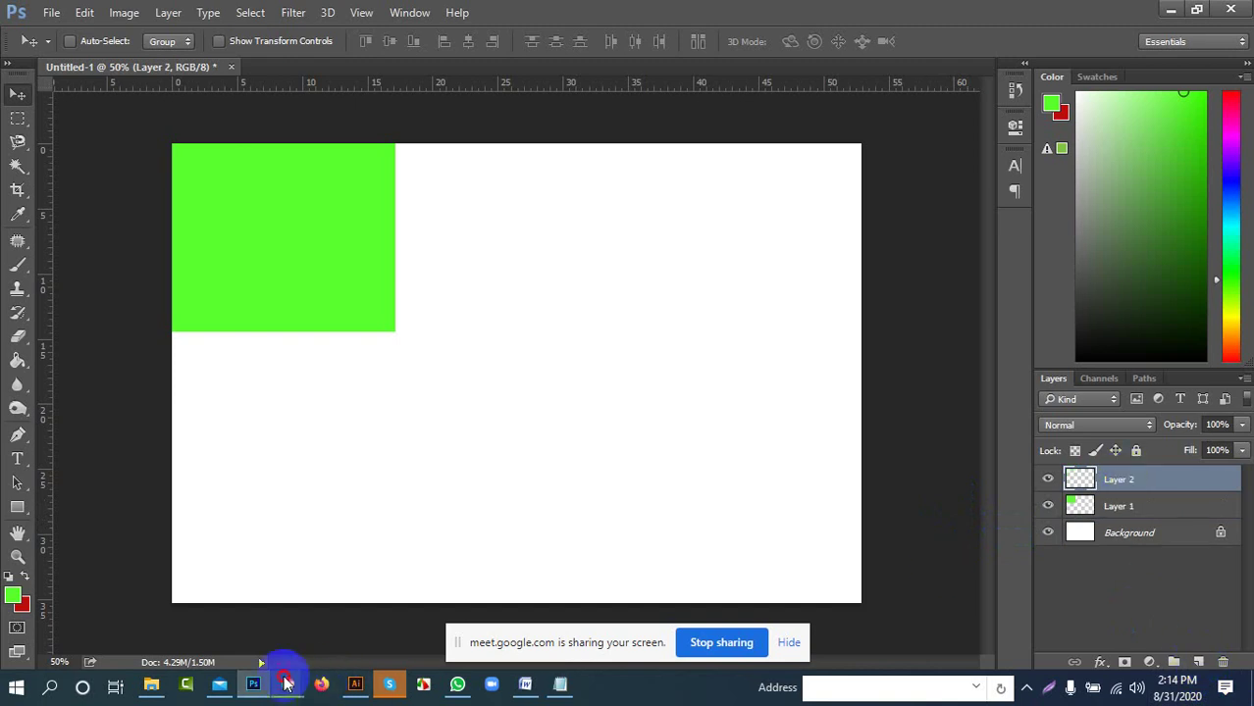
pyautogui.click(187, 609)
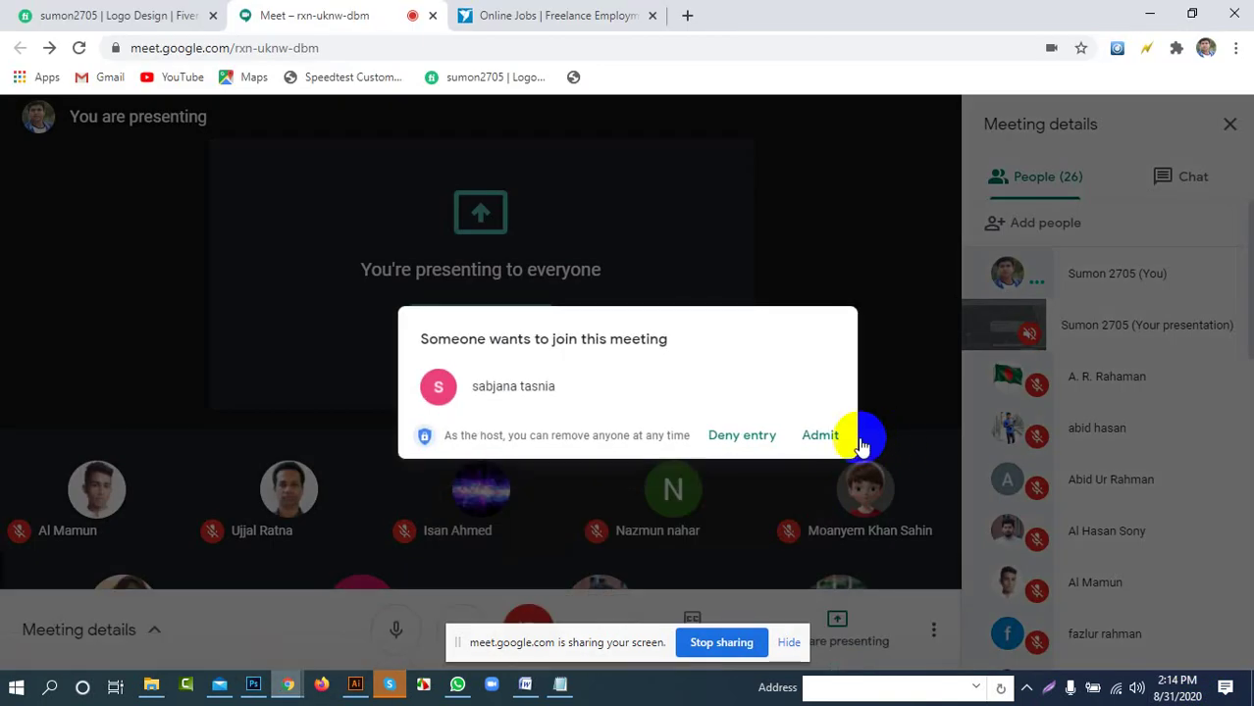
pyautogui.click(824, 431)
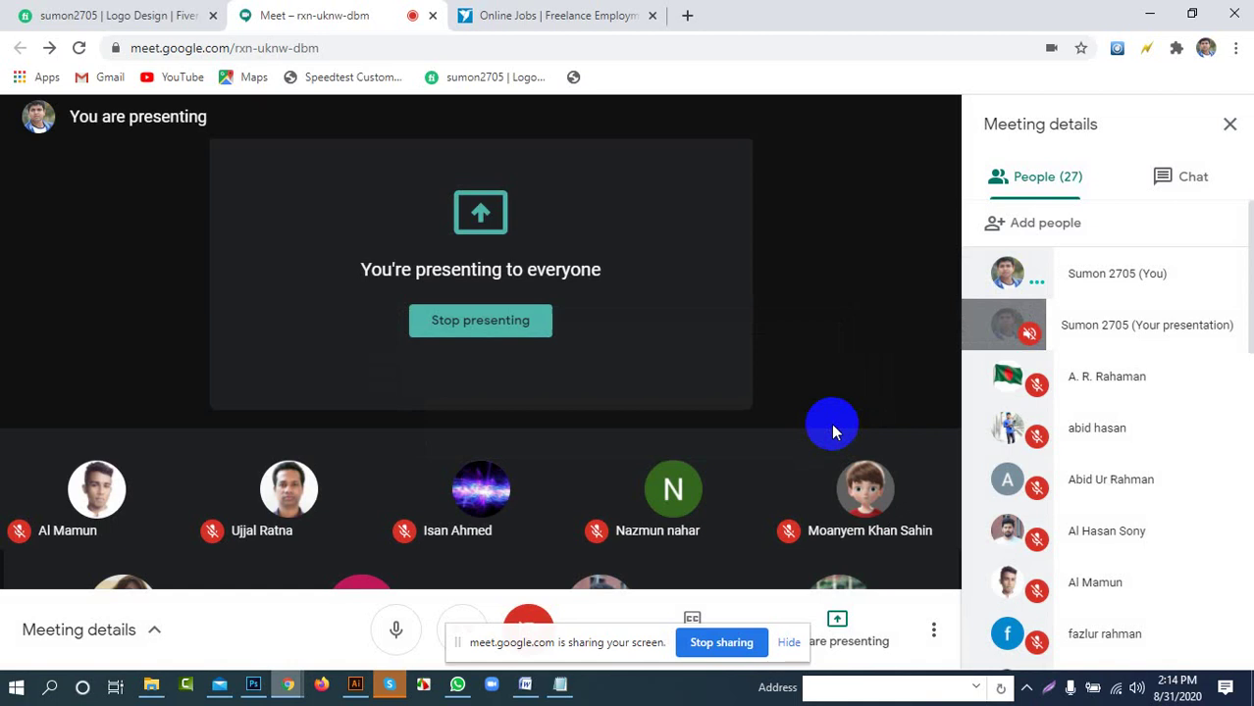
pyautogui.click(1150, 13)
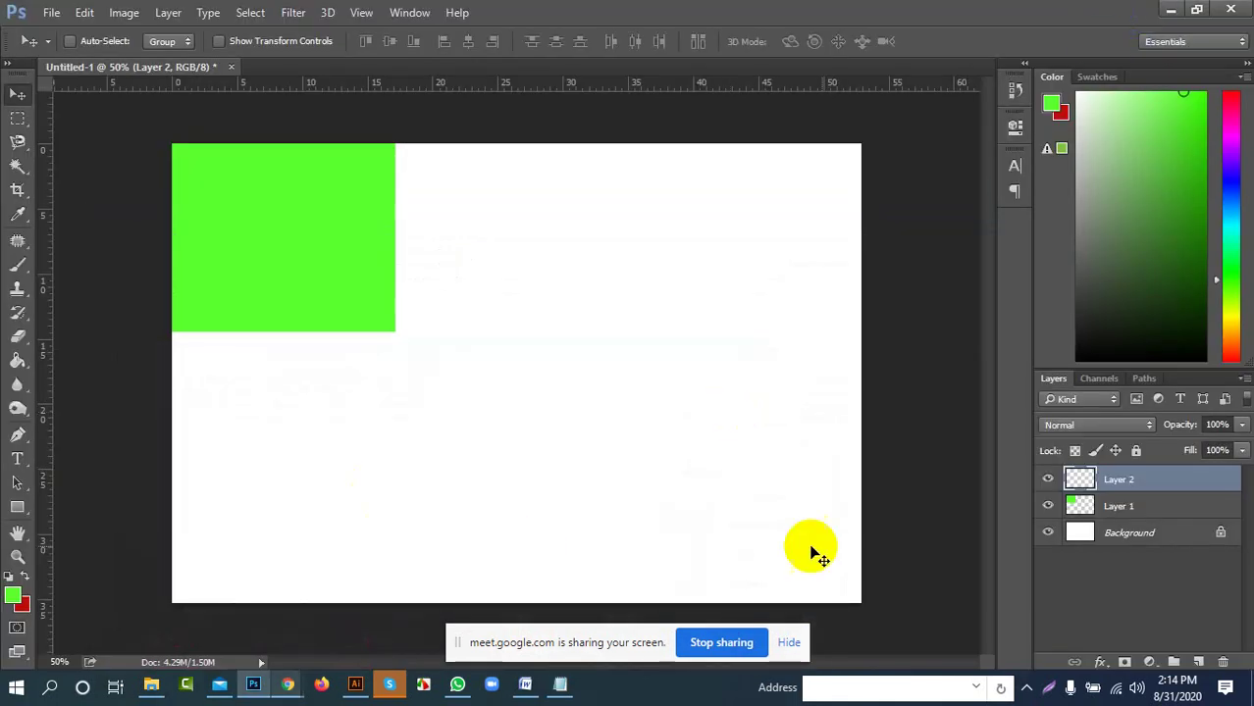
# Build a stepped X-shaped selection on the blank canvas area from five overlapping rectangular marquees in Add to Selection mode
pyautogui.click(17, 118)
pyautogui.click(97, 115)
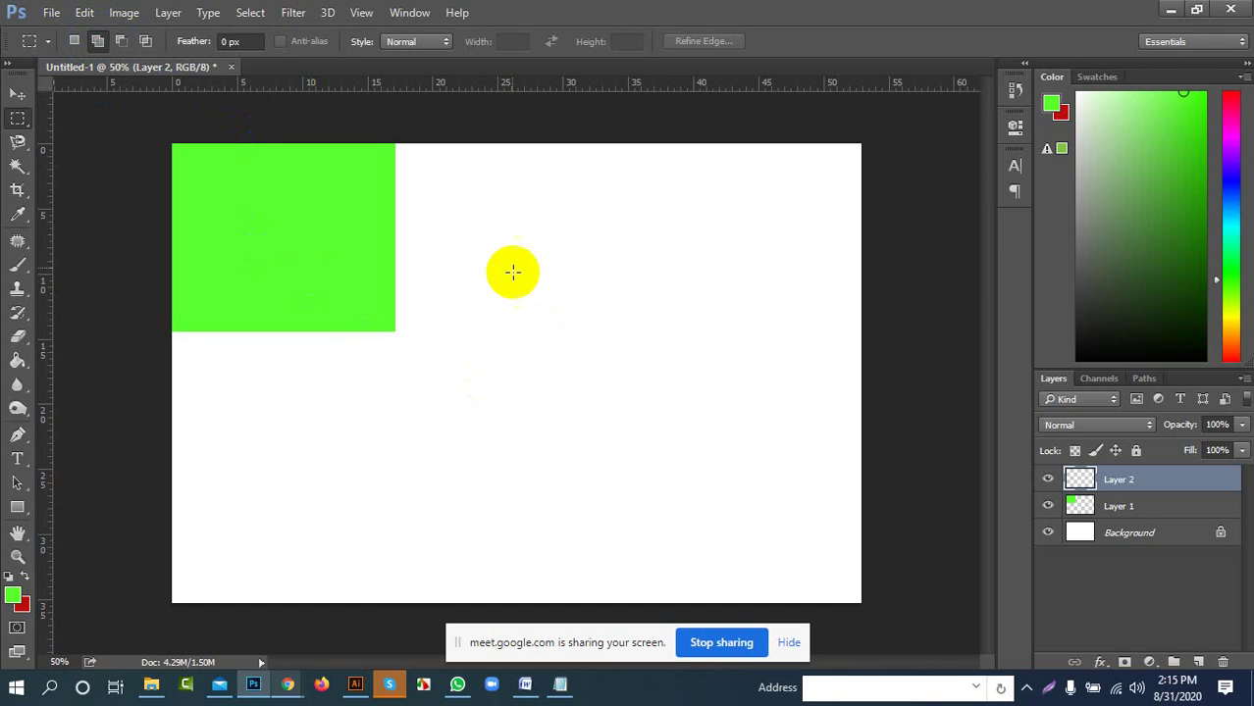
pyautogui.moveTo(446, 172); pyautogui.dragTo(609, 308)
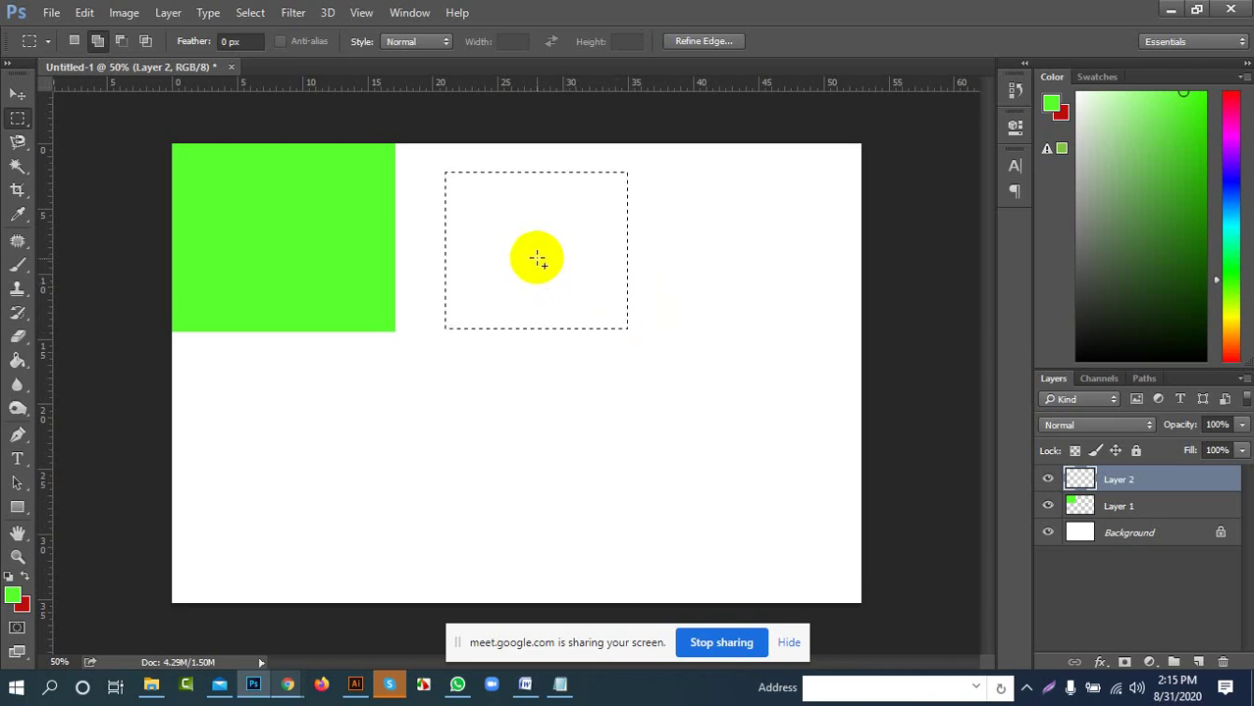
pyautogui.moveTo(562, 260); pyautogui.dragTo(747, 439)
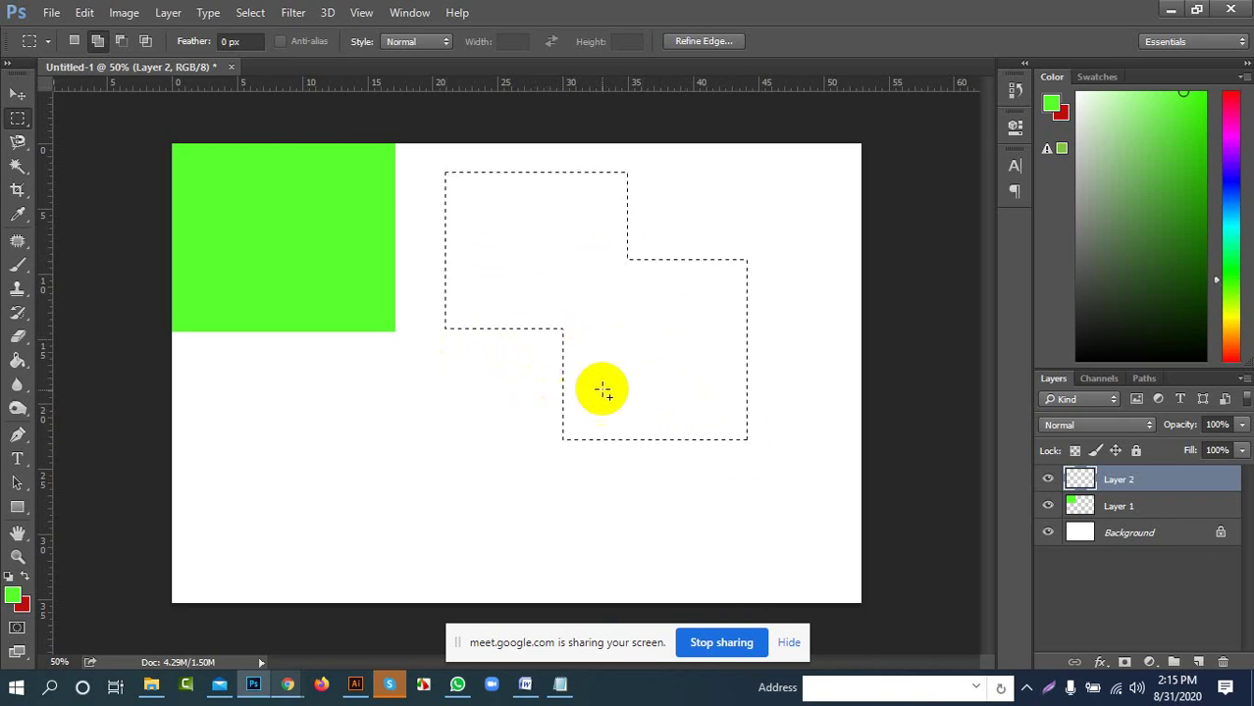
pyautogui.moveTo(698, 400); pyautogui.dragTo(834, 533)
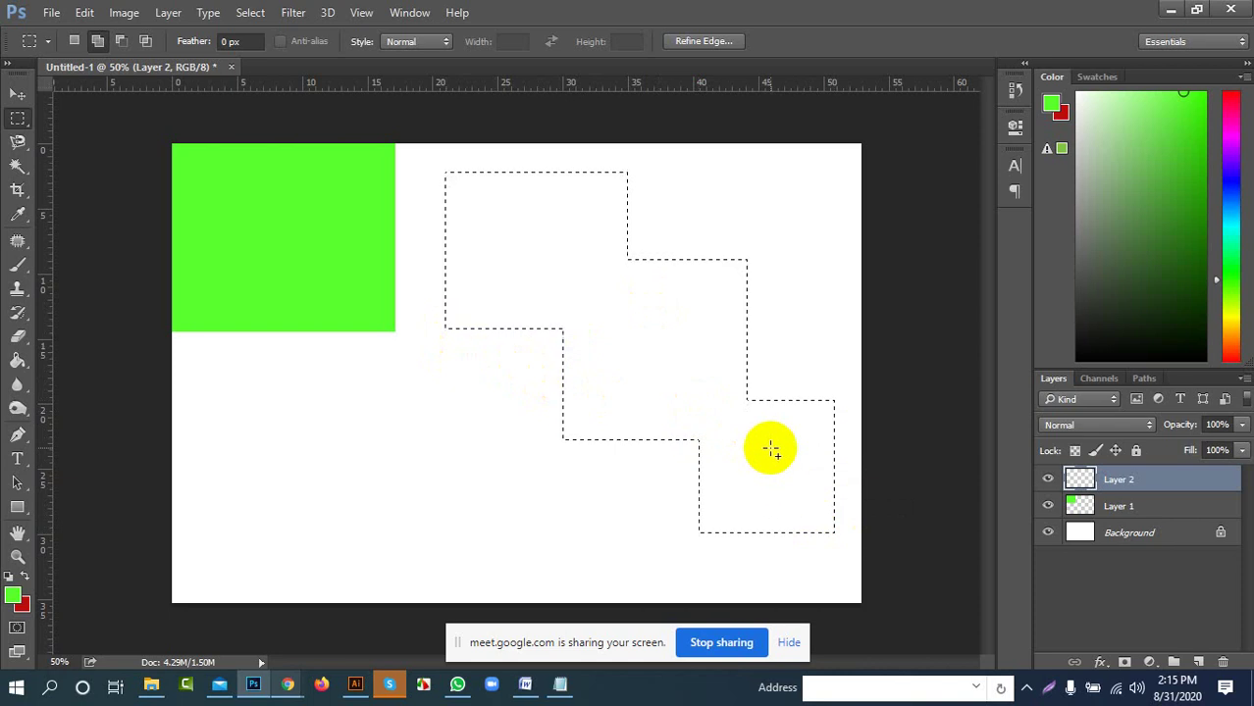
pyautogui.moveTo(781, 188); pyautogui.dragTo(693, 302)
pyautogui.moveTo(469, 407); pyautogui.dragTo(597, 546)
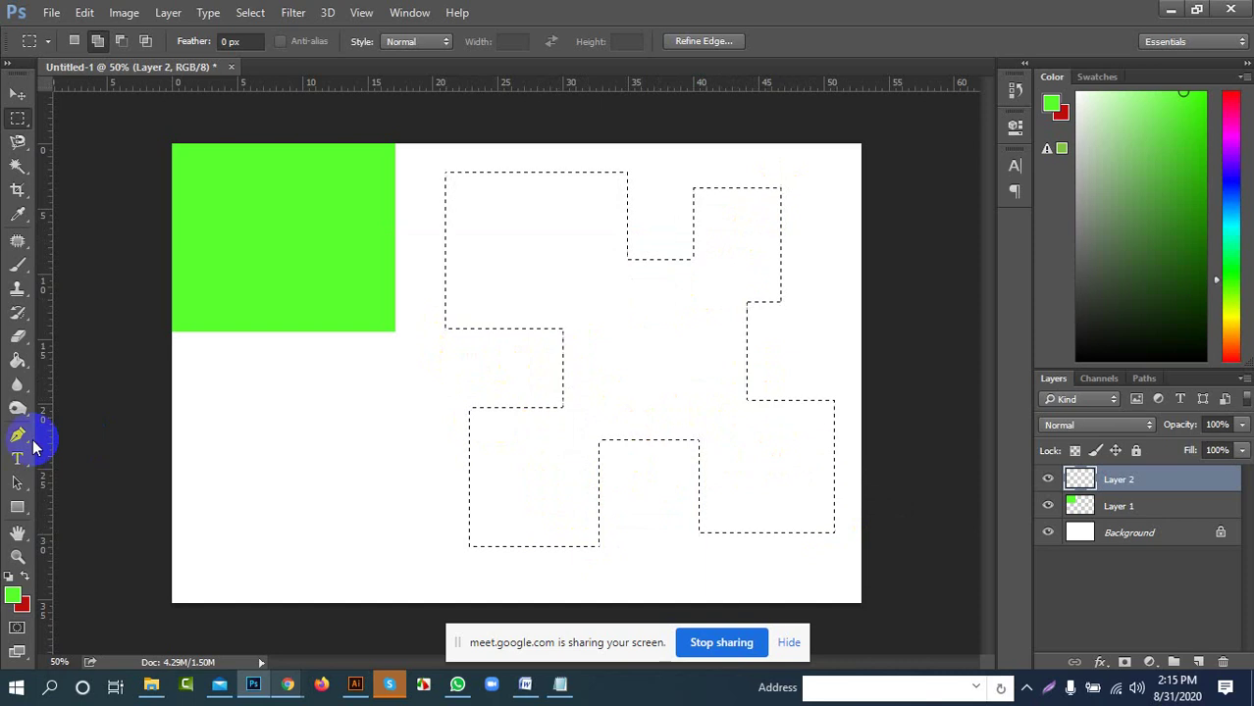
# Set the foreground color to dark blue #1d2e6f and fill the stepped X-shaped selection with it
pyautogui.click(12, 593)
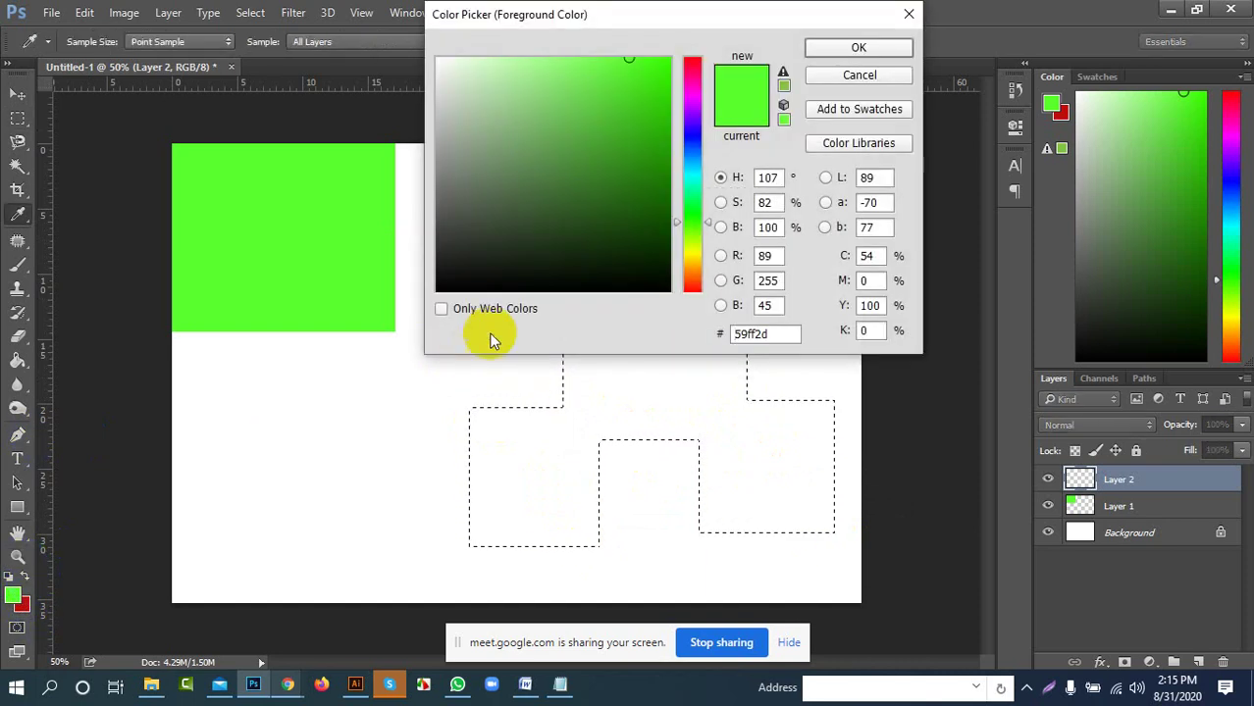
pyautogui.click(691, 144)
pyautogui.click(608, 190)
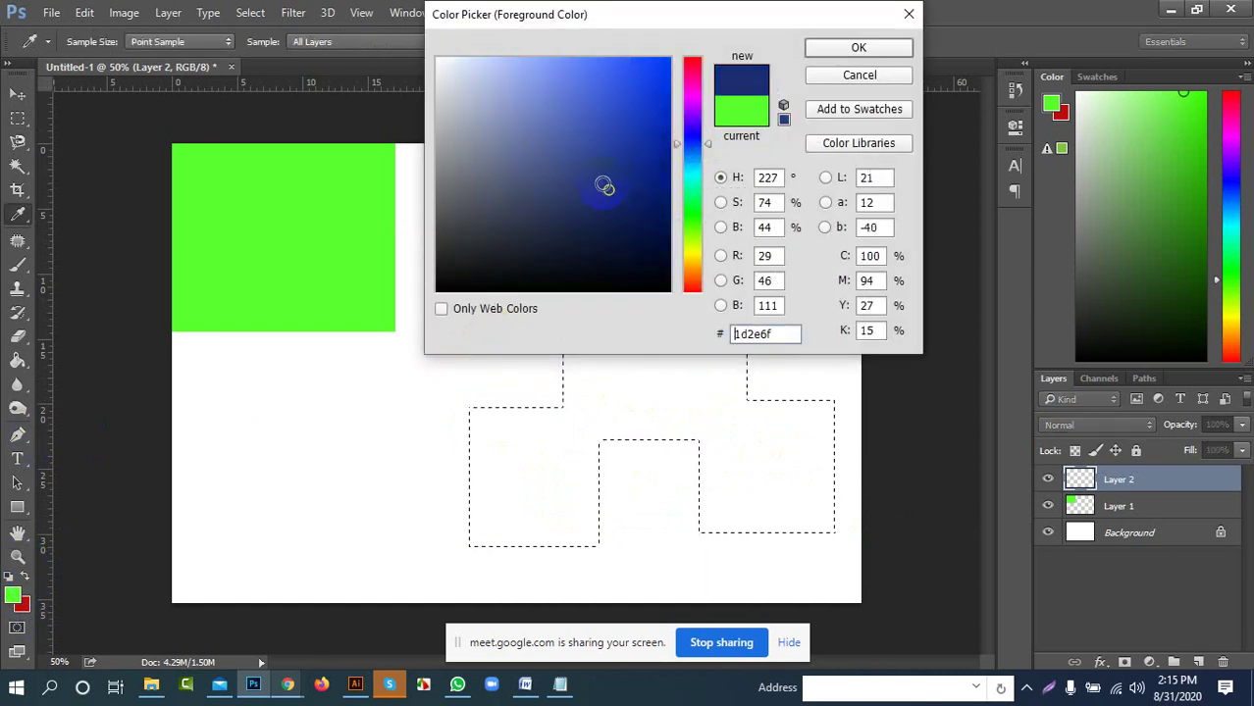
pyautogui.click(850, 47)
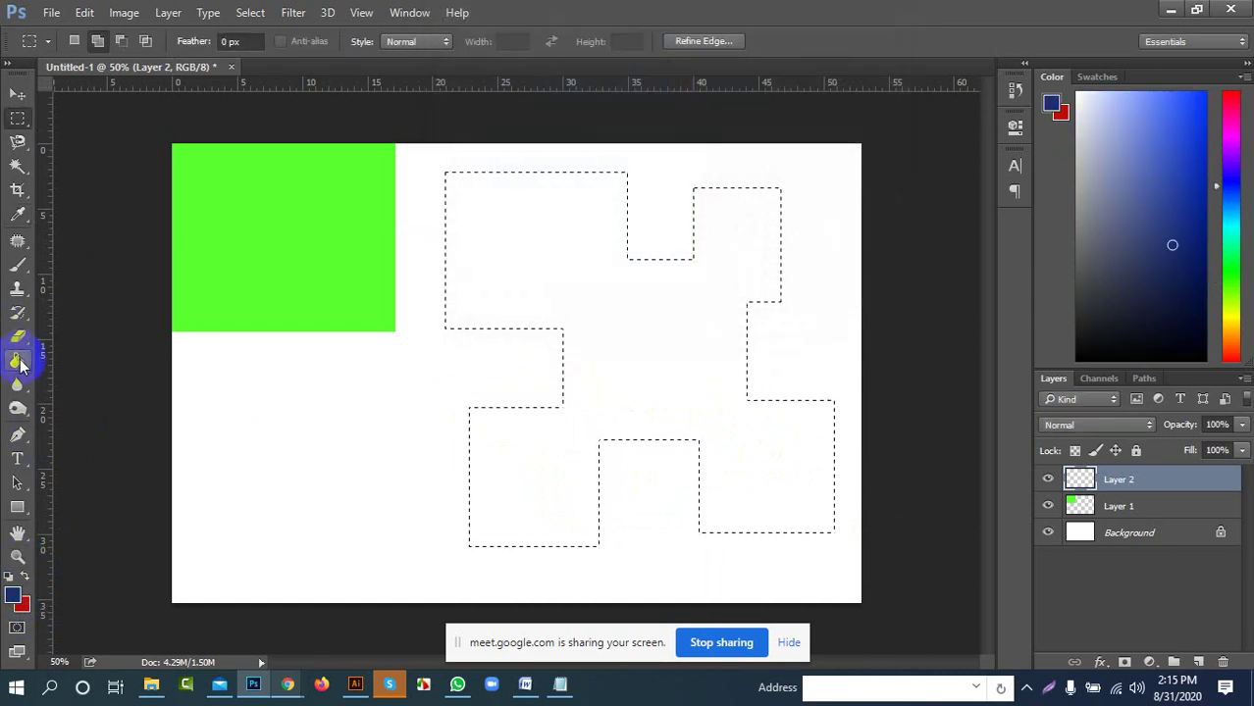
pyautogui.click(16, 361)
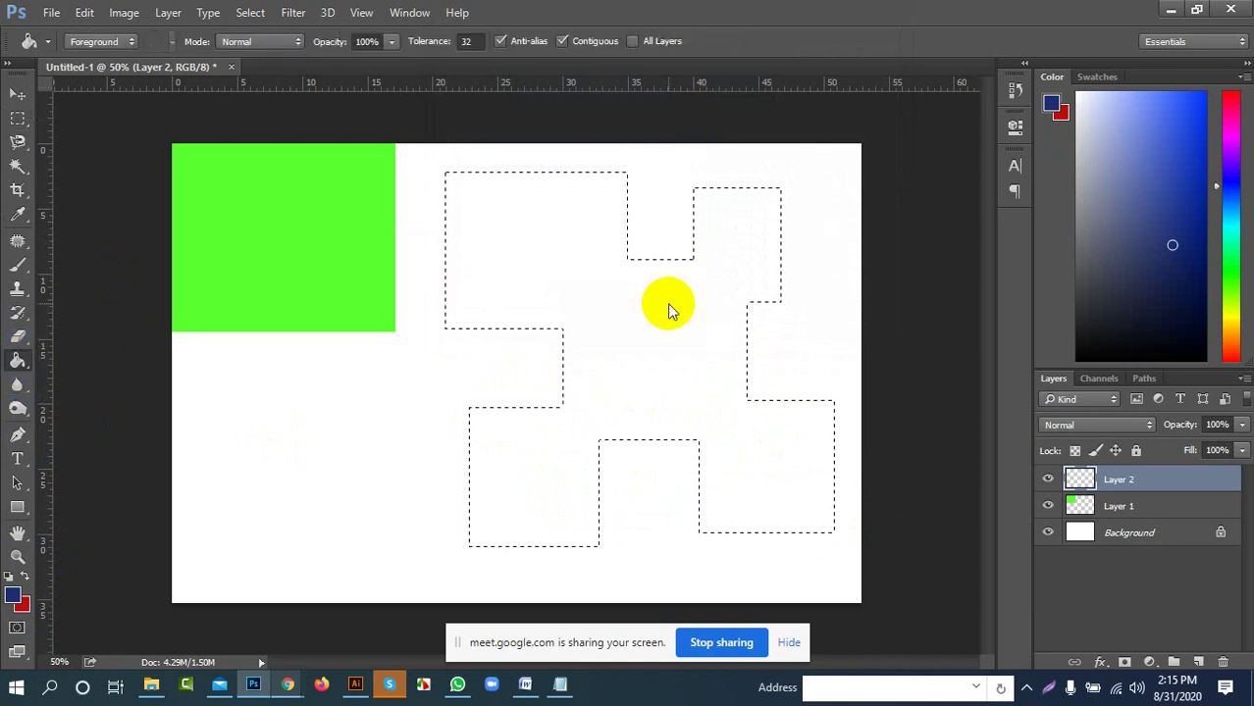
pyautogui.click(520, 294)
# Deselect the blue X shape and move it over the green rectangle into the canvas's upper-left corner
pyautogui.click(17, 94)
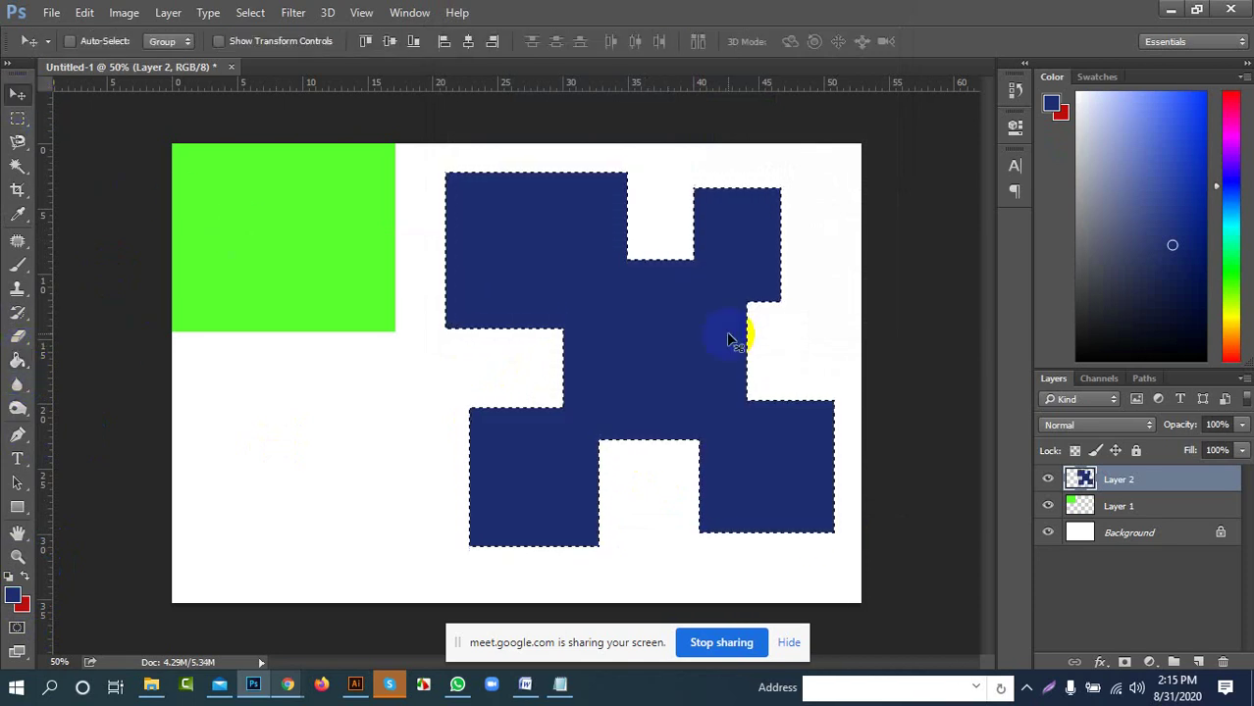
pyautogui.hotkey('ctrl', 'd')
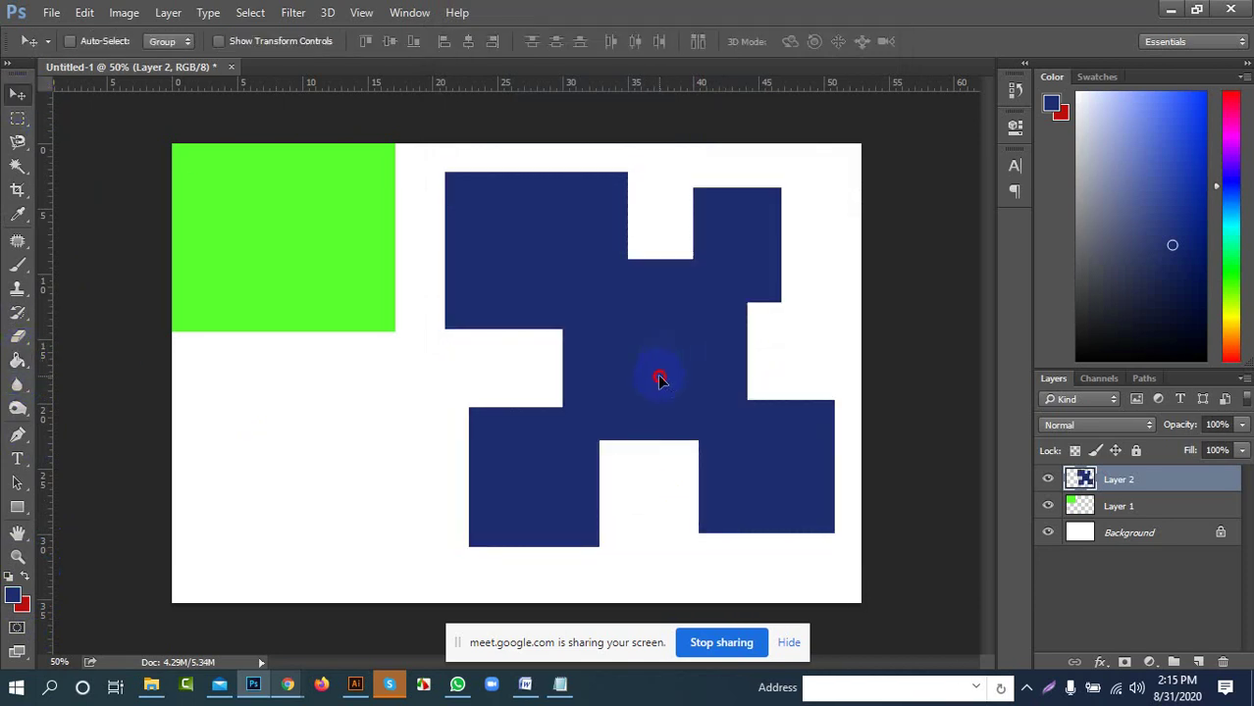
pyautogui.moveTo(659, 380); pyautogui.dragTo(385, 351)
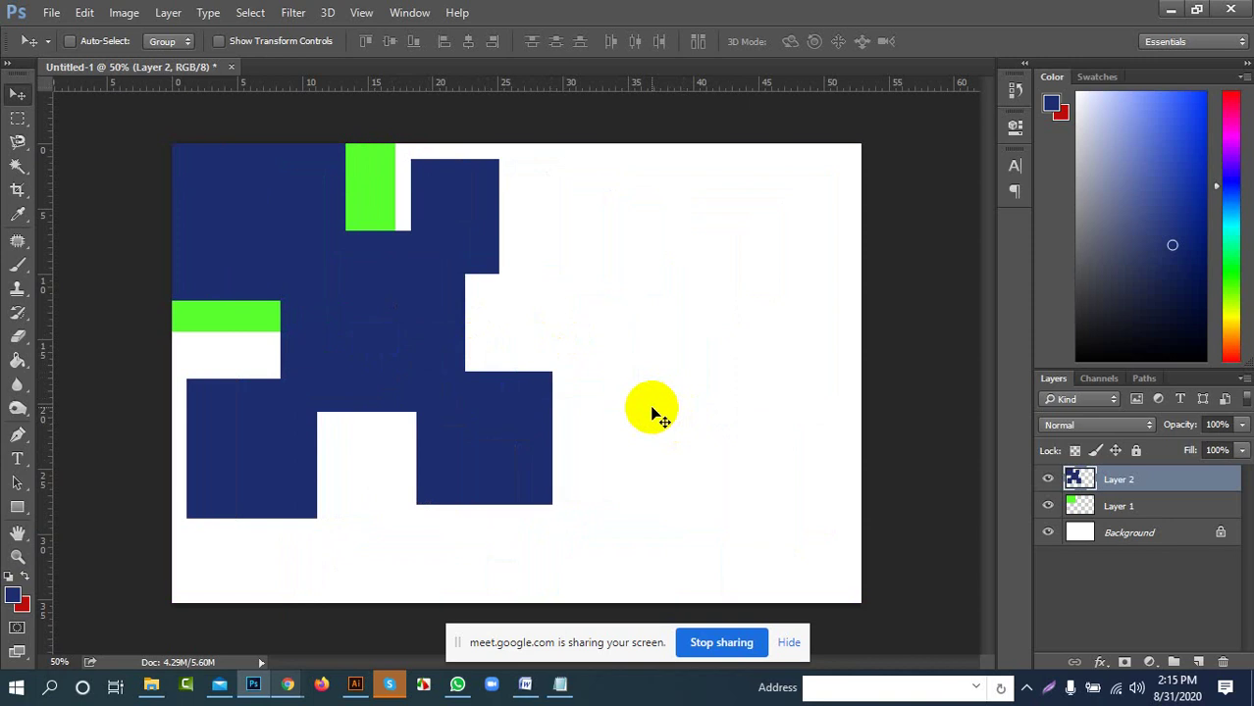
# Draw a circular selection on the blank canvas area, try intersecting it with a second overlapping ellipse, and undo the intersection
pyautogui.click(17, 118)
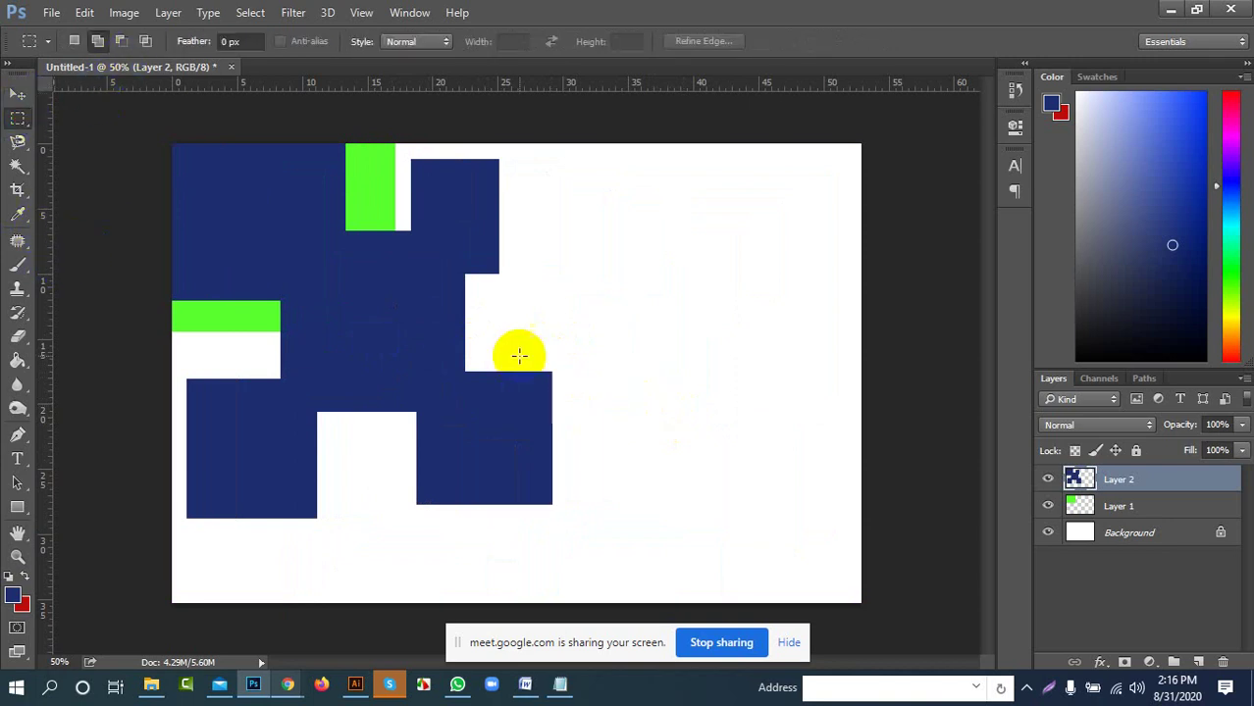
pyautogui.click(17, 143)
pyautogui.rightClick(18, 118)
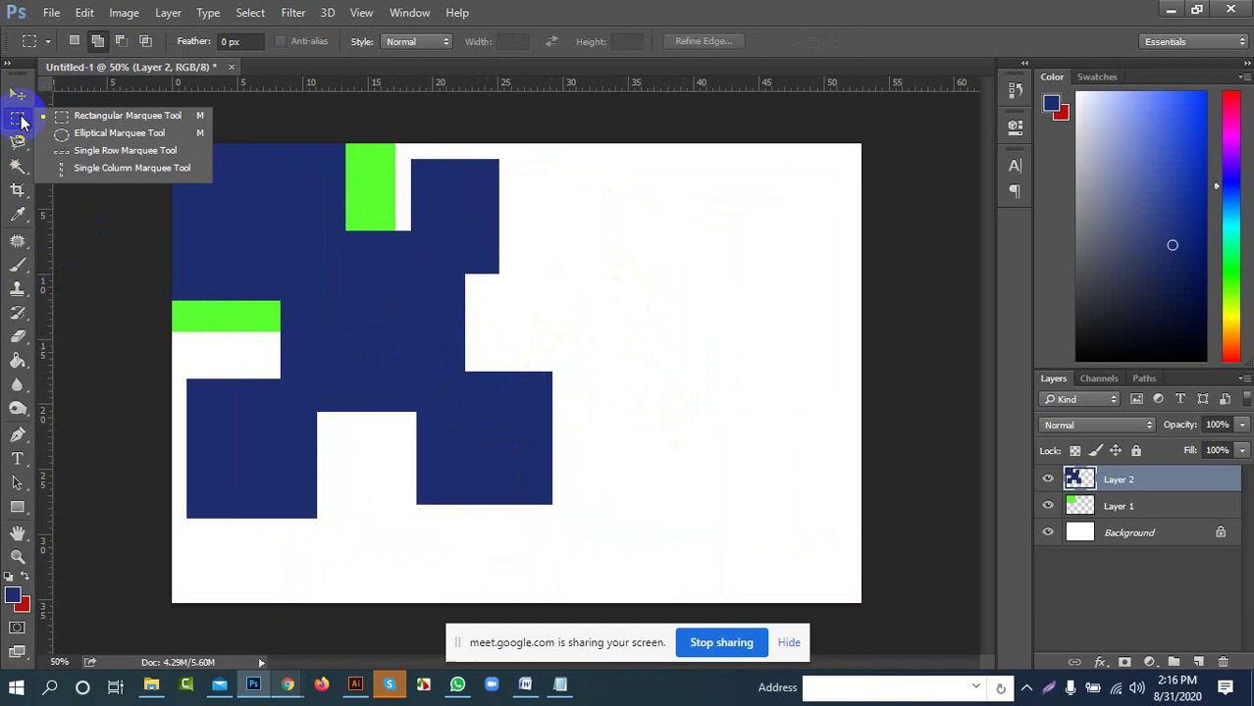
pyautogui.click(85, 128)
pyautogui.moveTo(598, 209); pyautogui.dragTo(771, 367)
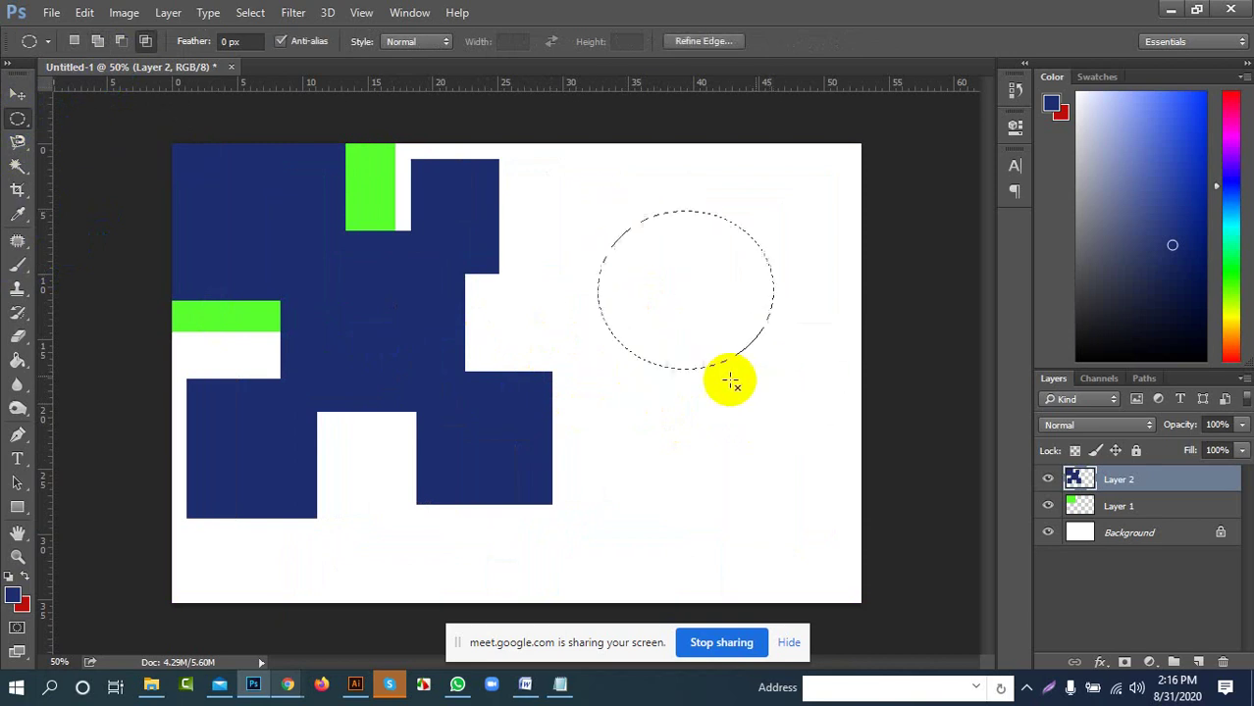
pyautogui.moveTo(680, 292); pyautogui.dragTo(840, 462)
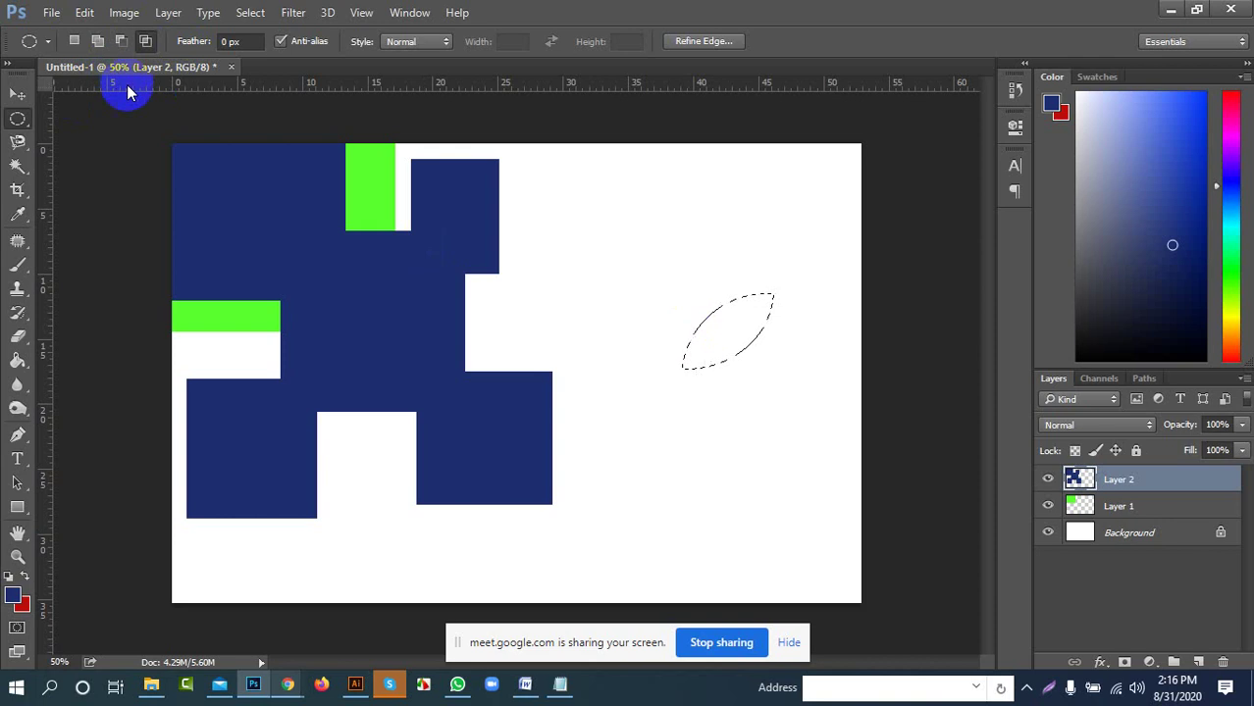
pyautogui.hotkey('ctrl', 'z')
# Extend the circular selection with three overlapping ellipses in Add to Selection mode, and clear the combined selection
pyautogui.click(97, 40)
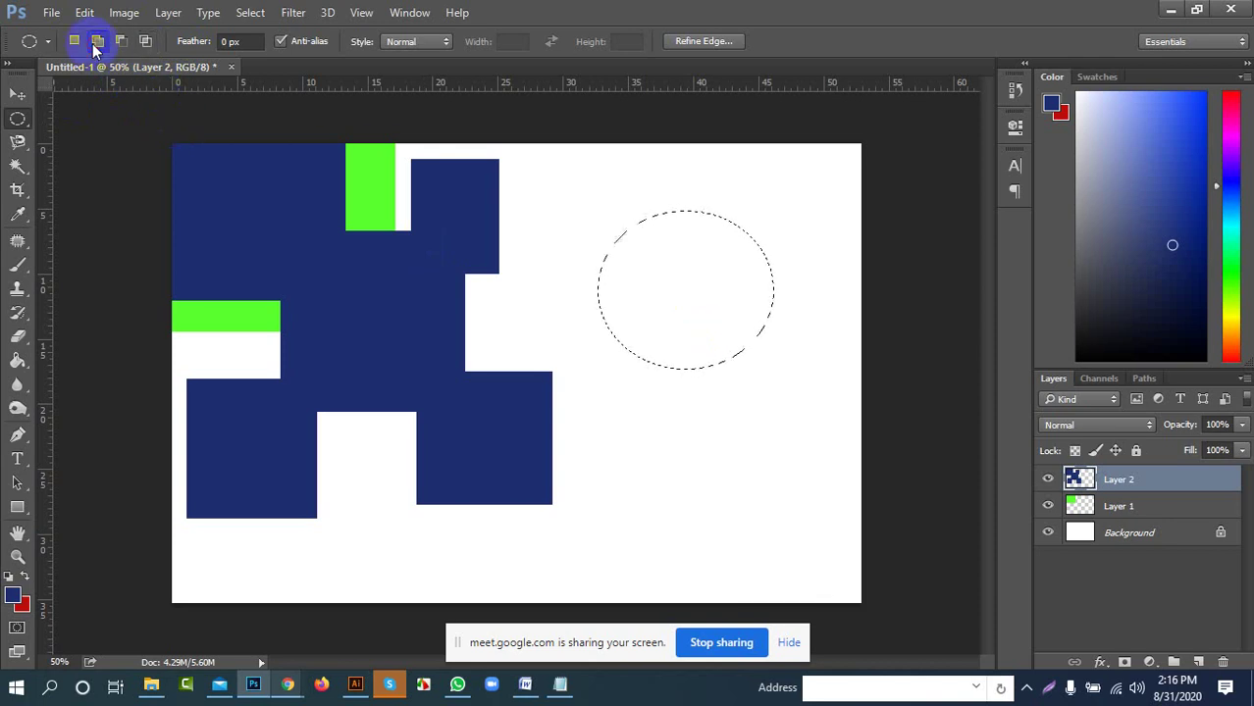
pyautogui.moveTo(686, 304); pyautogui.dragTo(842, 466)
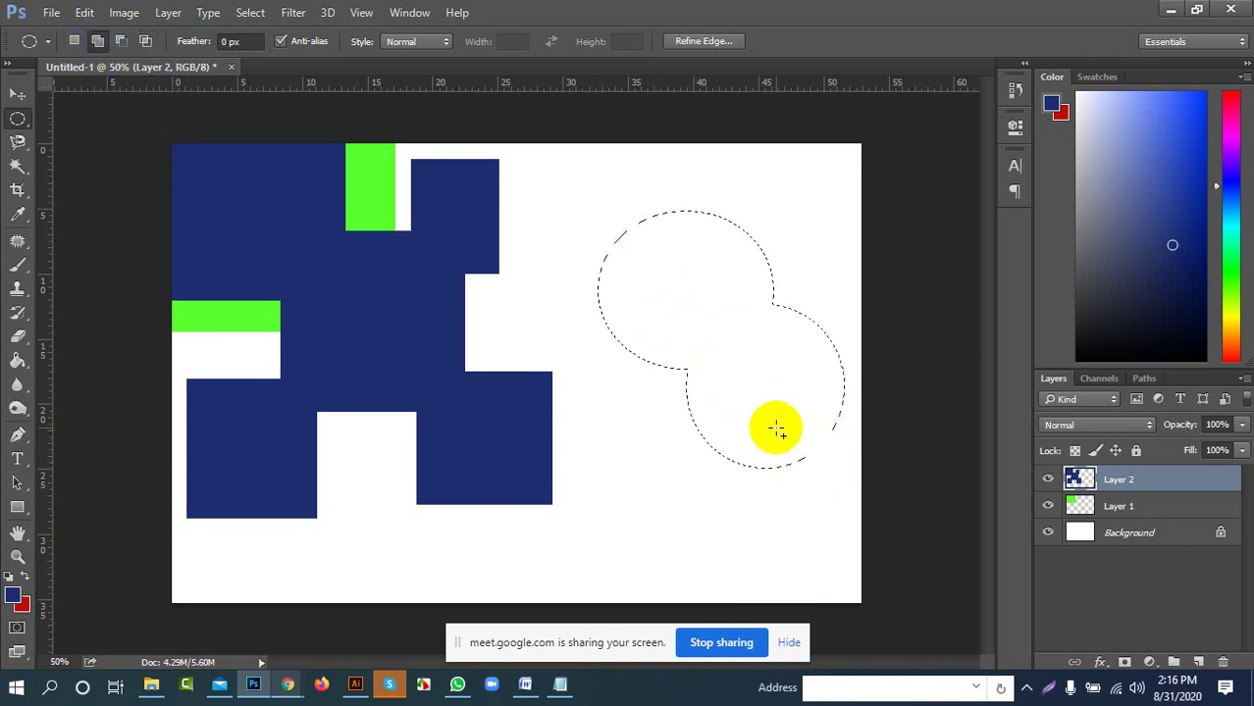
pyautogui.moveTo(755, 184); pyautogui.dragTo(888, 340)
pyautogui.moveTo(545, 345); pyautogui.dragTo(724, 493)
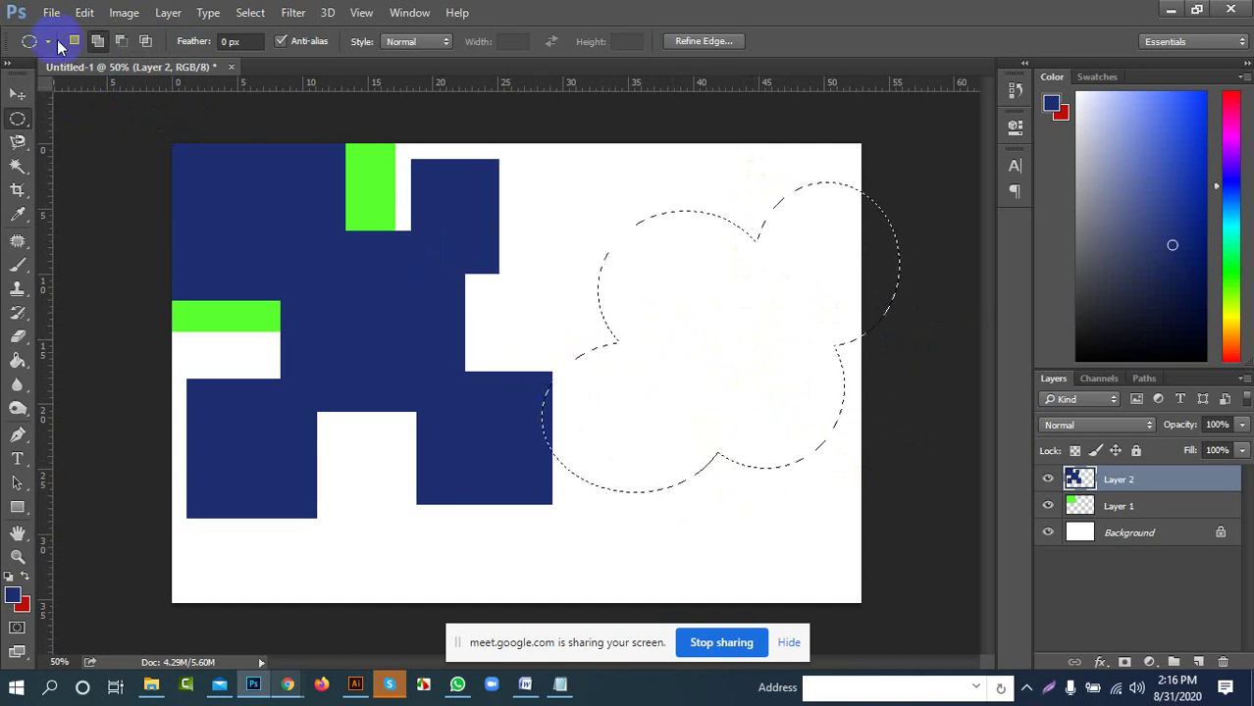
pyautogui.click(18, 94)
pyautogui.moveTo(692, 282); pyautogui.dragTo(727, 313)
pyautogui.hotkey('ctrl', 'd')
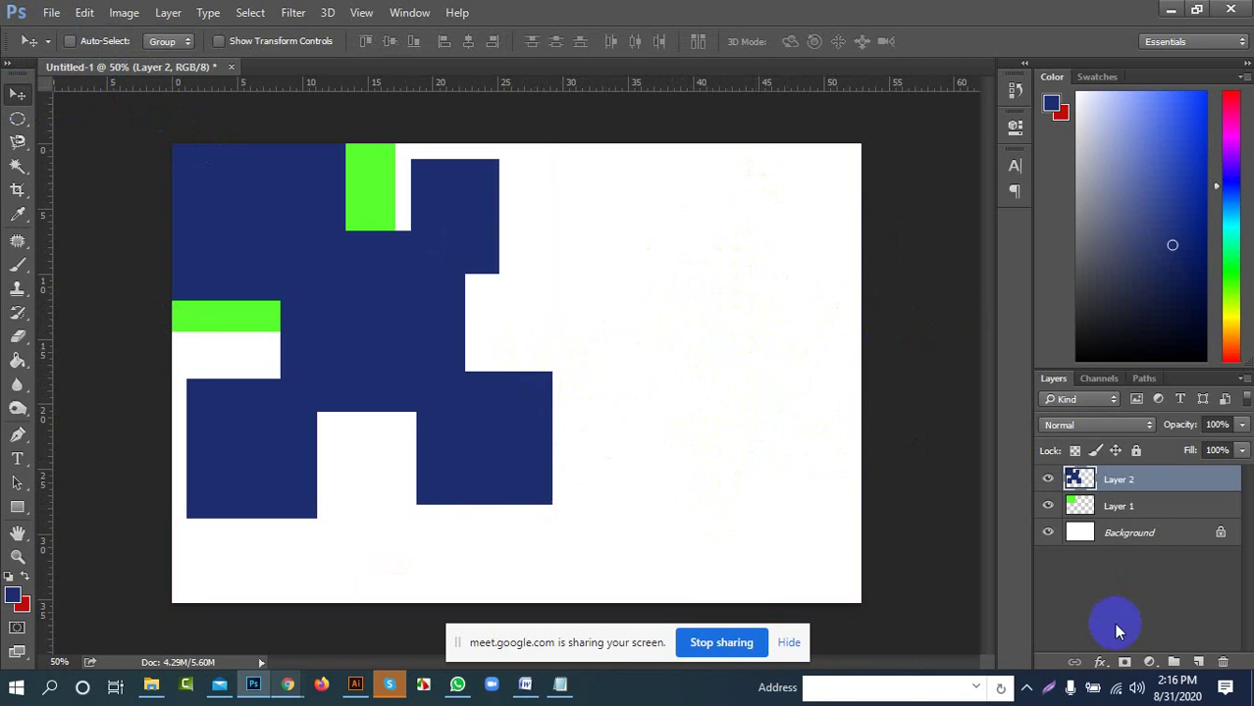
# Add an empty layer above the blue X shape and draw a rectangular marquee selection on the blank canvas area
pyautogui.click(1198, 663)
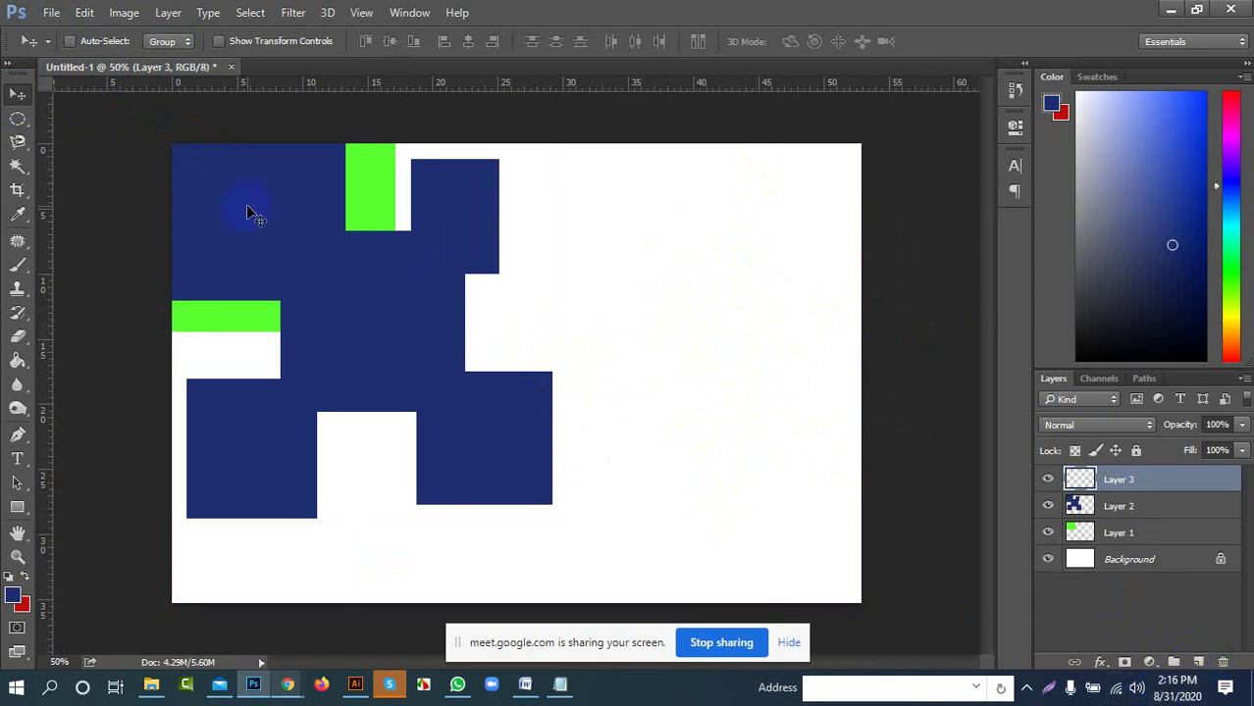
pyautogui.click(17, 118)
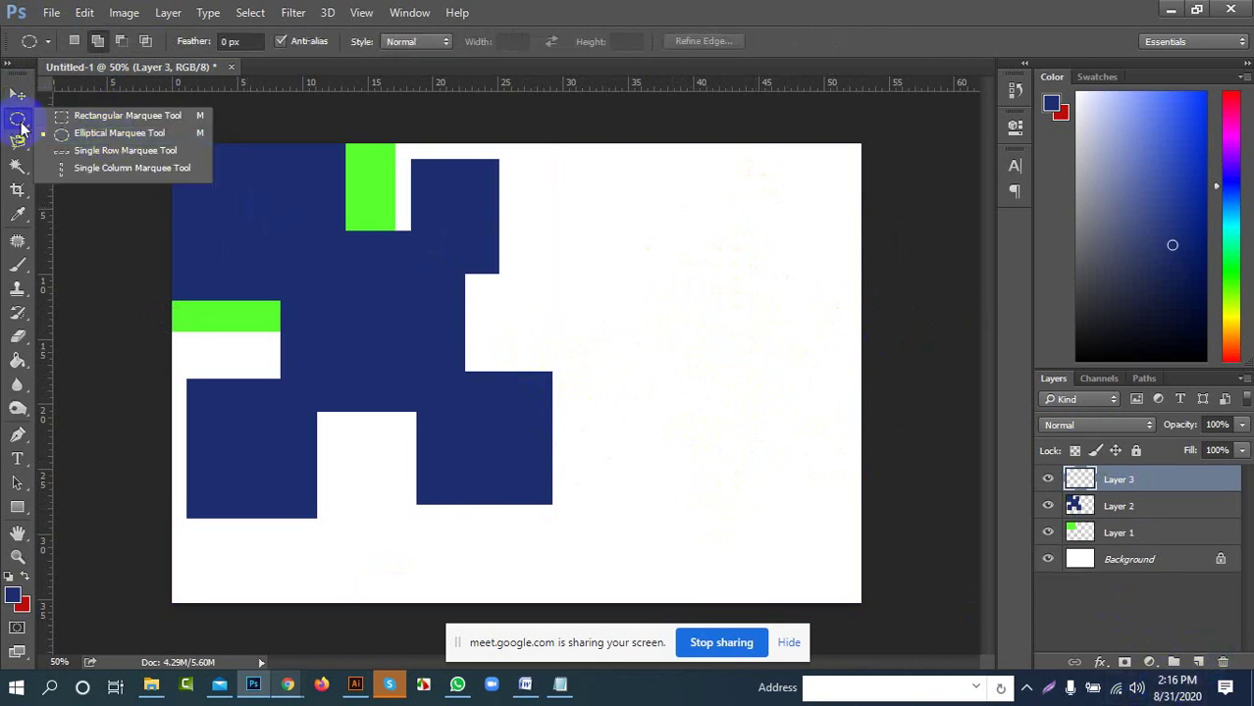
pyautogui.click(111, 117)
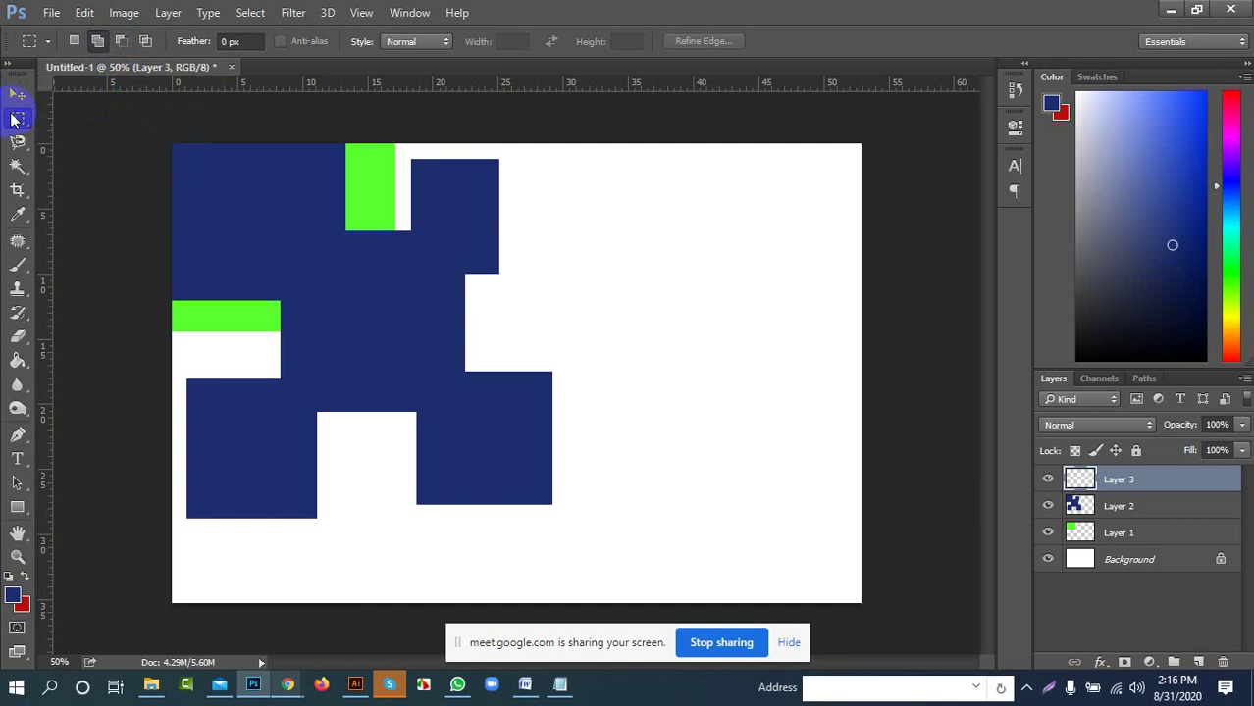
pyautogui.moveTo(580, 181); pyautogui.dragTo(777, 368)
# Try adding a second overlapping rectangle to the rectangular selection and undo it
pyautogui.moveTo(644, 246); pyautogui.dragTo(828, 430)
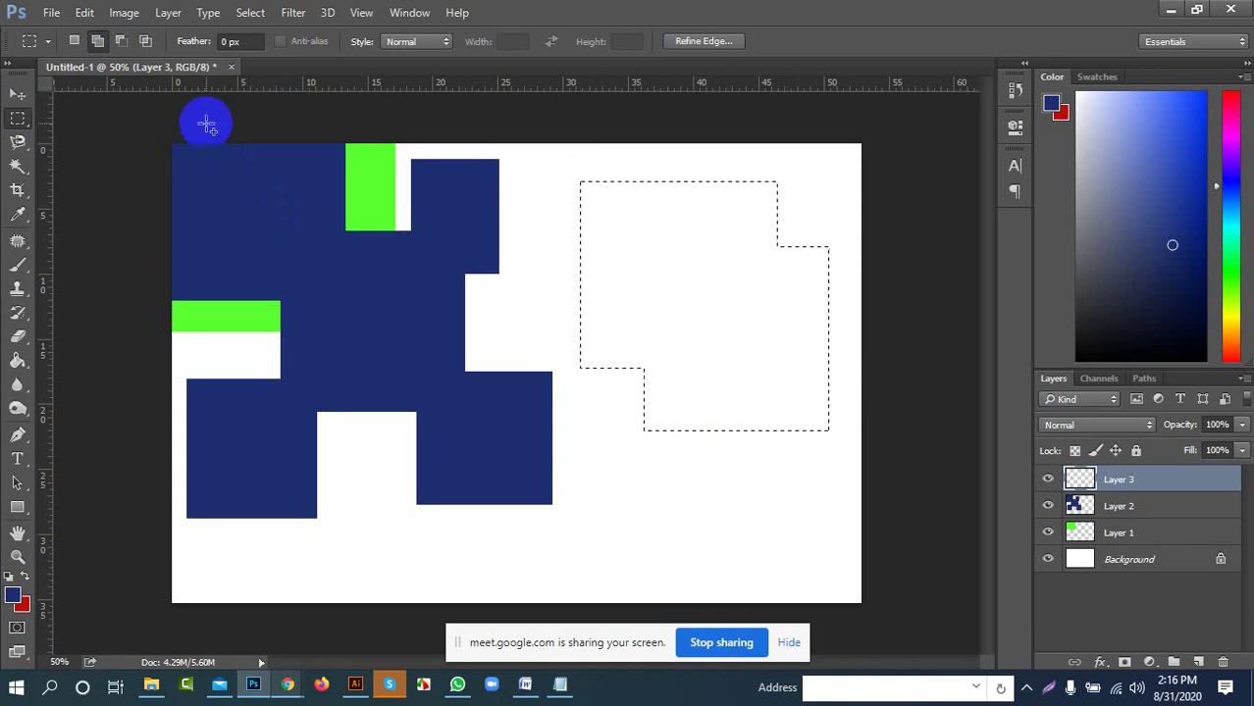
pyautogui.hotkey('ctrl', 'z')
# Cut the rectangular selection down to an inverted L shape by subtracting four overlapping rectangles in Subtract from Selection mode
pyautogui.click(120, 41)
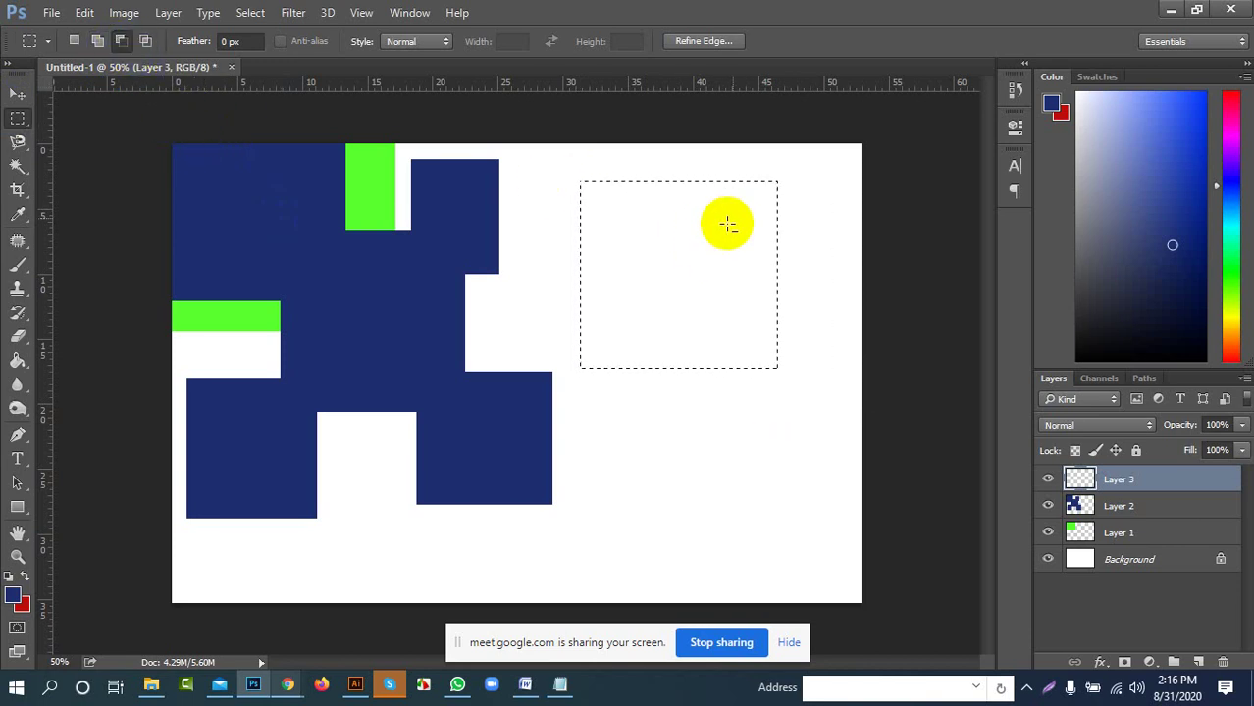
pyautogui.moveTo(642, 267); pyautogui.dragTo(819, 445)
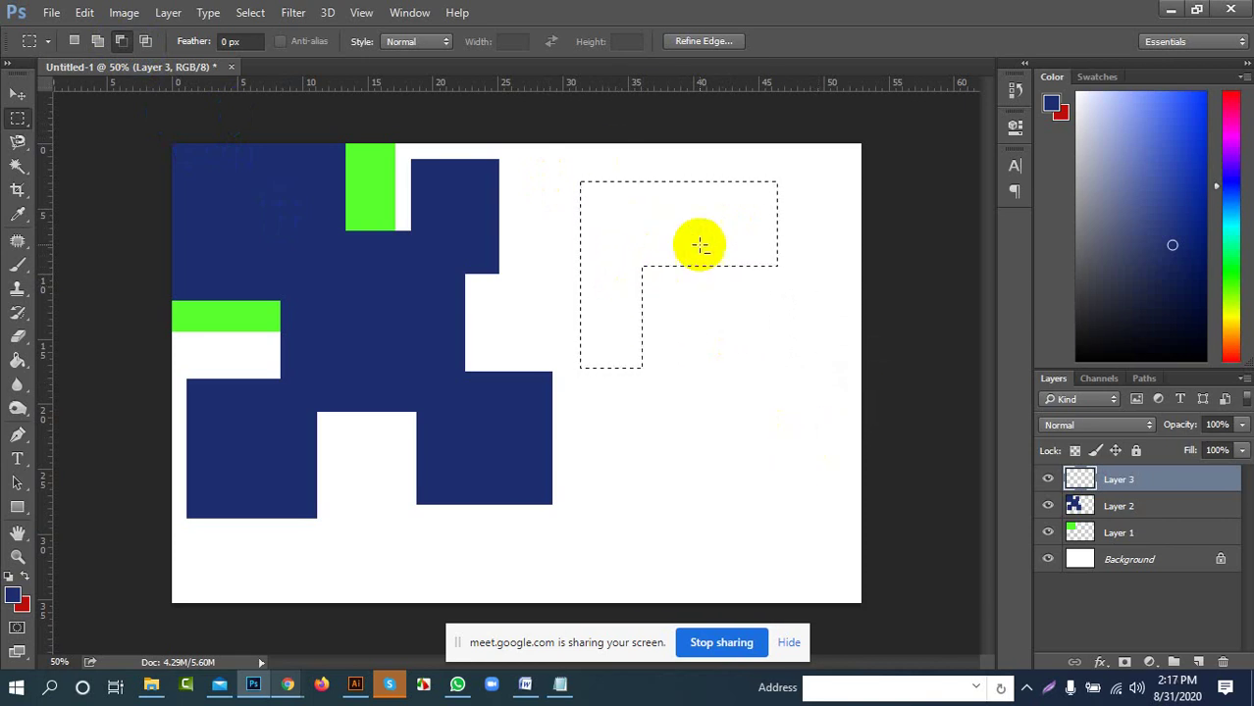
pyautogui.moveTo(640, 241); pyautogui.dragTo(803, 324)
pyautogui.moveTo(731, 179); pyautogui.dragTo(836, 304)
pyautogui.moveTo(548, 325); pyautogui.dragTo(745, 386)
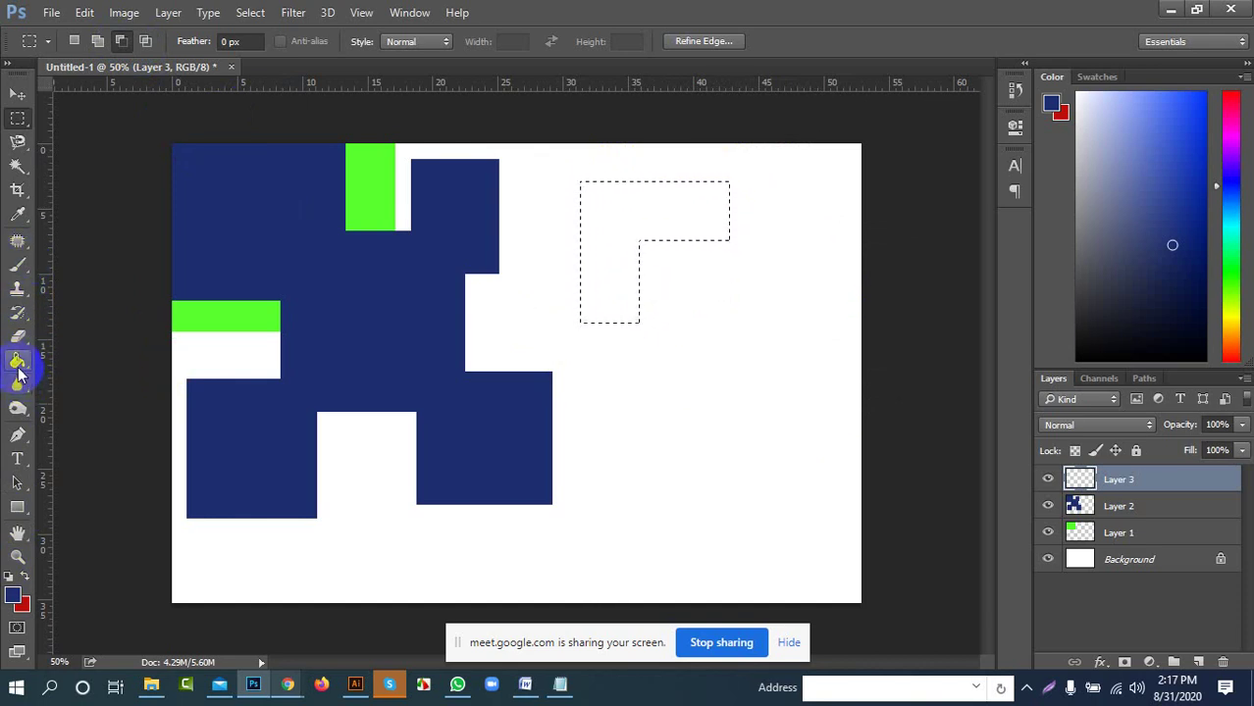
# Fill the L-shaped selection with the dark blue foreground color, deselect it, and move the shape below the X shape's center
pyautogui.click(17, 360)
pyautogui.click(605, 247)
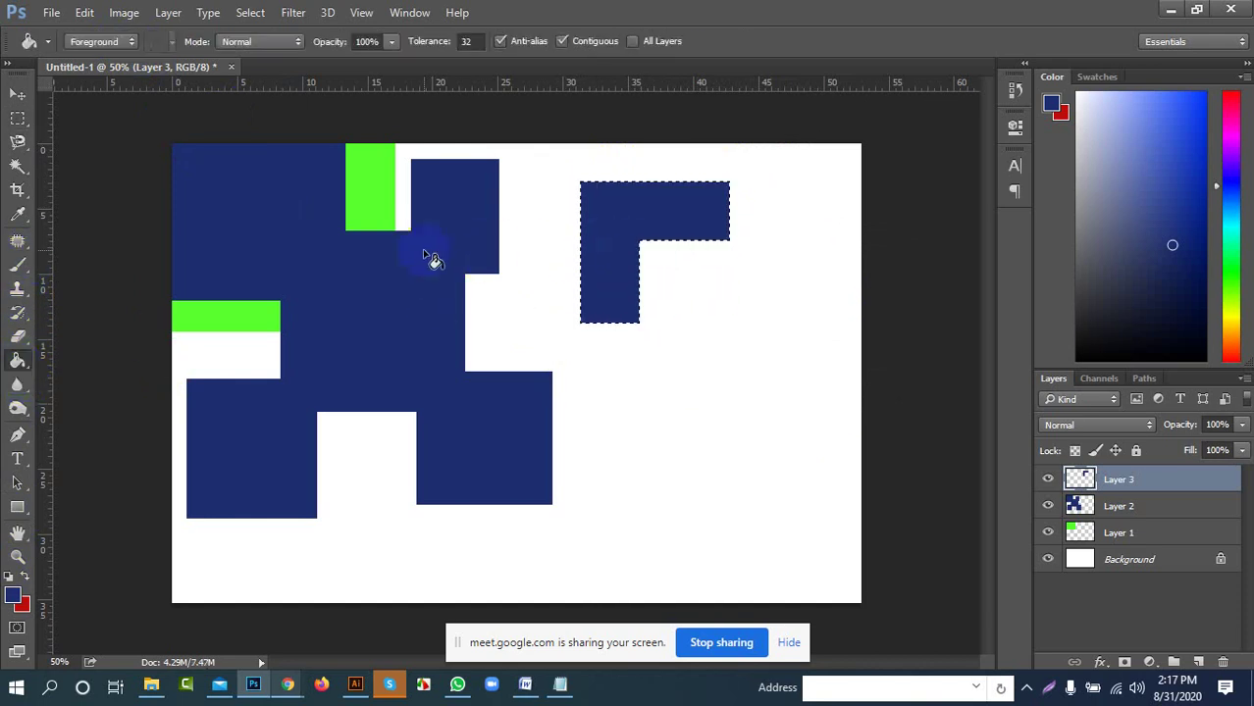
pyautogui.click(17, 94)
pyautogui.moveTo(628, 222); pyautogui.dragTo(378, 518)
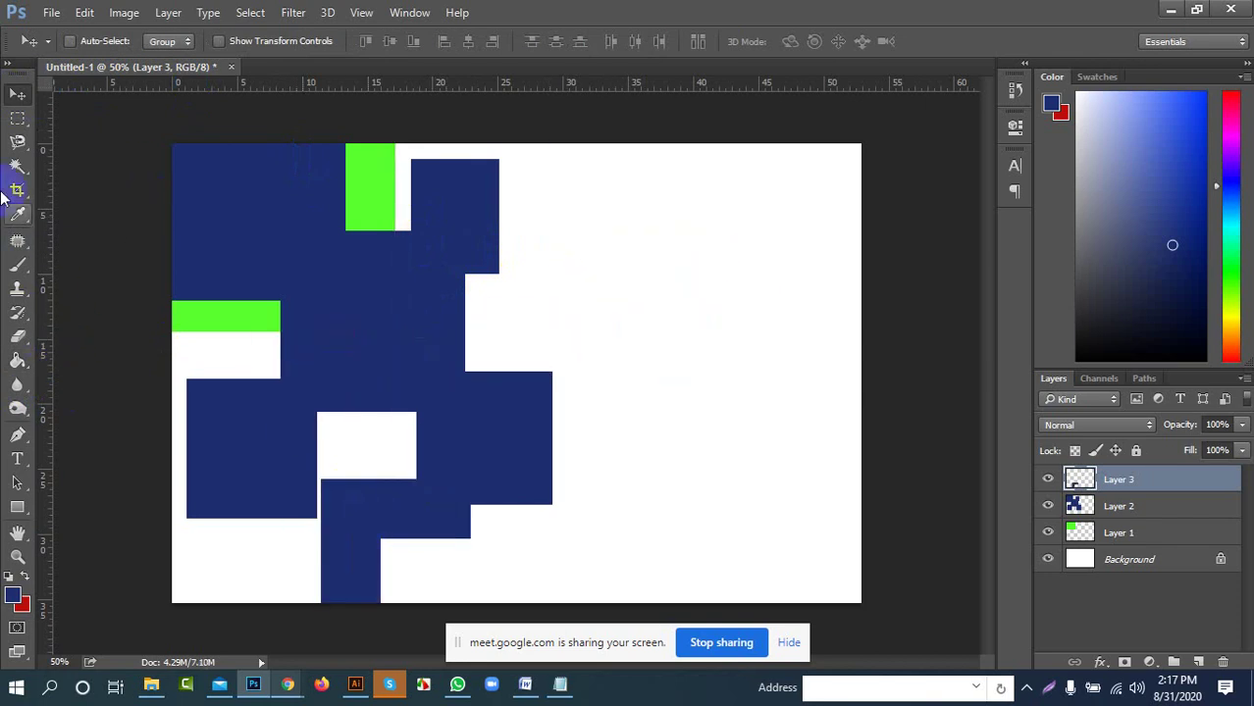
# Make a crescent selection on the blank canvas area by subtracting a lower overlapping ellipse from an Elliptical Marquee circle
pyautogui.click(17, 119)
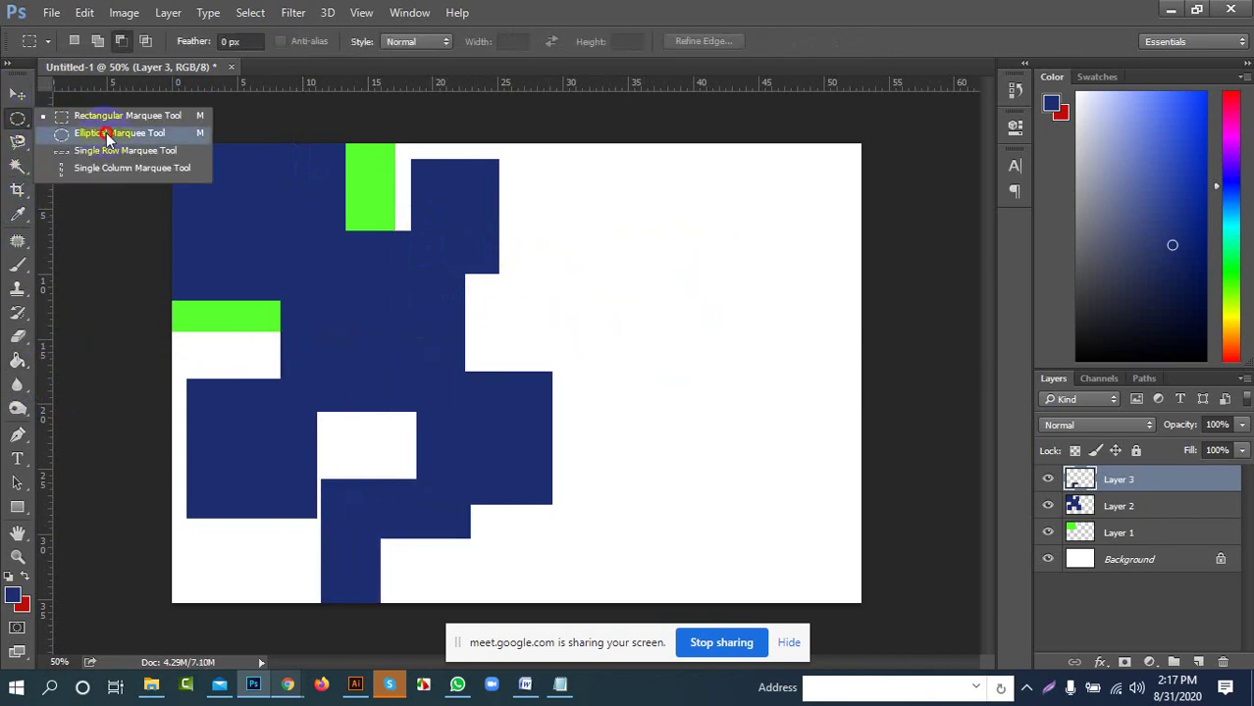
pyautogui.click(108, 134)
pyautogui.moveTo(669, 222); pyautogui.dragTo(840, 393)
pyautogui.click(121, 41)
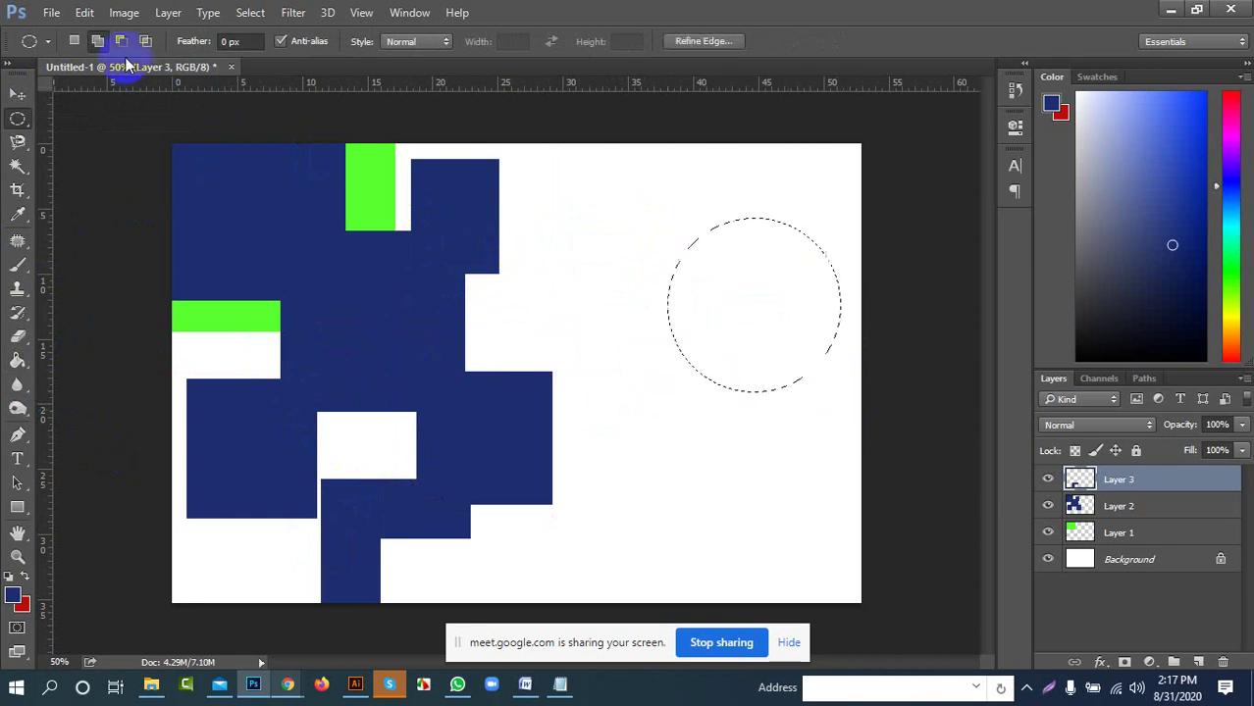
pyautogui.moveTo(623, 281); pyautogui.dragTo(829, 471)
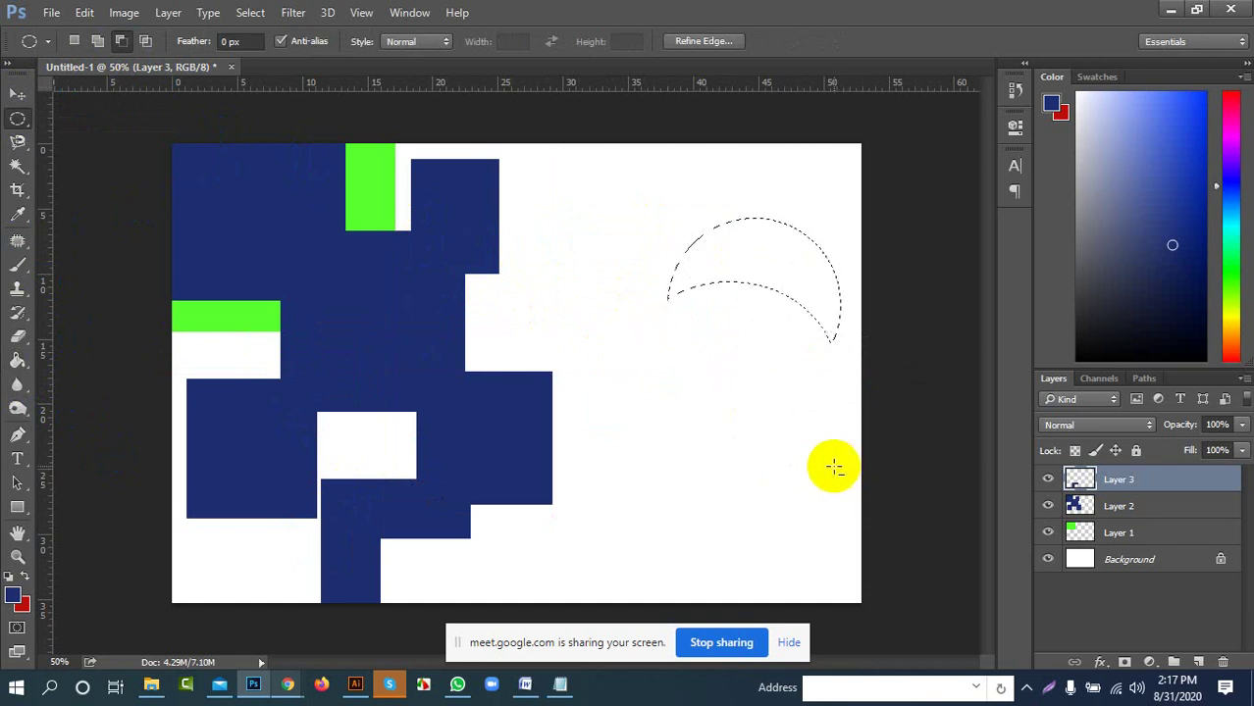
# Set the foreground color to yellow #d2e21d and fill the crescent selection with it
pyautogui.click(17, 94)
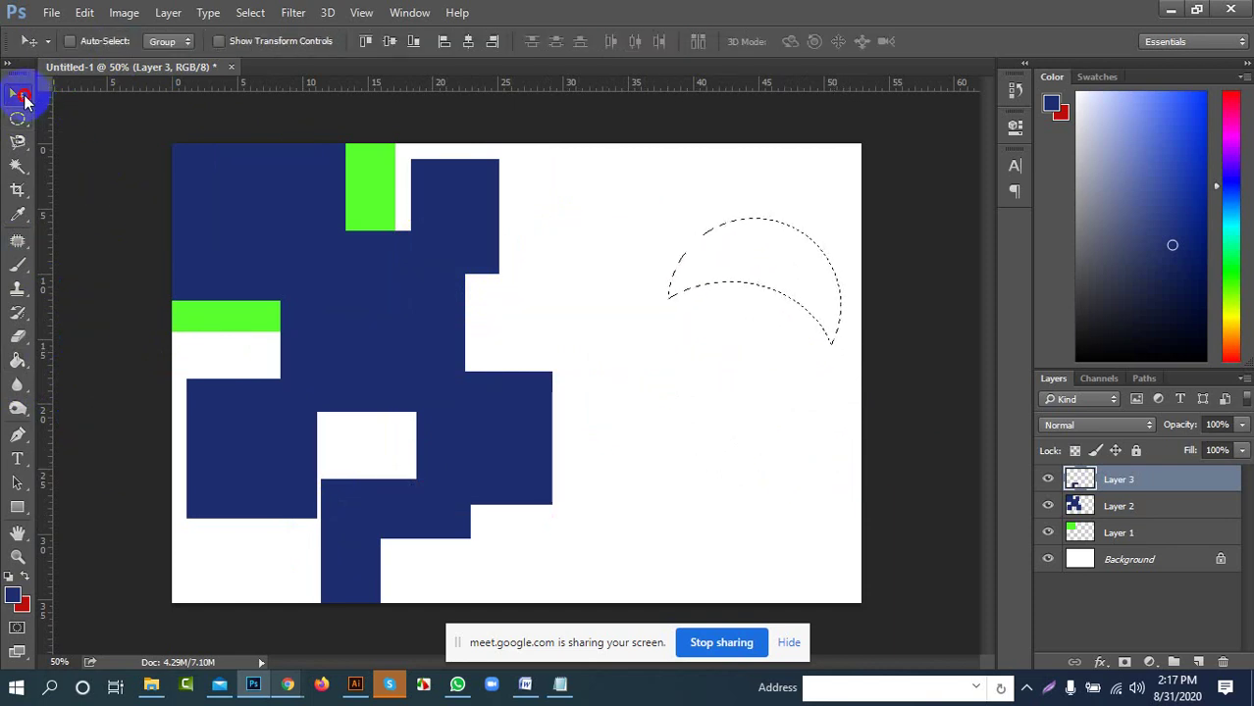
pyautogui.click(12, 594)
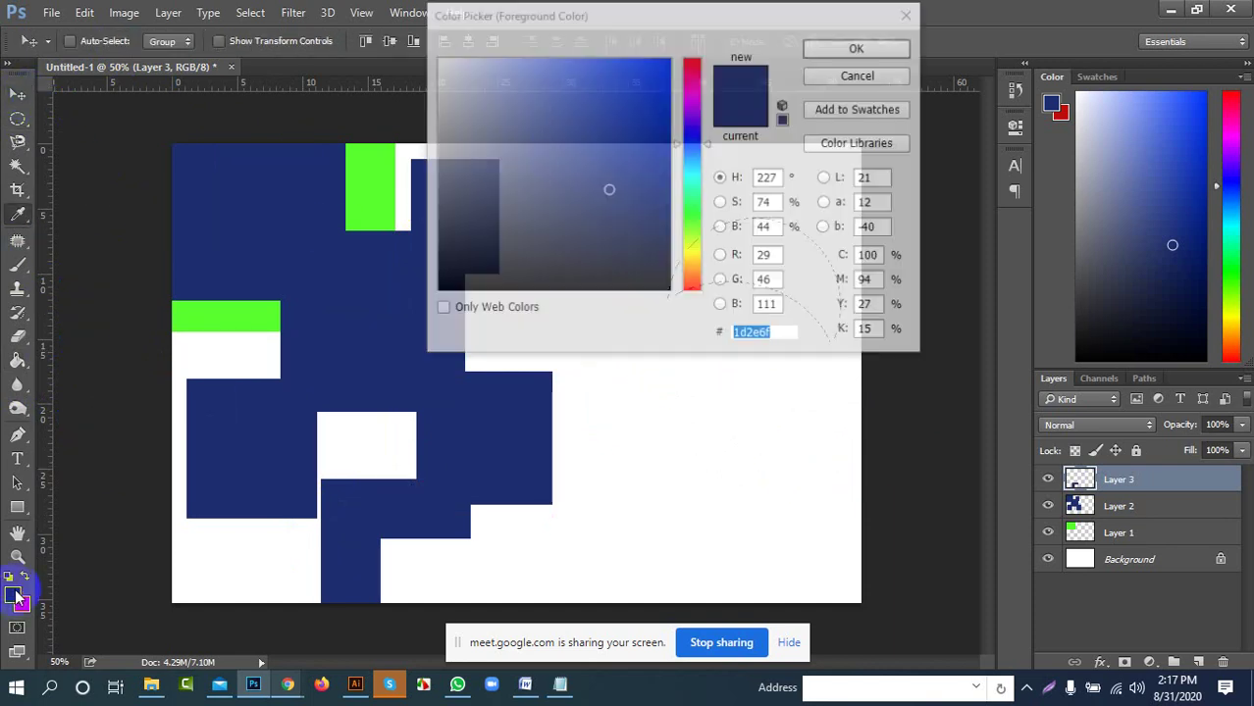
pyautogui.moveTo(693, 162)
pyautogui.mouseDown()
pyautogui.moveTo(693, 266)
pyautogui.moveTo(691, 251)
pyautogui.mouseUp()
pyautogui.click(639, 86)
pyautogui.click(831, 49)
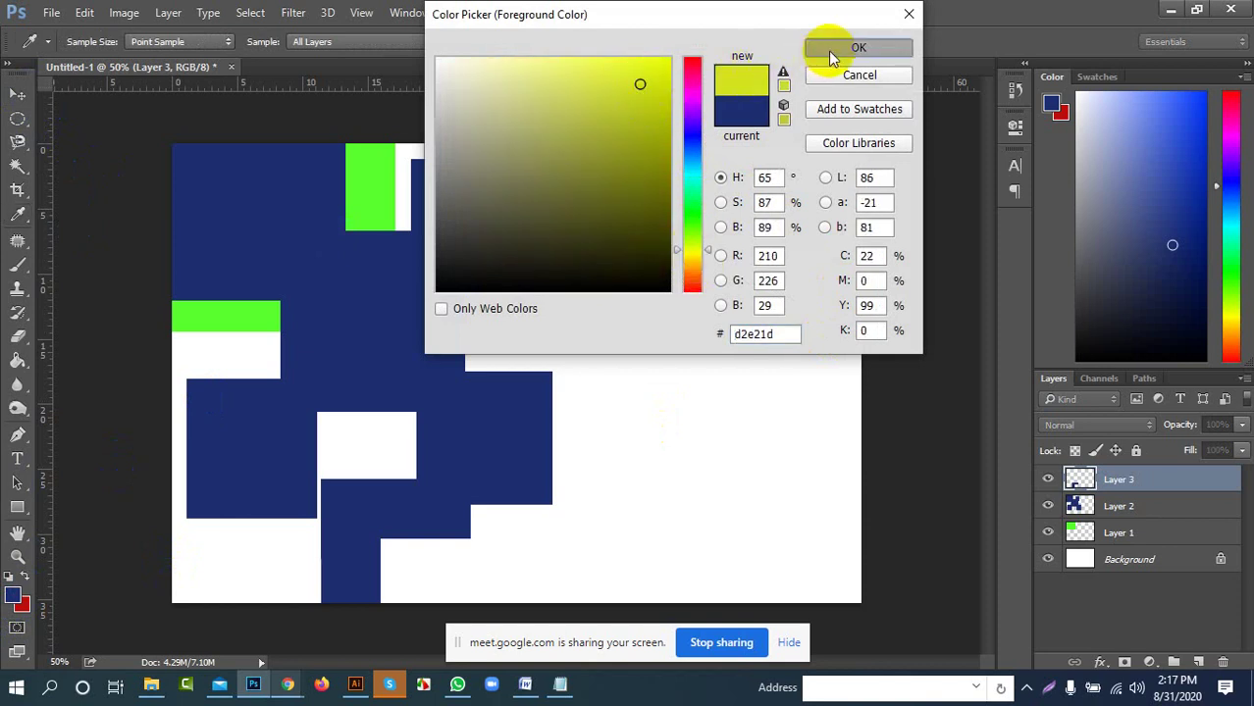
pyautogui.click(17, 360)
pyautogui.click(780, 278)
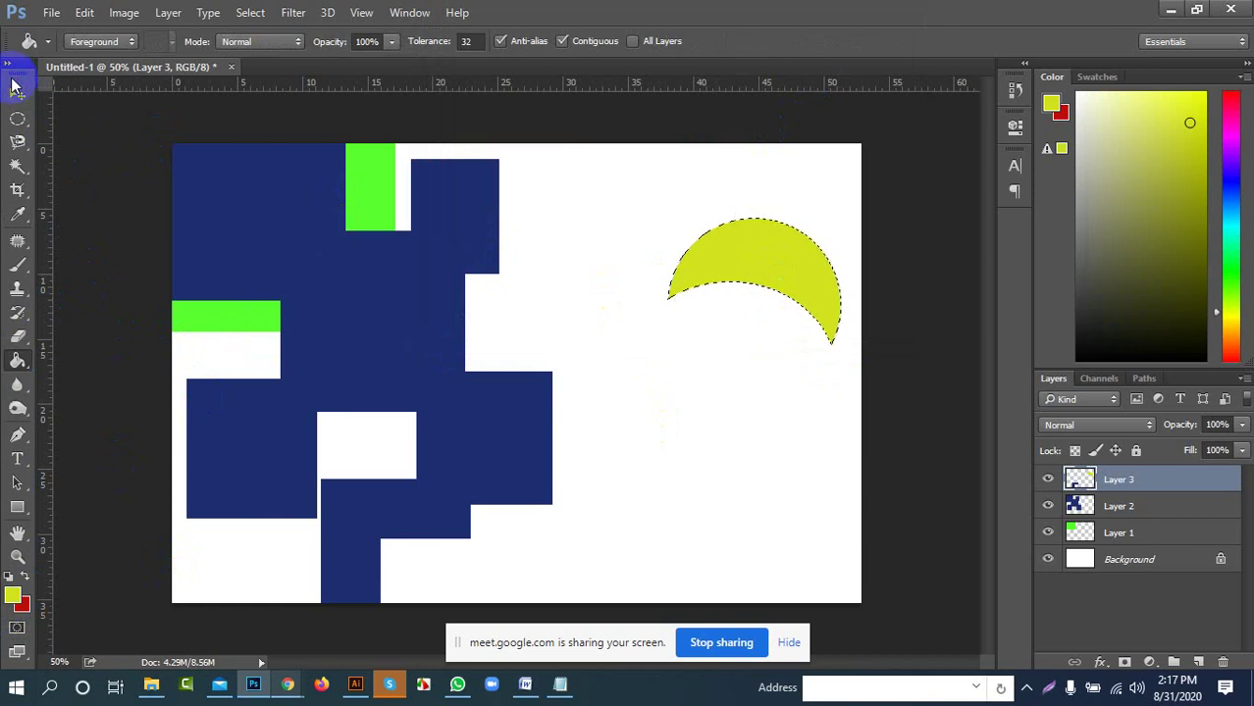
# Deselect the yellow crescent and move its layer's contents so the crescent overlaps the blue X shape
pyautogui.click(19, 94)
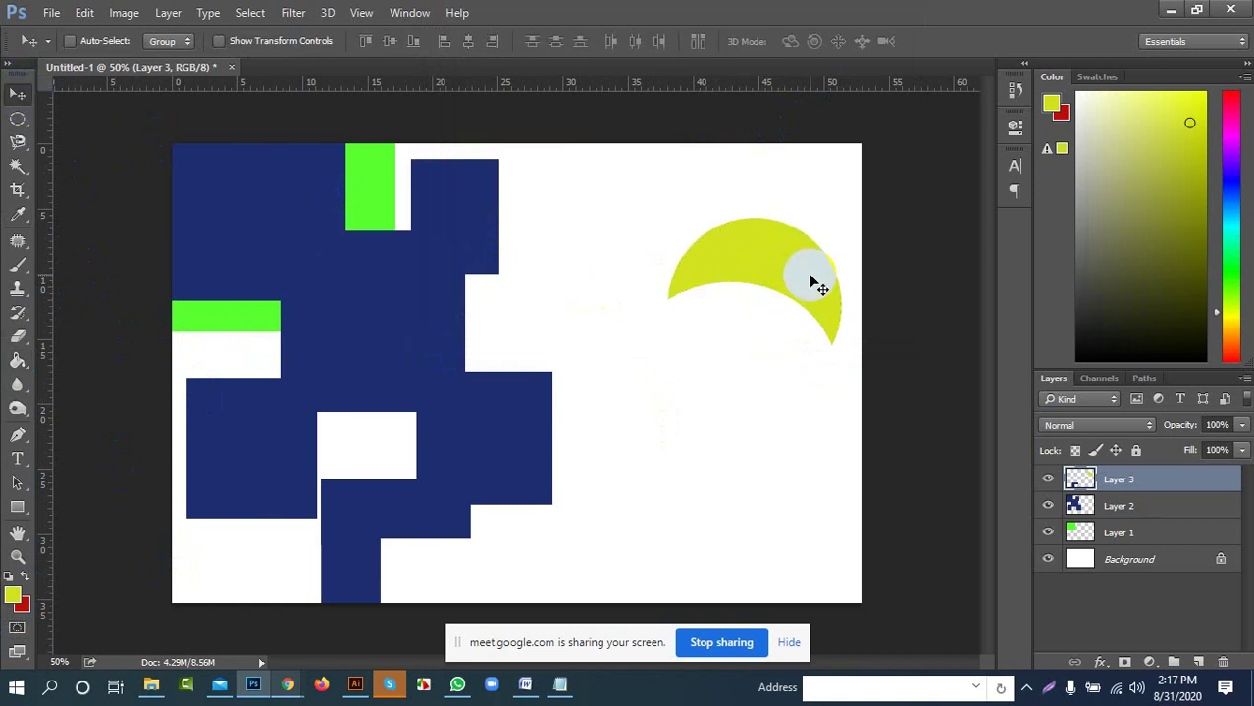
pyautogui.moveTo(744, 257); pyautogui.dragTo(296, 312)
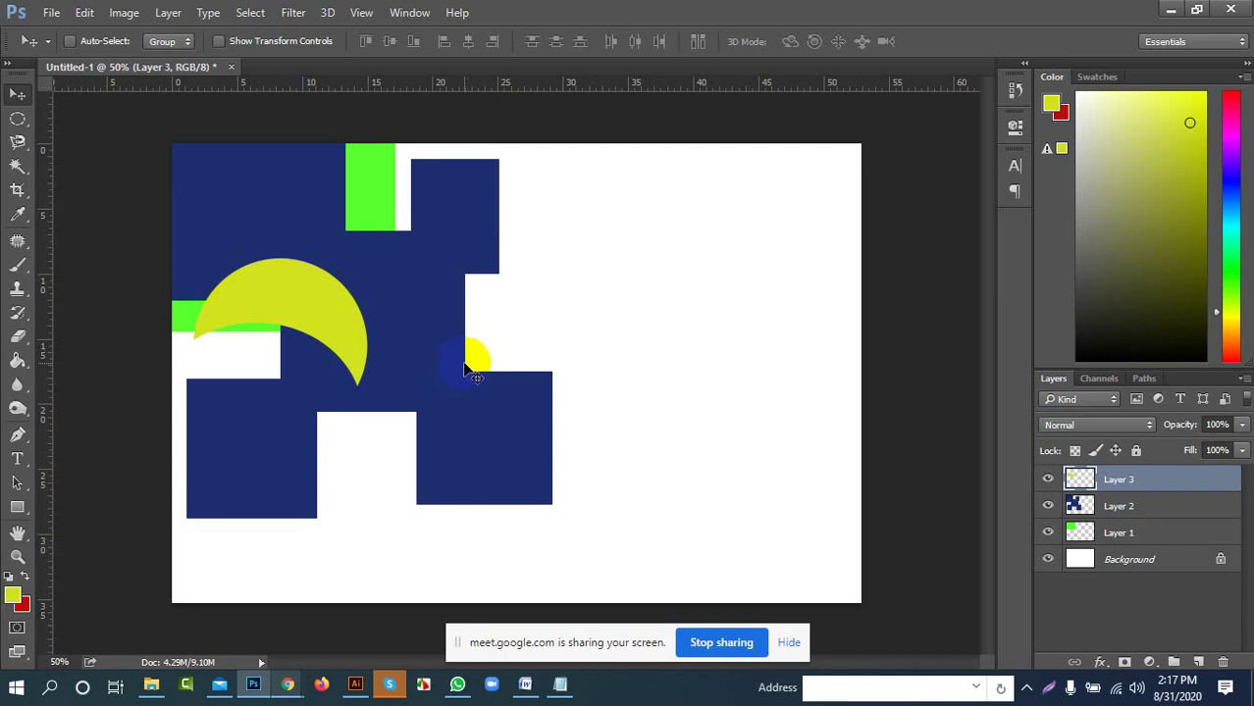
pyautogui.moveTo(465, 365); pyautogui.dragTo(472, 346)
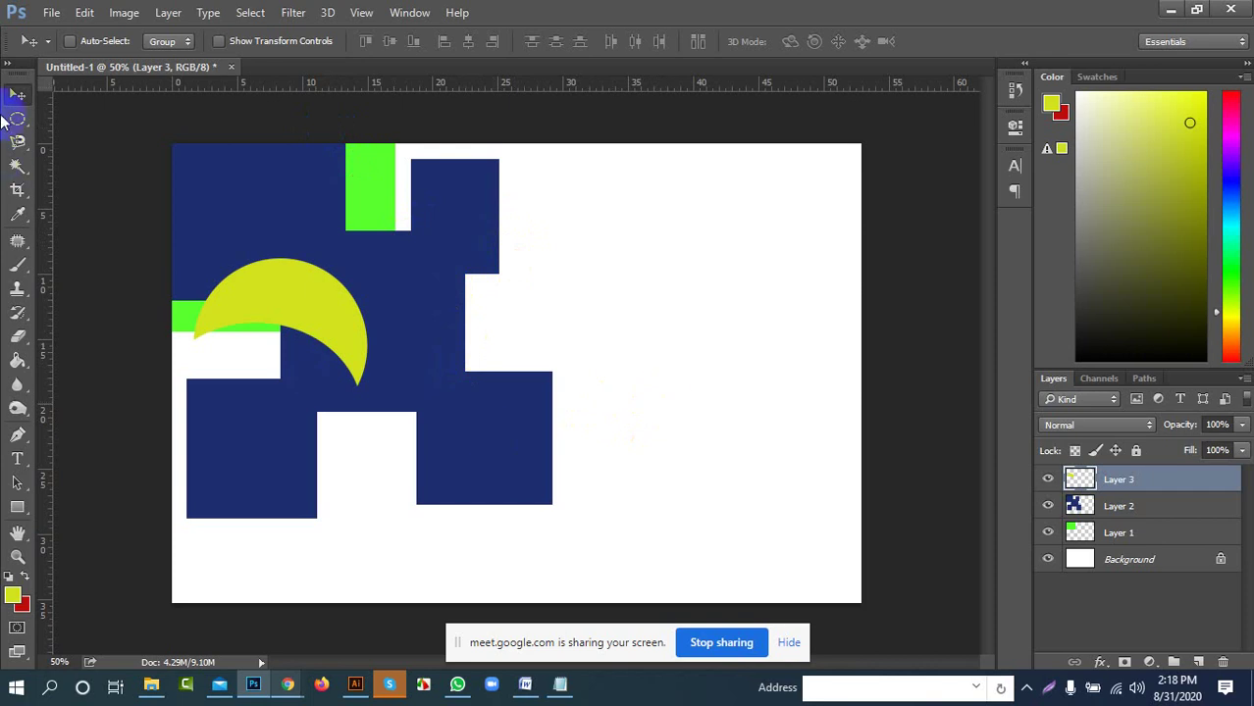
# Make a lens-shaped selection on the blank canvas area by intersecting two tall overlapping Elliptical Marquee ellipses
pyautogui.moveTo(17, 118); pyautogui.dragTo(96, 118)
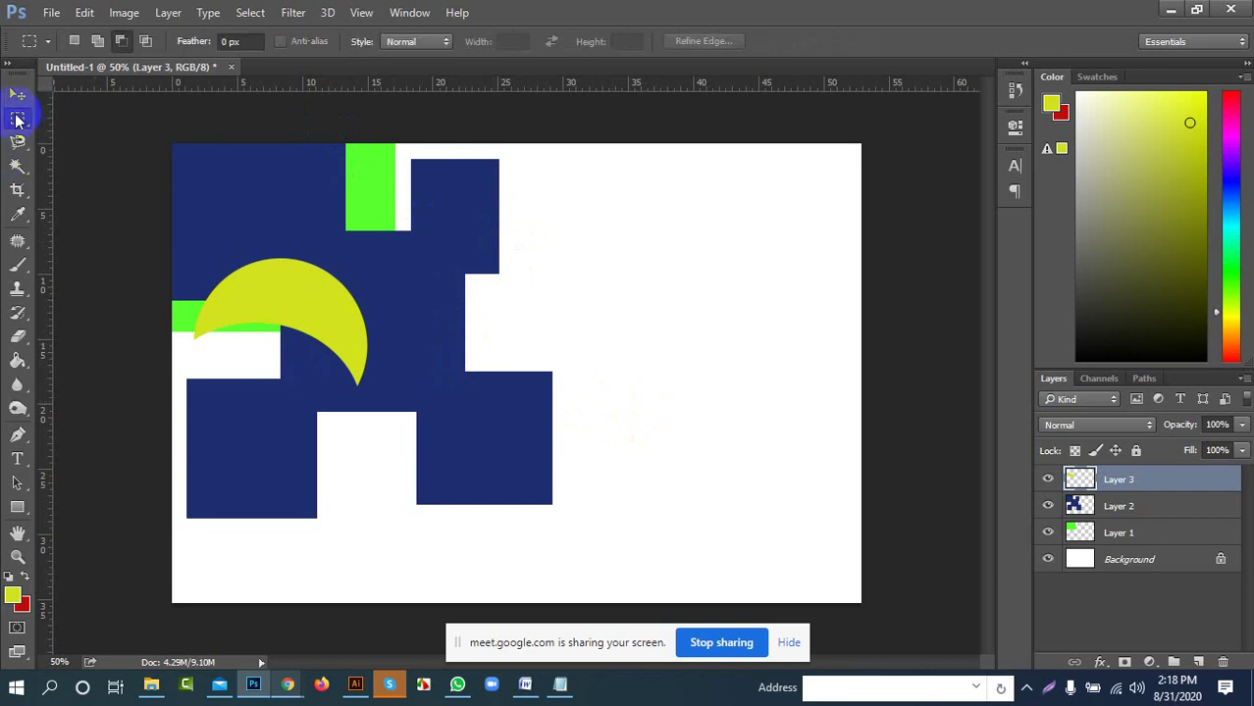
pyautogui.moveTo(17, 117); pyautogui.dragTo(93, 136)
pyautogui.click(145, 43)
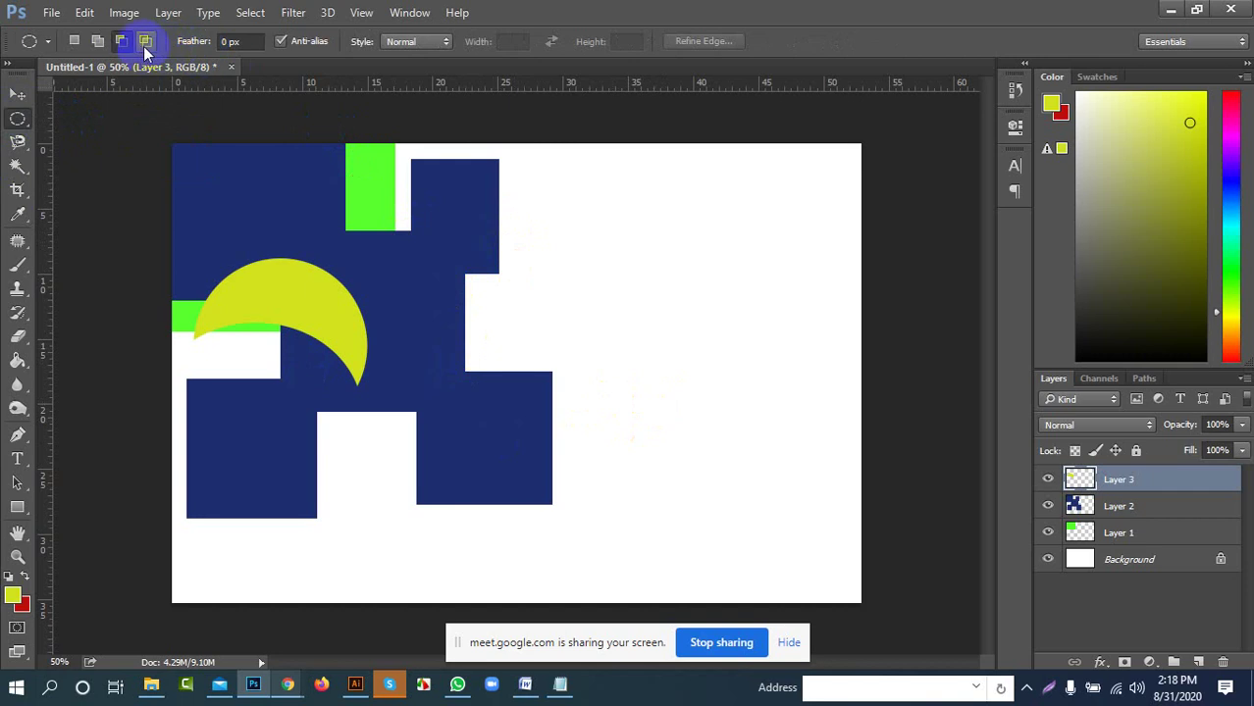
pyautogui.click(147, 43)
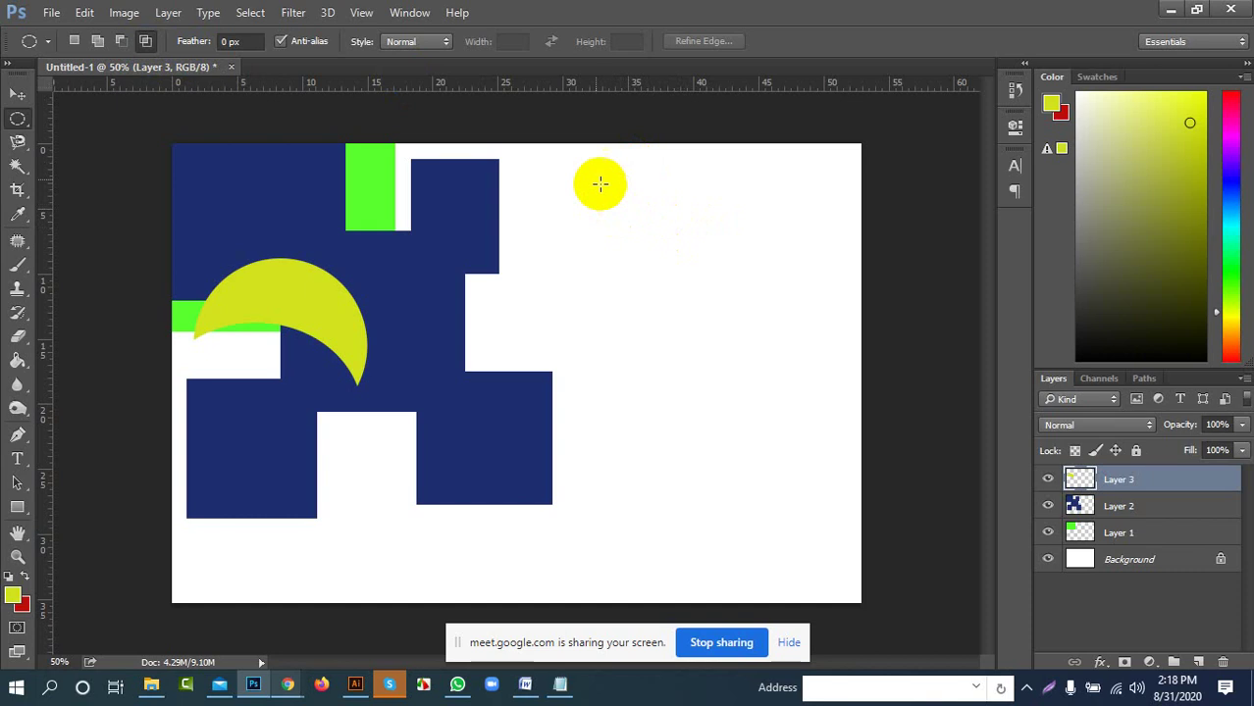
pyautogui.moveTo(584, 172); pyautogui.dragTo(789, 469)
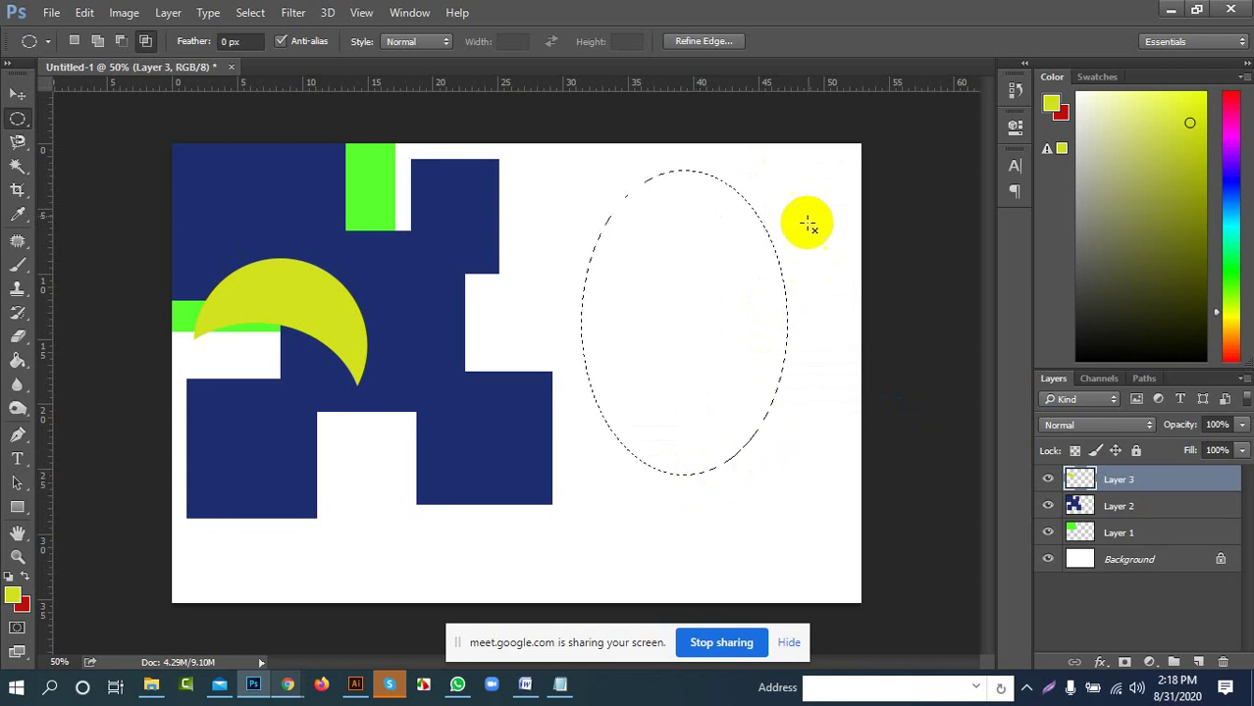
pyautogui.moveTo(849, 191); pyautogui.dragTo(719, 503)
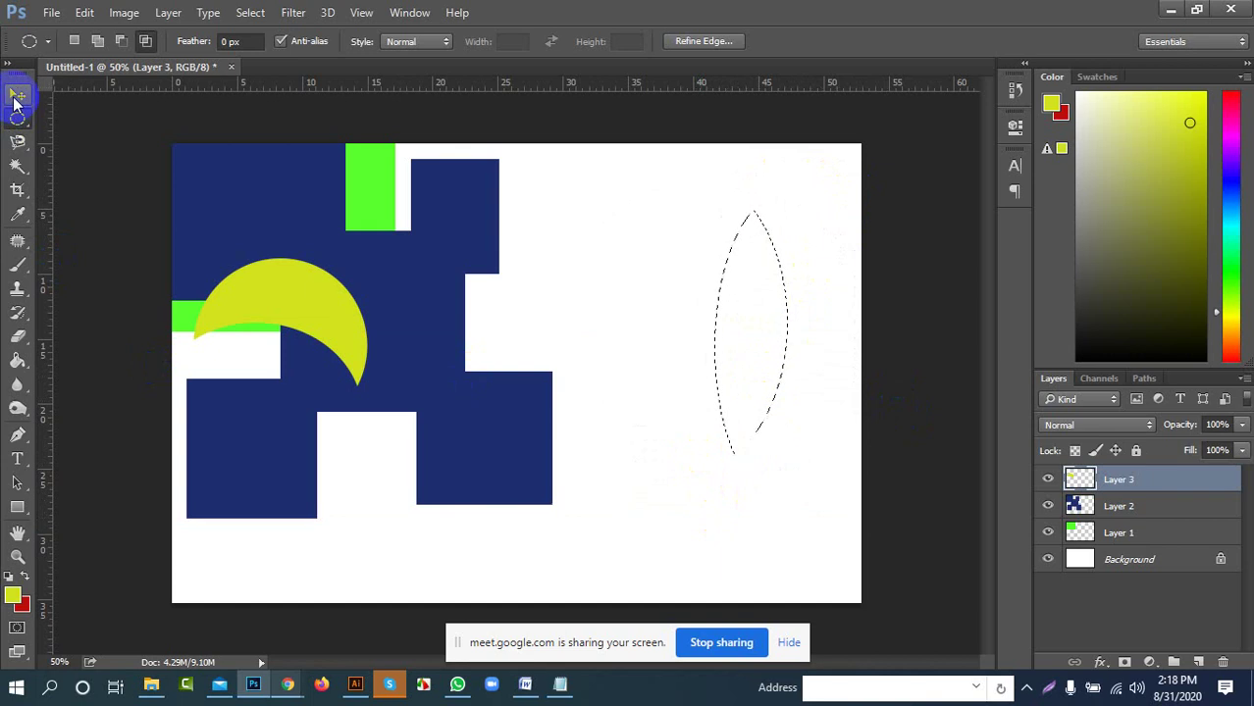
# Fill the lens selection with the yellow foreground color, deselect it, and move the layer's contents slightly down
pyautogui.click(16, 95)
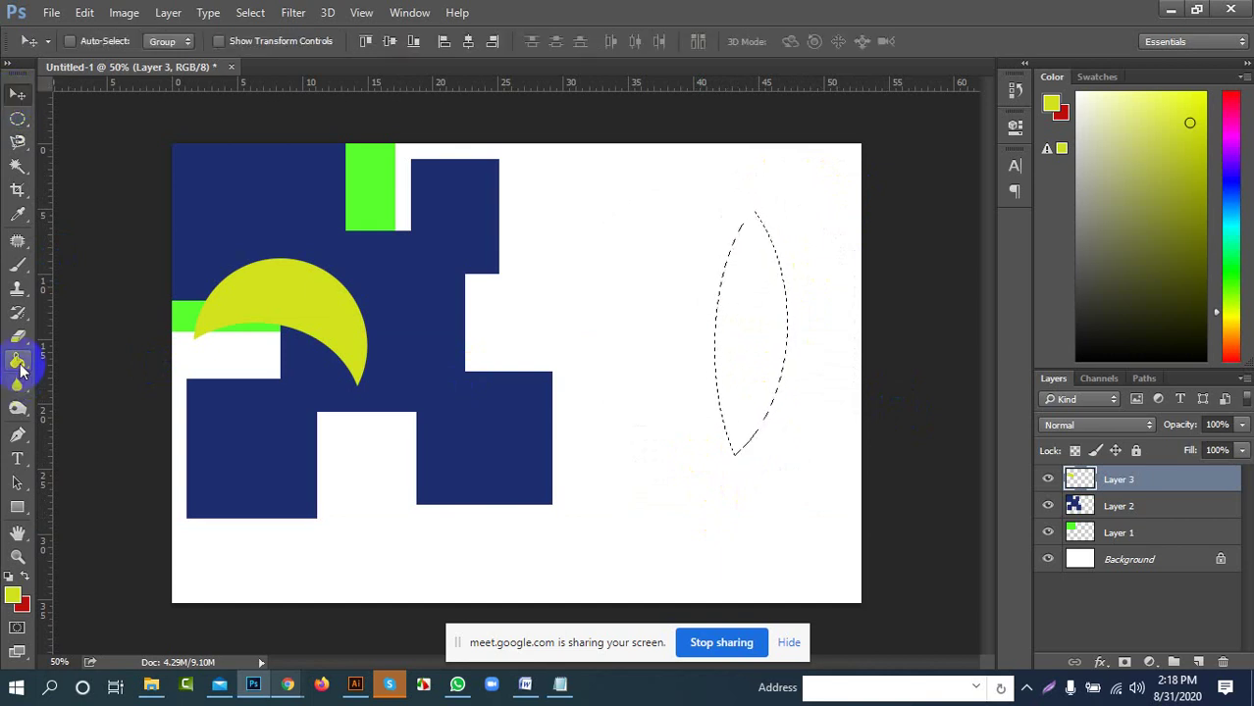
pyautogui.click(18, 360)
pyautogui.click(615, 359)
pyautogui.click(756, 355)
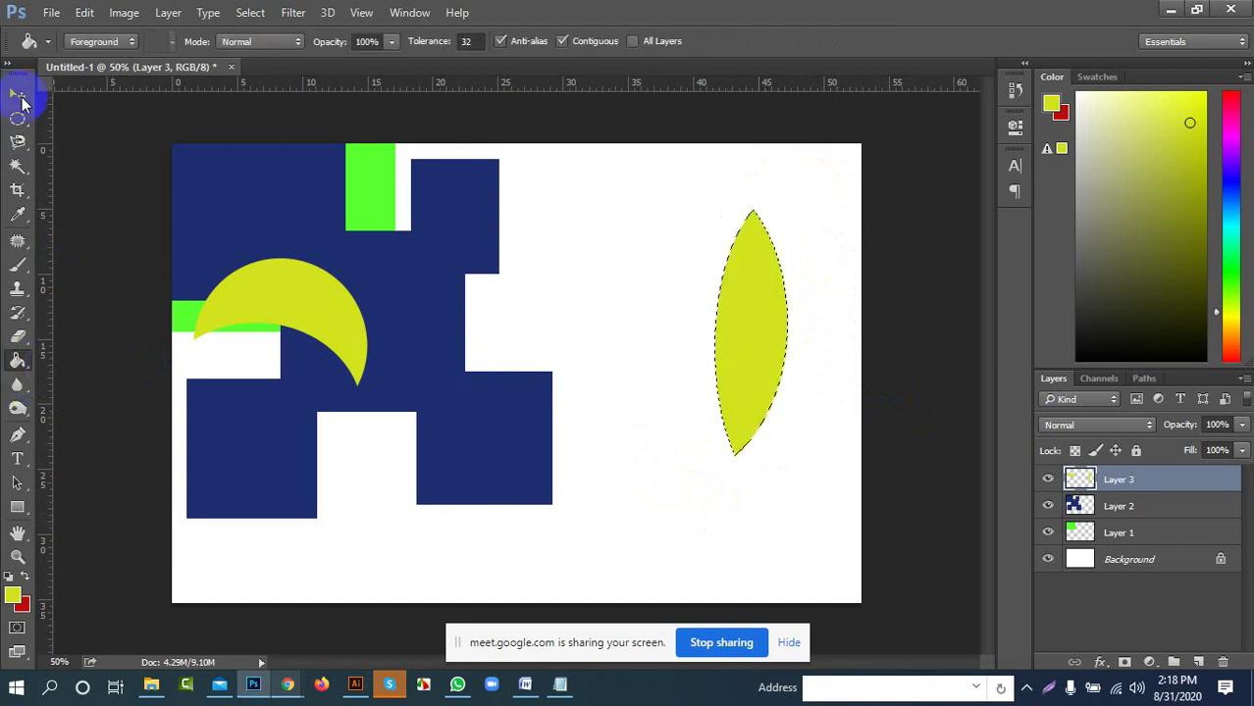
pyautogui.click(18, 96)
pyautogui.moveTo(781, 326)
pyautogui.mouseDown()
pyautogui.moveTo(812, 373)
pyautogui.moveTo(767, 317)
pyautogui.moveTo(658, 291)
pyautogui.moveTo(591, 338)
pyautogui.moveTo(641, 344)
pyautogui.moveTo(679, 311)
pyautogui.moveTo(708, 350)
pyautogui.moveTo(772, 344)
pyautogui.mouseUp()
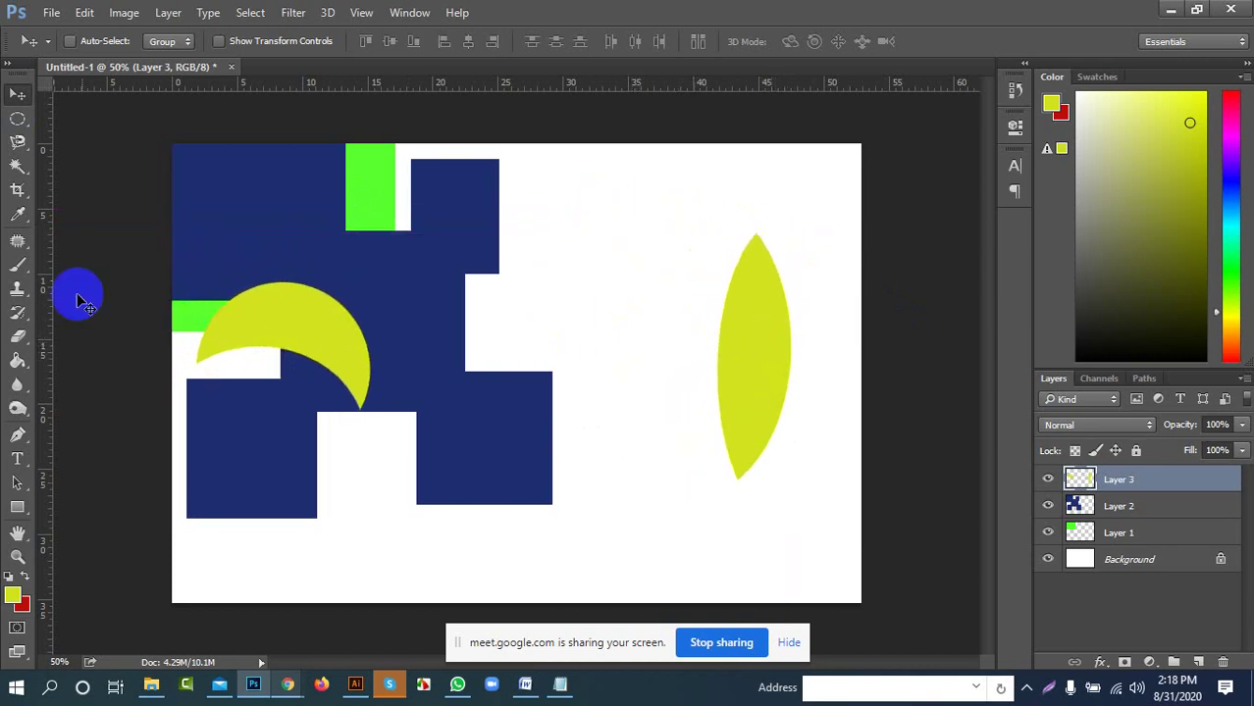
# Set the Elliptical Marquee Tool back to New Selection mode
pyautogui.rightClick(14, 122)
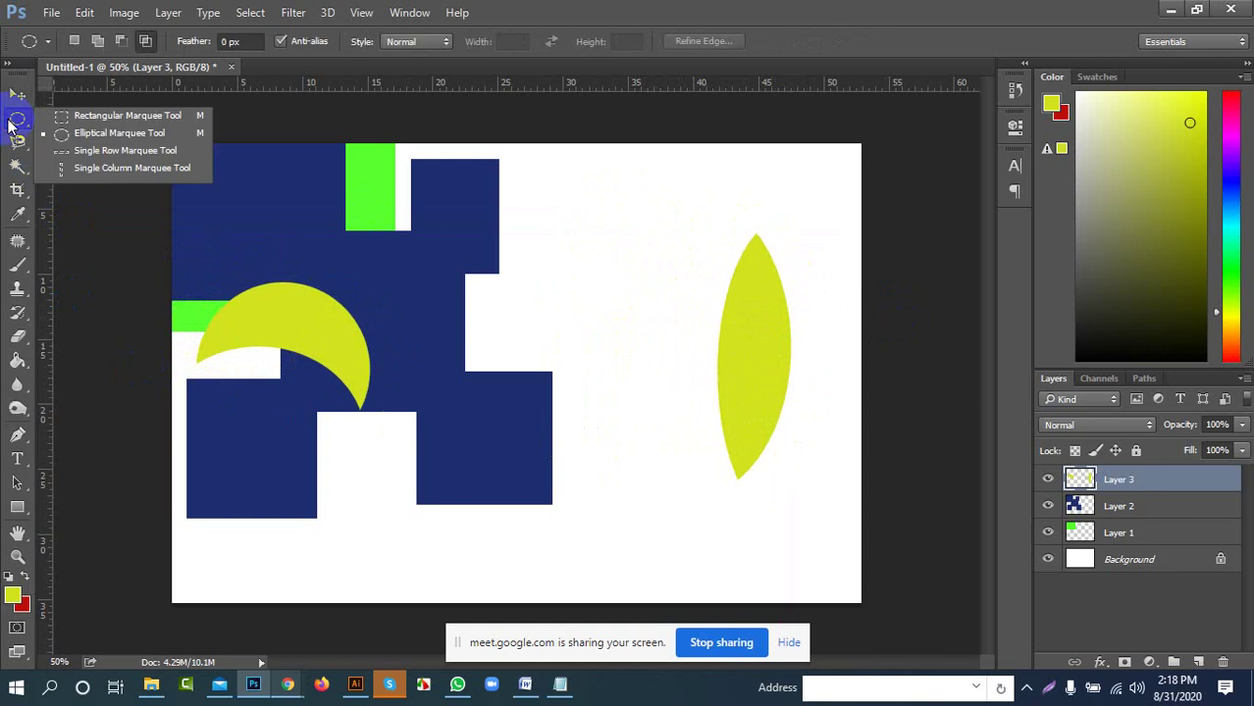
pyautogui.click(74, 42)
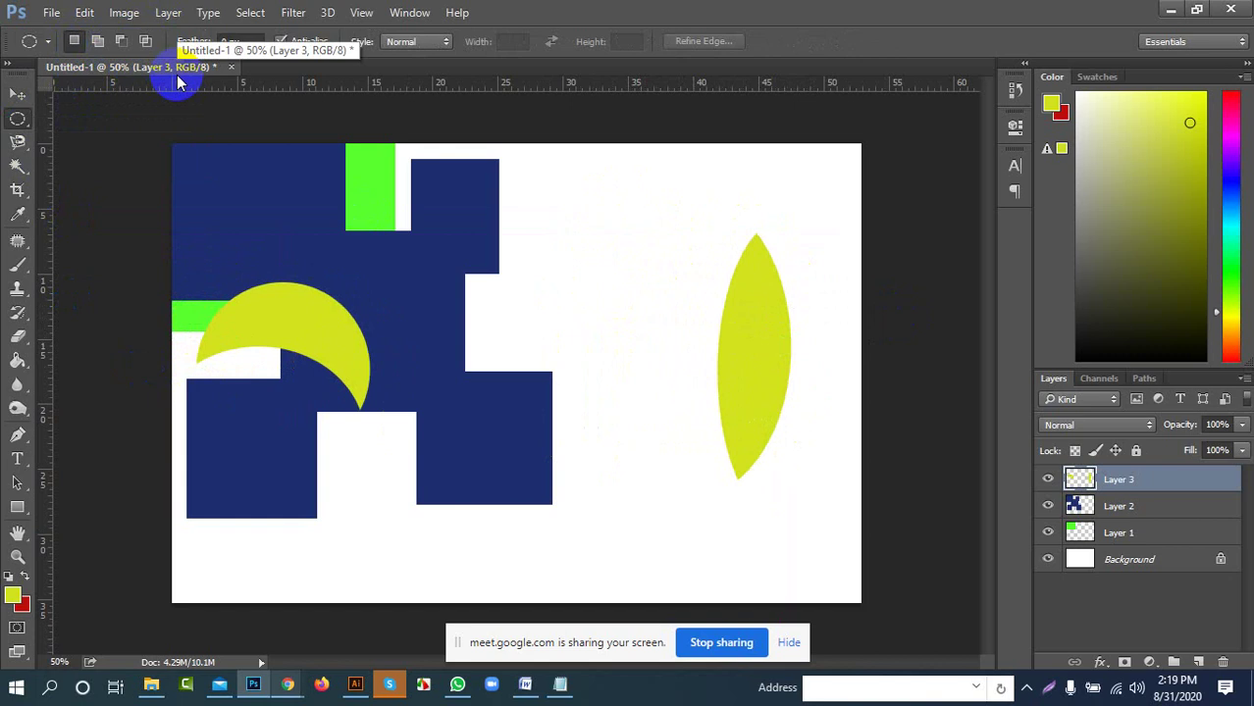
# Switch to the Google Meet window to check the class participants, and return to Photoshop
pyautogui.moveTo(291, 684)
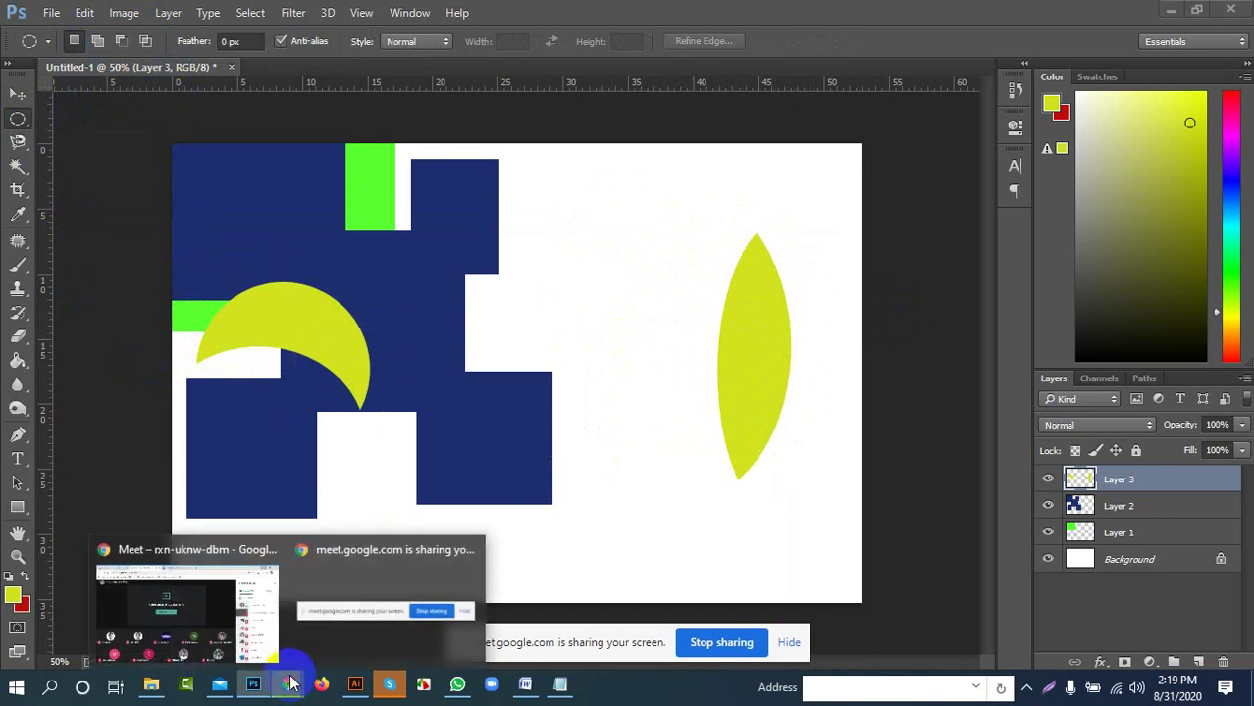
pyautogui.click(237, 593)
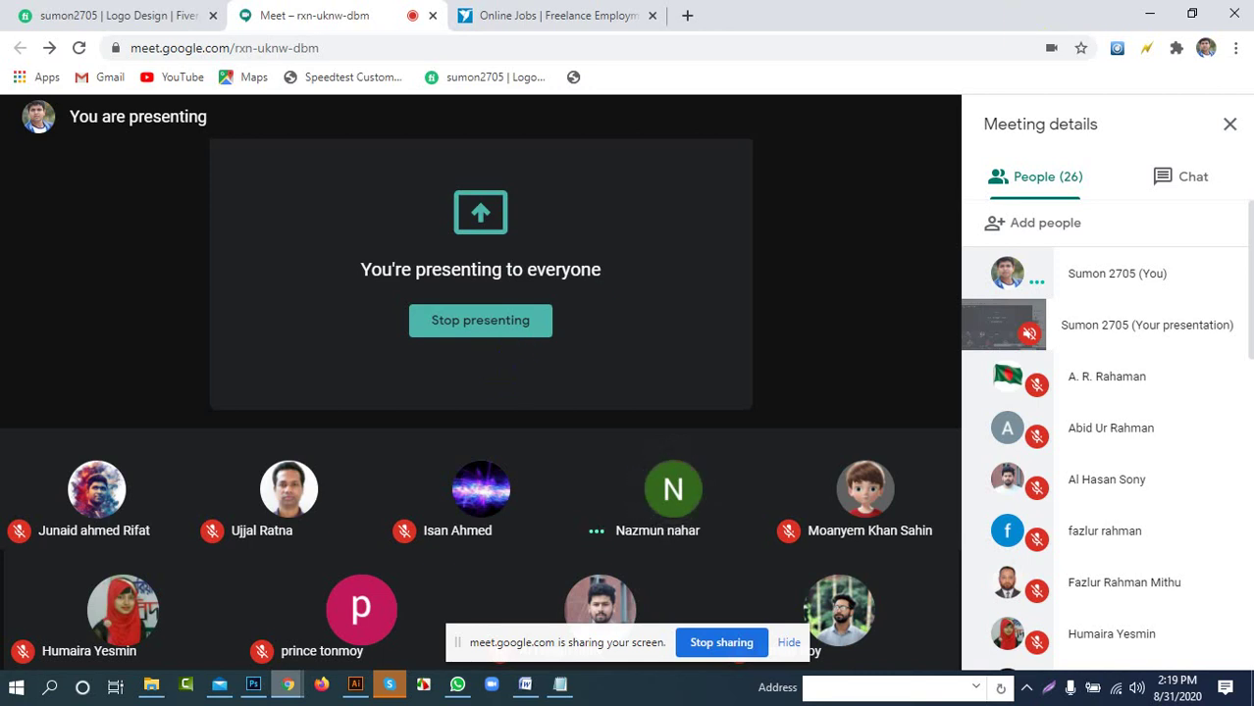
pyautogui.click(1148, 15)
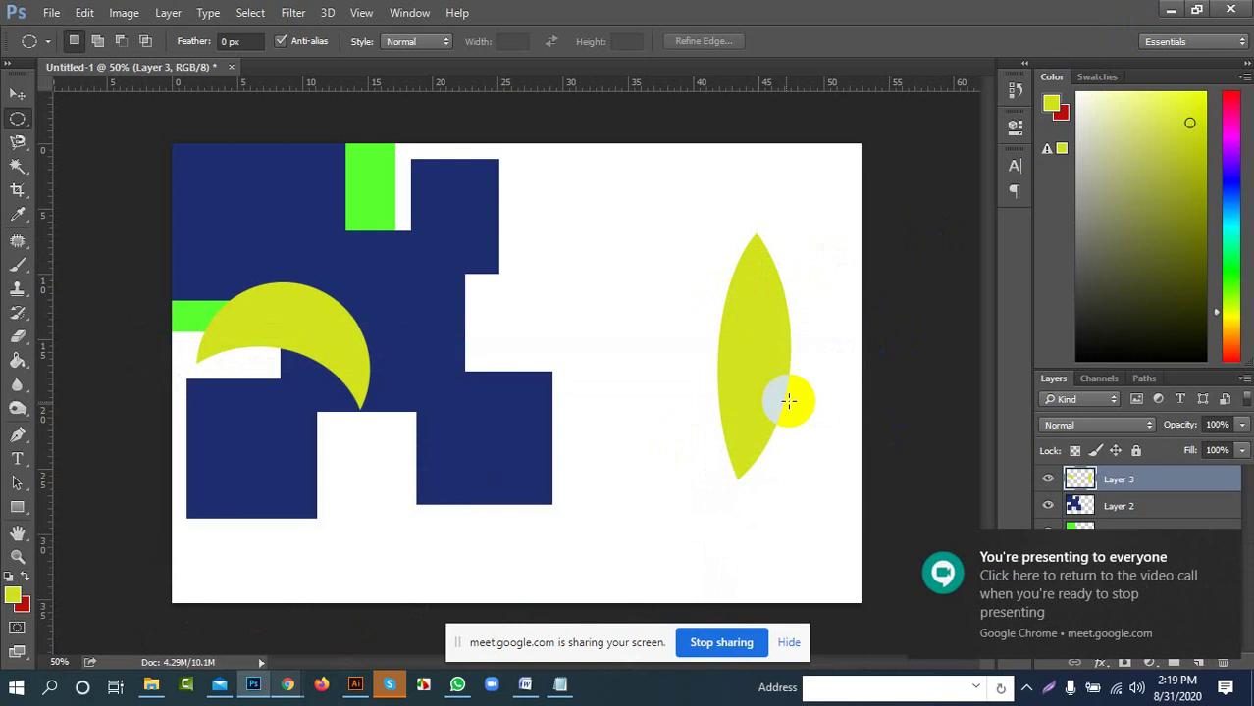
# Delete Layer 1, Layer 2 and Layer 3 together, keeping only the white Background layer
pyautogui.click(30, 93)
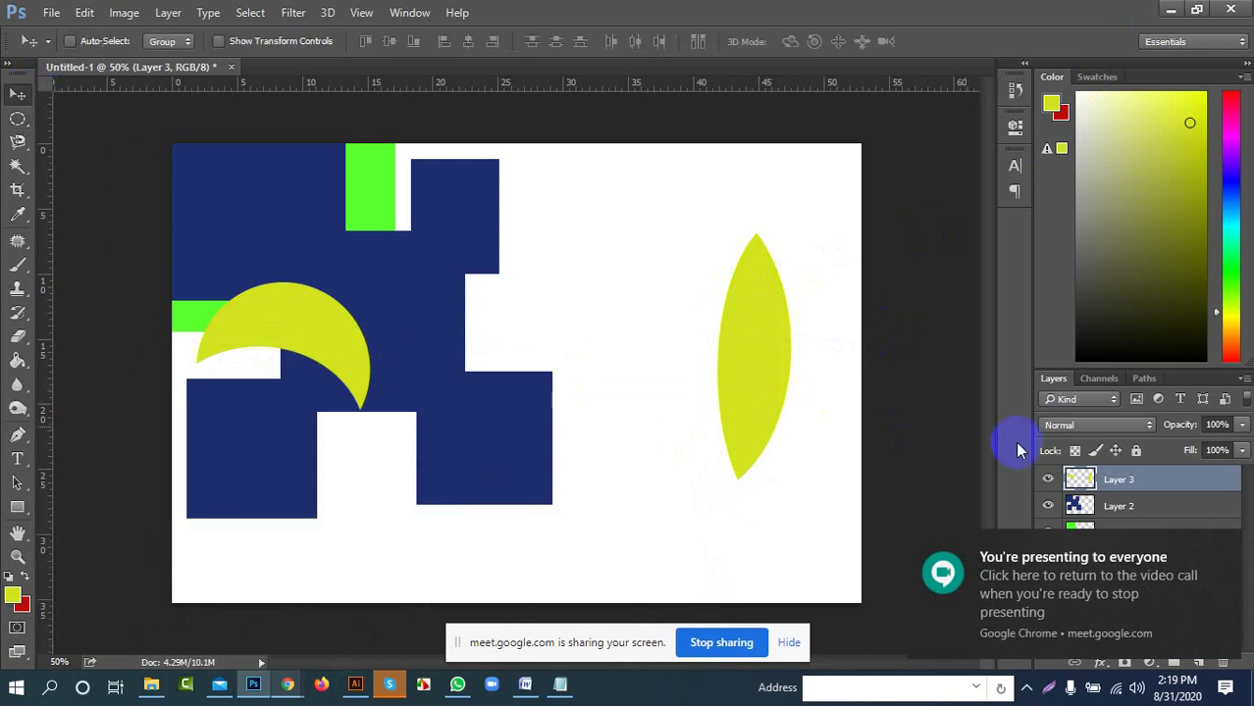
pyautogui.click(1223, 540)
pyautogui.keyDown('shift'); pyautogui.click(1133, 509); pyautogui.keyUp('shift')
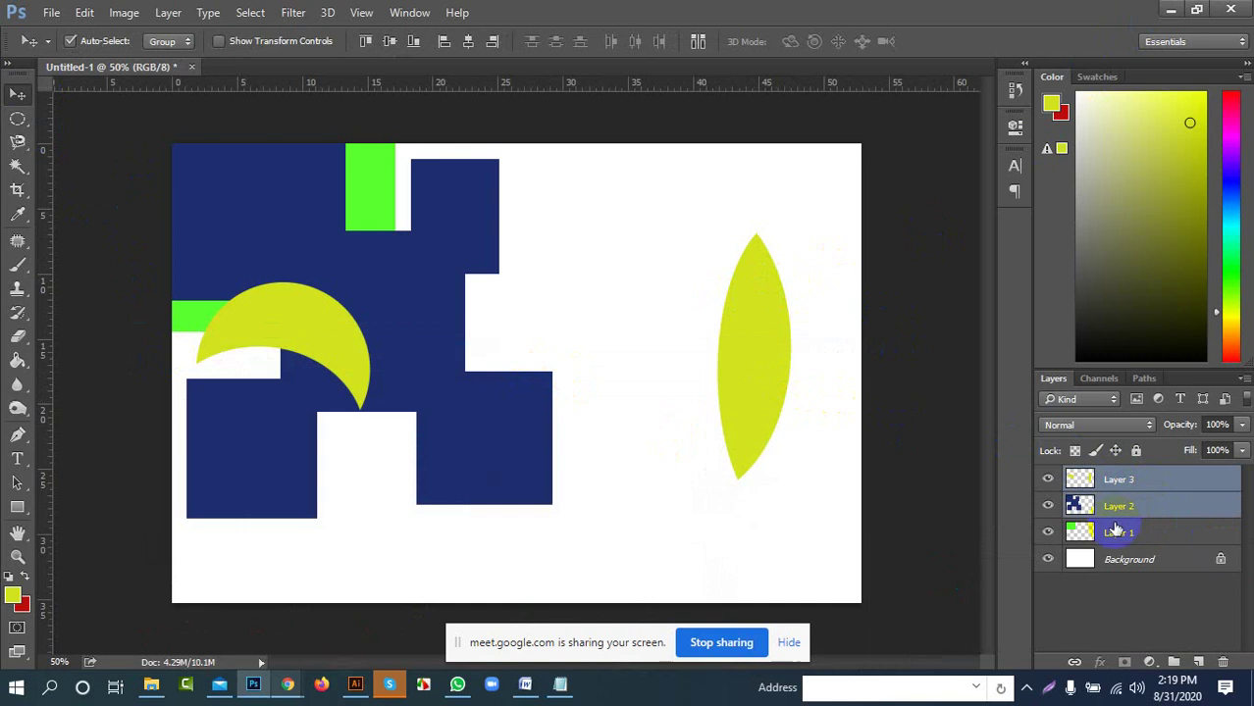
pyautogui.keyDown('shift'); pyautogui.click(1091, 532); pyautogui.keyUp('shift')
pyautogui.moveTo(1148, 513); pyautogui.dragTo(1225, 665)
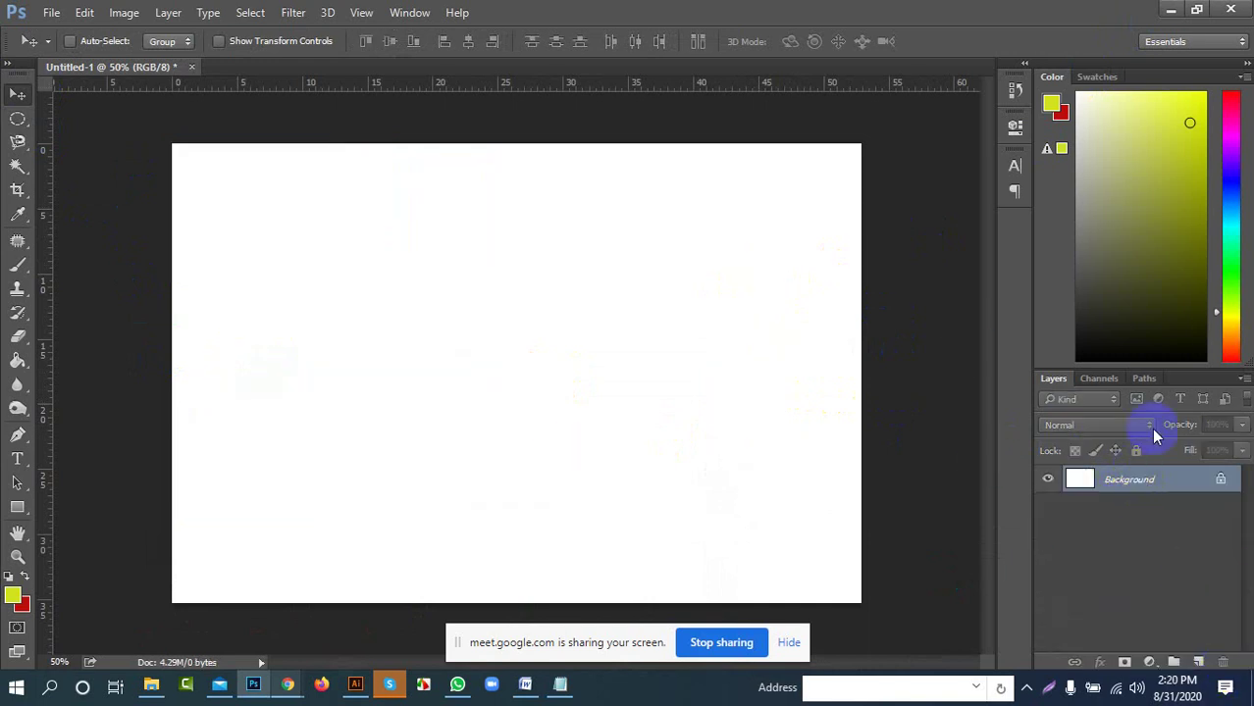
# Build one irregular stepped selection across the canvas from eight overlapping Rectangular Marquee rectangles in Add to Selection mode
pyautogui.click(16, 117)
pyautogui.click(98, 116)
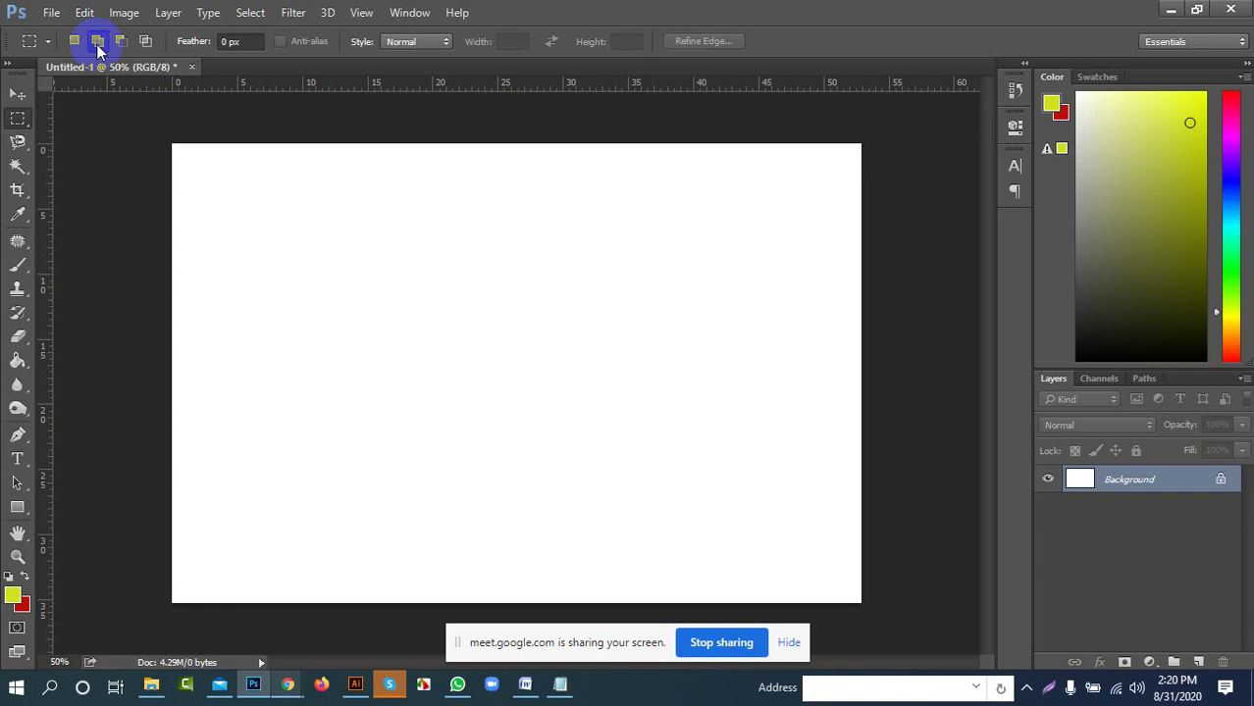
pyautogui.click(96, 44)
pyautogui.moveTo(229, 202); pyautogui.dragTo(400, 374)
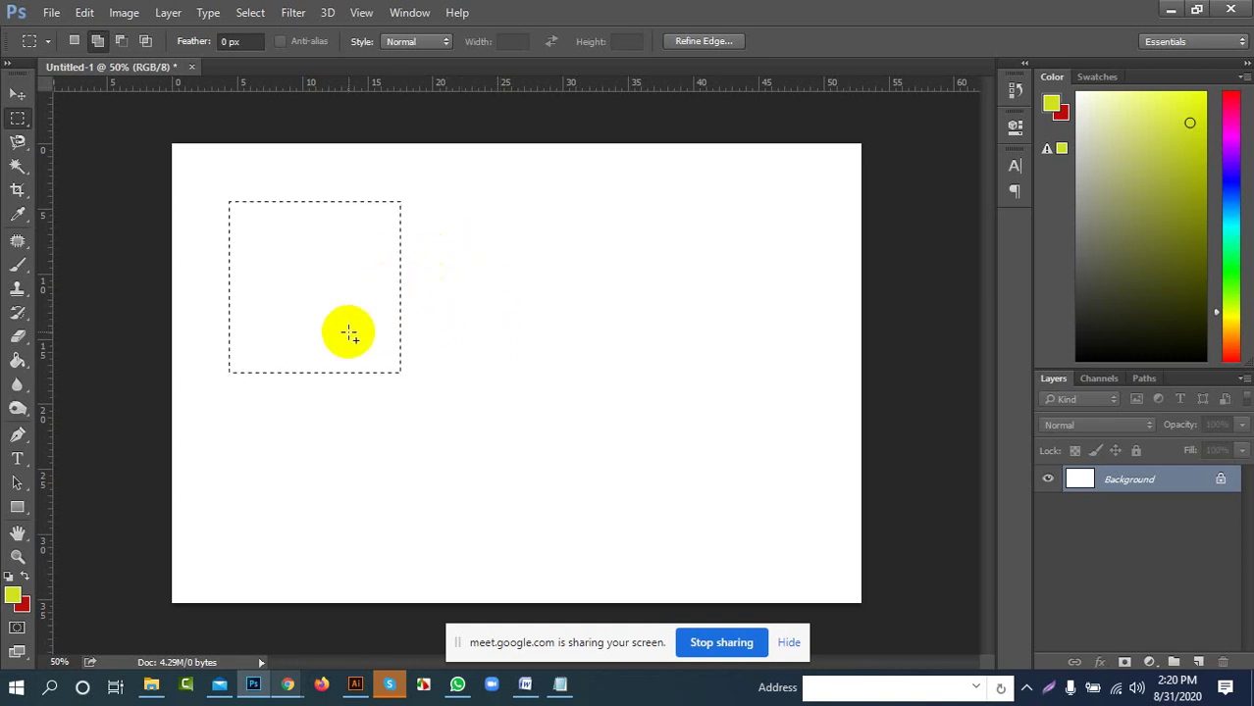
pyautogui.moveTo(357, 338); pyautogui.dragTo(491, 494)
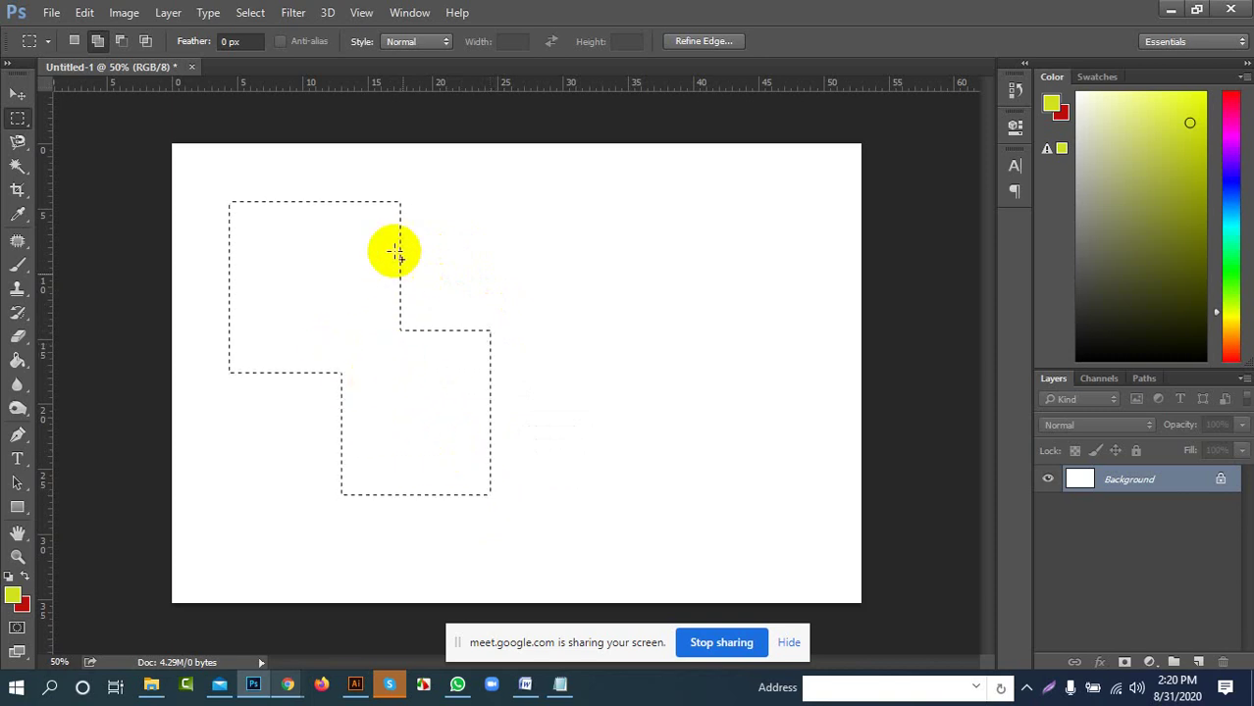
pyautogui.moveTo(369, 169); pyautogui.dragTo(584, 340)
pyautogui.moveTo(438, 459); pyautogui.dragTo(626, 557)
pyautogui.moveTo(401, 260); pyautogui.dragTo(617, 432)
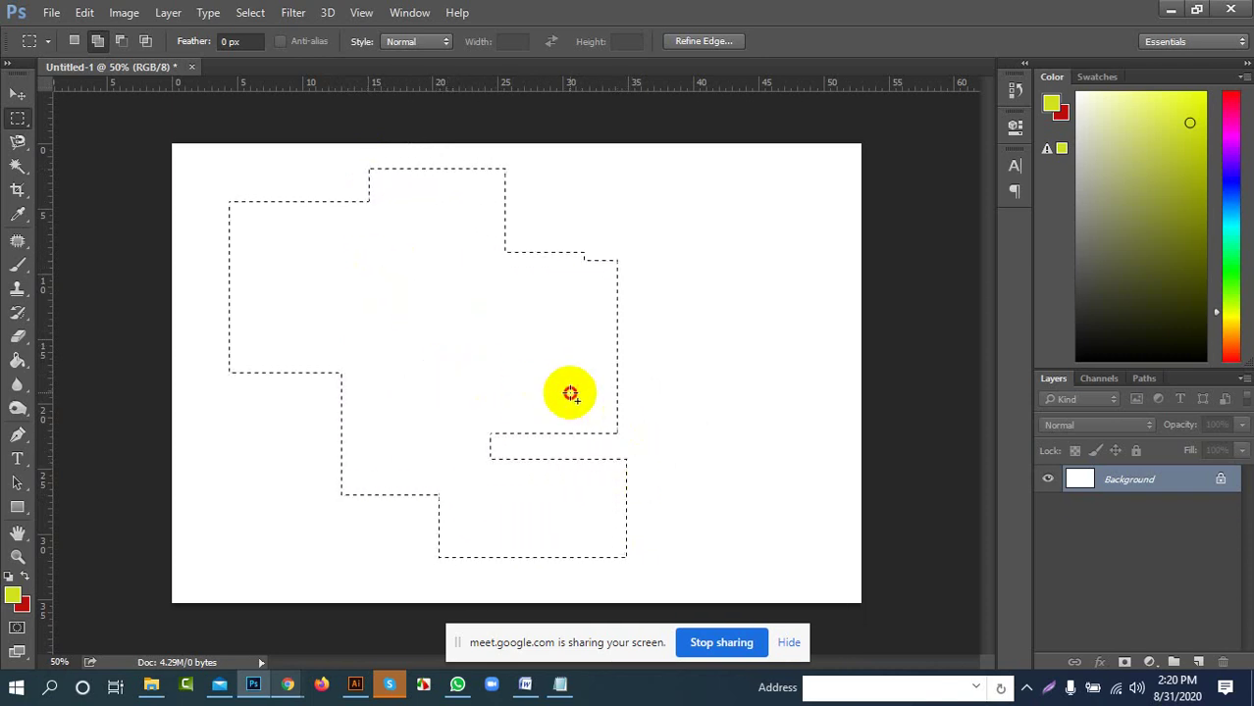
pyautogui.moveTo(570, 393); pyautogui.dragTo(734, 511)
pyautogui.moveTo(573, 212); pyautogui.dragTo(711, 341)
pyautogui.moveTo(244, 147); pyautogui.dragTo(360, 202)
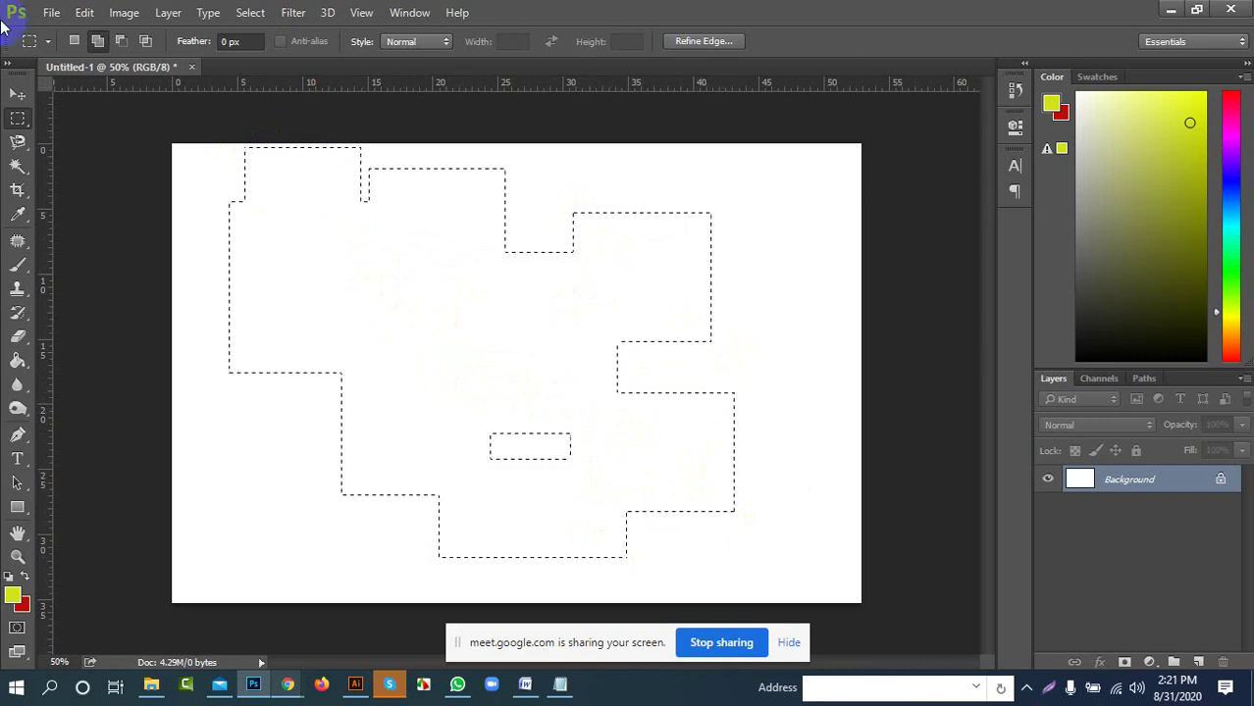
# Fill the combined selection with the yellow foreground color on the Background layer, and try to move the filled shape
pyautogui.click(16, 360)
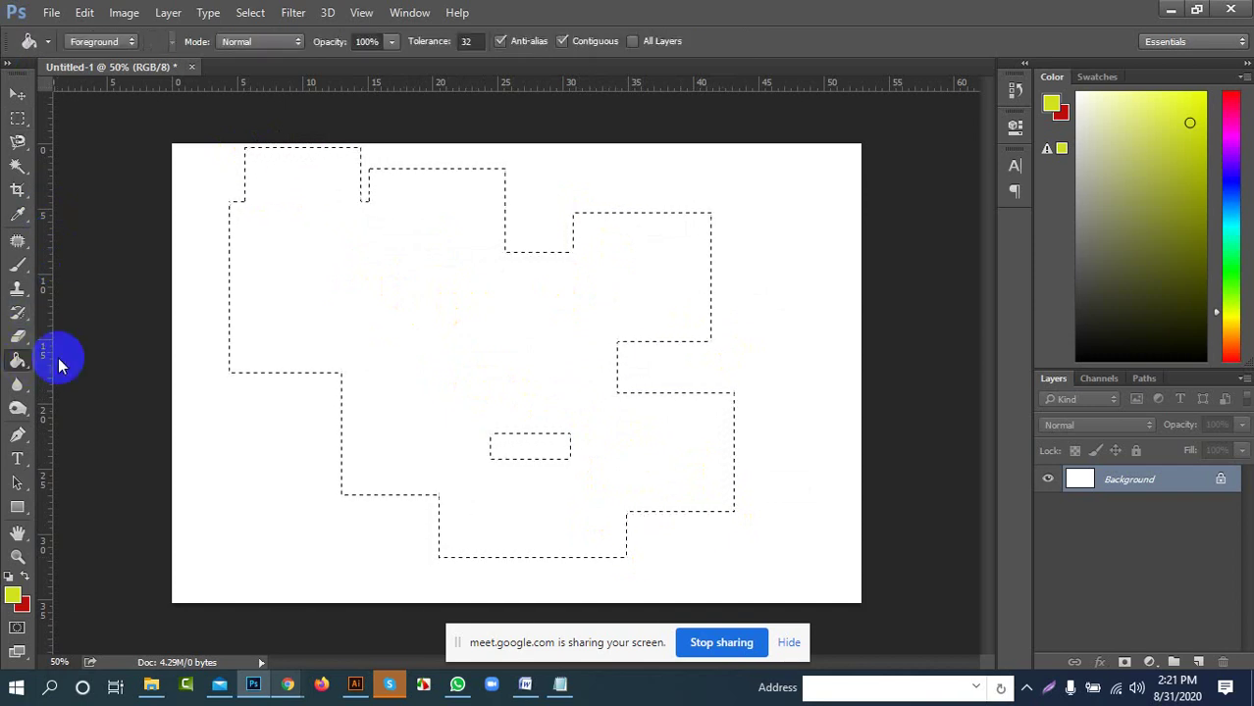
pyautogui.click(416, 315)
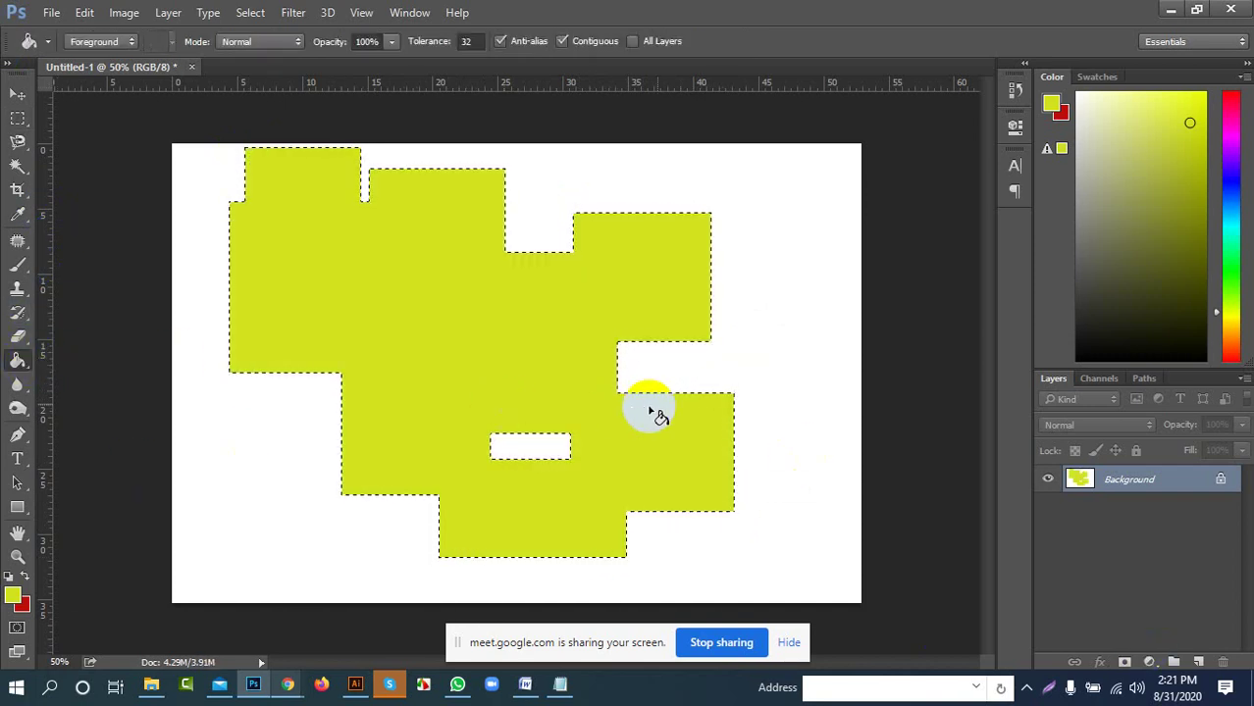
pyautogui.click(17, 117)
pyautogui.click(17, 94)
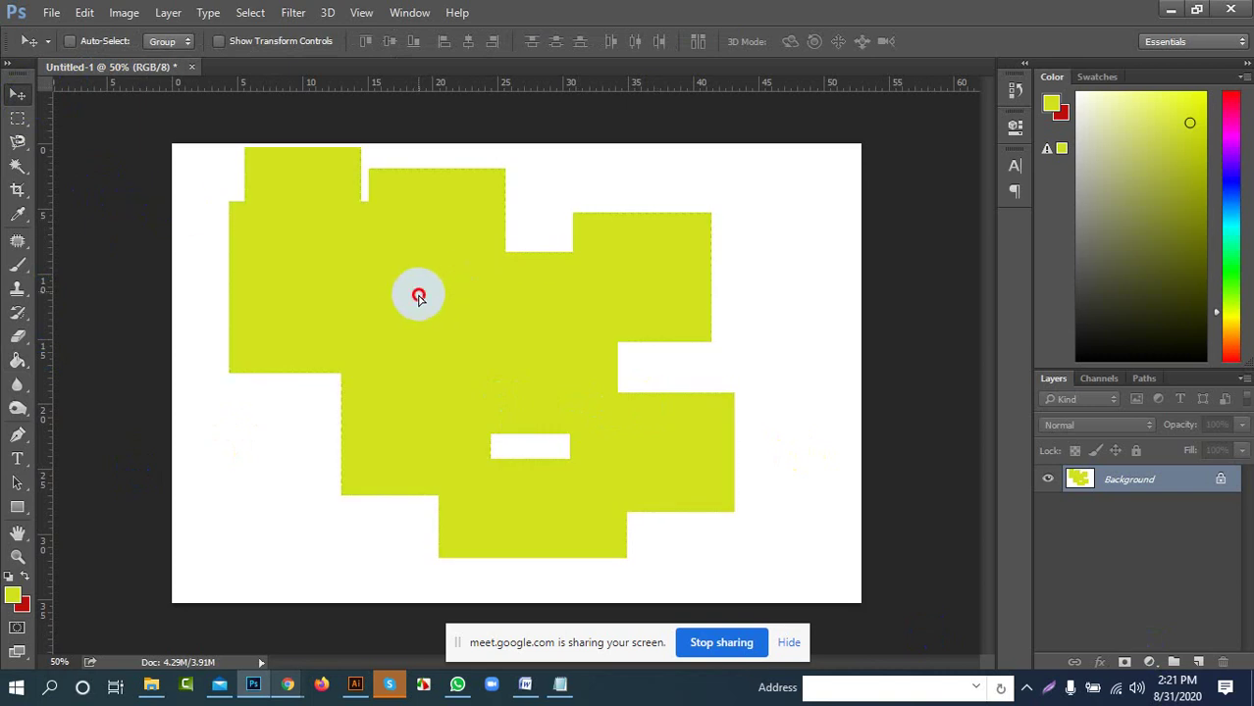
pyautogui.moveTo(414, 288); pyautogui.dragTo(443, 377)
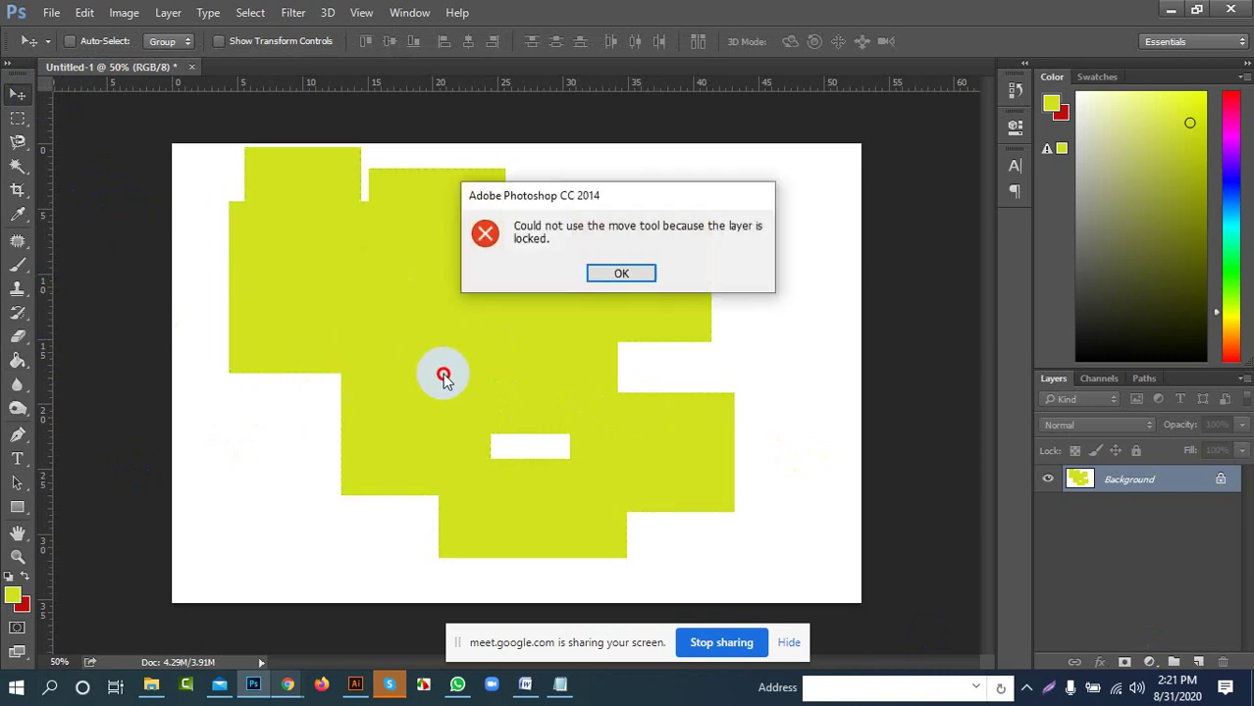
pyautogui.click(622, 274)
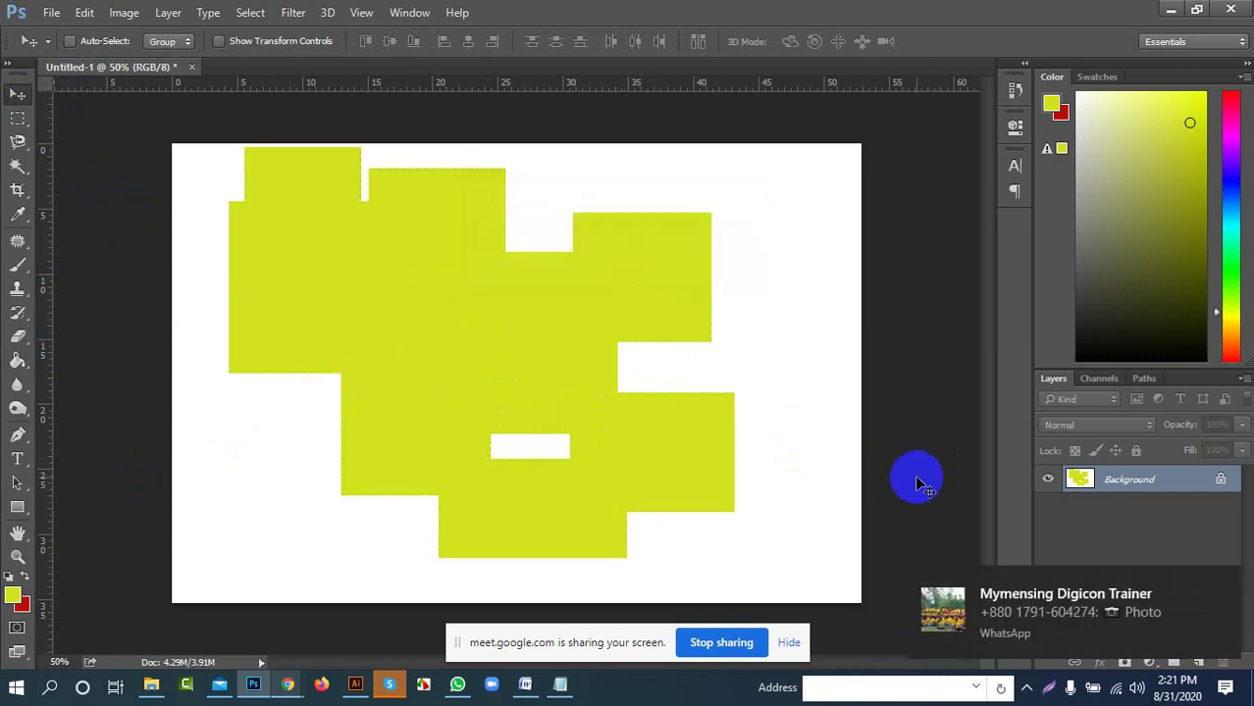
# Undo the yellow fill and clear the combined rectangular selection from the canvas
pyautogui.hotkey('ctrl', 'shift', 'd')
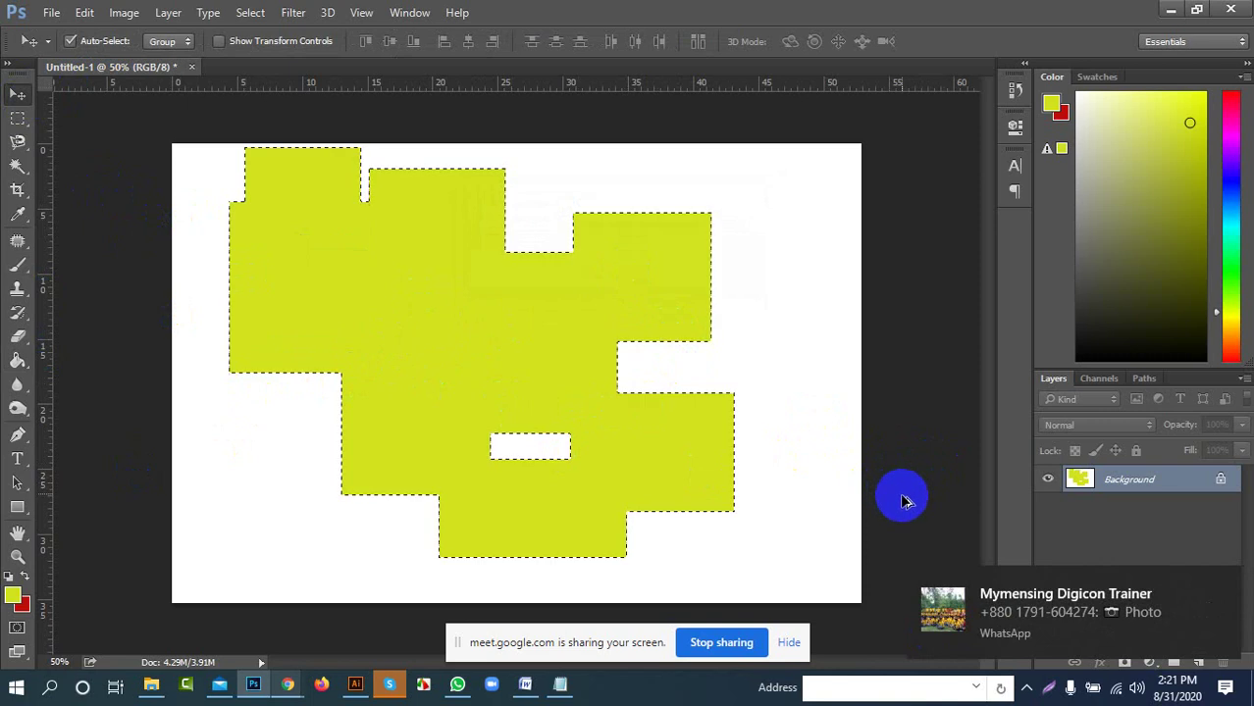
pyautogui.press('Delete')
pyautogui.hotkey('ctrl', 'alt', 'z')
pyautogui.hotkey('ctrl', 'alt', 'z')
pyautogui.hotkey('ctrl', 'alt', 'z')
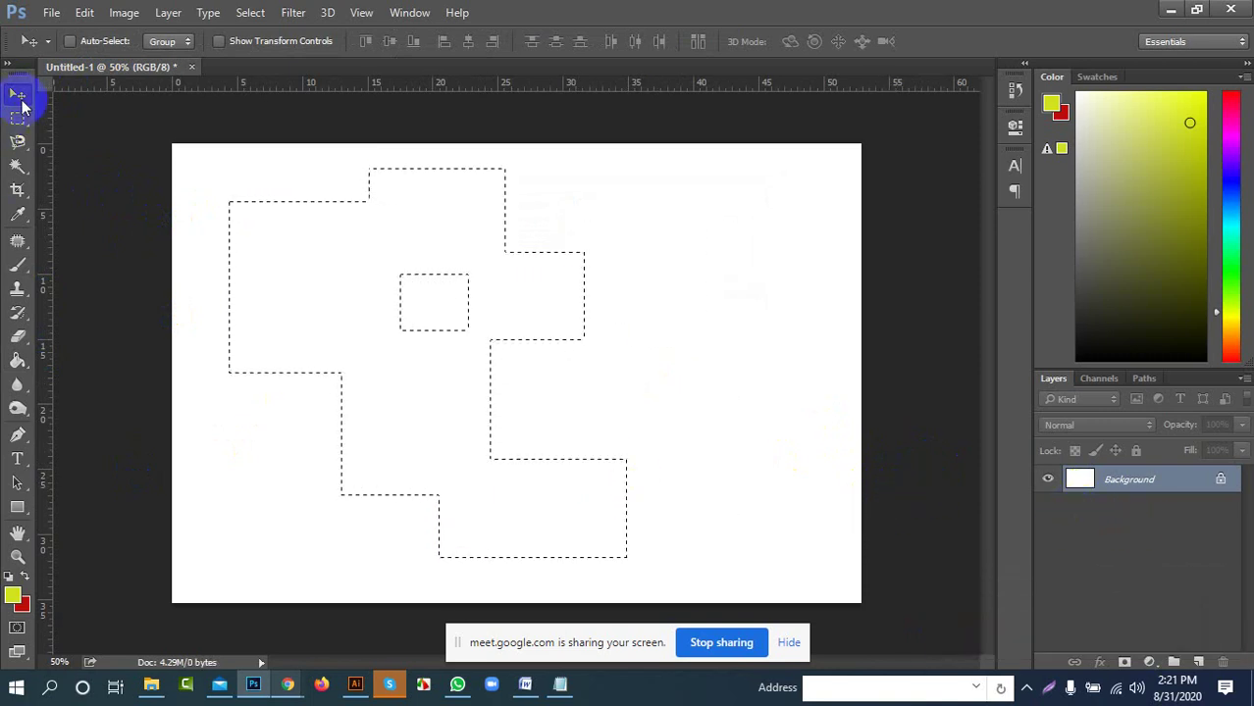
pyautogui.hotkey('ctrl', 'shift', 'z')
pyautogui.hotkey('ctrl', 'd')
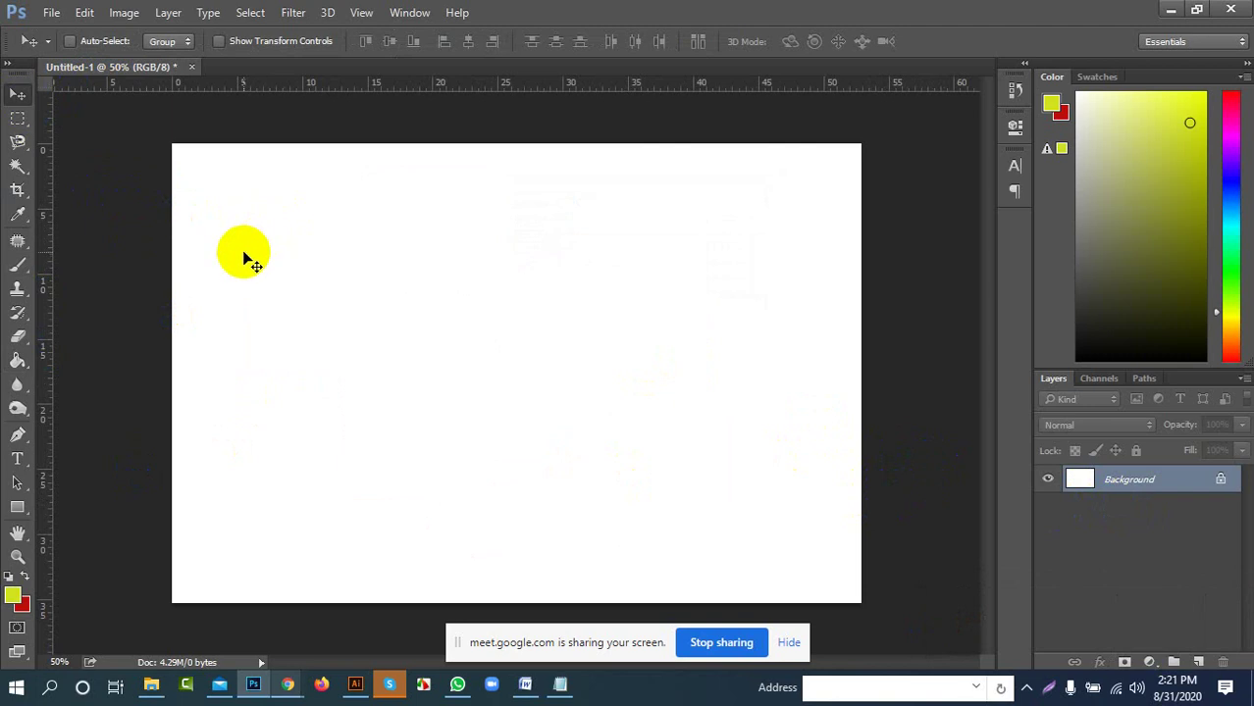
# Switch to the Google Meet window, admit the participant waiting to join, and return to Photoshop
pyautogui.click(291, 683)
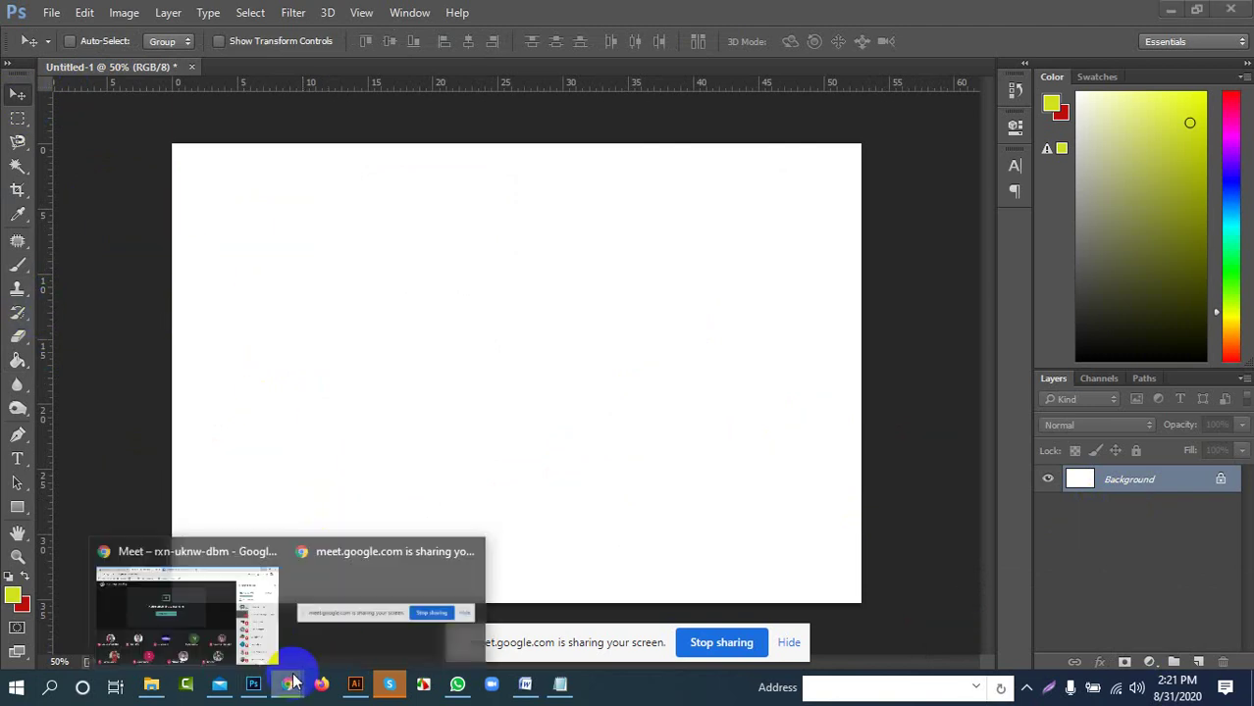
pyautogui.click(229, 622)
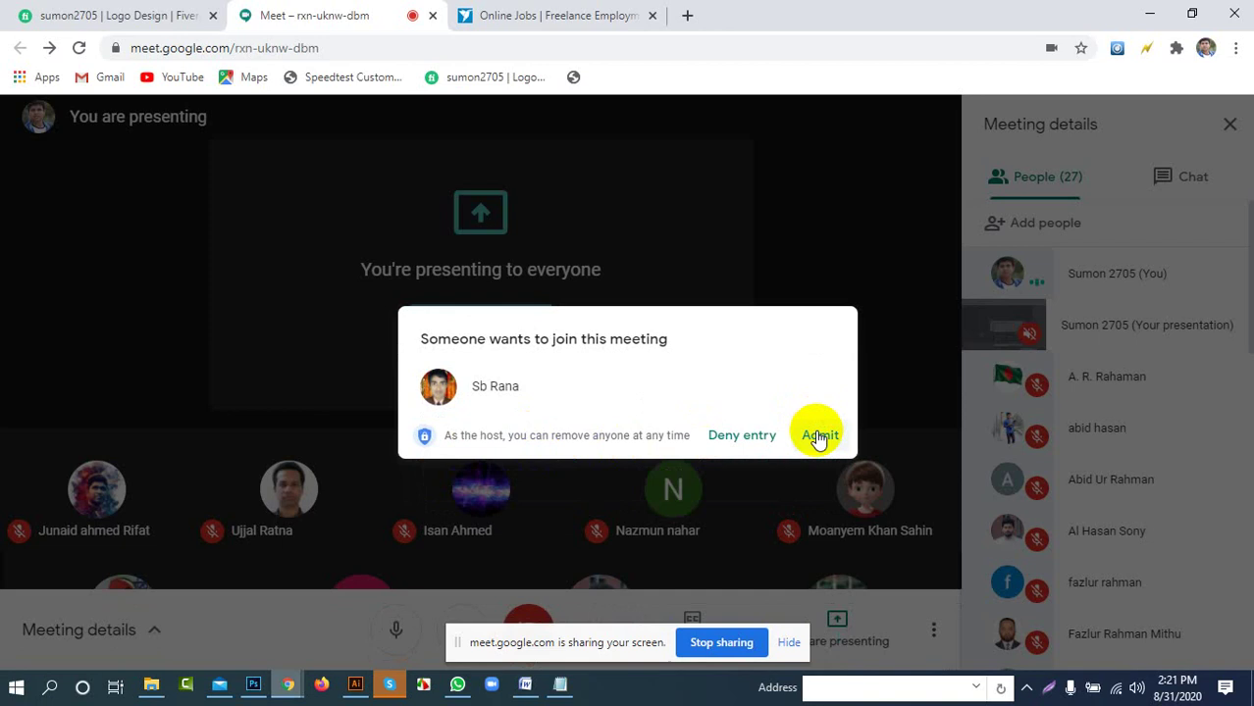
pyautogui.click(817, 438)
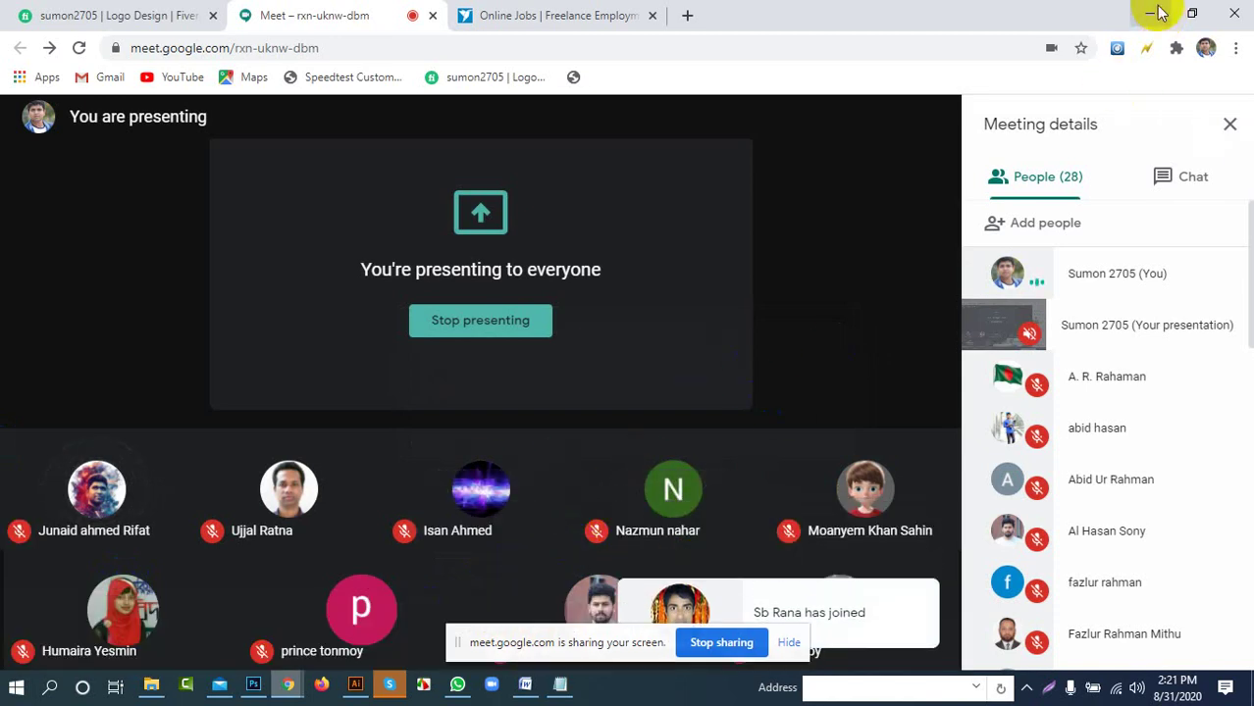
pyautogui.click(1150, 13)
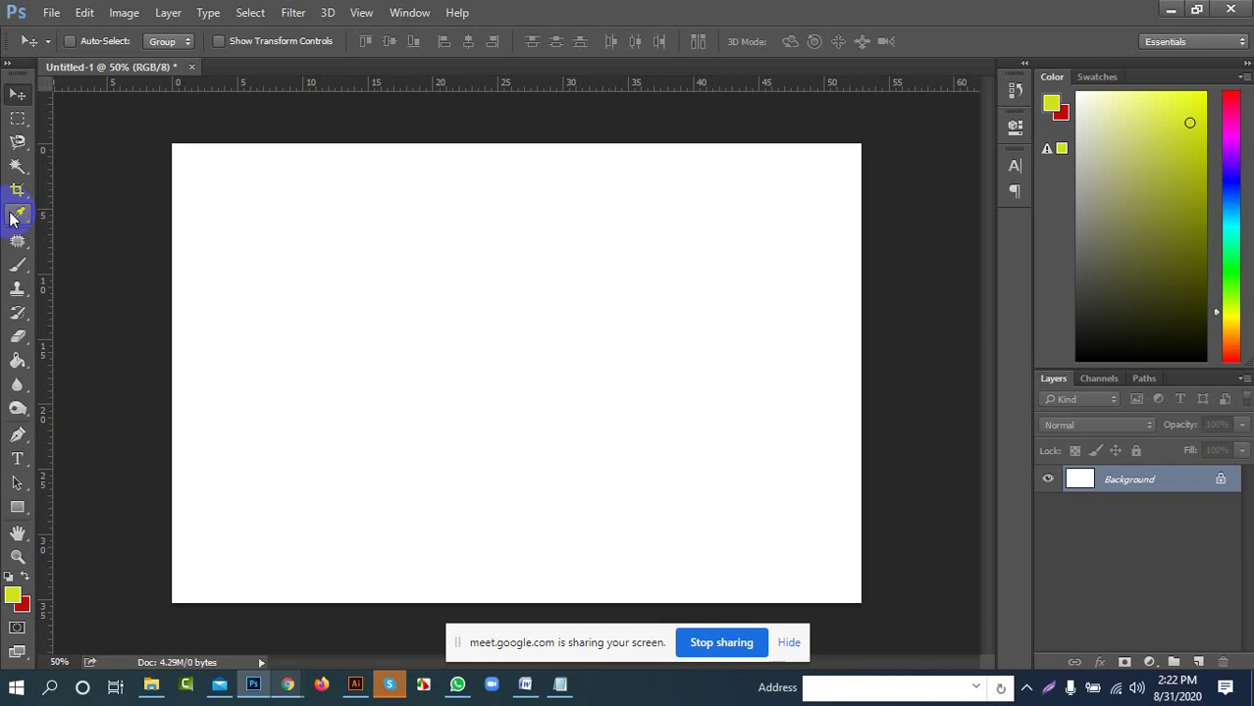
# Show the tool variants grouped with the Magnetic Lasso Tool and the Magic Wand Tool
pyautogui.click(19, 144)
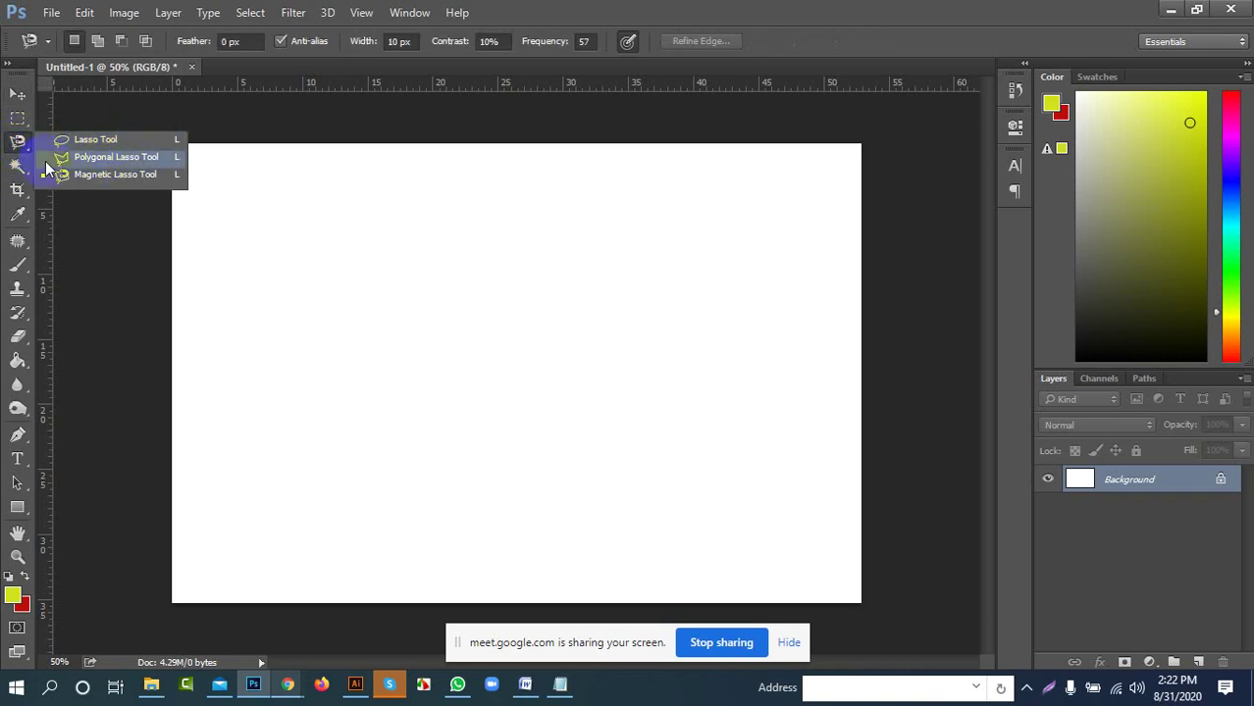
pyautogui.click(17, 165)
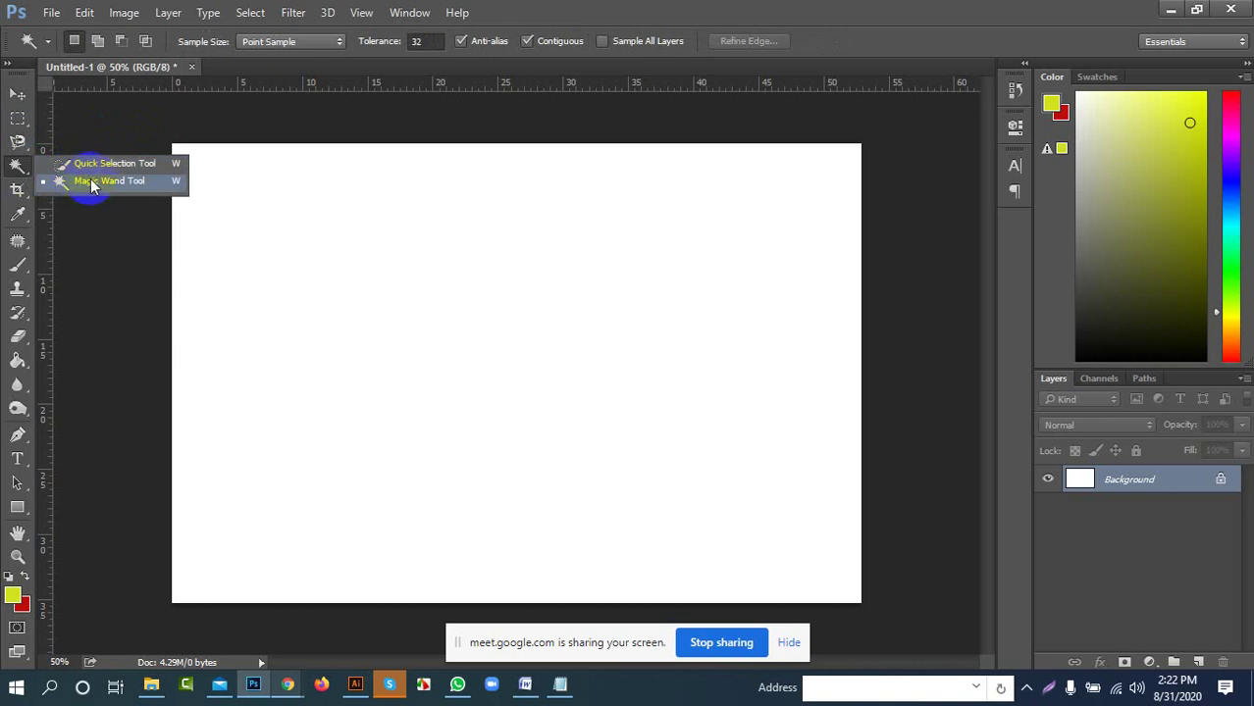
# Show the tool variants grouped with the Crop Tool and the Patch Tool, closing the crop preview in between
pyautogui.click(8, 196)
pyautogui.click(29, 201)
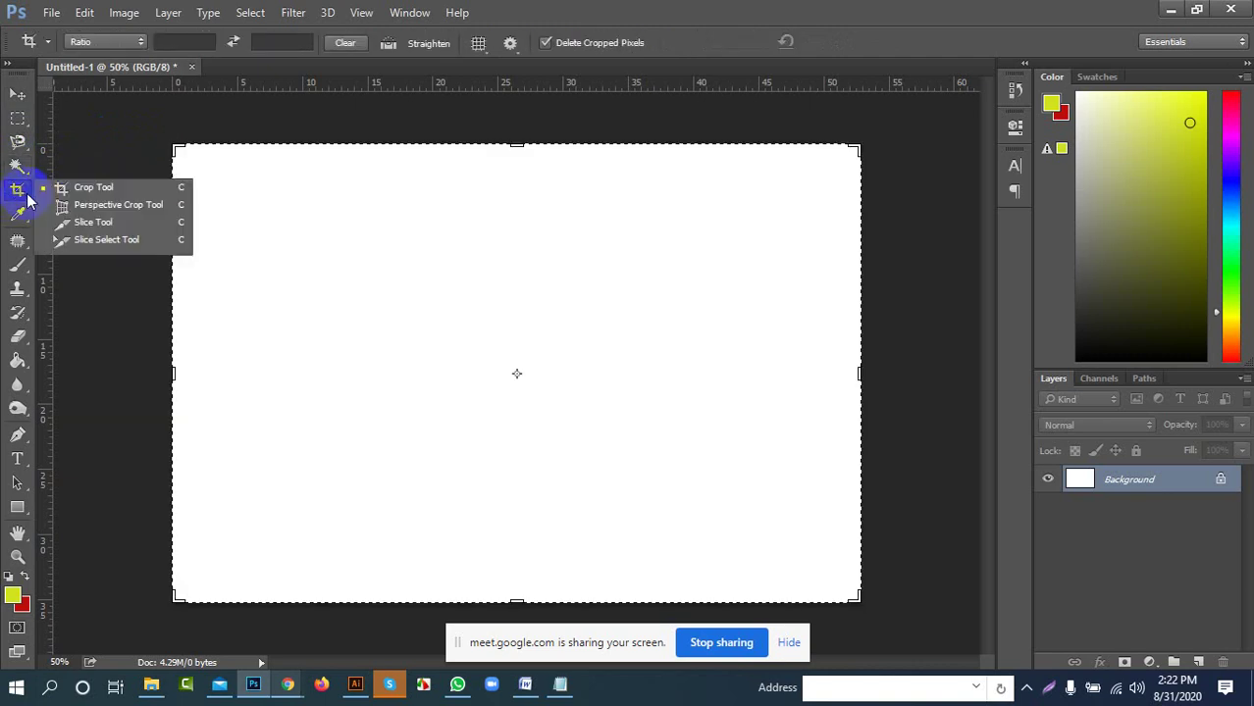
pyautogui.click(113, 302)
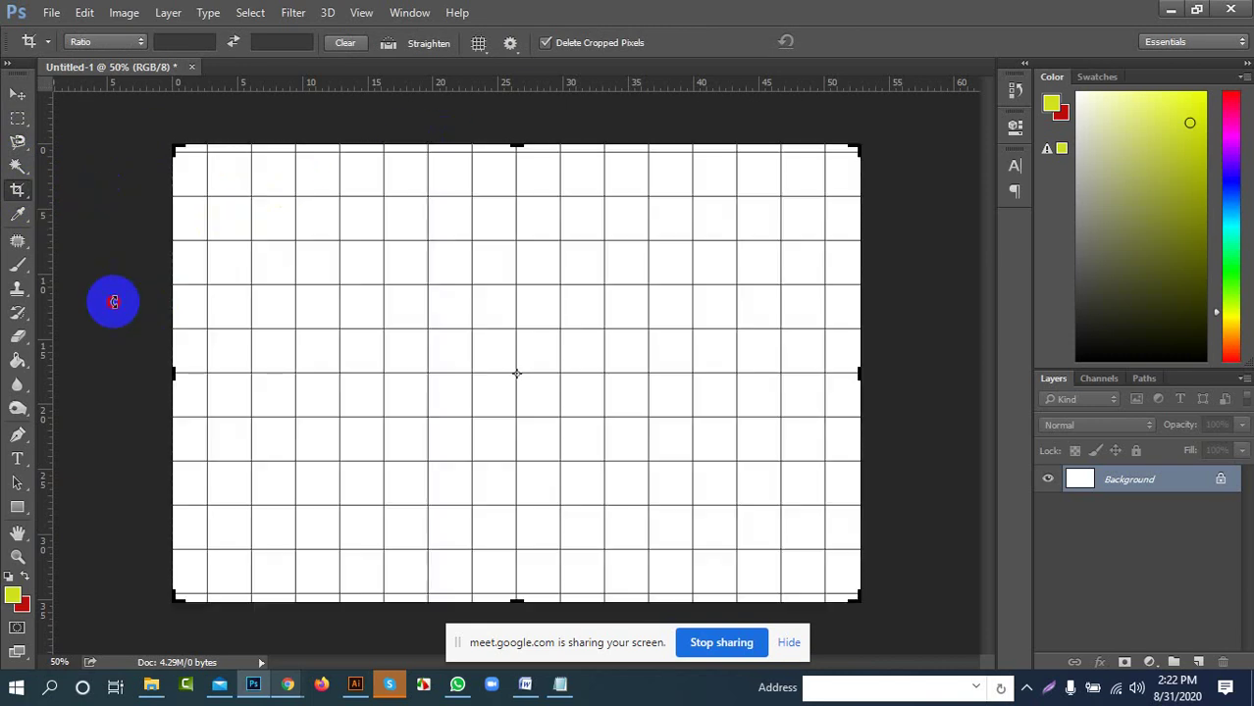
pyautogui.click(18, 93)
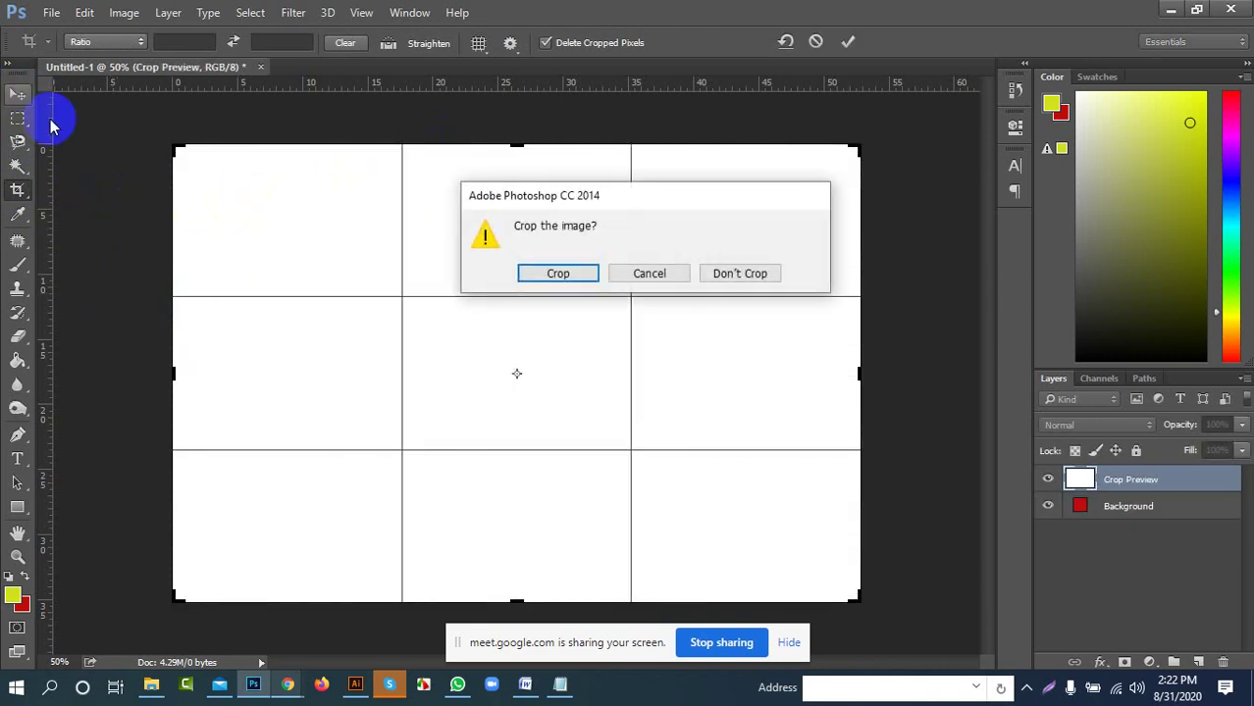
pyautogui.click(525, 267)
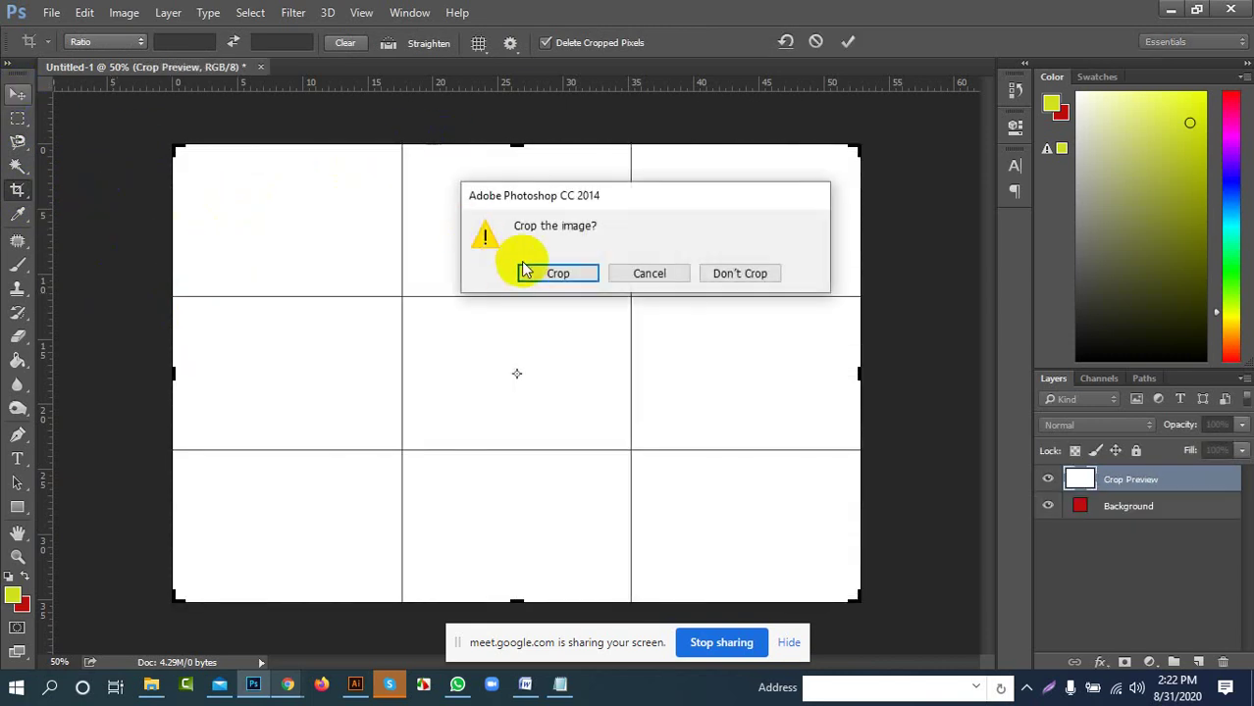
pyautogui.click(22, 242)
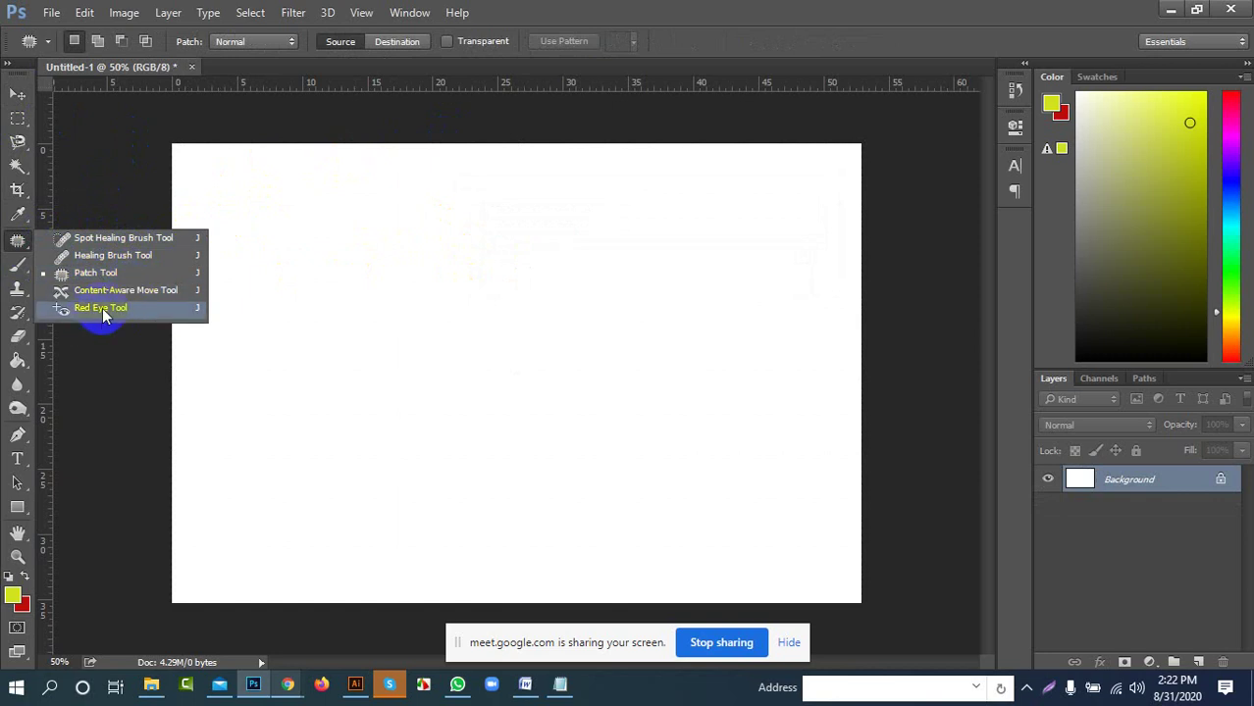
# Switch to the Google Meet window, admit the waiting participant, and return to Photoshop
pyautogui.click(1168, 14)
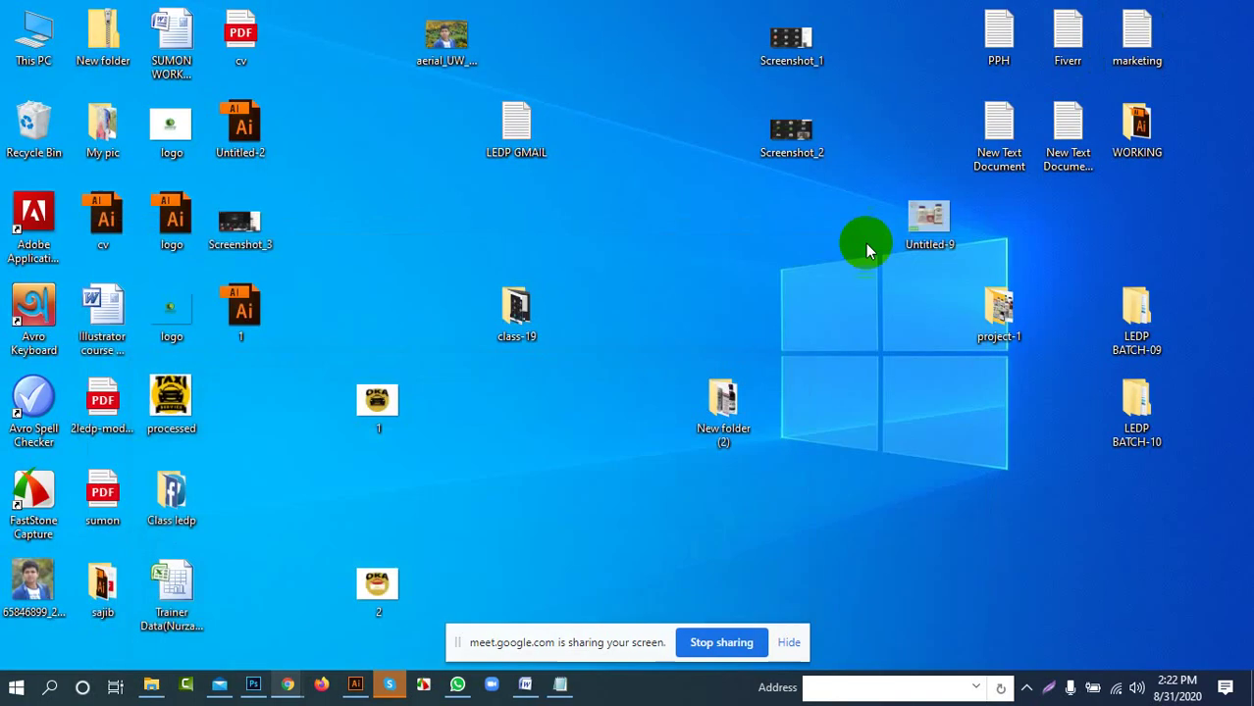
pyautogui.moveTo(288, 691)
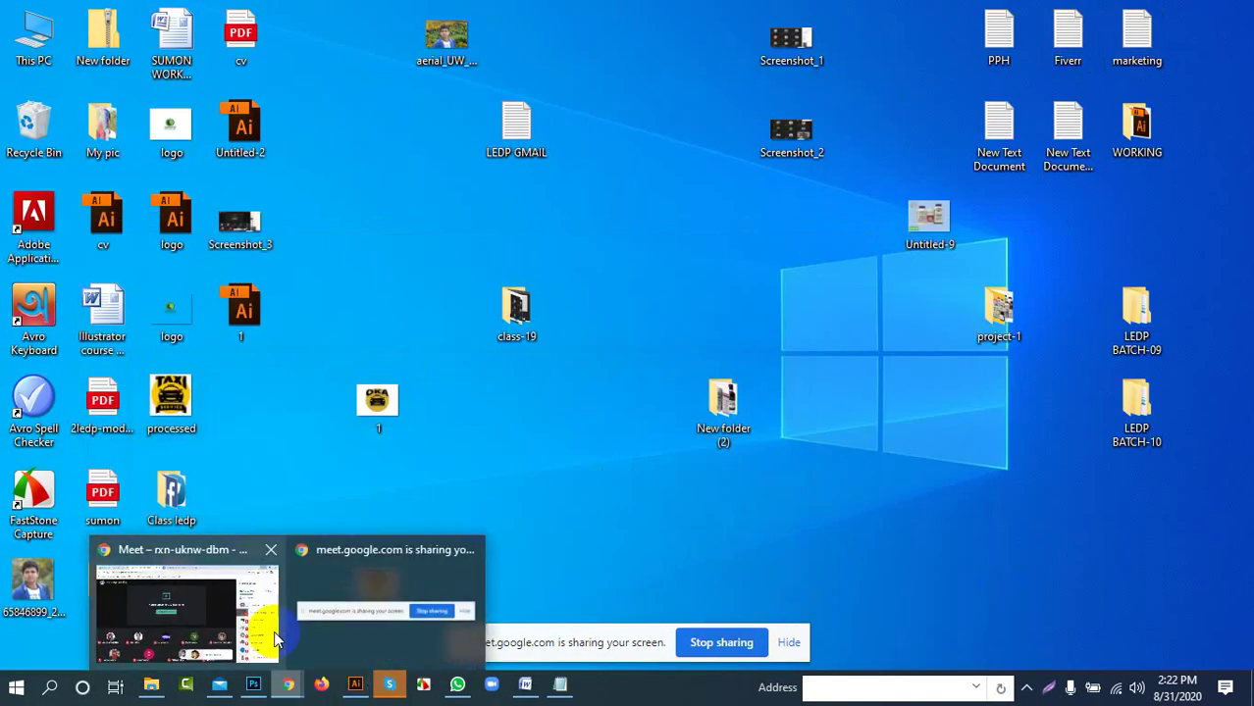
pyautogui.click(255, 588)
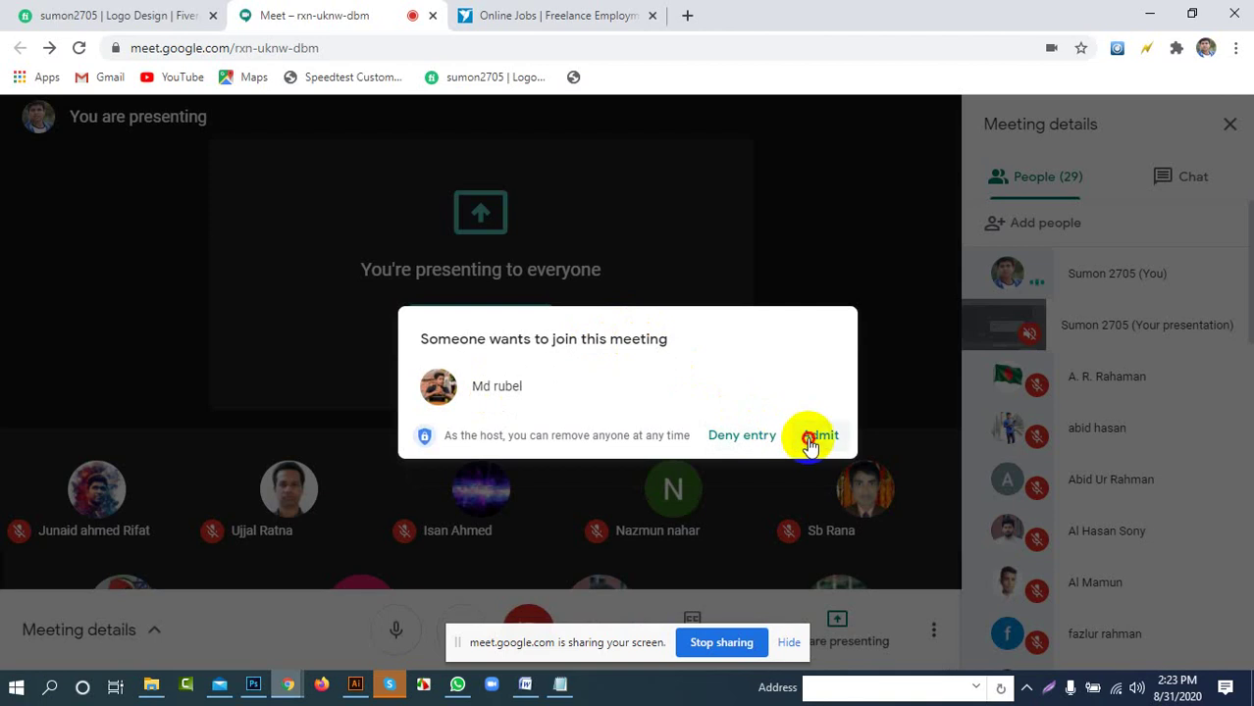
pyautogui.click(815, 438)
pyautogui.click(1148, 17)
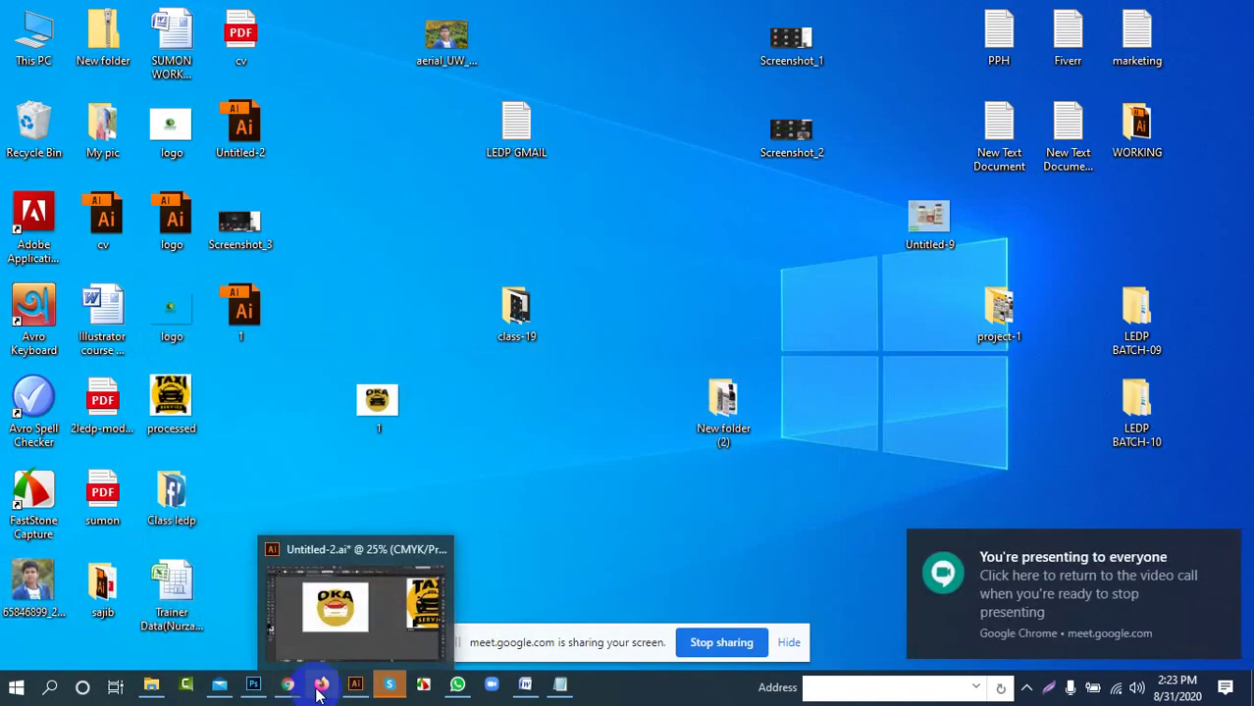
pyautogui.click(253, 685)
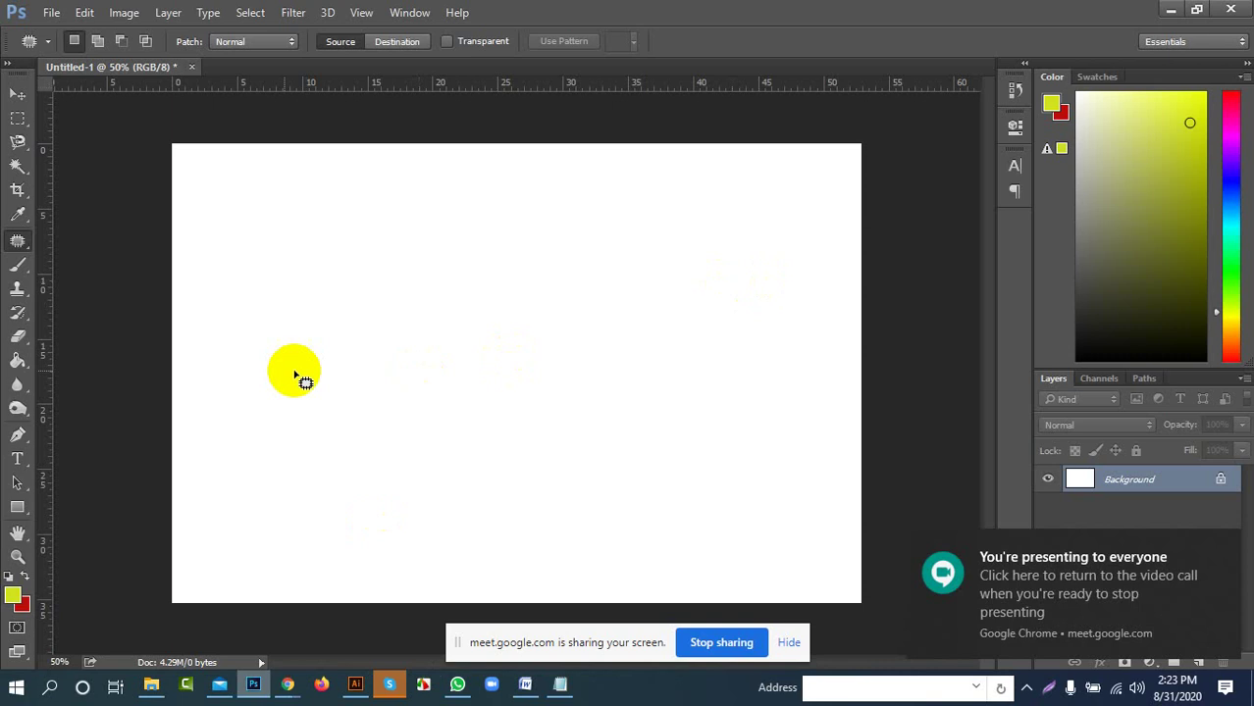
# Show the tool variants grouped with the Eraser Tool
pyautogui.click(19, 339)
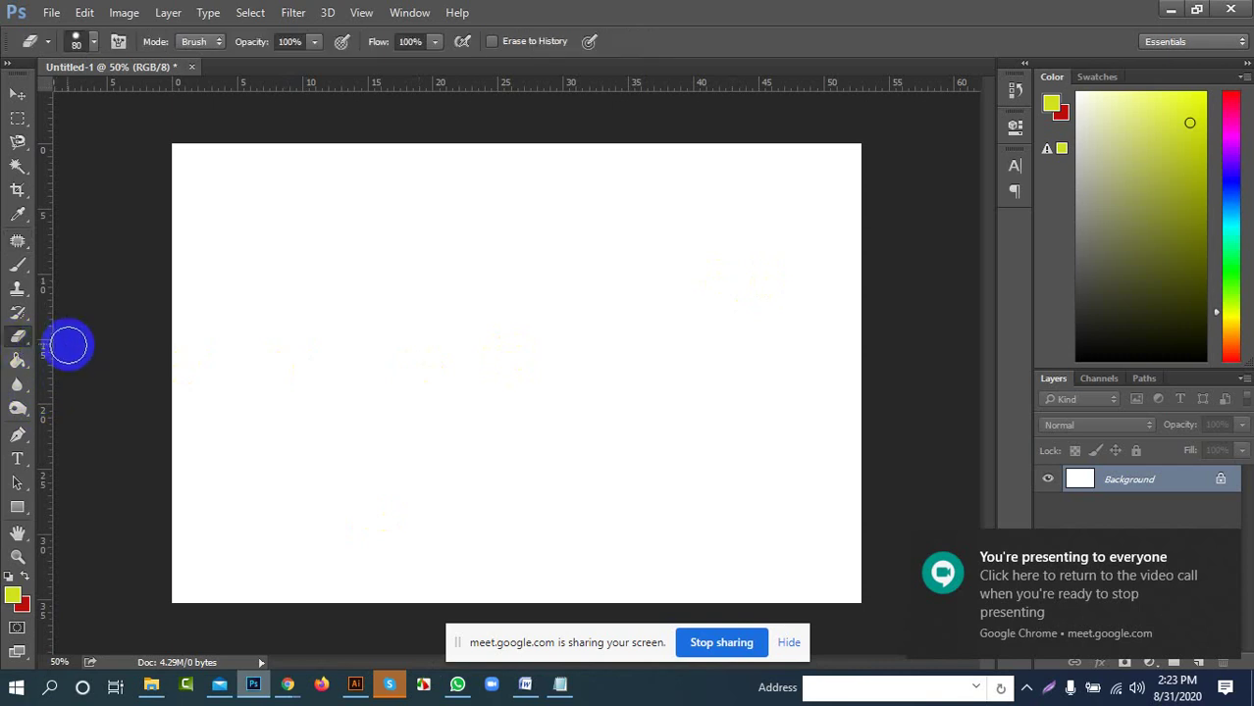
pyautogui.rightClick(20, 338)
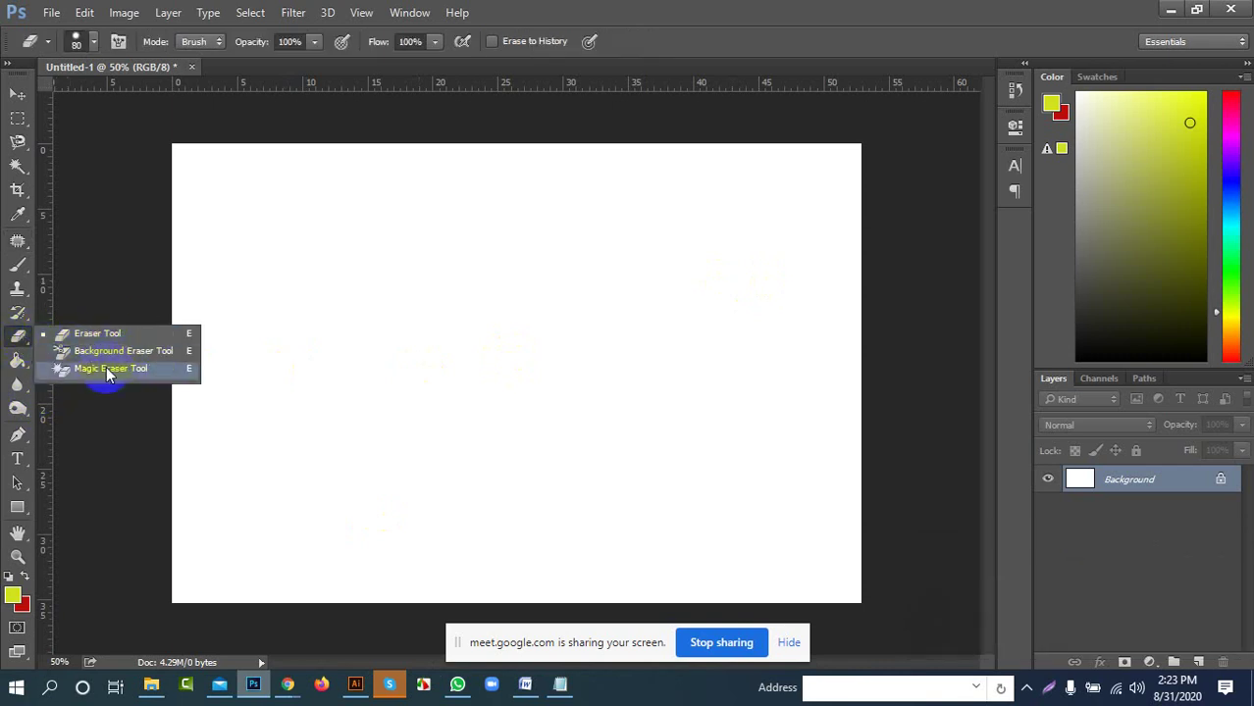
# Draw a large rectangular marquee selection over the left and central part of the canvas
pyautogui.click(20, 116)
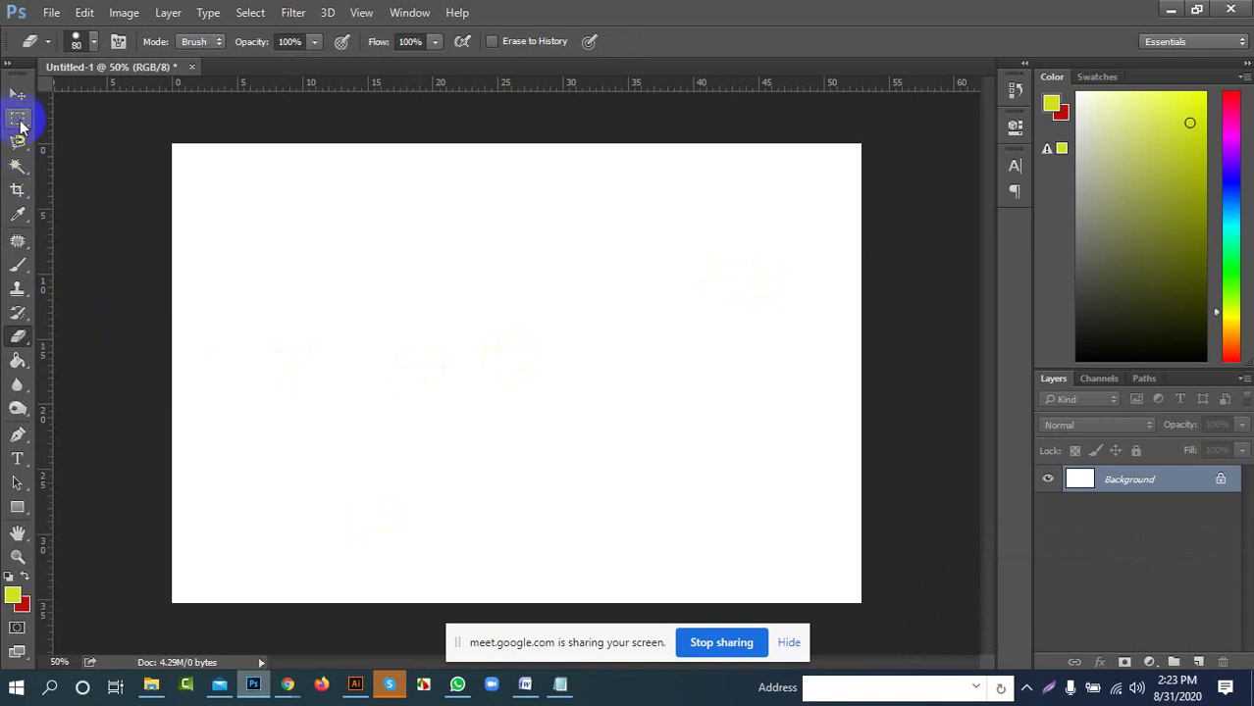
pyautogui.click(18, 118)
pyautogui.click(89, 123)
pyautogui.moveTo(269, 211); pyautogui.dragTo(588, 488)
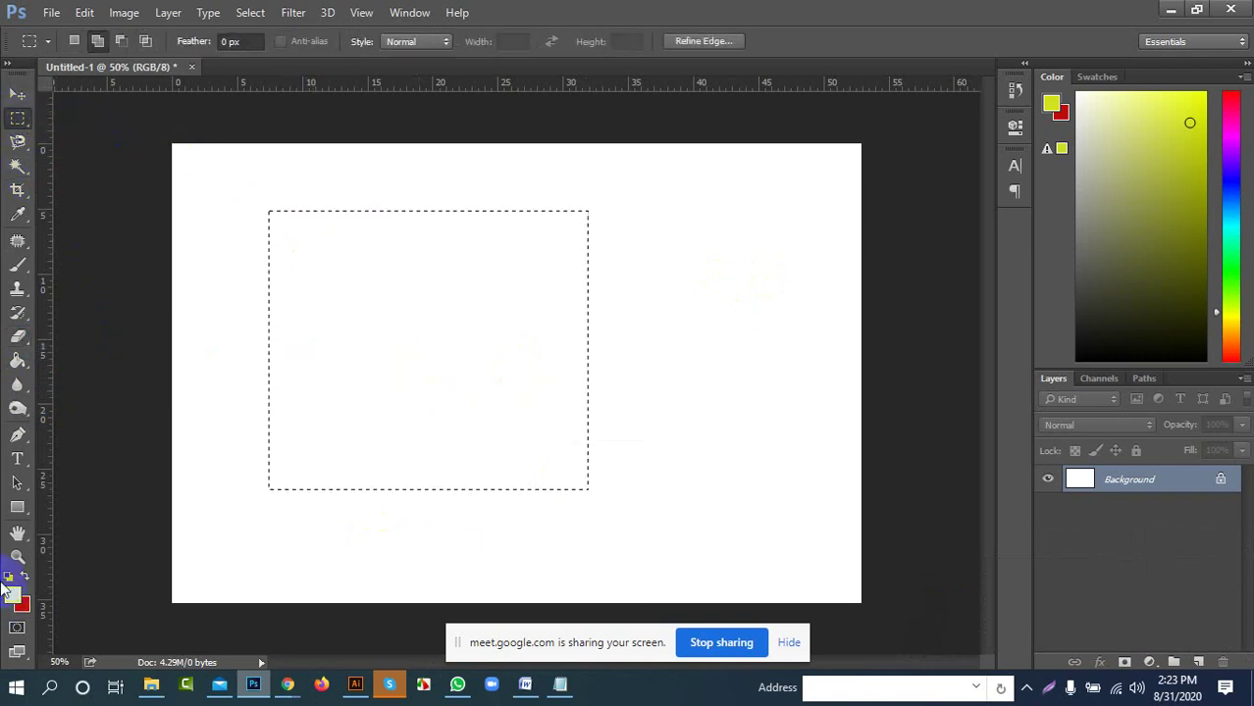
# Set the foreground color to the olive green #a9b520
pyautogui.click(13, 595)
pyautogui.click(629, 126)
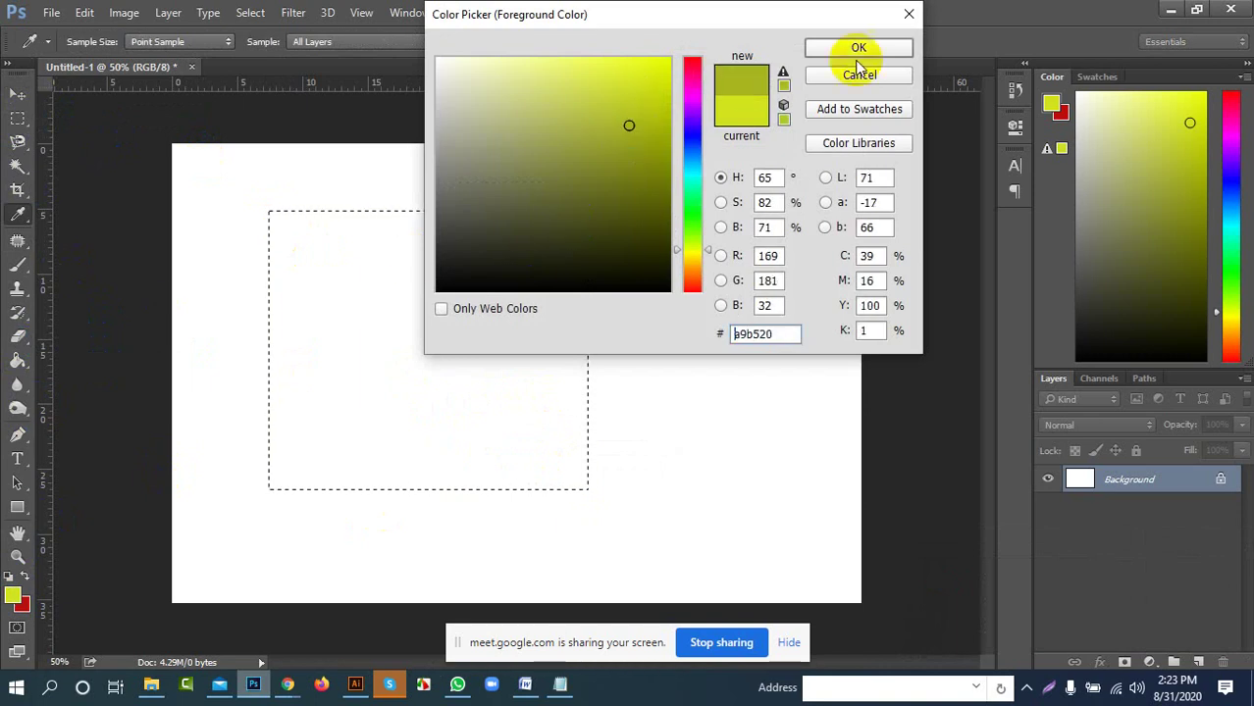
pyautogui.click(860, 49)
# Fill the rectangular selection with the foreground color on the Background layer, deselect, and try to move the filled shape
pyautogui.click(17, 360)
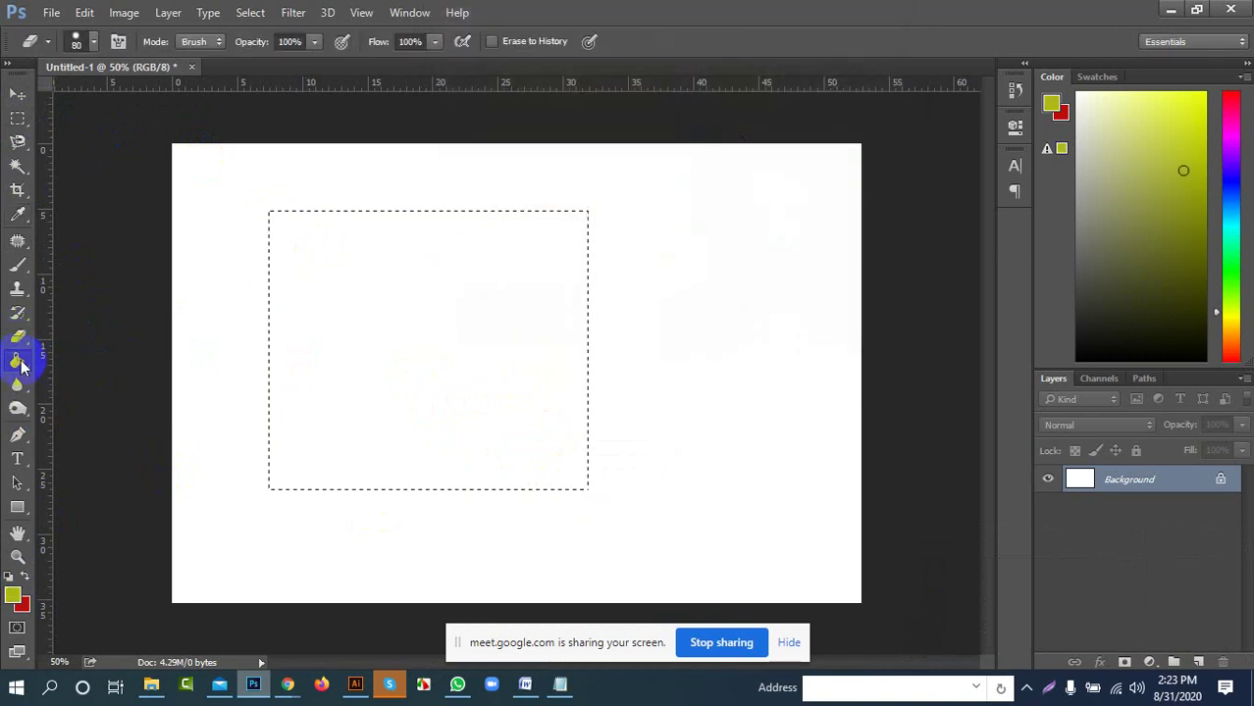
pyautogui.click(545, 350)
pyautogui.click(18, 93)
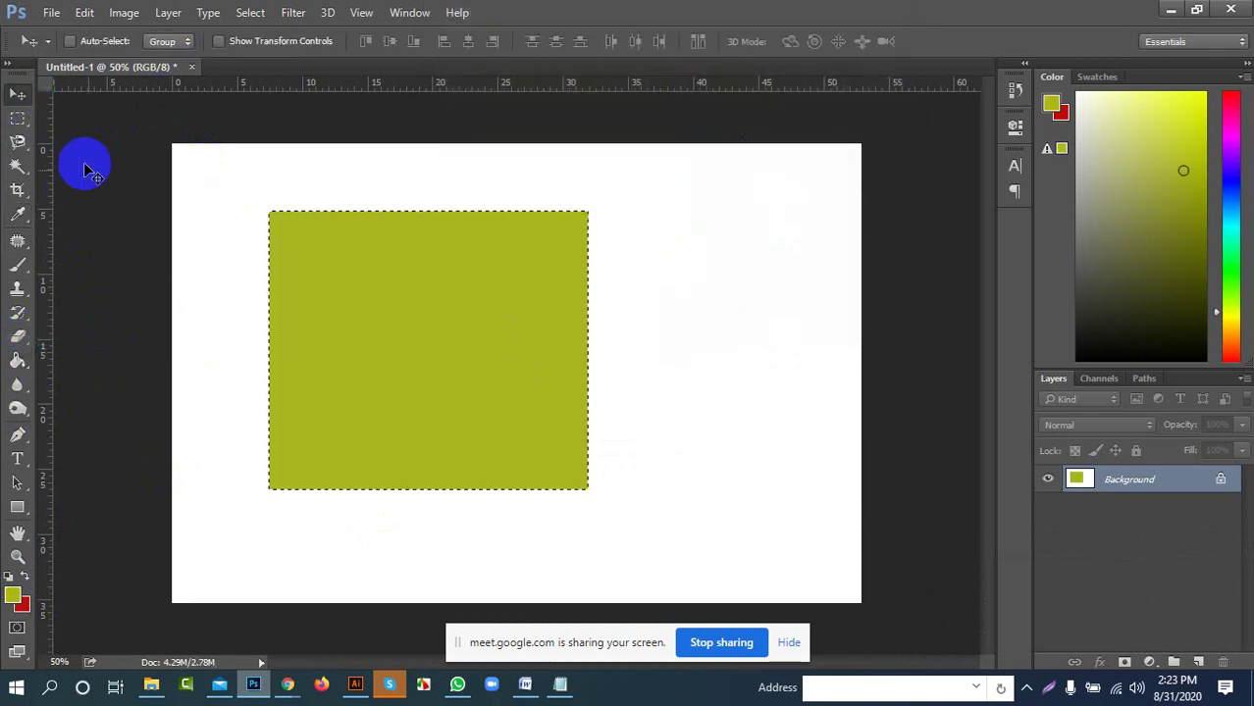
pyautogui.hotkey('ctrl', 'd')
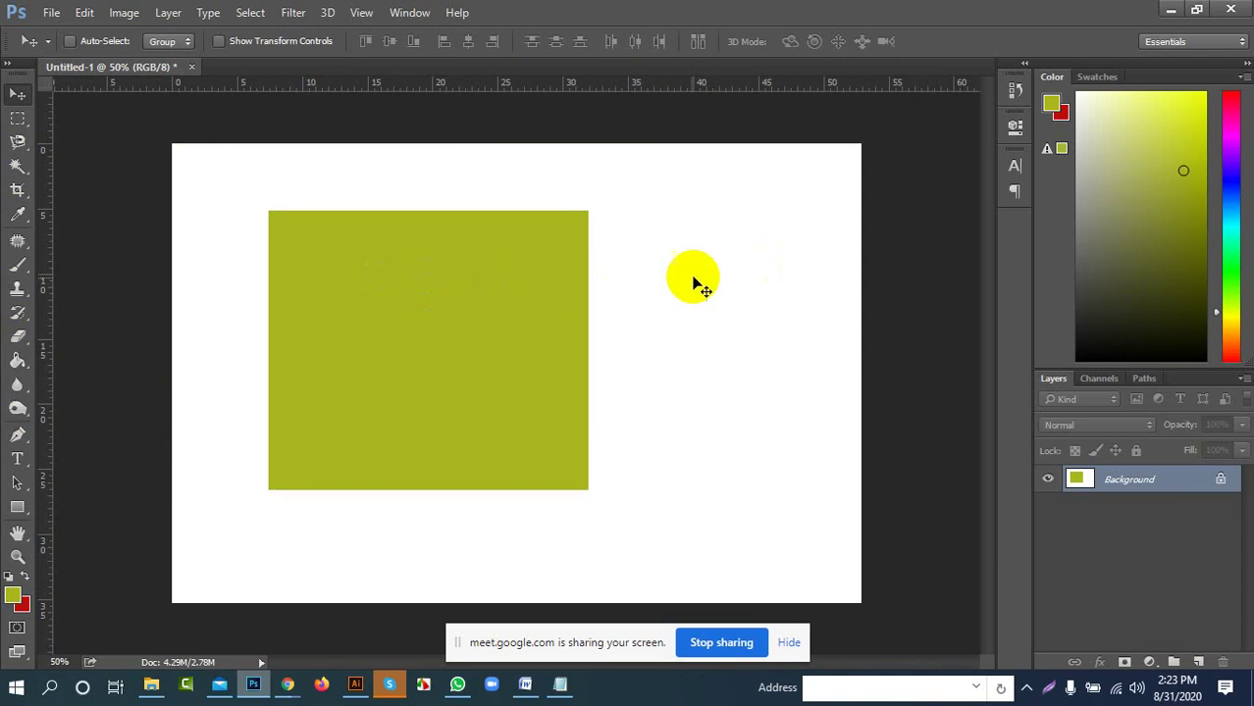
pyautogui.click(549, 389)
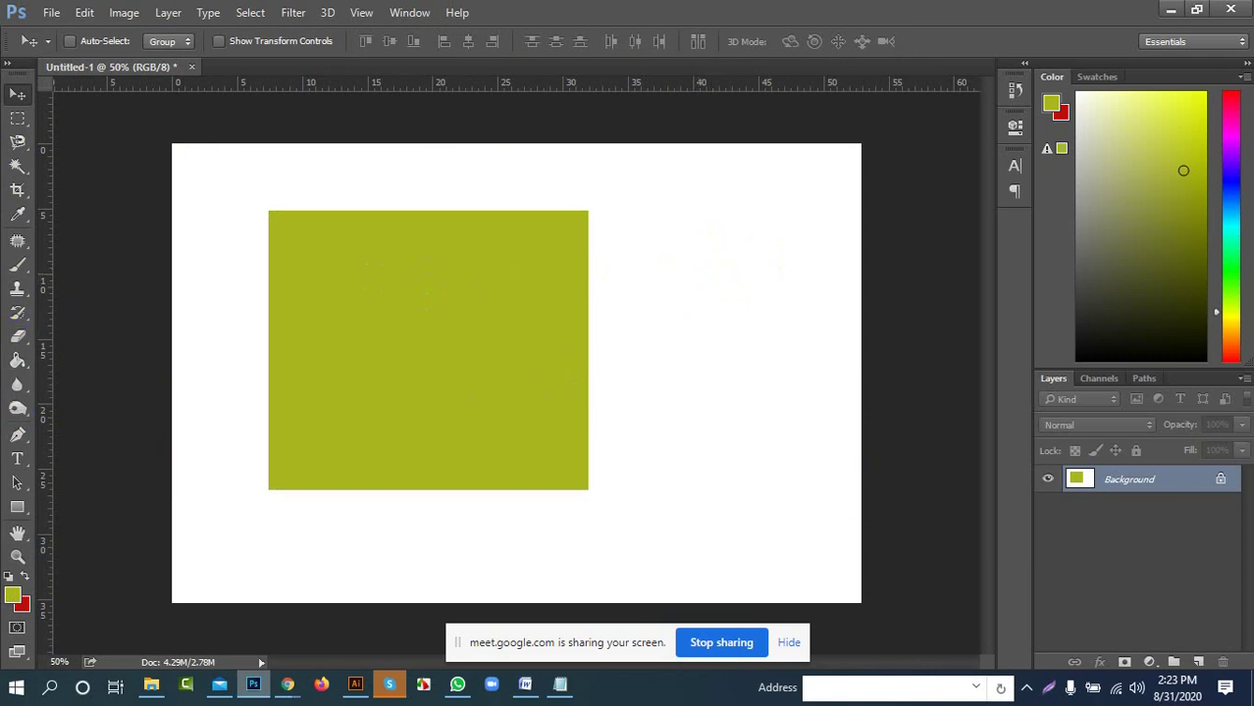
# Unlock the Background layer, and undo back to the unfilled rectangular selection
pyautogui.click(1223, 480)
pyautogui.hotkey('ctrl', 'z')
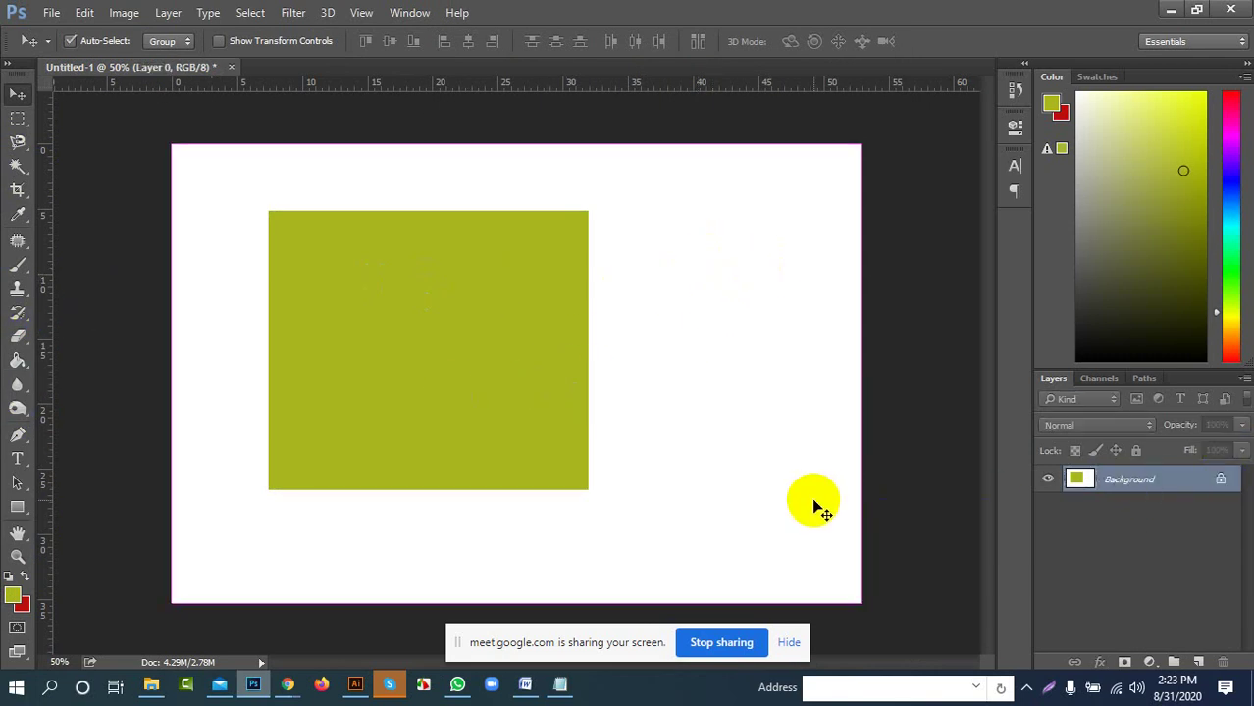
pyautogui.hotkey('ctrl', 'z')
pyautogui.hotkey('ctrl', 'z')
pyautogui.hotkey('ctrl', 'z')
pyautogui.hotkey('ctrl', 'z')
pyautogui.hotkey('ctrl', 'z')
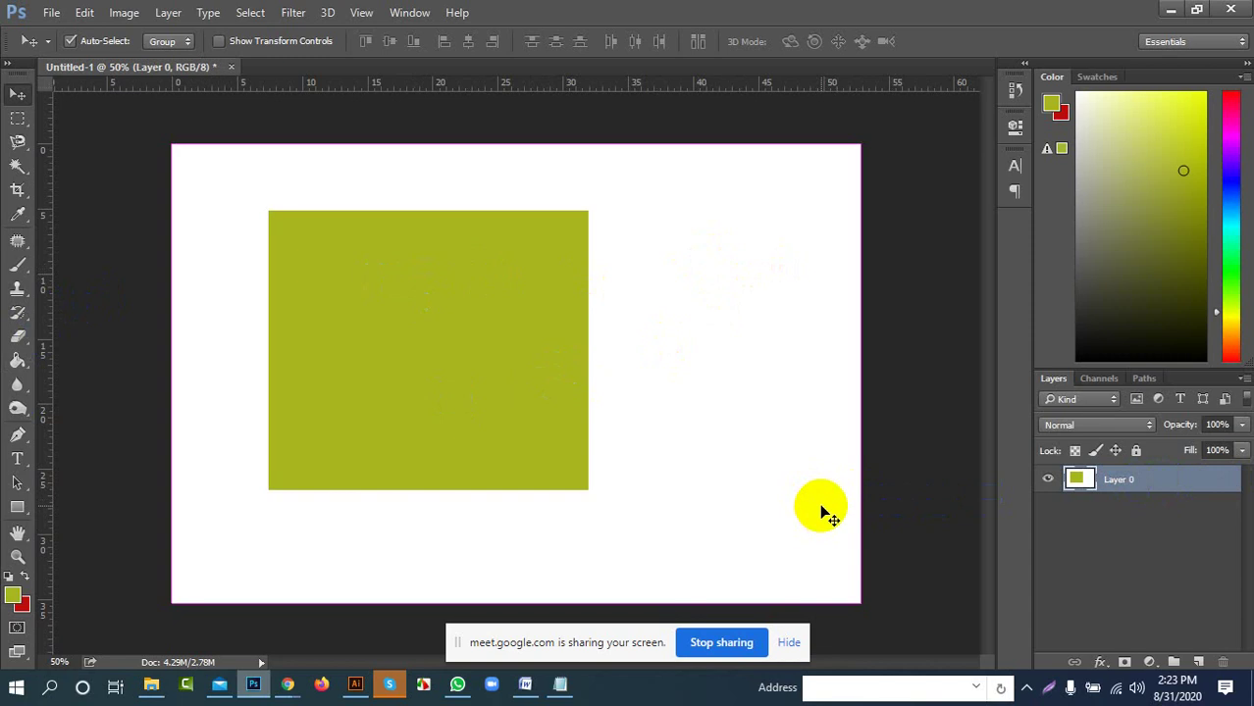
pyautogui.hotkey('ctrl', 'z')
pyautogui.hotkey('ctrl', 'z')
pyautogui.hotkey('ctrl', 'z')
pyautogui.hotkey('ctrl', 'z')
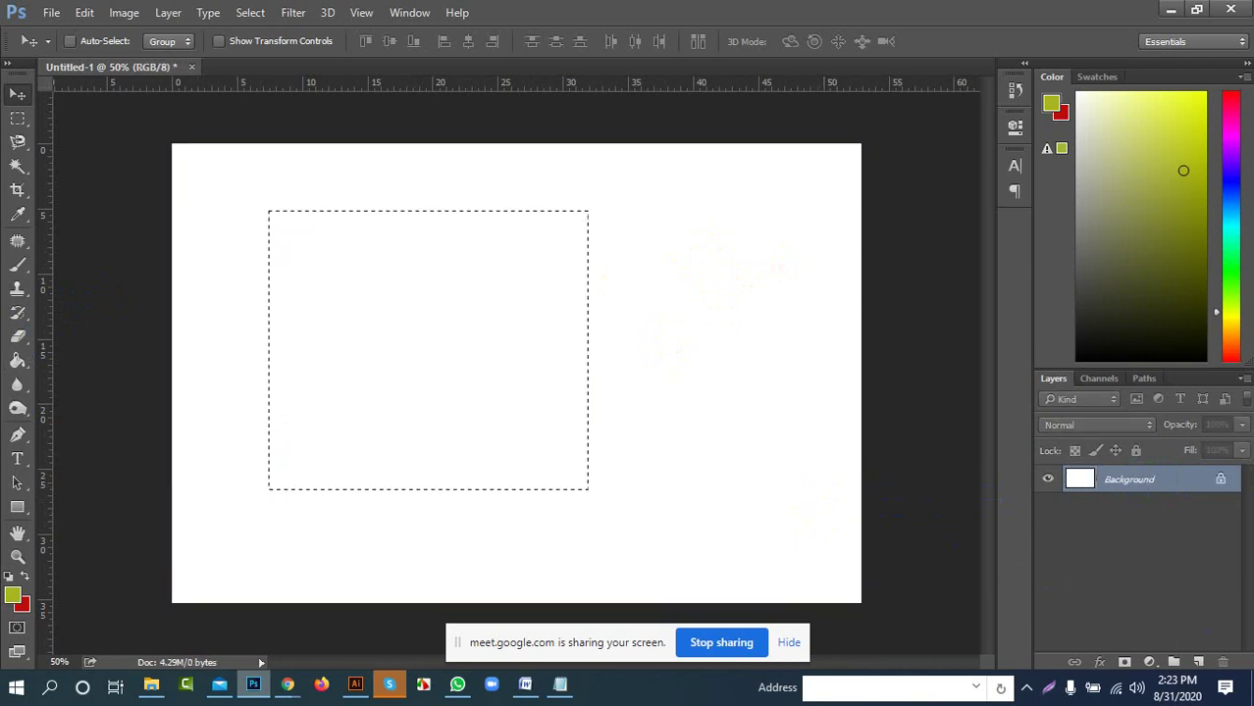
# Create a new layer, fill the rectangular selection on it with the olive green foreground color, and deselect
pyautogui.click(1200, 663)
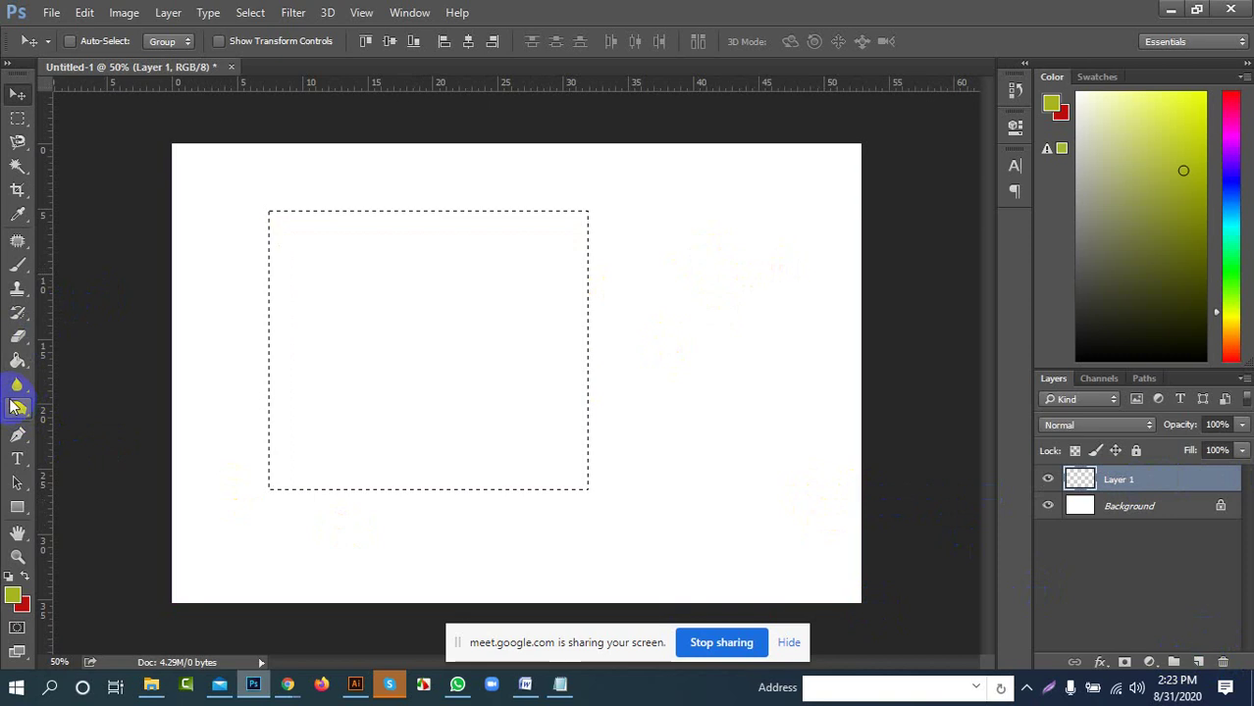
pyautogui.click(17, 360)
pyautogui.click(317, 355)
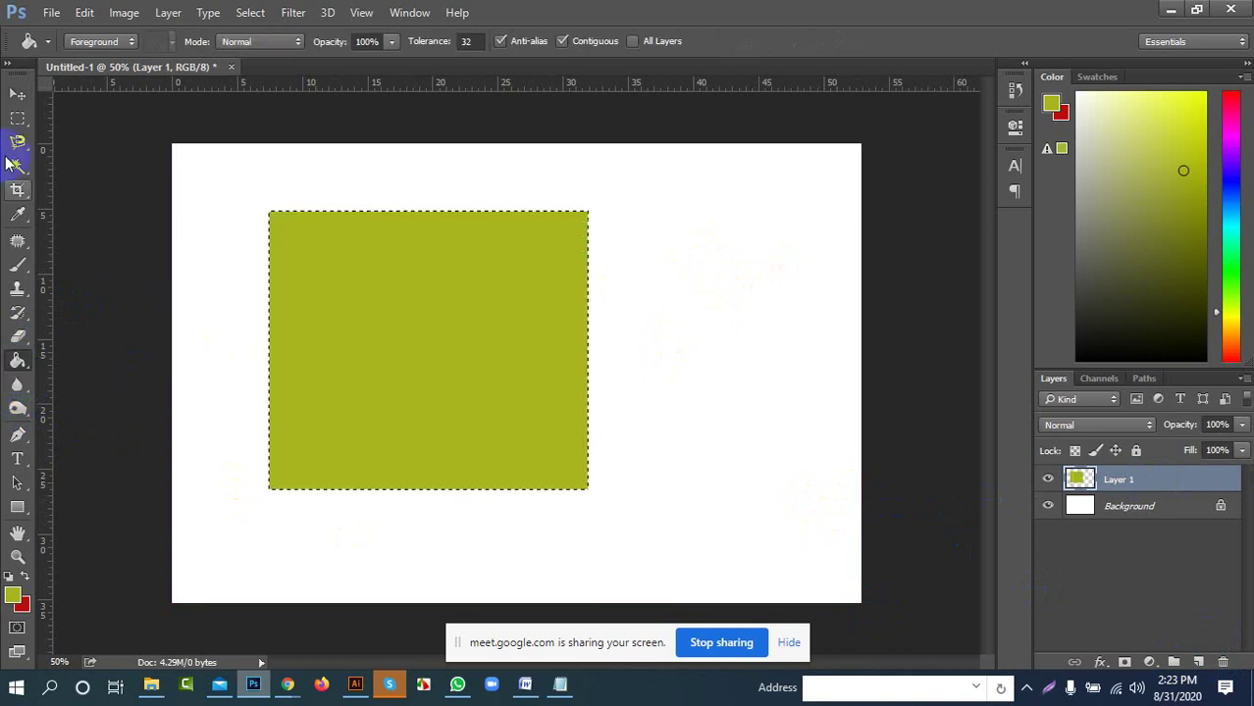
pyautogui.hotkey('ctrl', 'd')
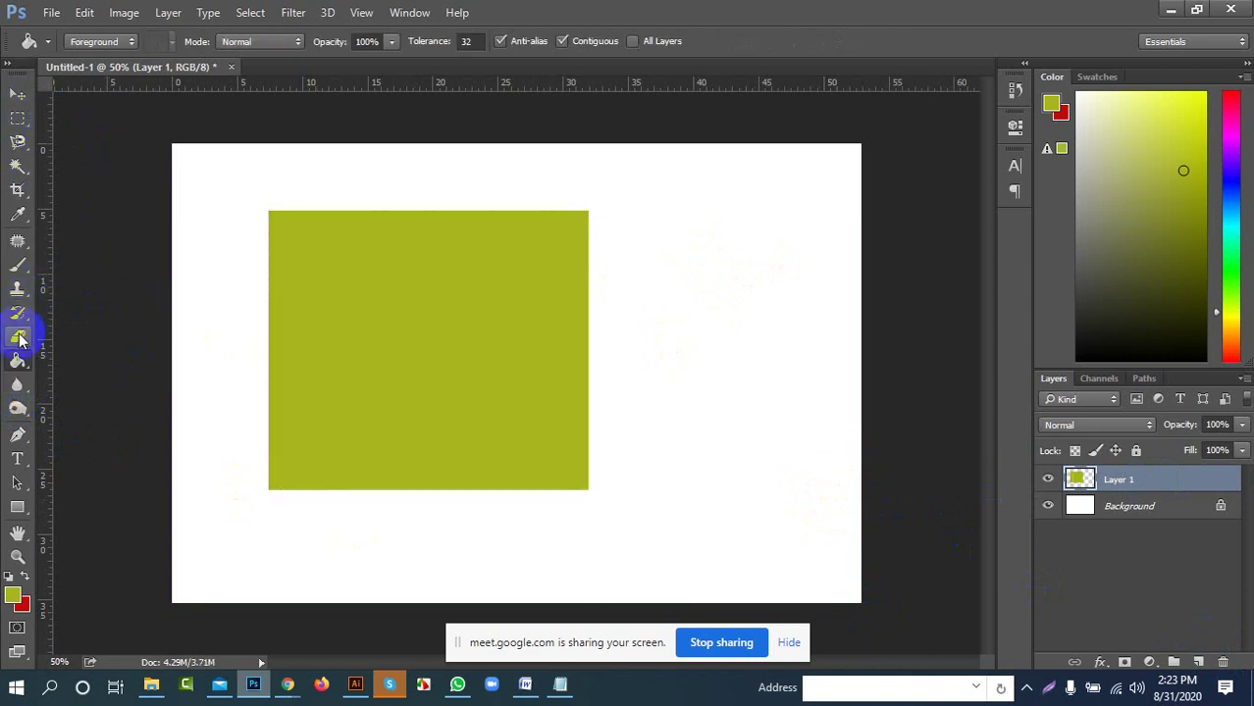
# Erase an uneven strip along the right side of the green rectangle with the Eraser Tool at size 80
pyautogui.moveTo(18, 338); pyautogui.dragTo(101, 331)
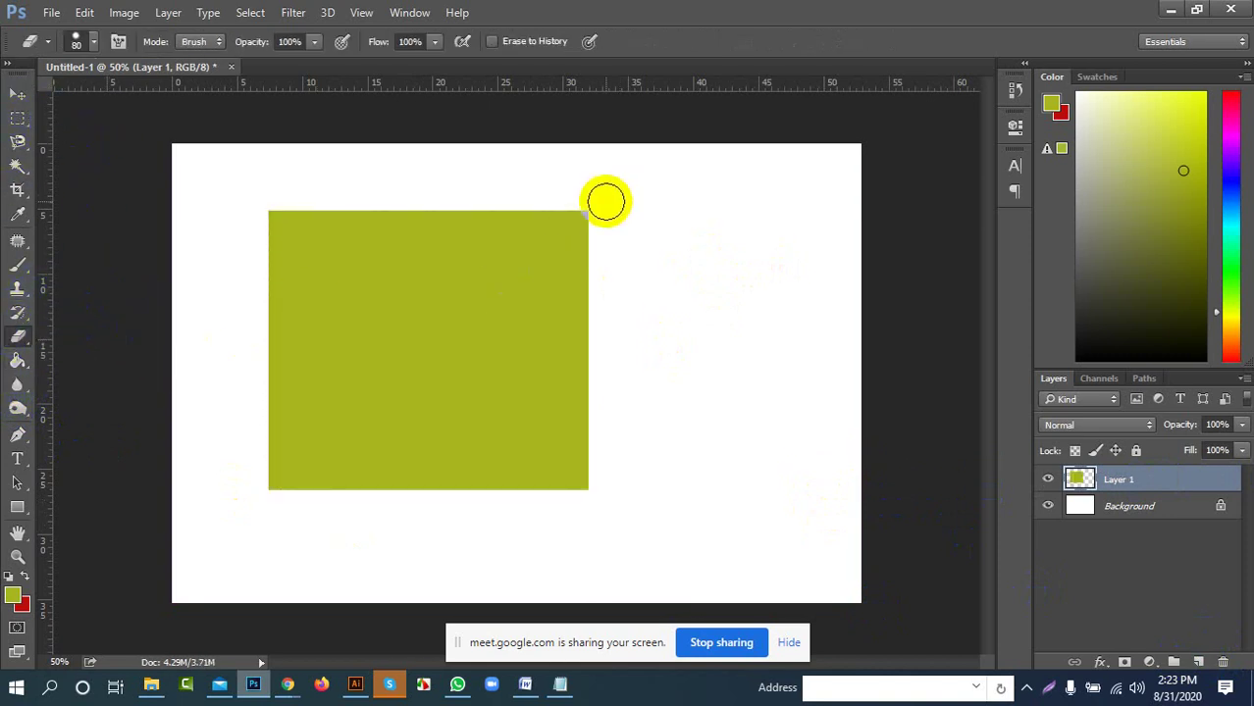
pyautogui.moveTo(599, 188)
pyautogui.mouseDown()
pyautogui.moveTo(581, 490)
pyautogui.moveTo(573, 370)
pyautogui.moveTo(594, 259)
pyautogui.moveTo(550, 474)
pyautogui.moveTo(588, 419)
pyautogui.moveTo(534, 535)
pyautogui.moveTo(592, 469)
pyautogui.moveTo(472, 531)
pyautogui.moveTo(623, 489)
pyautogui.moveTo(599, 452)
pyautogui.moveTo(500, 511)
pyautogui.mouseUp()
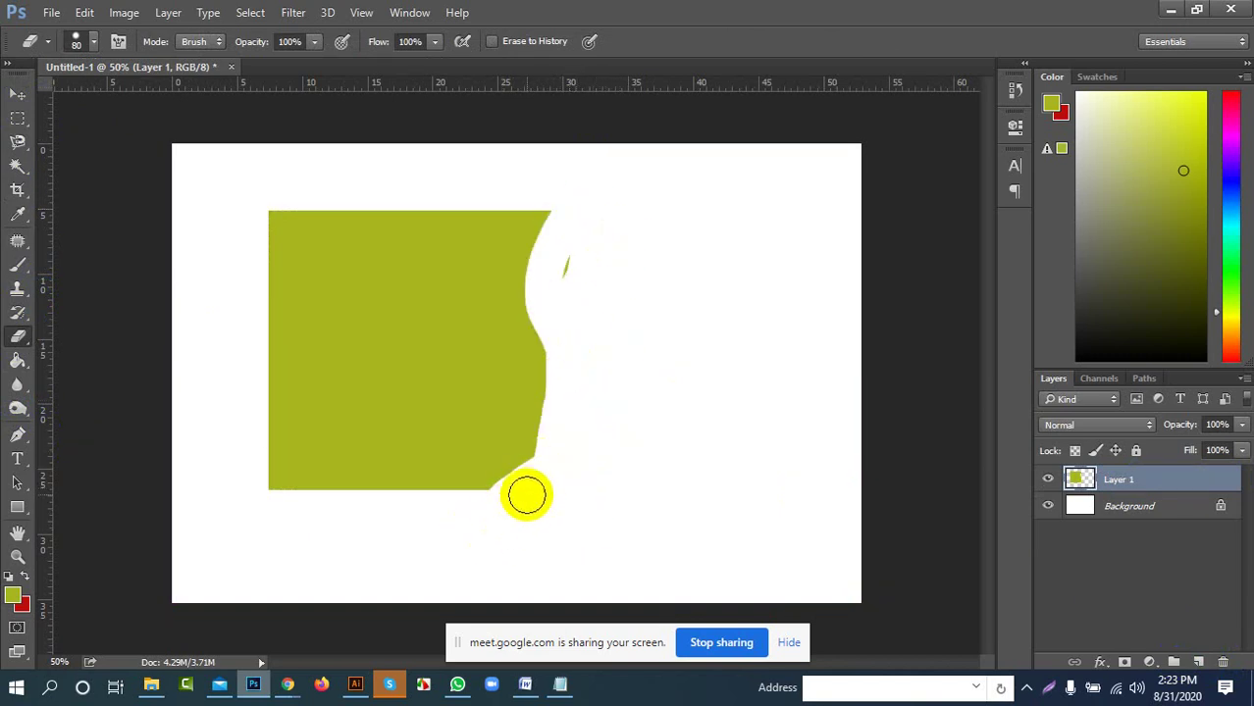
# Try larger and smaller eraser sizes, set the size to 400, and erase another vertical strip from the green rectangle's right side
pyautogui.press(']')
pyautogui.press(']')
pyautogui.press(']')
pyautogui.press(']')
pyautogui.press(']')
pyautogui.press(']')
pyautogui.press(']')
pyautogui.press(']')
pyautogui.press(']')
pyautogui.press(']')
pyautogui.press(']')
pyautogui.press(']')
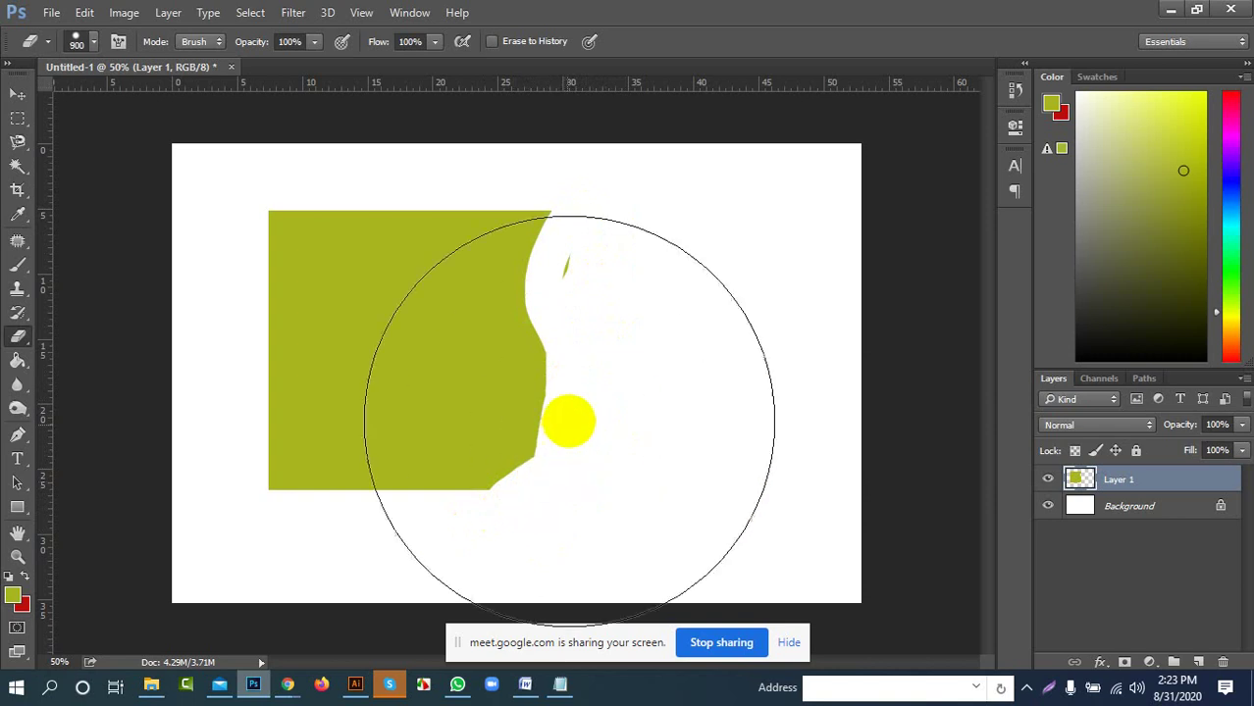
pyautogui.press('[')
pyautogui.press('[')
pyautogui.press('[')
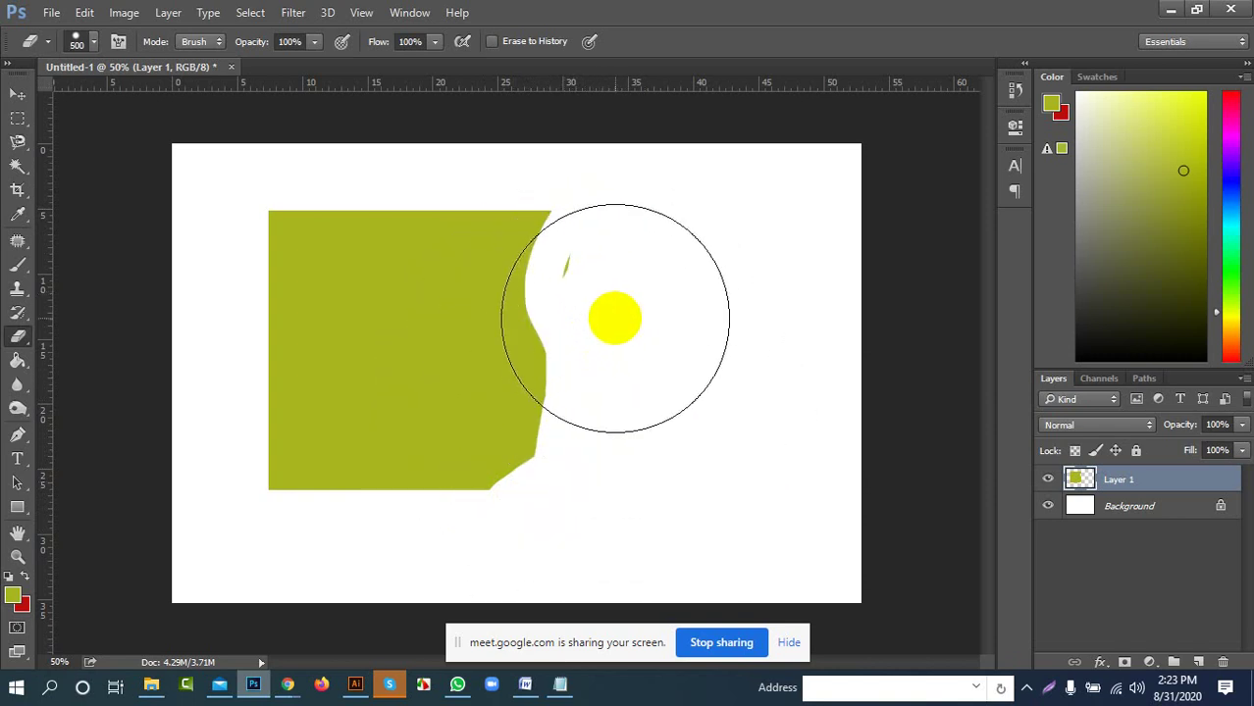
pyautogui.press(']')
pyautogui.press(']')
pyautogui.press('[')
pyautogui.press('[')
pyautogui.press('[')
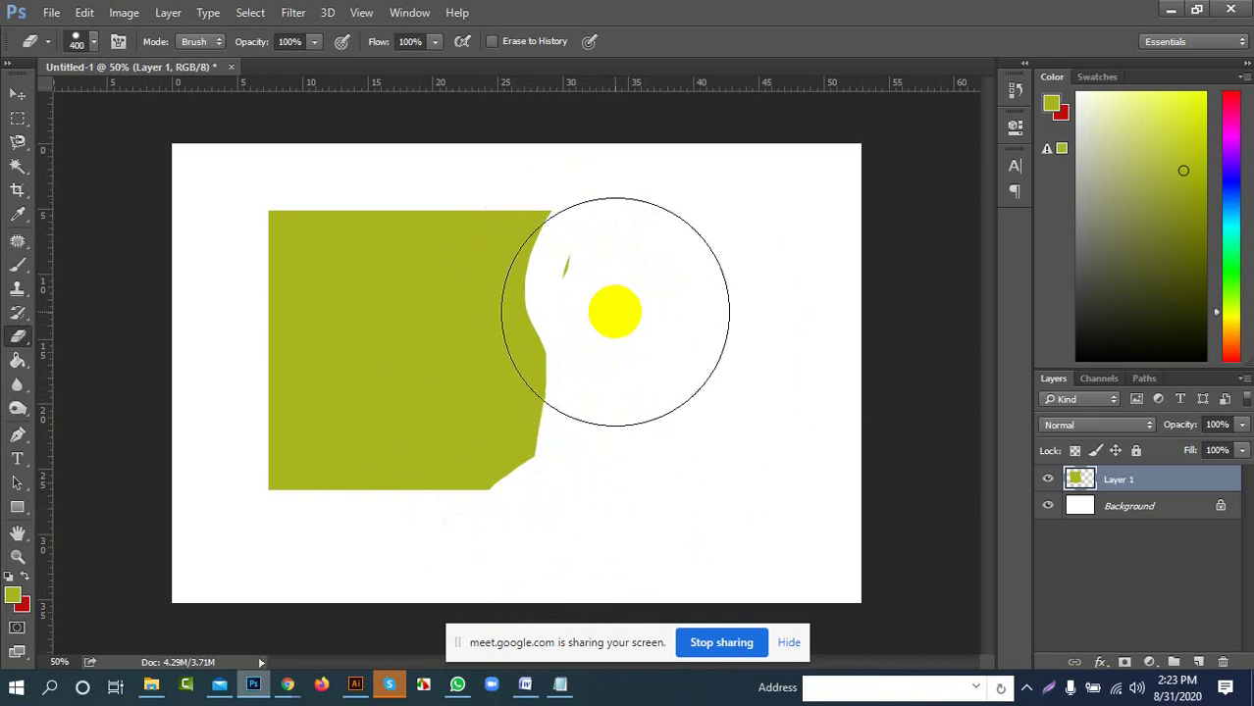
pyautogui.moveTo(596, 302)
pyautogui.mouseDown()
pyautogui.moveTo(603, 252)
pyautogui.moveTo(614, 313)
pyautogui.moveTo(615, 281)
pyautogui.moveTo(569, 426)
pyautogui.moveTo(599, 330)
pyautogui.moveTo(598, 232)
pyautogui.moveTo(572, 495)
pyautogui.moveTo(571, 230)
pyautogui.moveTo(582, 442)
pyautogui.mouseUp()
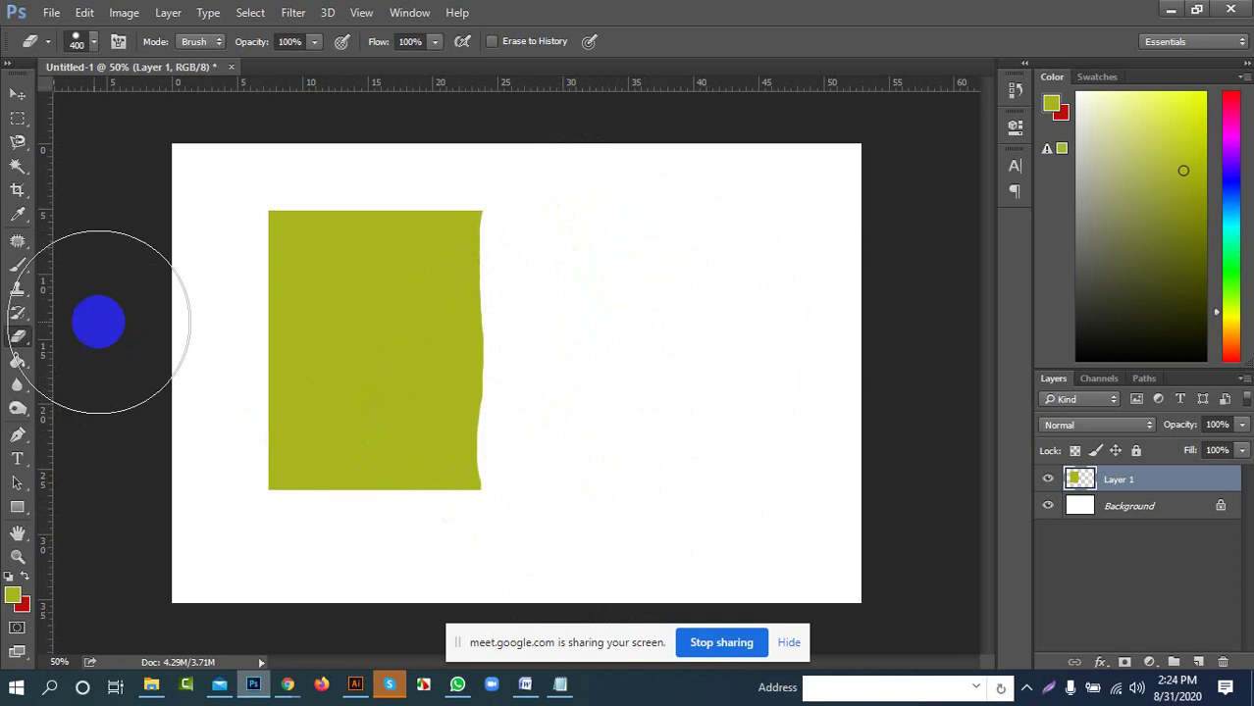
# Erase the rest of the green rectangle from Layer 1 using the Background Eraser Tool at size 300, and activate the Move Tool
pyautogui.moveTo(20, 336)
pyautogui.mouseDown()
pyautogui.moveTo(154, 374)
pyautogui.moveTo(116, 363)
pyautogui.moveTo(140, 360)
pyautogui.mouseUp()
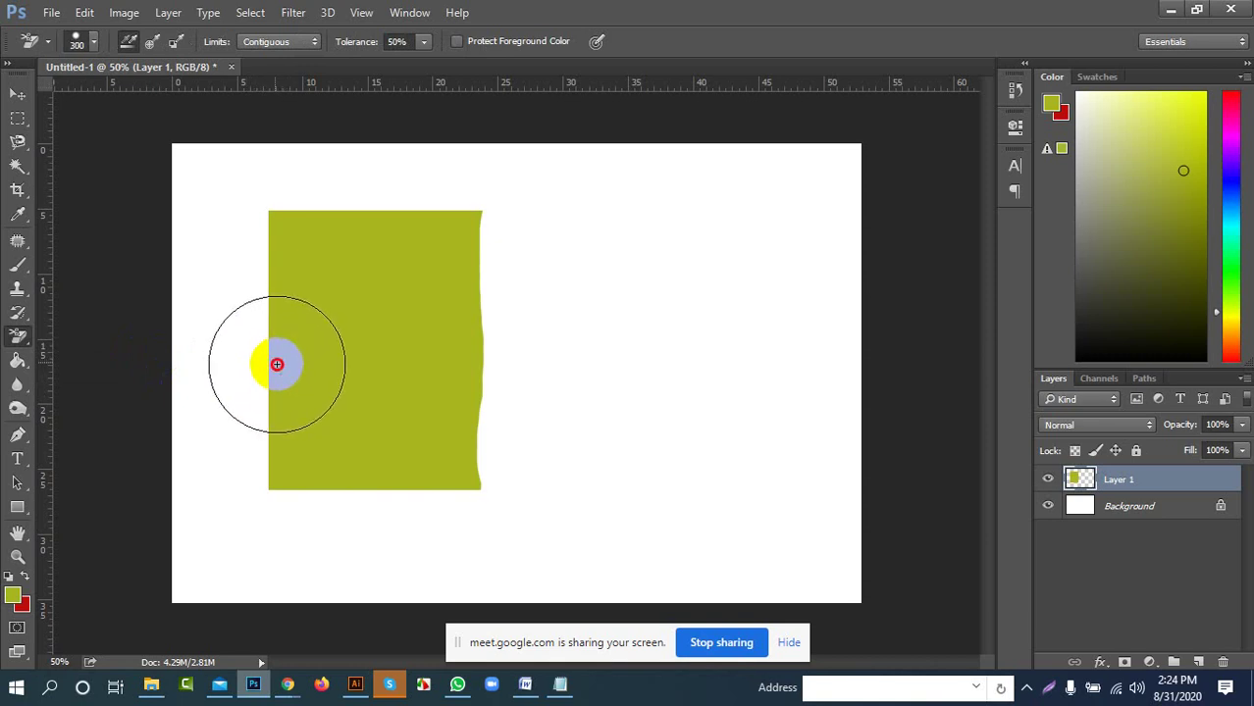
pyautogui.moveTo(276, 364)
pyautogui.mouseDown()
pyautogui.moveTo(378, 442)
pyautogui.moveTo(433, 540)
pyautogui.moveTo(326, 488)
pyautogui.moveTo(476, 485)
pyautogui.moveTo(252, 474)
pyautogui.moveTo(353, 488)
pyautogui.moveTo(391, 361)
pyautogui.moveTo(487, 246)
pyautogui.moveTo(448, 453)
pyautogui.moveTo(279, 243)
pyautogui.moveTo(512, 224)
pyautogui.moveTo(480, 233)
pyautogui.mouseUp()
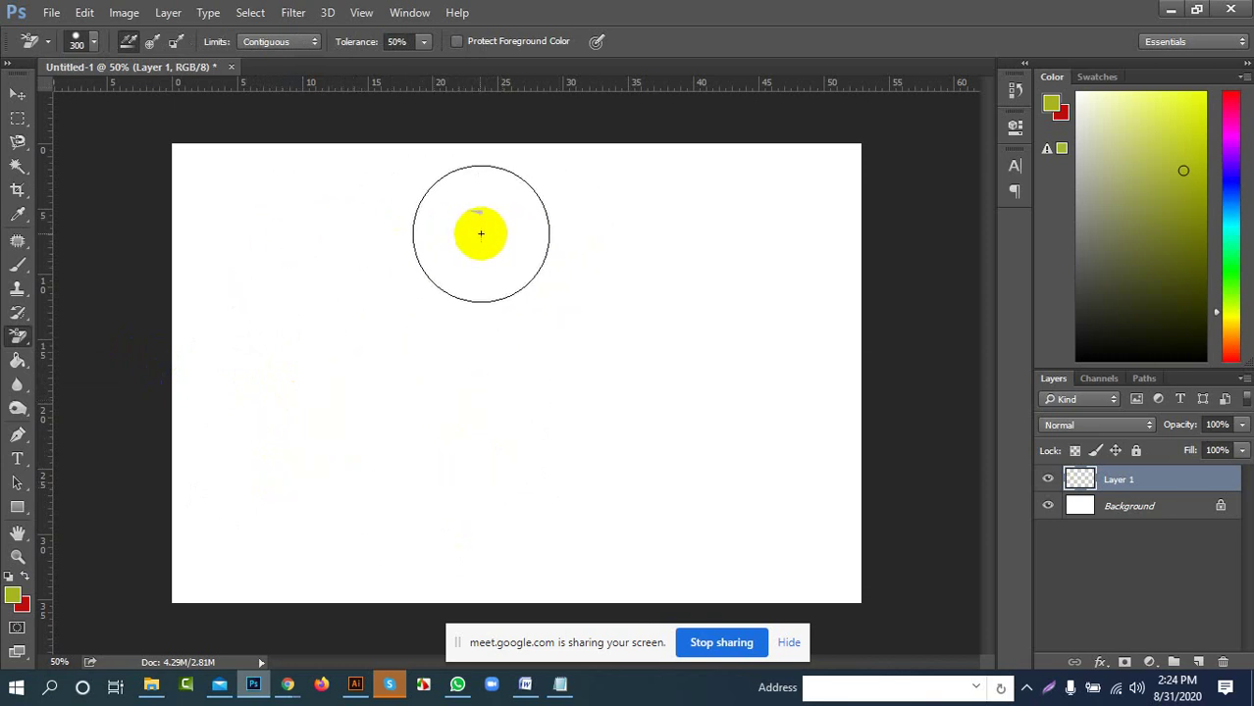
pyautogui.click(476, 213)
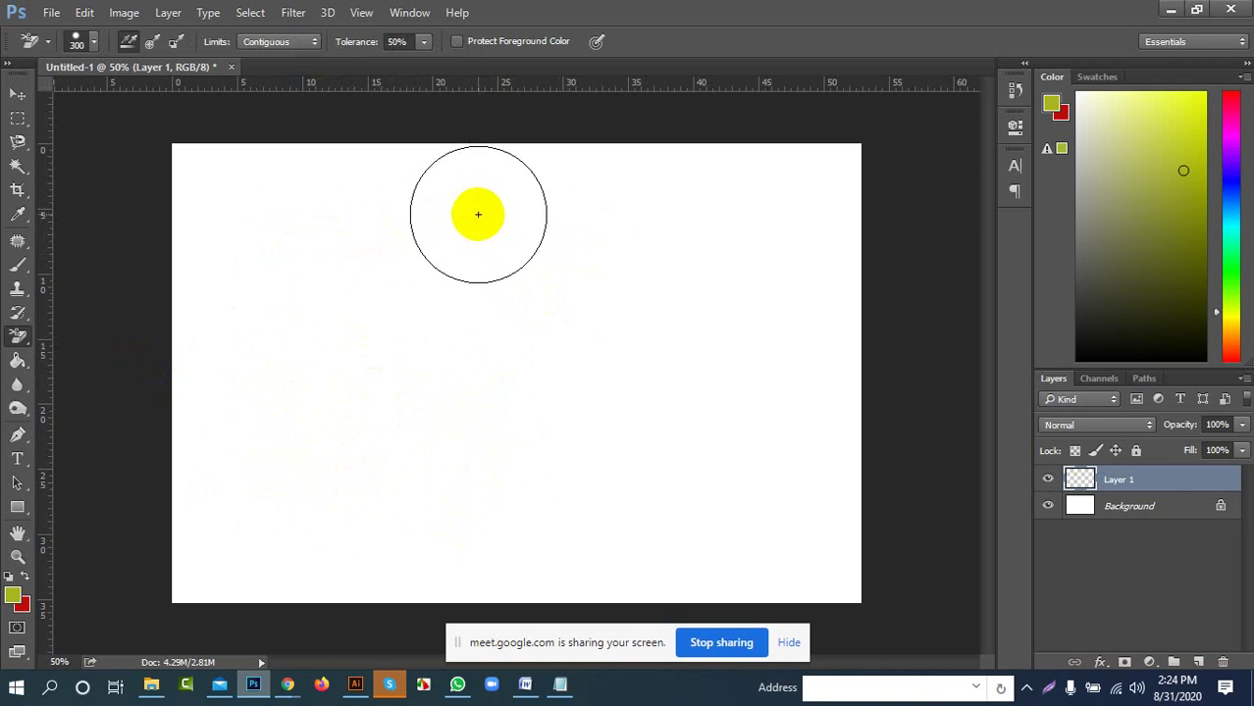
pyautogui.click(19, 95)
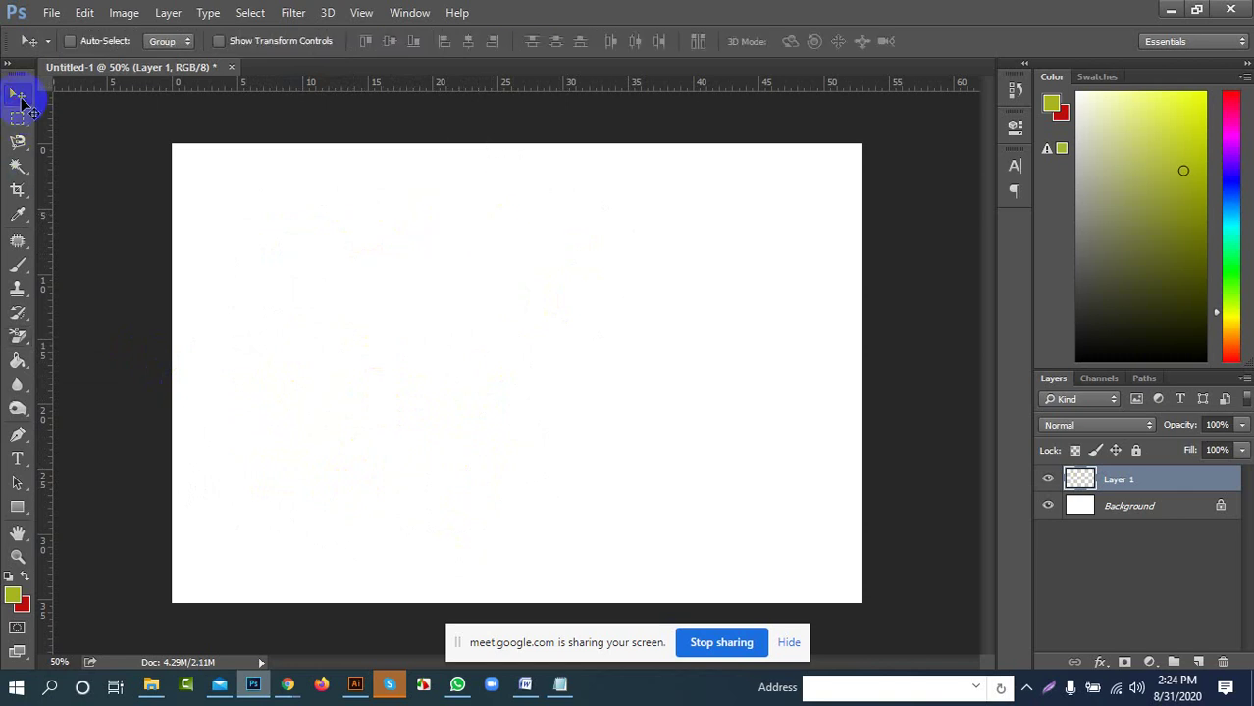
# Open the portrait photo from the desktop as a new document in Photoshop
pyautogui.click(1171, 10)
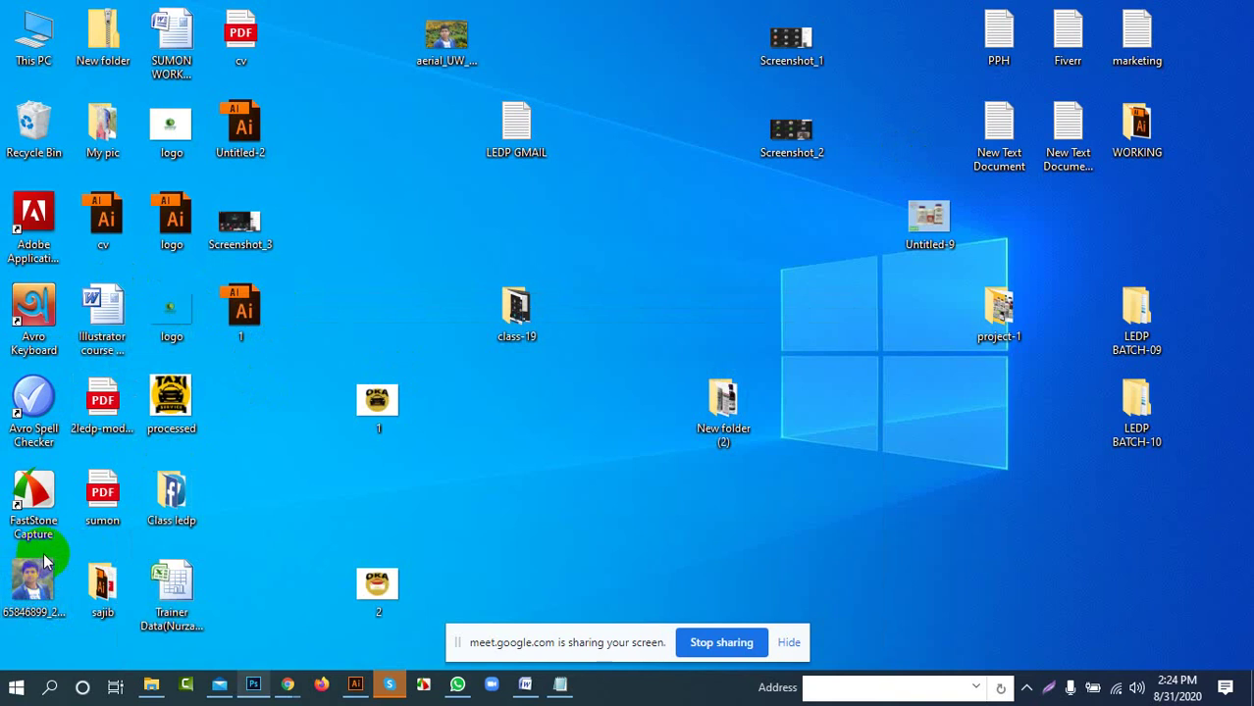
pyautogui.moveTo(37, 582)
pyautogui.mouseDown()
pyautogui.moveTo(171, 662)
pyautogui.moveTo(303, 669)
pyautogui.moveTo(260, 674)
pyautogui.moveTo(481, 115)
pyautogui.moveTo(400, 61)
pyautogui.moveTo(410, 70)
pyautogui.mouseUp()
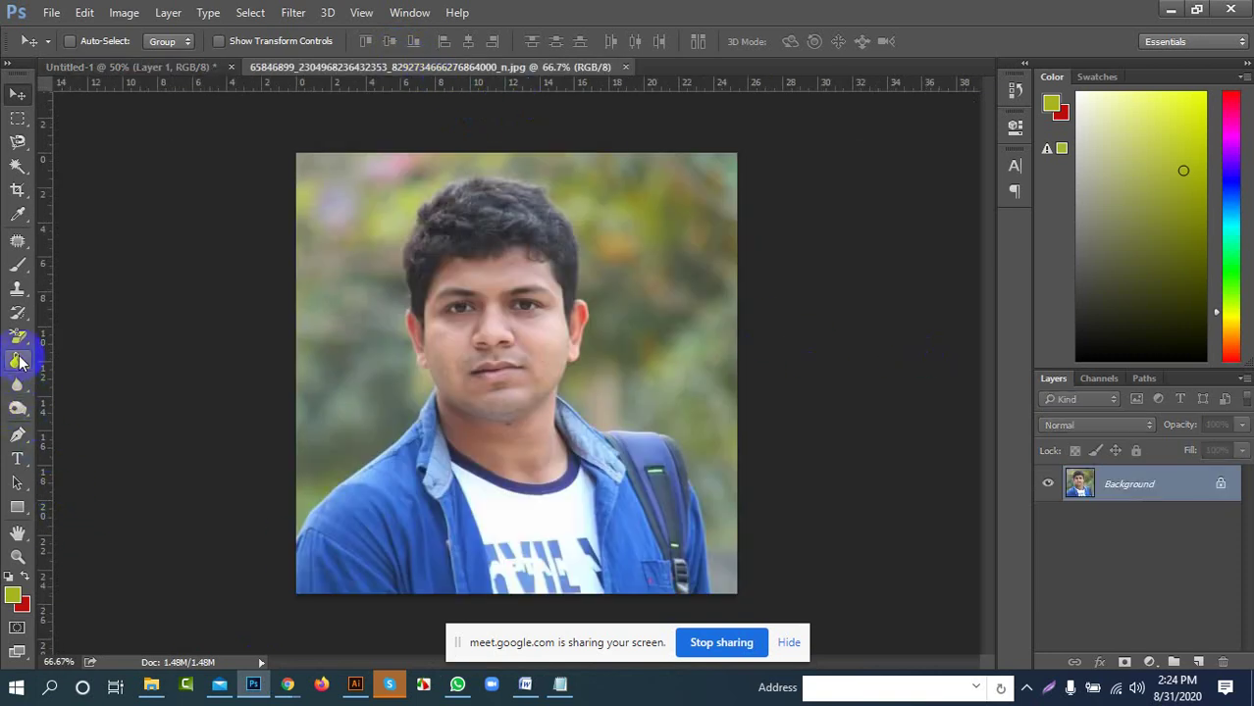
# Erase a vertical strip of background in the photo's upper-left corner using the Background Eraser Tool at size 150
pyautogui.rightClick(16, 340)
pyautogui.click(108, 350)
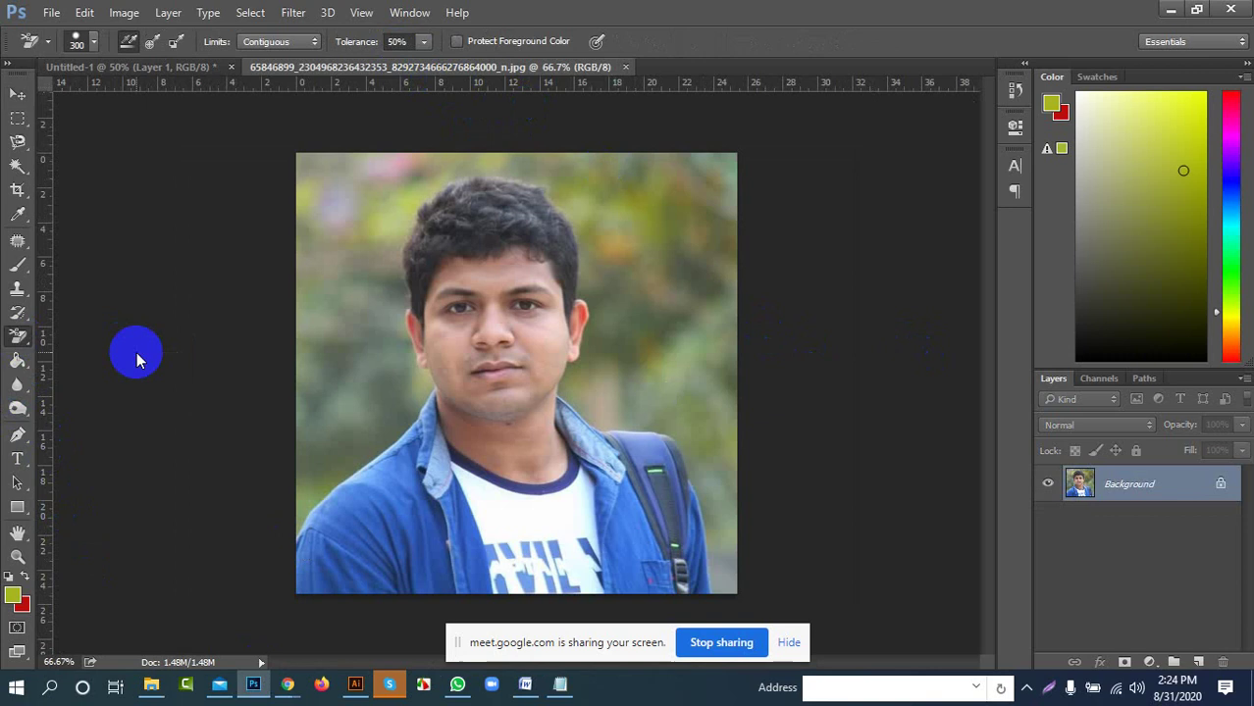
pyautogui.press('[')
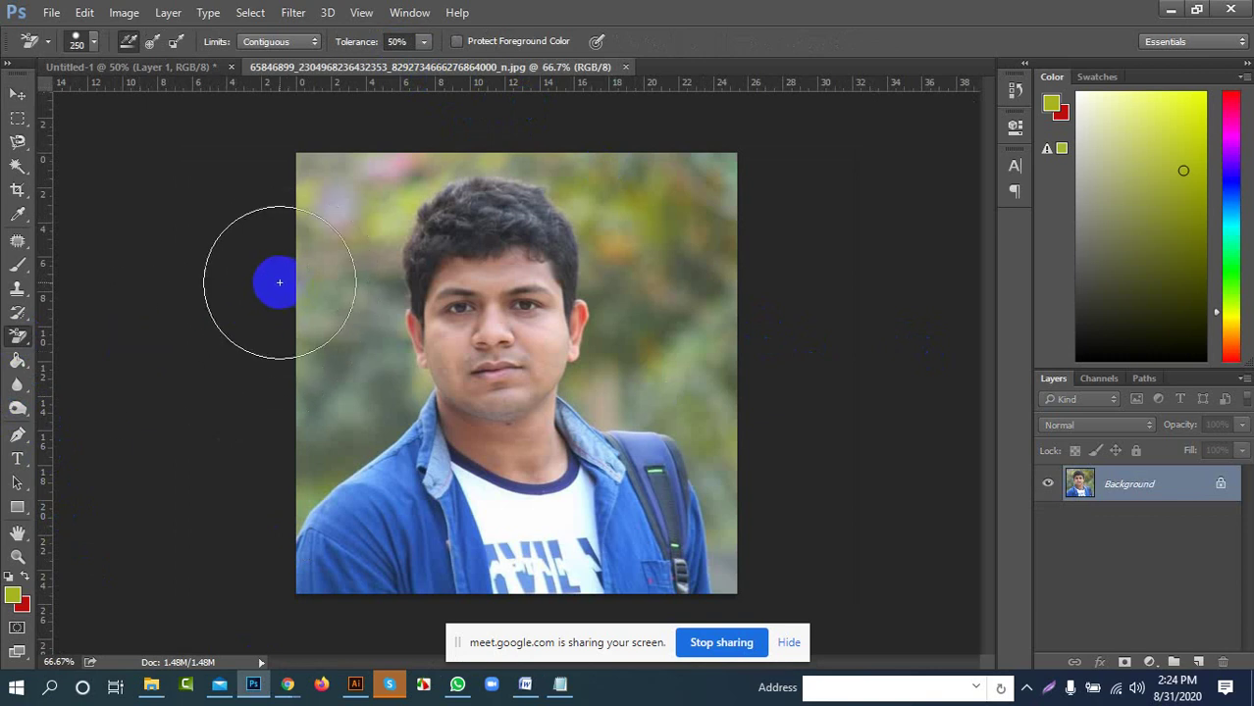
pyautogui.moveTo(319, 306)
pyautogui.mouseDown()
pyautogui.moveTo(345, 299)
pyautogui.moveTo(324, 210)
pyautogui.moveTo(338, 168)
pyautogui.moveTo(330, 213)
pyautogui.mouseUp()
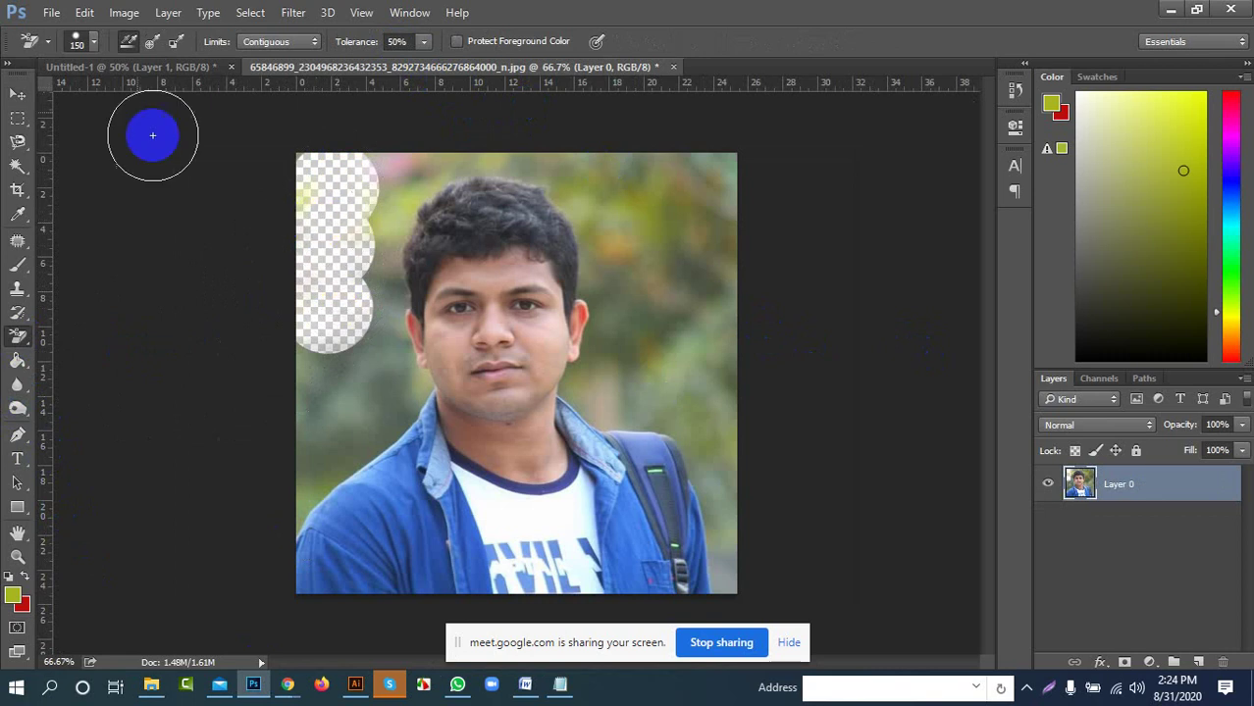
# Set the Background Eraser's hardness to about 76% and keep its size at 150 px
pyautogui.click(94, 44)
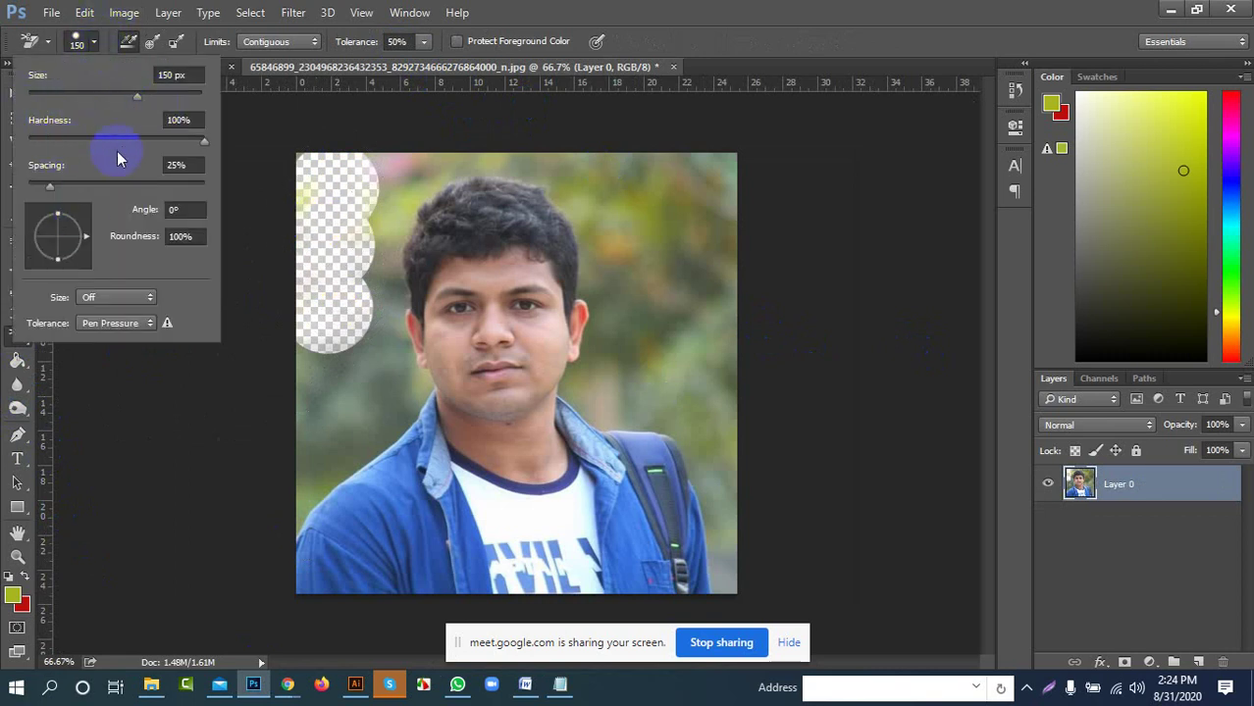
pyautogui.moveTo(202, 139); pyautogui.dragTo(164, 144)
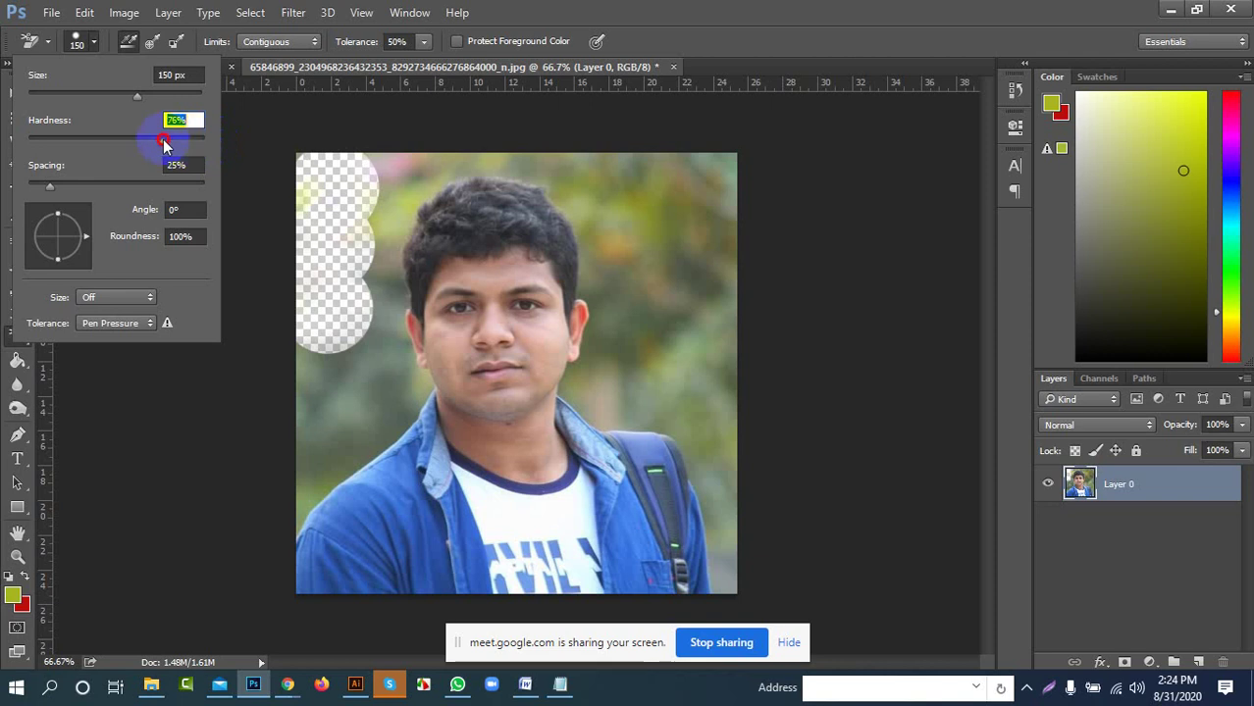
pyautogui.click(373, 157)
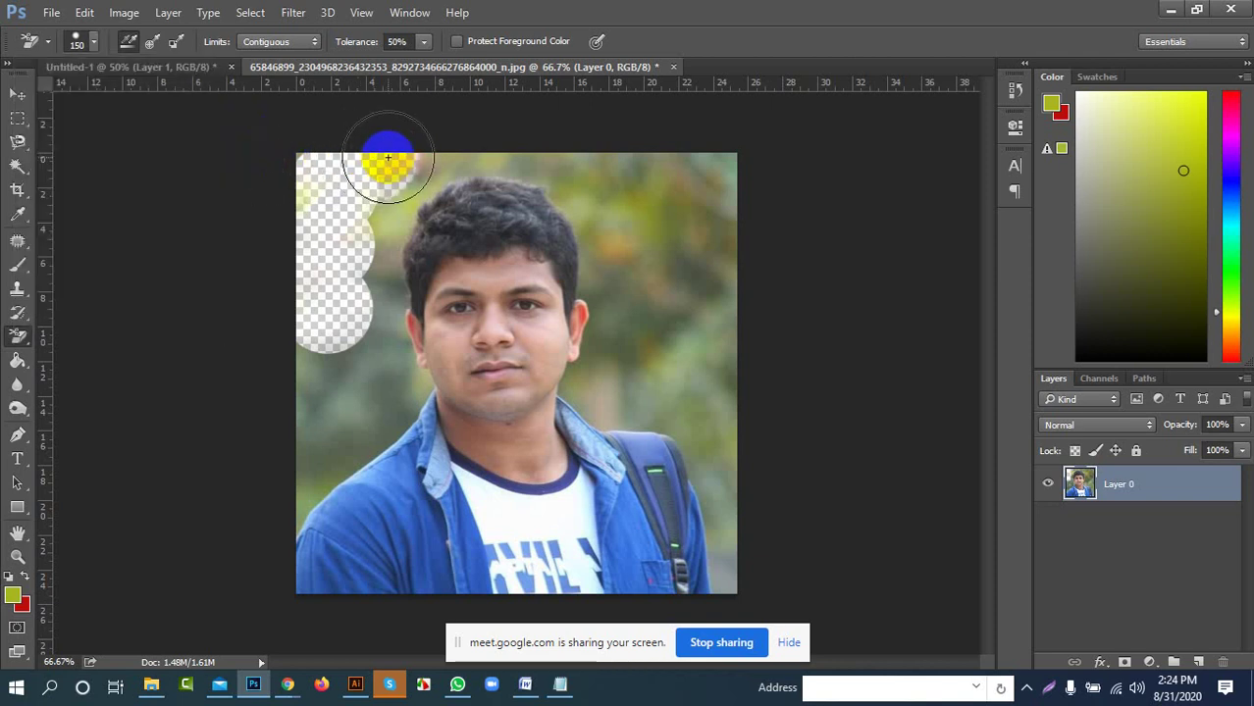
# Try erasing the background left of the hair, in the upper-right corner and down the right side with the Background Eraser Tool
pyautogui.moveTo(390, 154)
pyautogui.mouseDown()
pyautogui.moveTo(314, 252)
pyautogui.moveTo(355, 200)
pyautogui.moveTo(334, 253)
pyautogui.moveTo(348, 224)
pyautogui.moveTo(395, 193)
pyautogui.mouseUp()
pyautogui.moveTo(628, 191)
pyautogui.mouseDown()
pyautogui.moveTo(693, 179)
pyautogui.moveTo(704, 254)
pyautogui.moveTo(742, 216)
pyautogui.mouseUp()
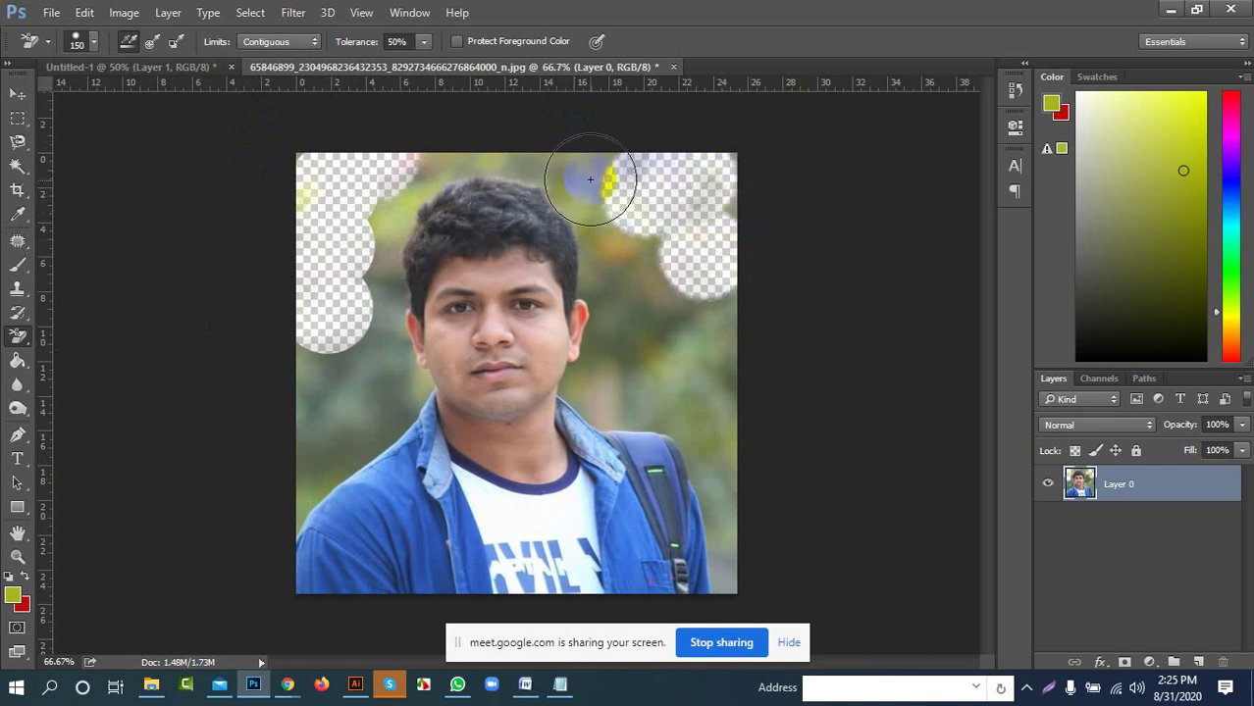
pyautogui.moveTo(590, 178)
pyautogui.mouseDown()
pyautogui.moveTo(672, 174)
pyautogui.moveTo(621, 201)
pyautogui.moveTo(672, 190)
pyautogui.moveTo(668, 211)
pyautogui.mouseUp()
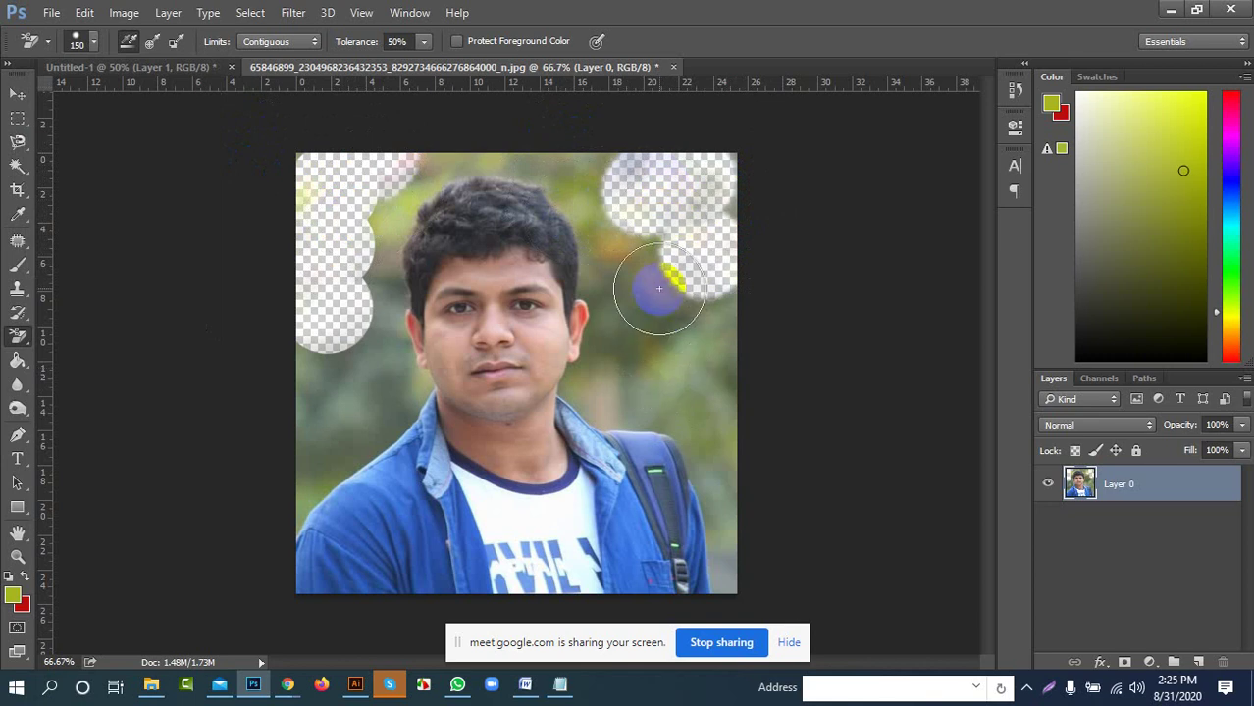
pyautogui.moveTo(660, 288)
pyautogui.mouseDown()
pyautogui.moveTo(682, 352)
pyautogui.moveTo(697, 350)
pyautogui.moveTo(722, 322)
pyautogui.moveTo(733, 155)
pyautogui.moveTo(589, 187)
pyautogui.moveTo(593, 170)
pyautogui.moveTo(550, 179)
pyautogui.moveTo(499, 164)
pyautogui.moveTo(428, 182)
pyautogui.moveTo(514, 274)
pyautogui.moveTo(581, 236)
pyautogui.moveTo(400, 277)
pyautogui.moveTo(514, 225)
pyautogui.moveTo(409, 395)
pyautogui.moveTo(432, 408)
pyautogui.moveTo(518, 255)
pyautogui.moveTo(454, 330)
pyautogui.moveTo(602, 404)
pyautogui.moveTo(568, 424)
pyautogui.moveTo(529, 410)
pyautogui.moveTo(650, 360)
pyautogui.moveTo(576, 425)
pyautogui.moveTo(541, 350)
pyautogui.moveTo(404, 452)
pyautogui.moveTo(522, 400)
pyautogui.moveTo(608, 337)
pyautogui.moveTo(584, 305)
pyautogui.moveTo(462, 332)
pyautogui.moveTo(410, 326)
pyautogui.moveTo(442, 256)
pyautogui.moveTo(407, 223)
pyautogui.moveTo(420, 216)
pyautogui.moveTo(392, 224)
pyautogui.moveTo(496, 214)
pyautogui.moveTo(574, 227)
pyautogui.moveTo(581, 272)
pyautogui.moveTo(436, 355)
pyautogui.moveTo(461, 309)
pyautogui.moveTo(361, 360)
pyautogui.moveTo(356, 390)
pyautogui.moveTo(474, 322)
pyautogui.moveTo(417, 386)
pyautogui.moveTo(433, 370)
pyautogui.moveTo(409, 303)
pyautogui.moveTo(320, 415)
pyautogui.moveTo(322, 357)
pyautogui.moveTo(307, 488)
pyautogui.moveTo(381, 425)
pyautogui.moveTo(502, 462)
pyautogui.moveTo(650, 383)
pyautogui.moveTo(637, 422)
pyautogui.moveTo(595, 434)
pyautogui.mouseUp()
# Undo the latest background eraser strokes above the head and over the hair
pyautogui.hotkey('ctrl', 'alt', 'z')
pyautogui.hotkey('ctrl', 'alt', 'z')
pyautogui.hotkey('ctrl', 'alt', 'z')
pyautogui.hotkey('ctrl', 'alt', 'z')
pyautogui.hotkey('ctrl', 'alt', 'z')
pyautogui.hotkey('ctrl', 'alt', 'z')
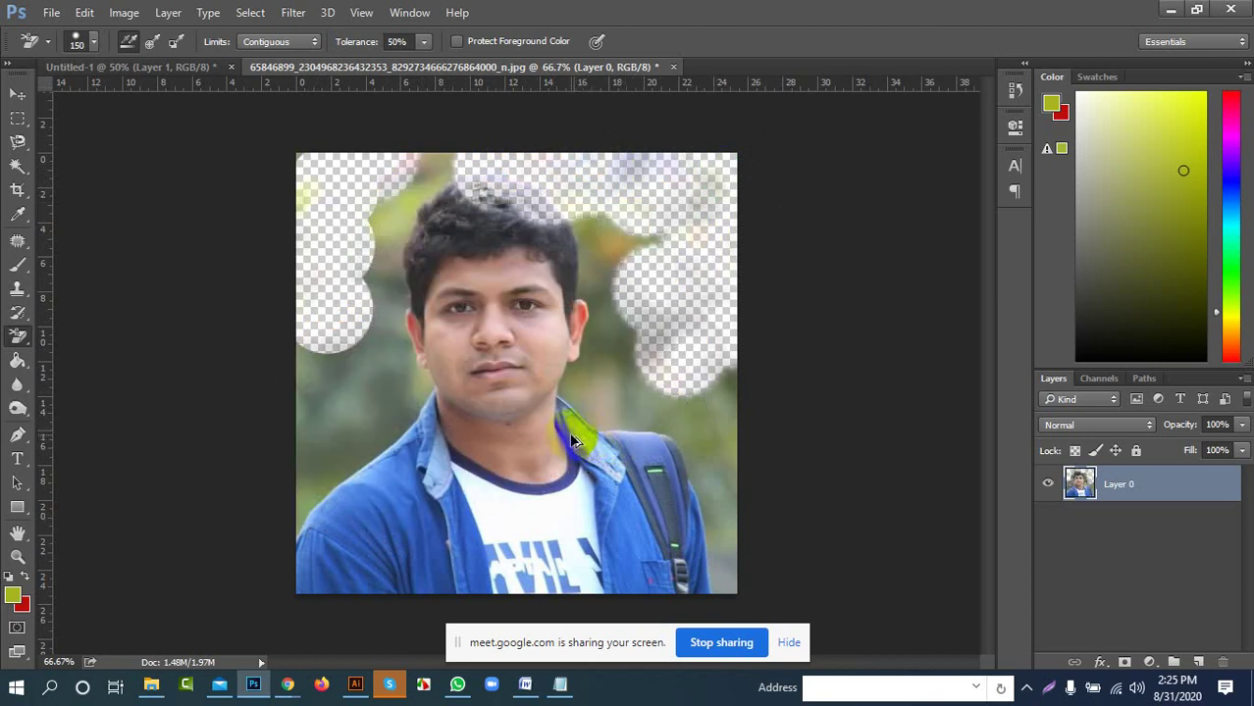
pyautogui.hotkey('ctrl', 'alt', 'z')
pyautogui.hotkey('ctrl', 'alt', 'z')
pyautogui.hotkey('ctrl', 'alt', 'z')
pyautogui.hotkey('ctrl', 'alt', 'z')
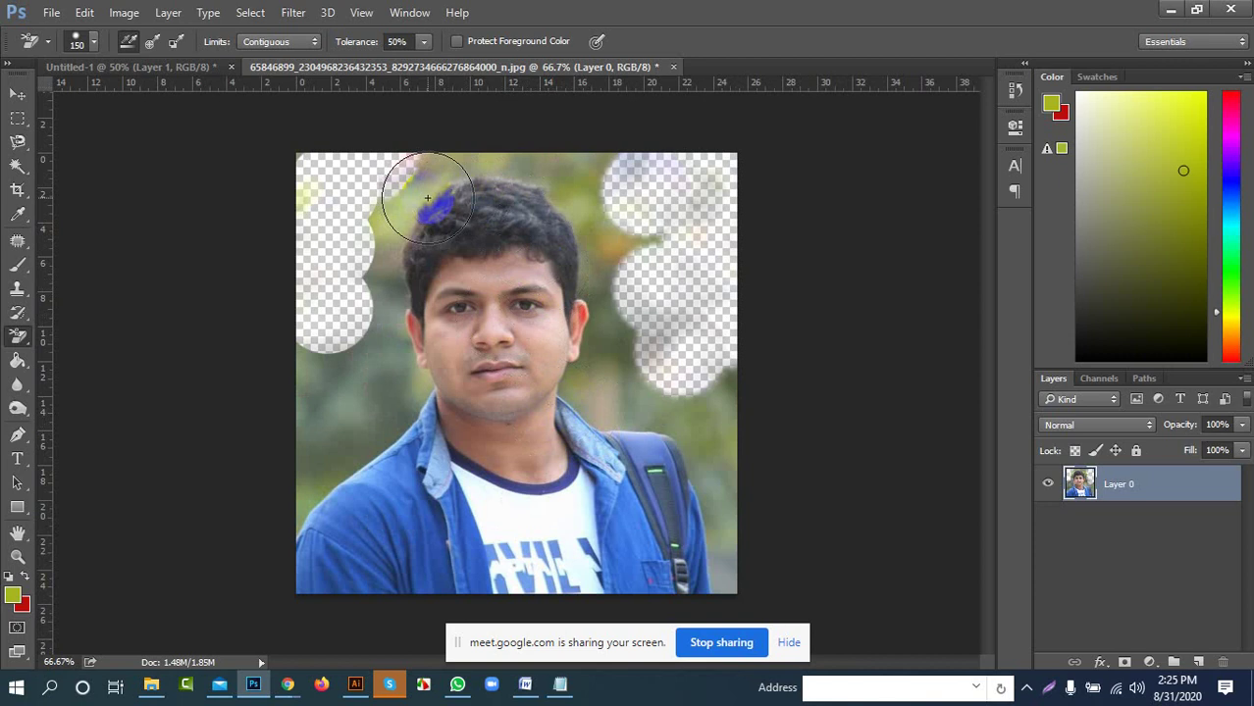
# Try erasing the background around the head and down to both shoulders with broad Background Eraser strokes
pyautogui.moveTo(564, 201)
pyautogui.mouseDown()
pyautogui.moveTo(598, 208)
pyautogui.moveTo(423, 206)
pyautogui.moveTo(385, 252)
pyautogui.moveTo(419, 201)
pyautogui.moveTo(431, 201)
pyautogui.moveTo(422, 218)
pyautogui.moveTo(535, 209)
pyautogui.moveTo(571, 221)
pyautogui.moveTo(620, 242)
pyautogui.moveTo(602, 262)
pyautogui.moveTo(638, 271)
pyautogui.moveTo(656, 310)
pyautogui.moveTo(635, 364)
pyautogui.moveTo(651, 310)
pyautogui.moveTo(636, 325)
pyautogui.moveTo(602, 319)
pyautogui.moveTo(590, 368)
pyautogui.moveTo(708, 389)
pyautogui.moveTo(711, 412)
pyautogui.moveTo(645, 420)
pyautogui.moveTo(696, 448)
pyautogui.moveTo(678, 379)
pyautogui.mouseUp()
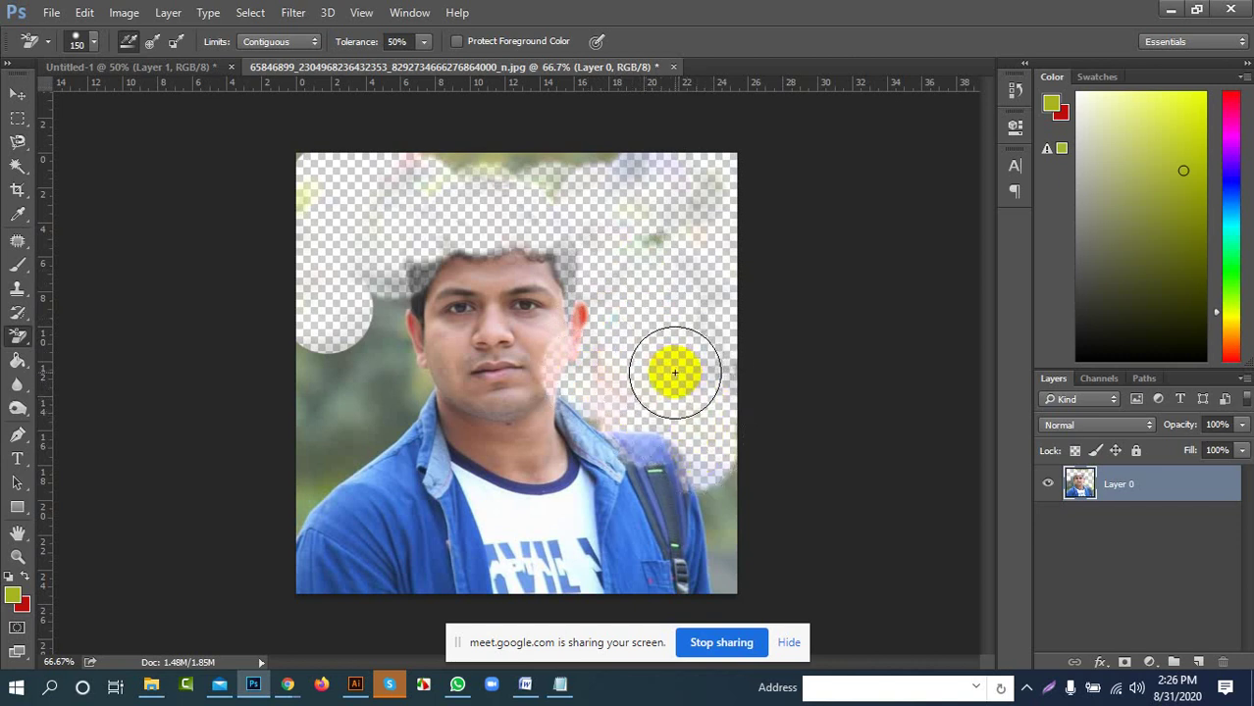
pyautogui.moveTo(589, 191)
pyautogui.mouseDown()
pyautogui.moveTo(578, 155)
pyautogui.moveTo(471, 169)
pyautogui.mouseUp()
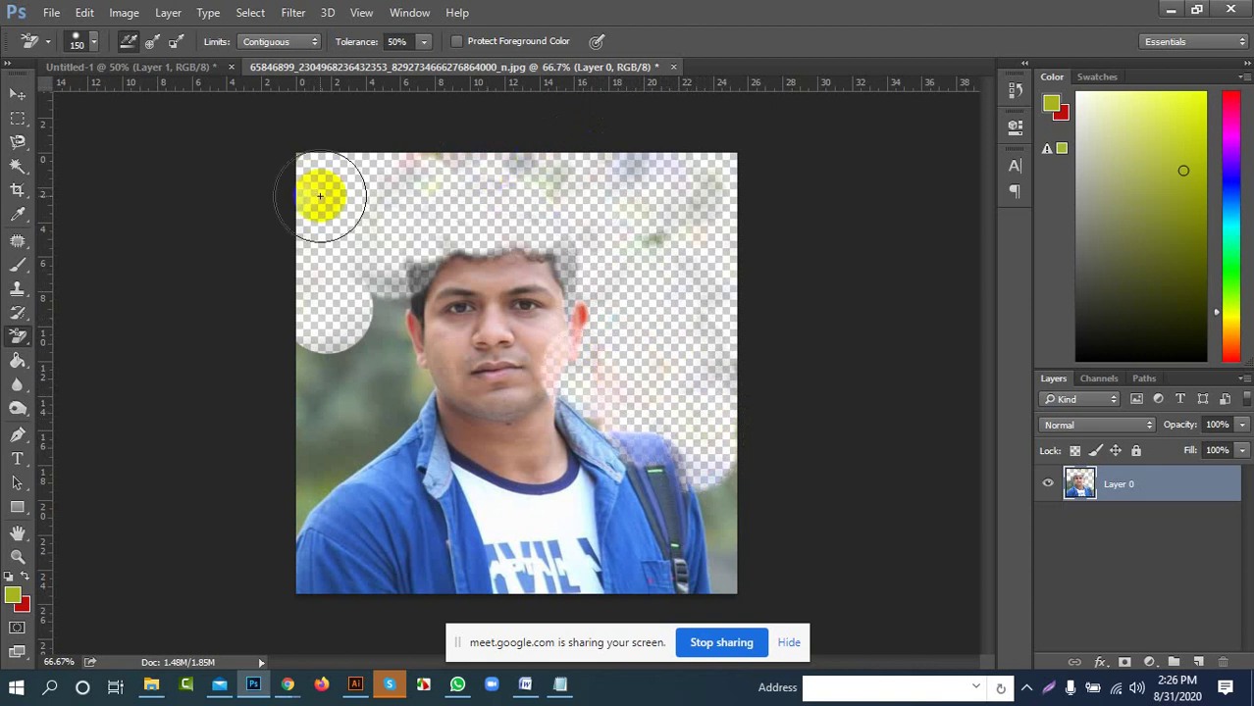
pyautogui.moveTo(319, 196)
pyautogui.mouseDown()
pyautogui.moveTo(434, 157)
pyautogui.moveTo(330, 336)
pyautogui.moveTo(316, 415)
pyautogui.moveTo(353, 393)
pyautogui.moveTo(392, 331)
pyautogui.moveTo(390, 292)
pyautogui.moveTo(528, 260)
pyautogui.mouseUp()
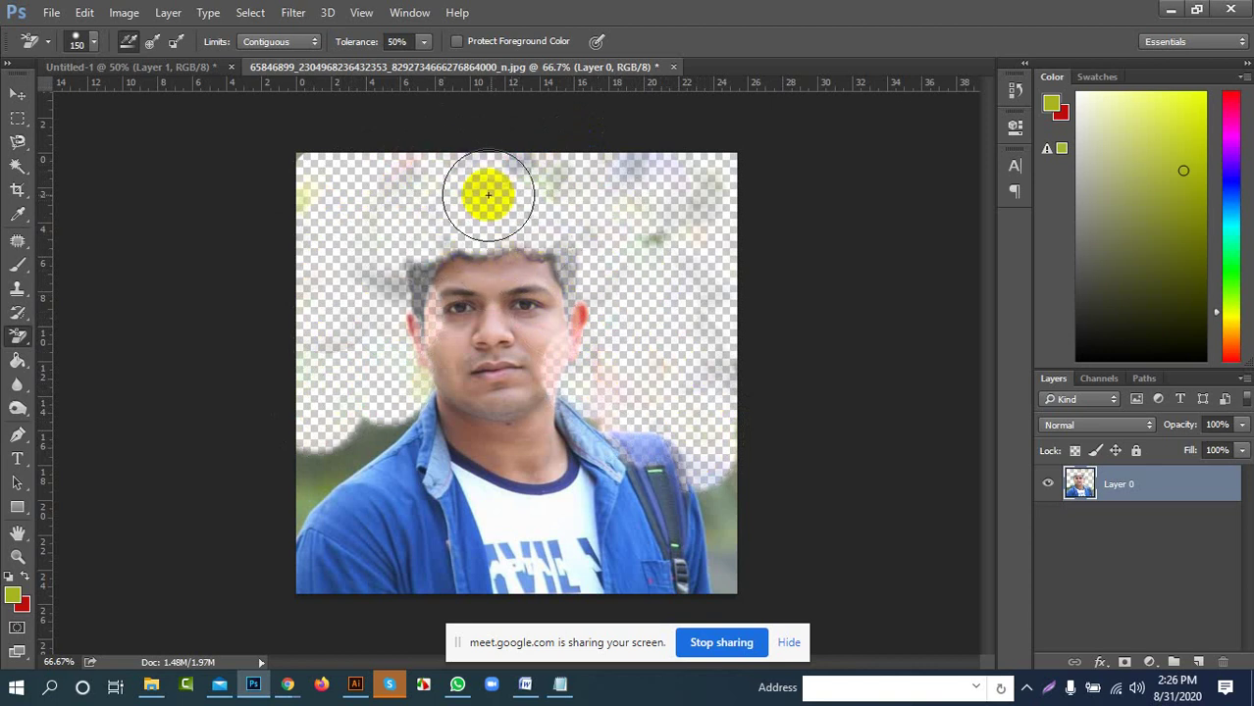
# Activate the Move Tool and undo the eraser strokes until only the first erased strip in the upper-left corner remains
pyautogui.click(17, 93)
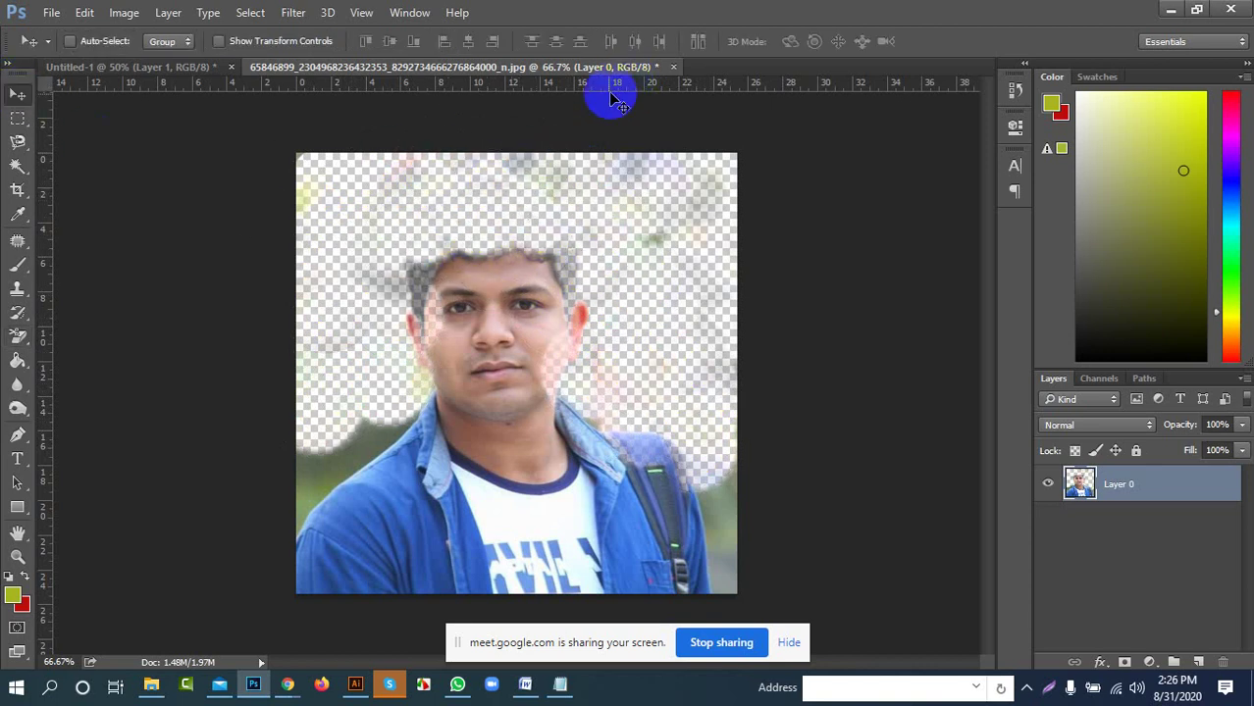
pyautogui.hotkey('ctrl', 'alt', 'z')
pyautogui.hotkey('ctrl', 'alt', 'z')
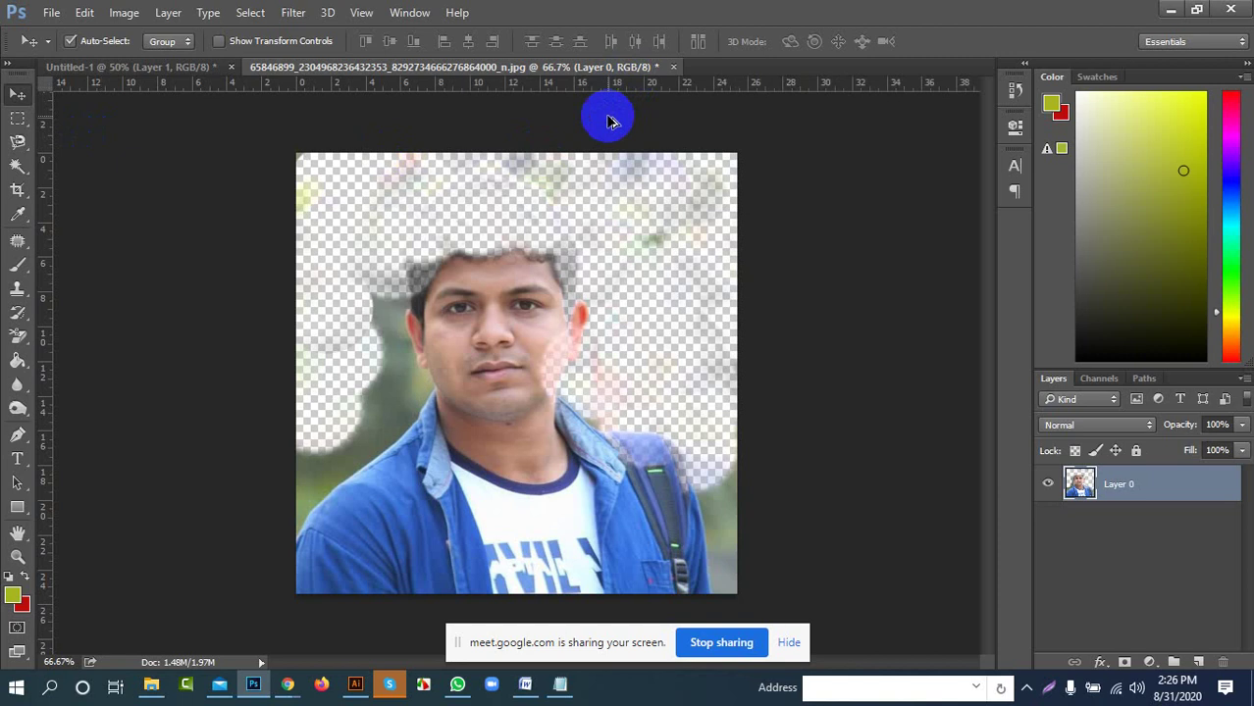
pyautogui.hotkey('ctrl', 'alt', 'z')
pyautogui.hotkey('ctrl', 'alt', 'z')
pyautogui.hotkey('ctrl', 'alt', 'z')
pyautogui.hotkey('ctrl', 'alt', 'z')
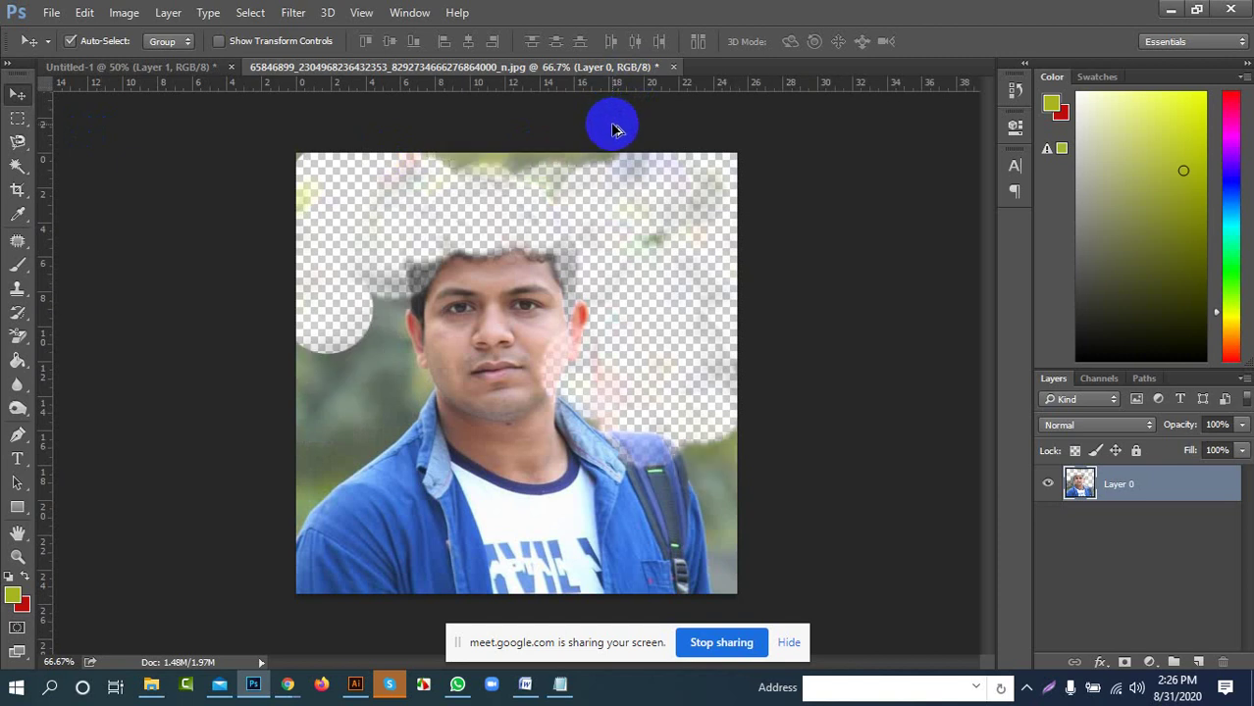
pyautogui.hotkey('ctrl', 'alt', 'z')
pyautogui.hotkey('ctrl', 'alt', 'z')
pyautogui.hotkey('ctrl', 'alt', 'z')
pyautogui.hotkey('ctrl', 'alt', 'z')
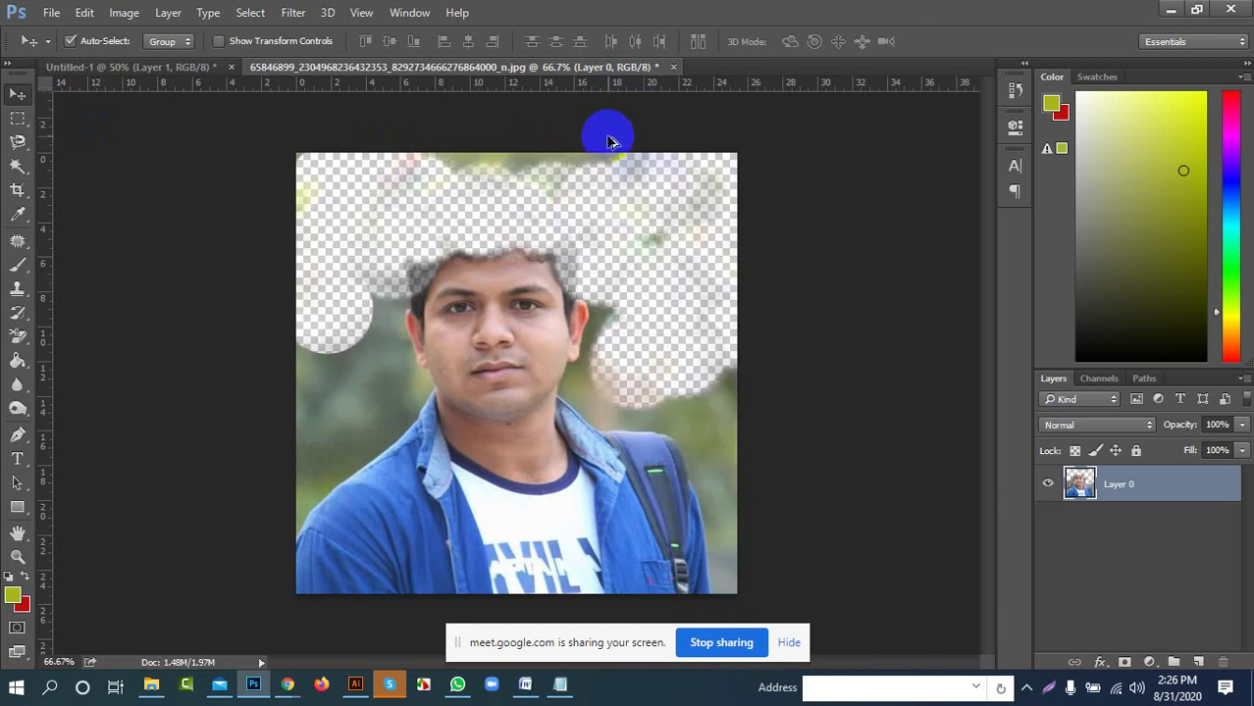
pyautogui.hotkey('ctrl', 'alt', 'z')
pyautogui.hotkey('ctrl', 'alt', 'z')
pyautogui.hotkey('ctrl', 'alt', 'z')
pyautogui.hotkey('ctrl', 'alt', 'z')
pyautogui.hotkey('ctrl', 'alt', 'z')
pyautogui.hotkey('ctrl', 'alt', 'z')
pyautogui.hotkey('ctrl', 'alt', 'z')
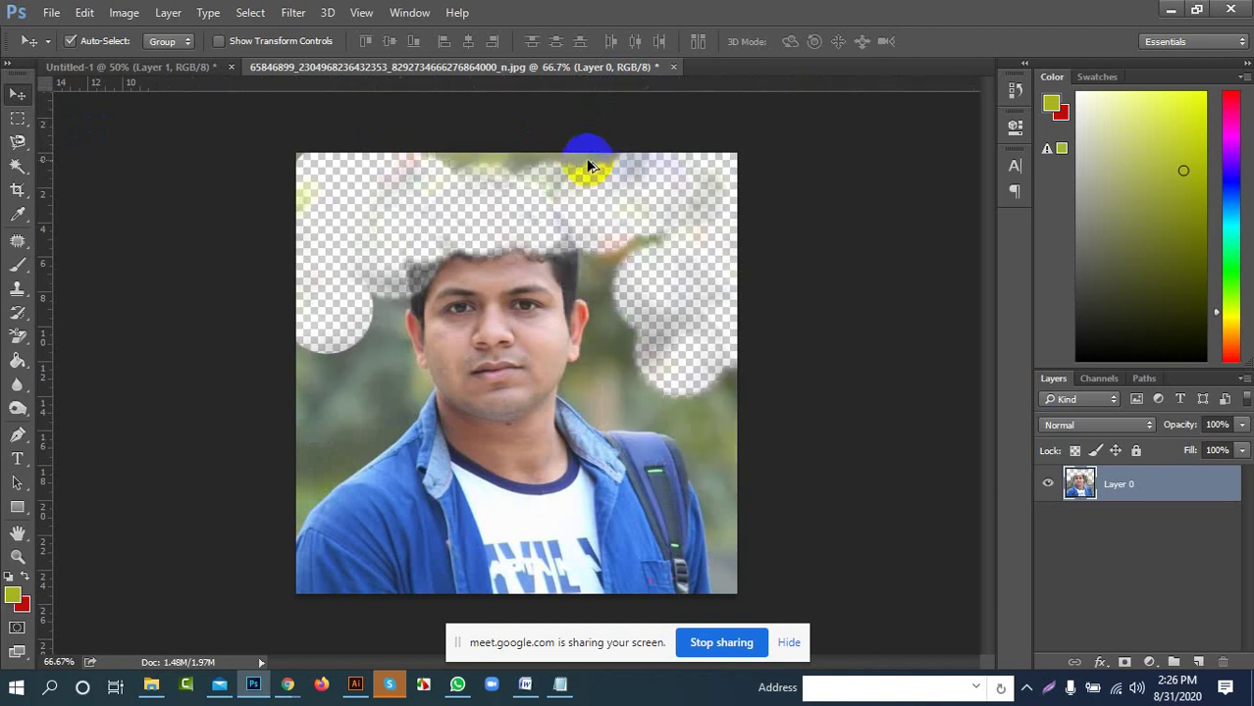
pyautogui.hotkey('ctrl', 'alt', 'z')
pyautogui.hotkey('ctrl', 'alt', 'z')
pyautogui.hotkey('ctrl', 'alt', 'z')
pyautogui.hotkey('ctrl', 'alt', 'z')
pyautogui.hotkey('ctrl', 'alt', 'z')
pyautogui.hotkey('ctrl', 'alt', 'z')
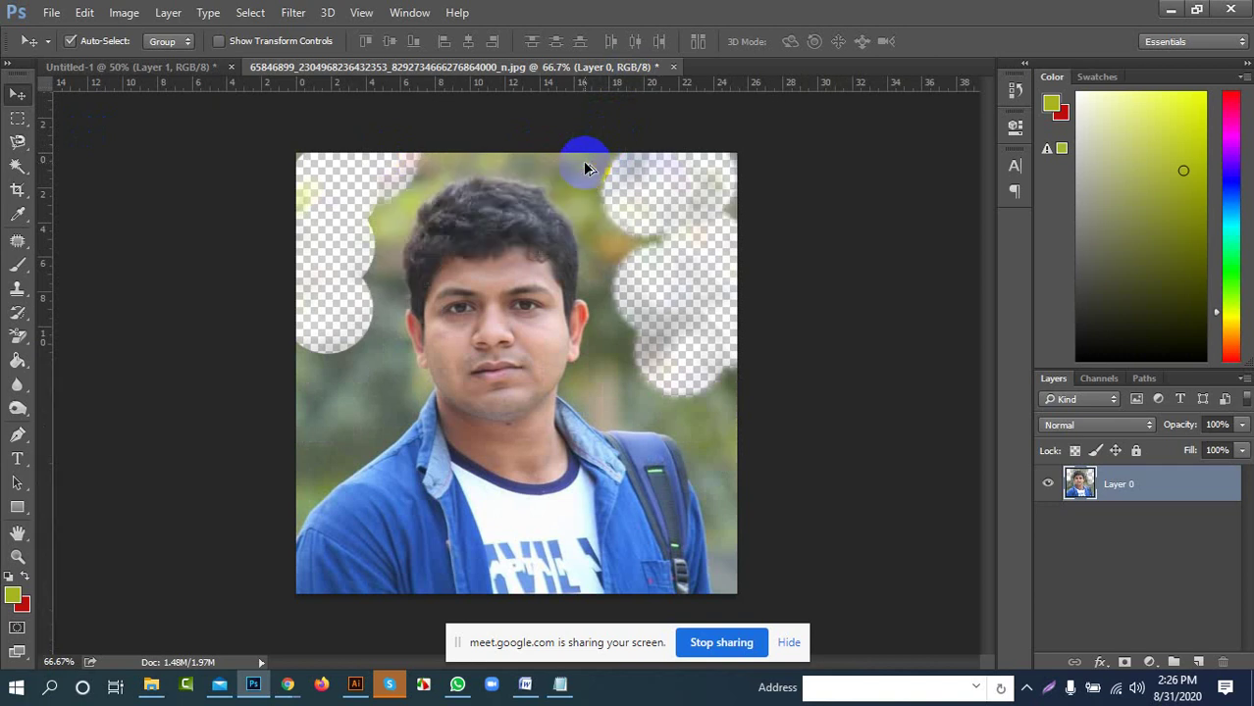
pyautogui.hotkey('ctrl', 'alt', 'z')
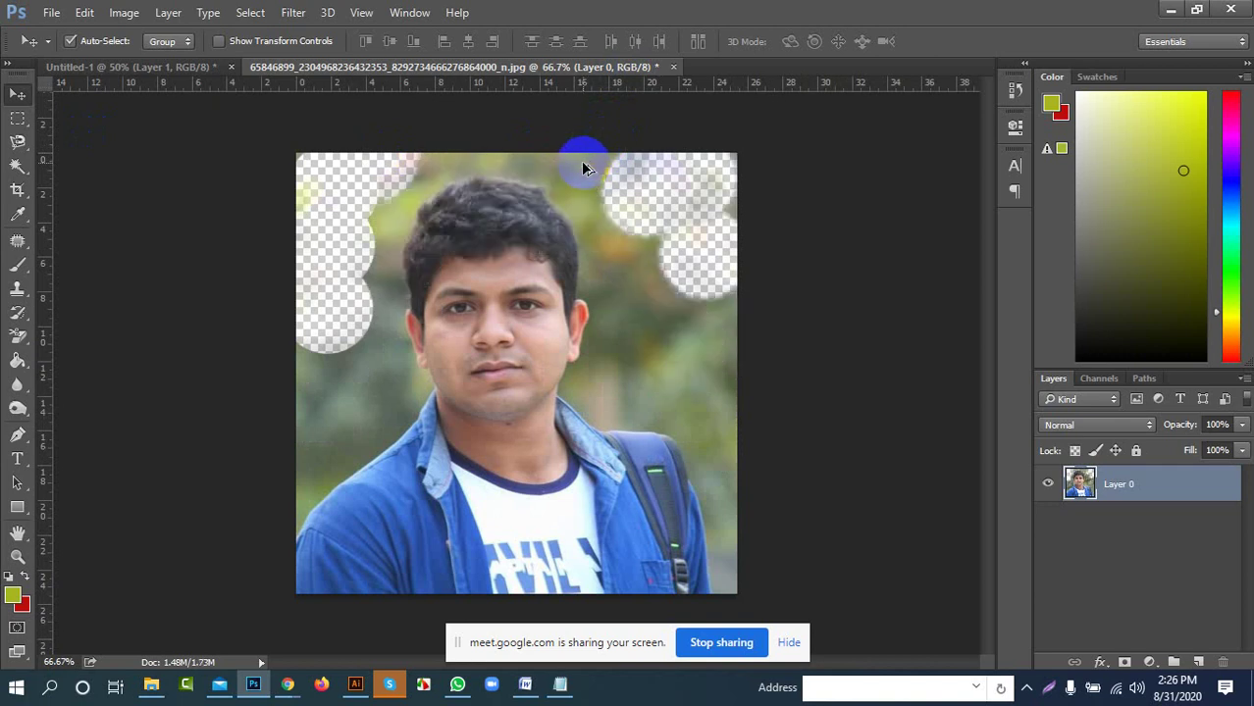
pyautogui.hotkey('ctrl', 'alt', 'z')
pyautogui.hotkey('ctrl', 'alt', 'z')
pyautogui.hotkey('ctrl', 'alt', 'z')
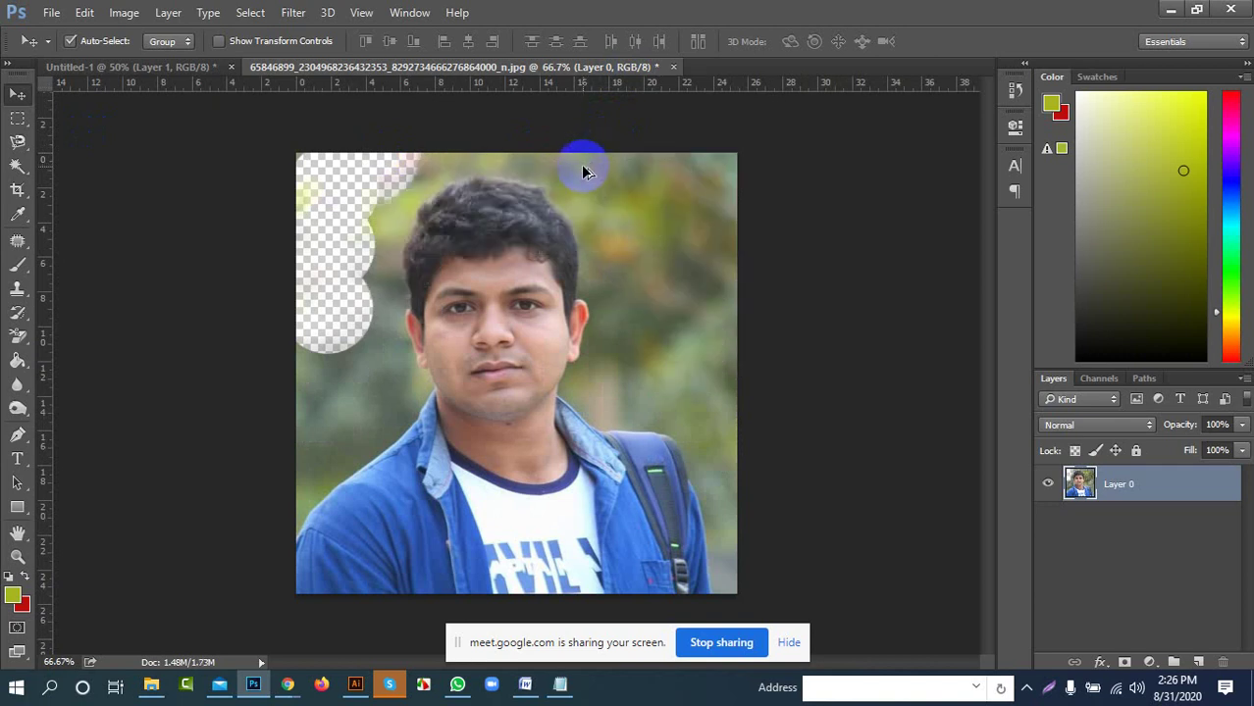
pyautogui.hotkey('ctrl', 'alt', 'z')
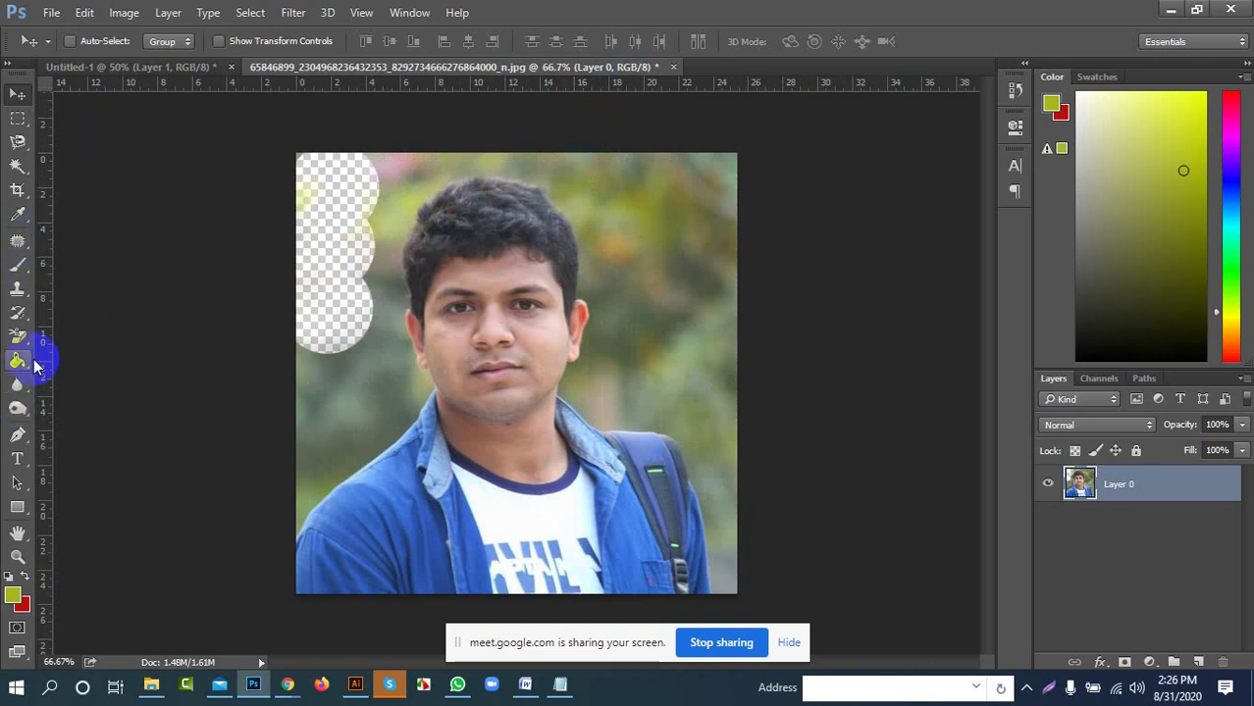
# Erase the background areas left, right and above the head using the Magic Eraser Tool with tolerance 32
pyautogui.click(17, 409)
pyautogui.click(18, 315)
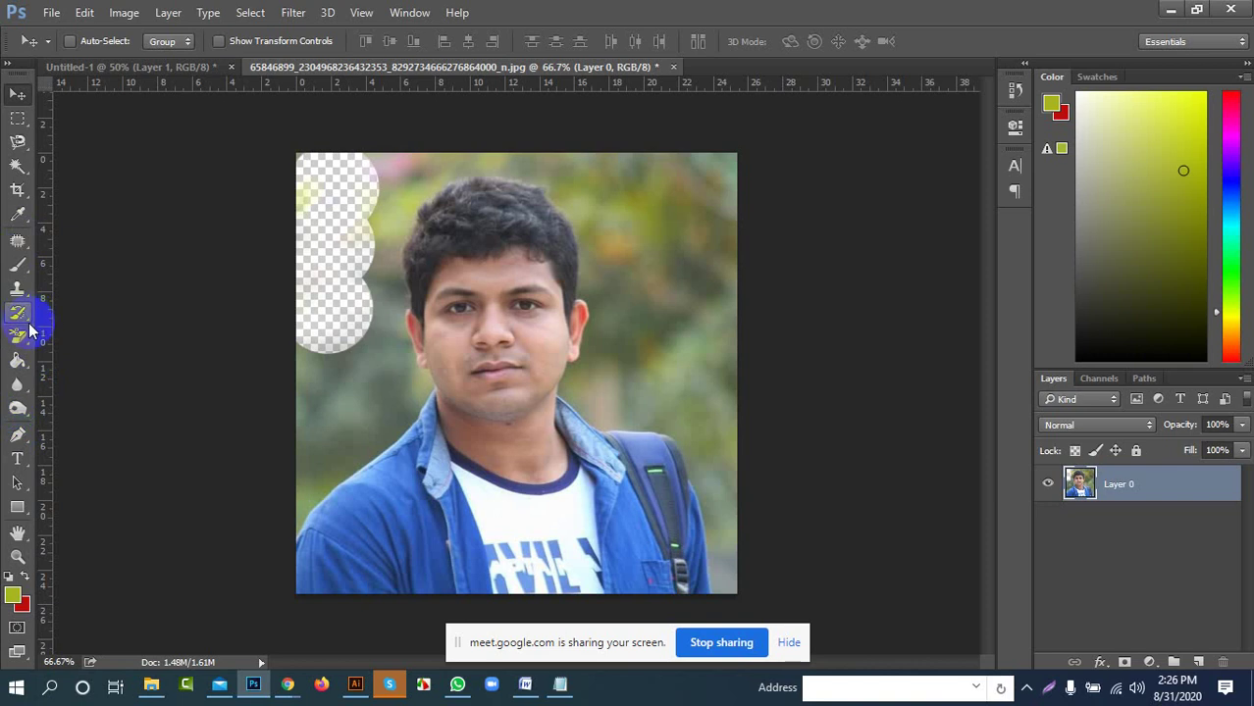
pyautogui.click(19, 336)
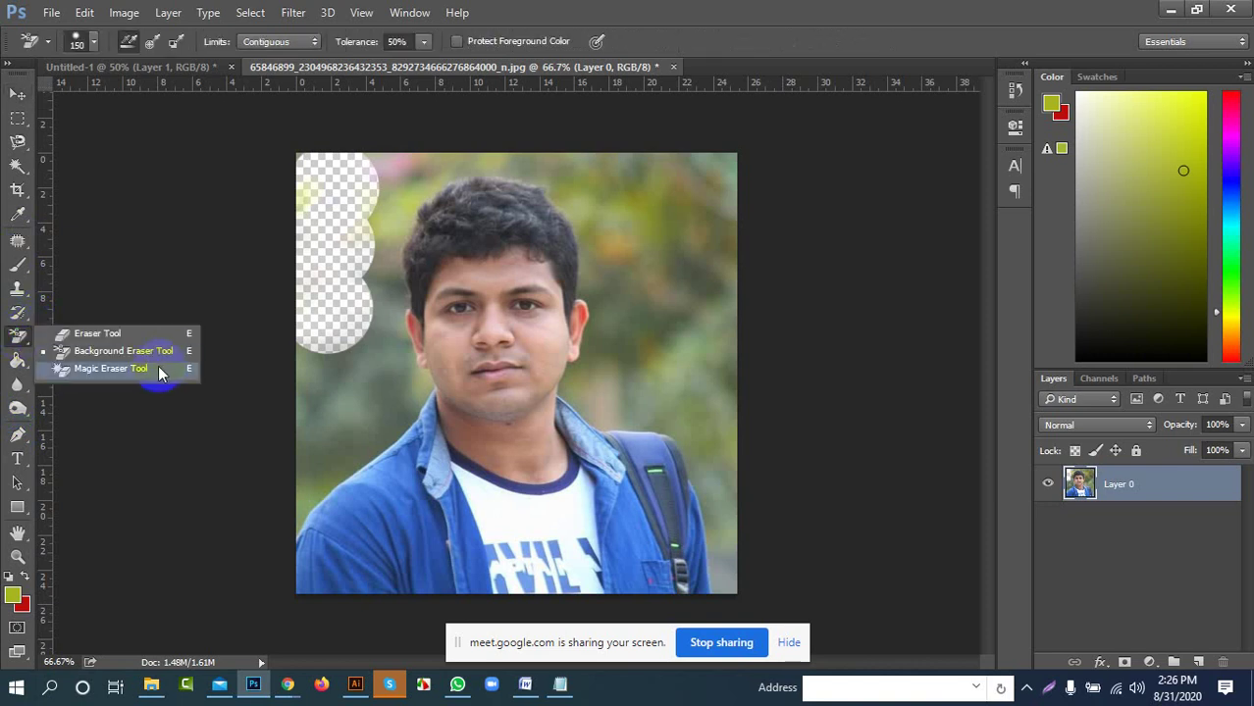
pyautogui.click(122, 368)
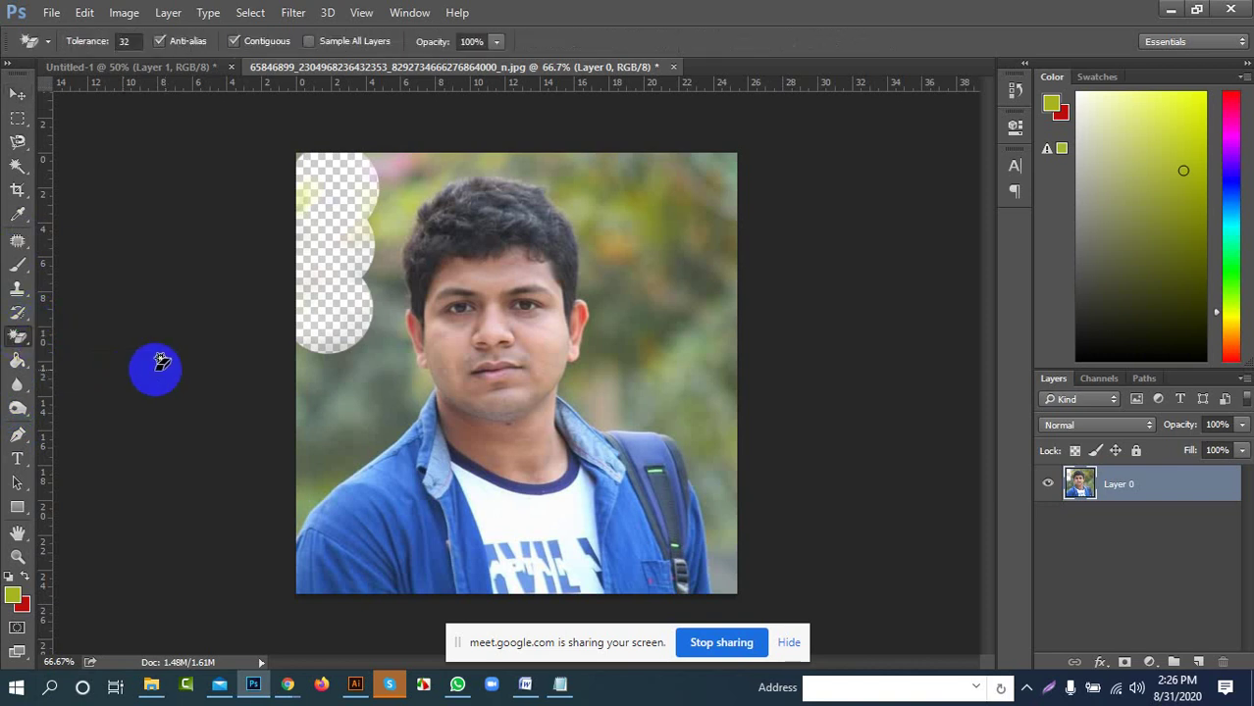
pyautogui.click(332, 389)
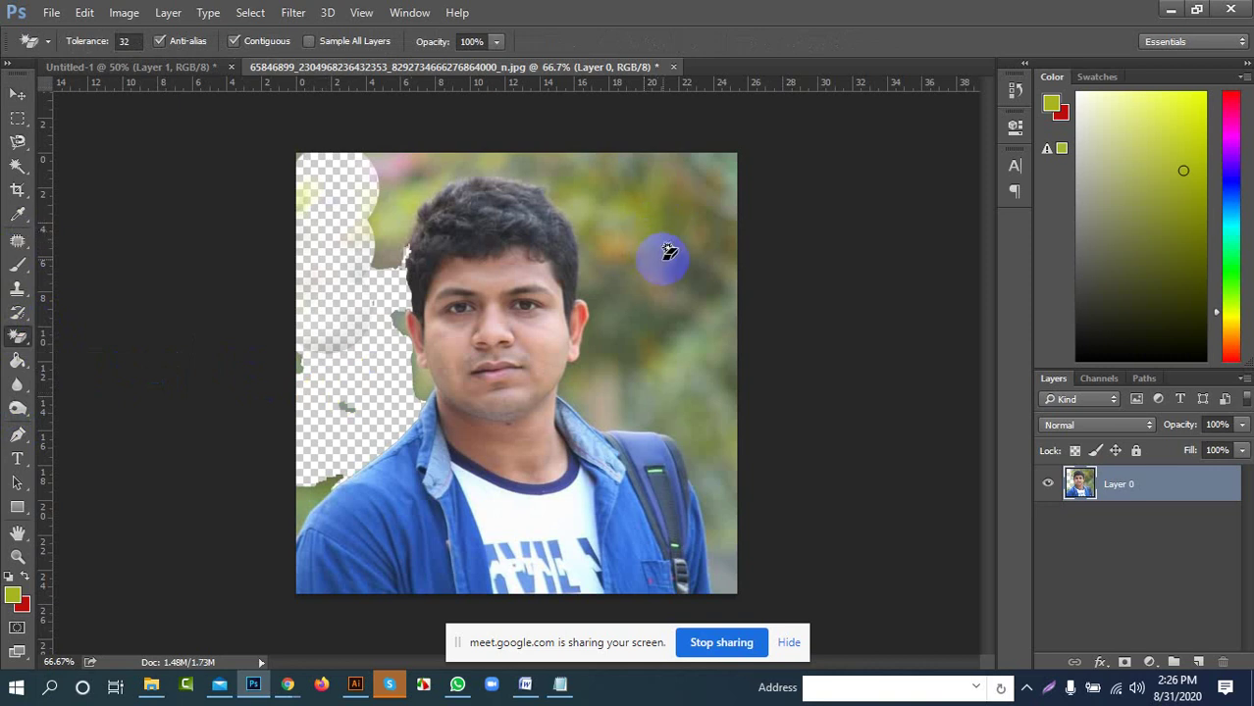
pyautogui.click(670, 255)
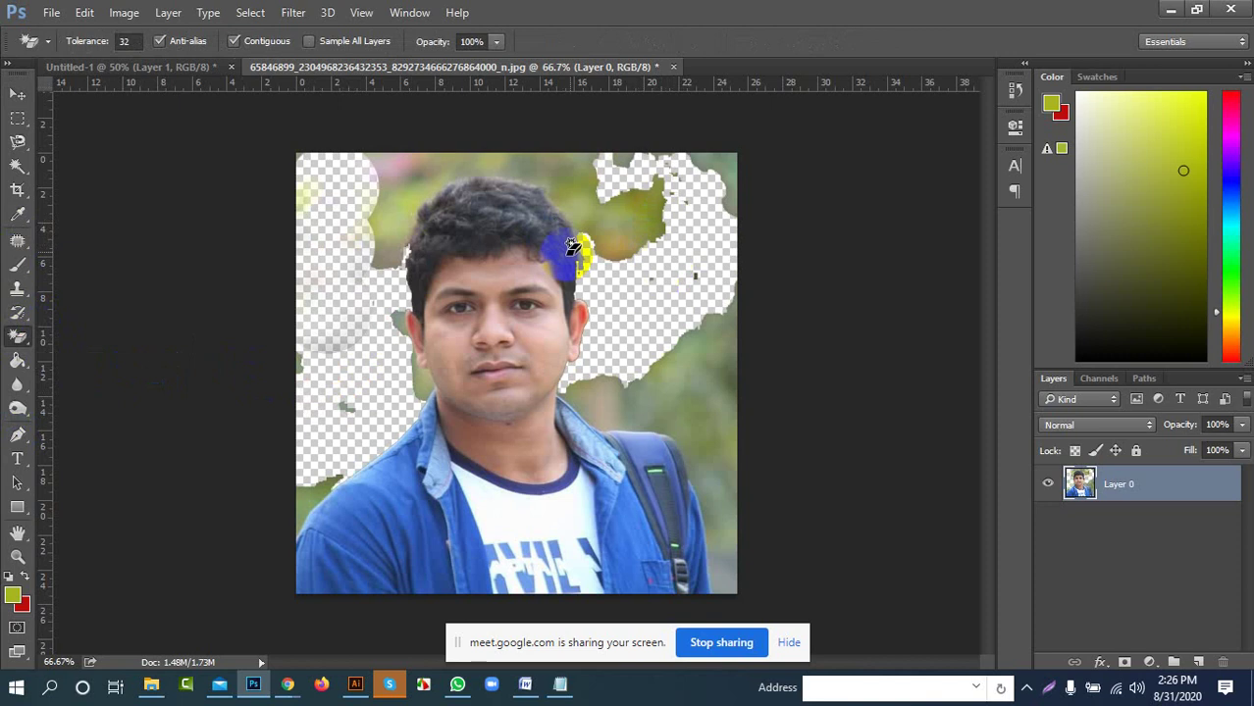
pyautogui.click(499, 168)
pyautogui.click(392, 175)
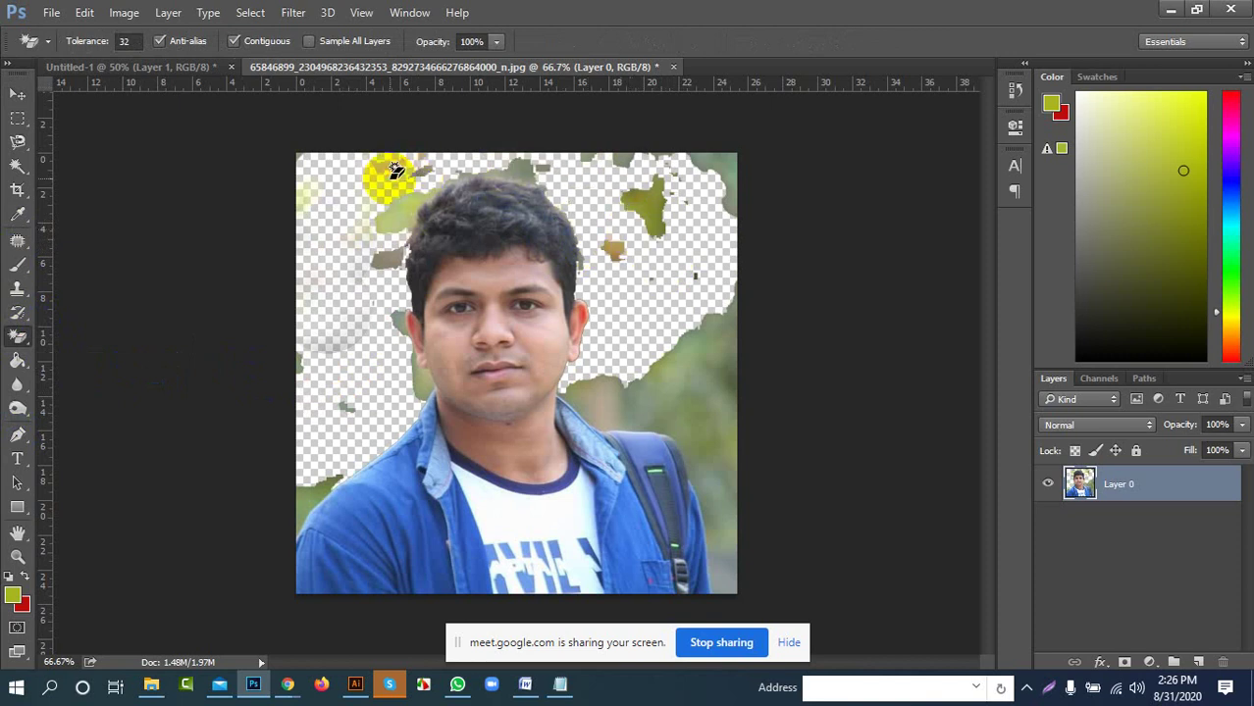
# Remove more background in the upper-right corner, along the right side and above the left shoulder with the Magic Eraser Tool
pyautogui.click(523, 176)
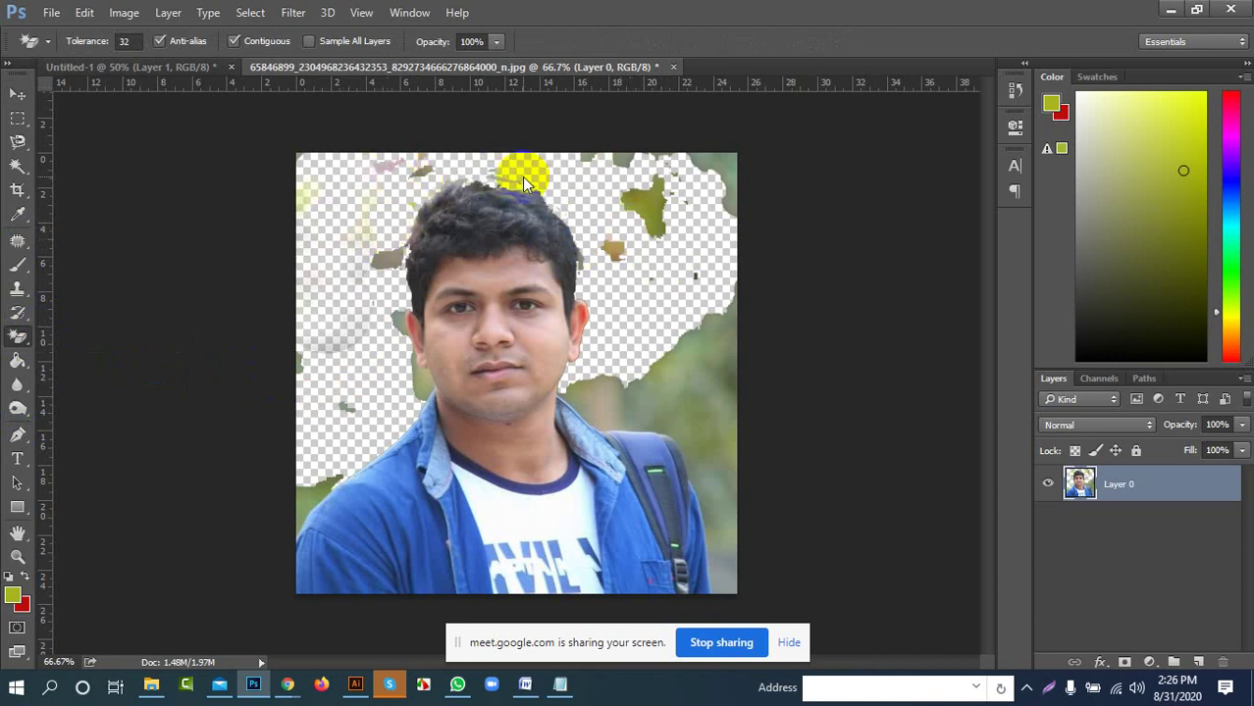
pyautogui.click(539, 178)
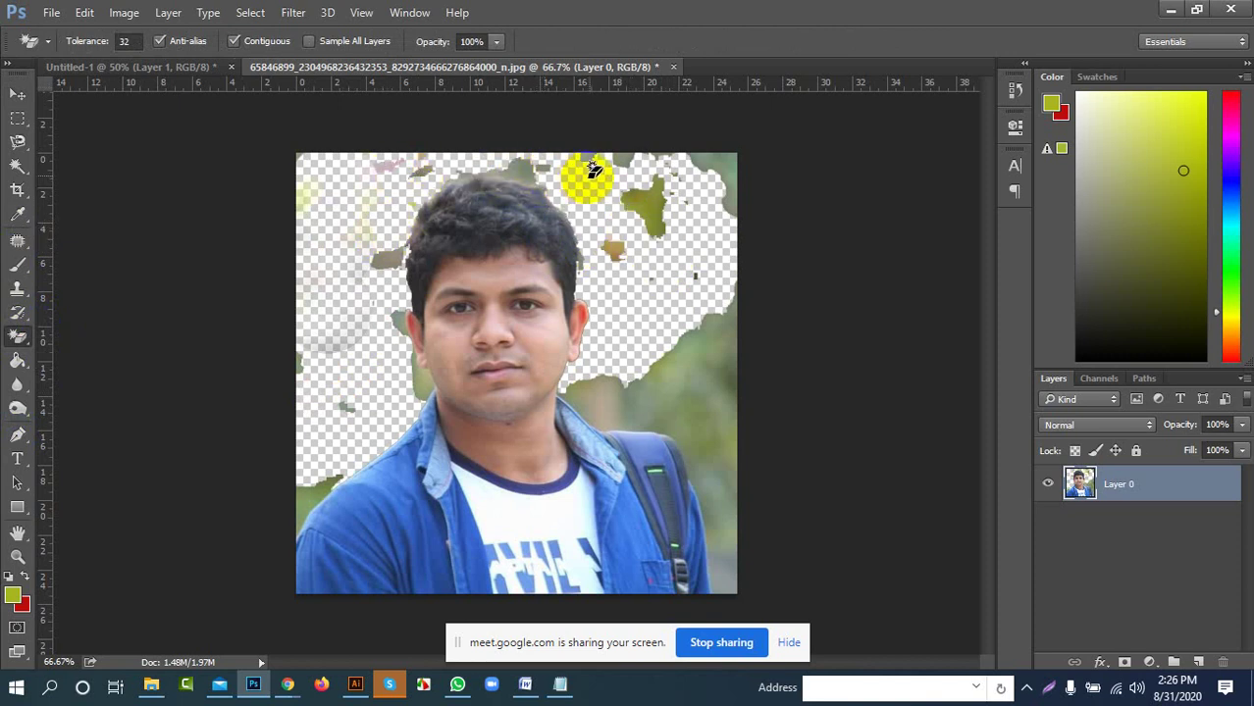
pyautogui.click(657, 155)
pyautogui.click(718, 164)
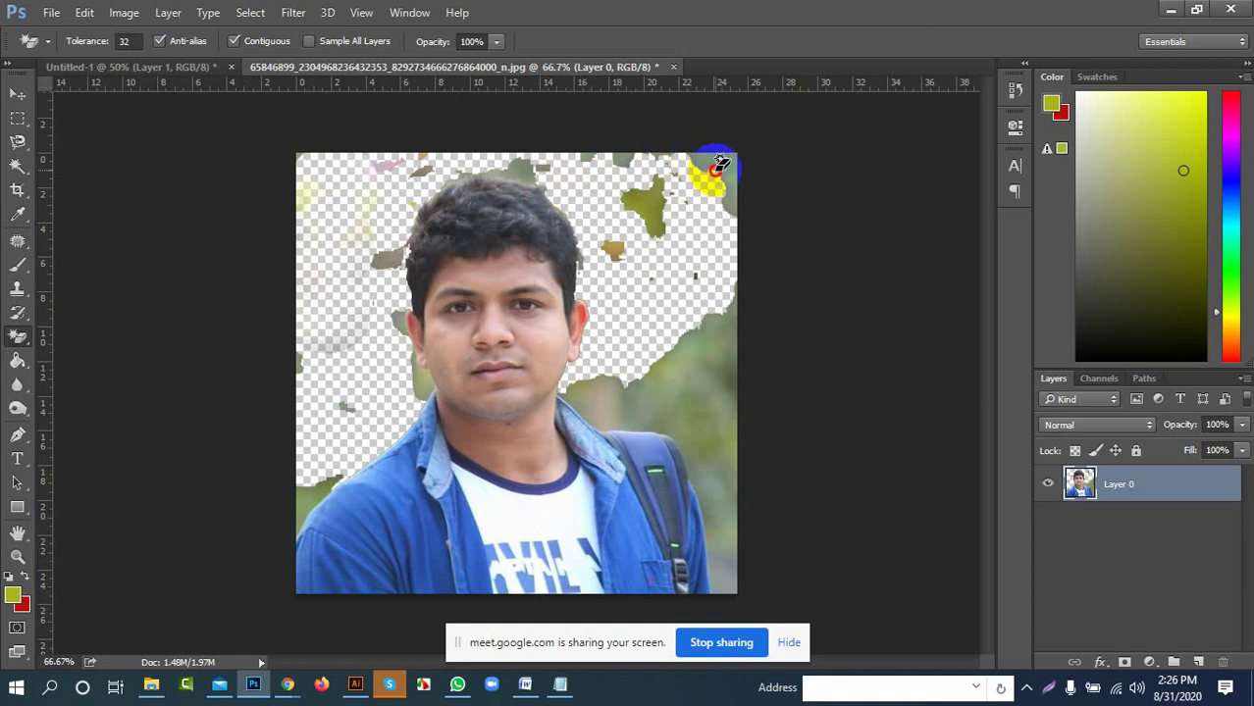
pyautogui.click(679, 359)
pyautogui.click(307, 496)
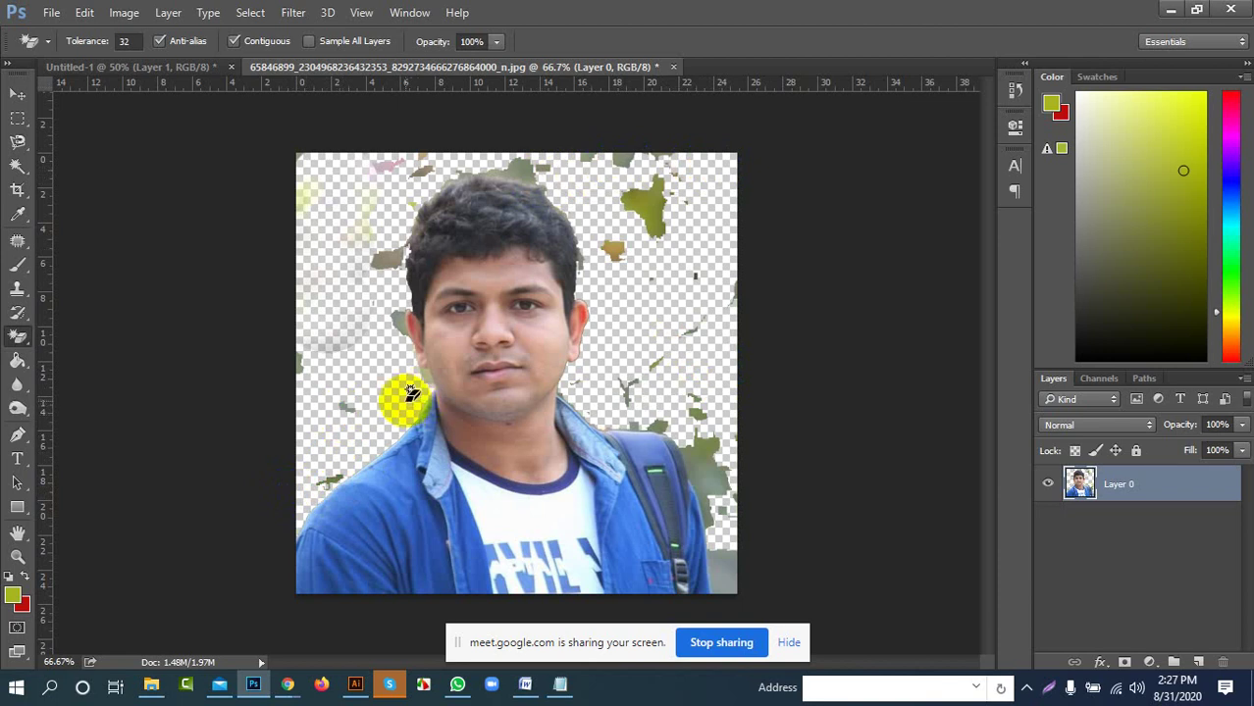
pyautogui.click(728, 473)
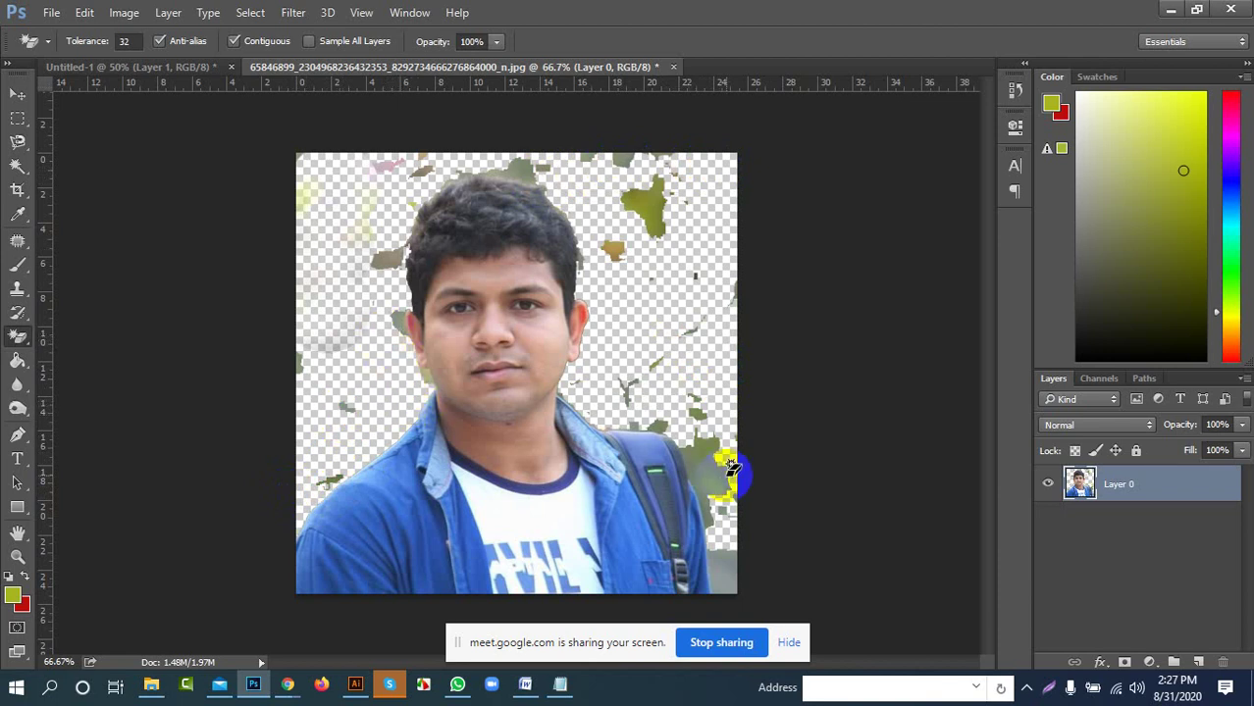
# Erase the leftover background patches at the upper right, beside the backpack and above the hair with the Magic Eraser Tool
pyautogui.click(650, 208)
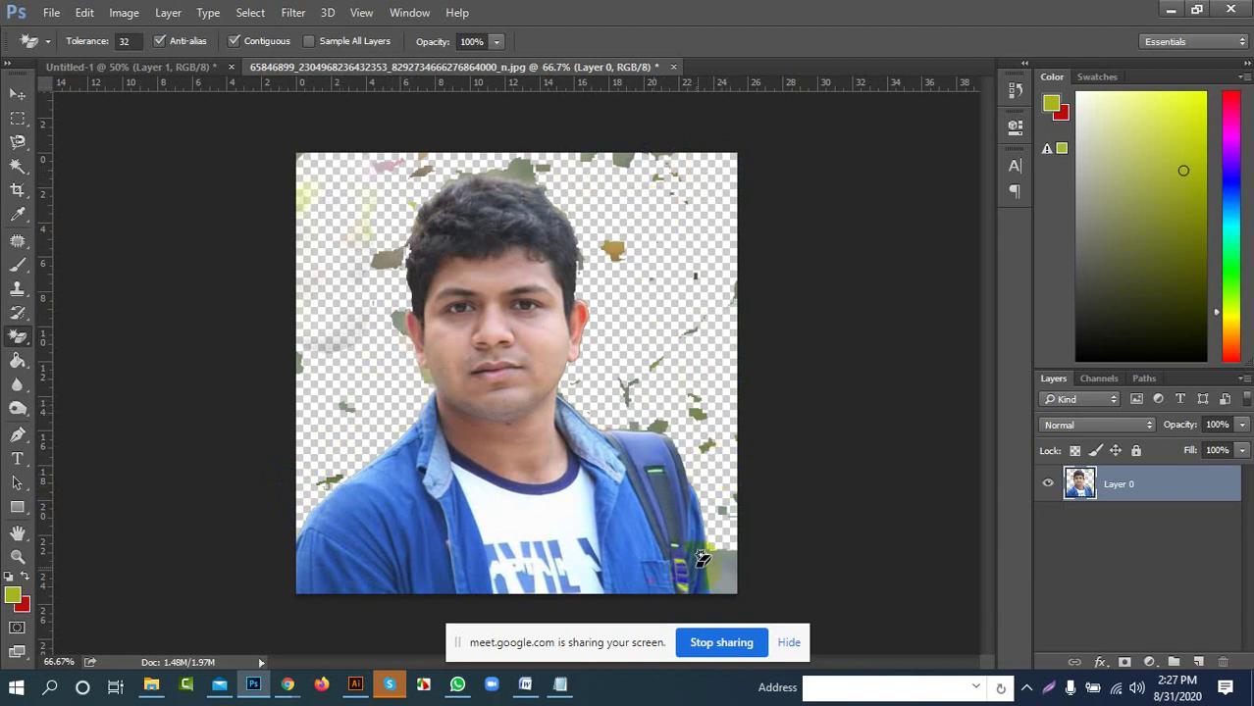
pyautogui.click(527, 179)
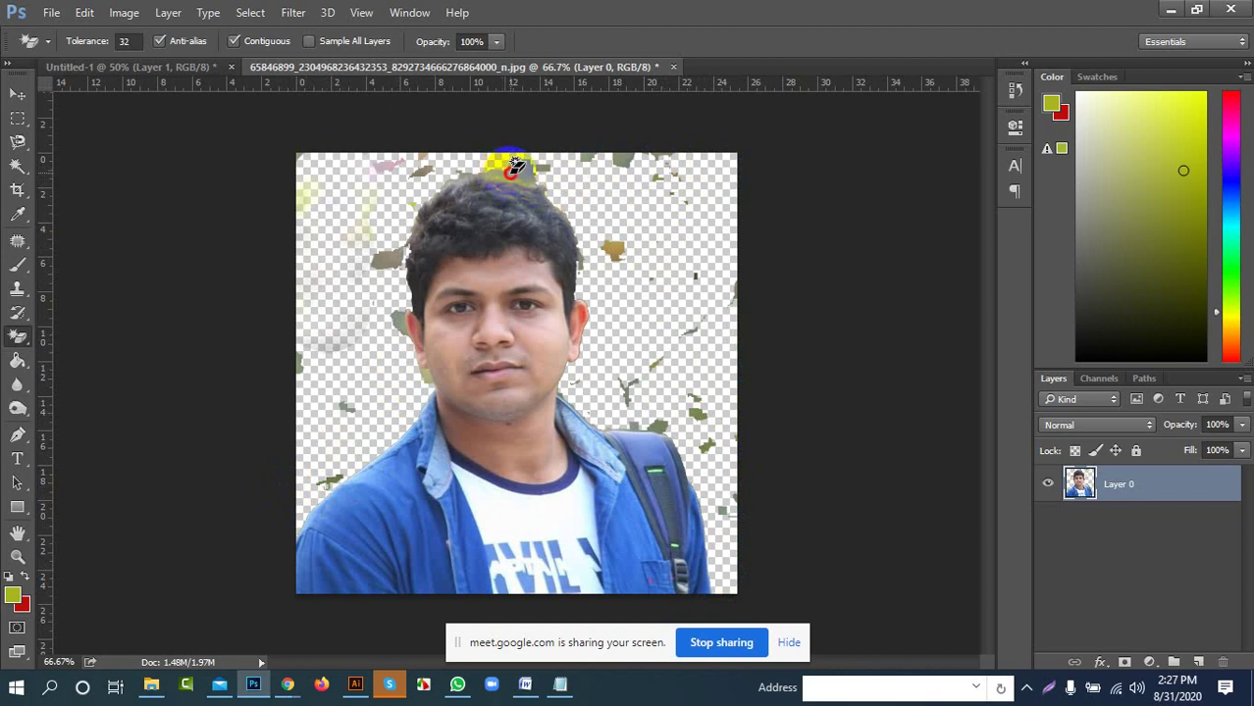
pyautogui.click(404, 257)
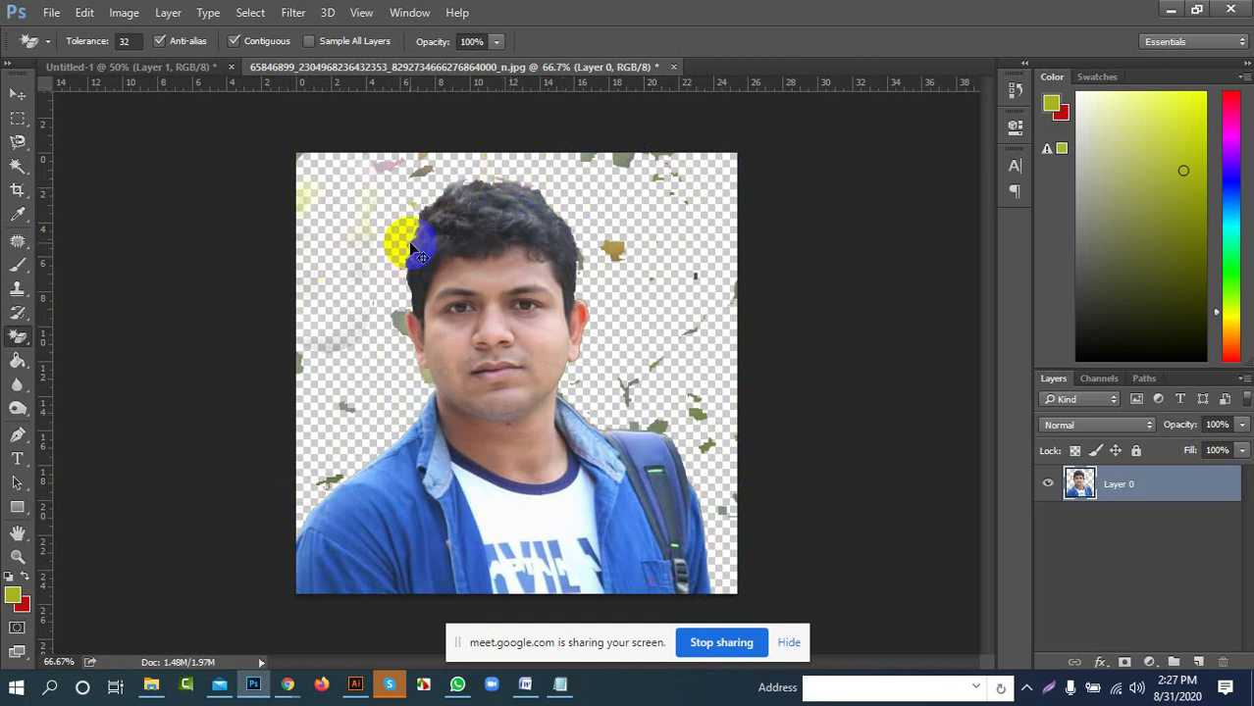
pyautogui.hotkey('ctrl', 'z')
pyautogui.click(634, 139)
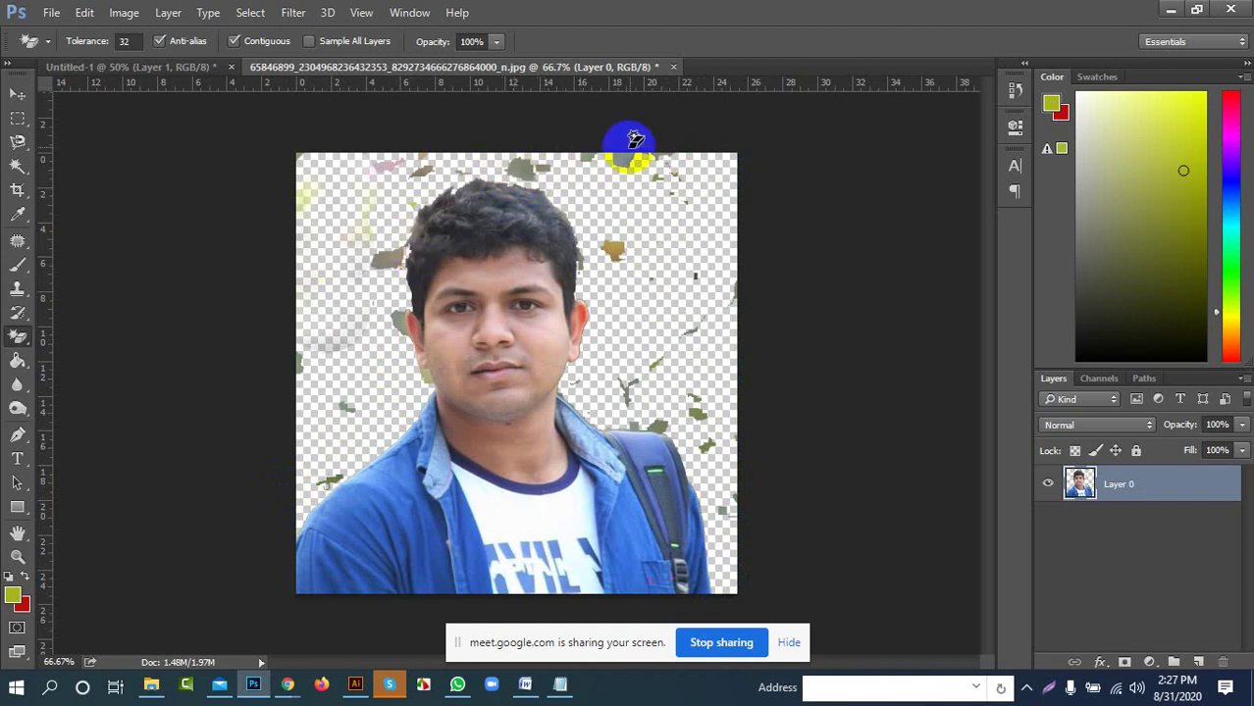
pyautogui.click(509, 173)
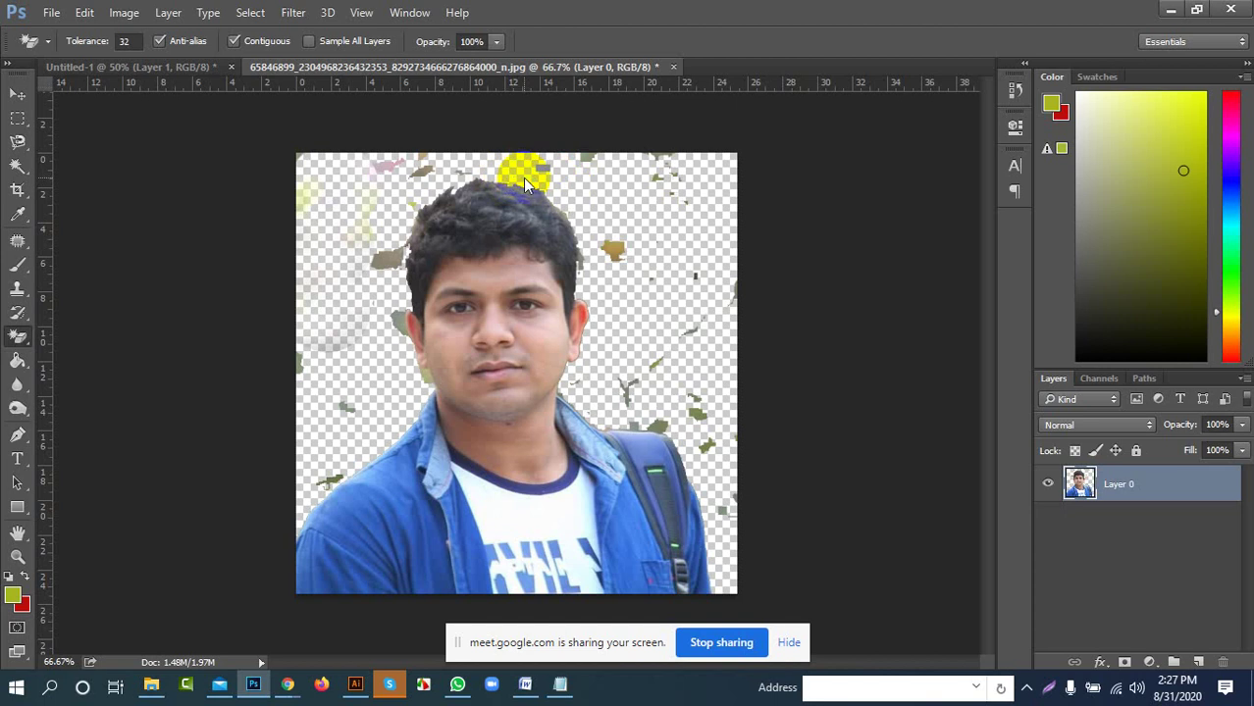
# Erase the remaining background fragments to the right, above and left of the head using the Eraser Tool at size 175
pyautogui.click(29, 319)
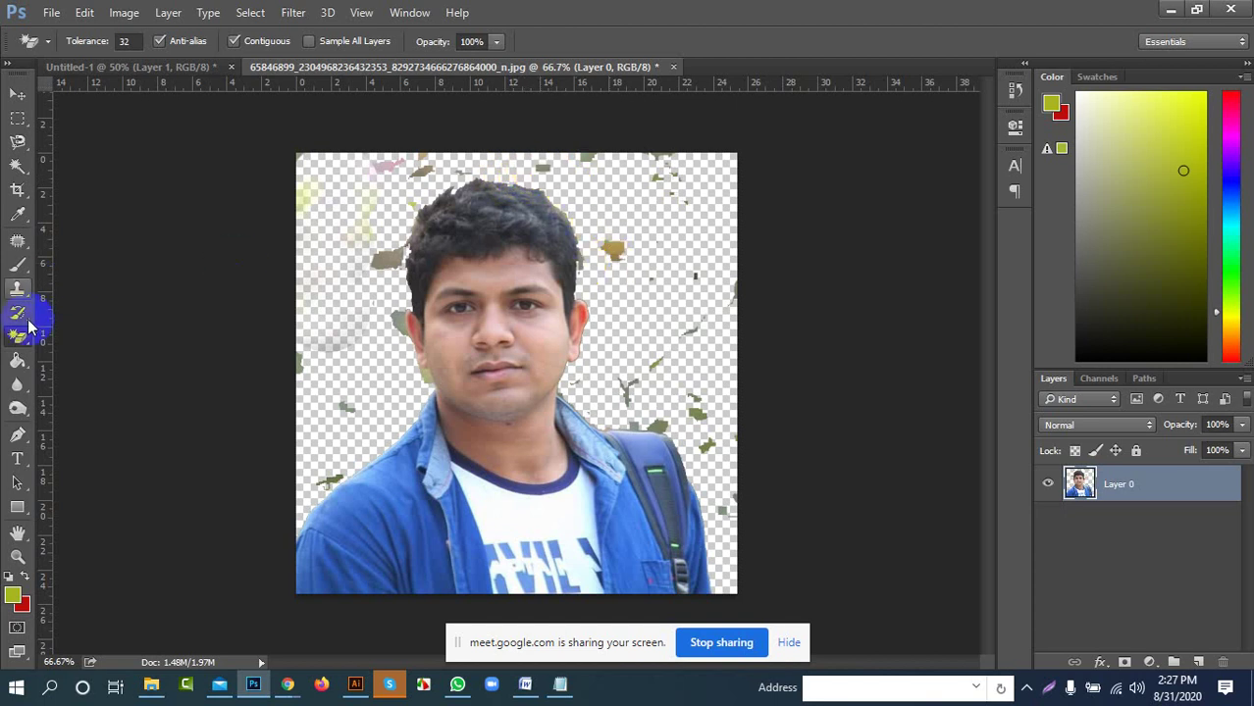
pyautogui.rightClick(18, 337)
pyautogui.click(89, 332)
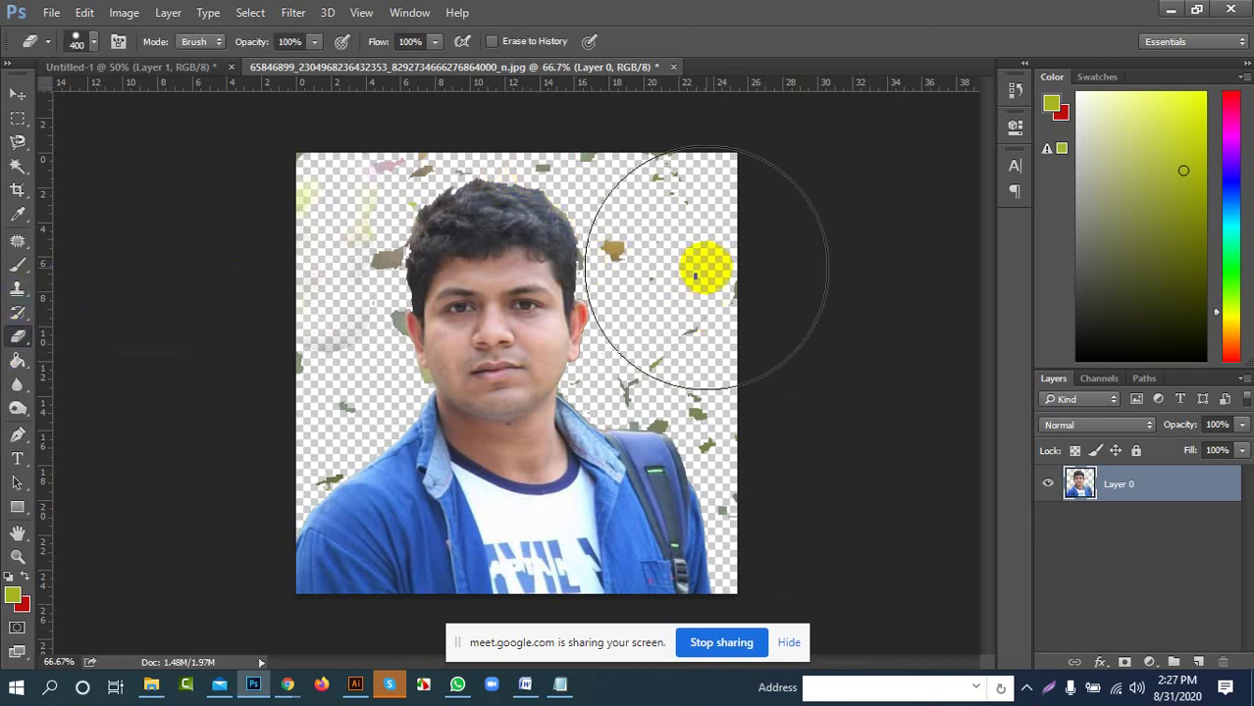
pyautogui.press('[')
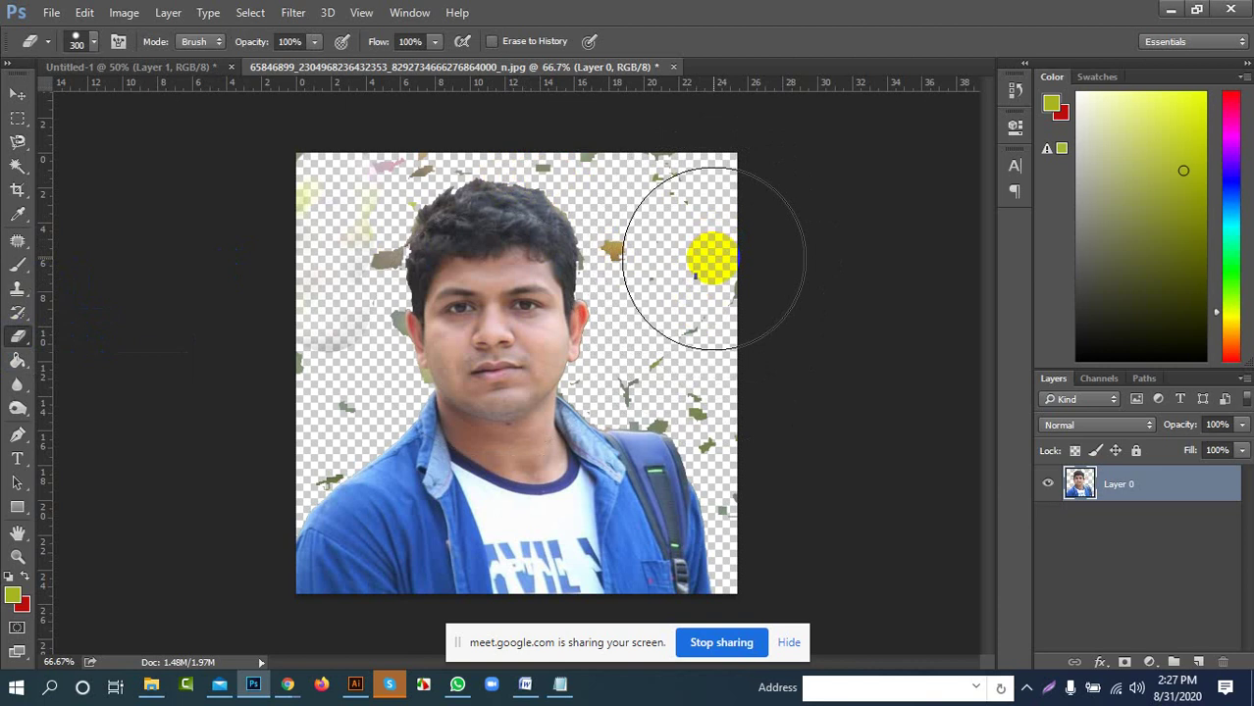
pyautogui.press('[')
pyautogui.press('[')
pyautogui.press('[')
pyautogui.moveTo(672, 252)
pyautogui.mouseDown()
pyautogui.moveTo(634, 252)
pyautogui.moveTo(665, 291)
pyautogui.moveTo(671, 376)
pyautogui.moveTo(657, 371)
pyautogui.moveTo(716, 410)
pyautogui.moveTo(713, 276)
pyautogui.mouseUp()
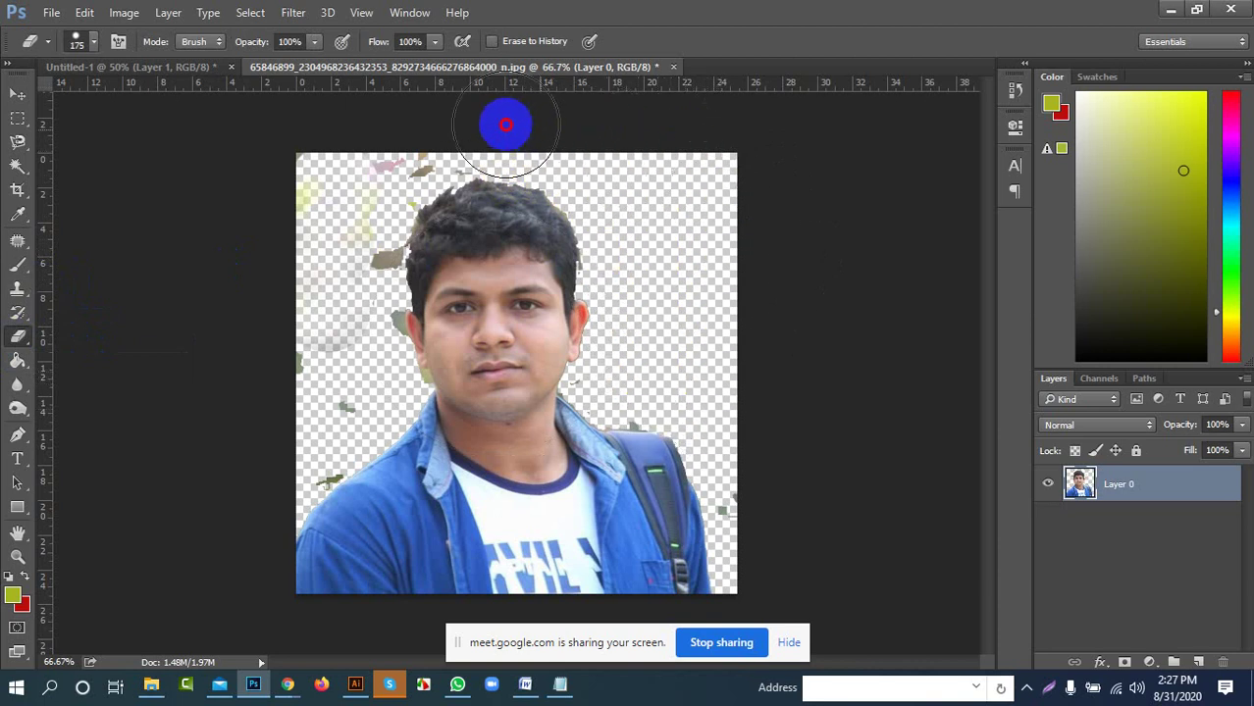
pyautogui.moveTo(433, 126)
pyautogui.mouseDown()
pyautogui.moveTo(347, 182)
pyautogui.moveTo(352, 347)
pyautogui.moveTo(383, 407)
pyautogui.moveTo(413, 389)
pyautogui.mouseUp()
# Erase the small leftover fragments beside the neck, above the backpack and near the jacket shoulder using an eraser size of 20
pyautogui.press('[')
pyautogui.press('[')
pyautogui.press('[')
pyautogui.press('[')
pyautogui.press('[')
pyautogui.press('[')
pyautogui.press('[')
pyautogui.press('[')
pyautogui.press('[')
pyautogui.press('[')
pyautogui.press('[')
pyautogui.press('[')
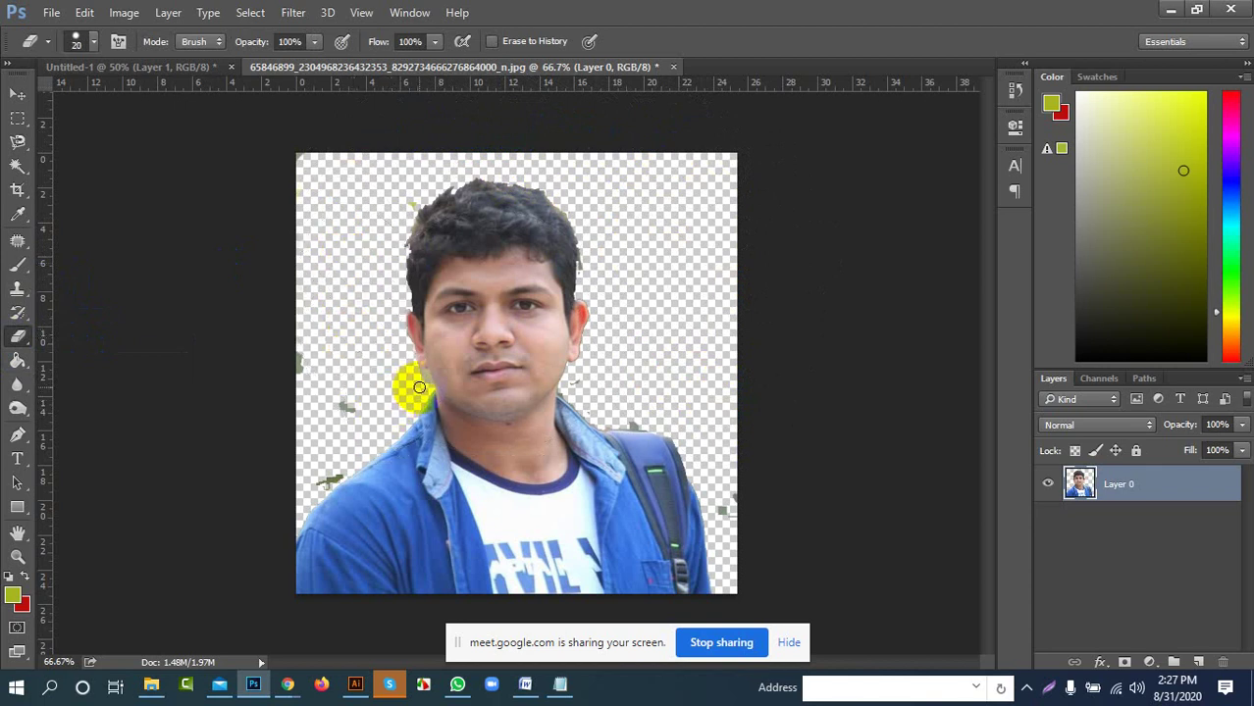
pyautogui.scroll(5, 419, 385)
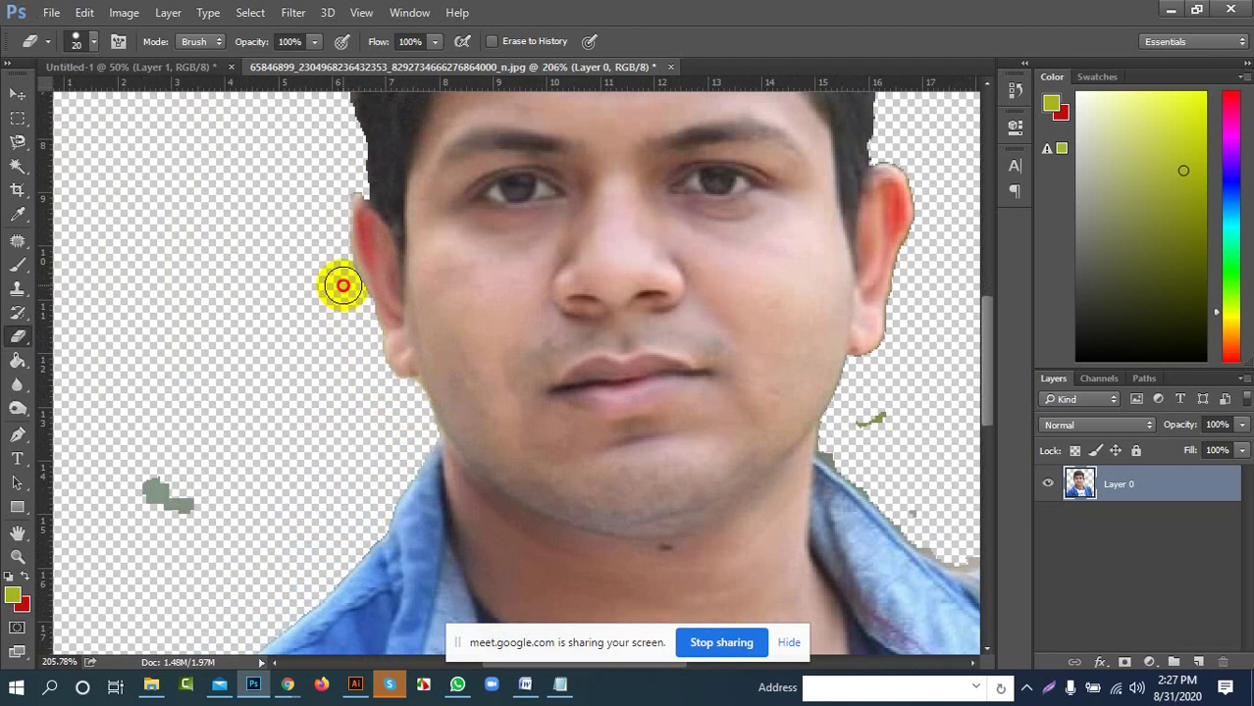
pyautogui.scroll(-5, 272, 364)
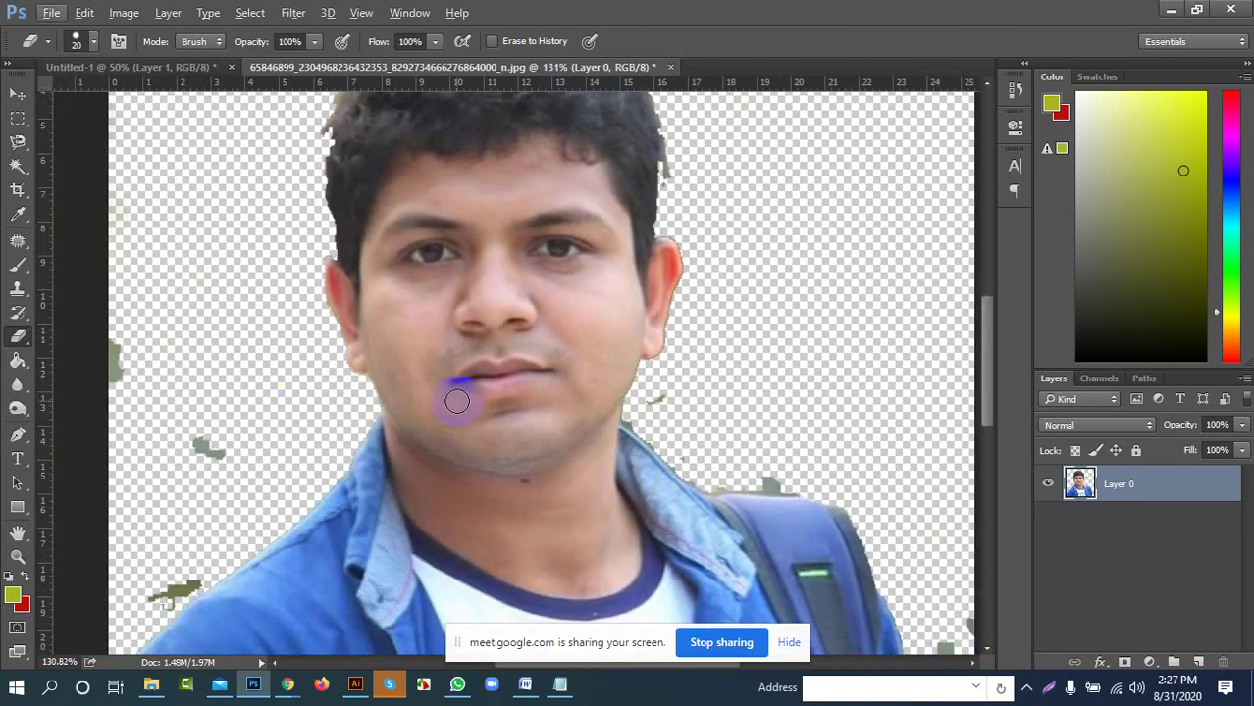
pyautogui.click(664, 411)
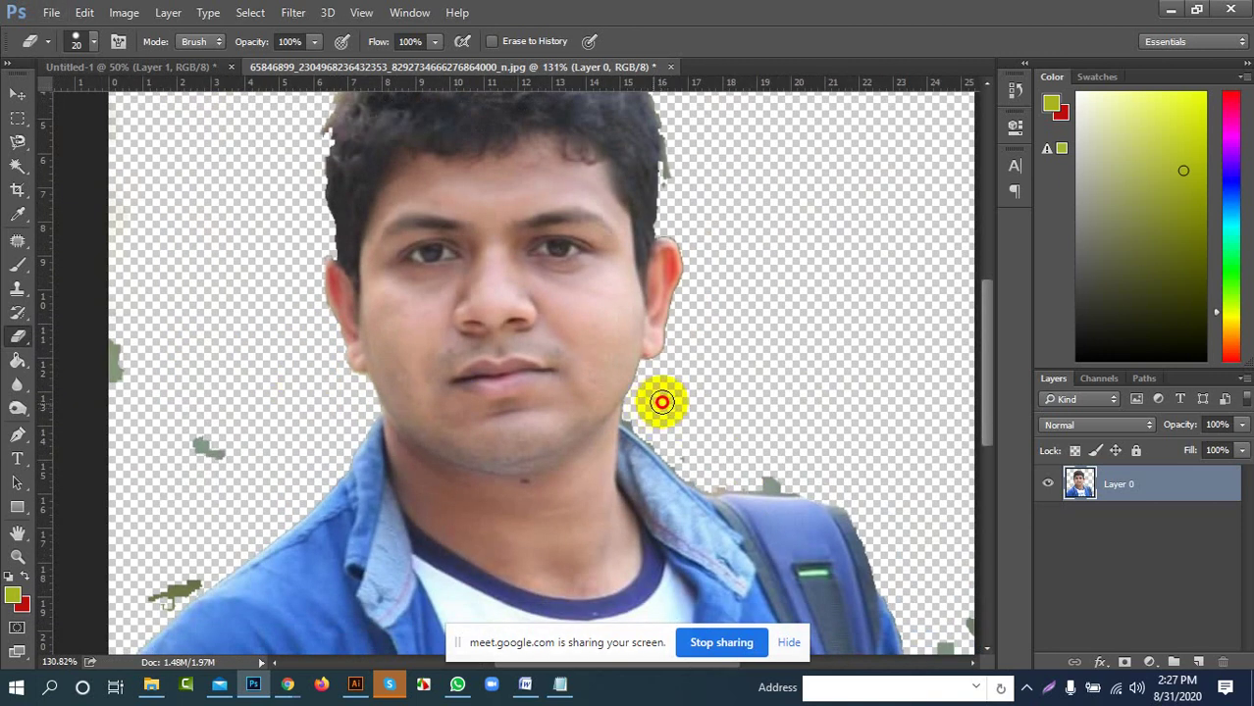
pyautogui.click(787, 483)
pyautogui.moveTo(787, 484)
pyautogui.mouseDown()
pyautogui.moveTo(693, 475)
pyautogui.moveTo(647, 429)
pyautogui.mouseUp()
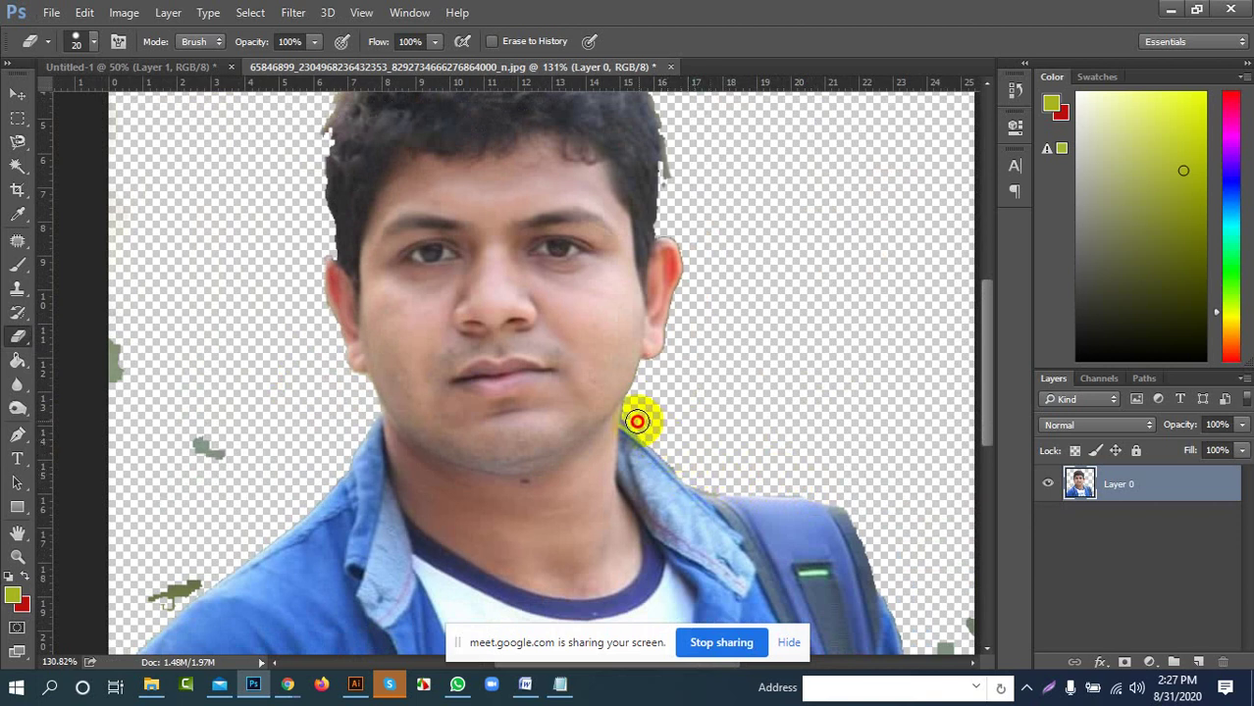
pyautogui.moveTo(182, 419)
pyautogui.mouseDown()
pyautogui.moveTo(221, 448)
pyautogui.moveTo(191, 440)
pyautogui.moveTo(226, 432)
pyautogui.moveTo(271, 380)
pyautogui.moveTo(266, 338)
pyautogui.moveTo(284, 387)
pyautogui.moveTo(341, 456)
pyautogui.moveTo(302, 498)
pyautogui.mouseUp()
# Erase the last fragments beside the backpack and along the hair outline, and activate the Move Tool
pyautogui.scroll(-1, 256, 424)
pyautogui.scroll(-5, 256, 424)
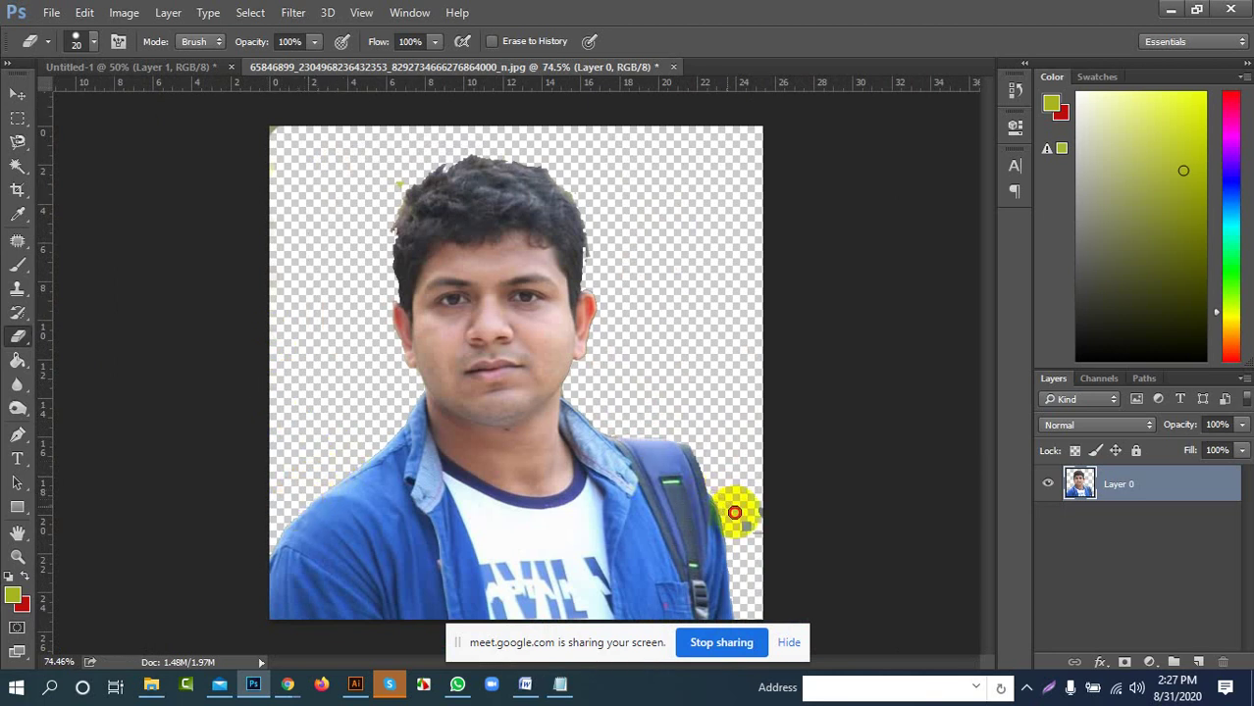
pyautogui.click(763, 512)
pyautogui.moveTo(411, 216)
pyautogui.mouseDown()
pyautogui.moveTo(389, 225)
pyautogui.moveTo(401, 162)
pyautogui.moveTo(394, 182)
pyautogui.moveTo(429, 165)
pyautogui.moveTo(618, 218)
pyautogui.moveTo(588, 248)
pyautogui.moveTo(594, 221)
pyautogui.moveTo(560, 167)
pyautogui.moveTo(530, 162)
pyautogui.moveTo(542, 165)
pyautogui.mouseUp()
pyautogui.click(16, 94)
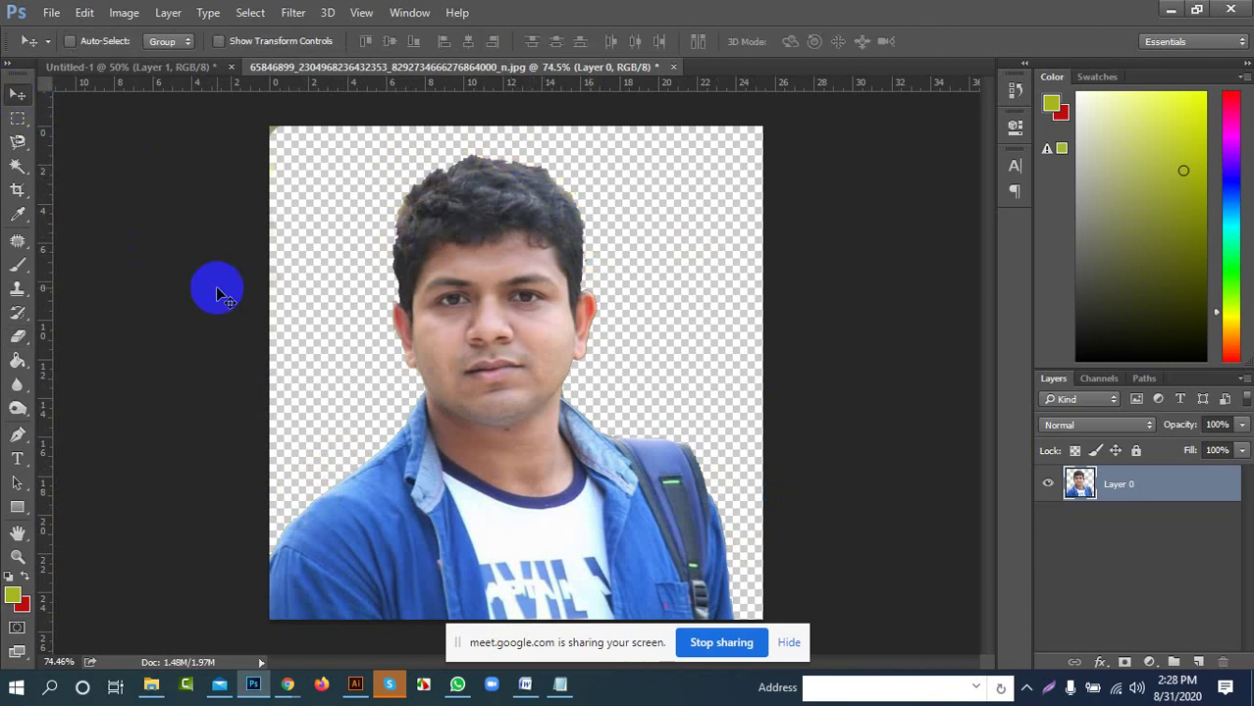
# Move the cut-out portrait around its transparent canvas and close the photo document
pyautogui.moveTo(486, 414)
pyautogui.mouseDown()
pyautogui.moveTo(666, 348)
pyautogui.moveTo(492, 415)
pyautogui.moveTo(569, 461)
pyautogui.moveTo(698, 377)
pyautogui.moveTo(515, 447)
pyautogui.moveTo(602, 400)
pyautogui.moveTo(571, 388)
pyautogui.mouseUp()
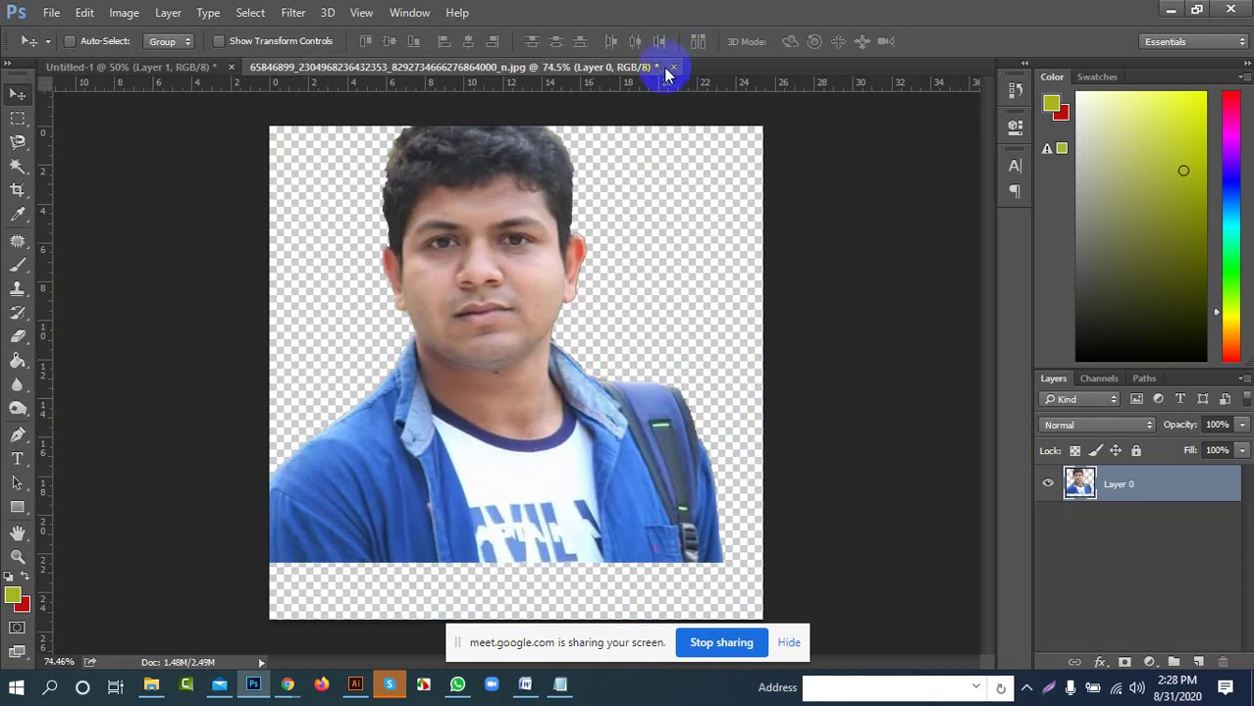
pyautogui.click(672, 68)
pyautogui.click(627, 286)
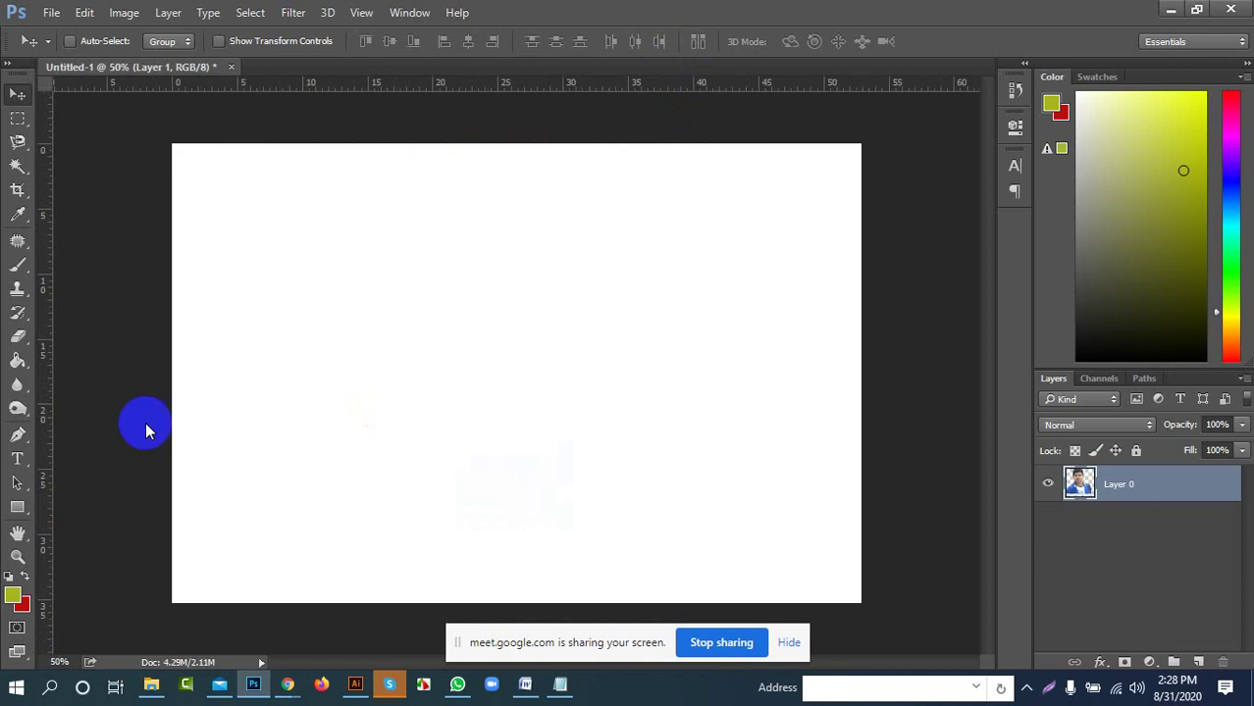
pyautogui.moveTo(18, 336)
pyautogui.mouseDown()
pyautogui.moveTo(85, 331)
pyautogui.moveTo(27, 322)
pyautogui.moveTo(108, 310)
pyautogui.moveTo(50, 355)
pyautogui.moveTo(13, 354)
pyautogui.moveTo(14, 341)
pyautogui.moveTo(59, 350)
pyautogui.moveTo(174, 300)
pyautogui.moveTo(20, 359)
pyautogui.moveTo(116, 374)
pyautogui.moveTo(111, 359)
pyautogui.moveTo(16, 381)
pyautogui.moveTo(50, 405)
pyautogui.moveTo(124, 390)
pyautogui.moveTo(83, 428)
pyautogui.moveTo(8, 142)
pyautogui.mouseUp()
pyautogui.click(15, 389)
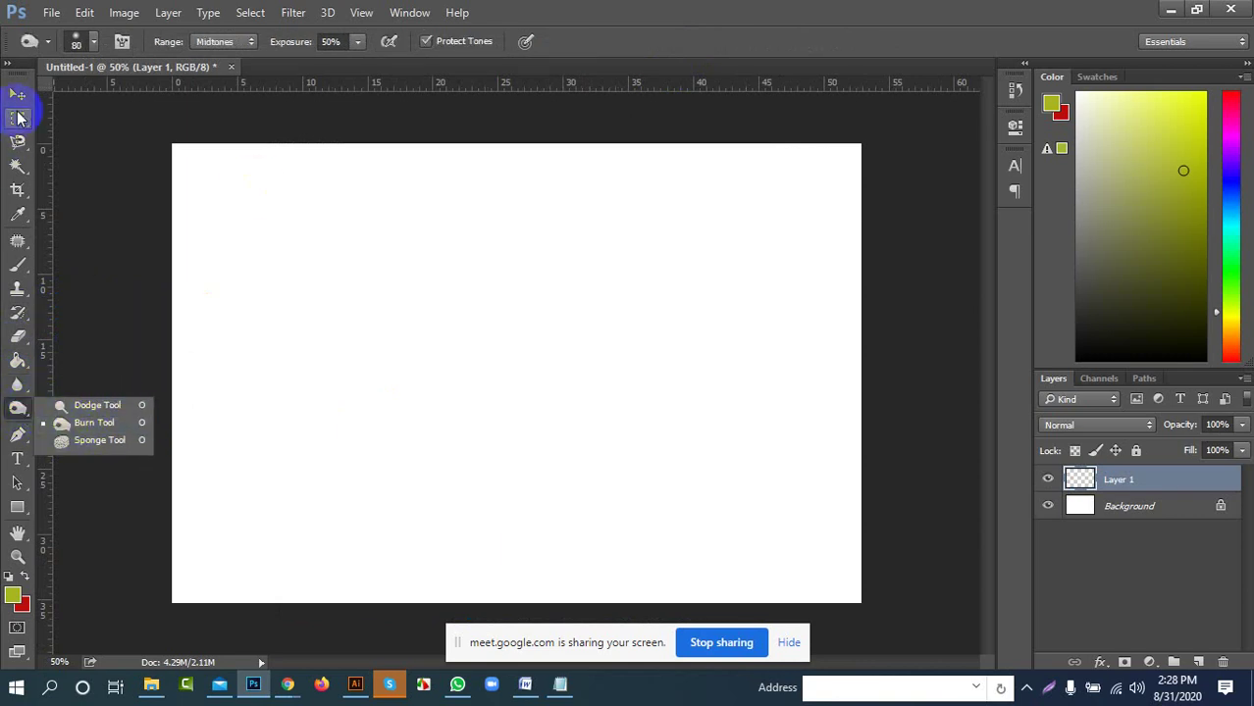
pyautogui.click(17, 93)
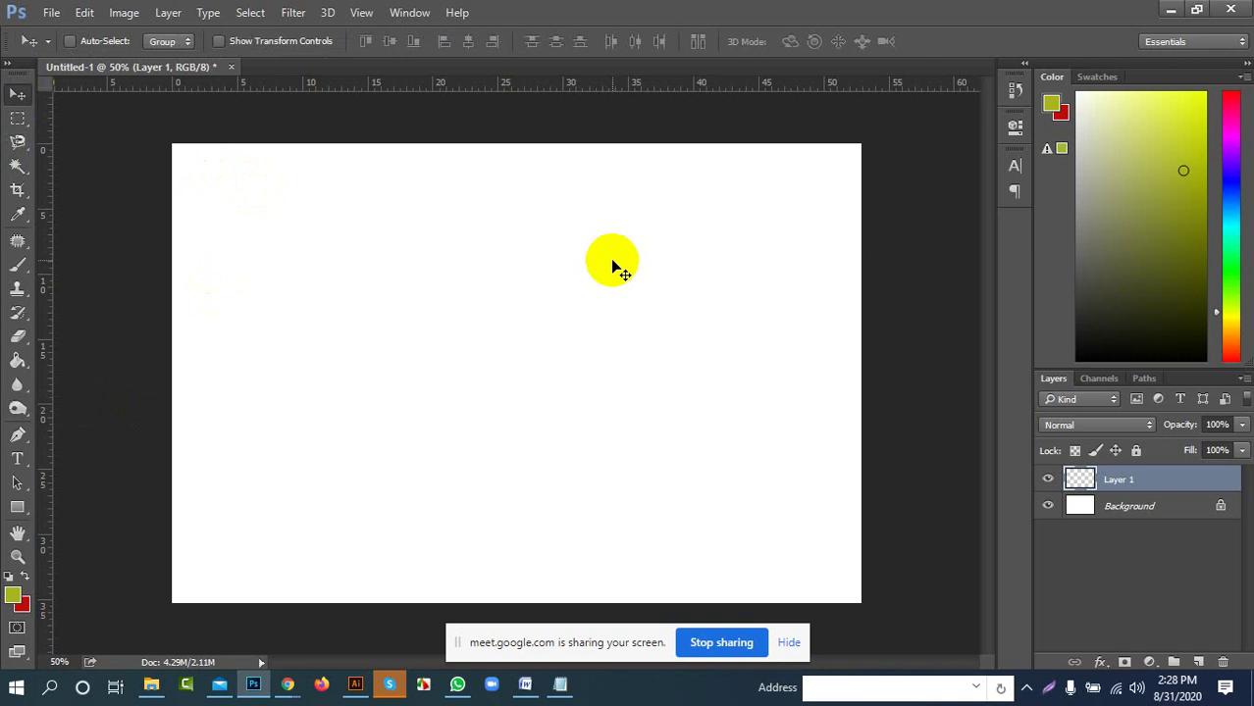
# Switch to the Google Meet window to check the class participants, and return to the Photoshop document
pyautogui.moveTo(287, 684)
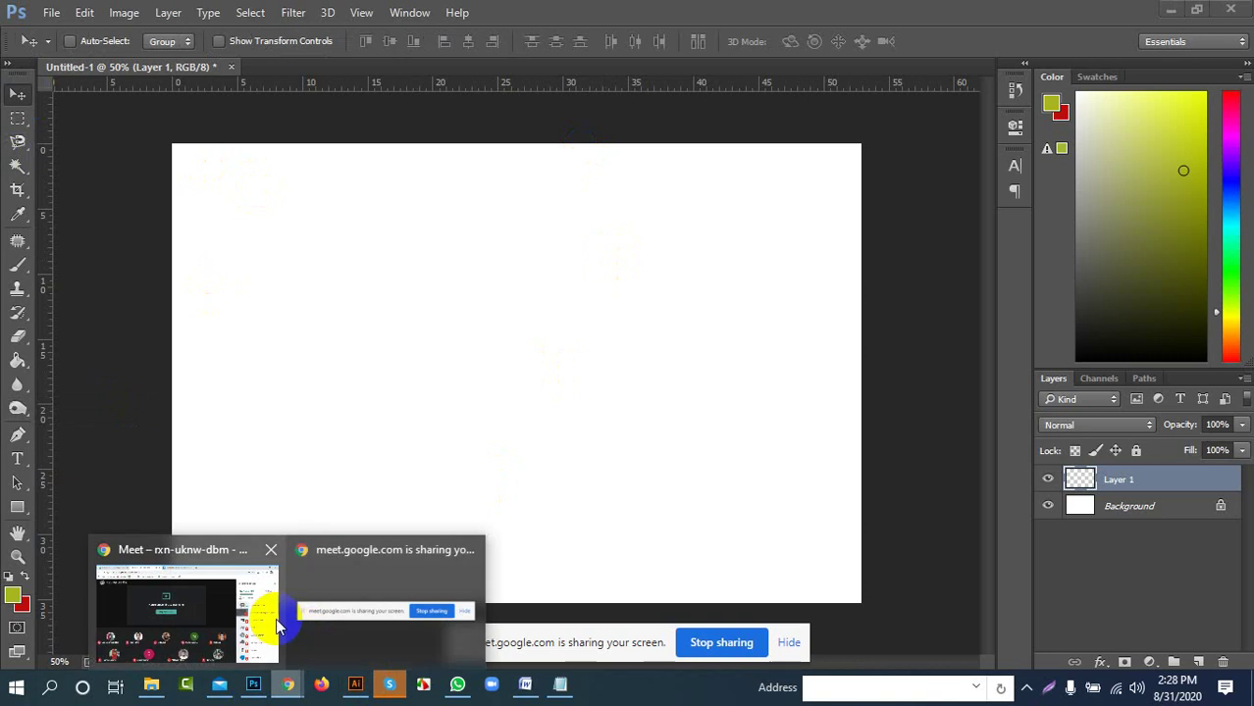
pyautogui.click(275, 622)
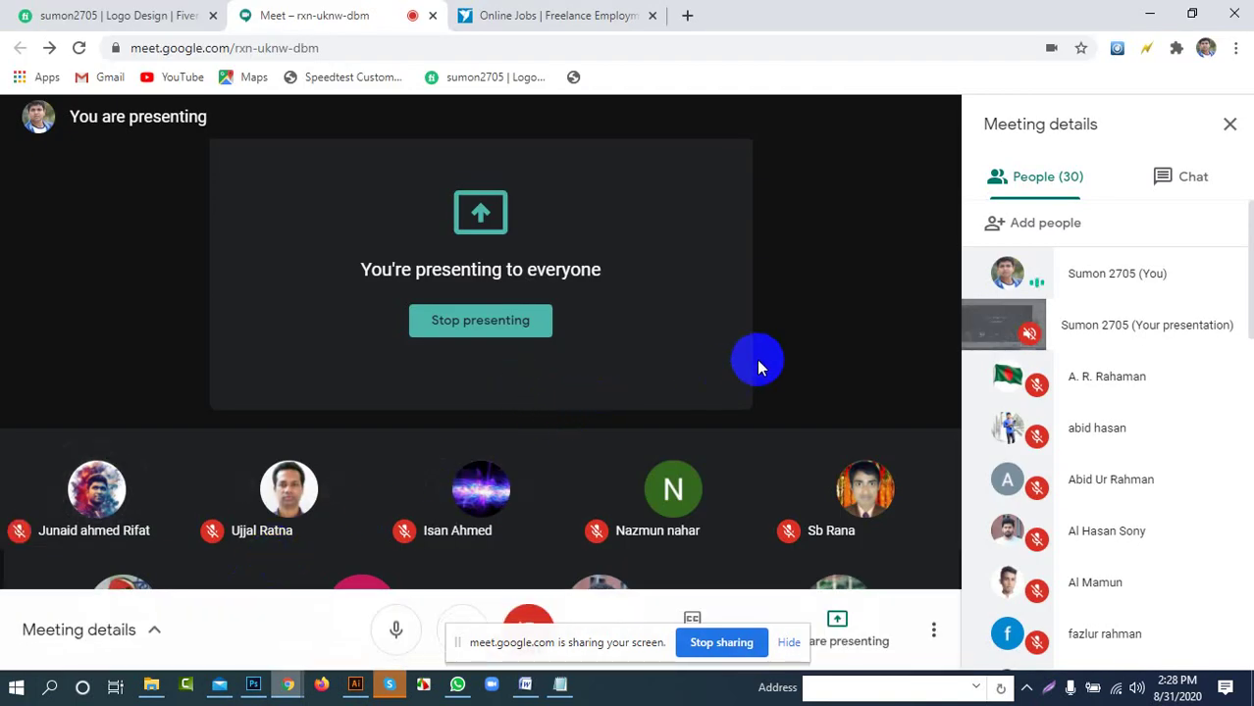
pyautogui.click(1148, 15)
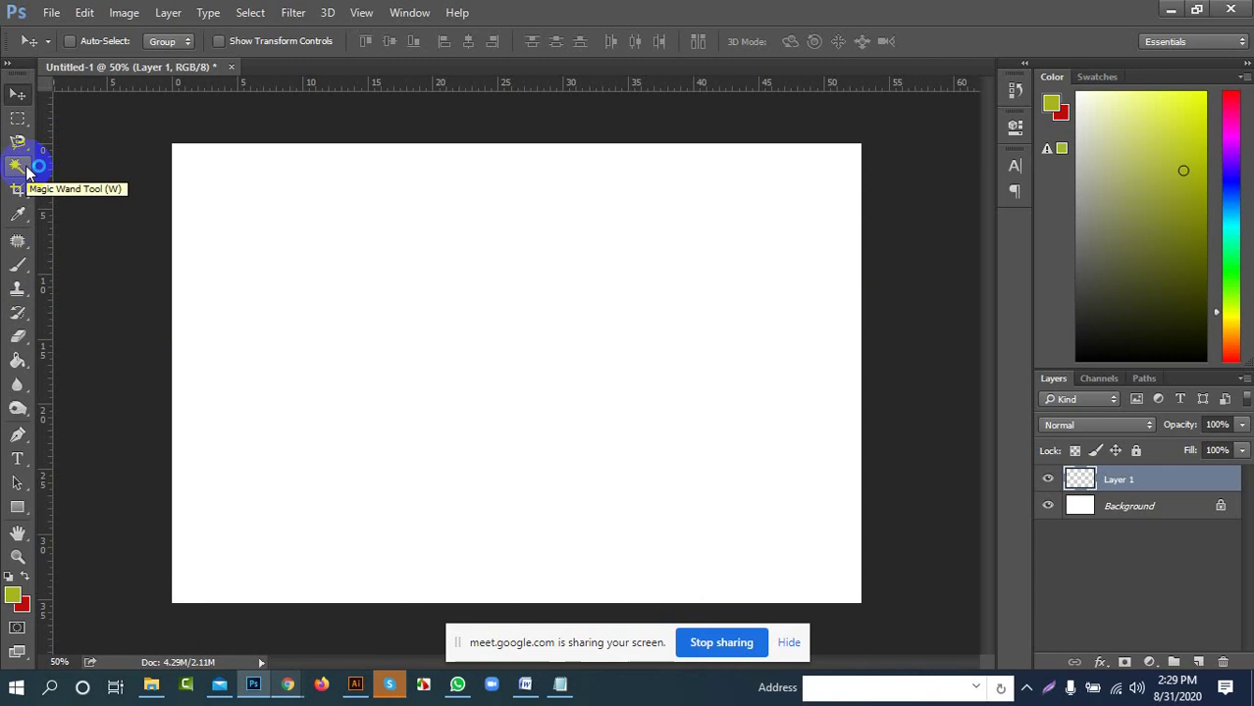
# Select a wide rectangular strip near the canvas's upper edge and set the foreground color to a6ac0e
pyautogui.click(17, 119)
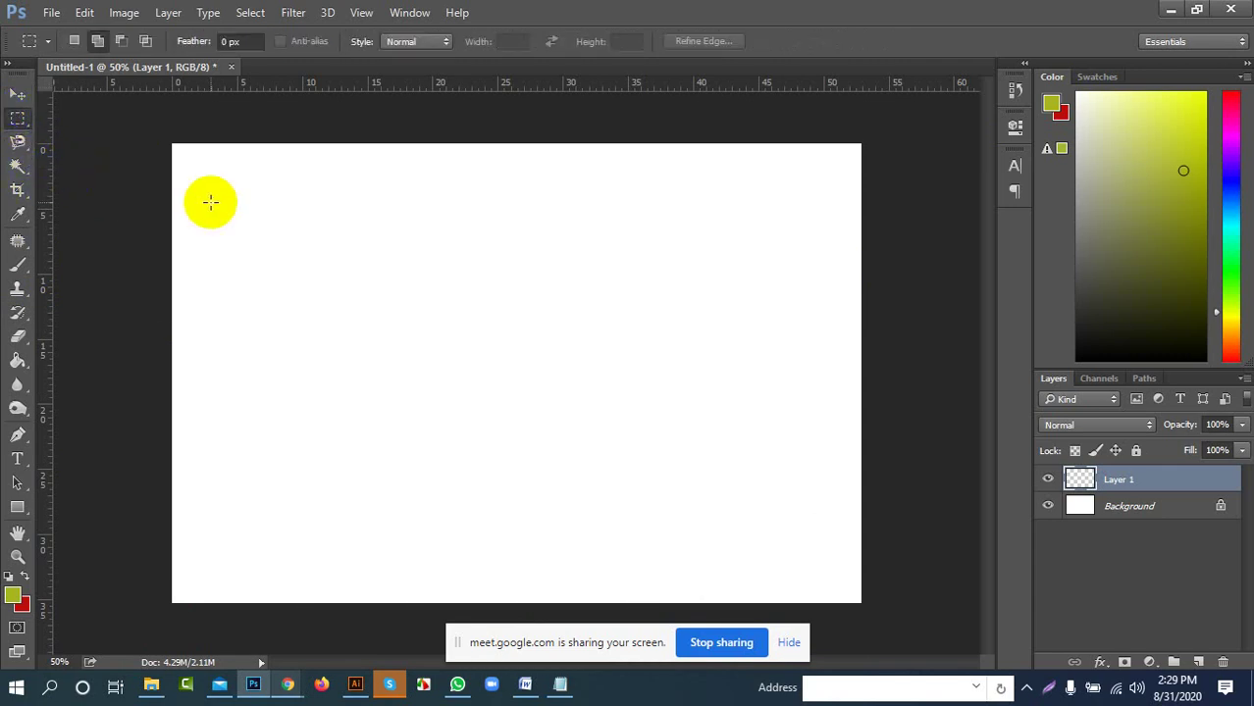
pyautogui.moveTo(184, 174); pyautogui.dragTo(845, 224)
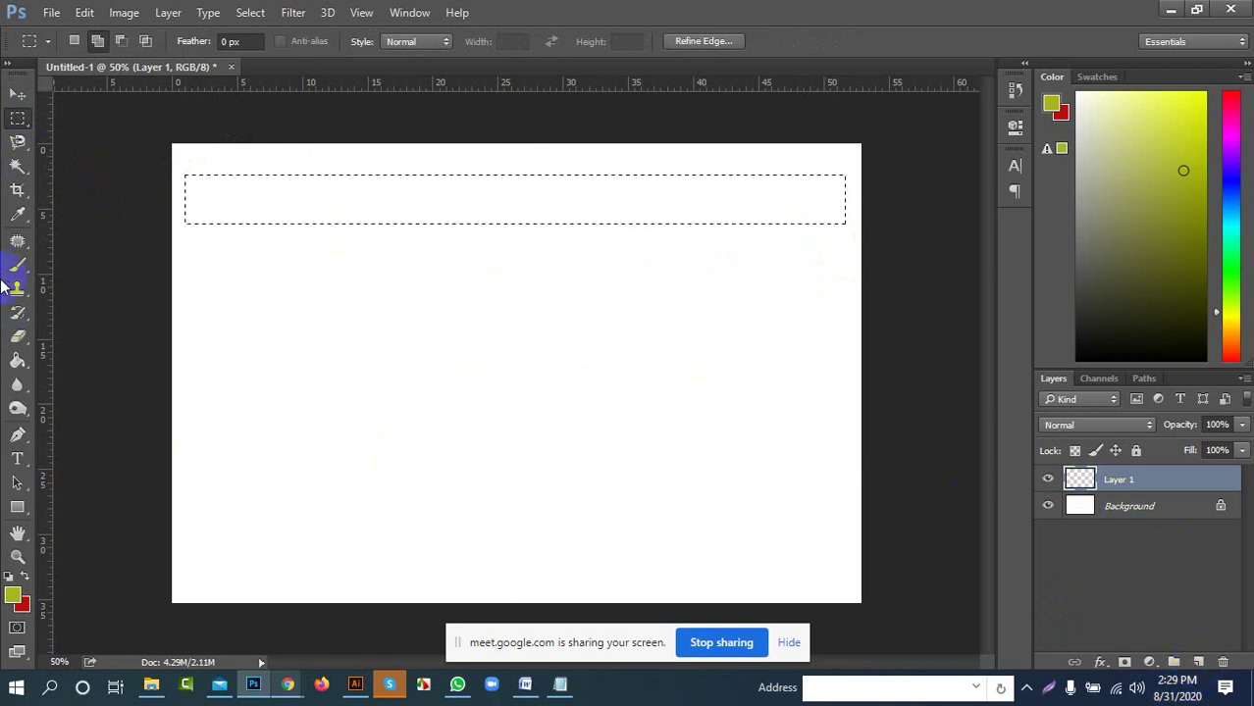
pyautogui.click(14, 603)
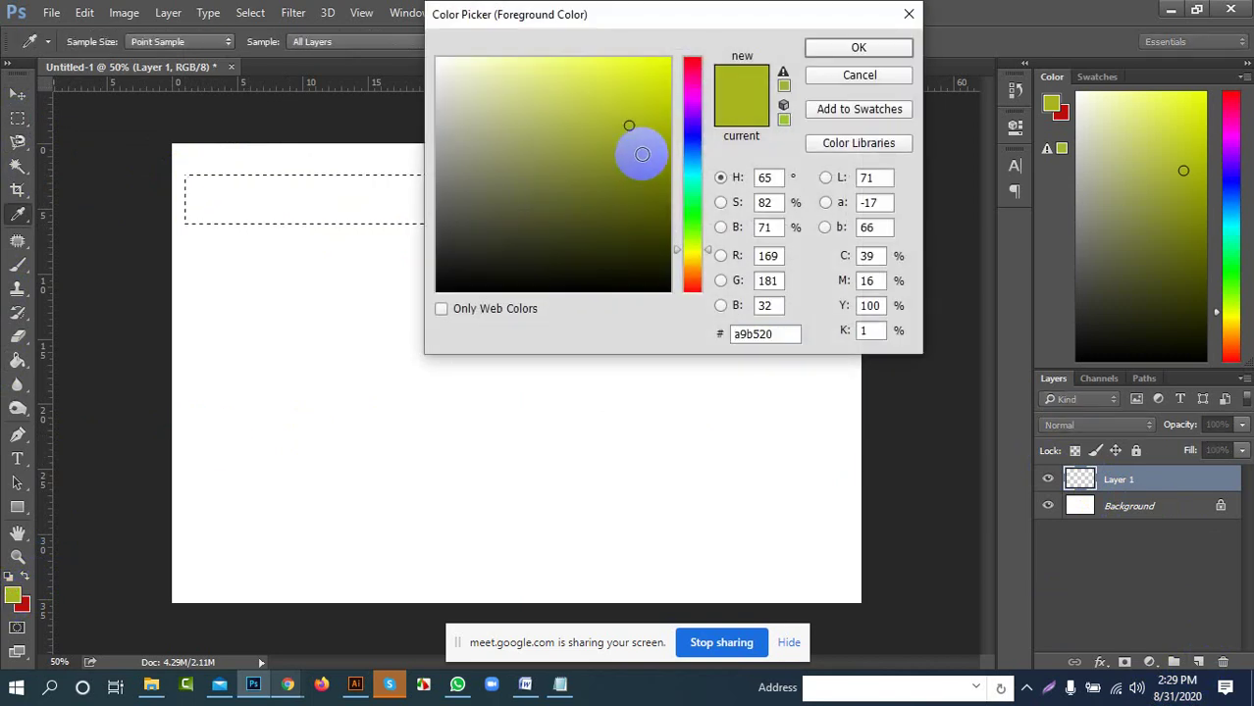
pyautogui.moveTo(641, 154); pyautogui.dragTo(645, 129)
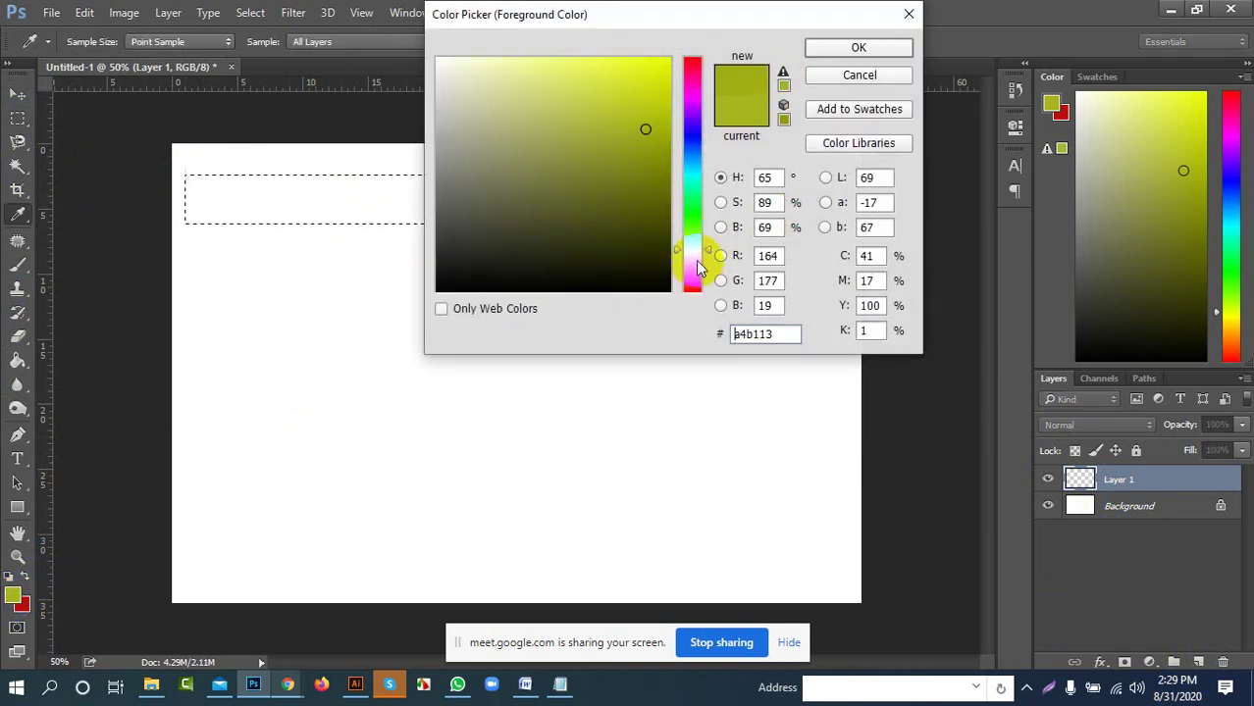
pyautogui.moveTo(699, 269)
pyautogui.mouseDown()
pyautogui.moveTo(694, 239)
pyautogui.moveTo(696, 252)
pyautogui.mouseUp()
pyautogui.click(651, 134)
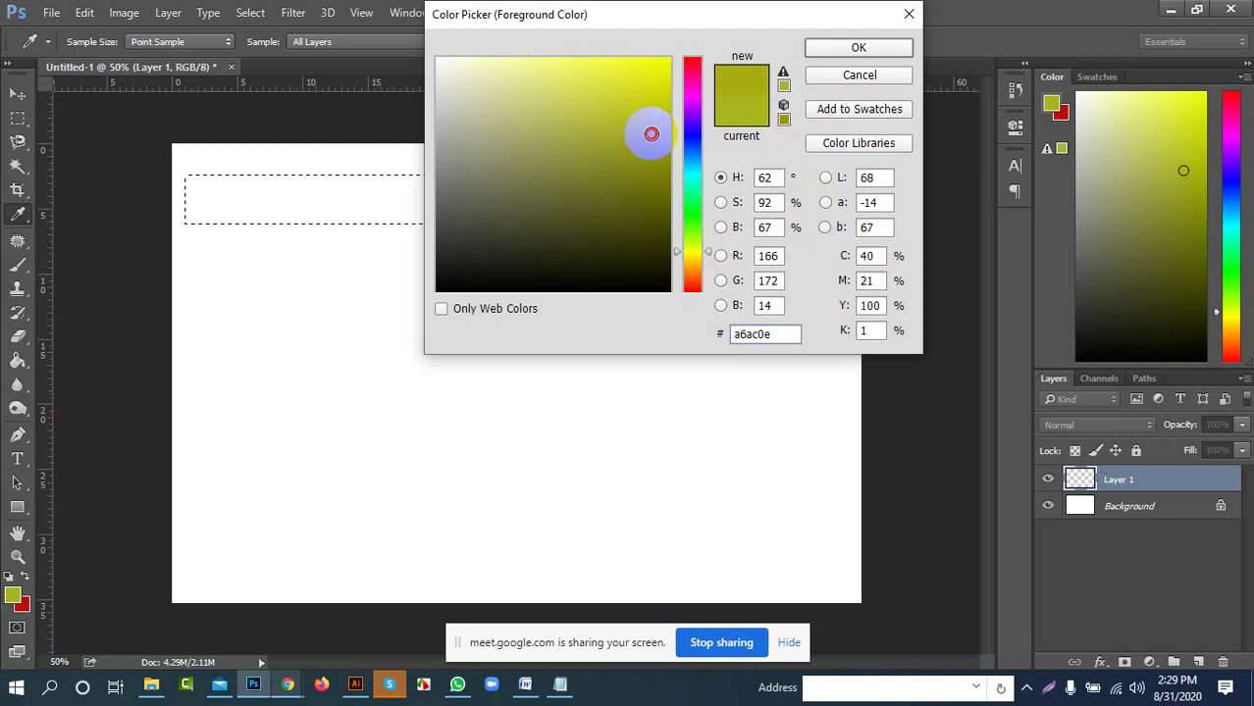
pyautogui.click(873, 47)
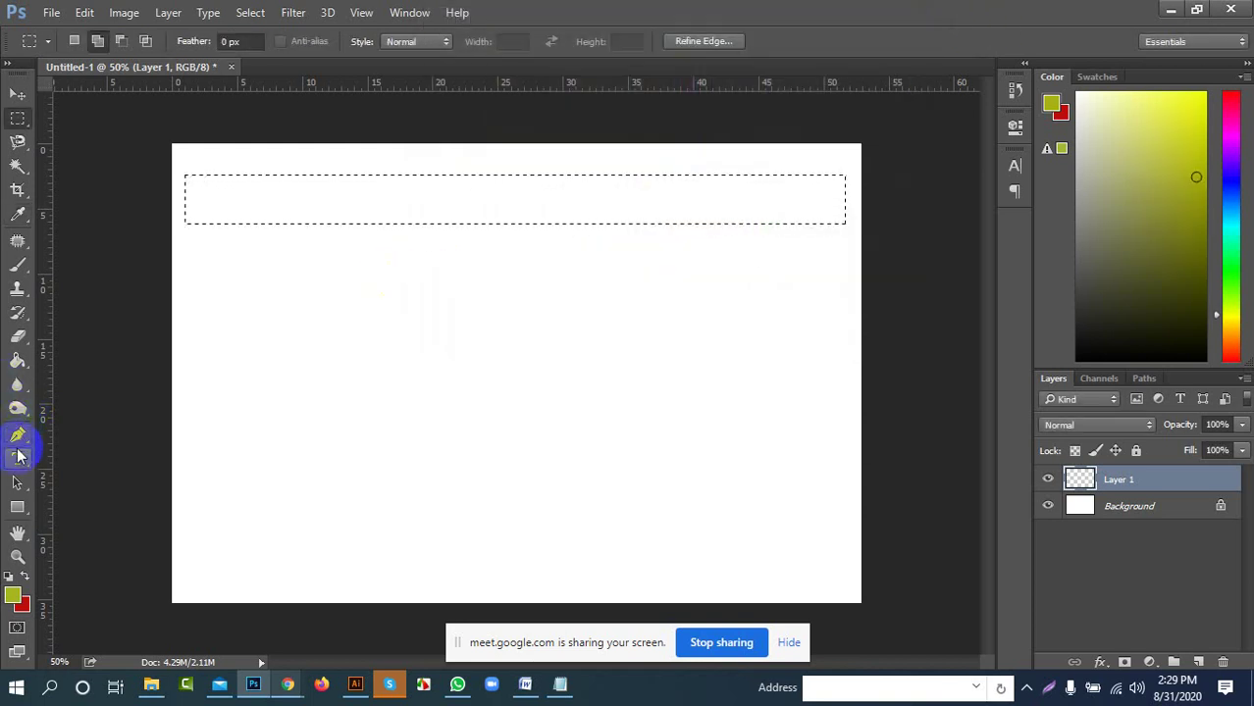
# Fill the selected strip on Layer 1 with the foreground color, and place a duplicate of the deselected bar just below it
pyautogui.click(18, 359)
pyautogui.click(652, 191)
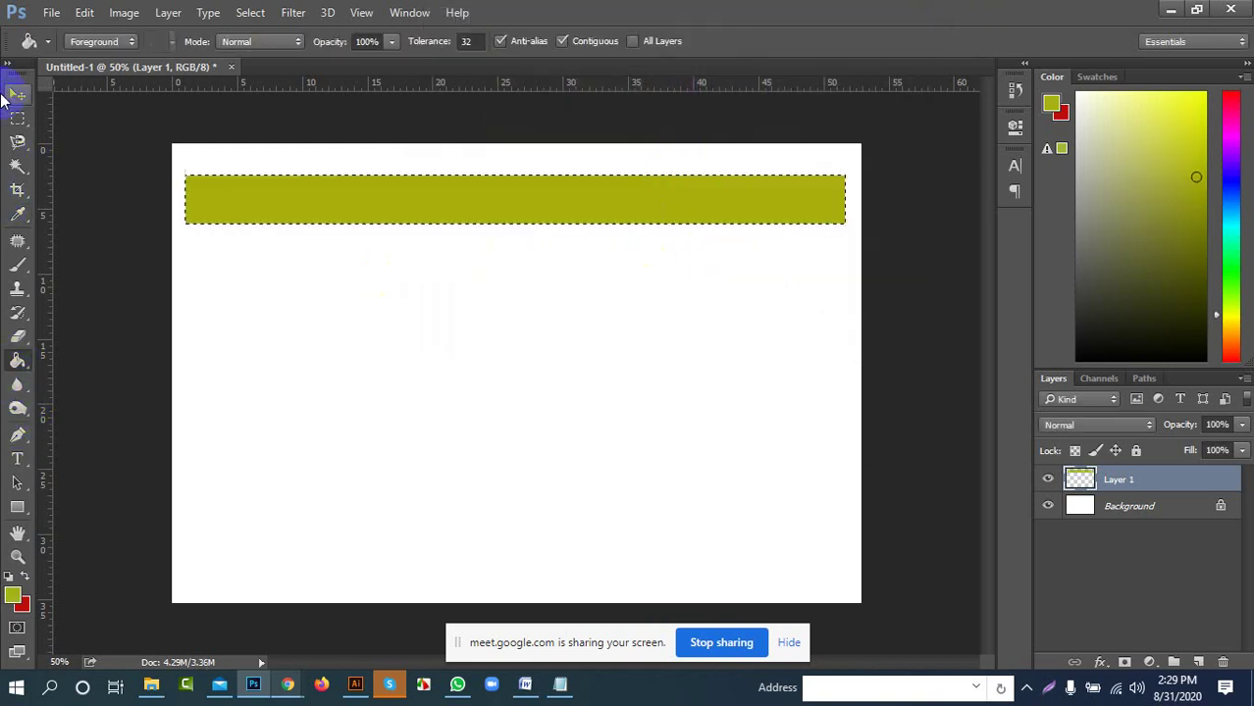
pyautogui.click(17, 94)
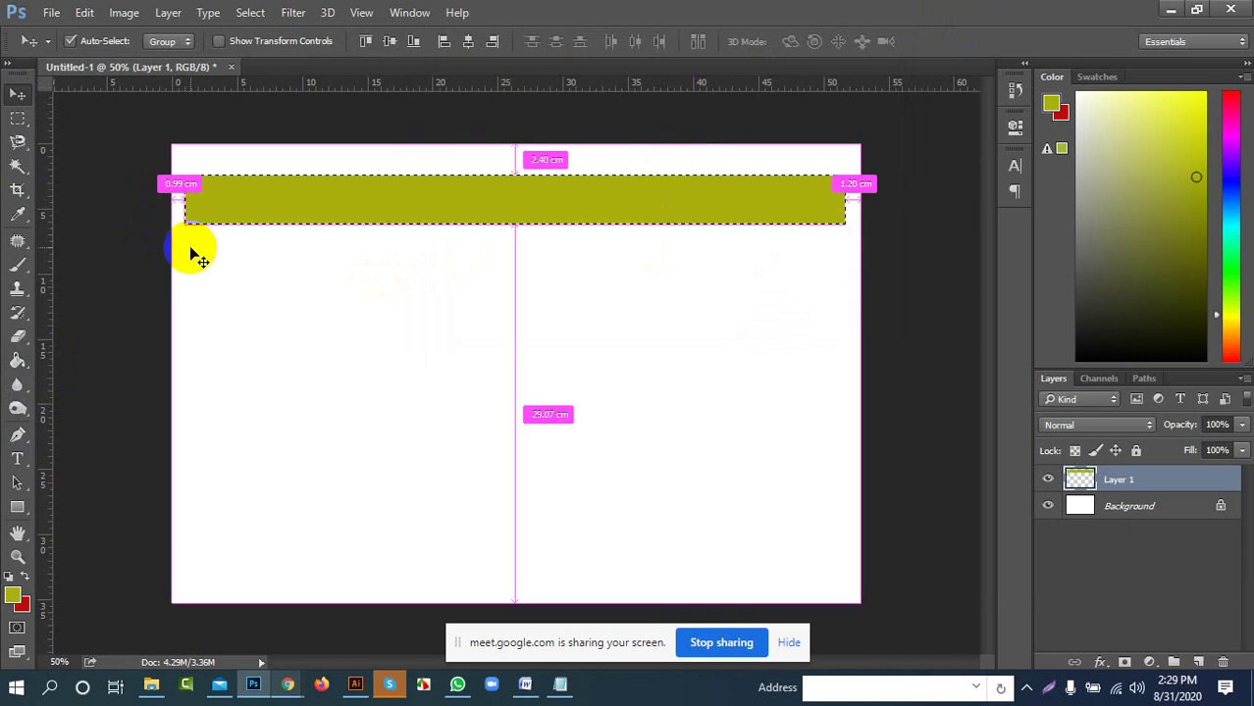
pyautogui.hotkey('ctrl', 'd')
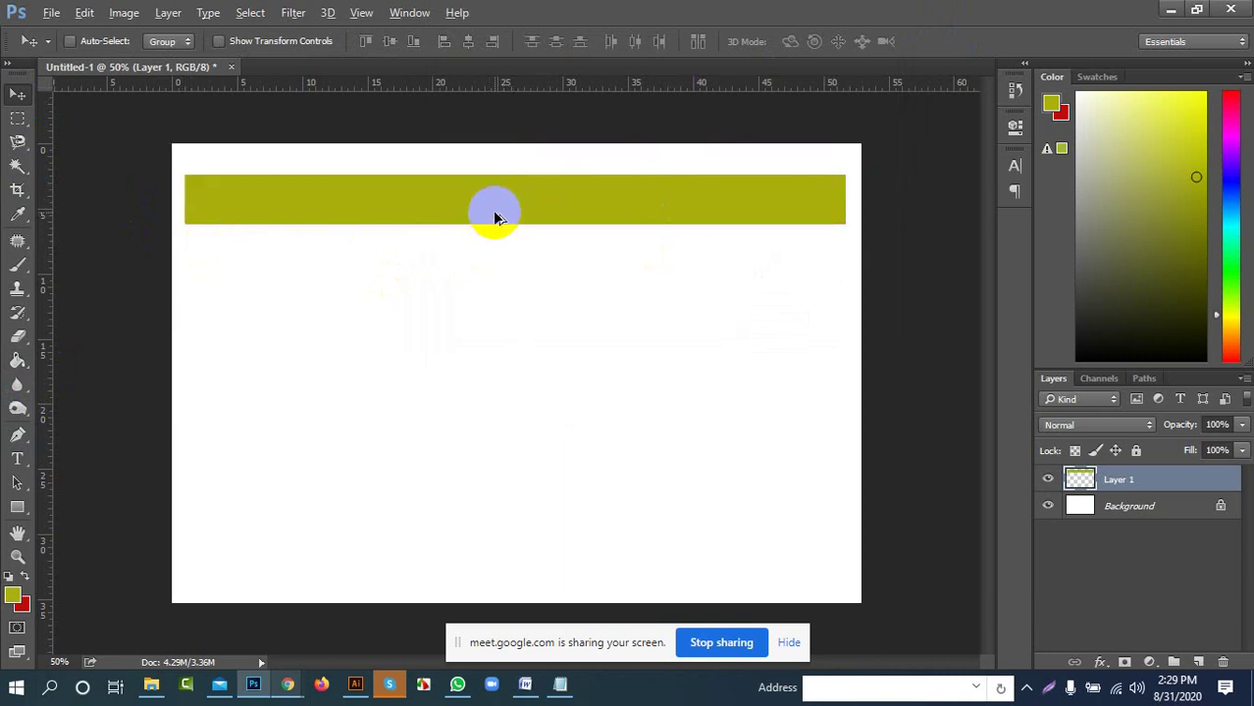
pyautogui.keyDown('alt'); pyautogui.moveTo(493, 212); pyautogui.dragTo(491, 284); pyautogui.keyUp('alt')
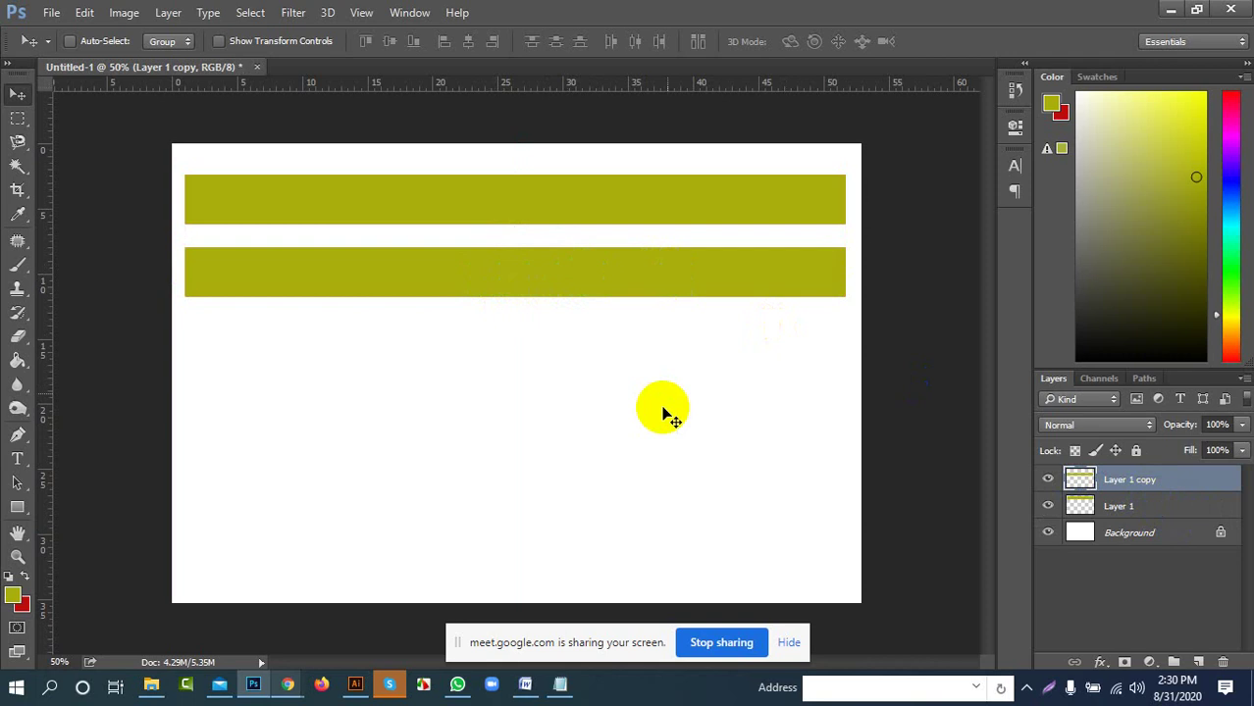
# Duplicate the two olive bars directly below the originals and nudge the copies vertically until the gaps match
pyautogui.keyDown('shift'); pyautogui.click(1131, 510); pyautogui.keyUp('shift')
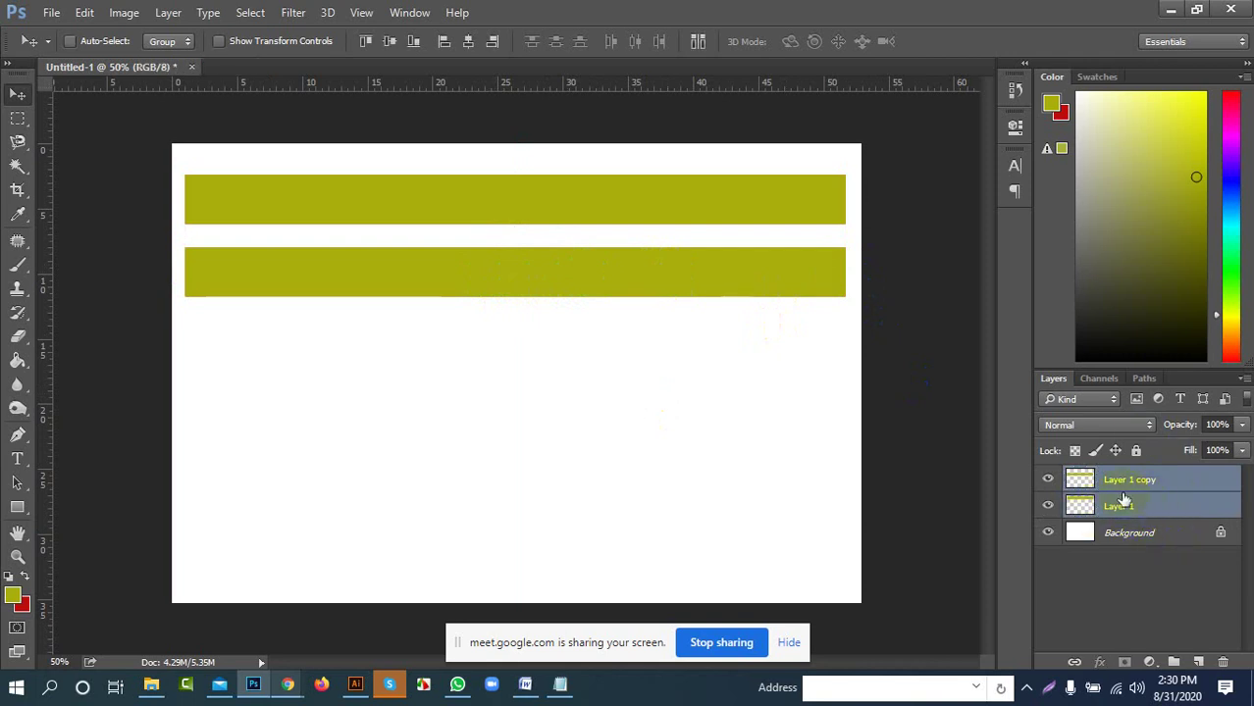
pyautogui.moveTo(564, 285); pyautogui.dragTo(564, 422)
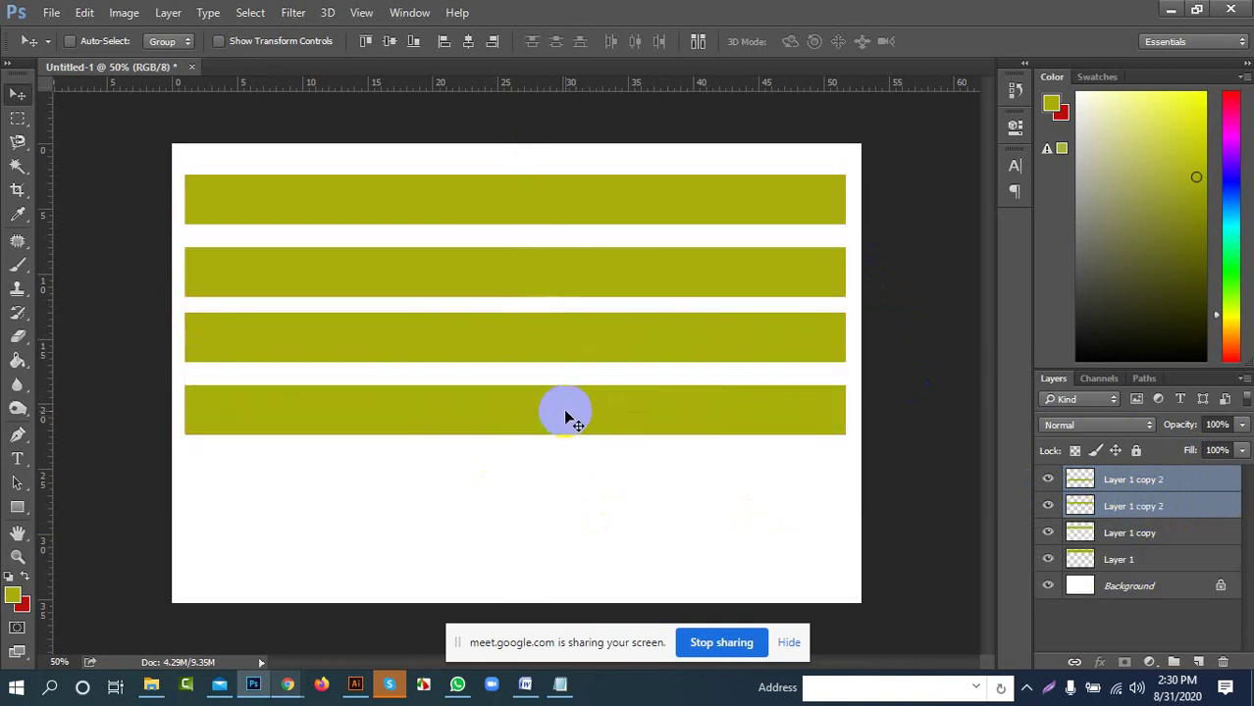
pyautogui.press('Down')
pyautogui.press('Down')
pyautogui.press('Down')
pyautogui.press('Down')
pyautogui.press('Down')
pyautogui.press('Down')
pyautogui.press('Down')
pyautogui.press('Down')
pyautogui.press('Down')
pyautogui.press('Down')
pyautogui.press('Down')
pyautogui.press('Down')
pyautogui.press('Down')
pyautogui.press('Down')
pyautogui.press('Down')
pyautogui.press('Down')
pyautogui.press('Down')
pyautogui.press('Down')
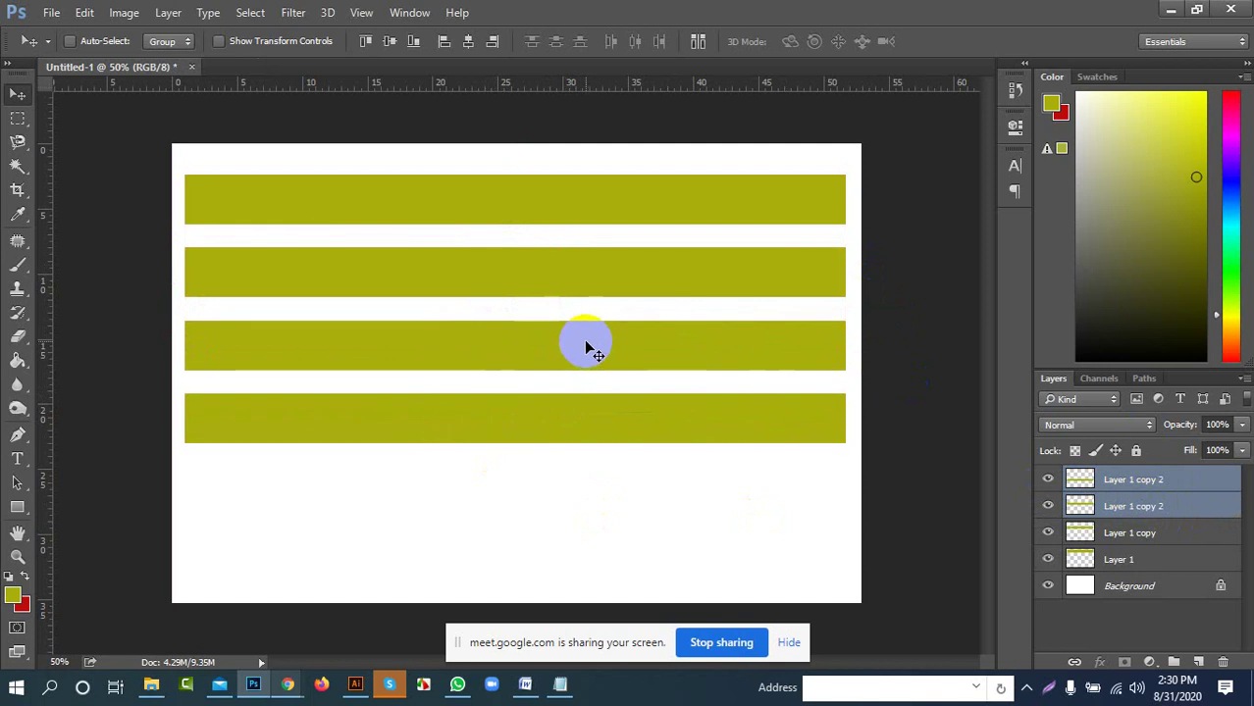
pyautogui.press('Up')
pyautogui.press('Up')
pyautogui.press('Up')
pyautogui.press('Up')
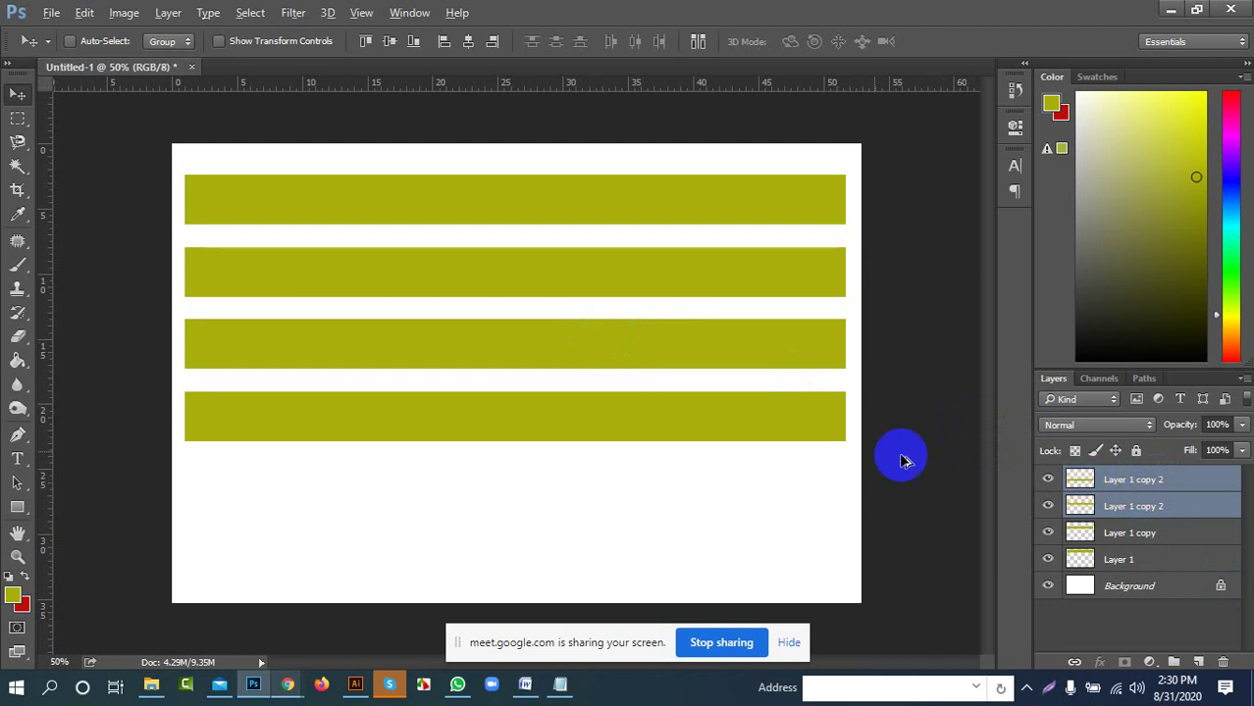
# Duplicate the lower pair of olive bars below itself and nudge the new pair down to keep the row spacing even
pyautogui.moveTo(674, 285); pyautogui.dragTo(675, 430)
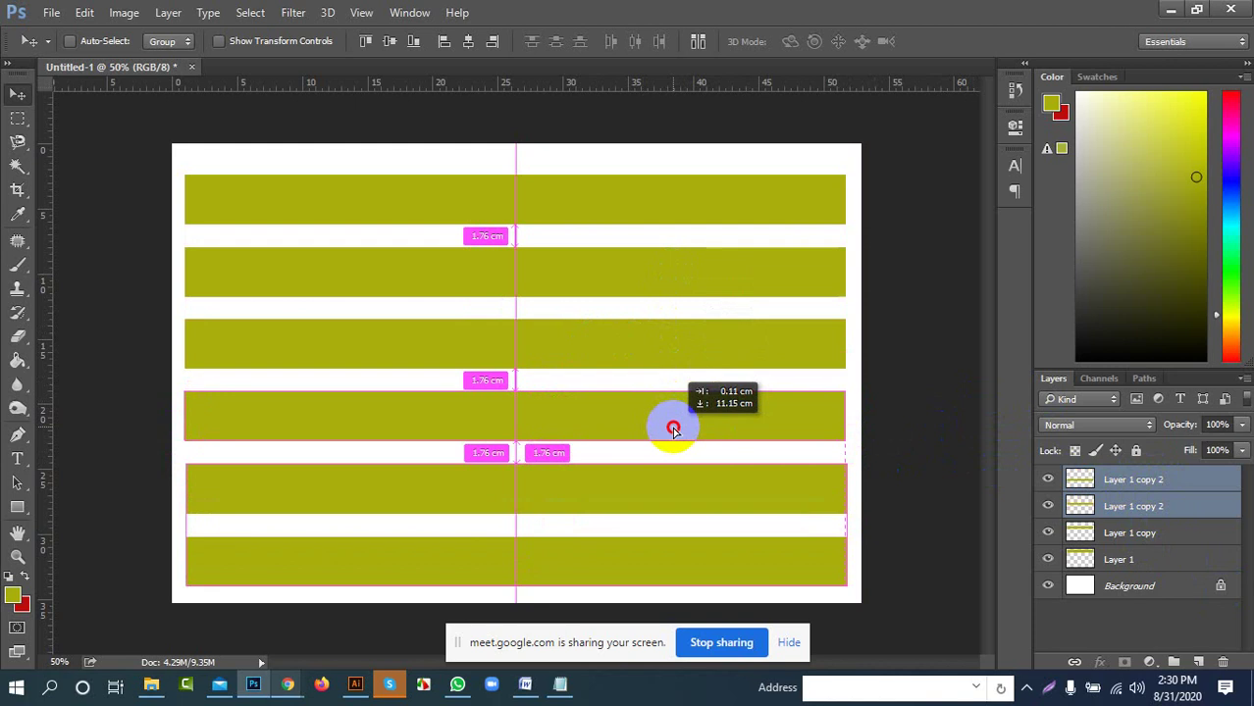
pyautogui.moveTo(673, 428); pyautogui.dragTo(670, 430)
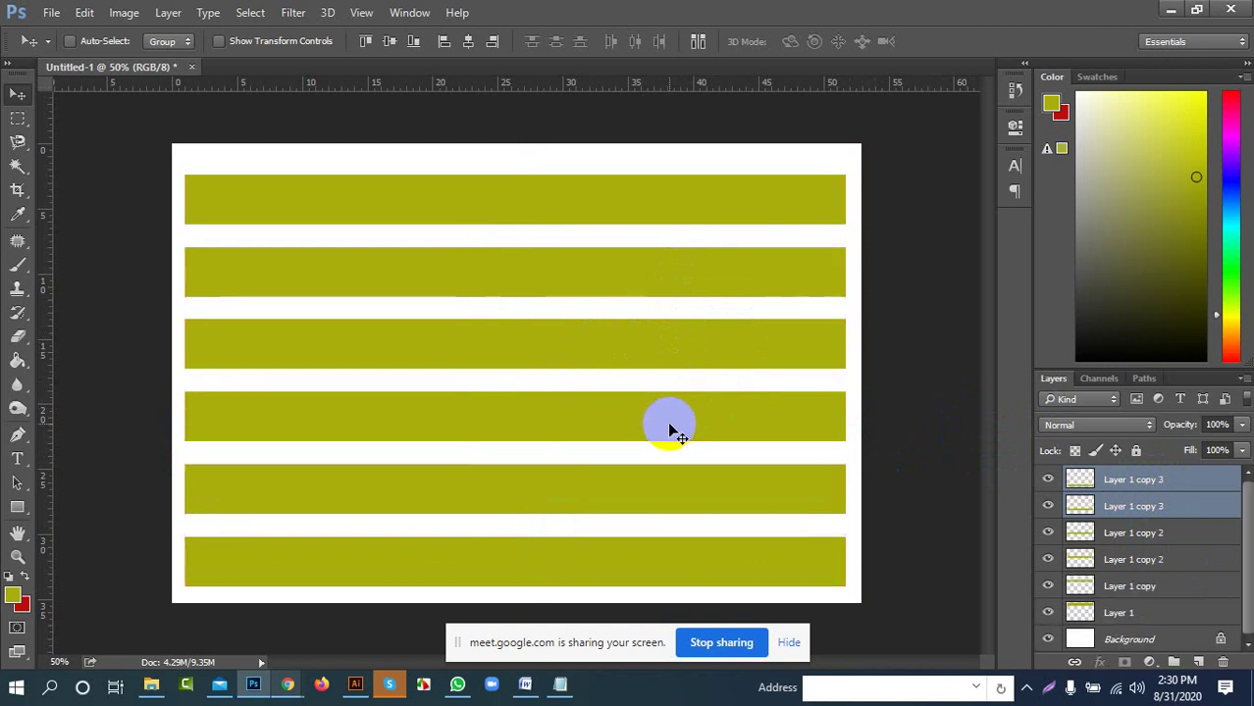
pyautogui.press('Down')
pyautogui.press('Down')
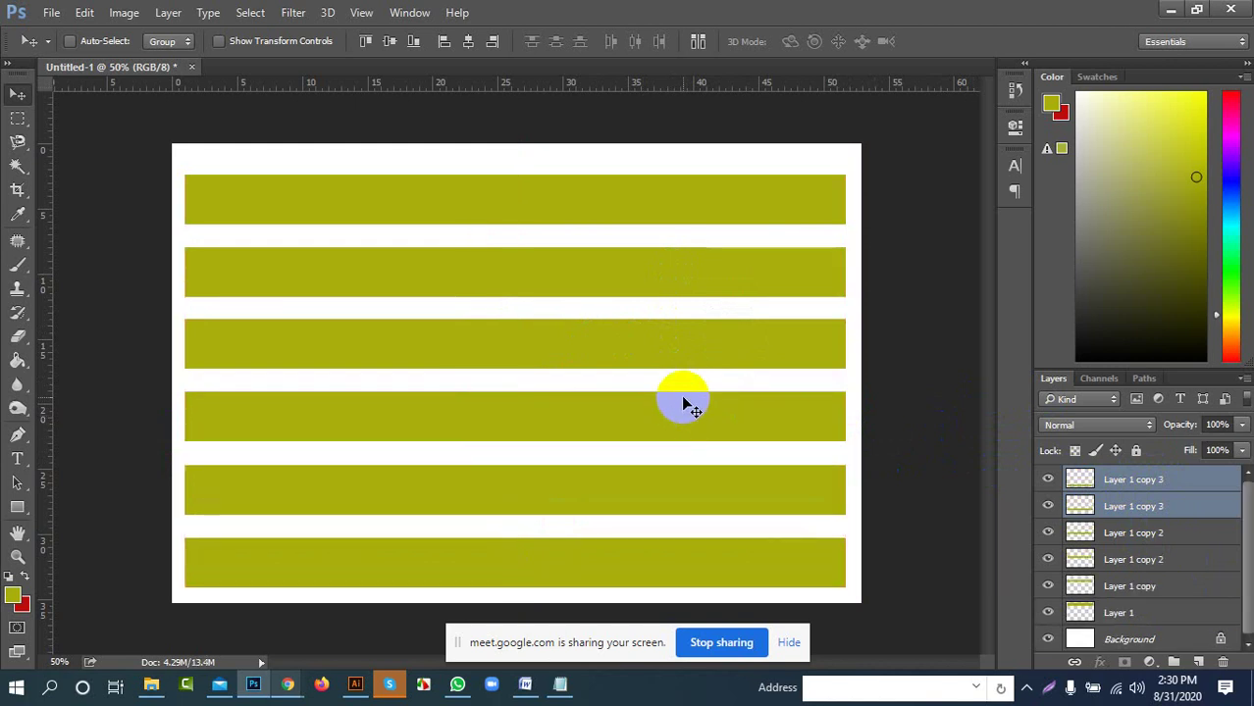
# Select all six olive bar layers and nudge them up together toward the canvas's upper edge
pyautogui.keyDown('ctrl'); pyautogui.click(1165, 533); pyautogui.keyUp('ctrl')
pyautogui.keyDown('ctrl'); pyautogui.click(1124, 559); pyautogui.keyUp('ctrl')
pyautogui.keyDown('ctrl'); pyautogui.click(1138, 586); pyautogui.keyUp('ctrl')
pyautogui.keyDown('ctrl'); pyautogui.click(1136, 613); pyautogui.keyUp('ctrl')
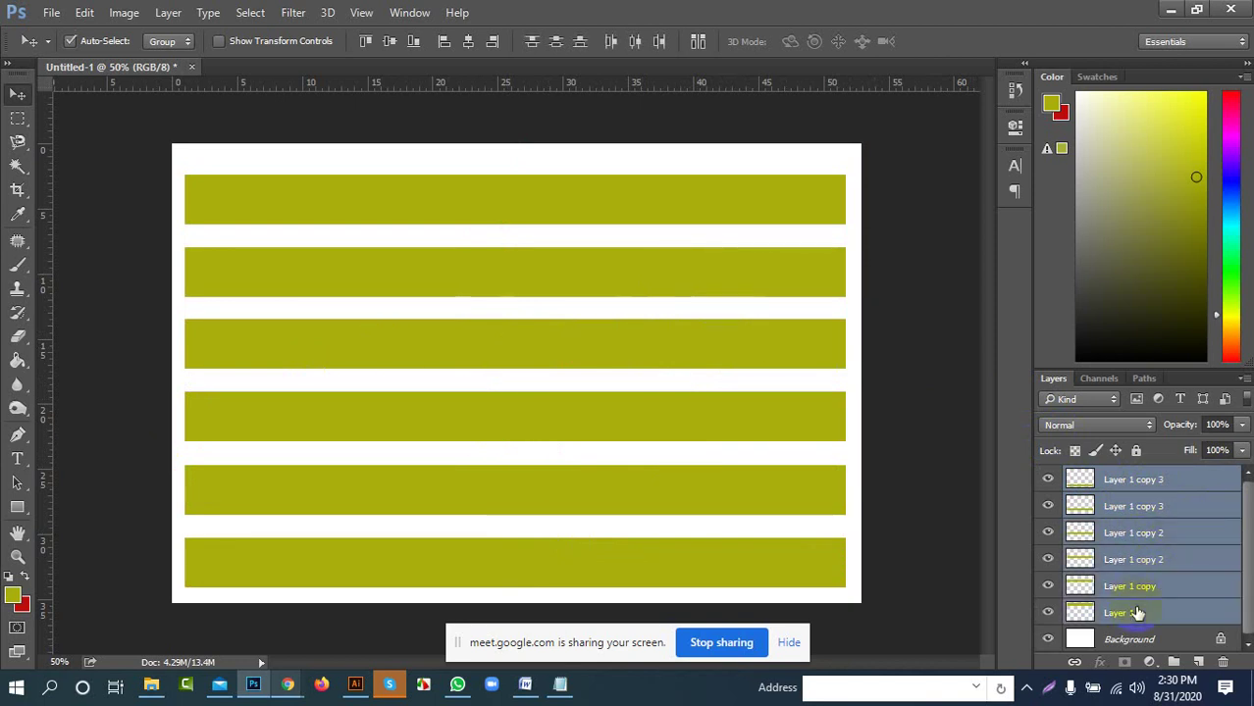
pyautogui.press('Up')
pyautogui.press('Up')
pyautogui.press('Up')
pyautogui.press('Up')
pyautogui.press('Up')
pyautogui.press('Up')
pyautogui.press('Up')
pyautogui.press('Up')
pyautogui.press('Up')
pyautogui.press('Up')
pyautogui.press('Up')
pyautogui.press('Up')
pyautogui.press('Up')
pyautogui.press('Up')
pyautogui.press('Up')
pyautogui.press('Up')
pyautogui.press('Up')
pyautogui.press('Up')
pyautogui.press('Up')
pyautogui.press('Up')
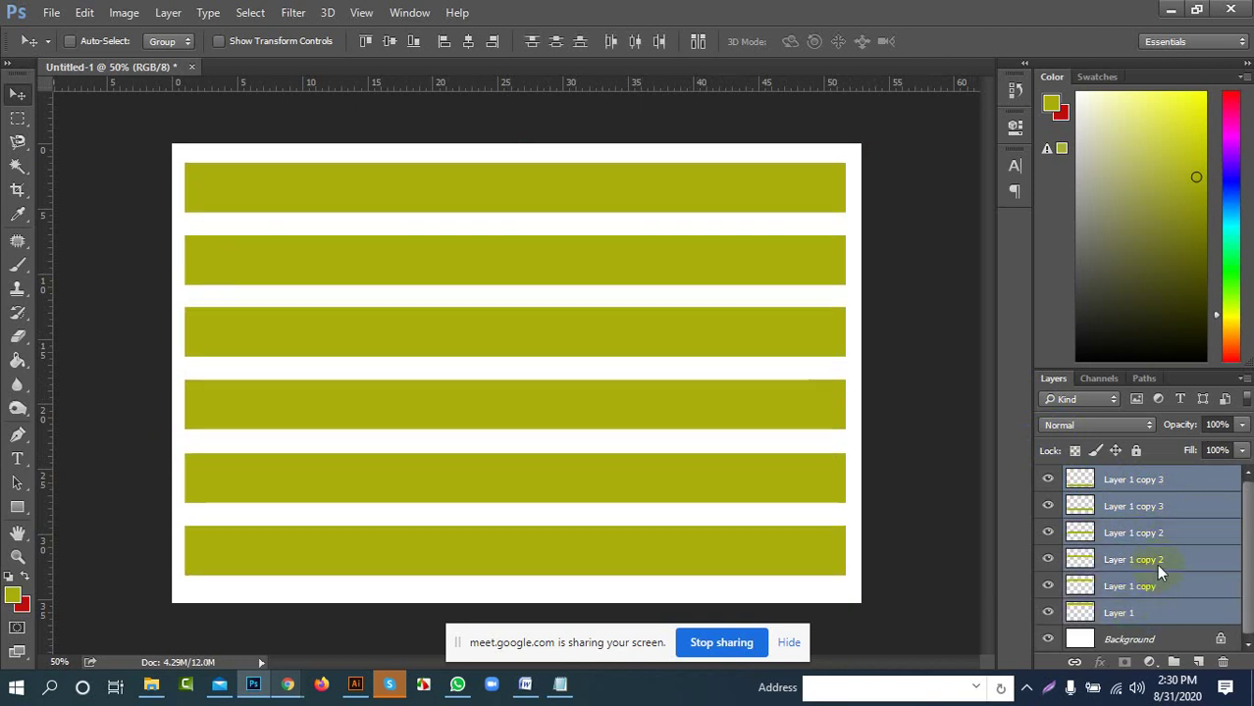
pyautogui.press('Up')
pyautogui.press('Up')
pyautogui.press('Up')
pyautogui.press('Up')
pyautogui.press('Up')
pyautogui.press('Up')
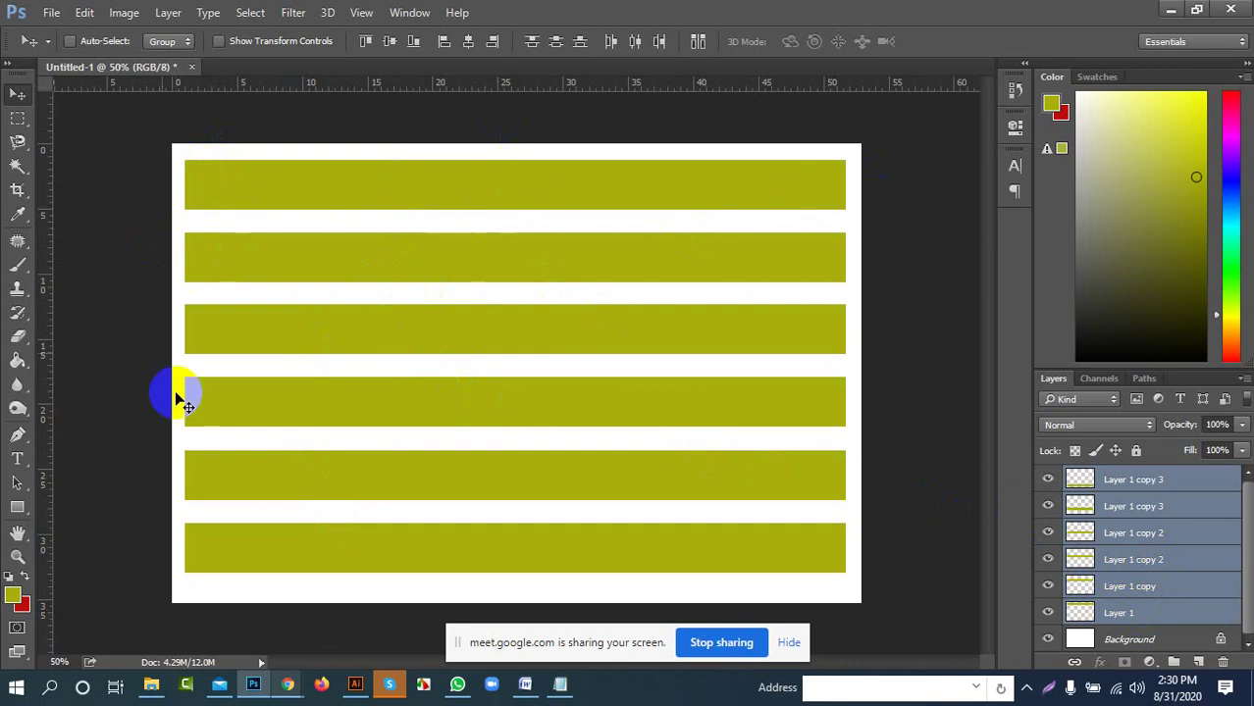
# Move the six selected olive bars slightly down to even out the margins above and below them
pyautogui.click(19, 509)
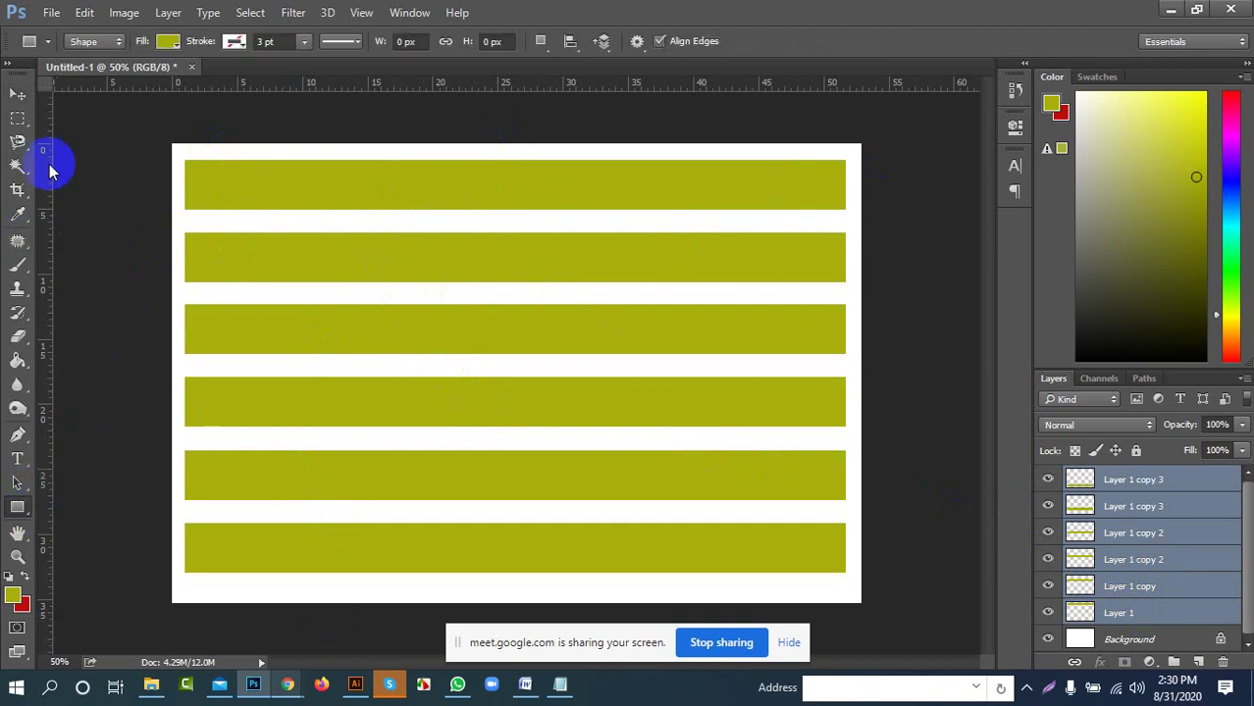
pyautogui.rightClick(17, 118)
pyautogui.click(88, 108)
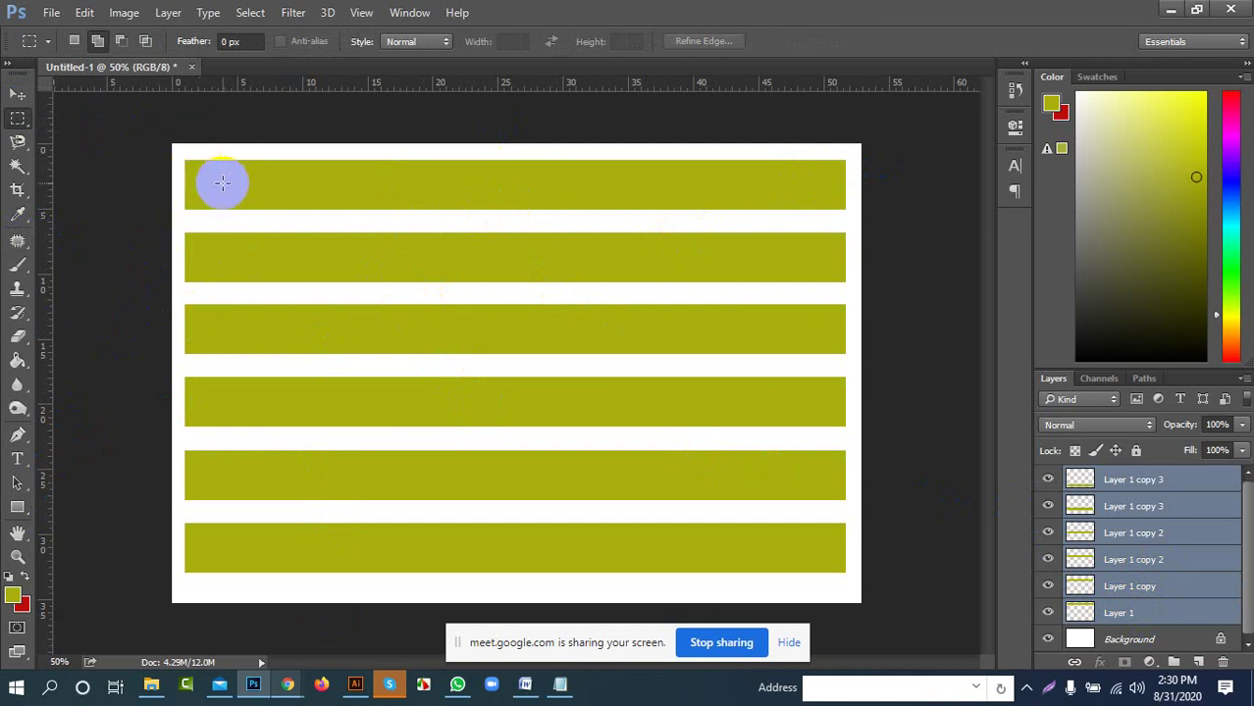
pyautogui.click(17, 93)
pyautogui.moveTo(163, 178); pyautogui.dragTo(165, 181)
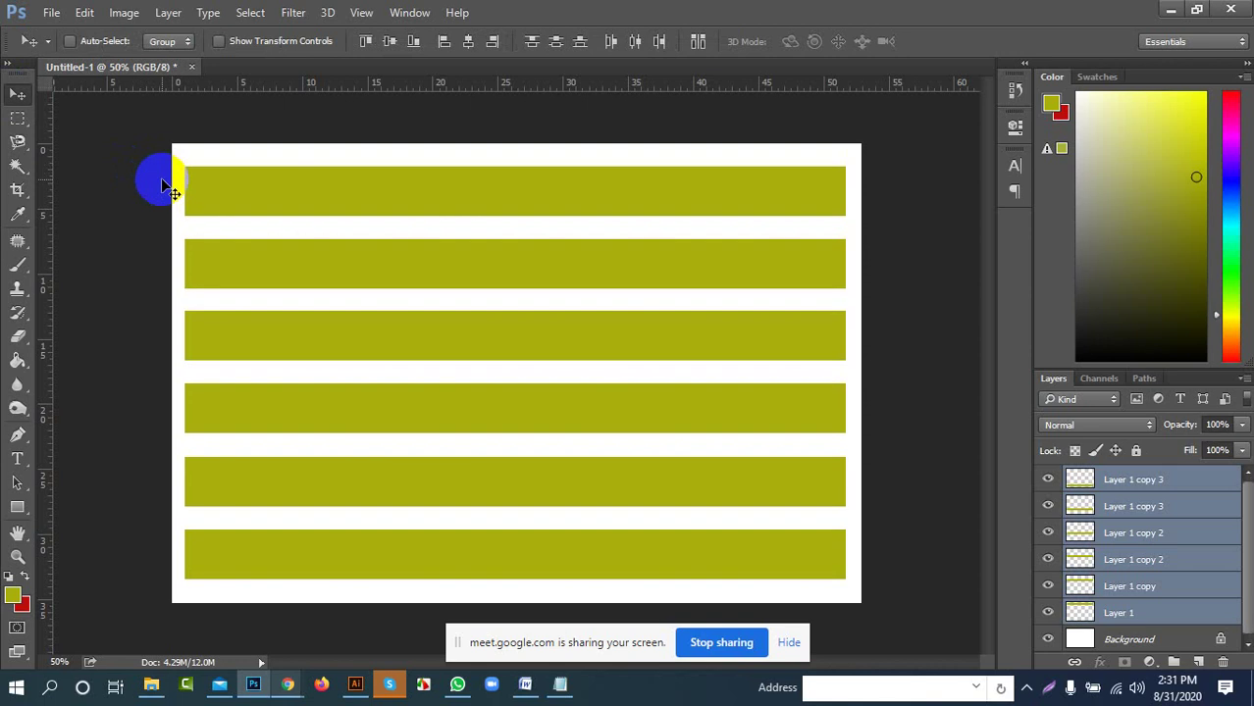
# Marquee-select a tall narrow rectangle across all six bars near their left ends and set the foreground color to green #1cf153
pyautogui.click(15, 122)
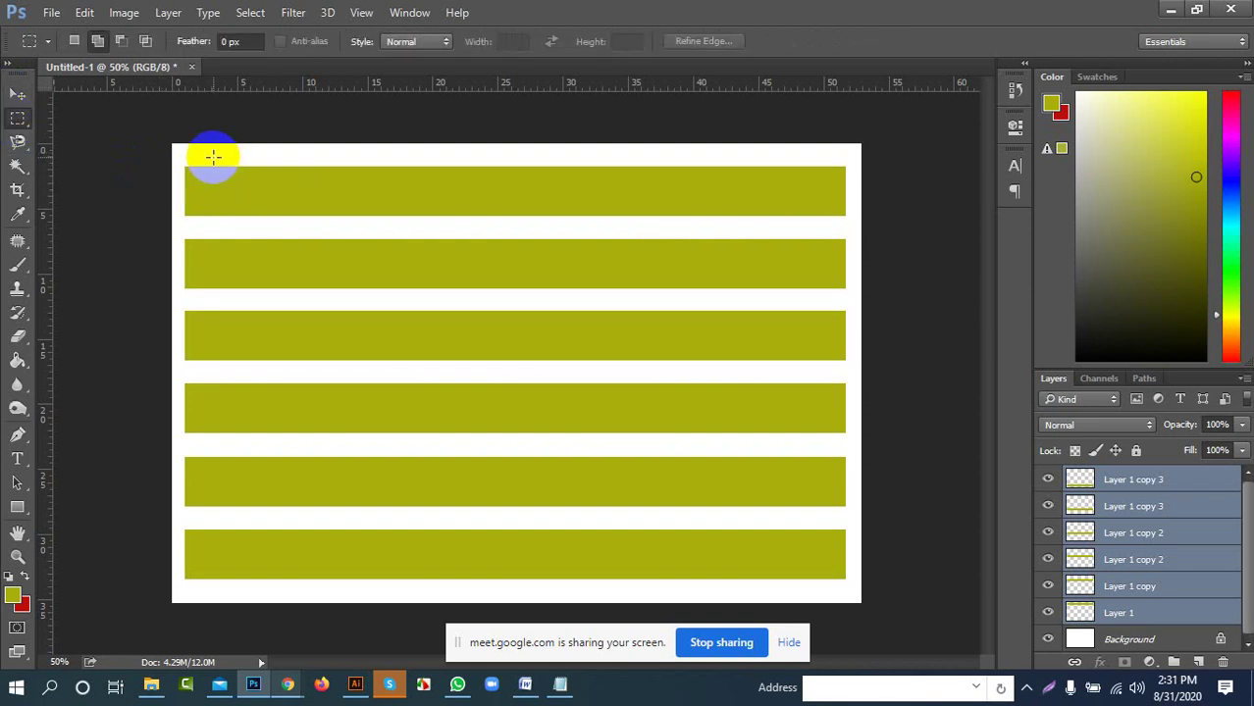
pyautogui.moveTo(213, 157); pyautogui.dragTo(266, 594)
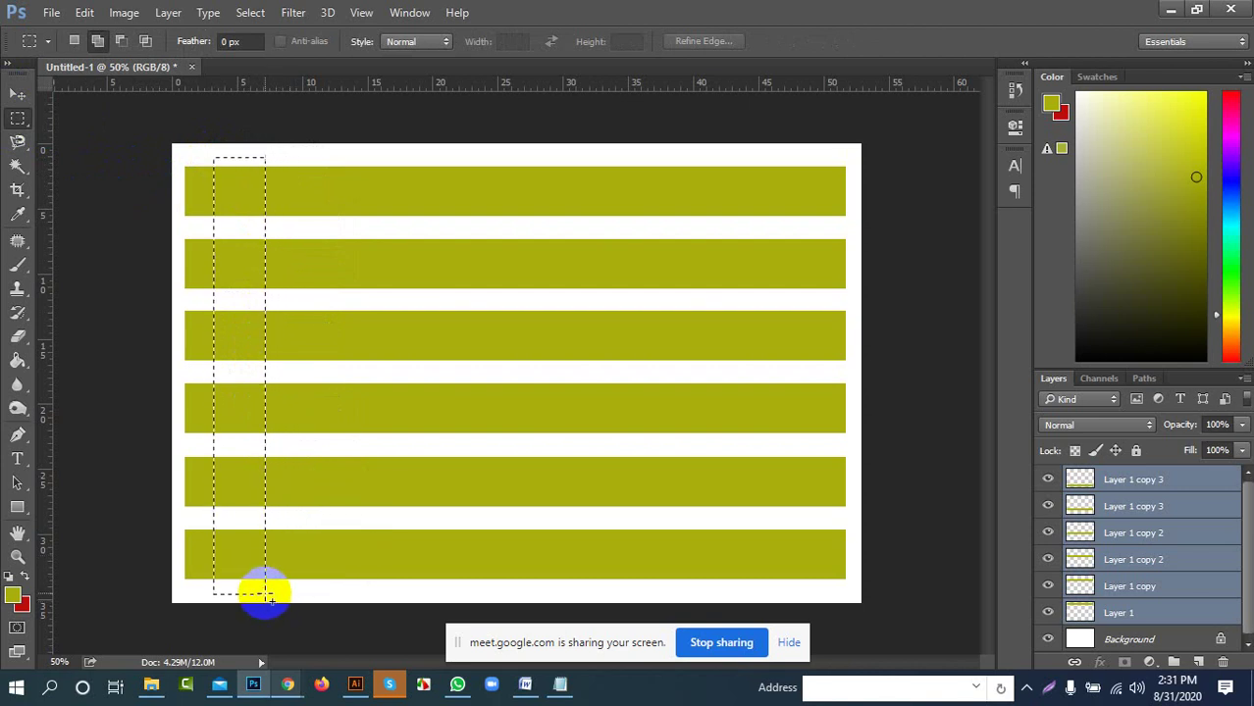
pyautogui.click(13, 595)
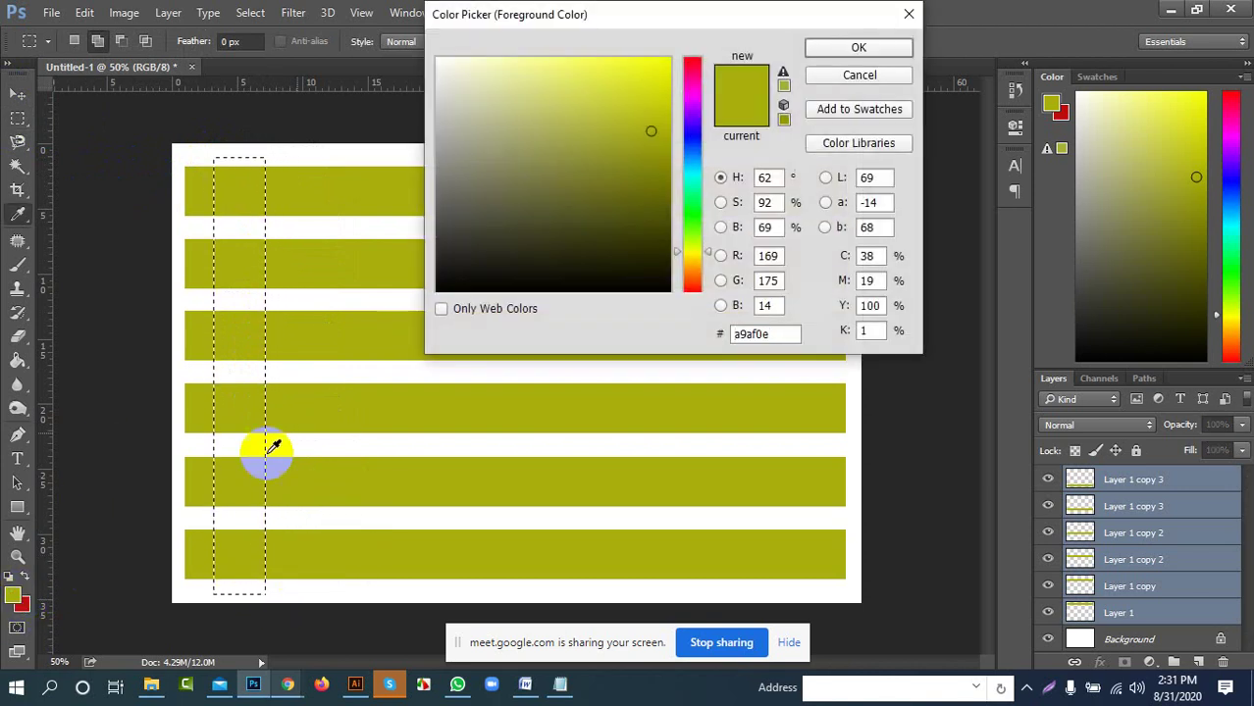
pyautogui.click(692, 172)
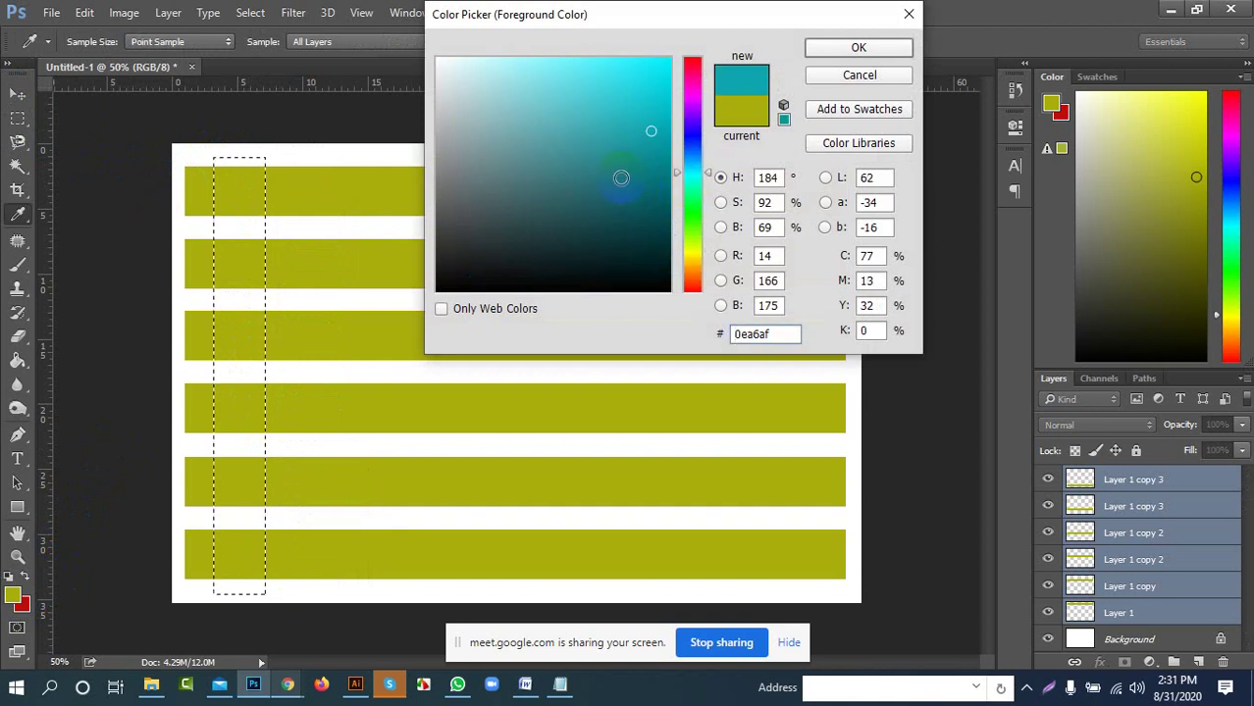
pyautogui.moveTo(620, 177); pyautogui.dragTo(636, 191)
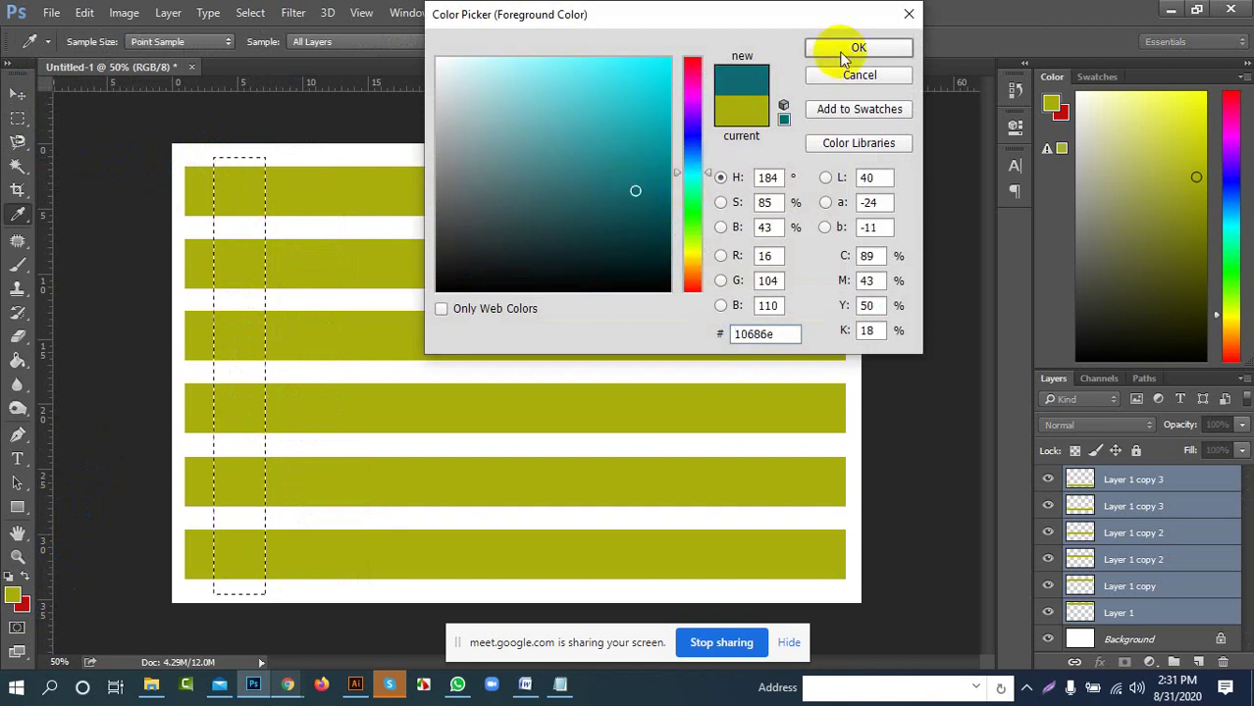
pyautogui.click(666, 91)
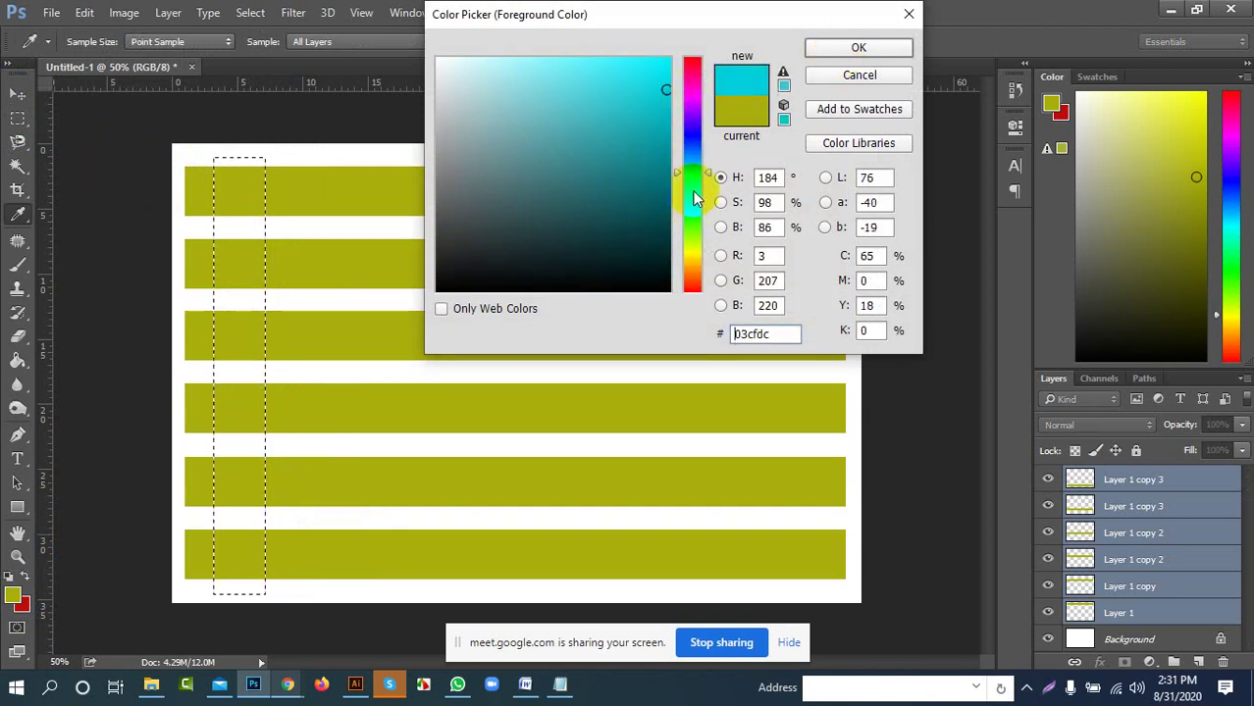
pyautogui.moveTo(694, 199)
pyautogui.mouseDown()
pyautogui.moveTo(698, 106)
pyautogui.moveTo(694, 246)
pyautogui.moveTo(697, 213)
pyautogui.mouseUp()
pyautogui.moveTo(643, 89); pyautogui.dragTo(643, 70)
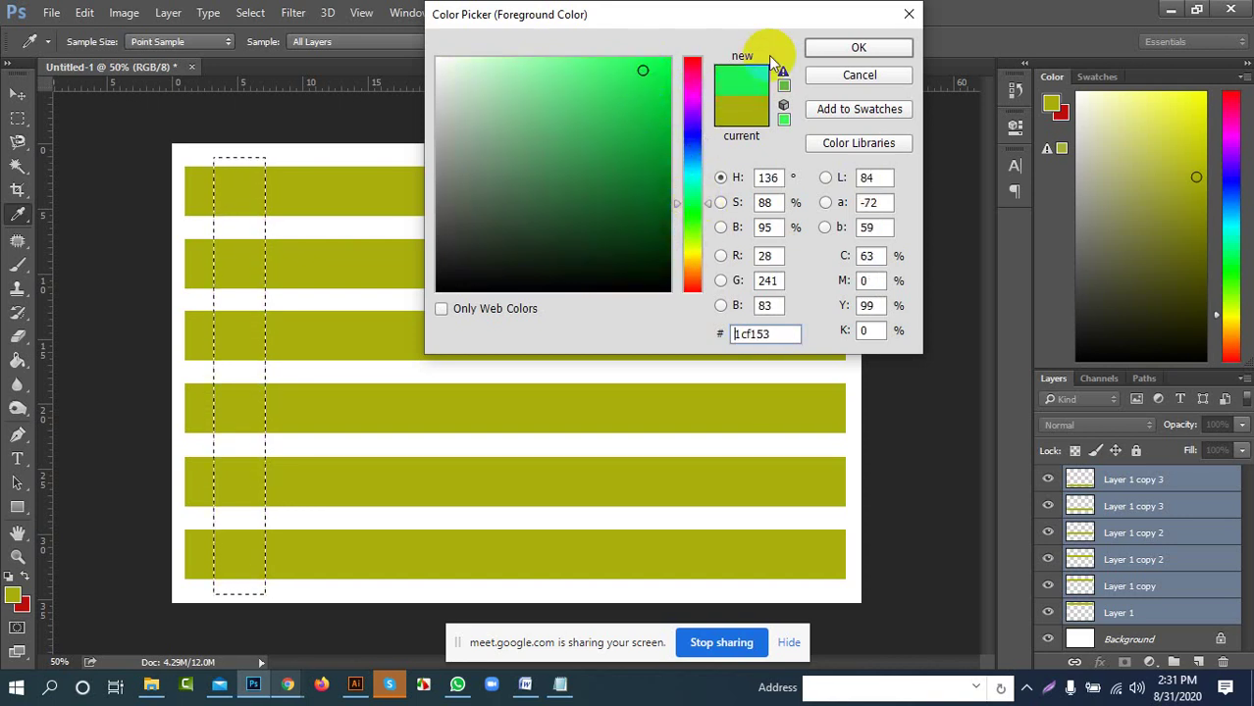
pyautogui.click(850, 49)
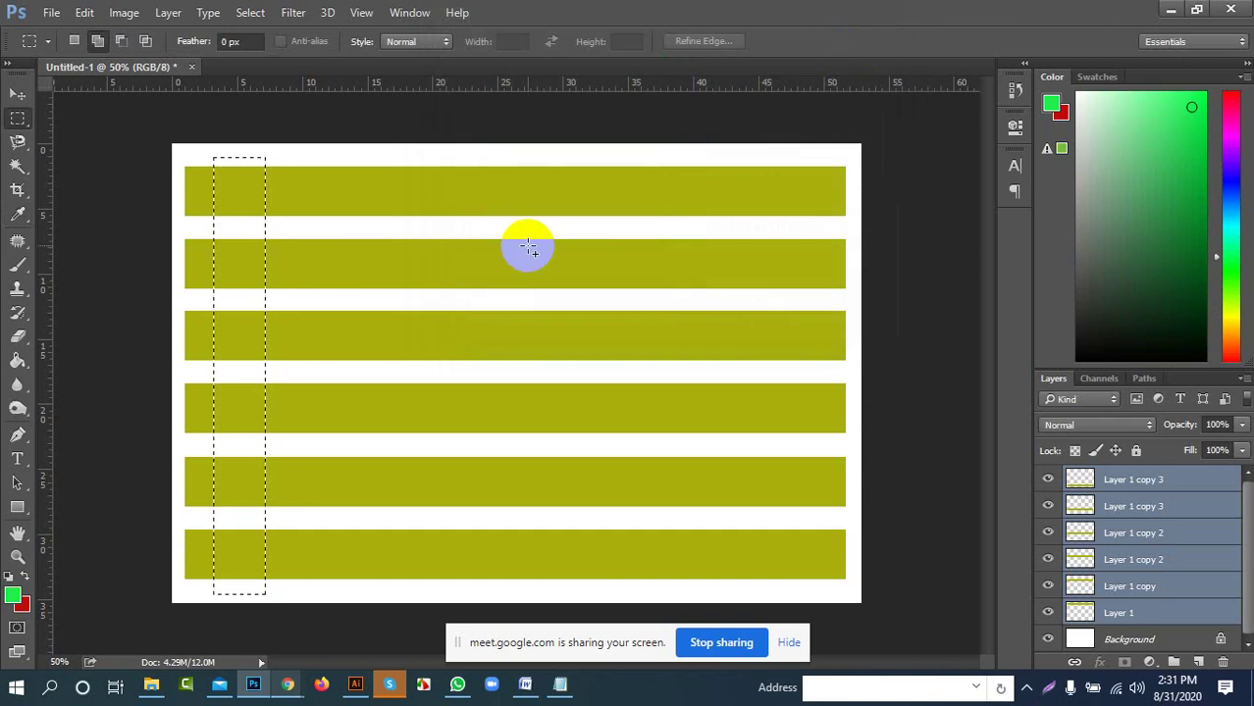
# Fill the tall selection with the green foreground color on a new layer and deselect it
pyautogui.click(17, 361)
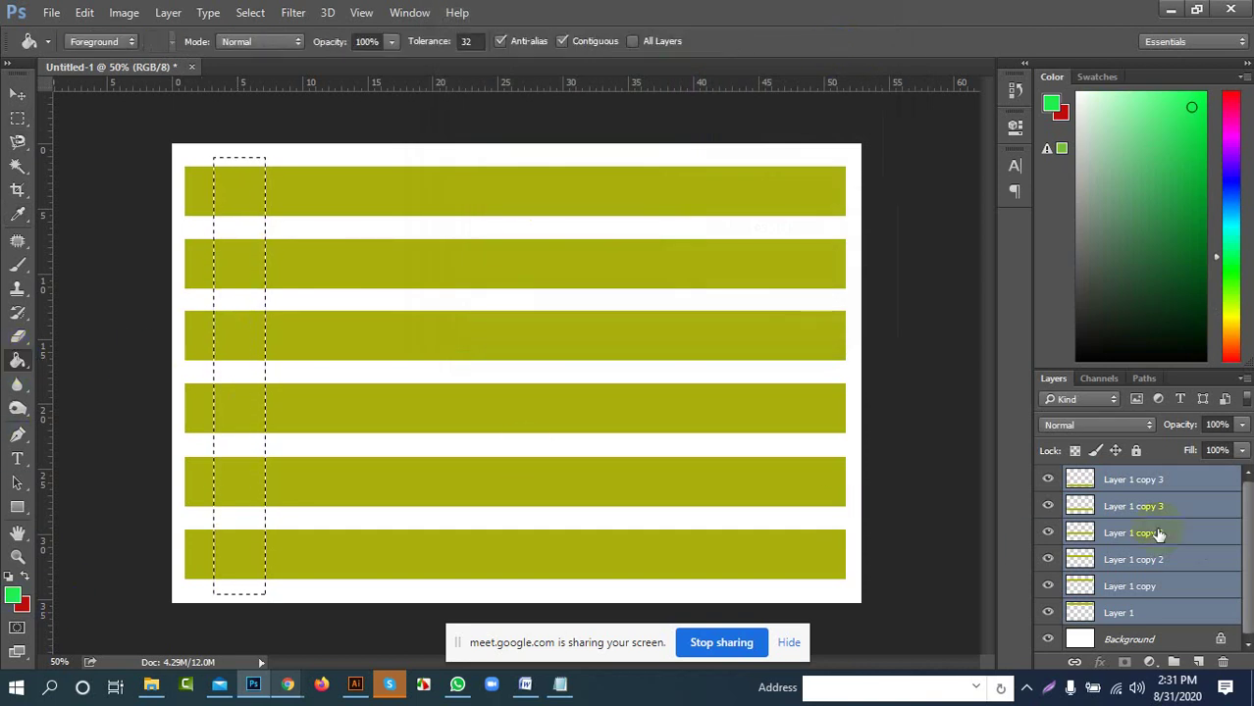
pyautogui.click(1199, 662)
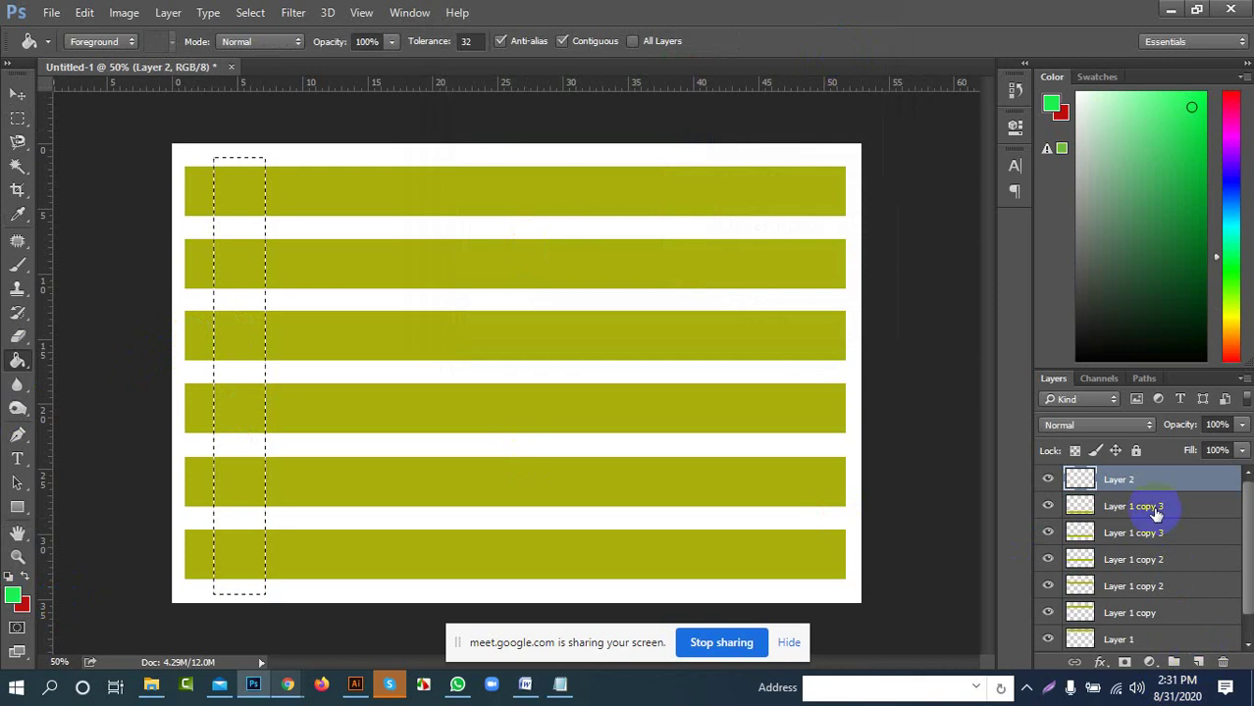
pyautogui.click(226, 353)
pyautogui.click(250, 410)
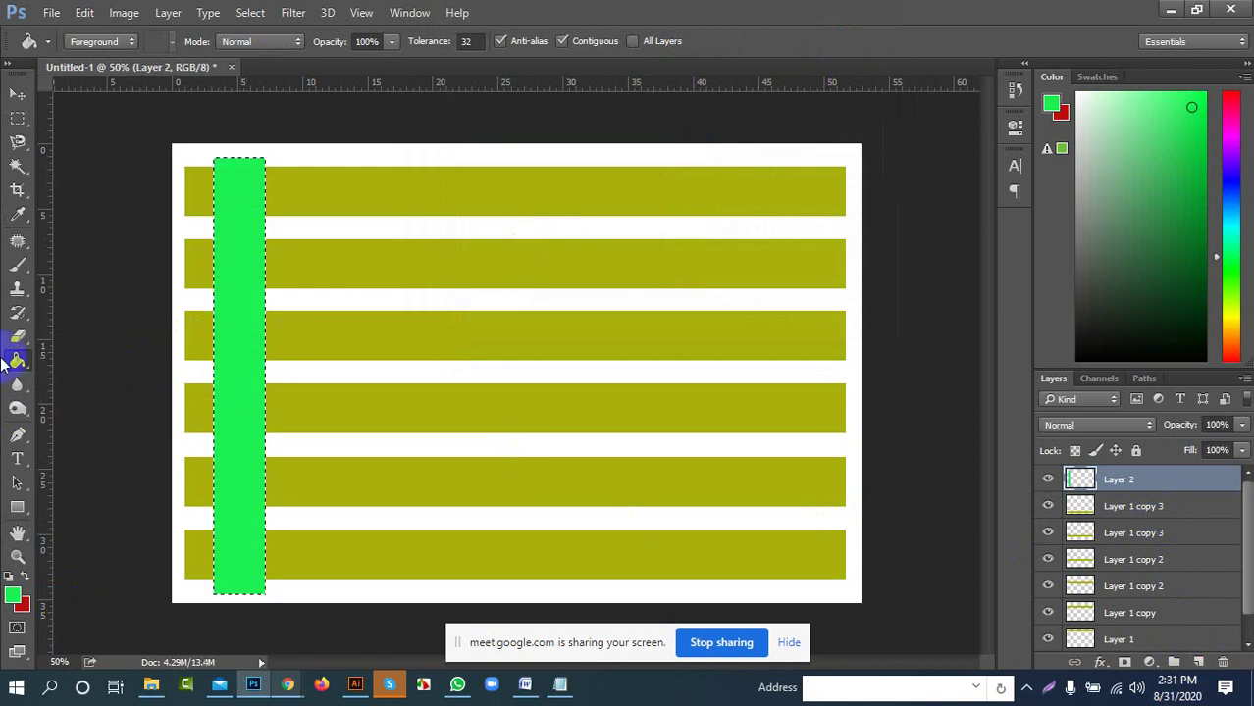
pyautogui.click(14, 96)
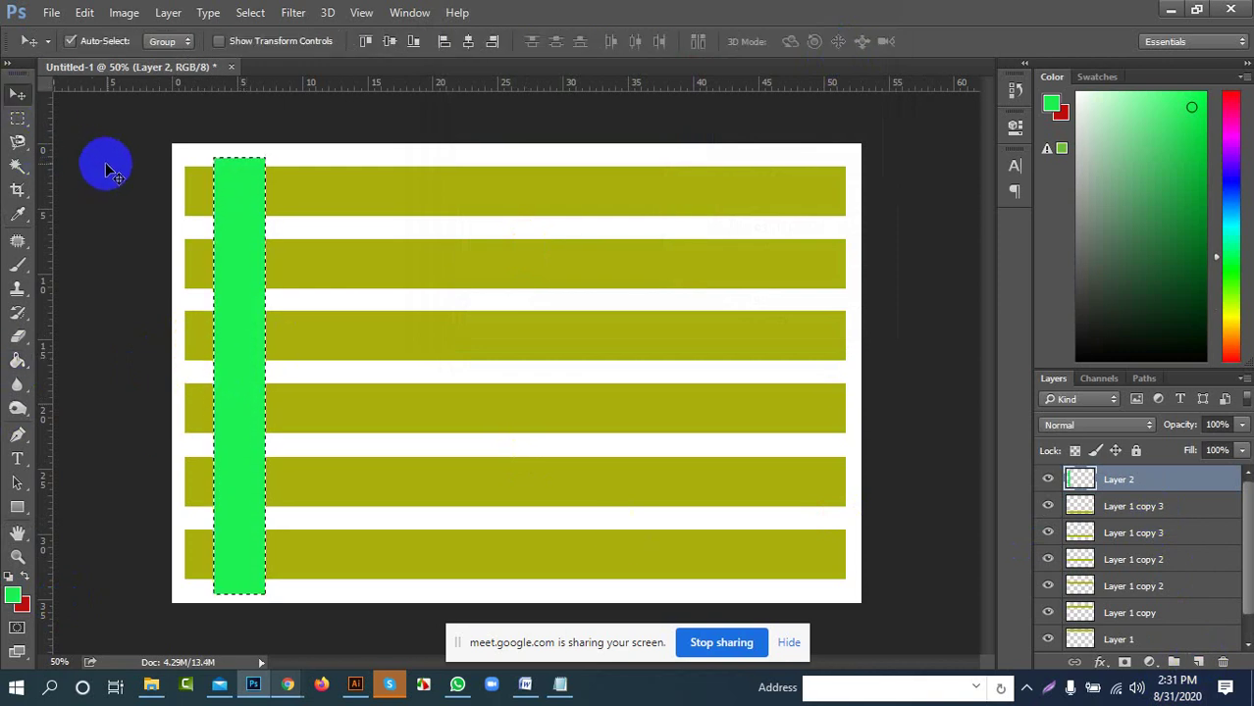
pyautogui.hotkey('ctrl', 'd')
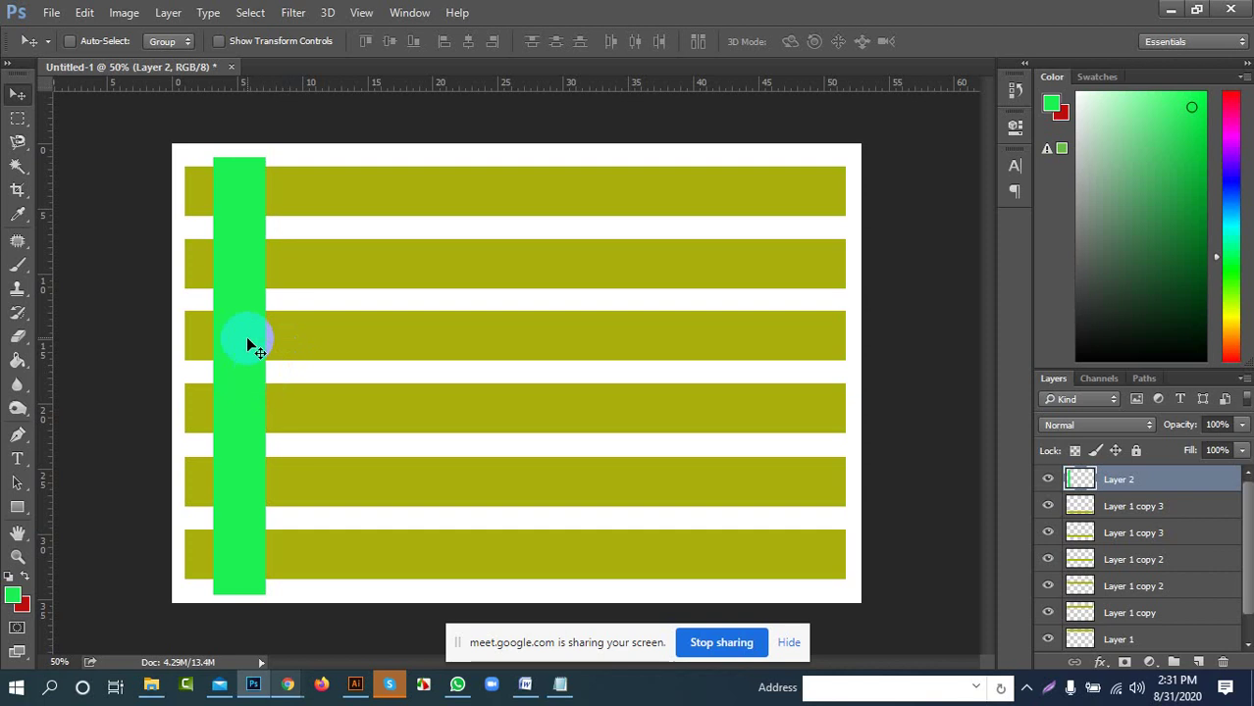
# Duplicate the green vertical bar a short gap to its right and nudge both bars left toward the olive bars' left ends
pyautogui.moveTo(237, 316); pyautogui.dragTo(238, 314)
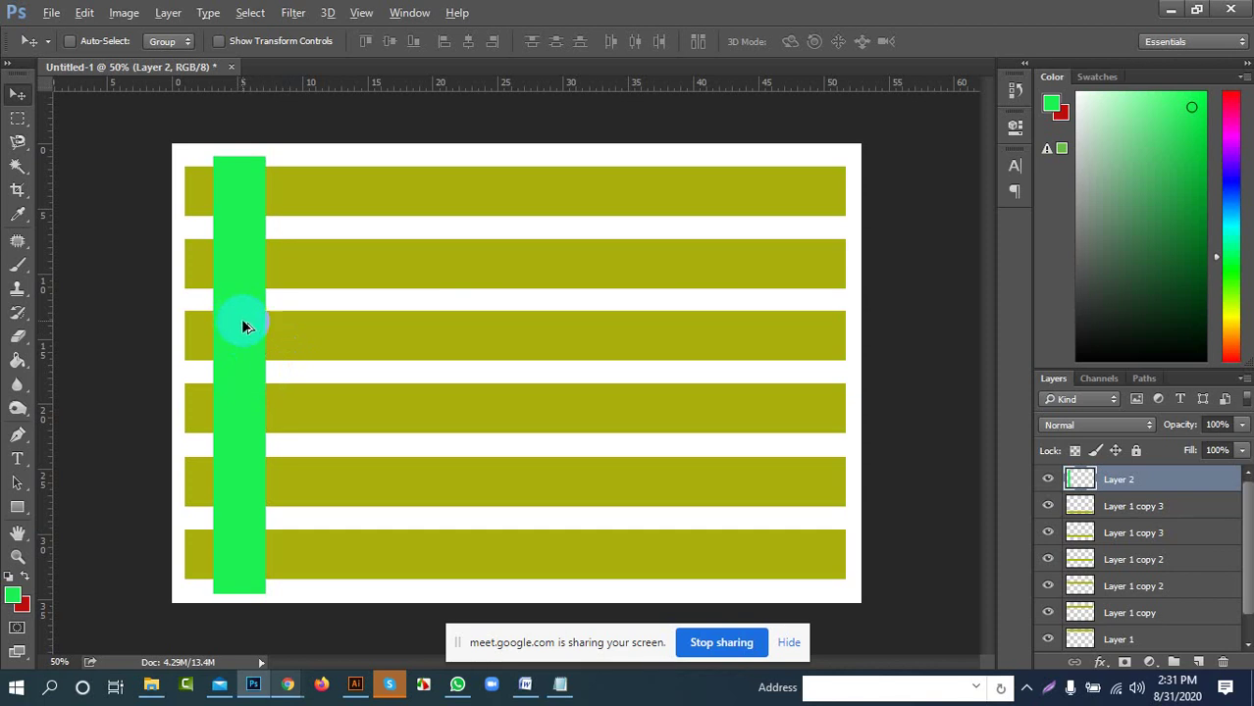
pyautogui.moveTo(240, 316); pyautogui.dragTo(316, 322)
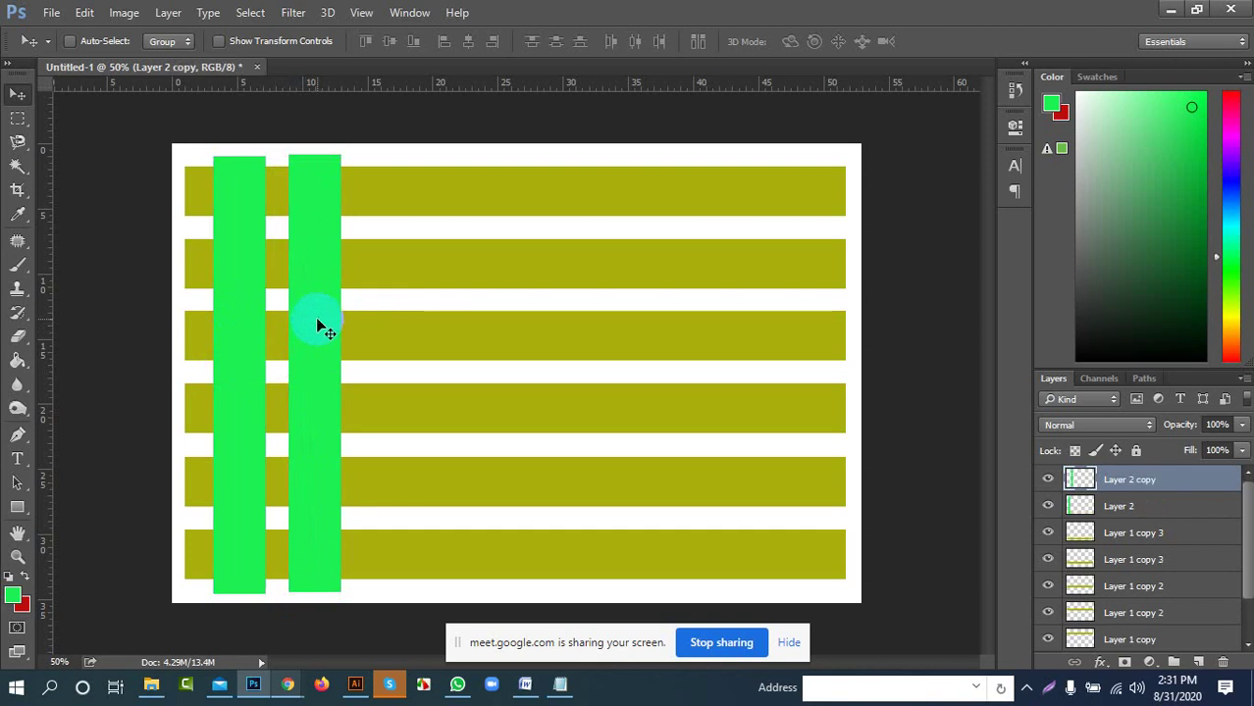
pyautogui.keyDown('shift'); pyautogui.click(1148, 512); pyautogui.keyUp('shift')
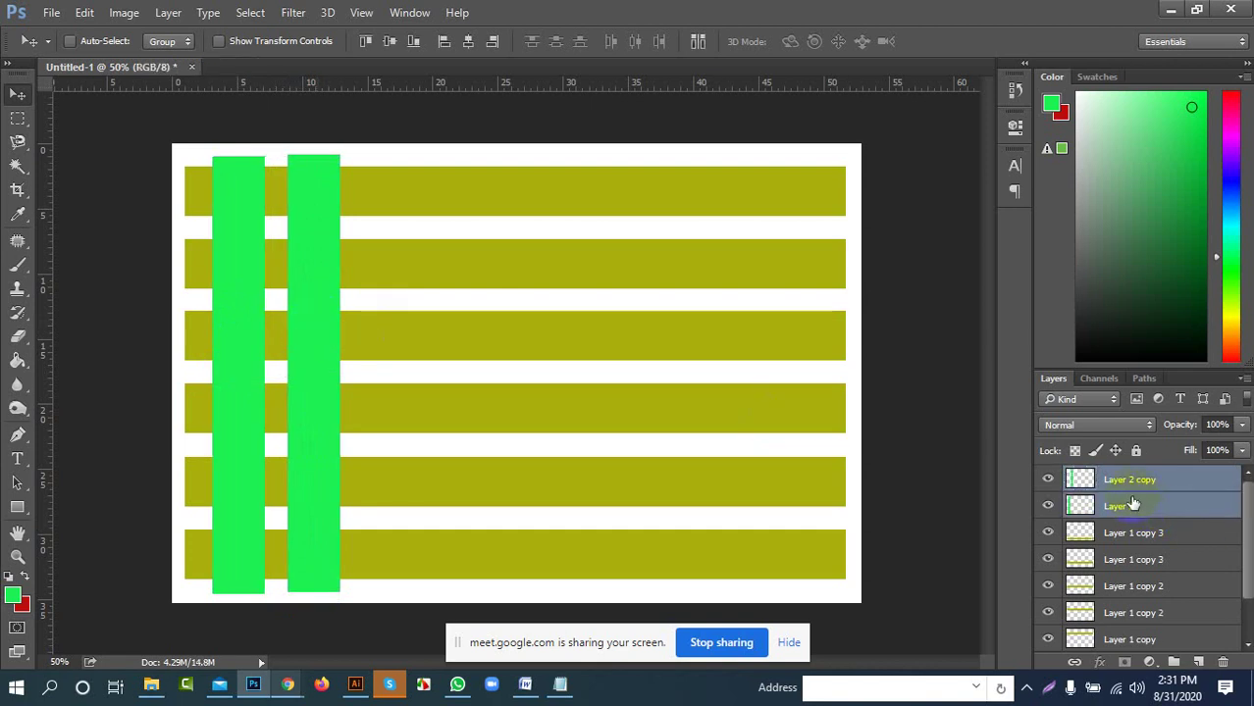
pyautogui.press('Left')
pyautogui.press('Left')
pyautogui.press('Left')
pyautogui.press('Left')
pyautogui.press('Left')
pyautogui.press('Left')
pyautogui.press('Left')
pyautogui.press('Left')
pyautogui.press('Left')
pyautogui.press('Left')
pyautogui.press('Left')
pyautogui.press('Left')
pyautogui.press('Left')
pyautogui.press('Left')
pyautogui.press('Left')
pyautogui.press('Left')
pyautogui.press('Left')
pyautogui.press('Left')
pyautogui.press('Left')
pyautogui.press('Left')
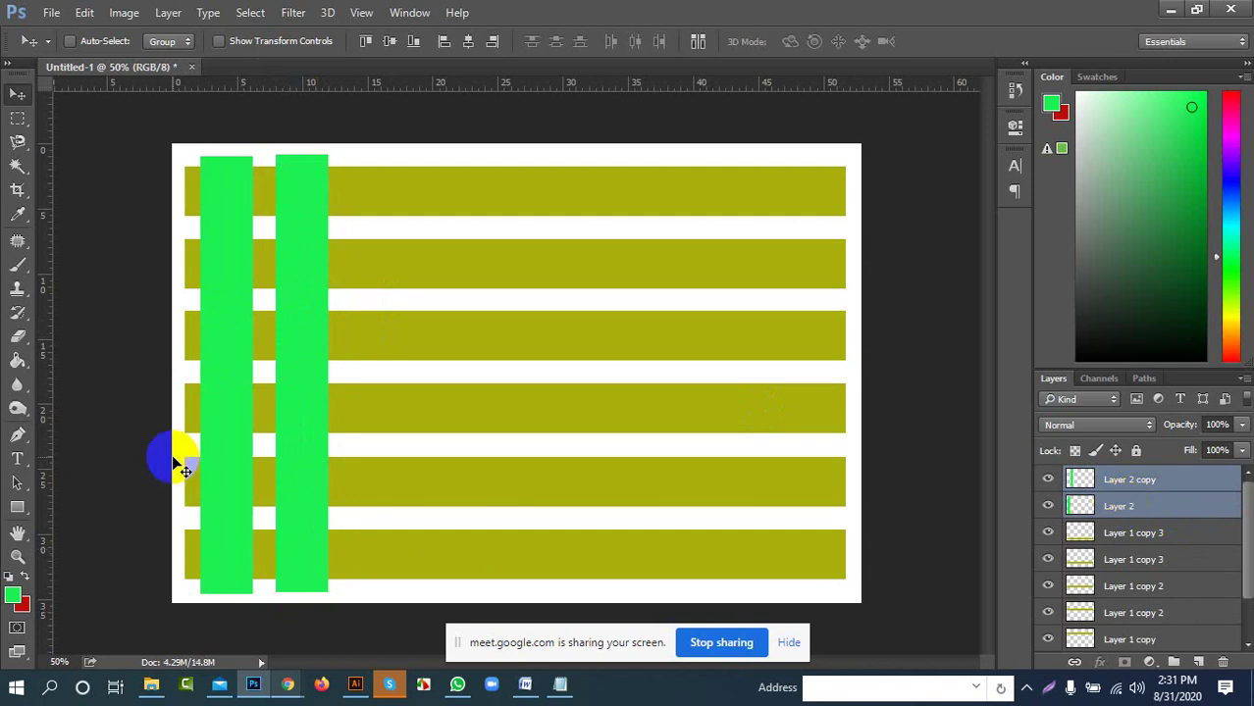
# Align the two green vertical bars with each other by their vertical centers
pyautogui.scroll(4, 204, 294)
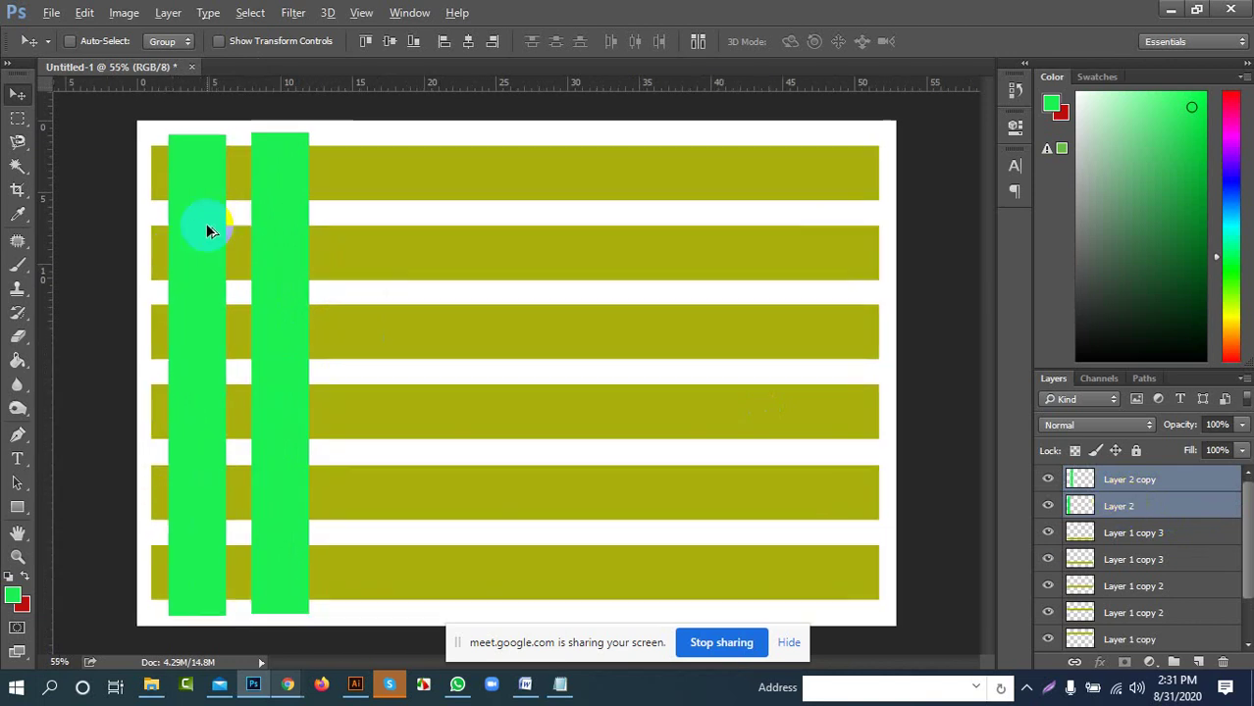
pyautogui.scroll(3, 367, 272)
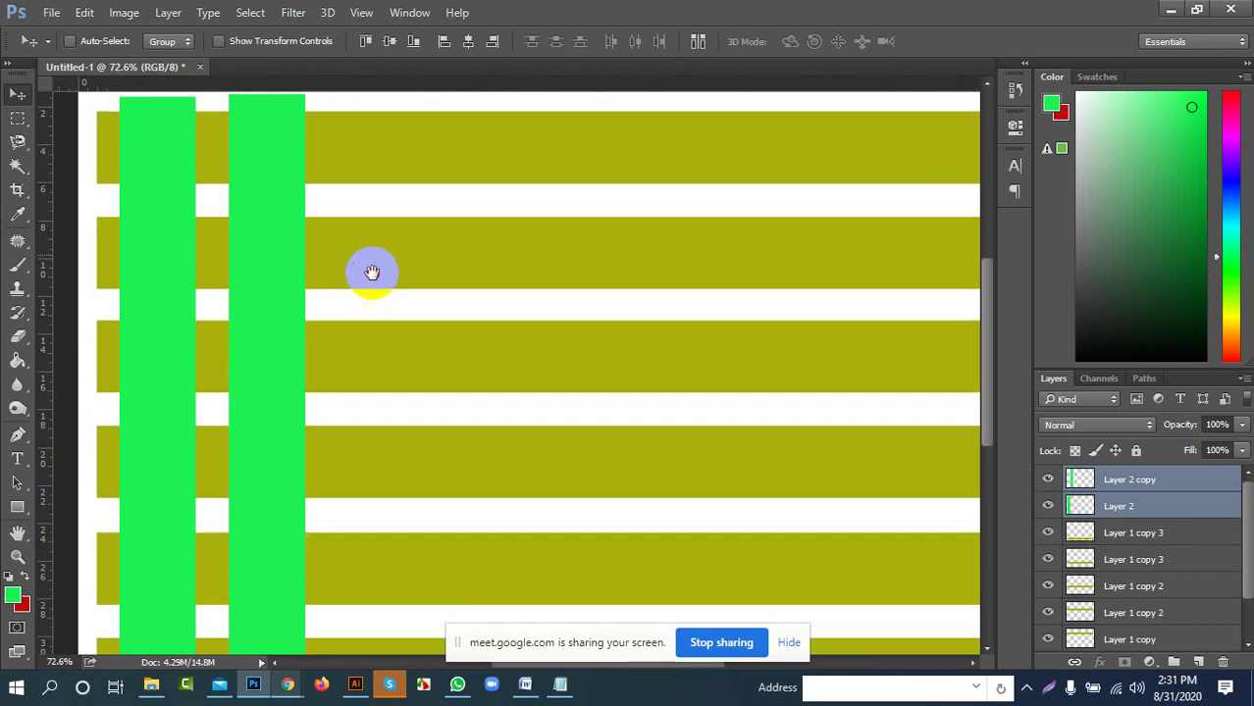
pyautogui.hscroll(-3, 461, 309)
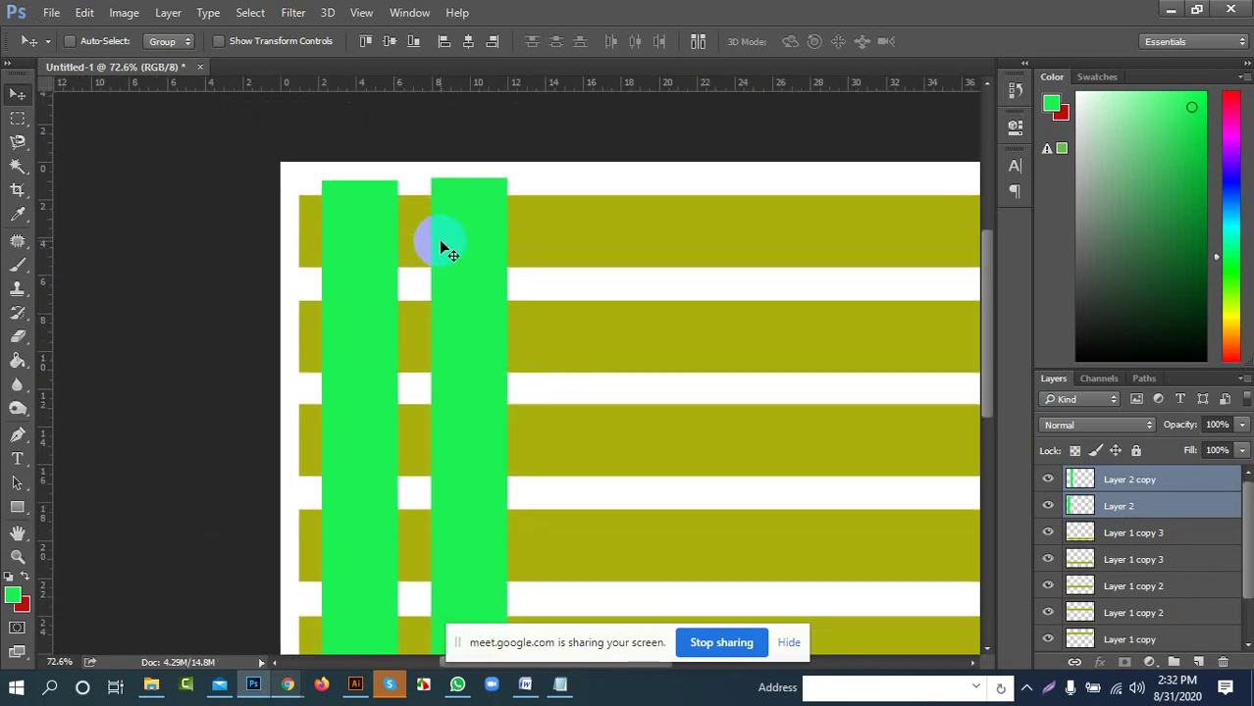
pyautogui.scroll(-2, 438, 239)
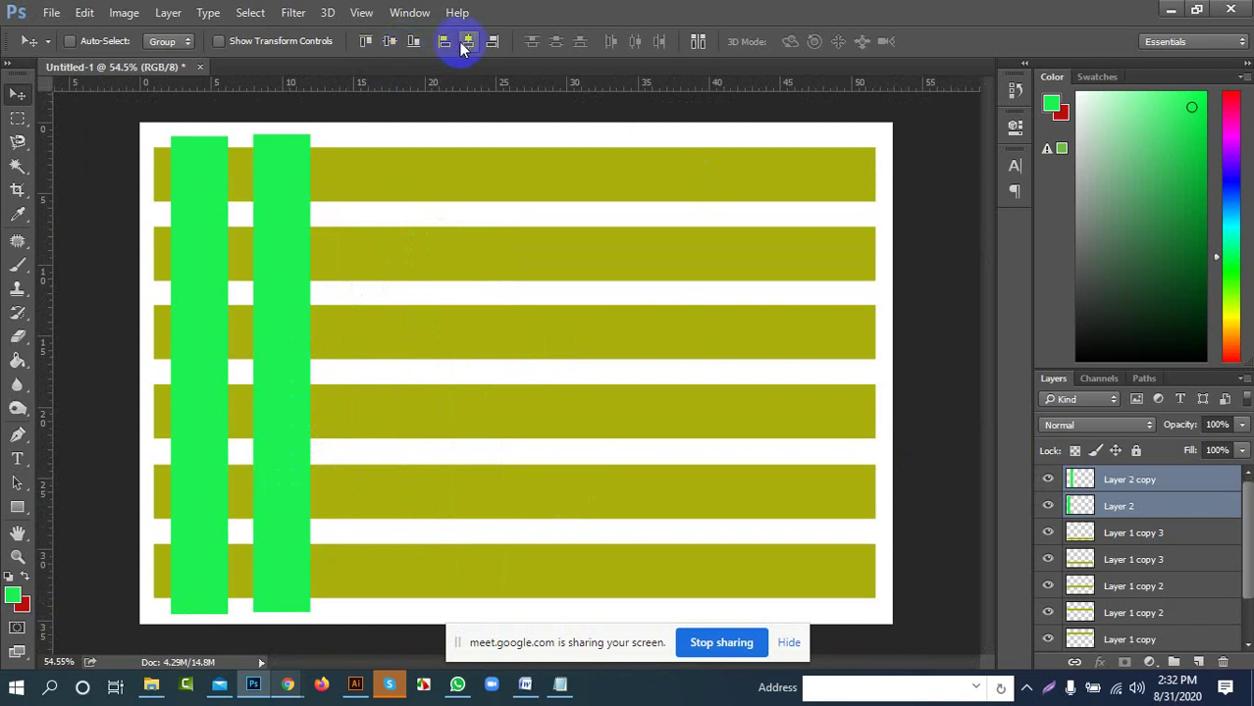
pyautogui.click(388, 43)
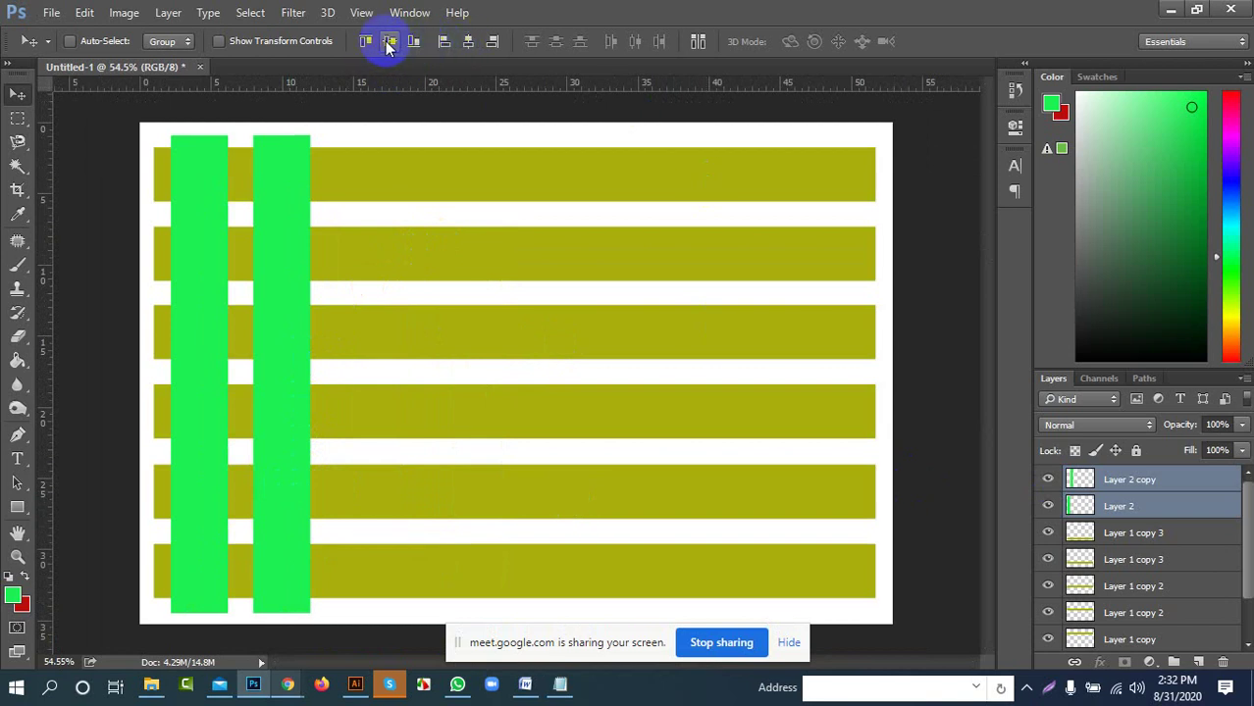
# Activate the Rectangular Marquee tool and make the left green bar's layer, Layer 2, the only selected layer
pyautogui.scroll(1, 191, 200)
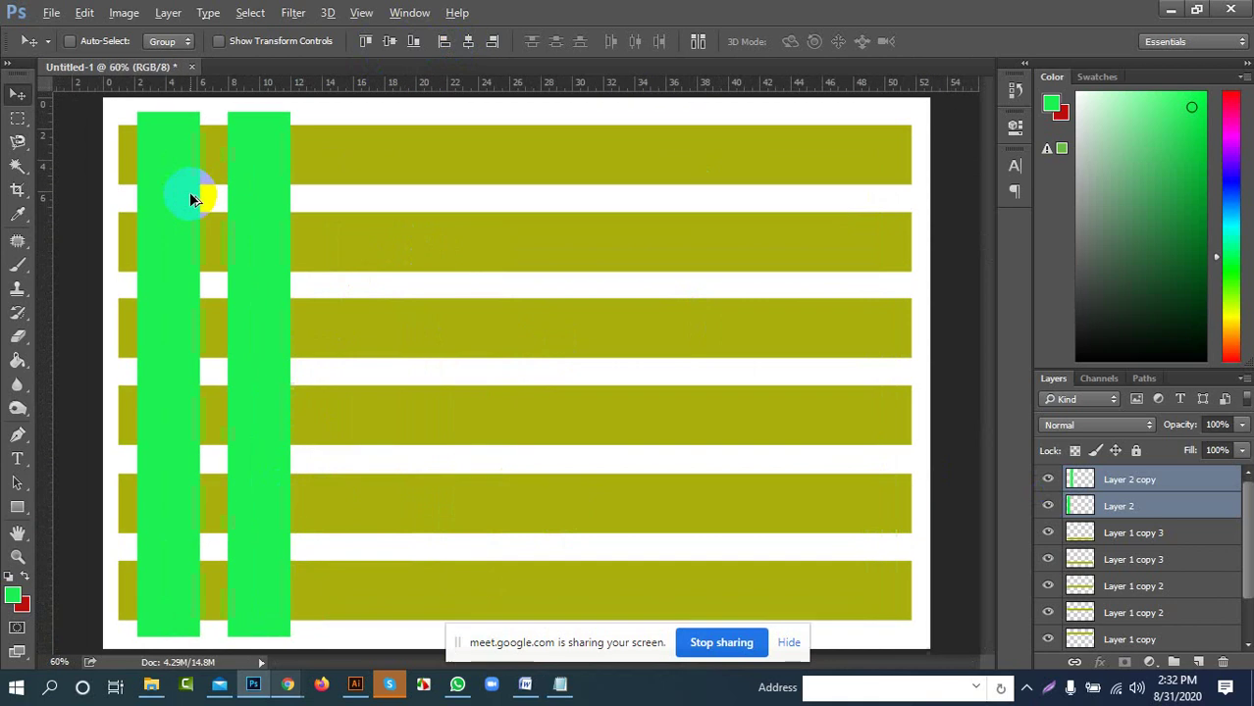
pyautogui.scroll(1, 186, 198)
pyautogui.moveTo(330, 243); pyautogui.dragTo(517, 247)
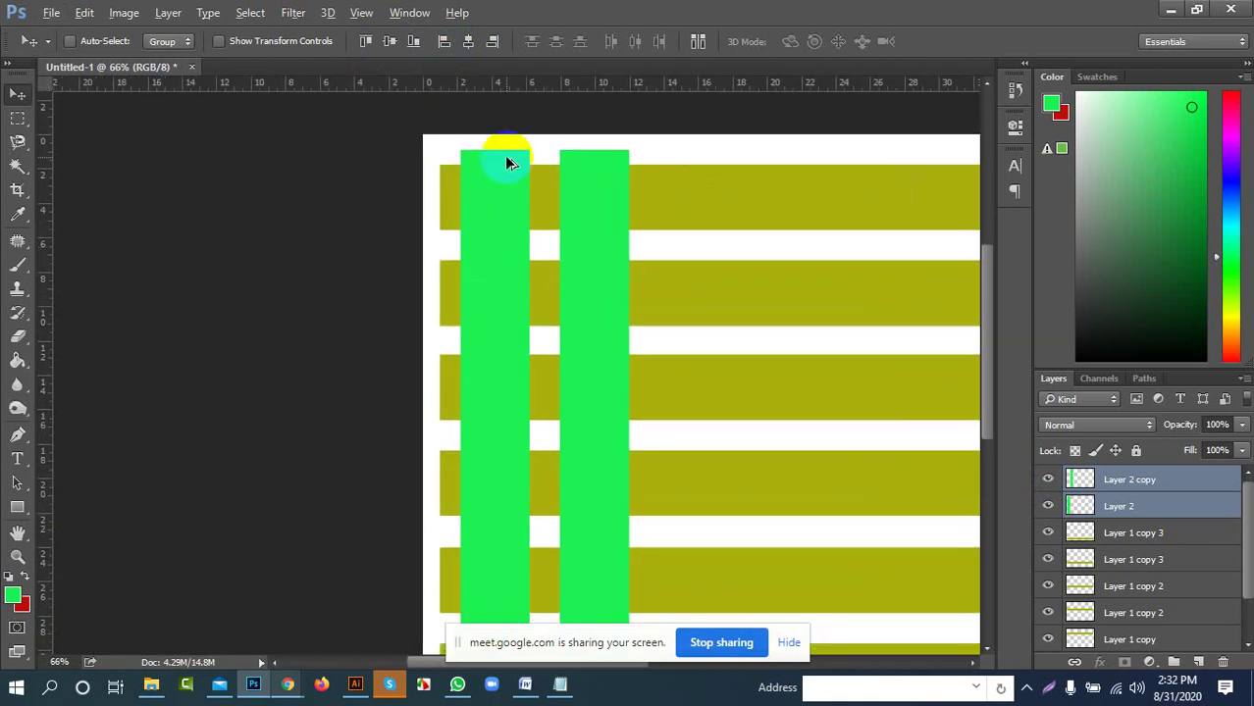
pyautogui.scroll(5, 506, 162)
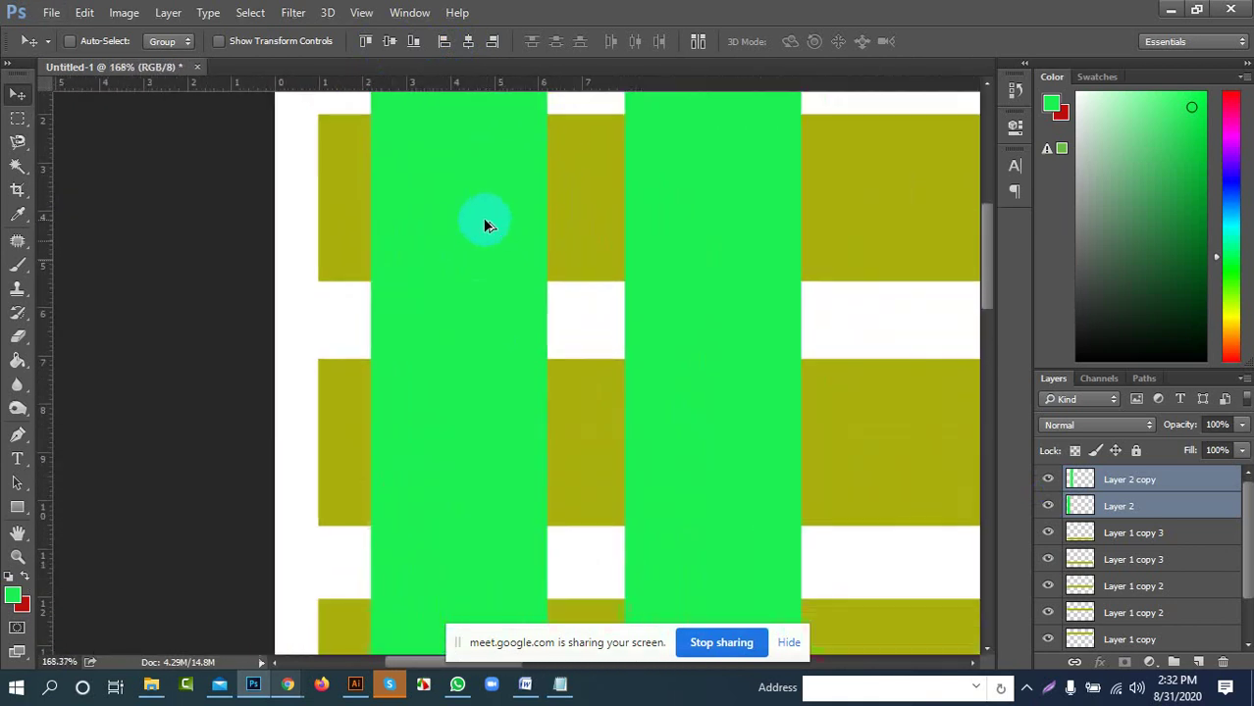
pyautogui.scroll(-2, 483, 225)
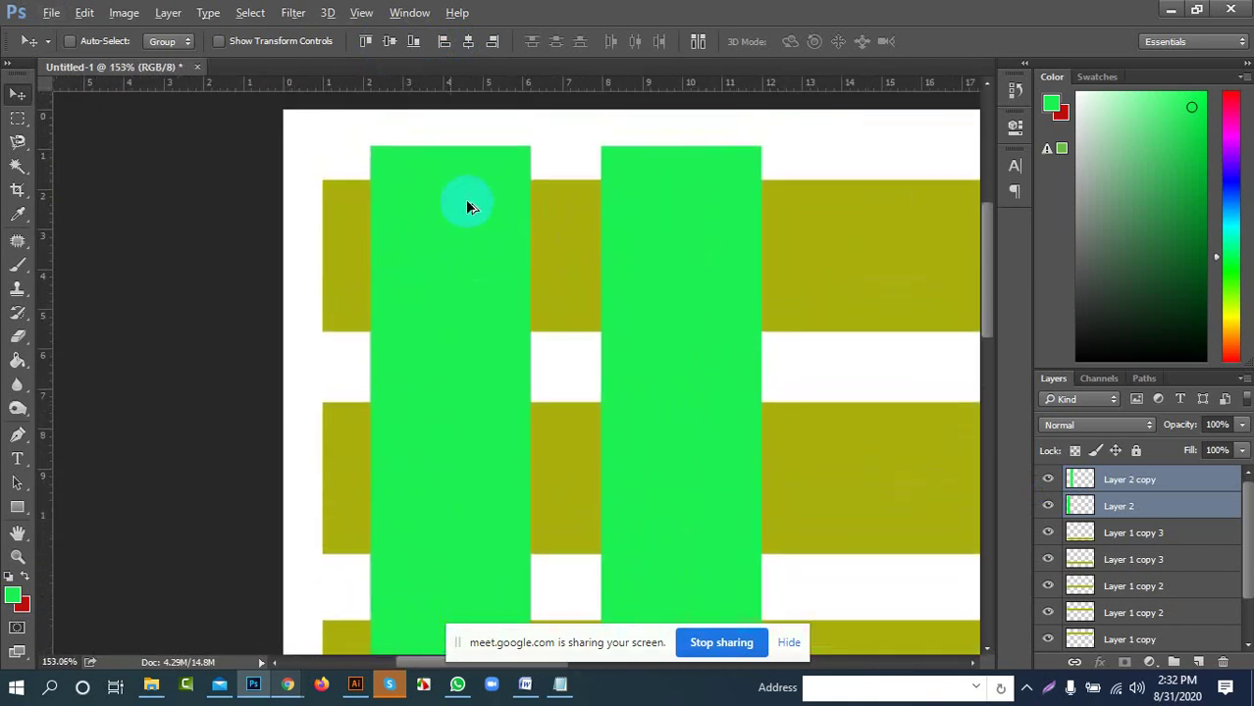
pyautogui.scroll(6, 467, 203)
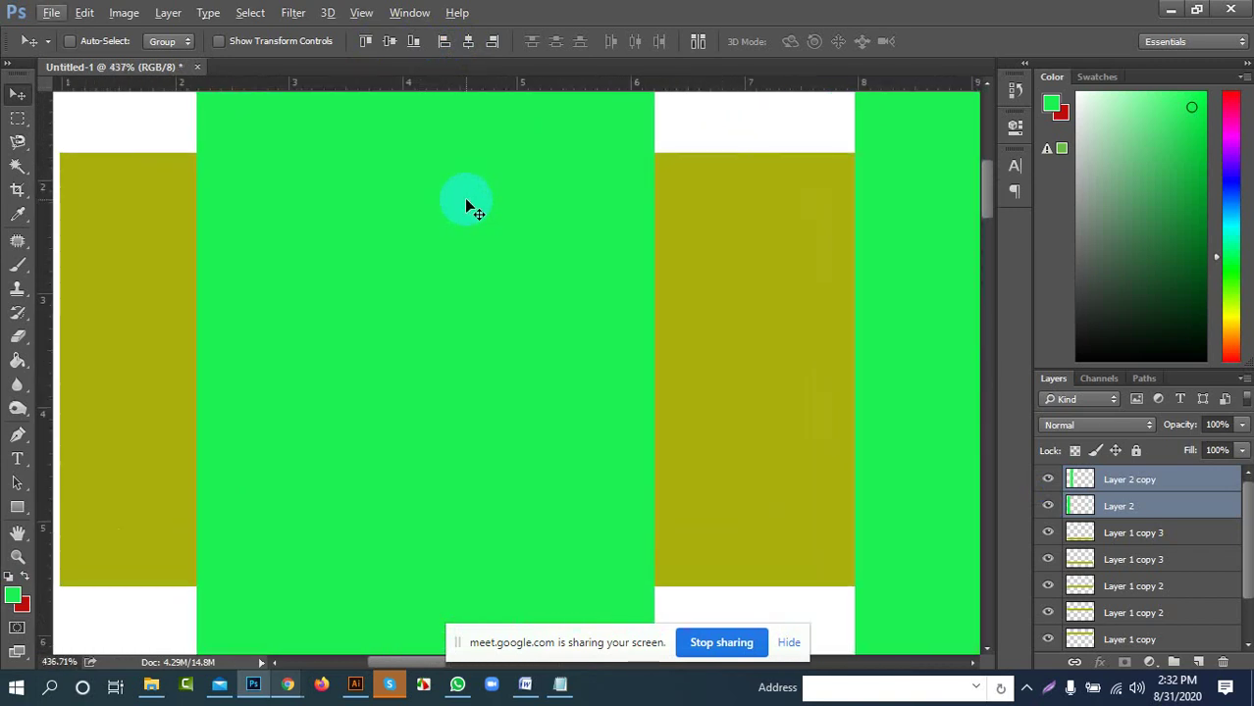
pyautogui.scroll(2, 464, 198)
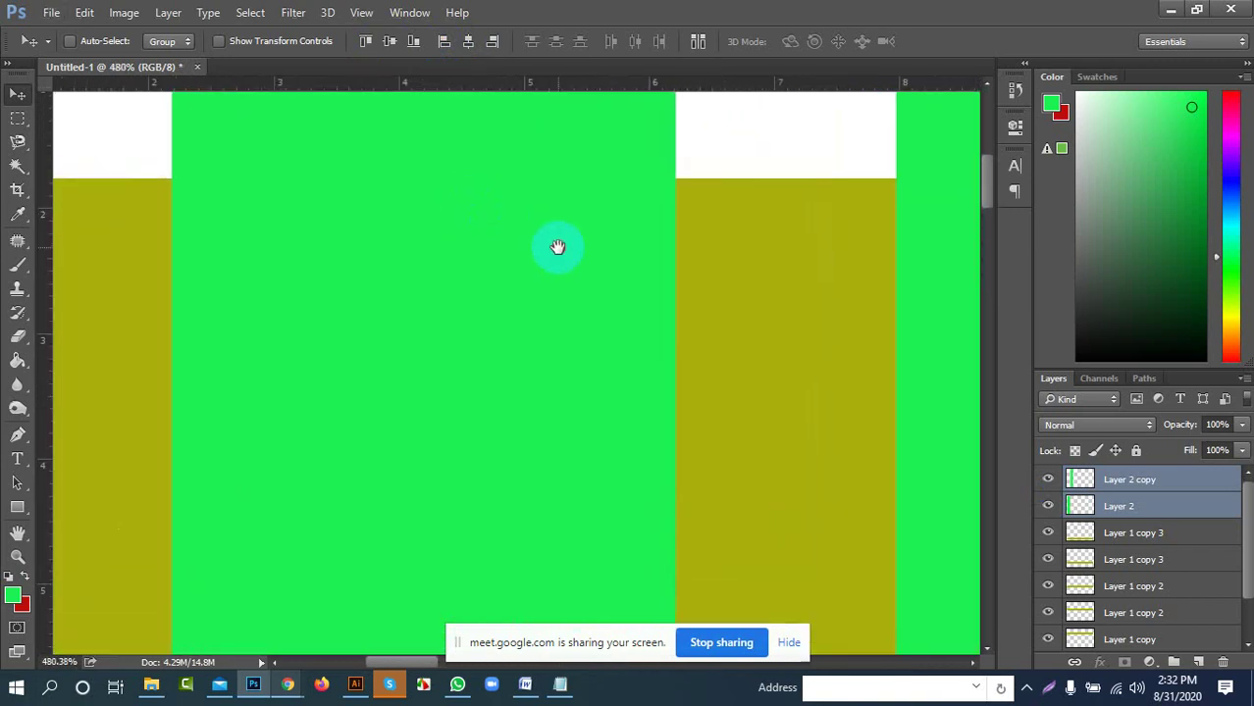
pyautogui.moveTo(643, 639); pyautogui.dragTo(641, 693)
pyautogui.scroll(-2, 548, 487)
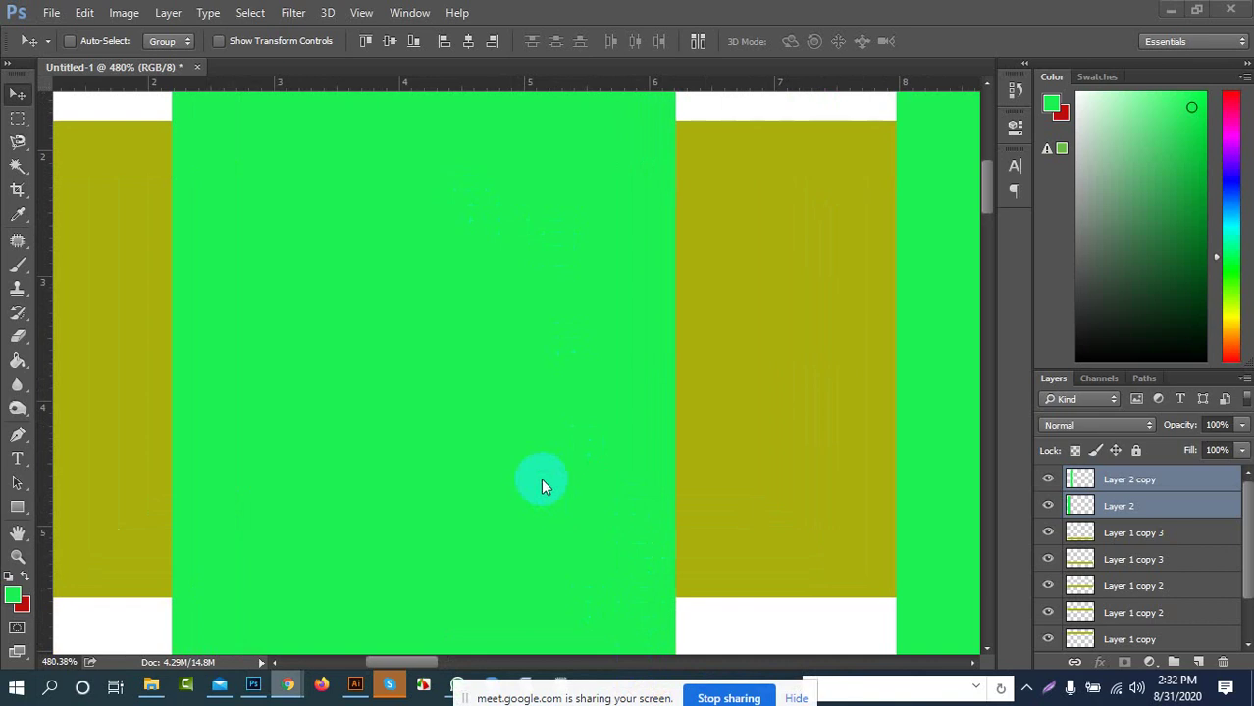
pyautogui.scroll(1, 541, 485)
pyautogui.scroll(-1, 541, 484)
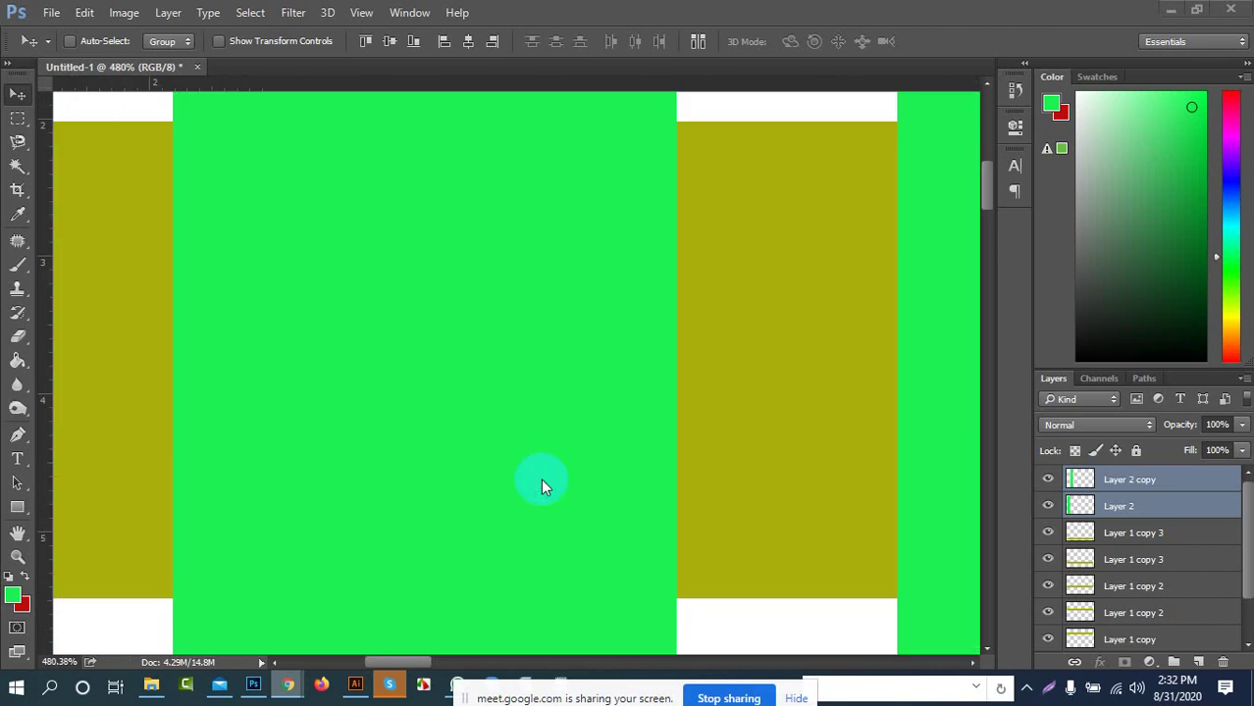
pyautogui.click(363, 393)
pyautogui.moveTo(405, 402); pyautogui.dragTo(379, 370)
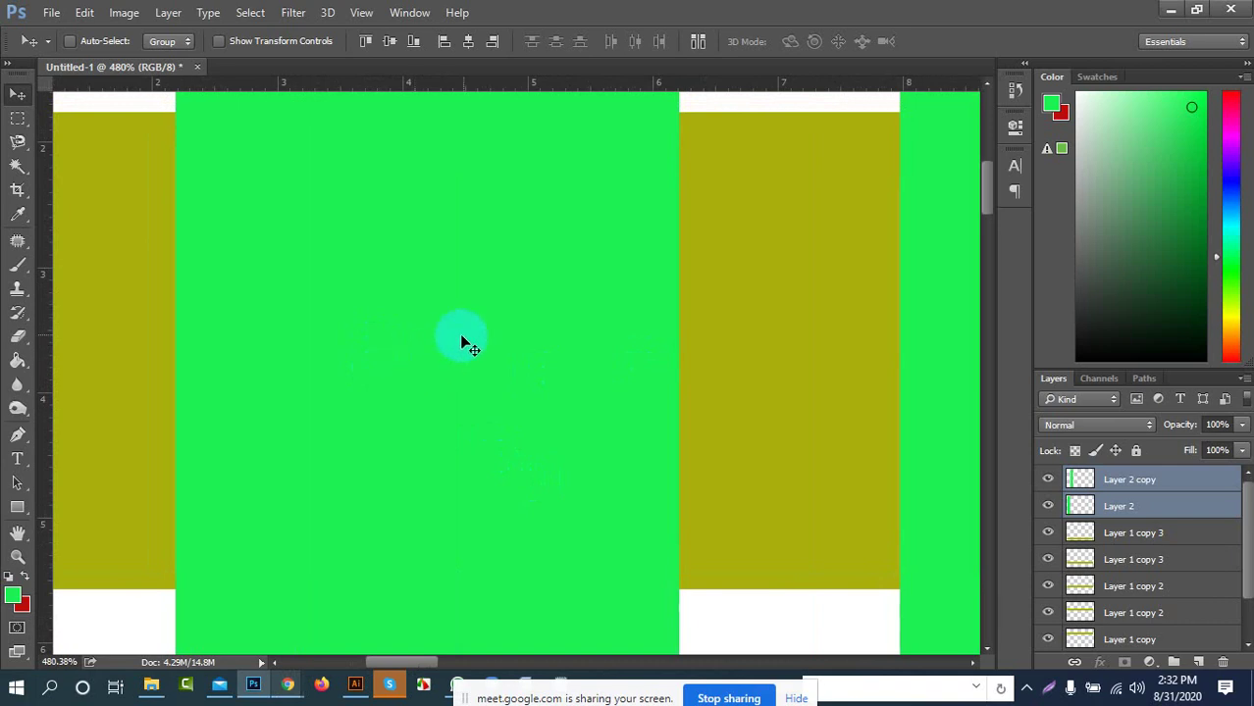
pyautogui.moveTo(461, 334); pyautogui.dragTo(454, 346)
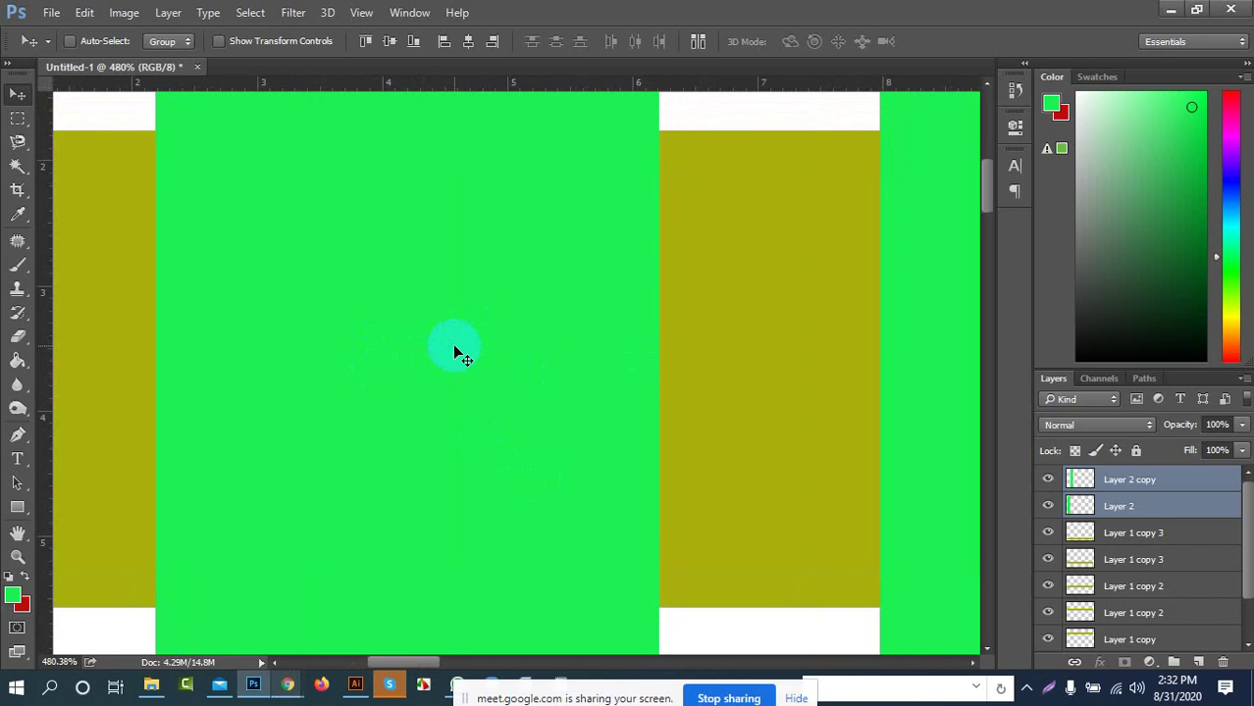
pyautogui.click(18, 118)
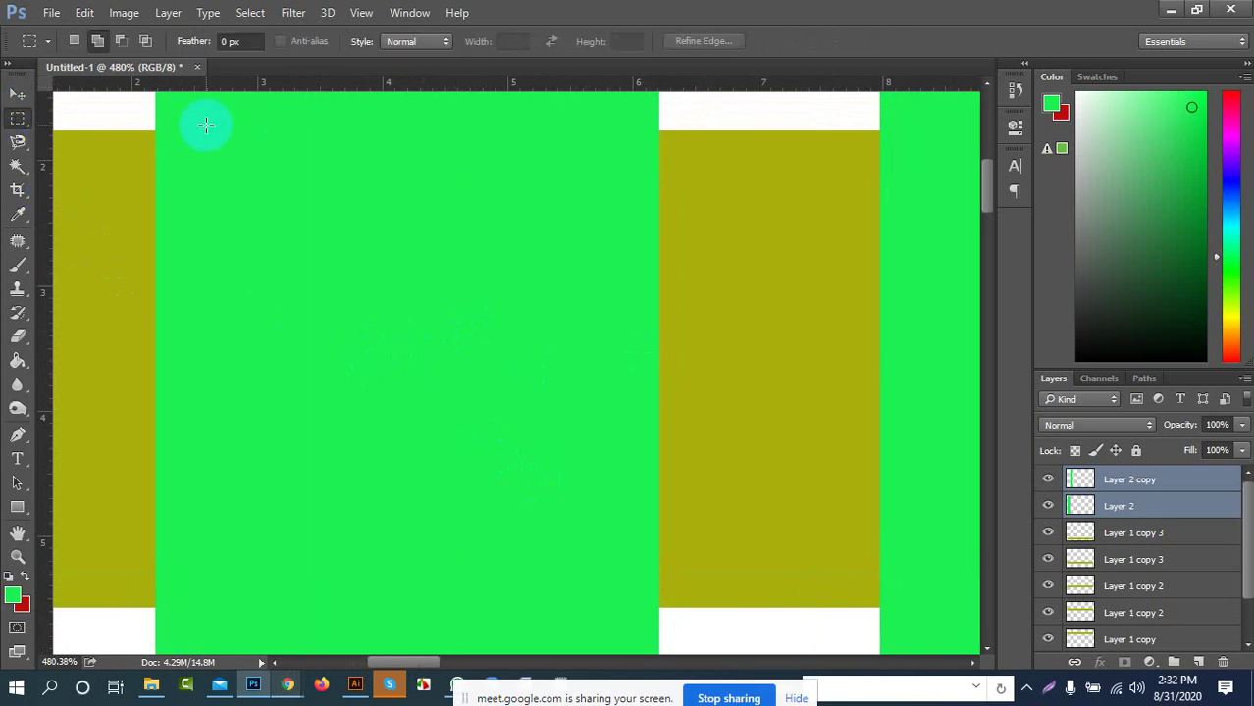
pyautogui.click(1151, 508)
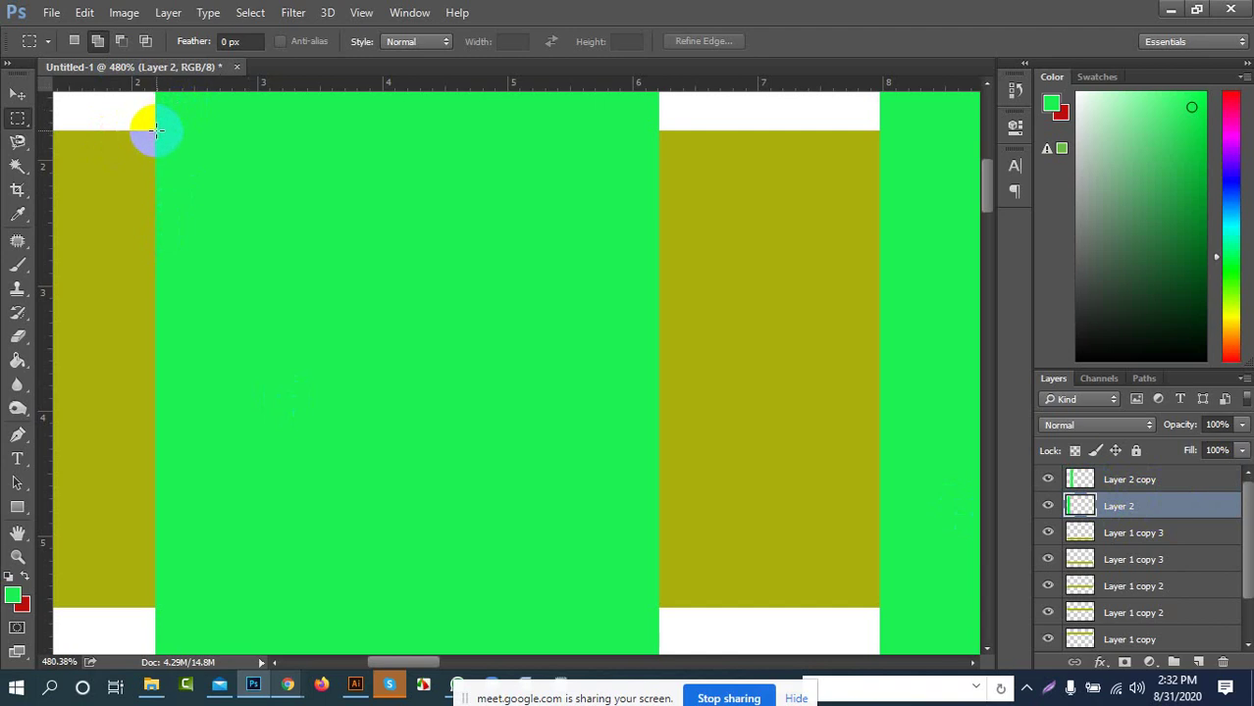
pyautogui.moveTo(216, 180); pyautogui.dragTo(655, 607)
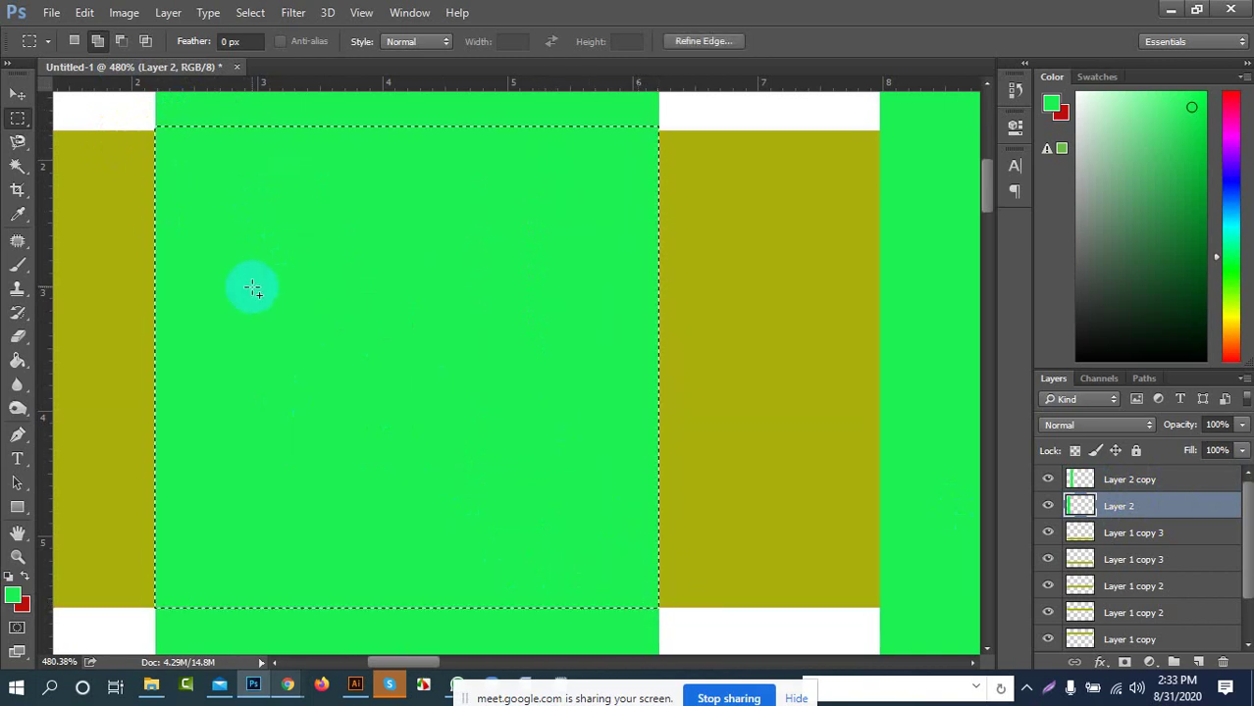
pyautogui.hotkey('ctrl', 'd')
pyautogui.scroll(1, 175, 195)
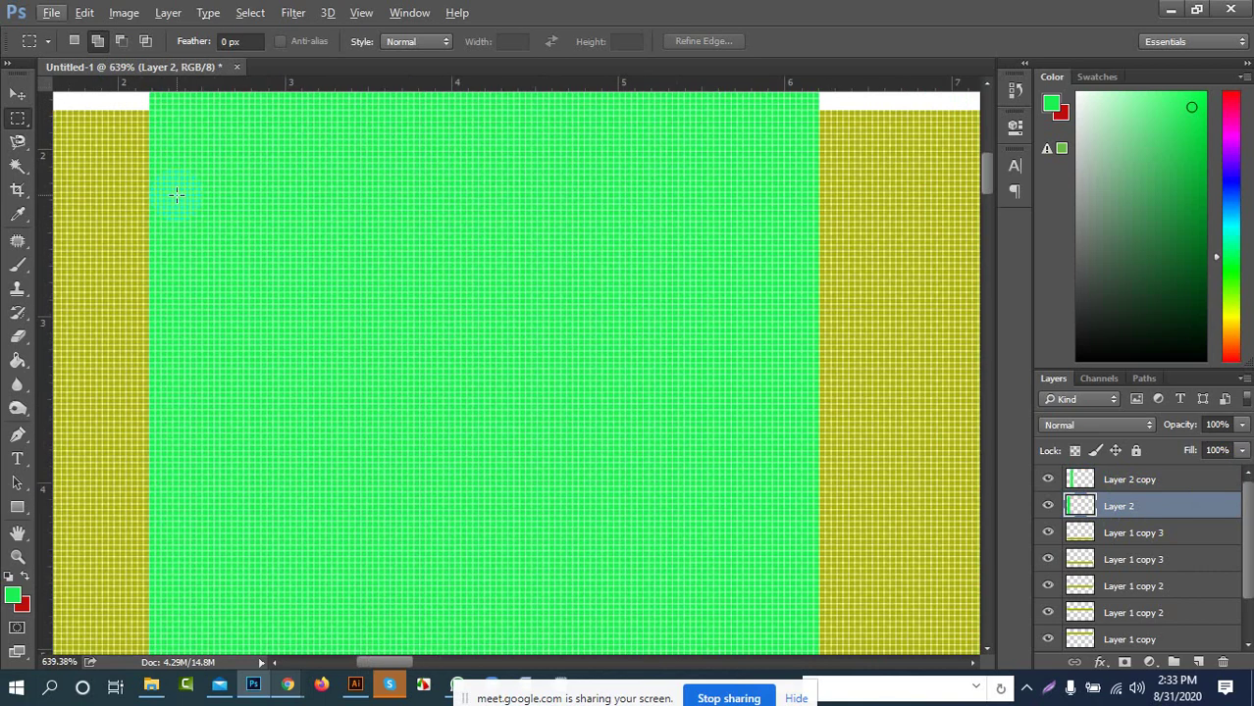
pyautogui.scroll(-2, 136, 128)
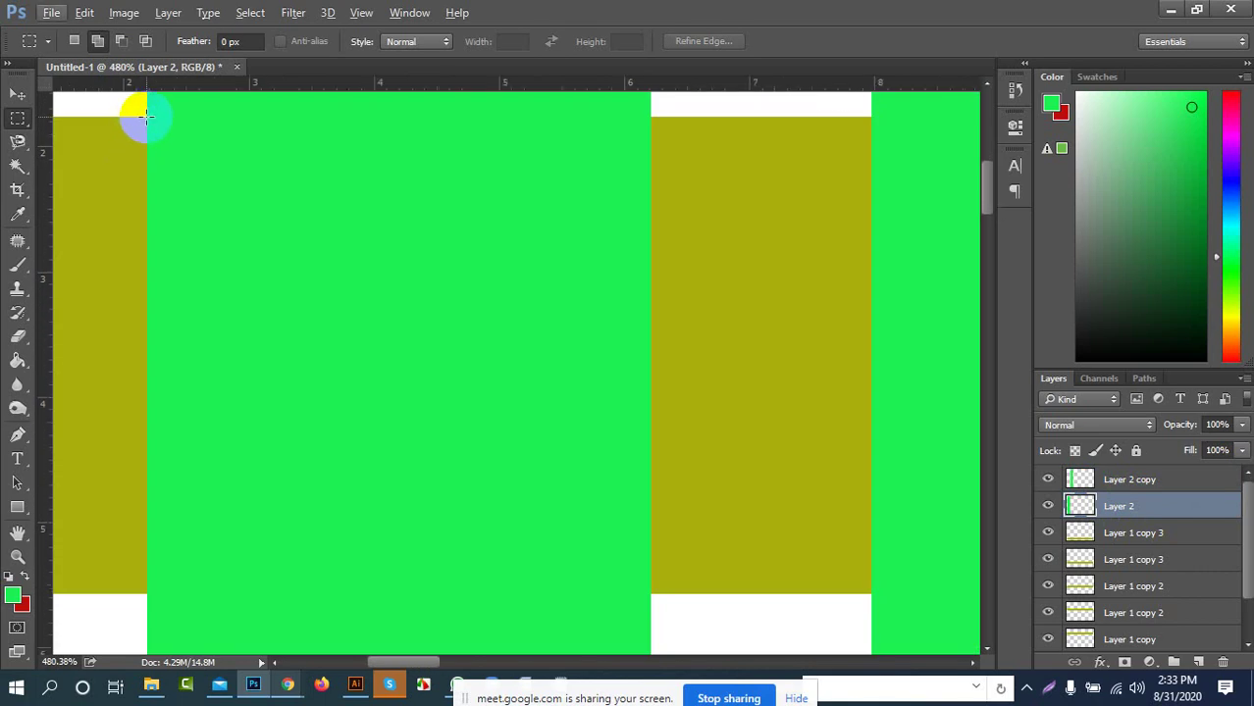
pyautogui.moveTo(145, 117); pyautogui.dragTo(193, 160)
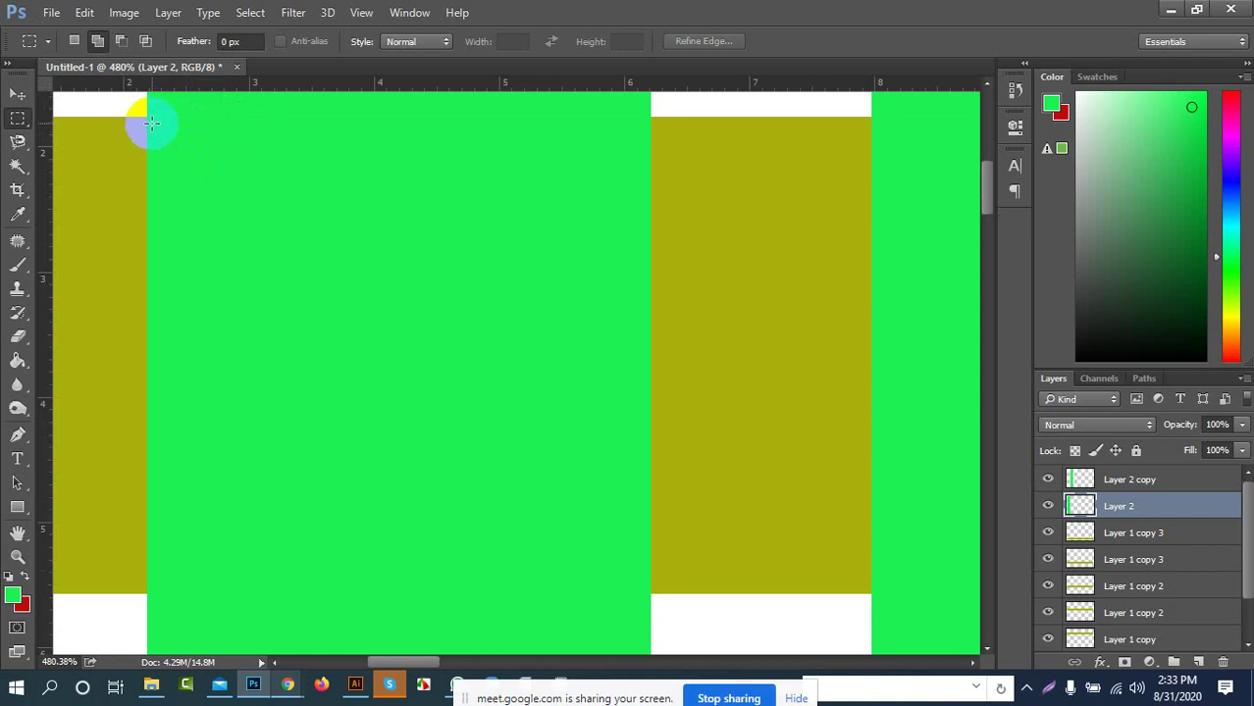
pyautogui.moveTo(145, 117); pyautogui.dragTo(363, 320)
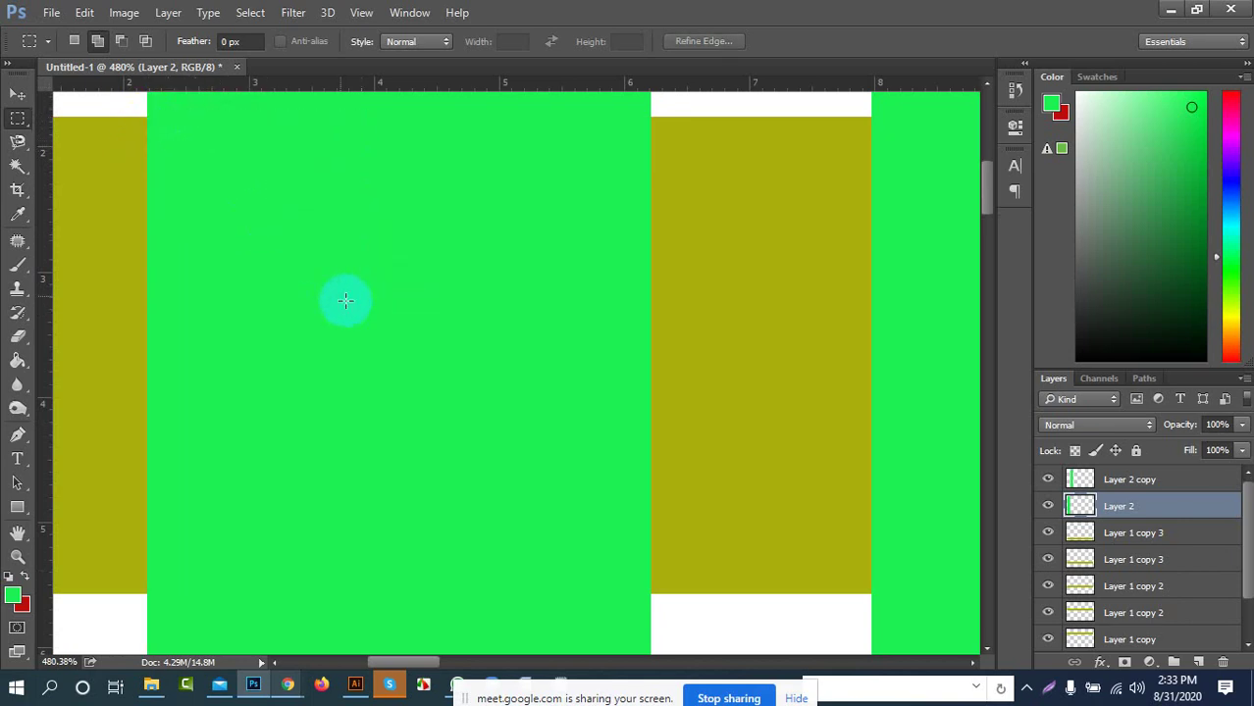
pyautogui.click(128, 136)
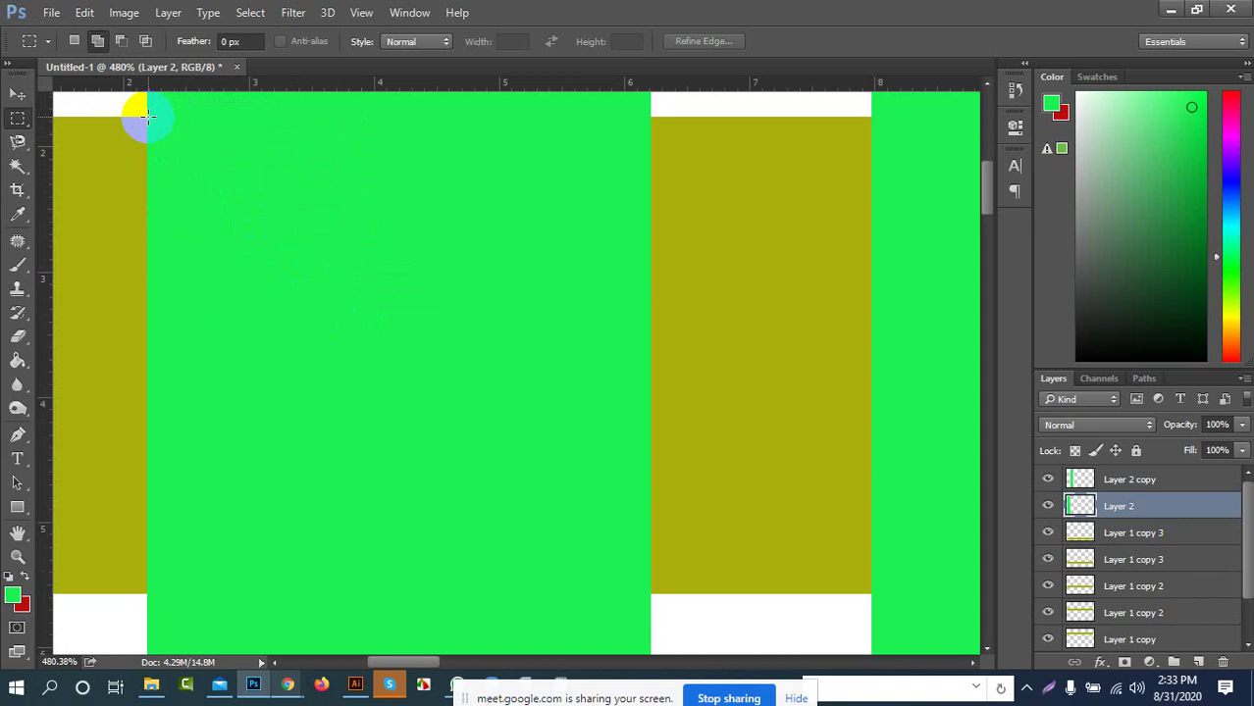
# Marquee-select the crossing of the left green bar and the top olive bar, delete the green inside it and deselect
pyautogui.moveTo(258, 219); pyautogui.dragTo(647, 591)
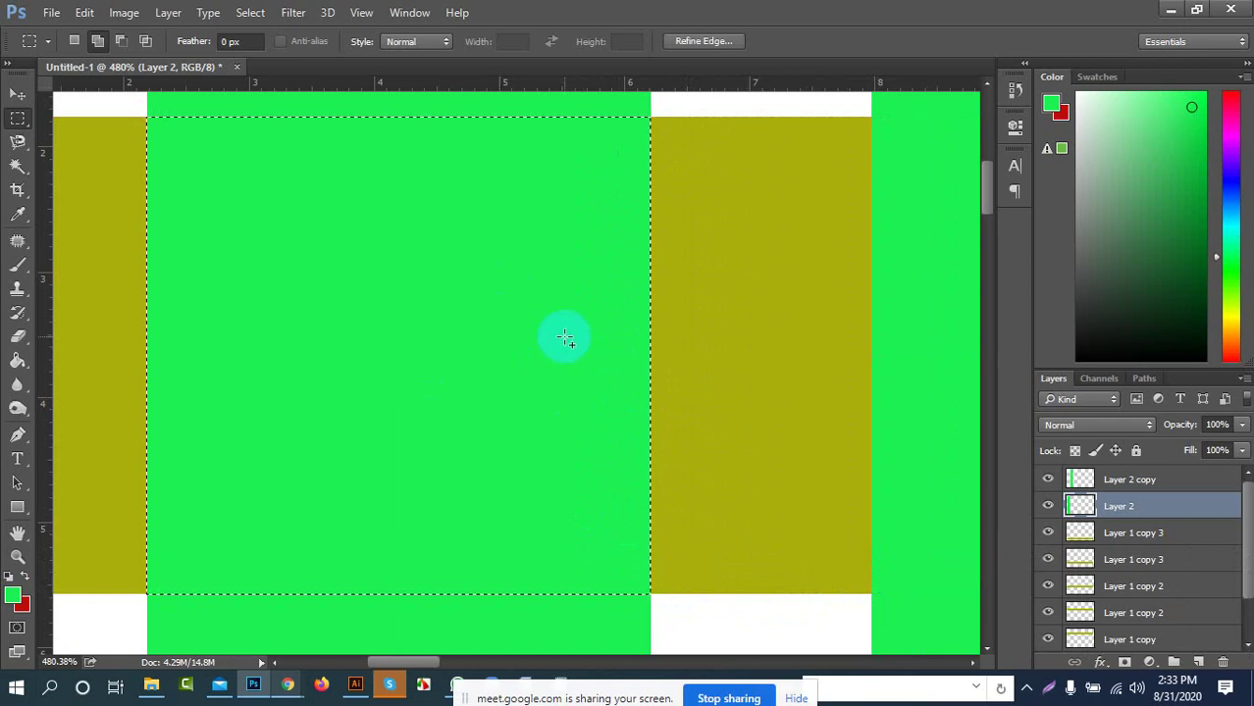
pyautogui.click(13, 98)
pyautogui.press('Delete')
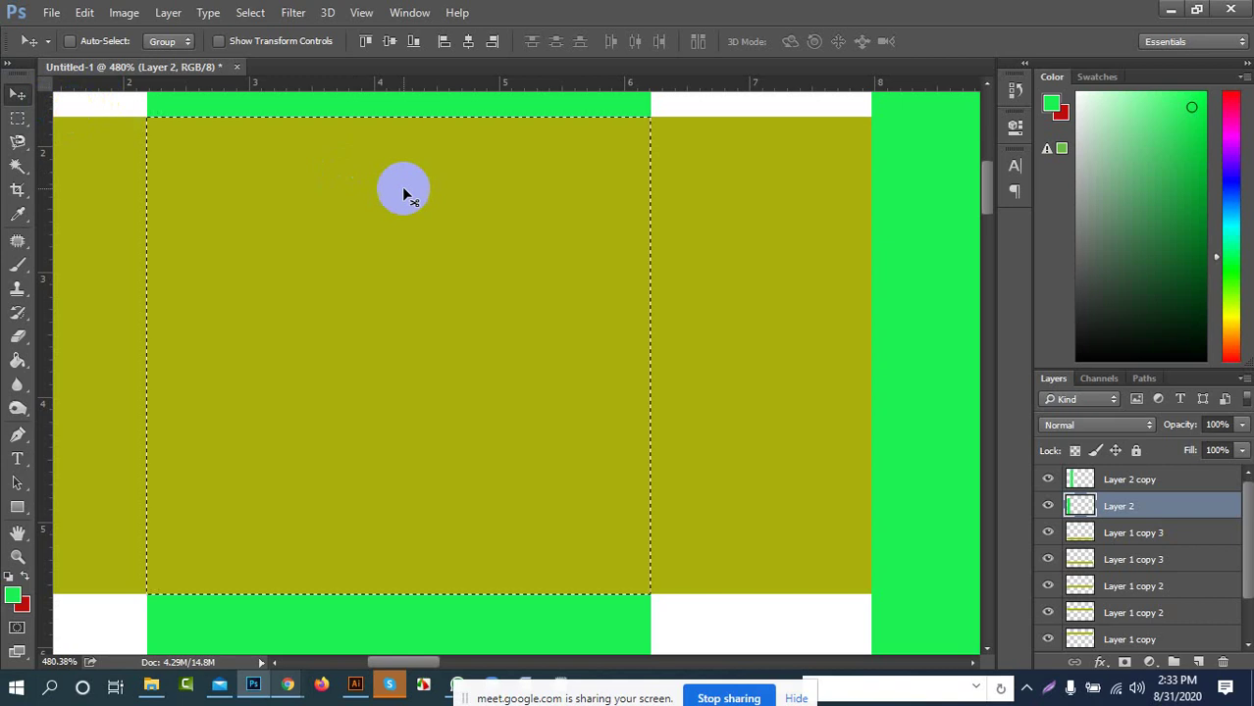
pyautogui.scroll(-3, 412, 226)
pyautogui.scroll(-2, 412, 241)
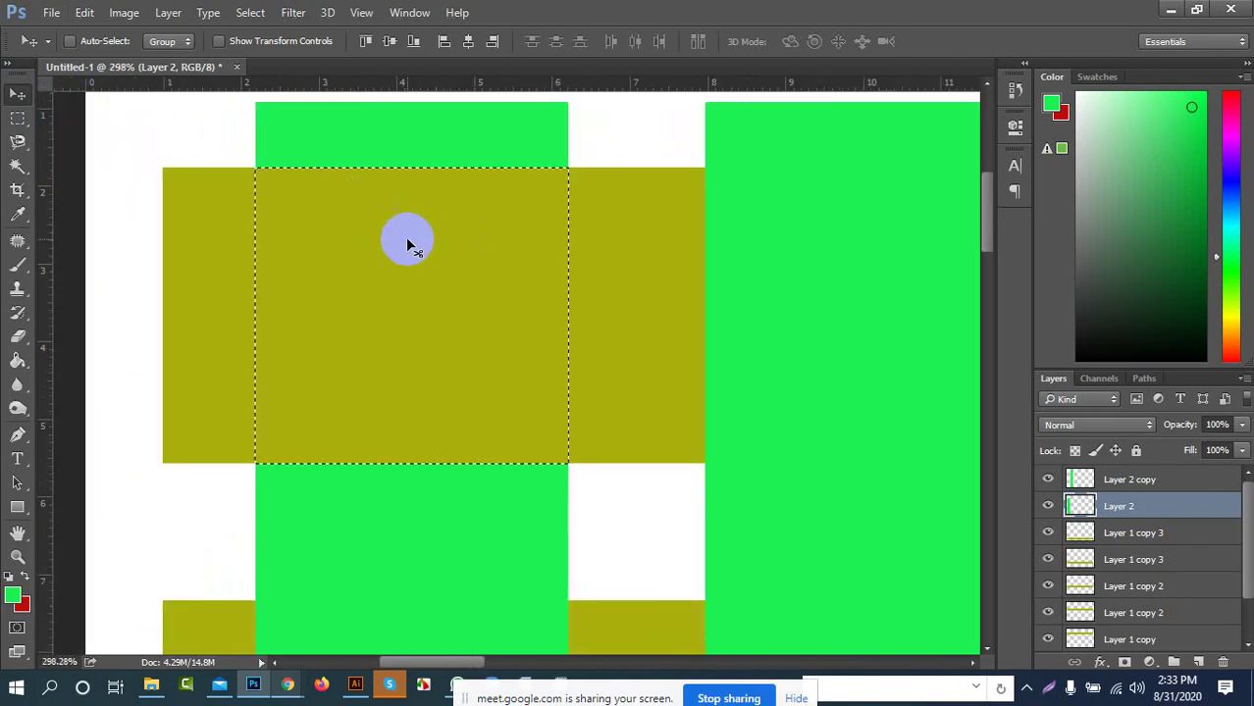
pyautogui.scroll(-2, 406, 240)
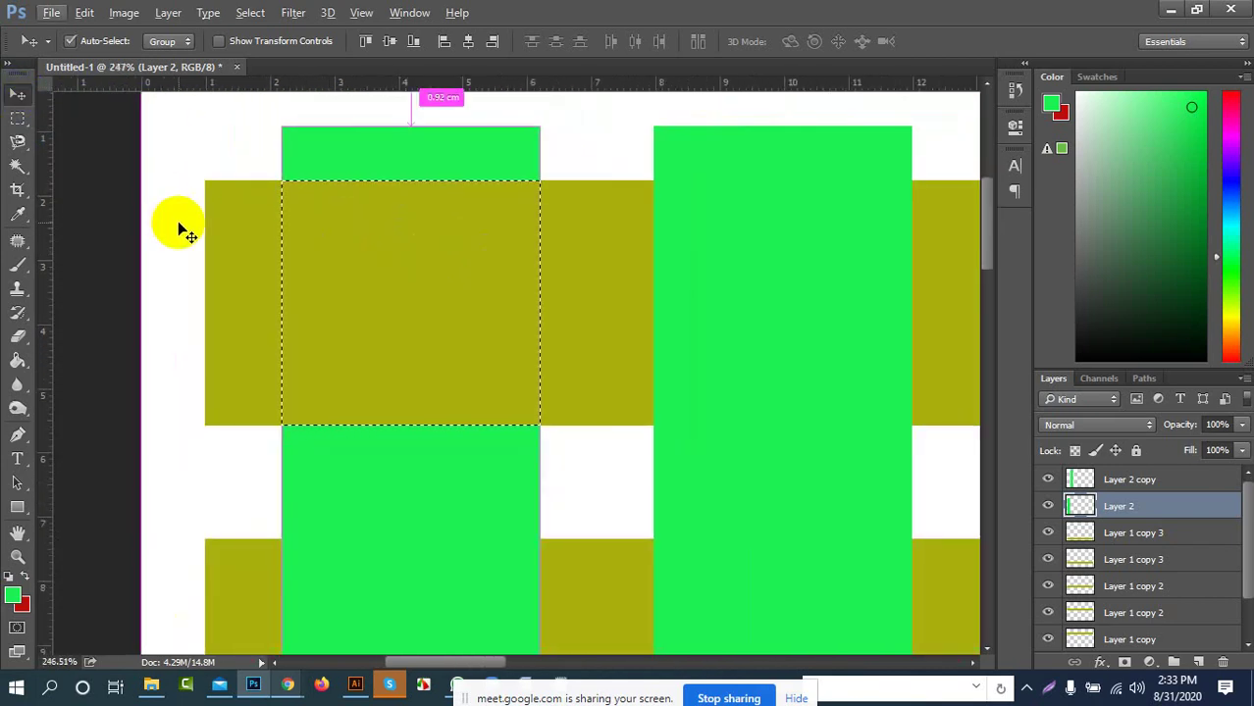
pyautogui.hotkey('ctrl', 'd')
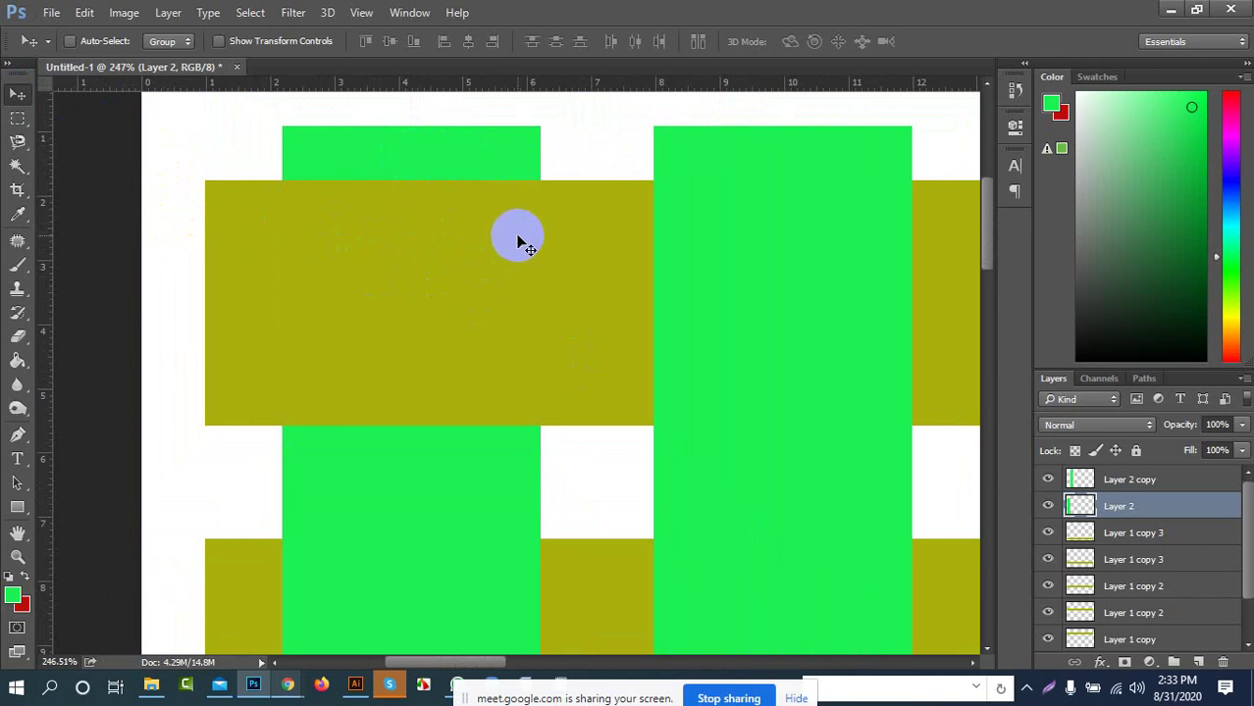
# Marquee-select the crossing of the second green bar and the second olive bar, about 4.02 by 3.81 cm
pyautogui.scroll(-4, 546, 310)
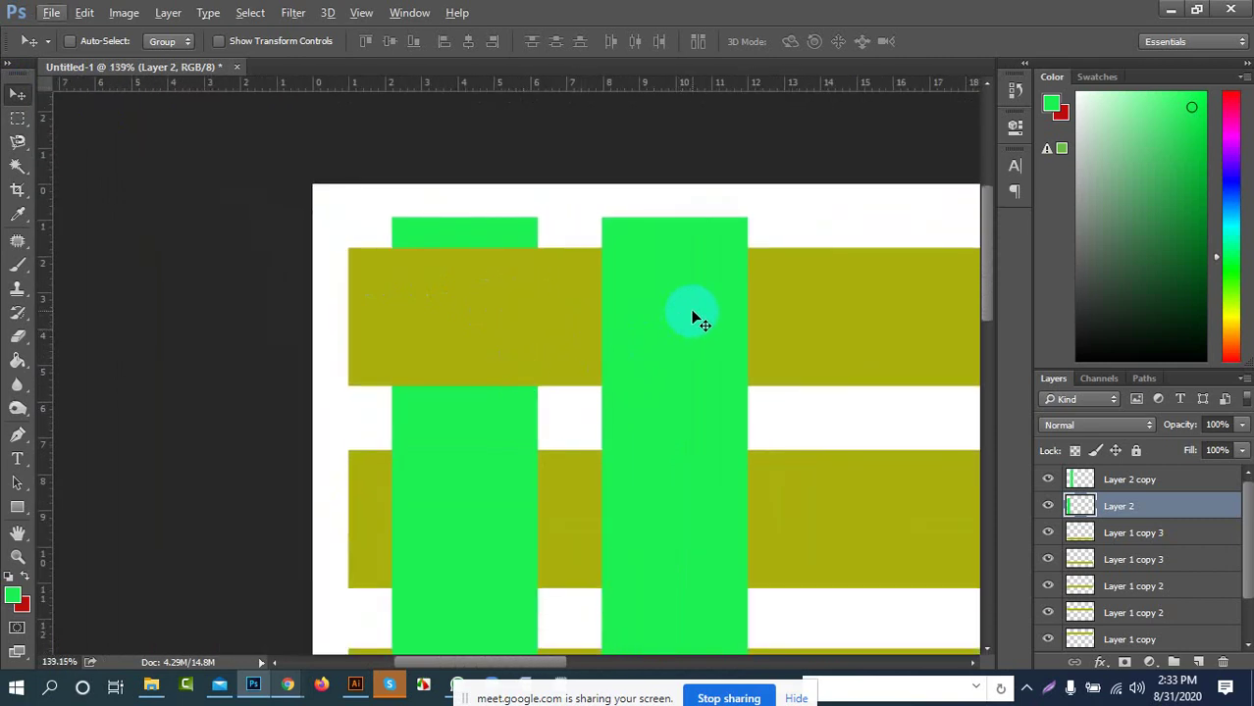
pyautogui.scroll(-1, 465, 498)
pyautogui.scroll(5, 464, 493)
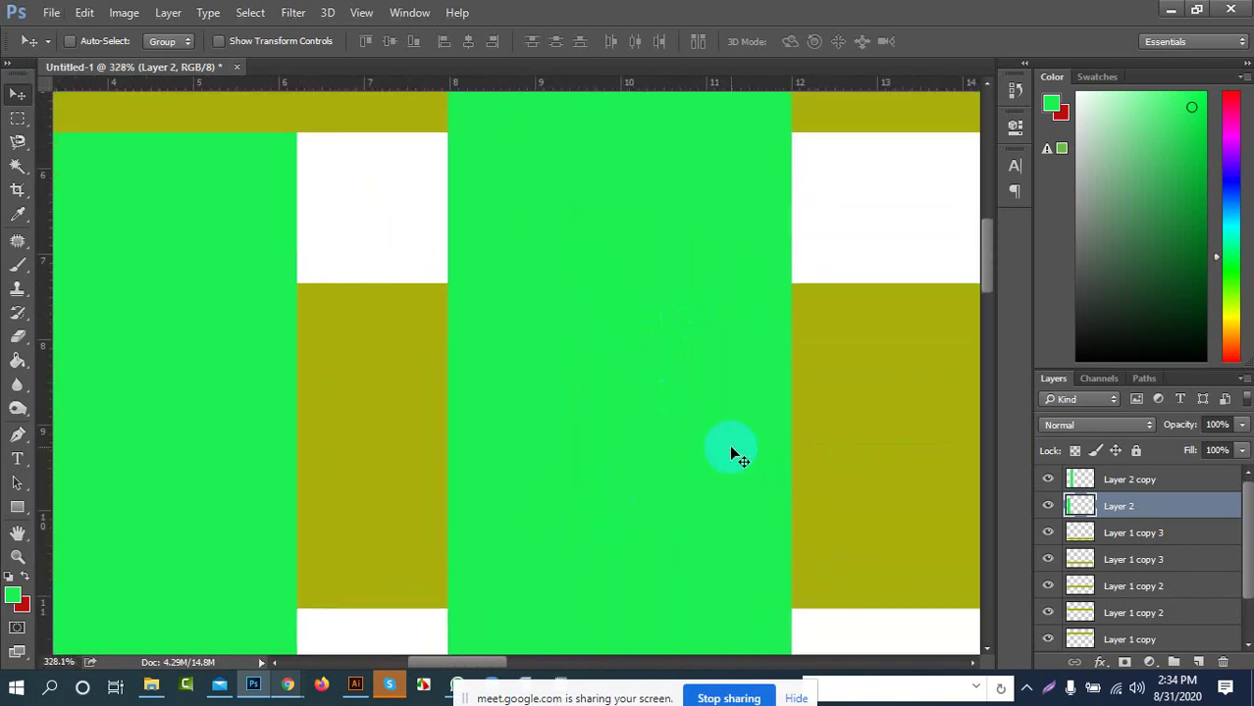
pyautogui.scroll(3, 600, 370)
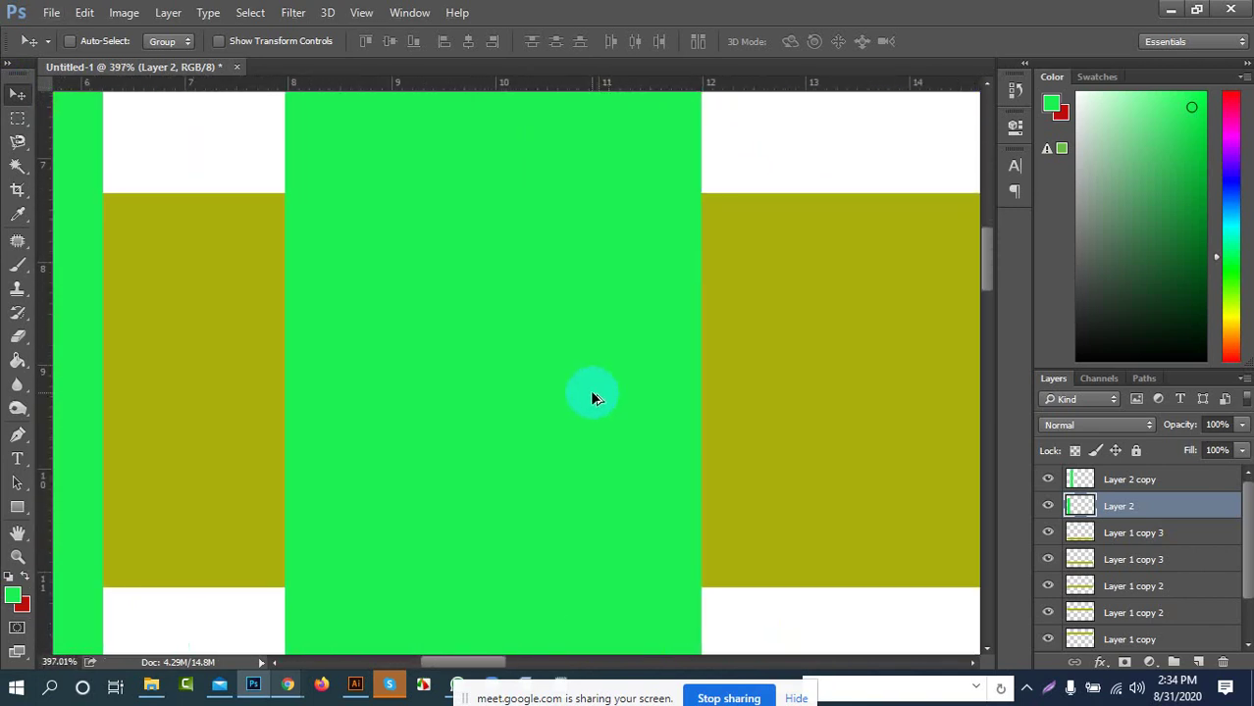
pyautogui.scroll(1, 592, 398)
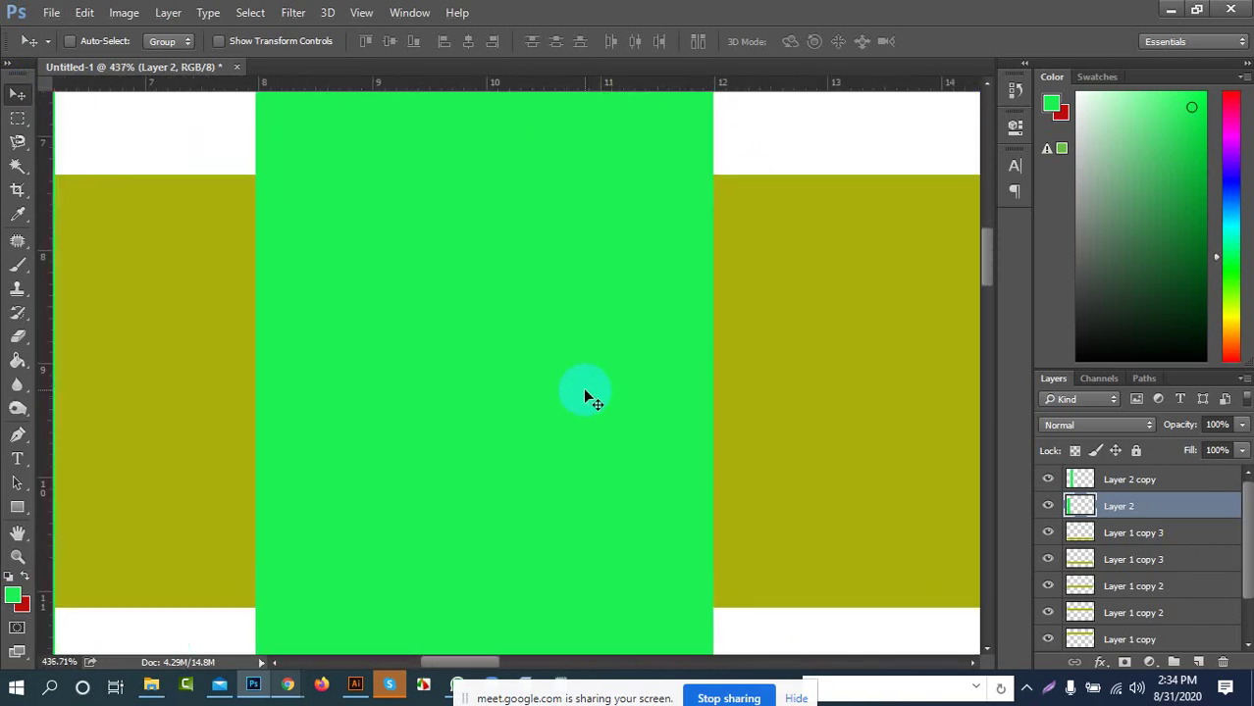
pyautogui.click(16, 118)
pyautogui.moveTo(348, 276); pyautogui.dragTo(710, 608)
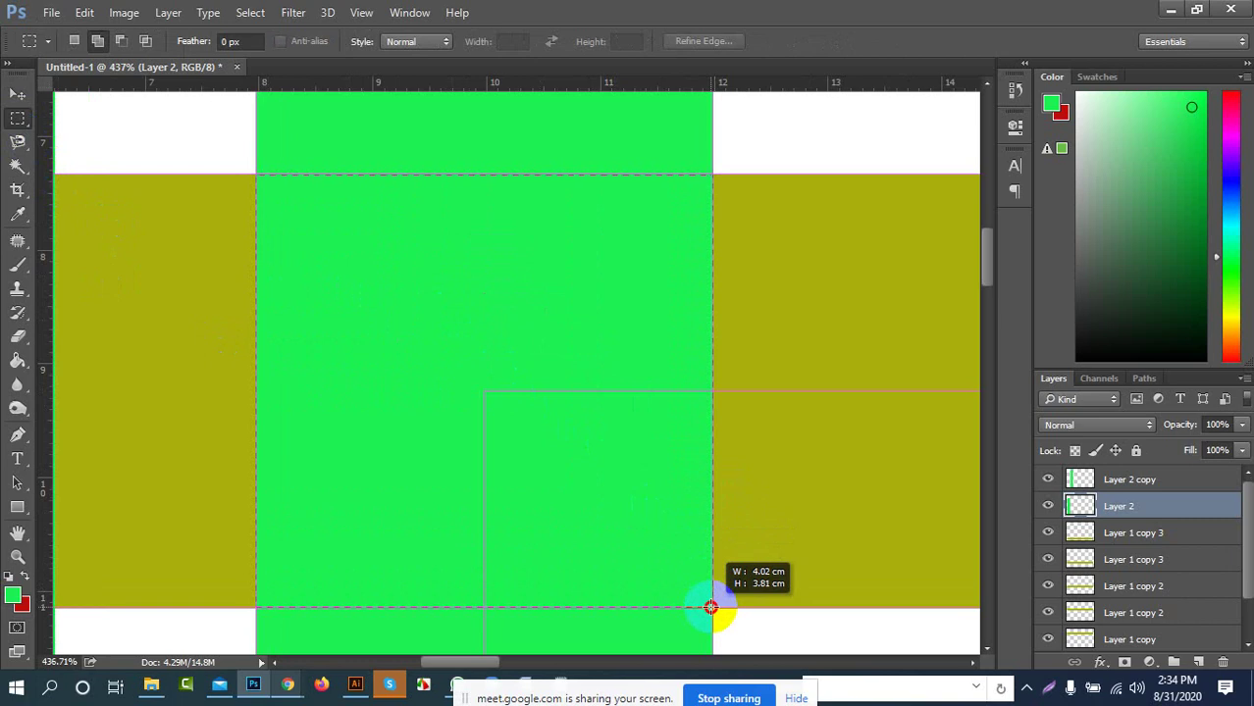
pyautogui.moveTo(710, 608); pyautogui.dragTo(711, 608)
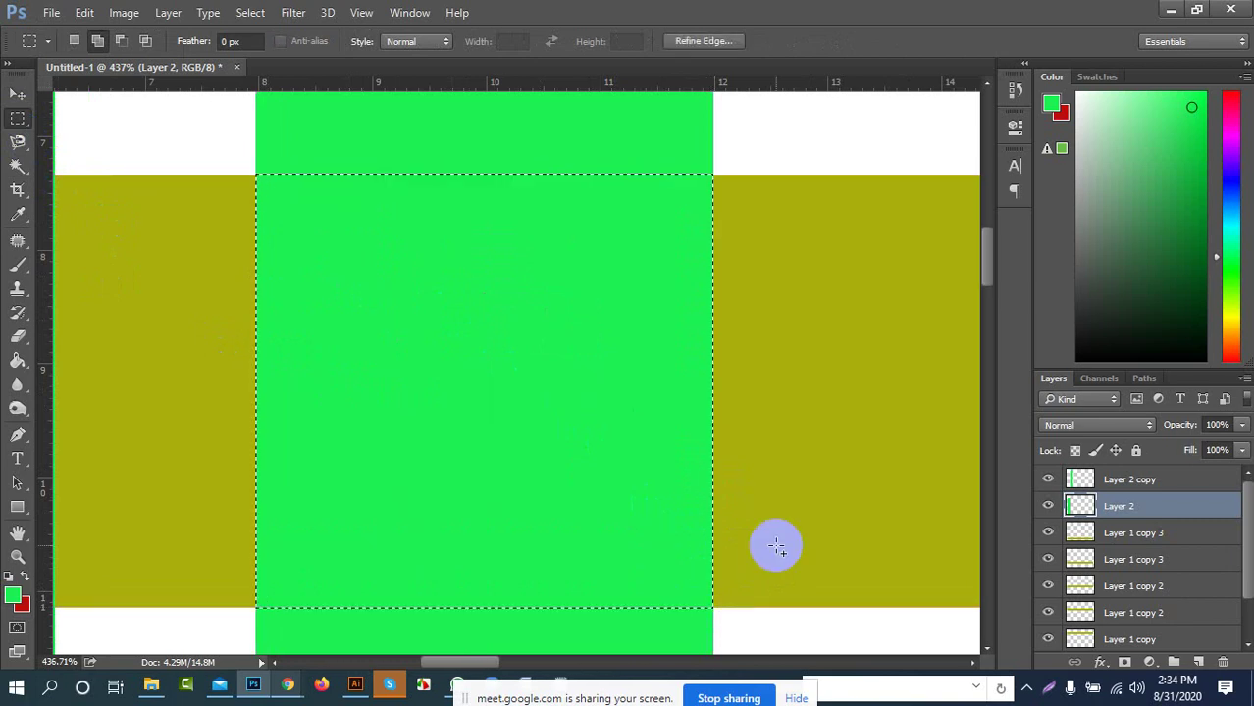
# Delete the green inside the selection from the second green bar's layer, Layer 2 copy, and check it by toggling the layer's visibility
pyautogui.click(16, 91)
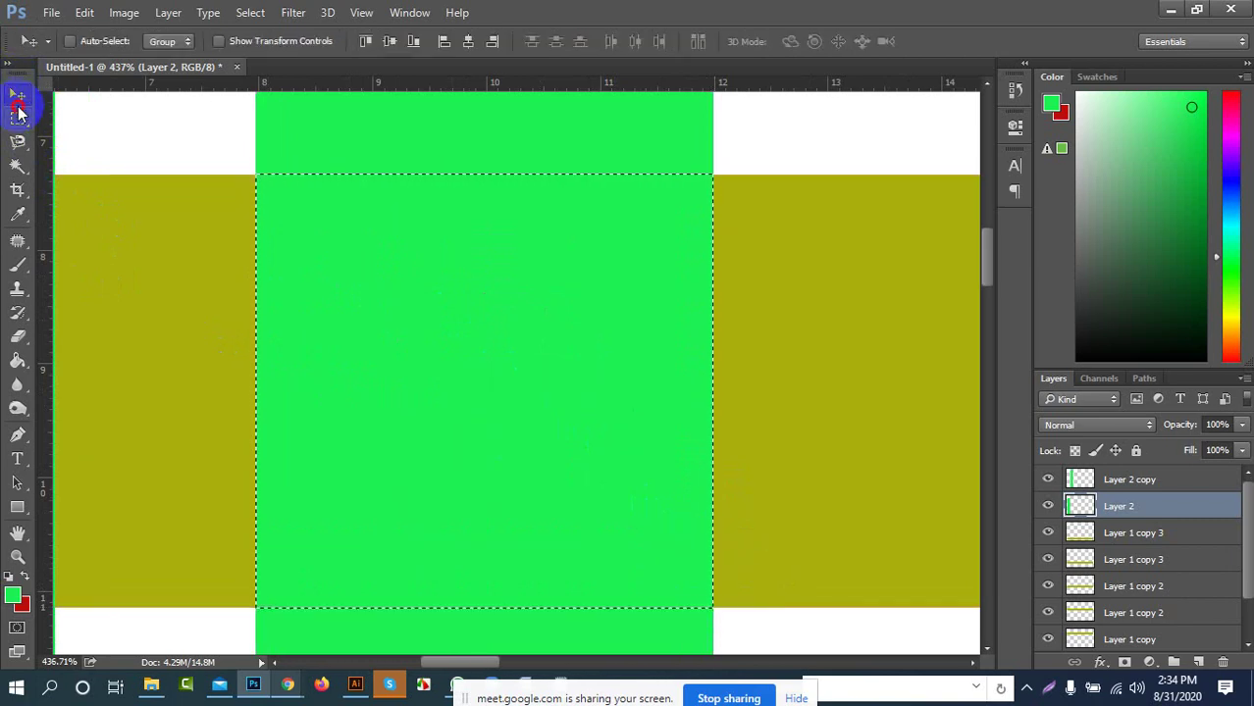
pyautogui.click(1150, 480)
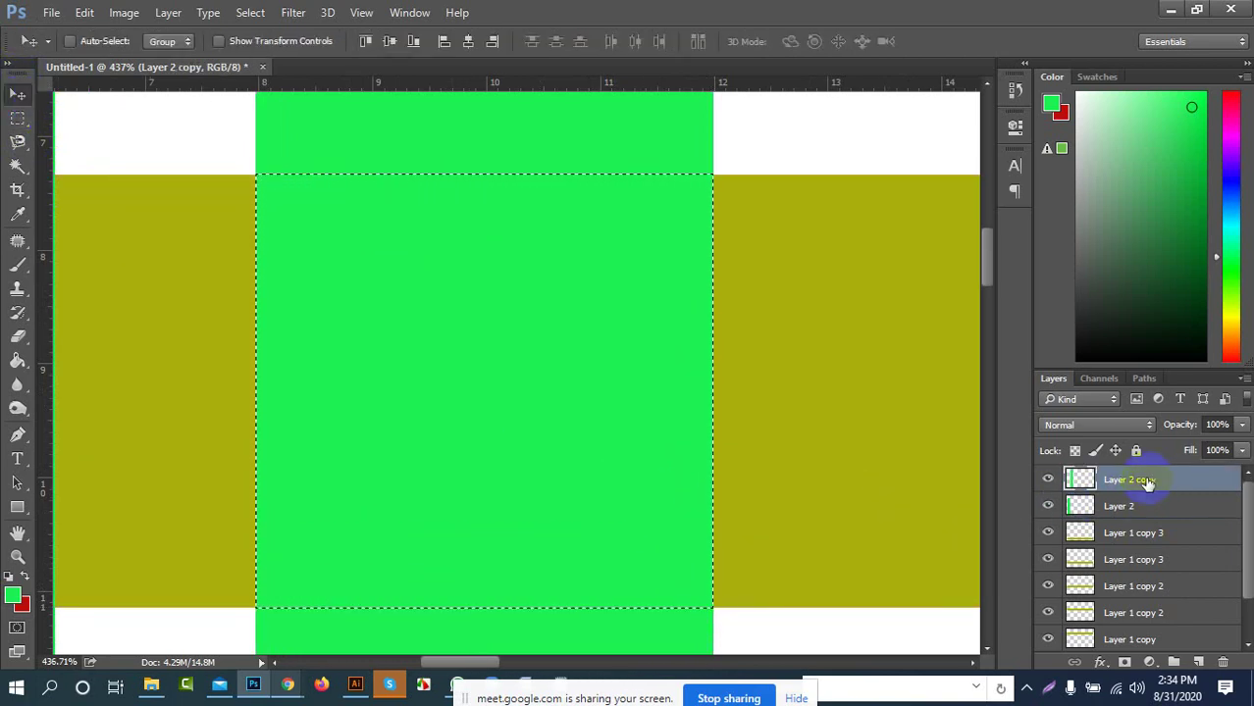
pyautogui.click(1047, 481)
pyautogui.click(1047, 481)
pyautogui.click(1047, 480)
pyautogui.click(1047, 481)
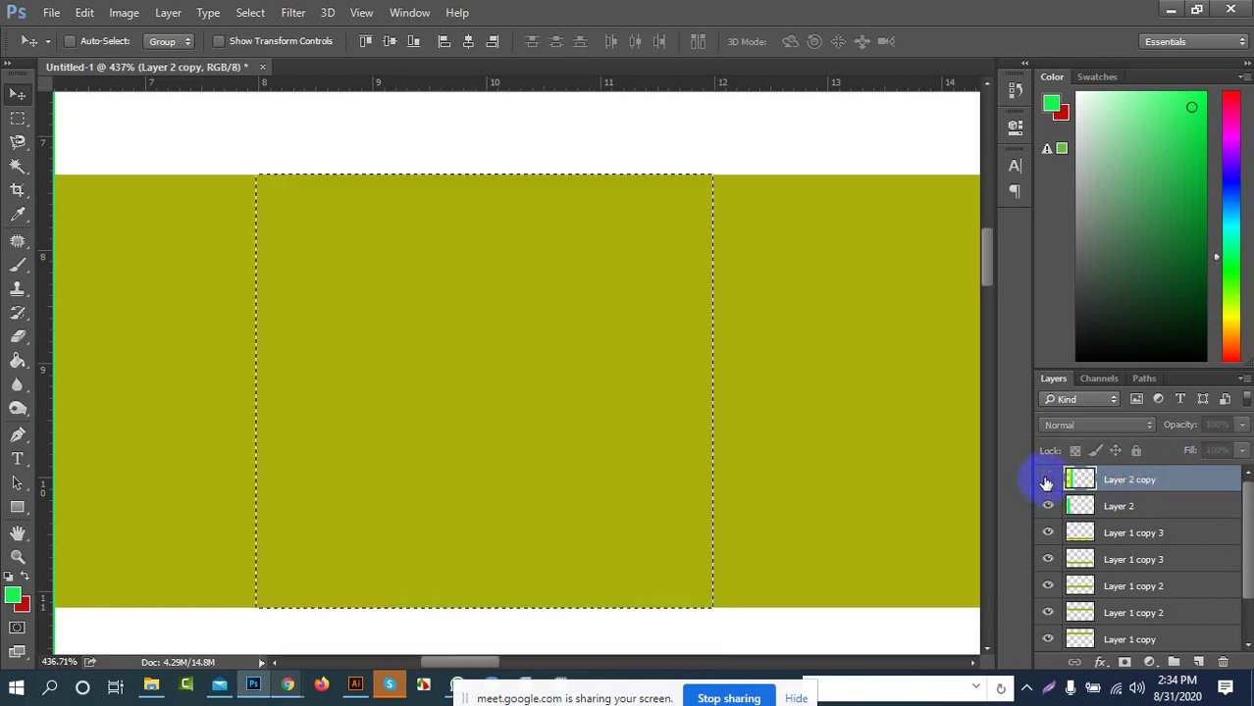
pyautogui.click(1047, 481)
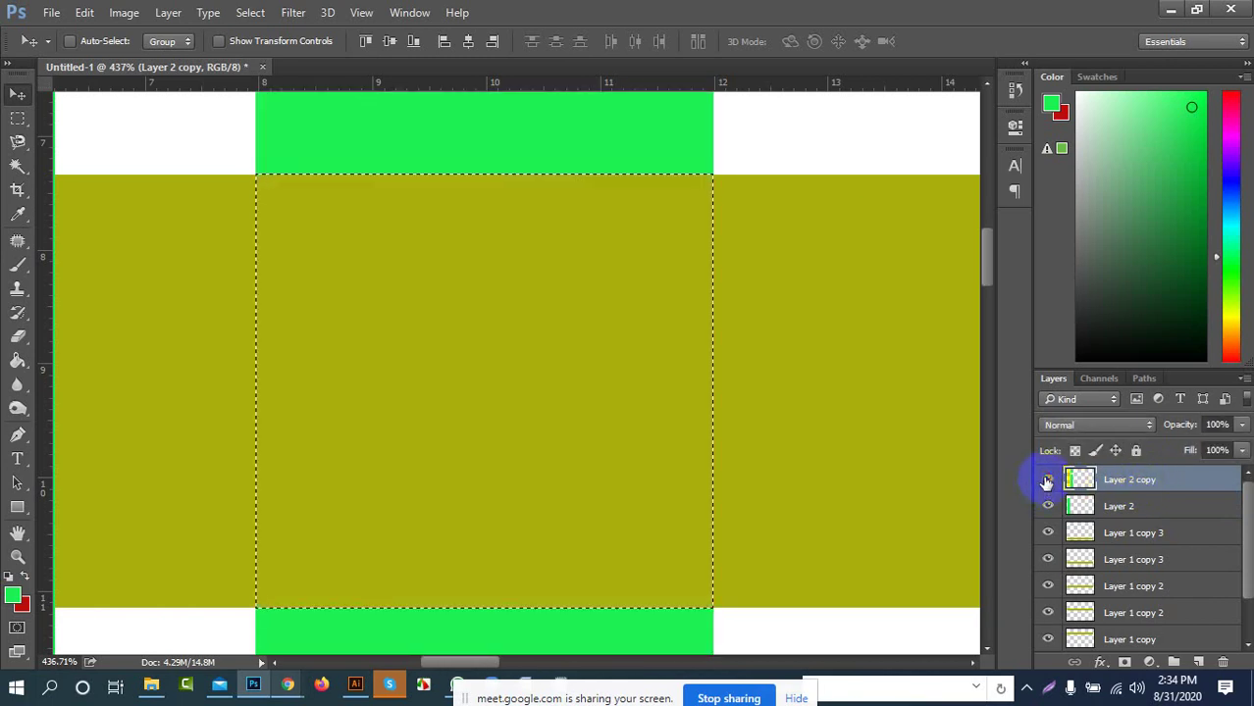
pyautogui.scroll(-5, 869, 421)
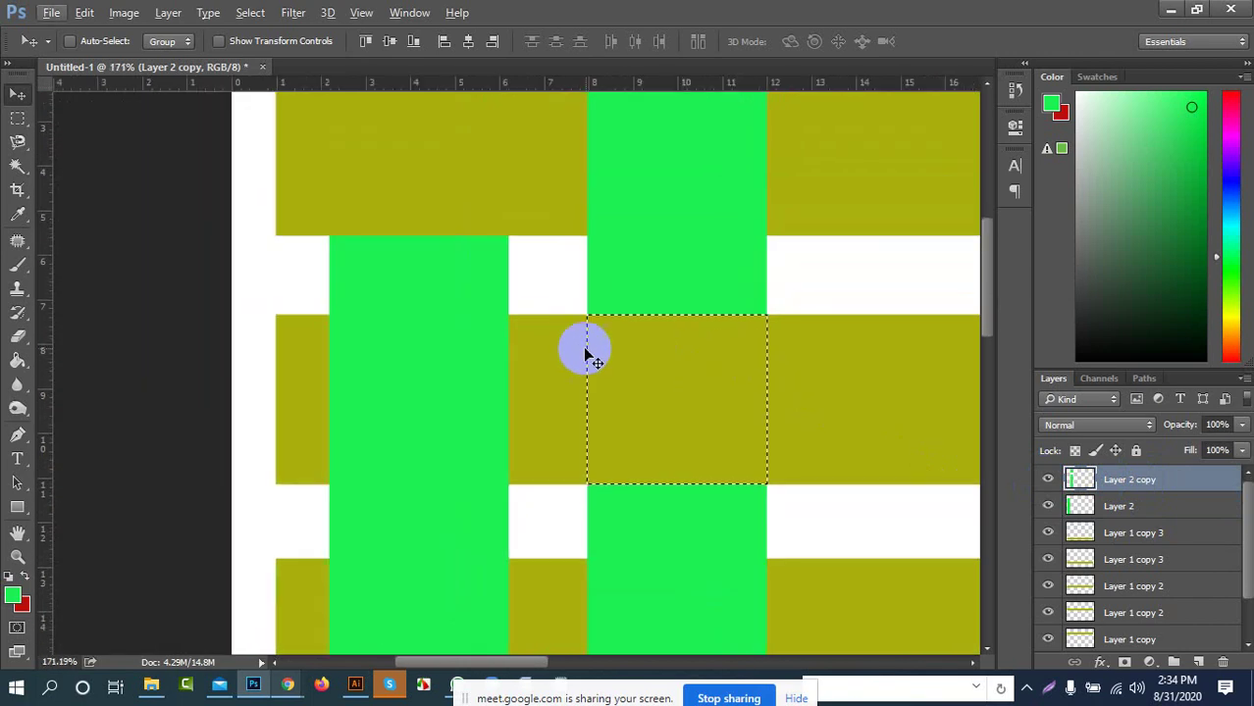
pyautogui.scroll(-3, 585, 354)
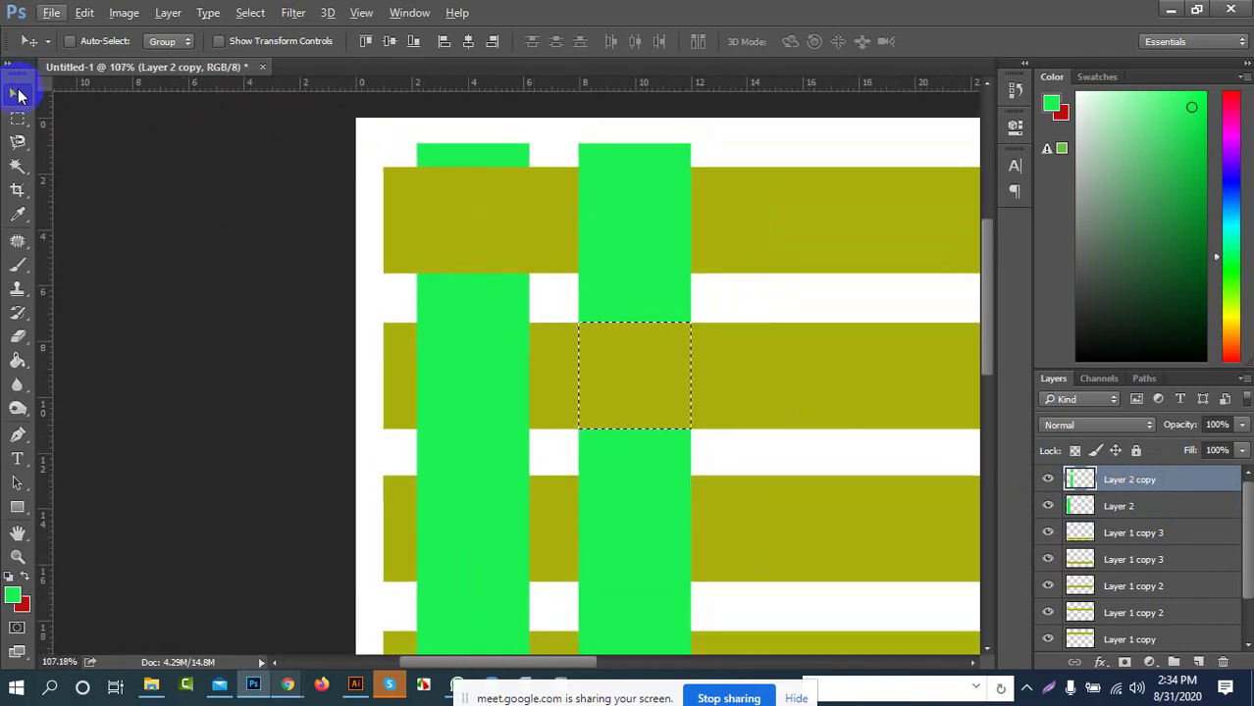
# Clear the selection around the crossing of the second green bar and the second olive bar
pyautogui.moveTo(391, 266); pyautogui.dragTo(393, 263)
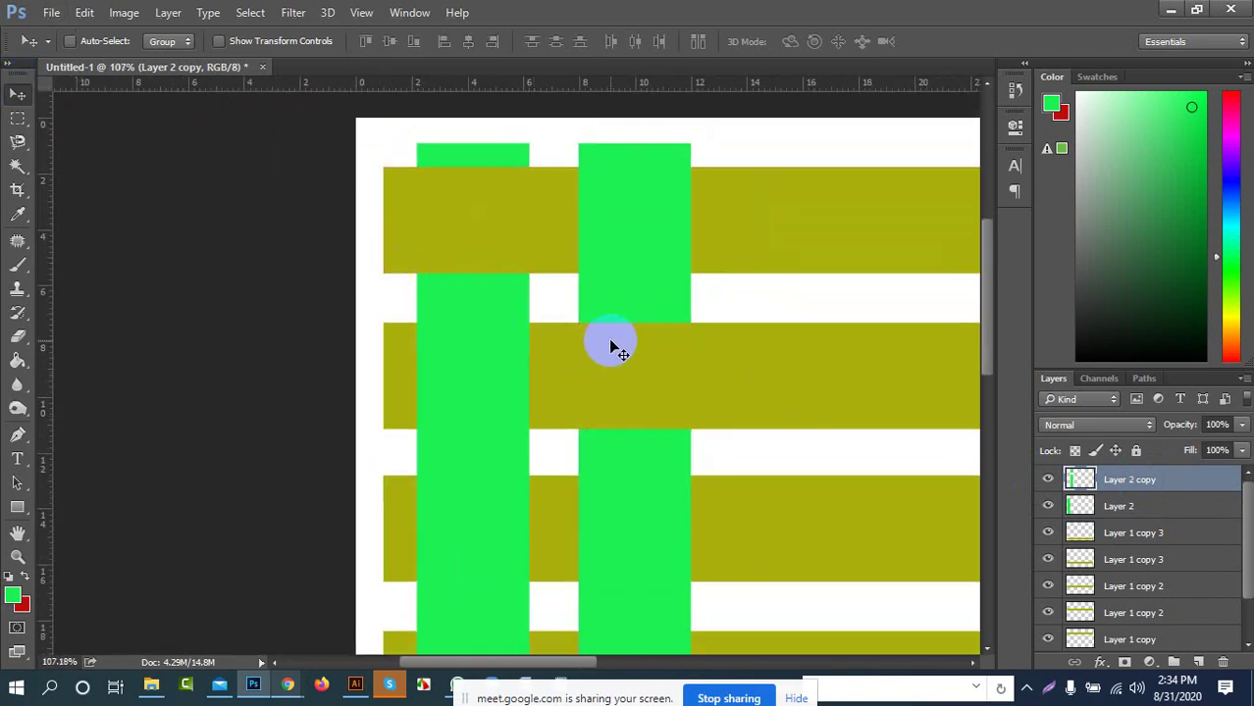
pyautogui.scroll(-3, 626, 412)
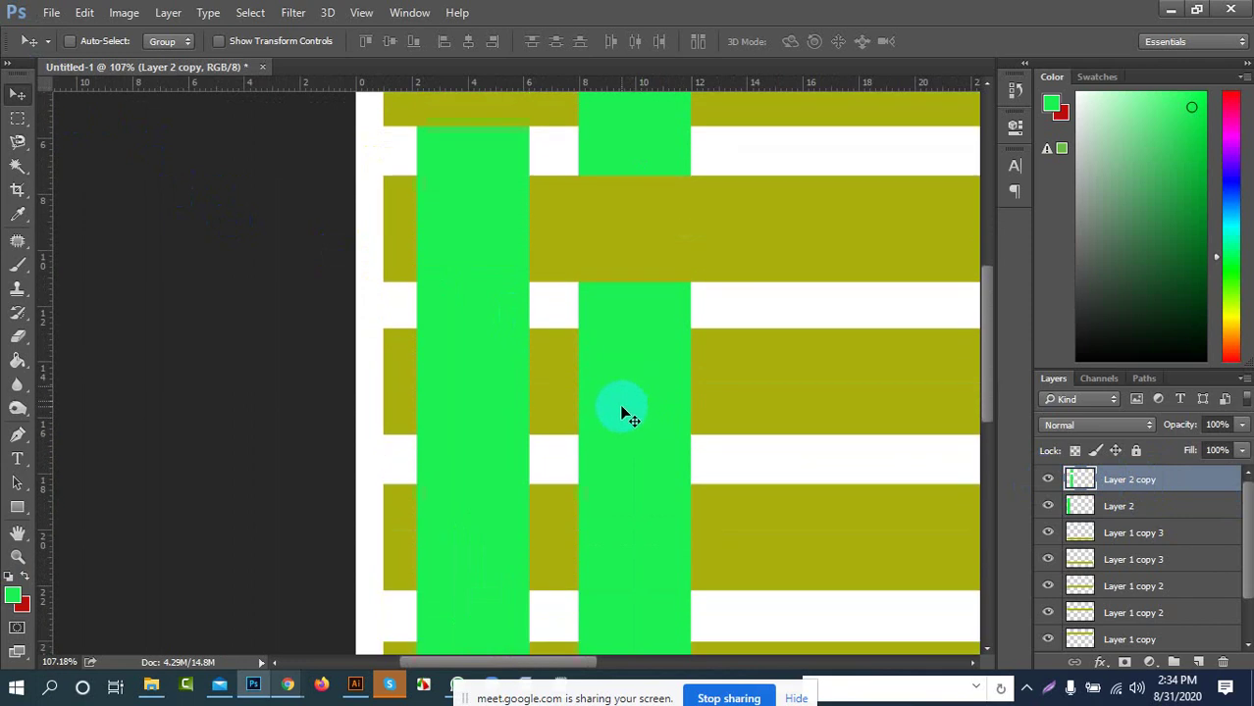
pyautogui.scroll(-1, 628, 392)
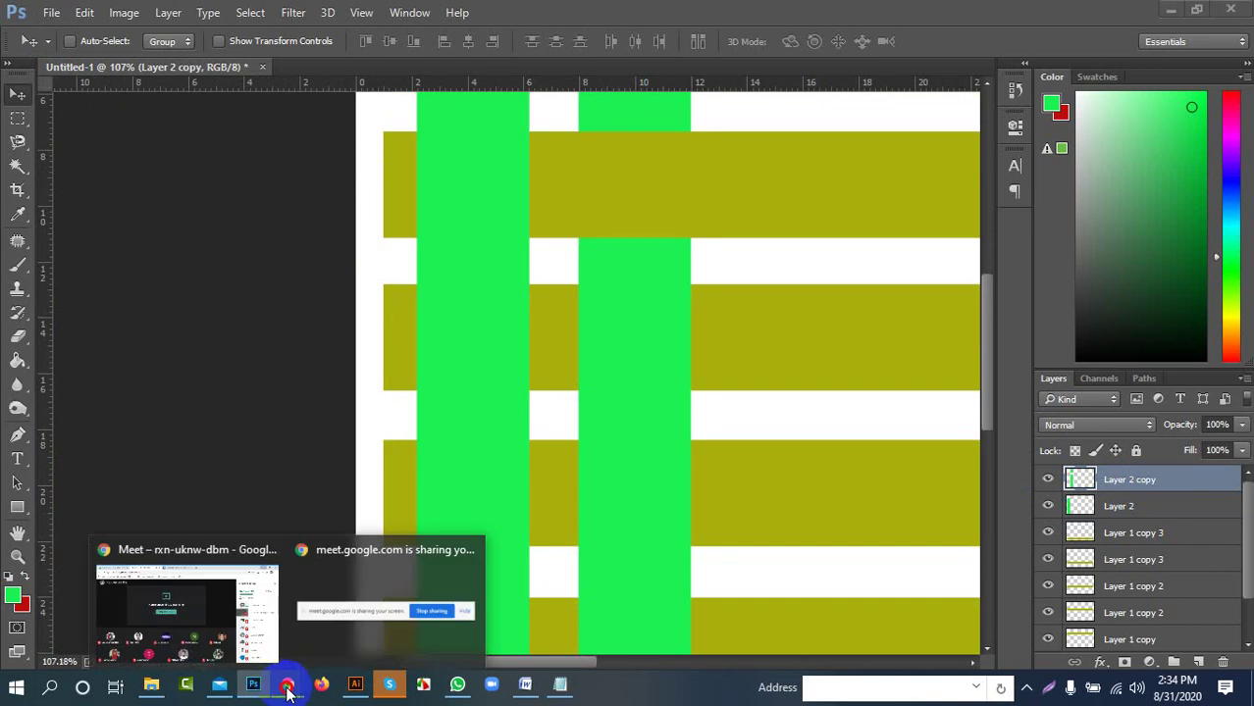
# Switch to the Google Meet window, admit the waiting participant and return to Photoshop
pyautogui.click(226, 600)
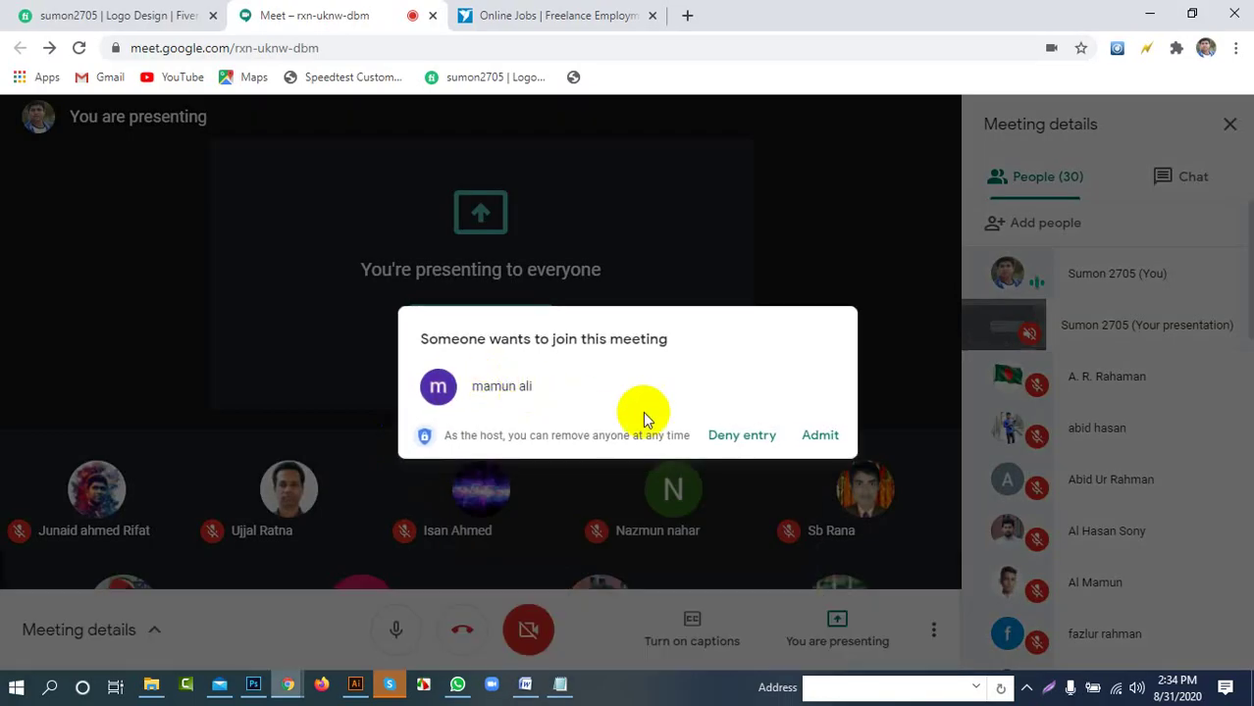
pyautogui.click(818, 443)
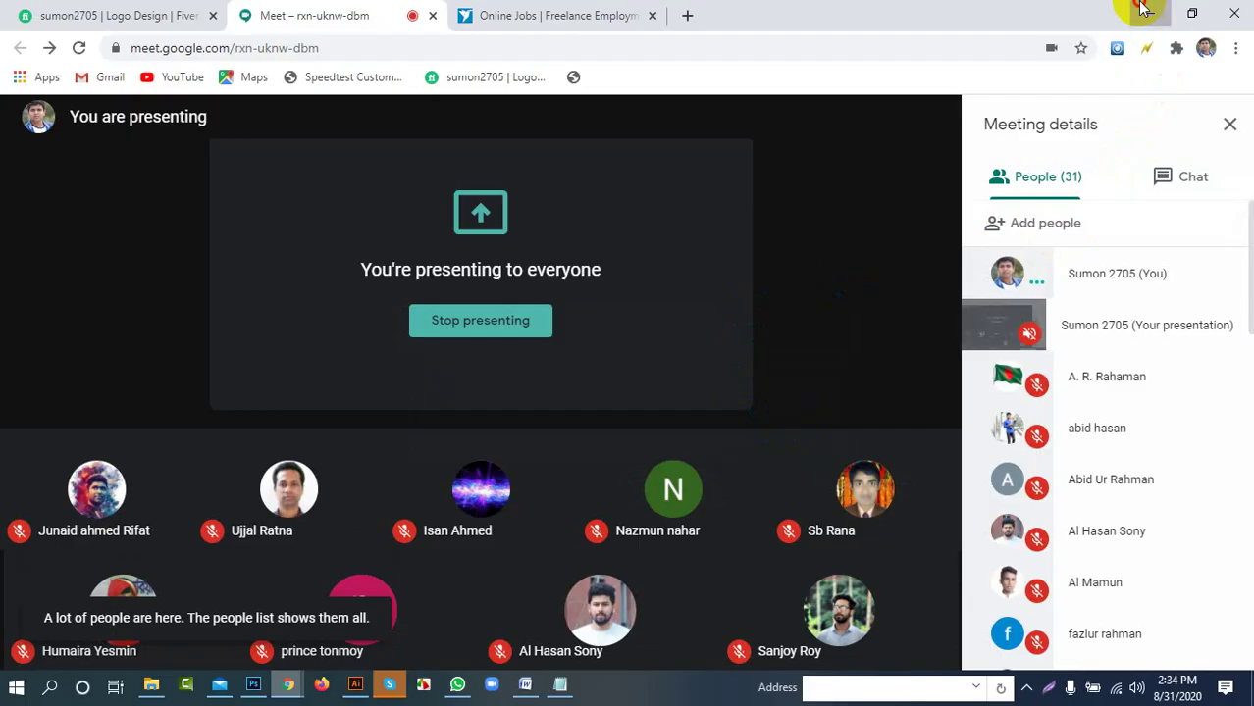
pyautogui.click(1147, 12)
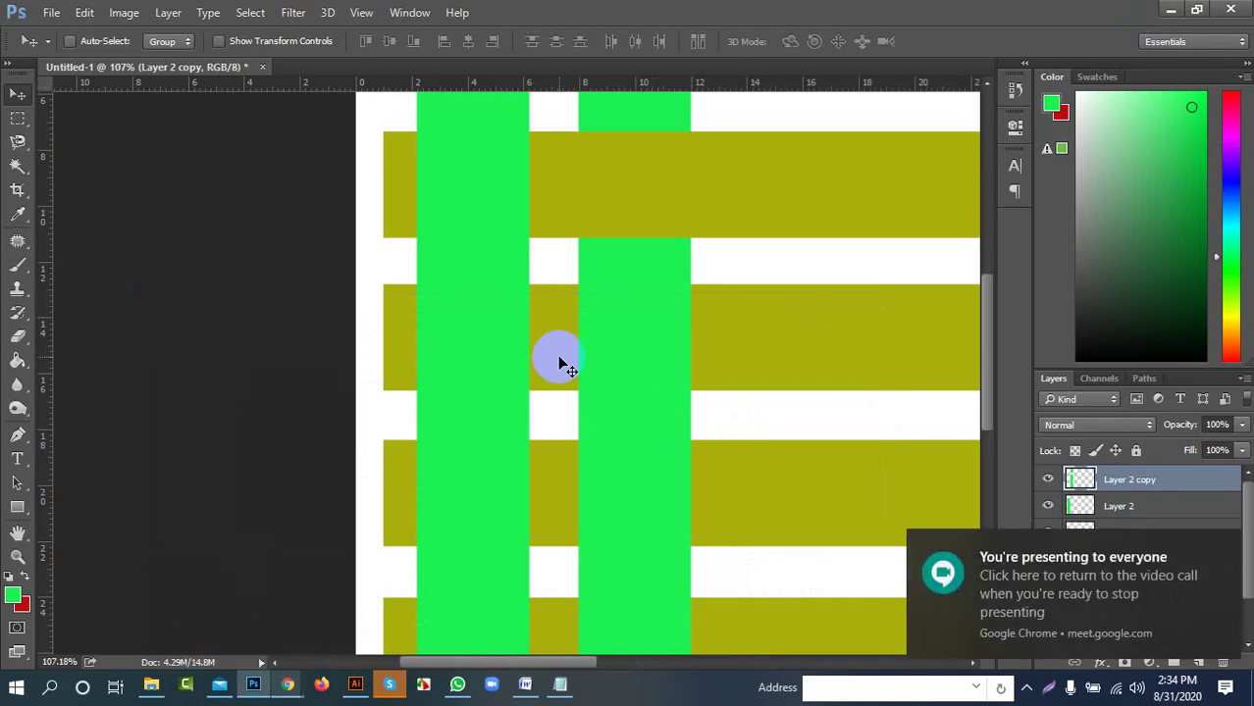
# Marquee-select the crossing of the left green bar and the third olive bar, delete the green inside it from Layer 2 and deselect
pyautogui.moveTo(655, 368); pyautogui.dragTo(797, 334)
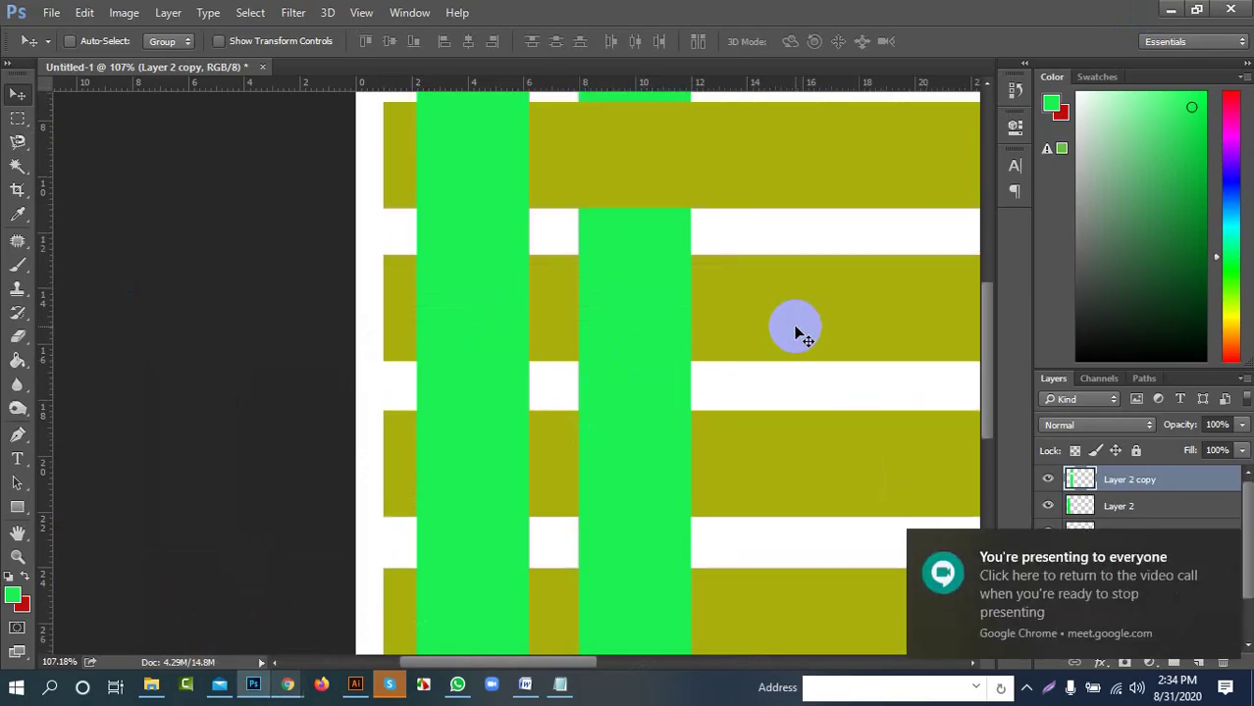
pyautogui.hotkey('ctrl', 'z')
pyautogui.scroll(-5, 775, 328)
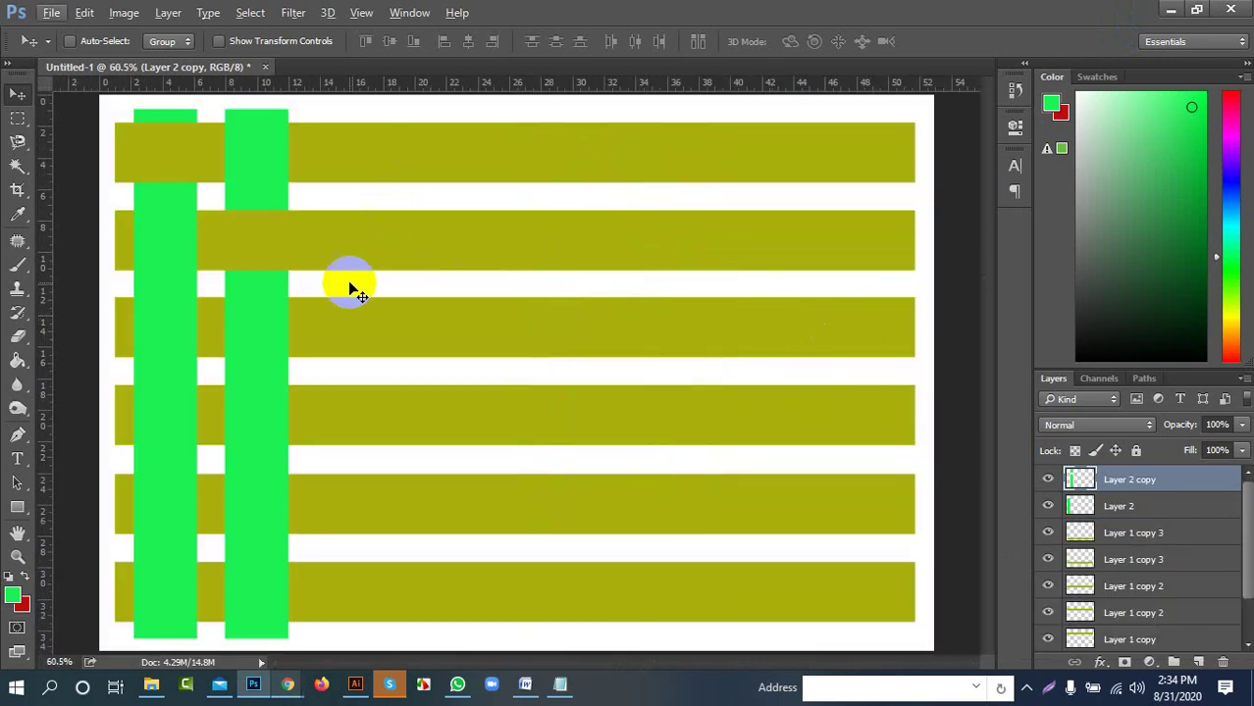
pyautogui.scroll(4, 144, 314)
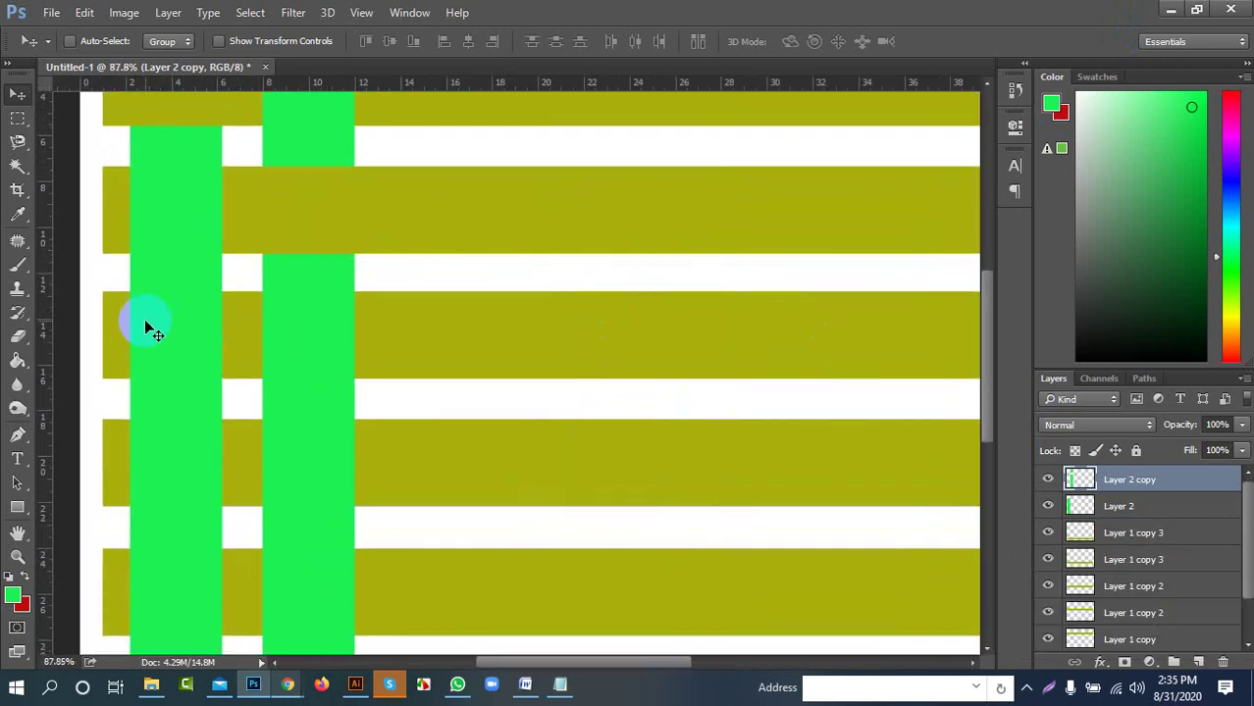
pyautogui.scroll(6, 128, 316)
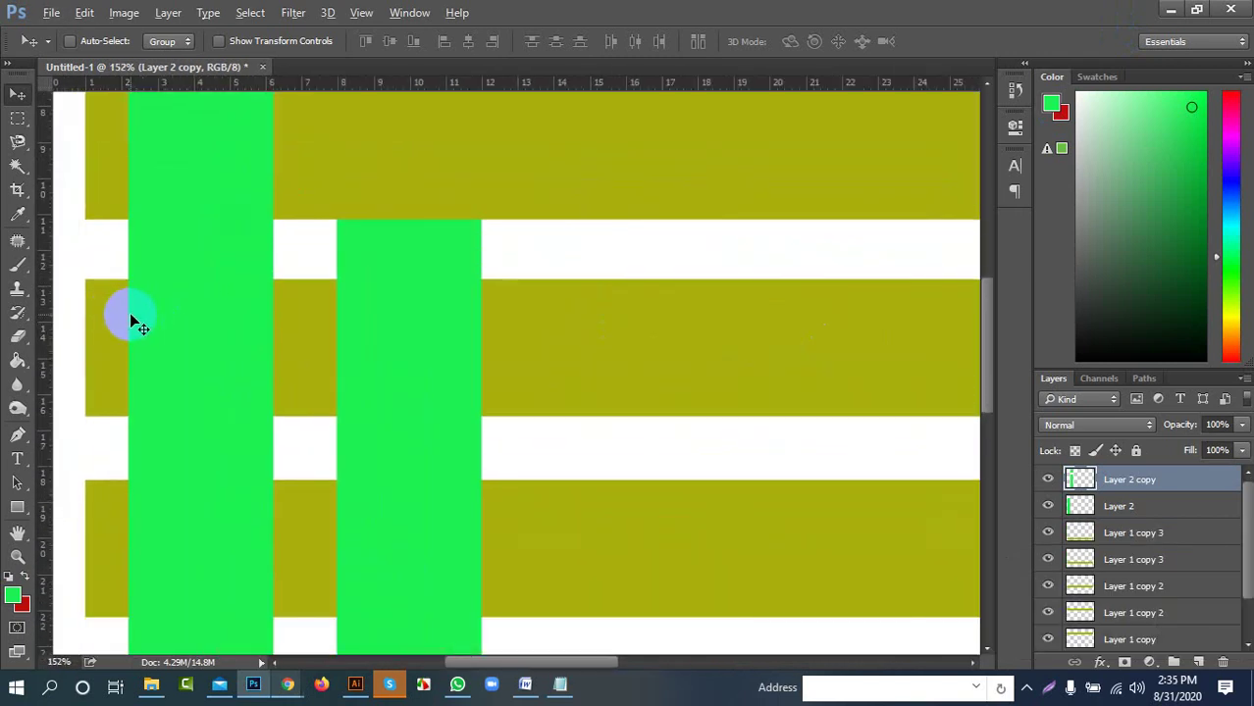
pyautogui.moveTo(252, 342); pyautogui.dragTo(493, 322)
pyautogui.scroll(2, 420, 383)
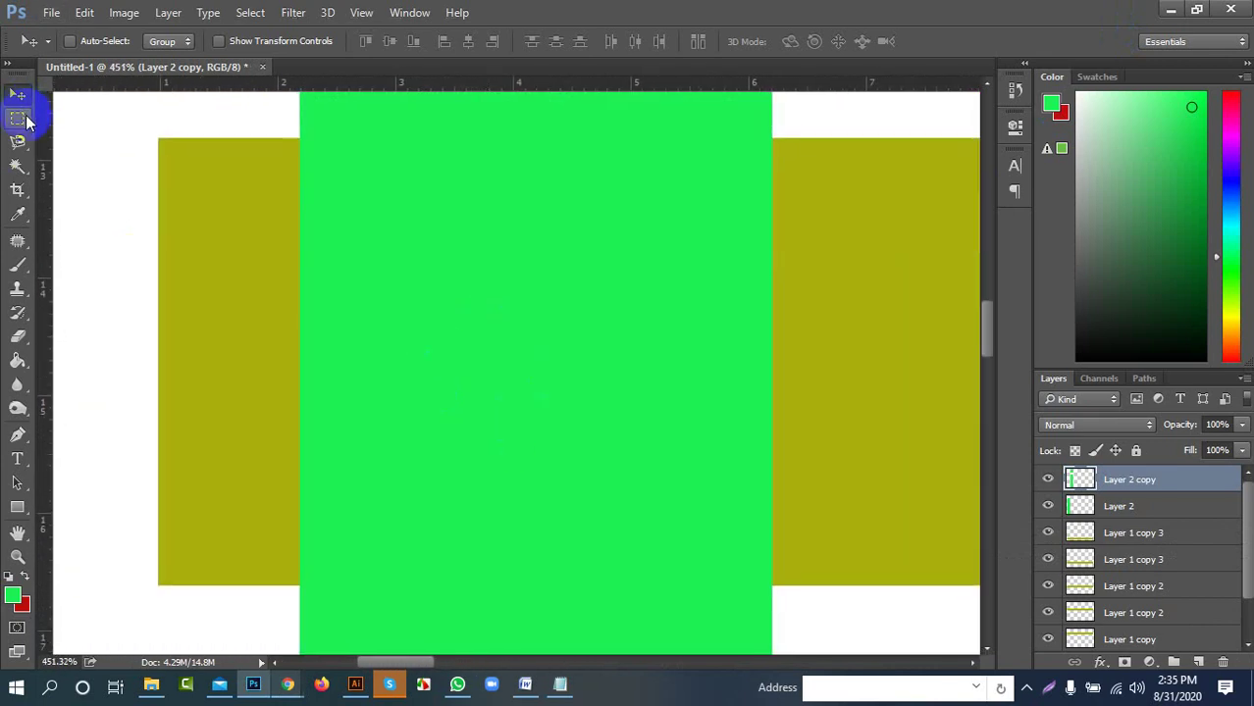
pyautogui.click(18, 118)
pyautogui.moveTo(404, 174); pyautogui.dragTo(781, 584)
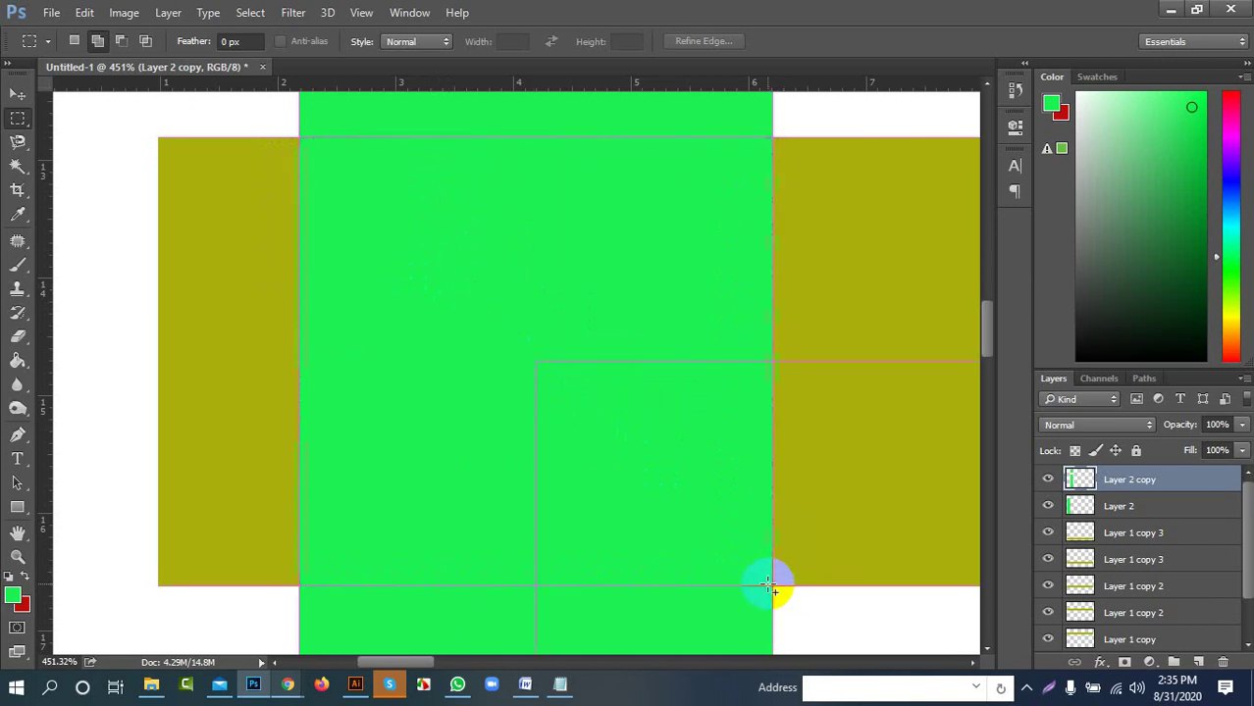
pyautogui.moveTo(770, 585); pyautogui.dragTo(773, 586)
pyautogui.click(123, 186)
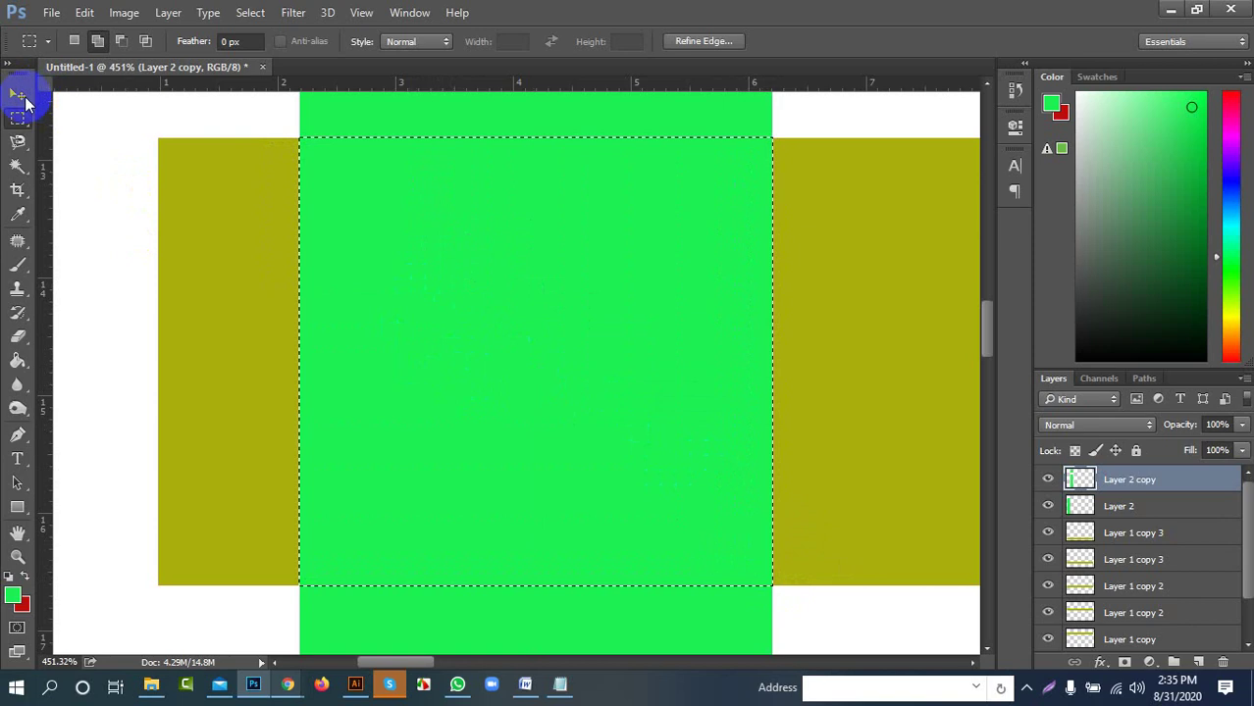
pyautogui.click(19, 95)
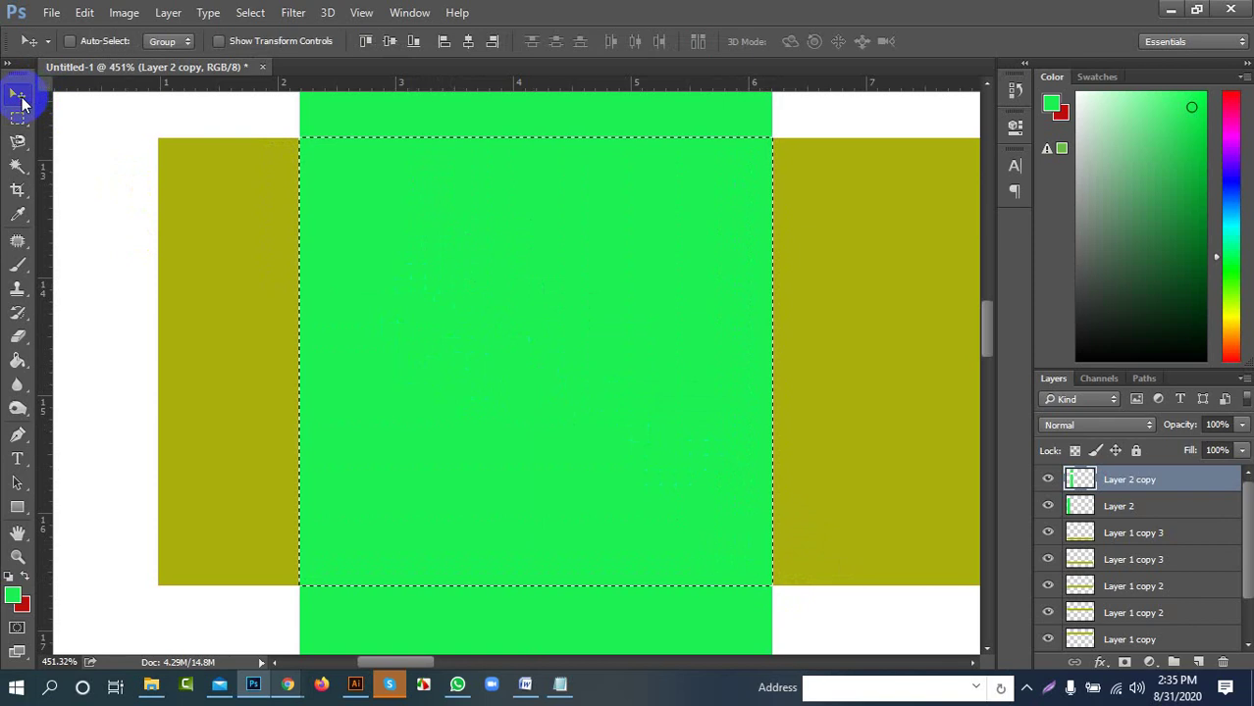
pyautogui.click(1048, 480)
pyautogui.click(1048, 480)
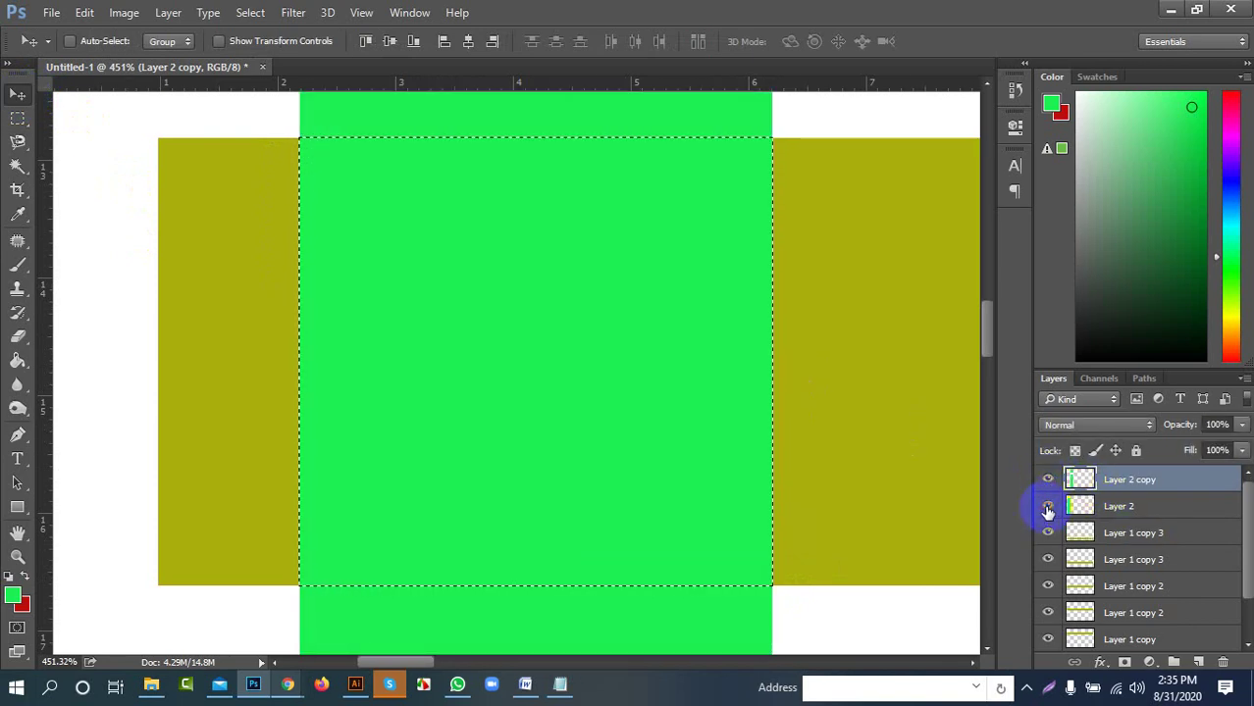
pyautogui.click(1128, 507)
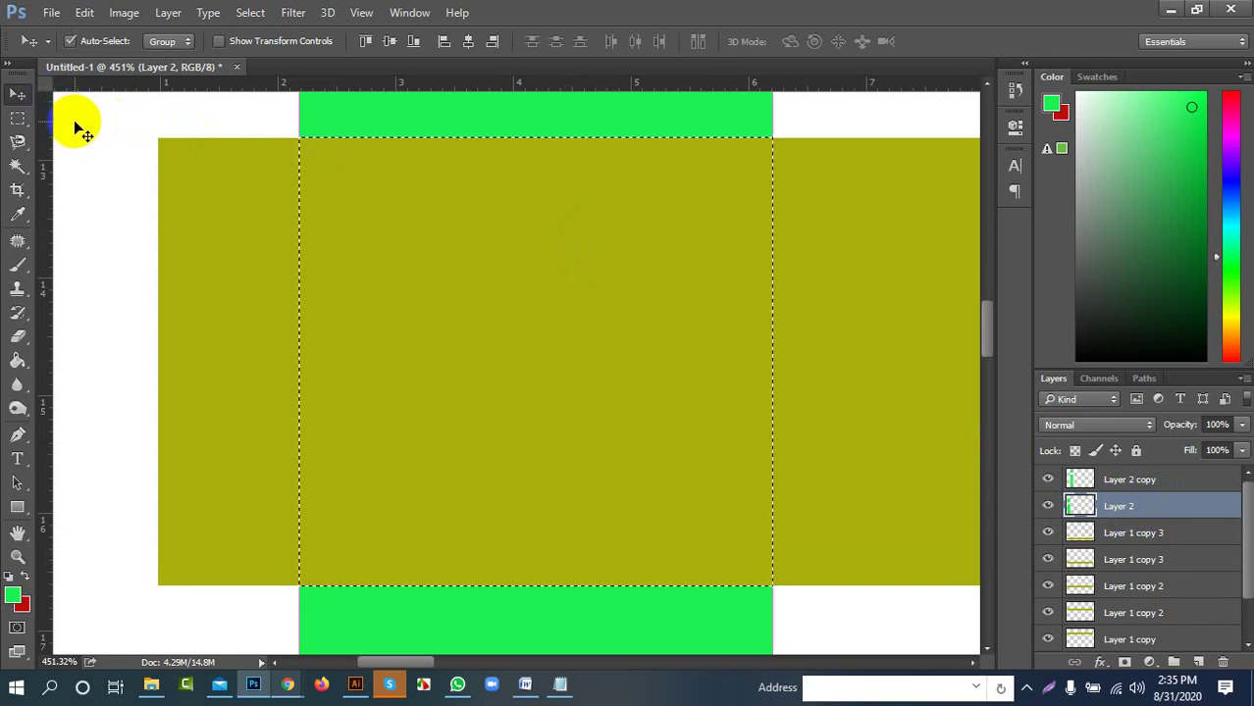
pyautogui.hotkey('ctrl', 'd')
# Marquee-select the crossing of the second green bar and the fourth olive bar, delete the green inside it from Layer 2 copy and deselect
pyautogui.scroll(-10, 507, 317)
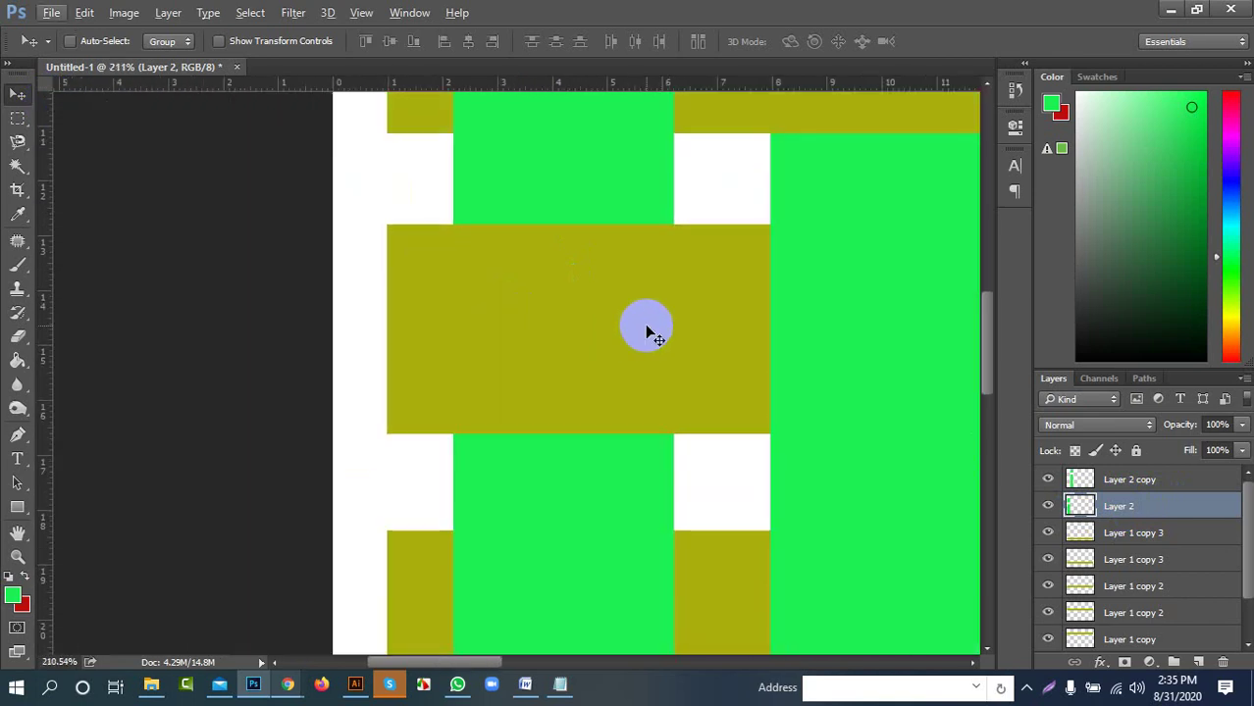
pyautogui.scroll(-4, 682, 344)
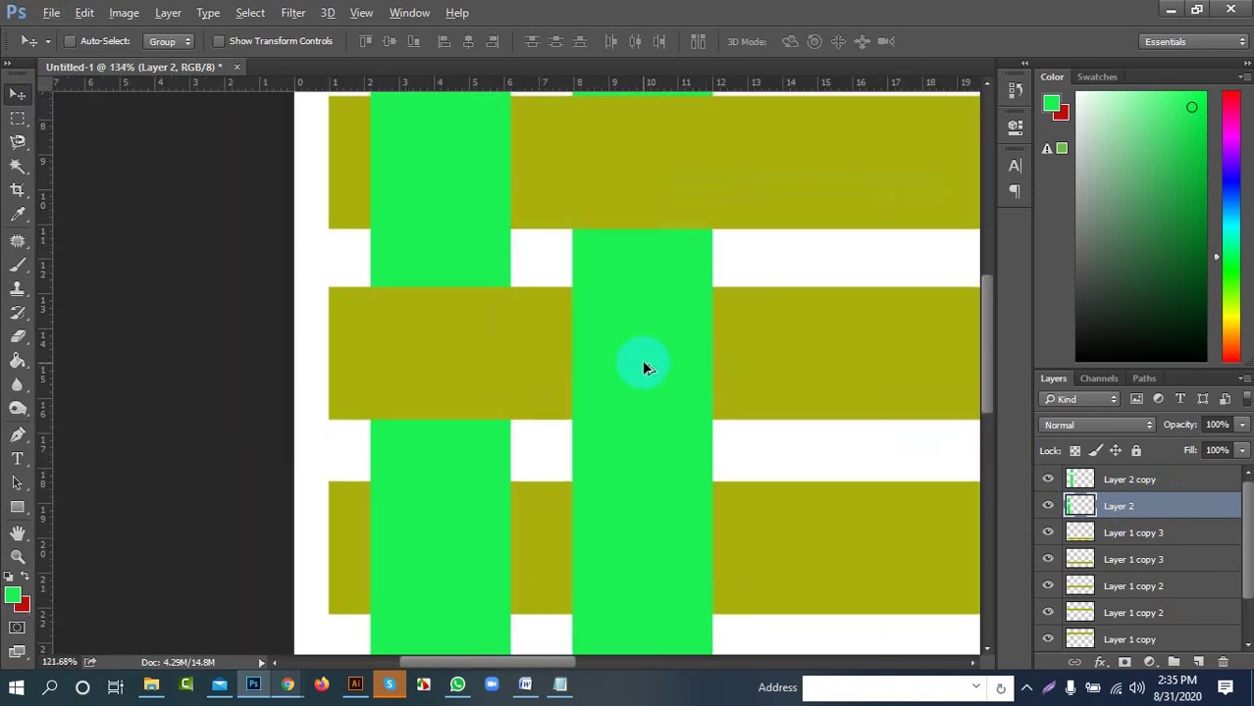
pyautogui.scroll(-1, 674, 367)
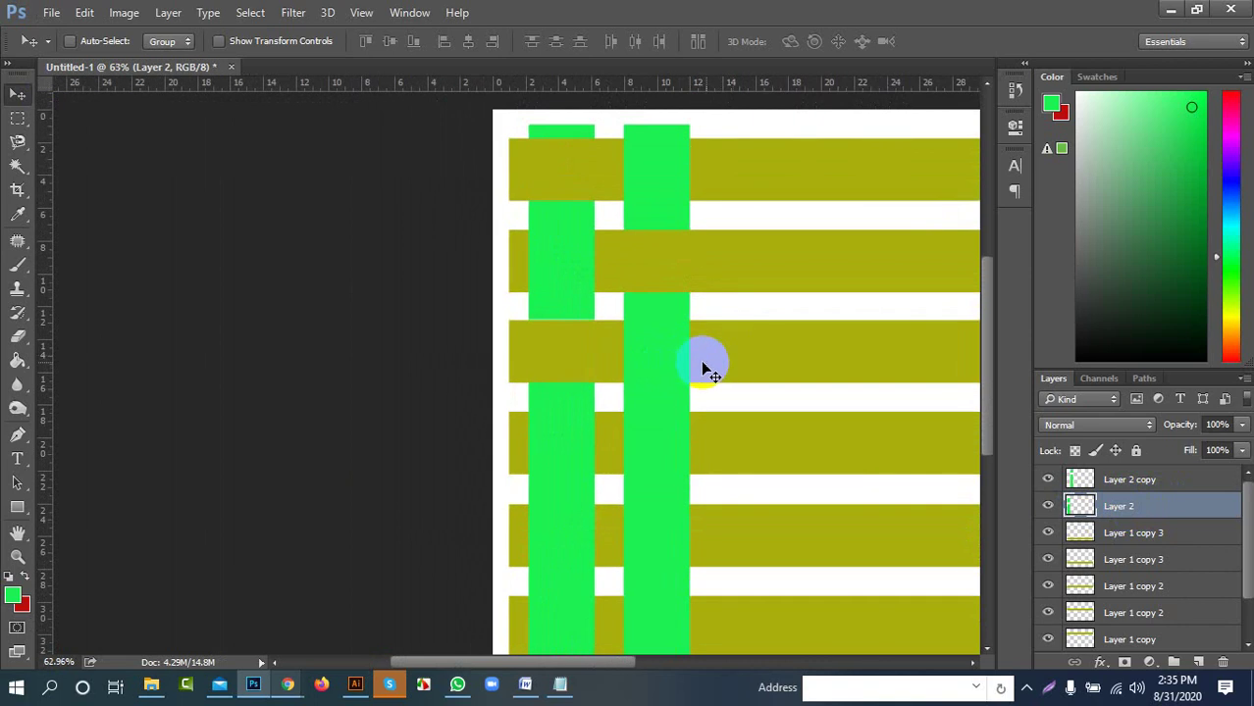
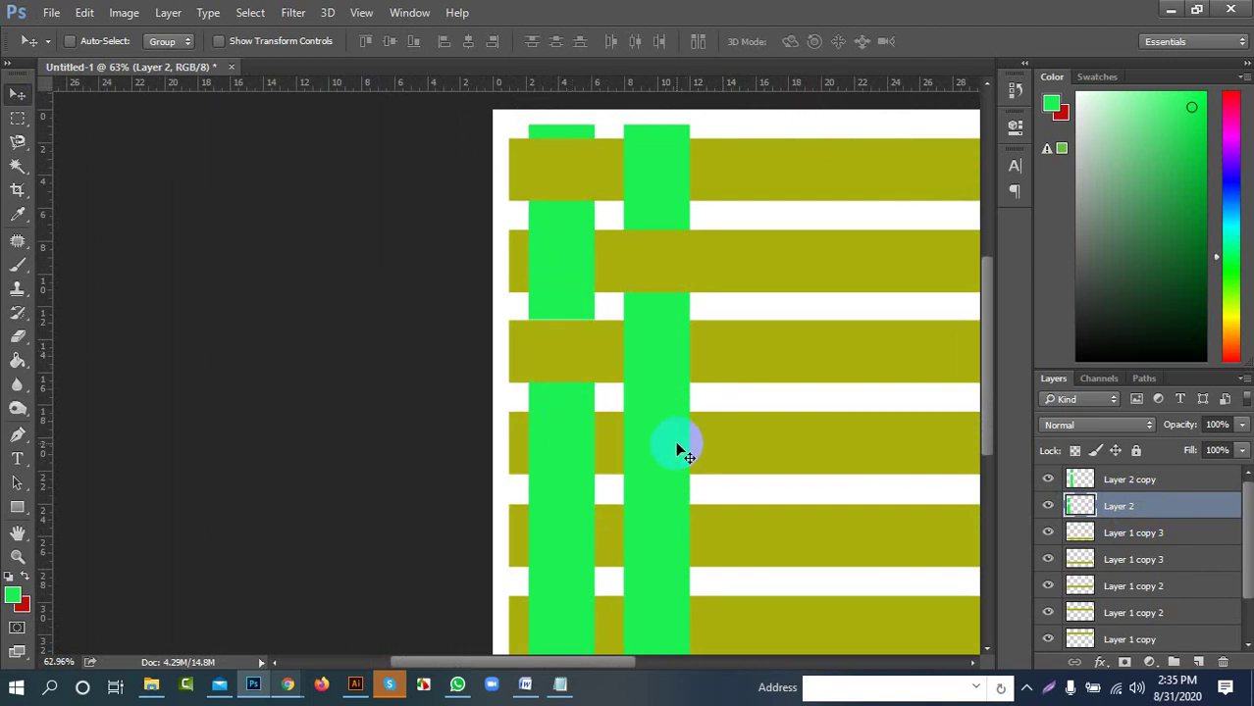
pyautogui.scroll(10, 679, 447)
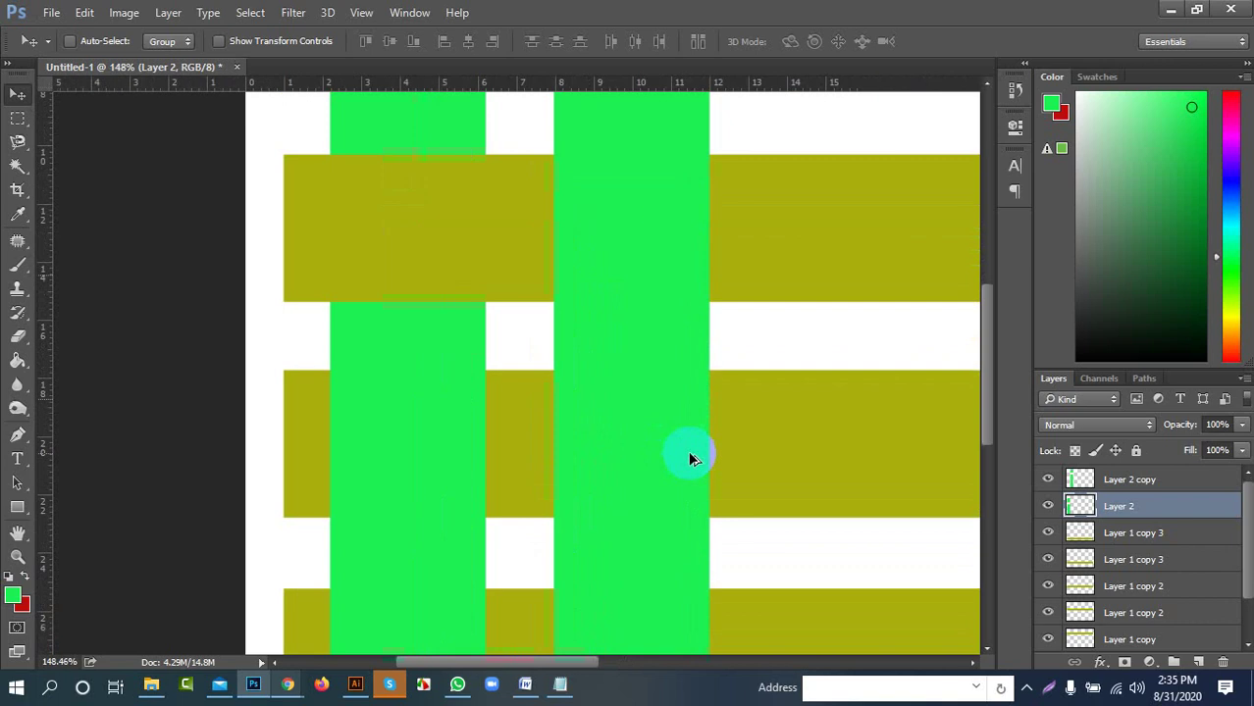
pyautogui.scroll(2, 681, 447)
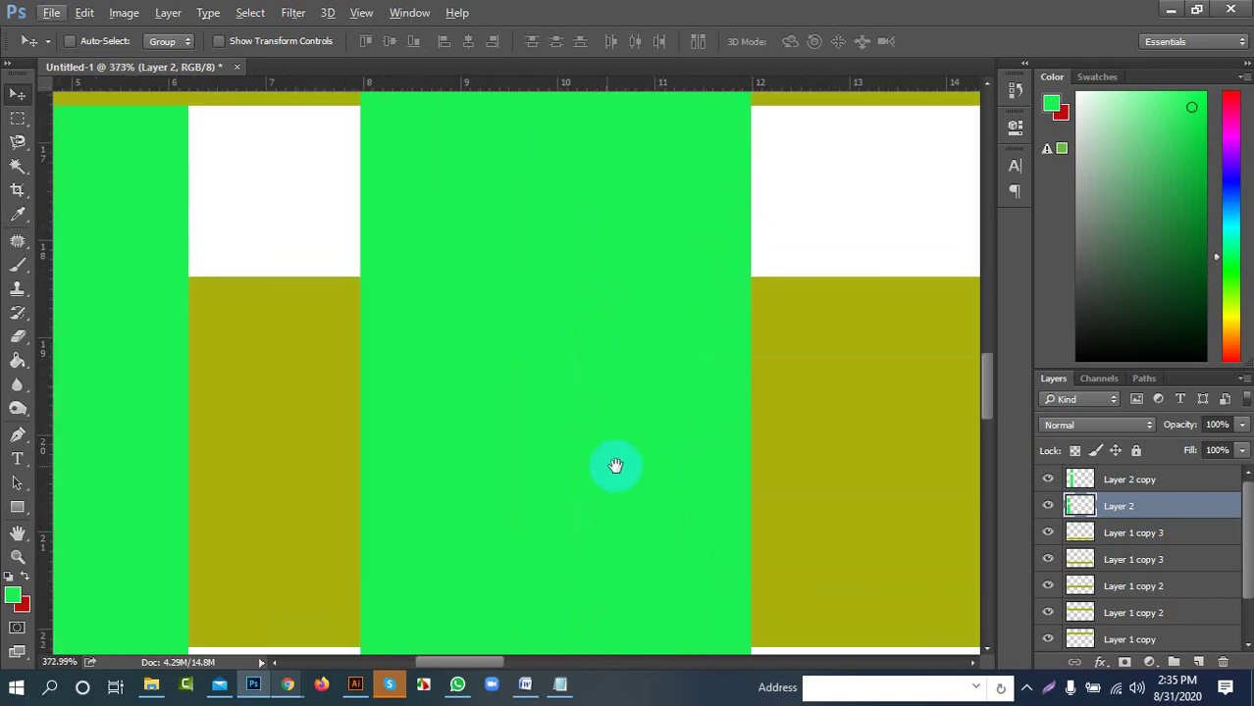
pyautogui.scroll(3, 588, 412)
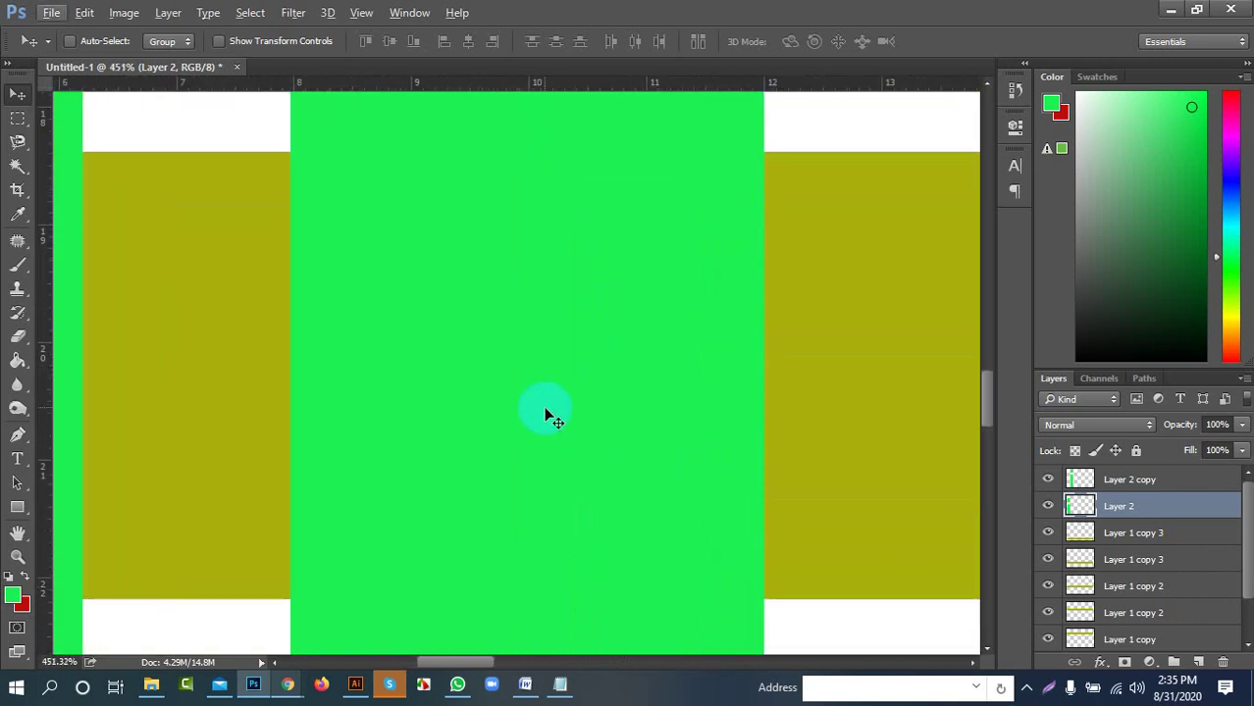
pyautogui.click(18, 118)
pyautogui.moveTo(345, 184)
pyautogui.mouseDown()
pyautogui.moveTo(545, 350)
pyautogui.moveTo(507, 322)
pyautogui.moveTo(750, 558)
pyautogui.moveTo(765, 595)
pyautogui.mouseUp()
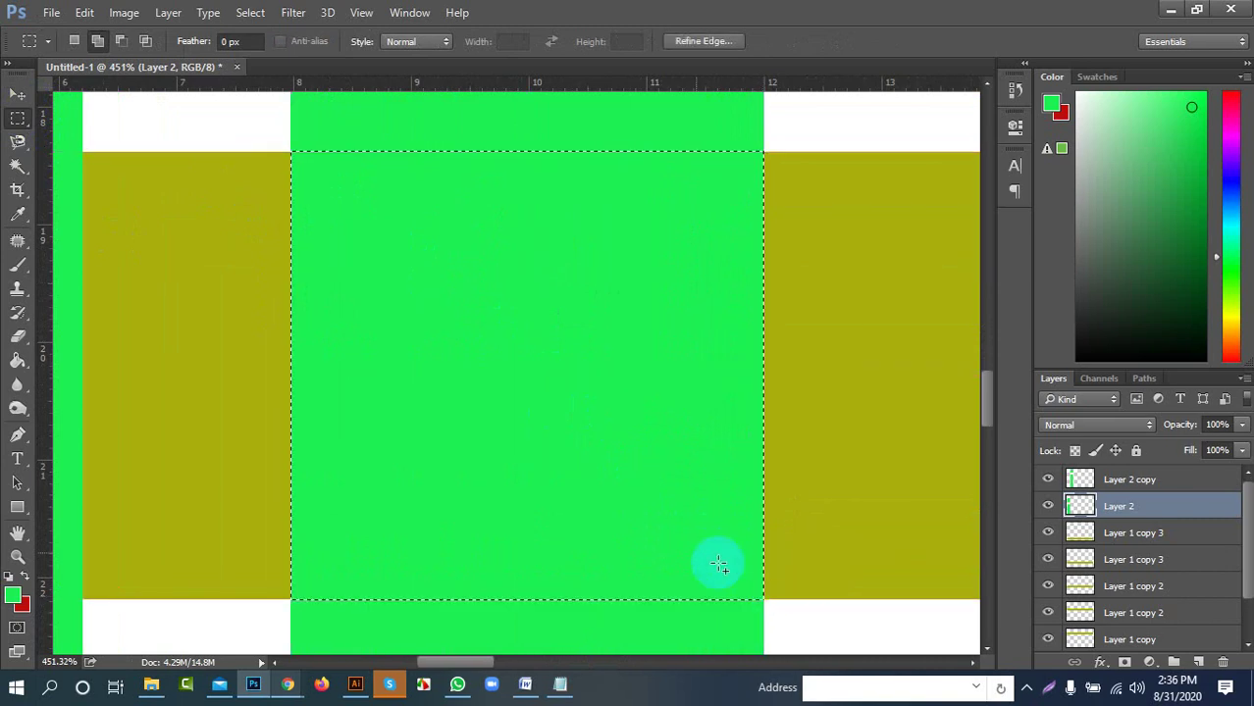
pyautogui.click(1138, 486)
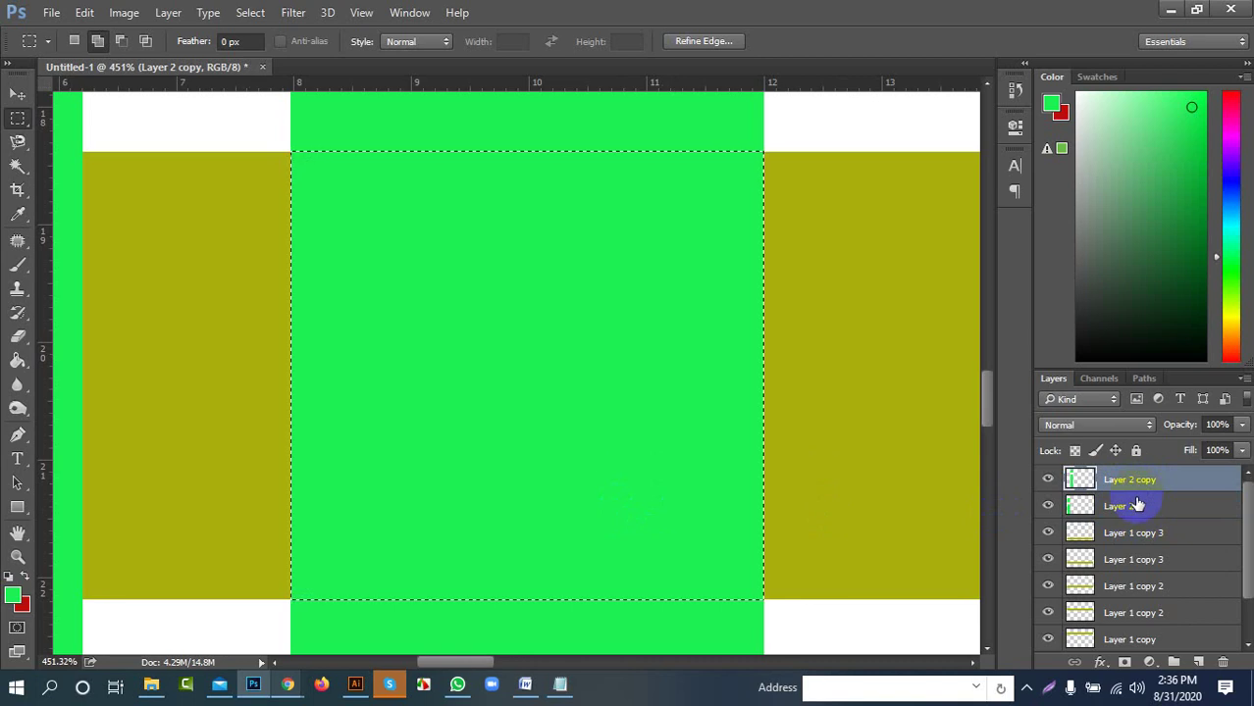
pyautogui.press('Delete')
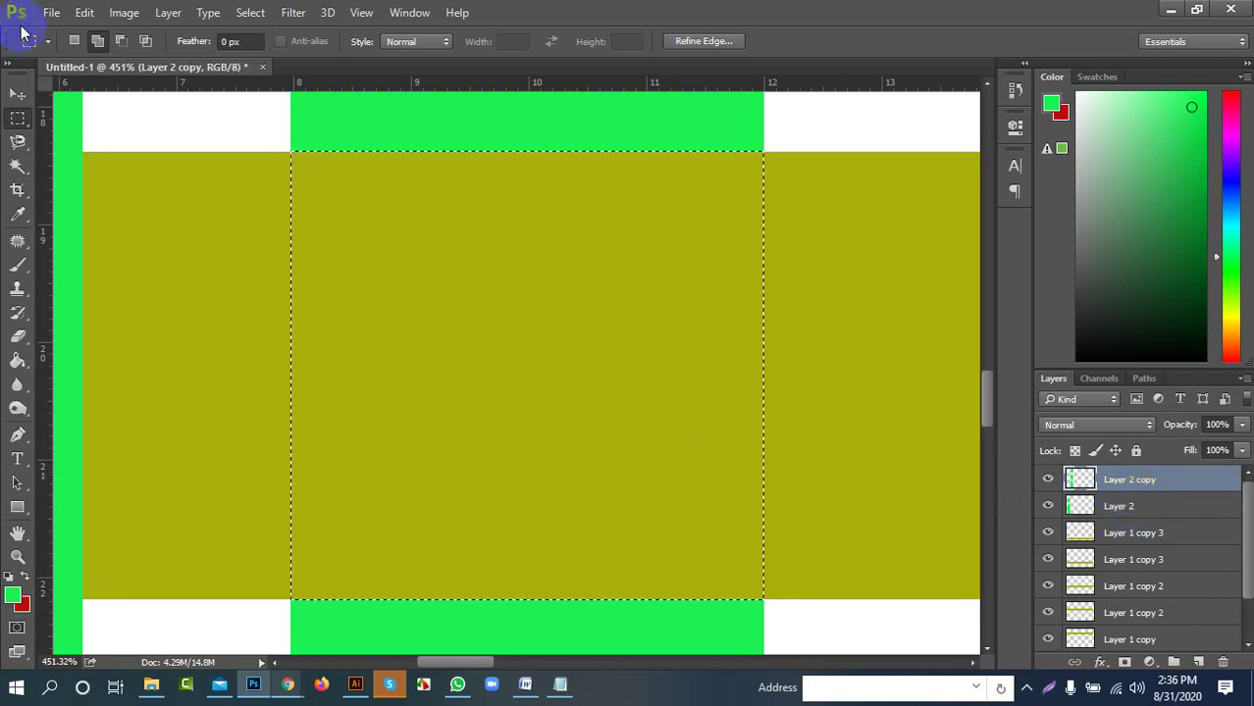
pyautogui.click(16, 93)
pyautogui.hotkey('ctrl', 'd')
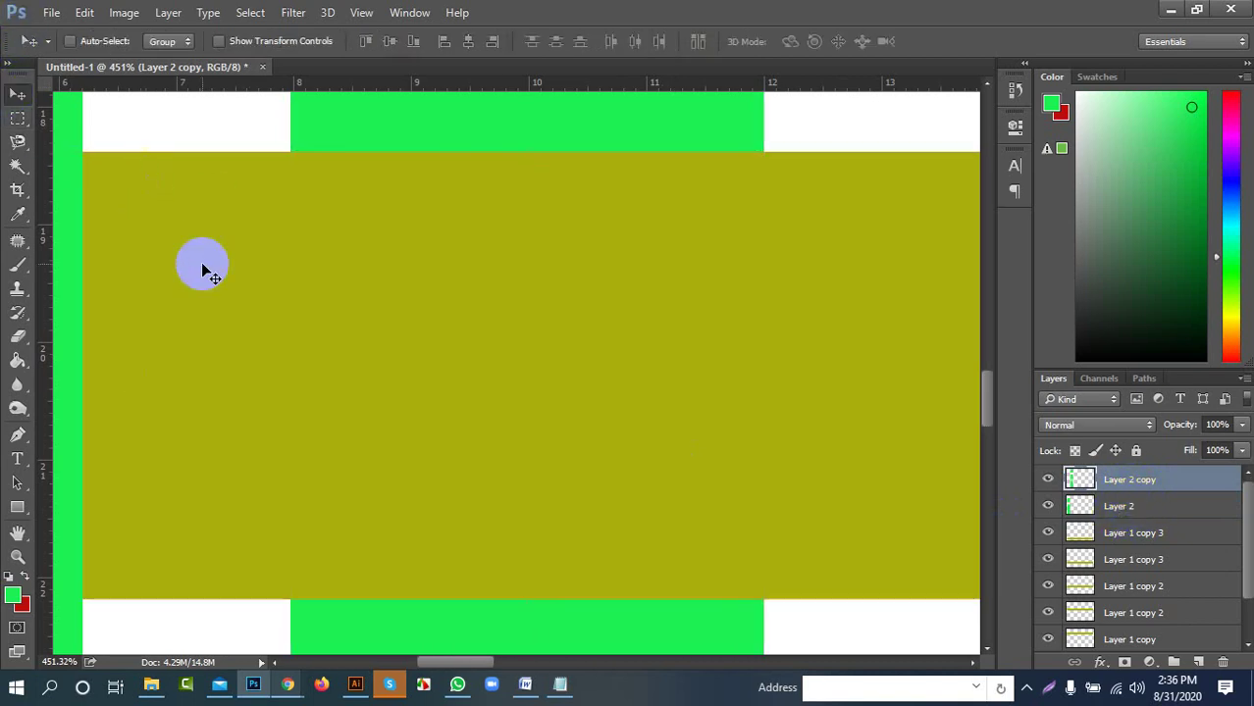
# Marquee-select the crossing of the left green bar and the fifth olive bar, delete the green inside it from Layer 2 and deselect
pyautogui.scroll(-6, 302, 272)
pyautogui.scroll(-4, 365, 308)
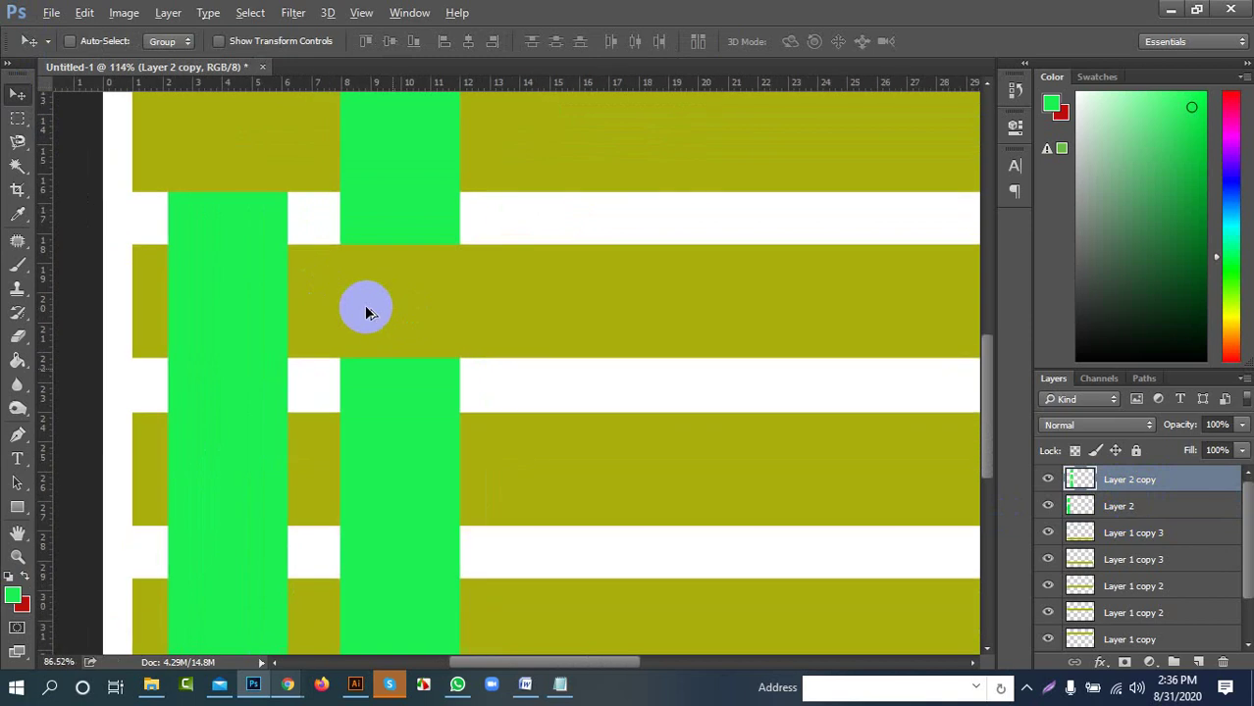
pyautogui.moveTo(442, 246); pyautogui.dragTo(506, 331)
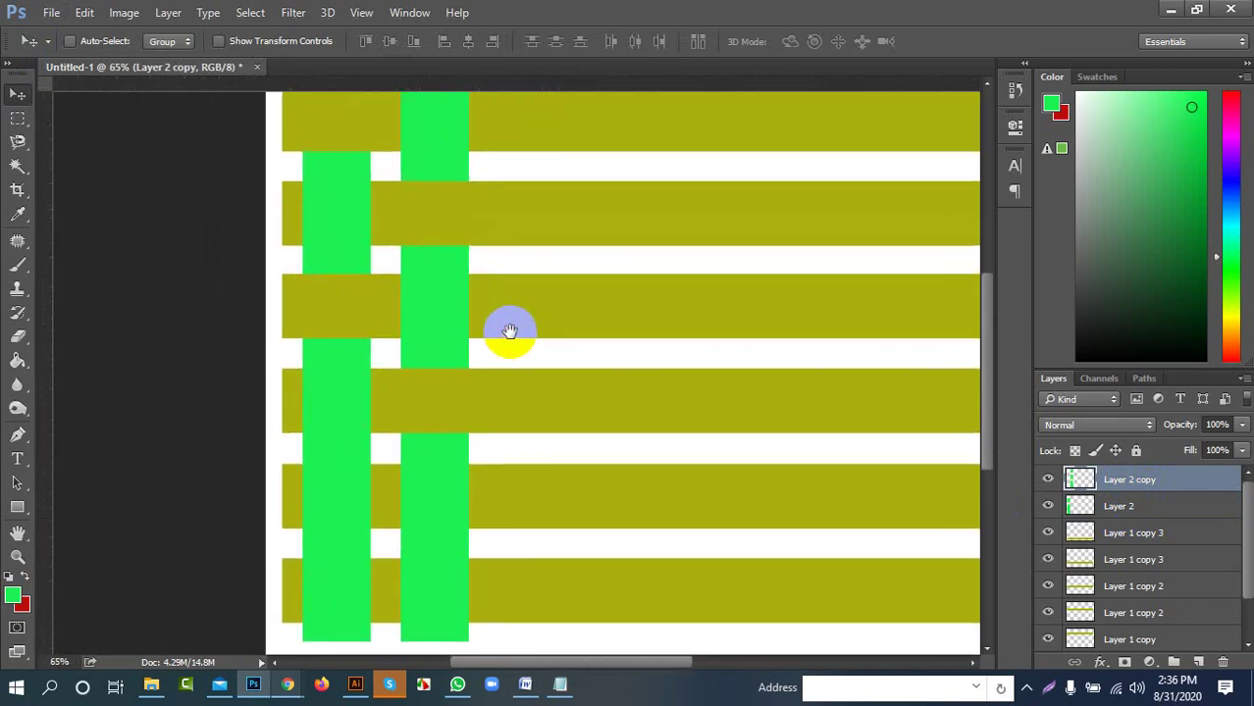
pyautogui.scroll(-2, 505, 333)
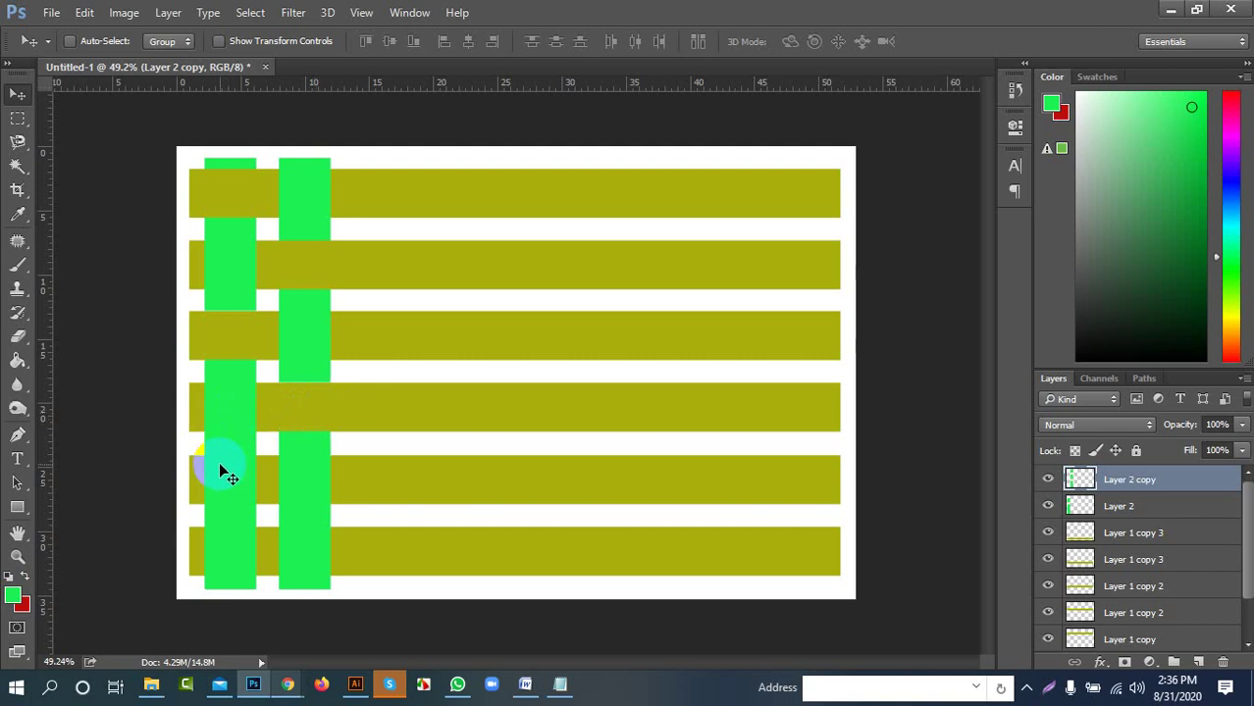
pyautogui.scroll(4, 222, 475)
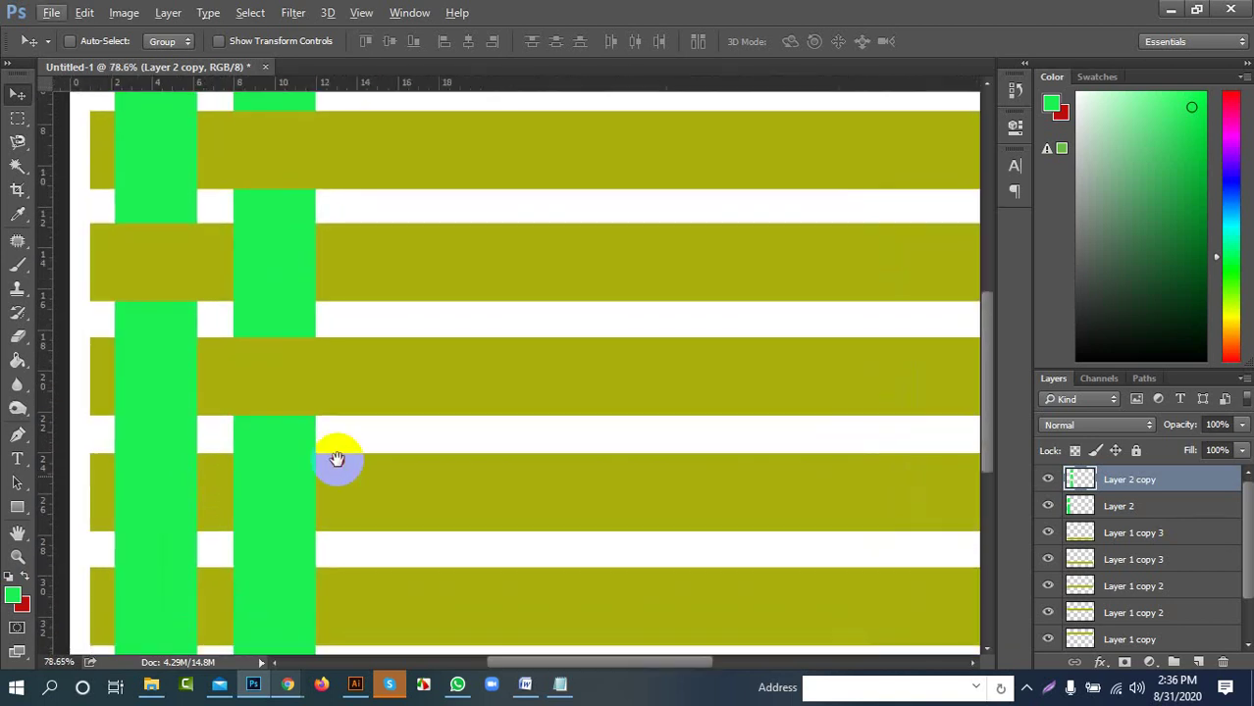
pyautogui.scroll(6, 337, 459)
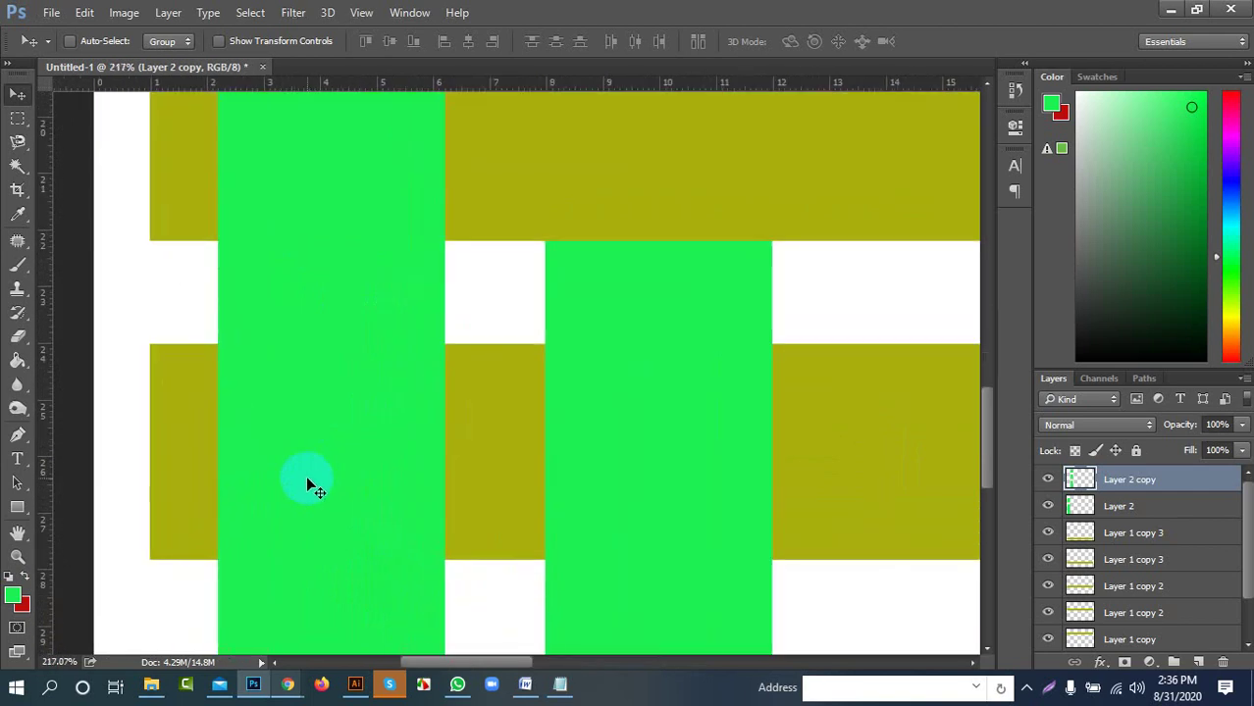
pyautogui.scroll(2, 306, 476)
pyautogui.scroll(2, 318, 426)
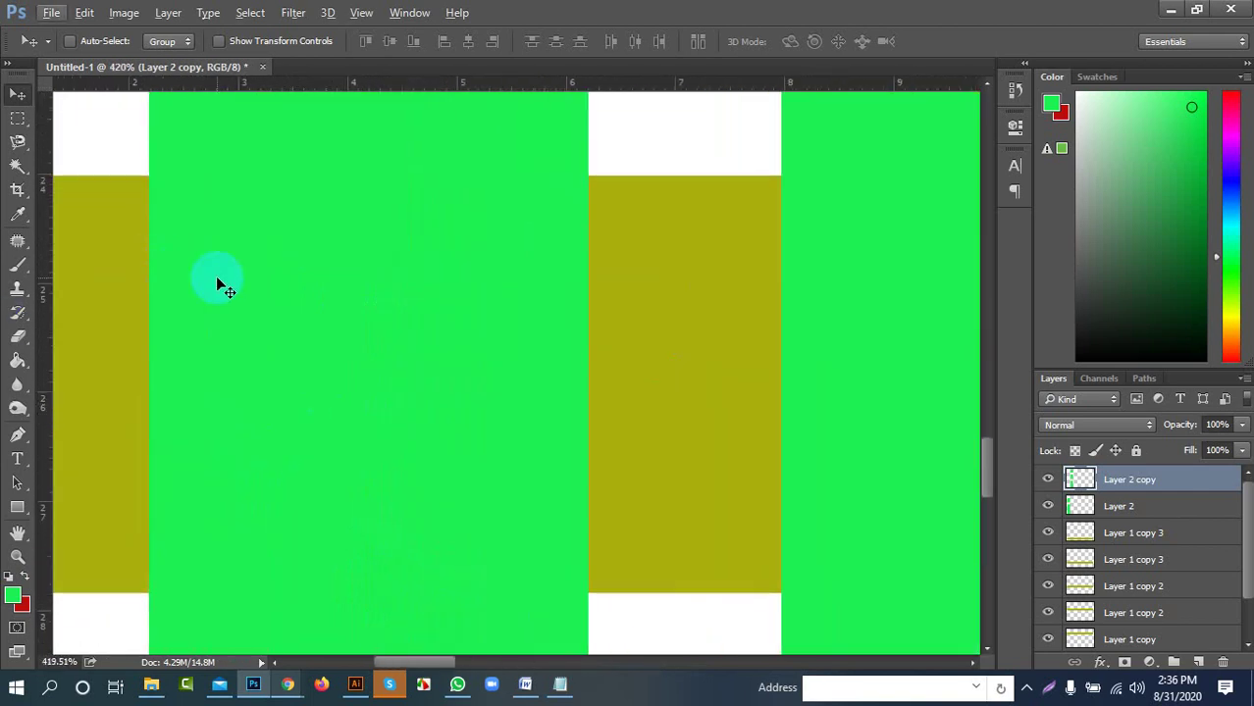
pyautogui.click(15, 122)
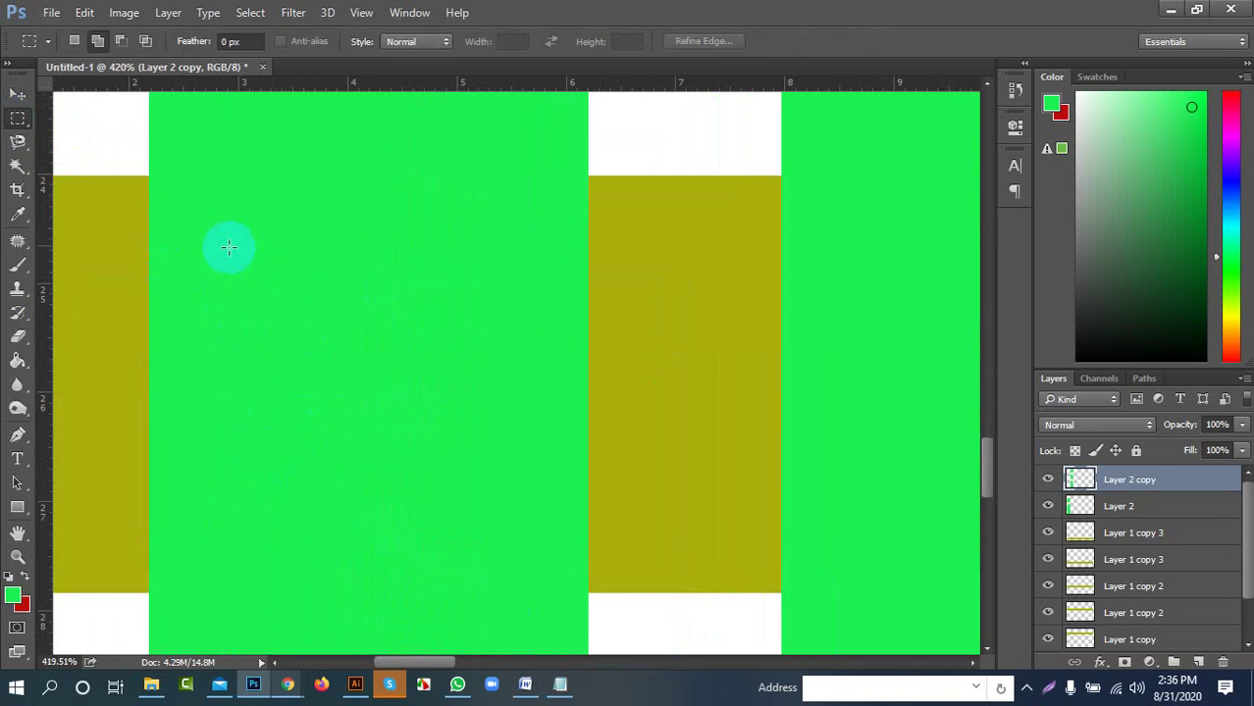
pyautogui.moveTo(227, 243); pyautogui.dragTo(590, 591)
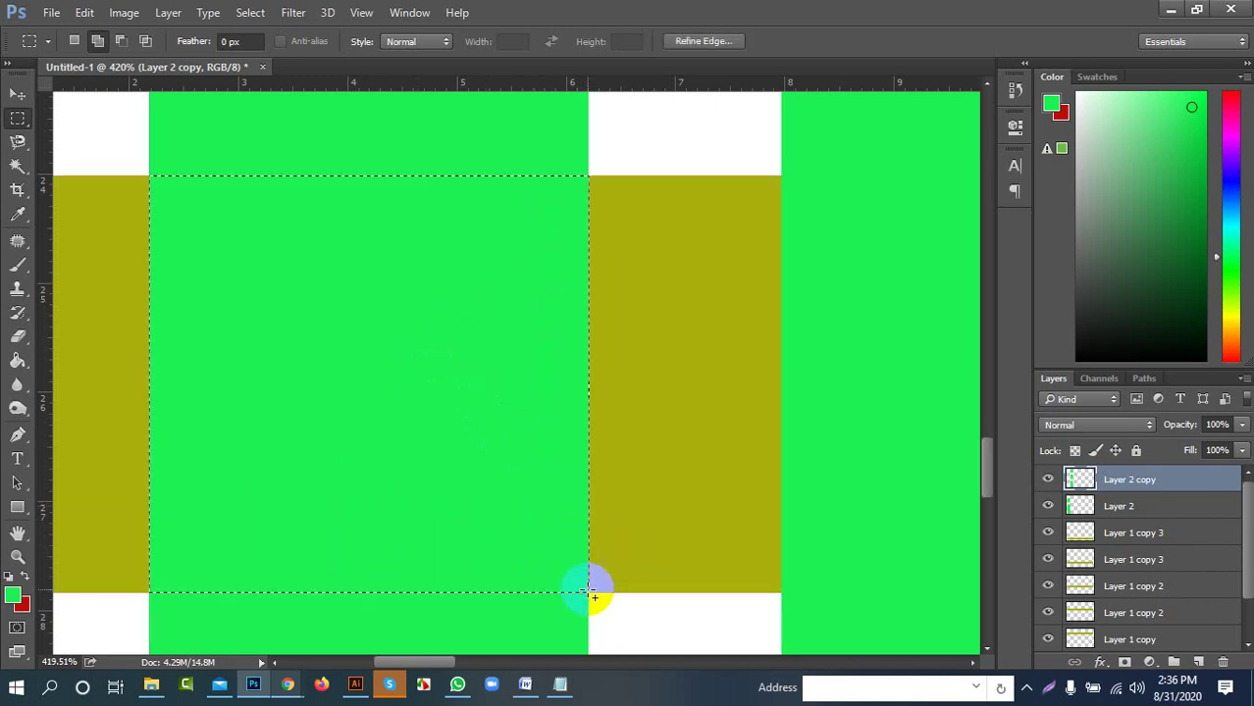
pyautogui.click(18, 95)
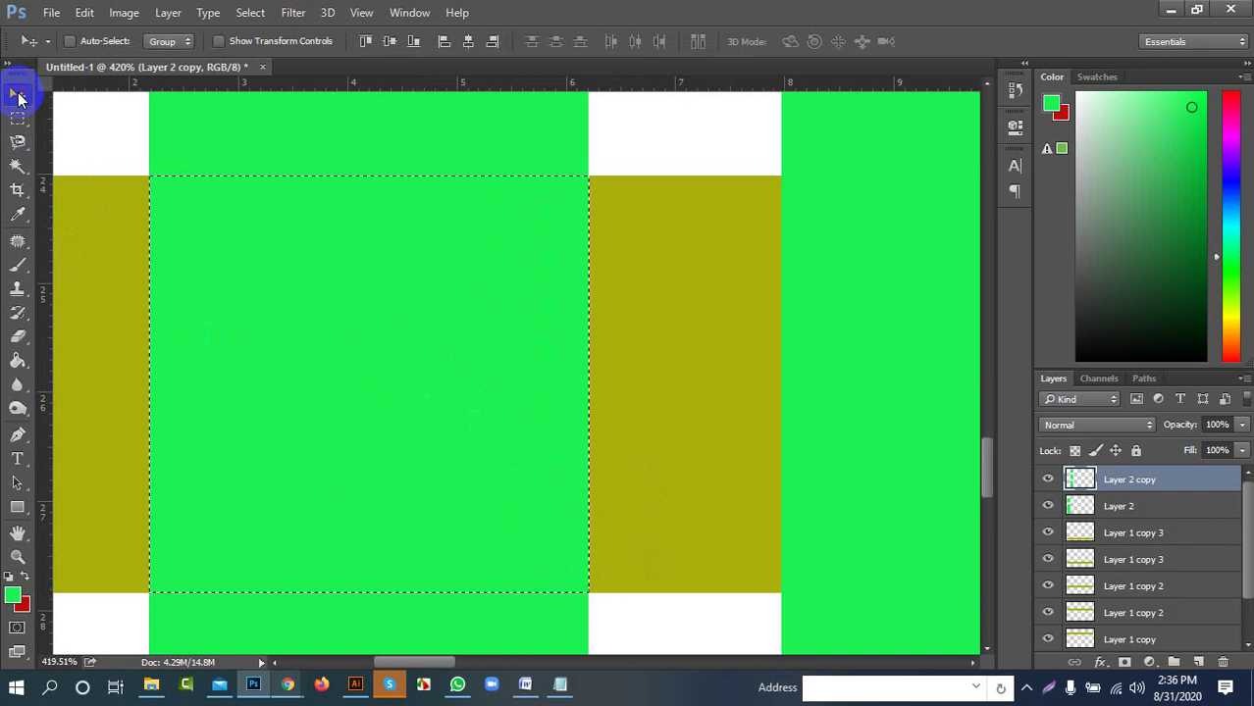
pyautogui.click(1128, 480)
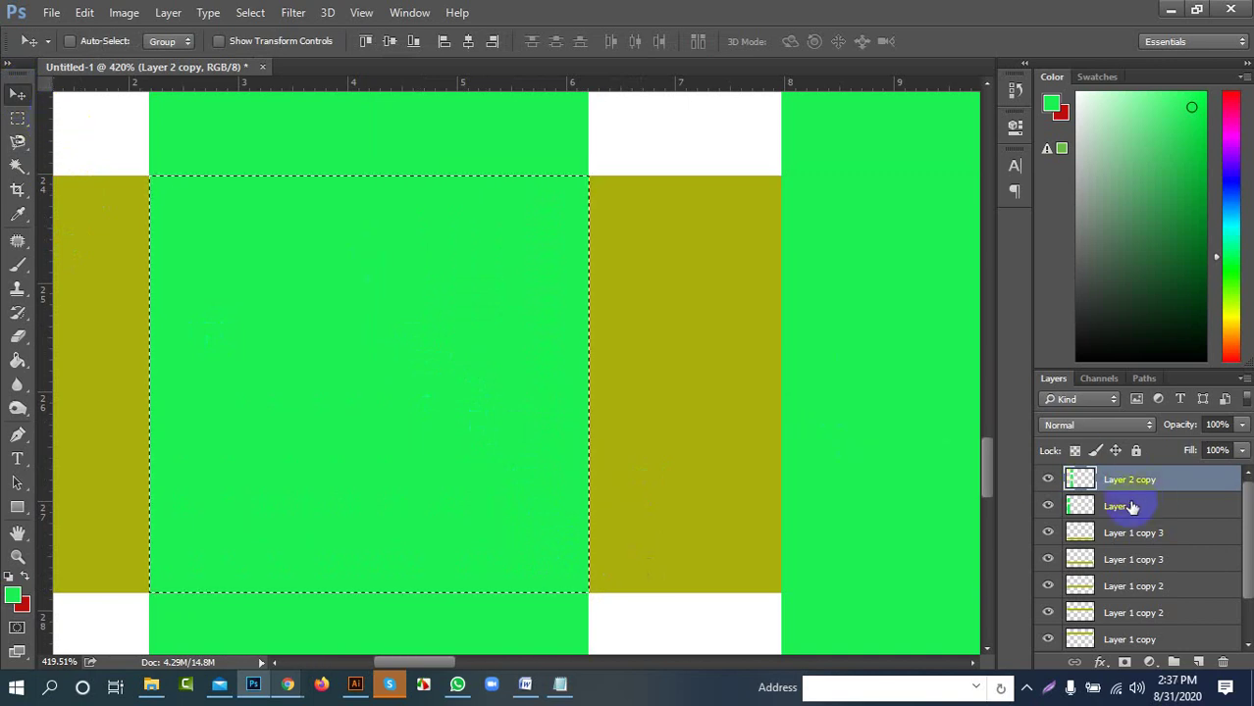
pyautogui.click(1128, 508)
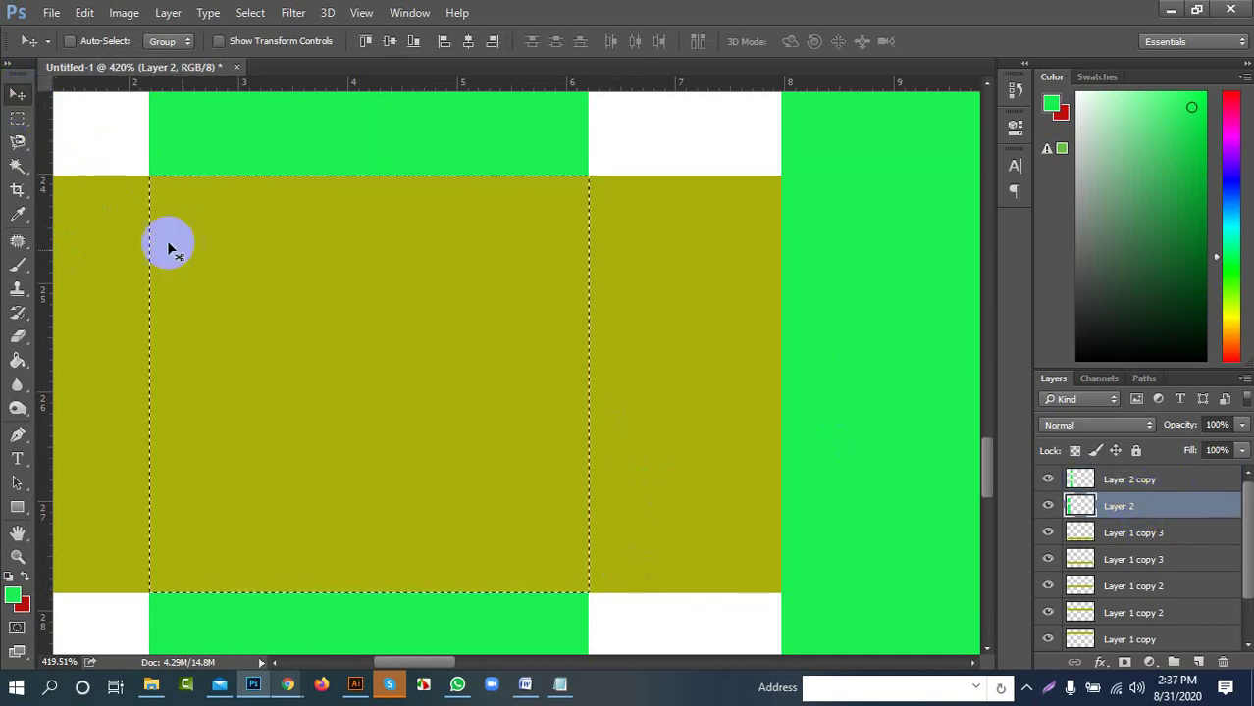
pyautogui.scroll(-5, 169, 249)
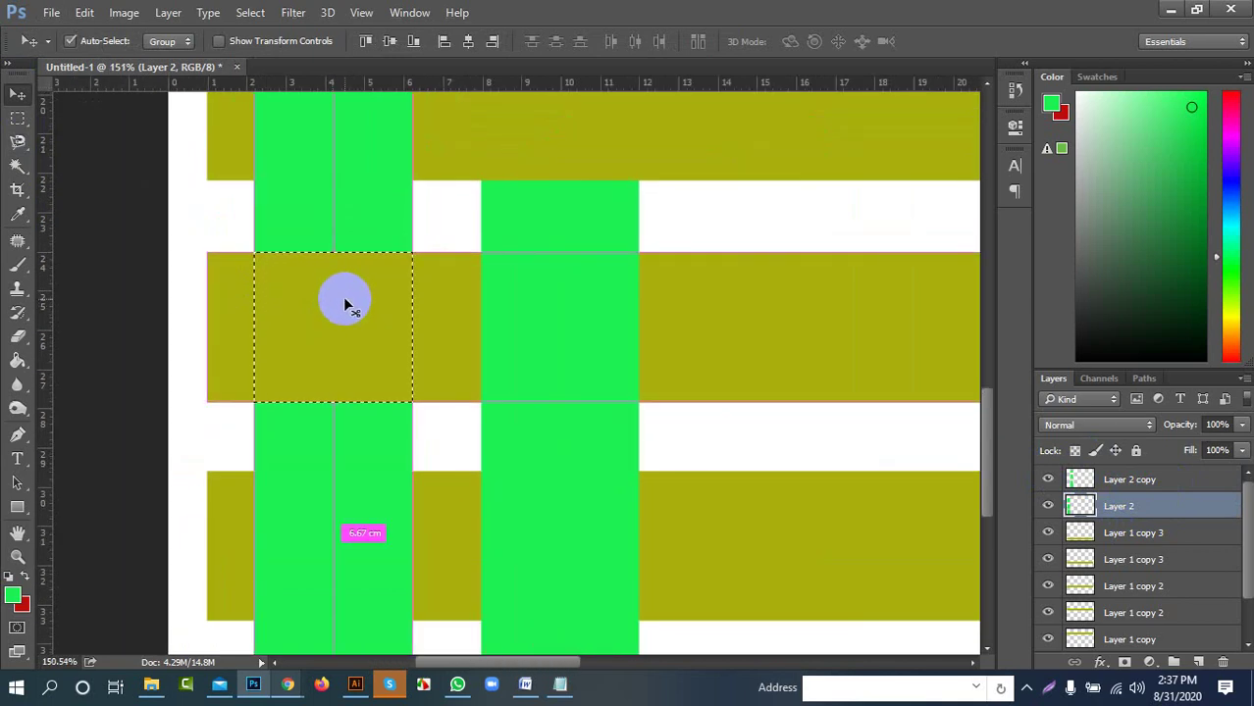
pyautogui.scroll(-3, 412, 321)
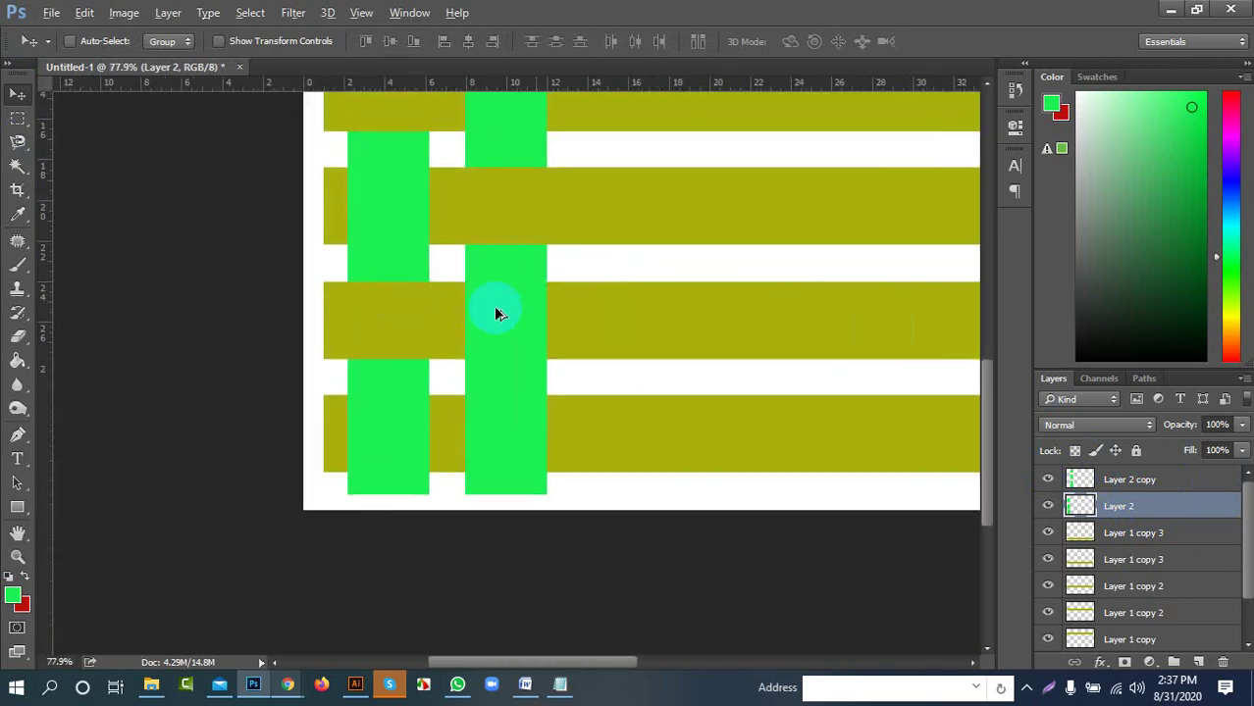
pyautogui.scroll(-2, 550, 312)
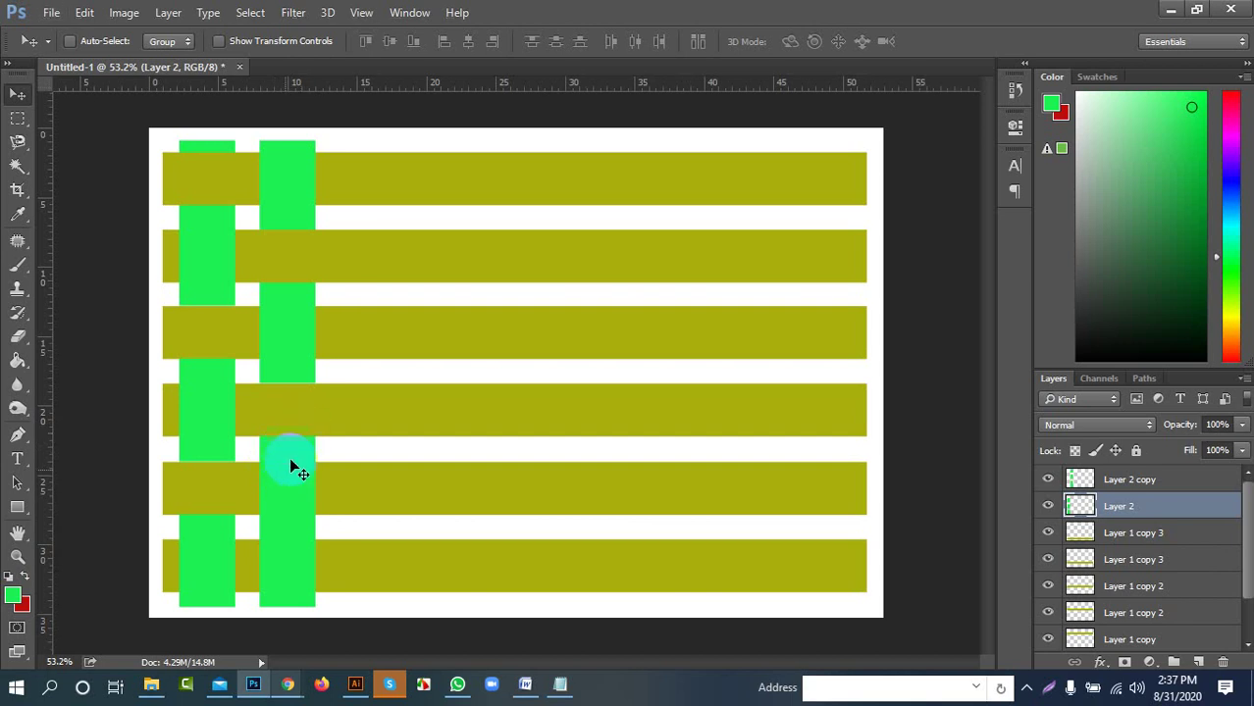
# Marquee-select the crossing of the second green bar and the sixth olive bar, delete the green inside it from Layer 2 copy and deselect
pyautogui.scroll(5, 235, 584)
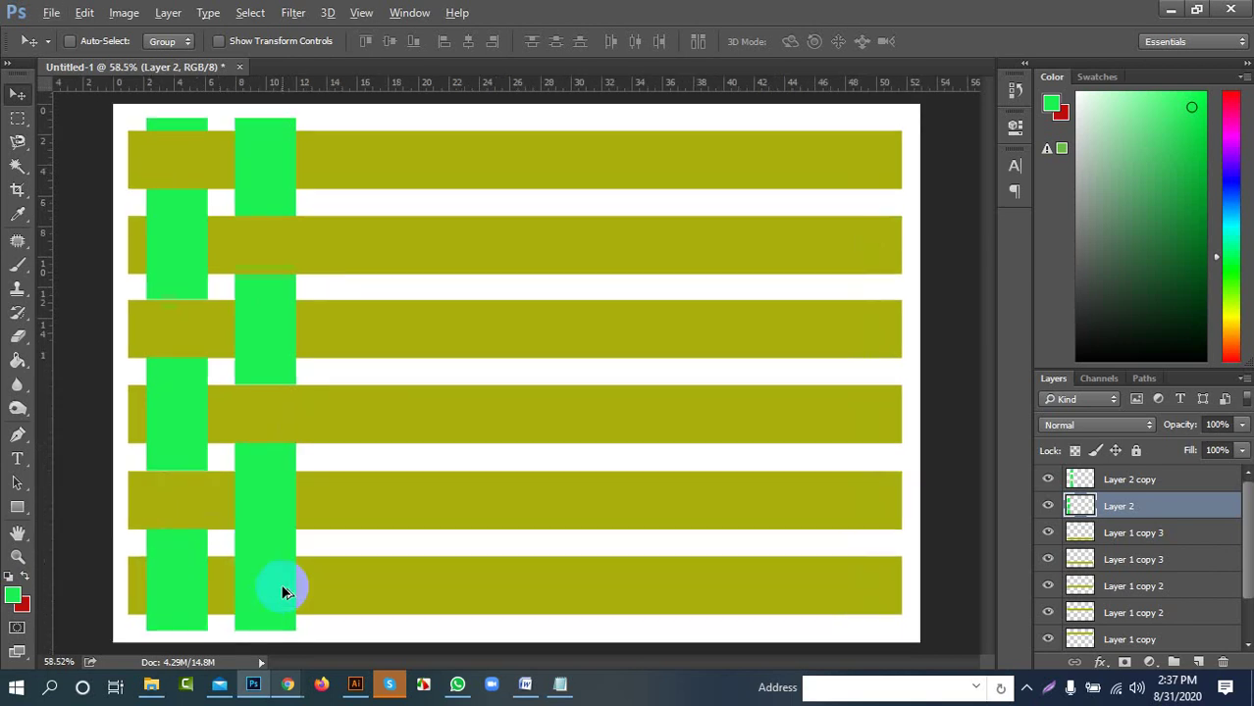
pyautogui.moveTo(264, 552); pyautogui.dragTo(319, 445)
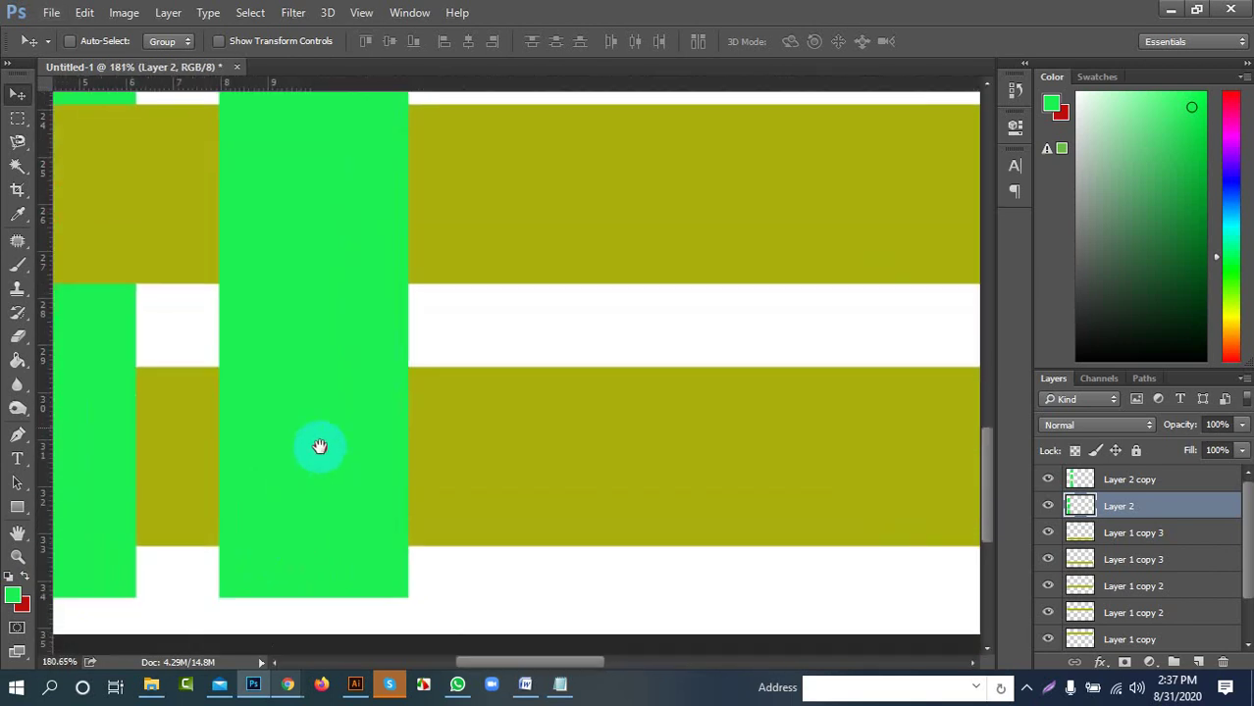
pyautogui.scroll(4, 299, 513)
pyautogui.moveTo(275, 510); pyautogui.dragTo(305, 449)
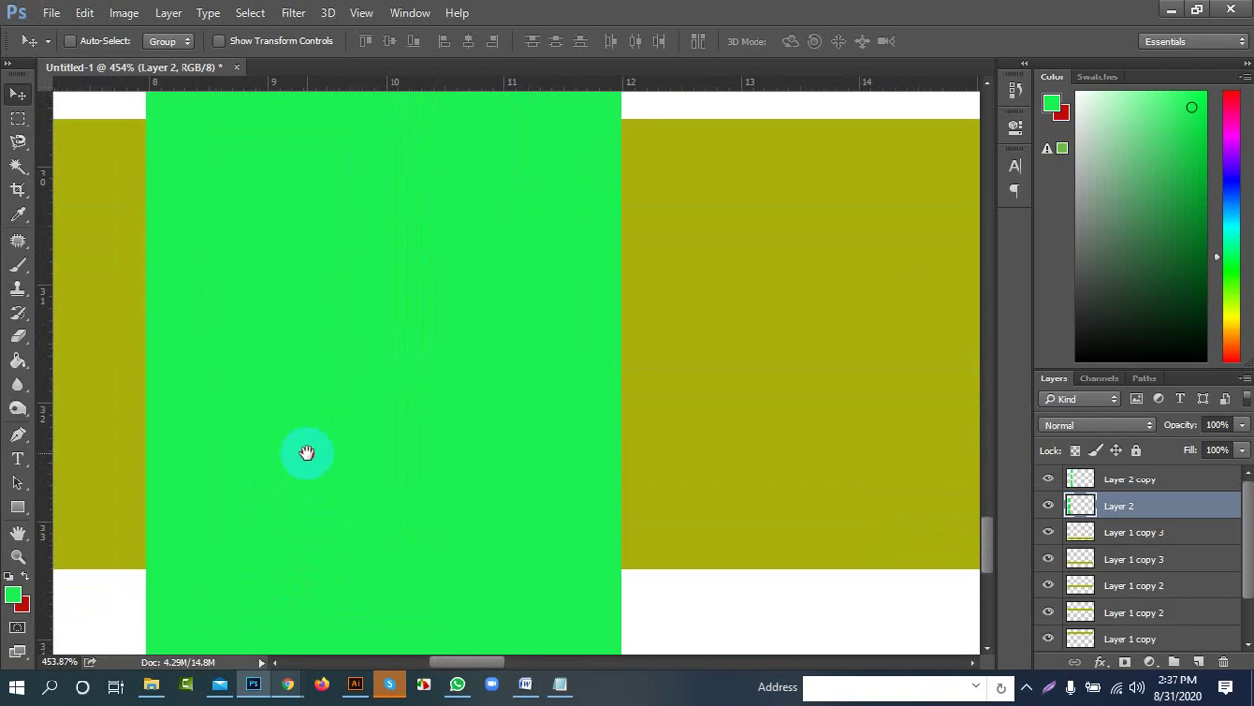
pyautogui.click(18, 118)
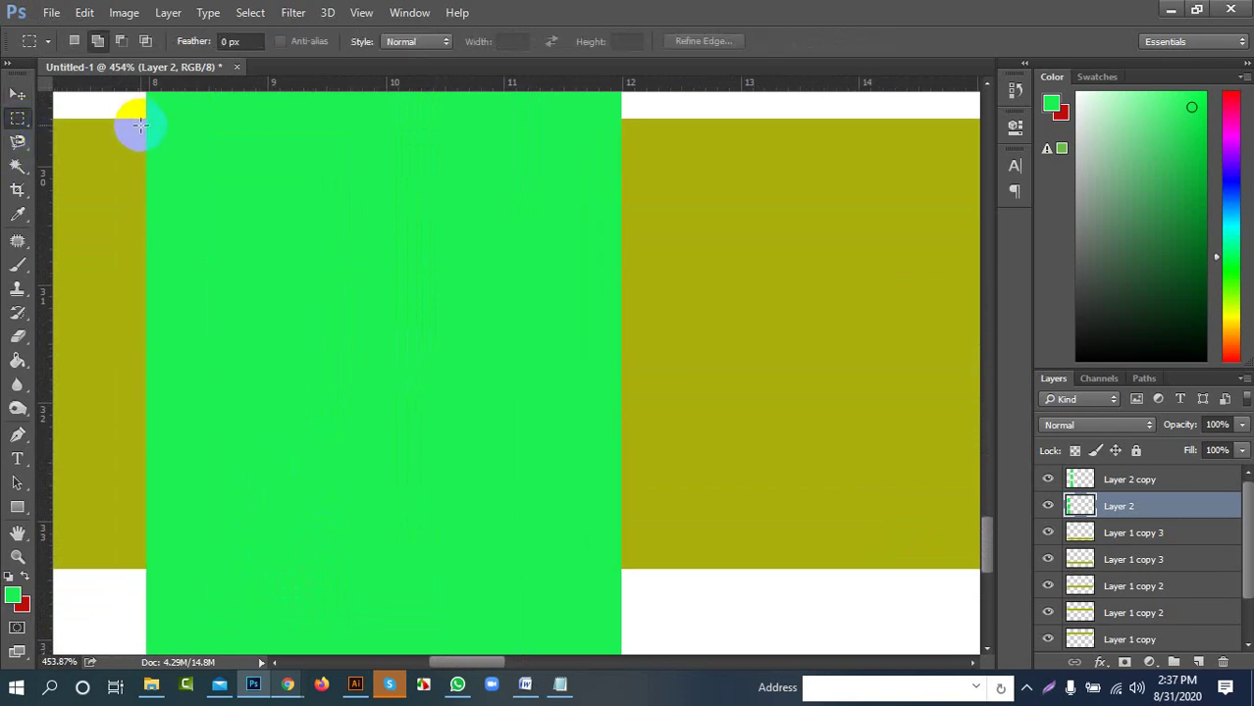
pyautogui.moveTo(167, 136); pyautogui.dragTo(621, 565)
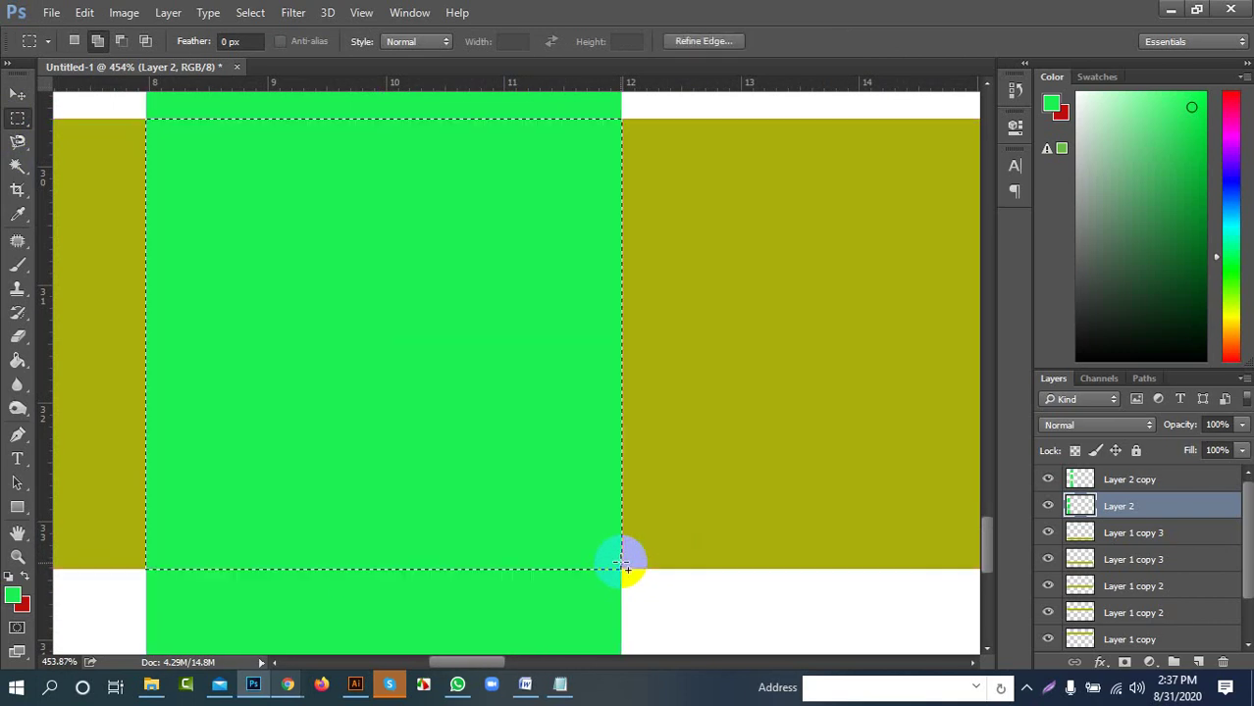
pyautogui.click(1148, 480)
pyautogui.hotkey('alt', 'BackSpace')
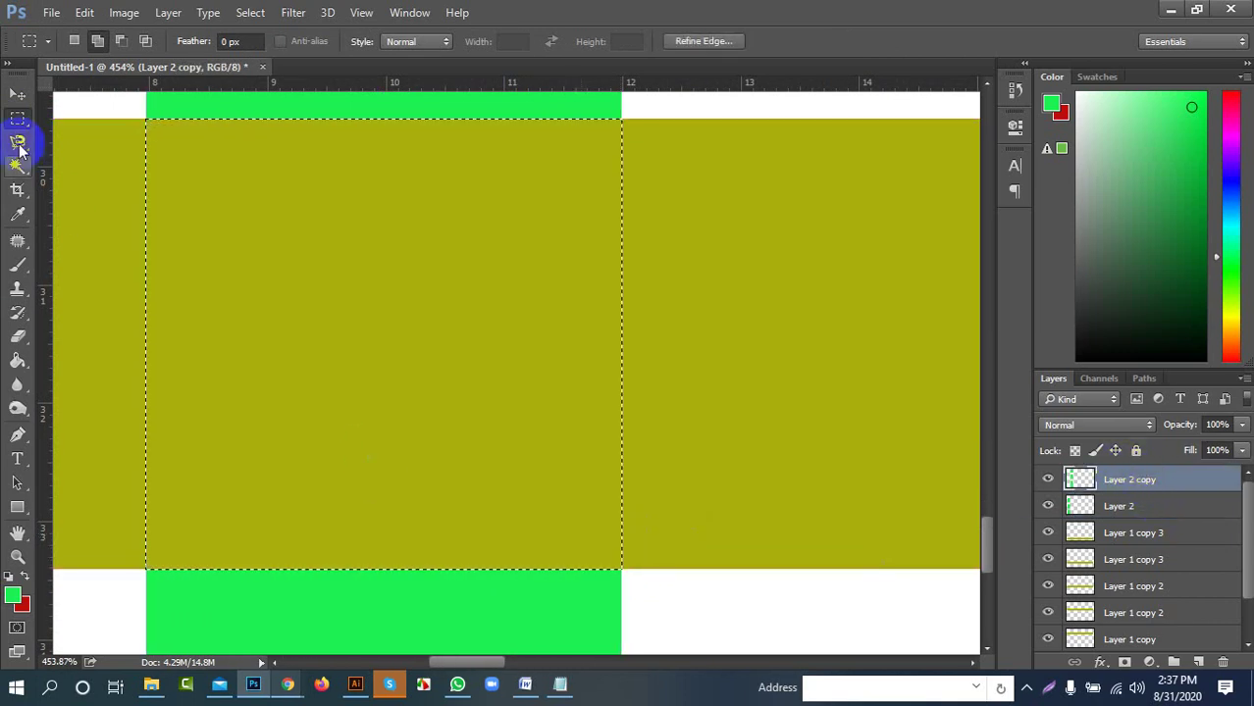
pyautogui.click(17, 95)
pyautogui.hotkey('ctrl', 'd')
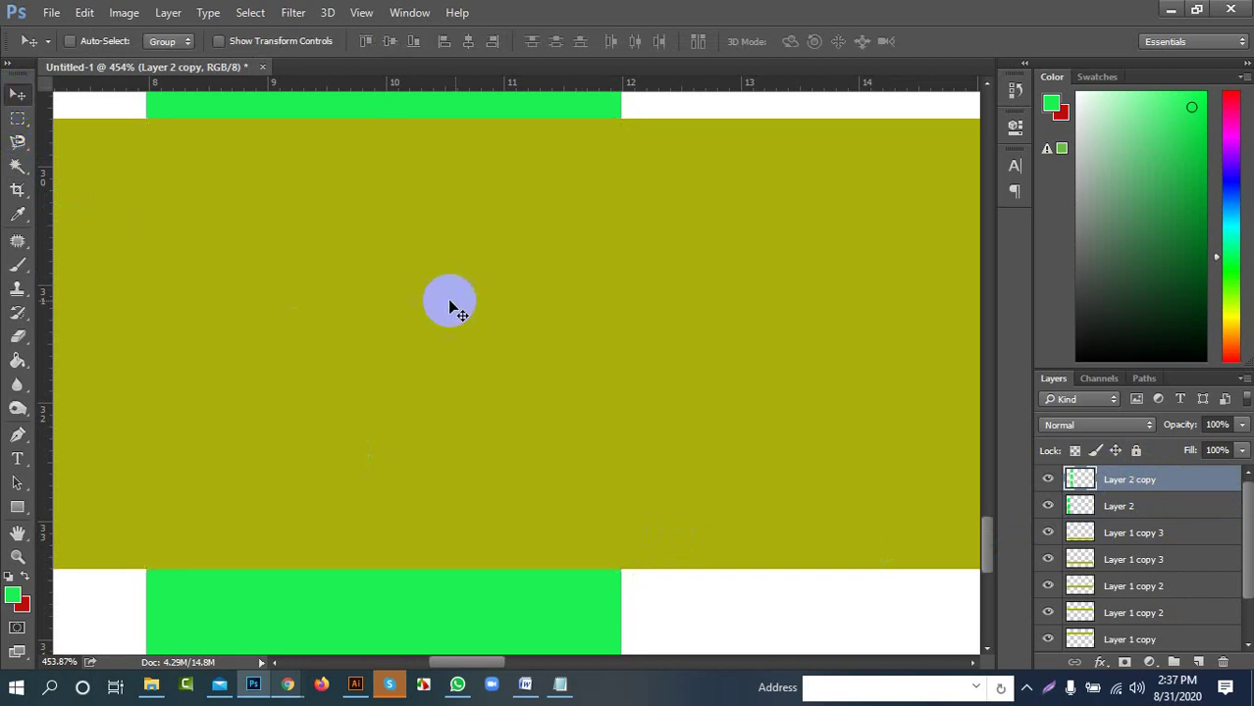
pyautogui.scroll(-5, 450, 304)
pyautogui.scroll(-4, 399, 357)
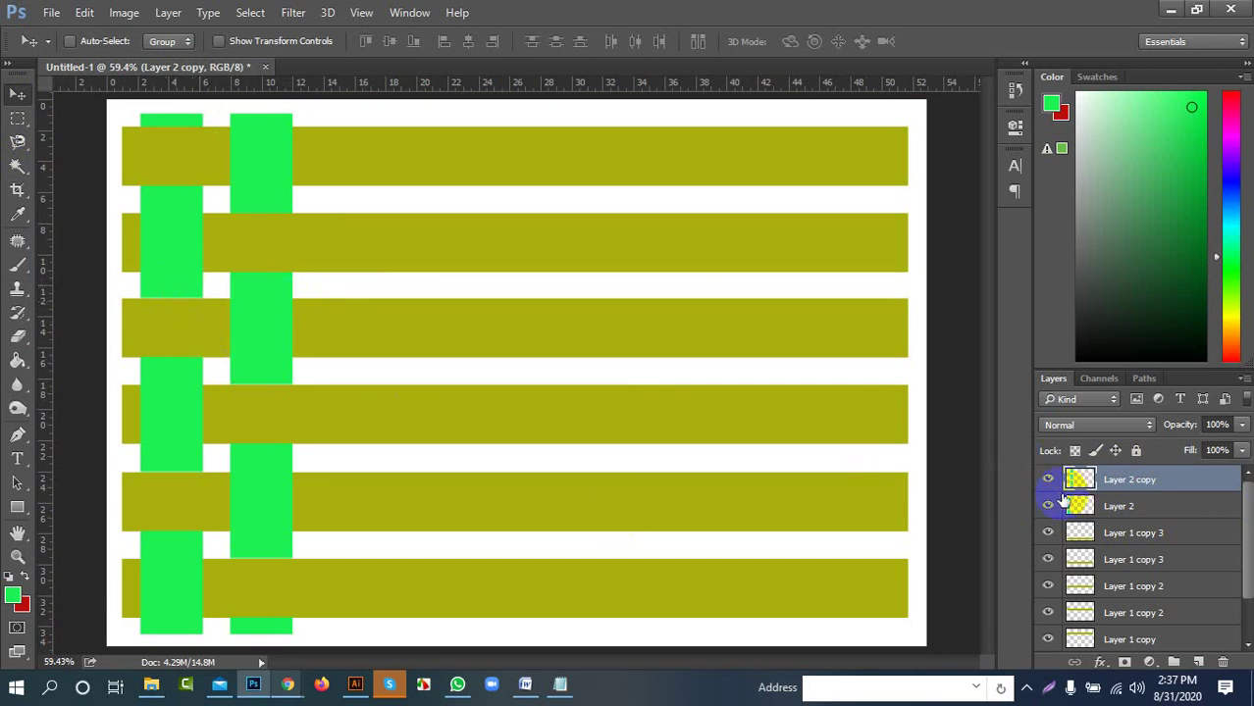
# Duplicate Layer 2 and Layer 2 copy together and place the copies as the third and fourth green bars, evenly spaced and continuing the weave
pyautogui.click(1128, 506)
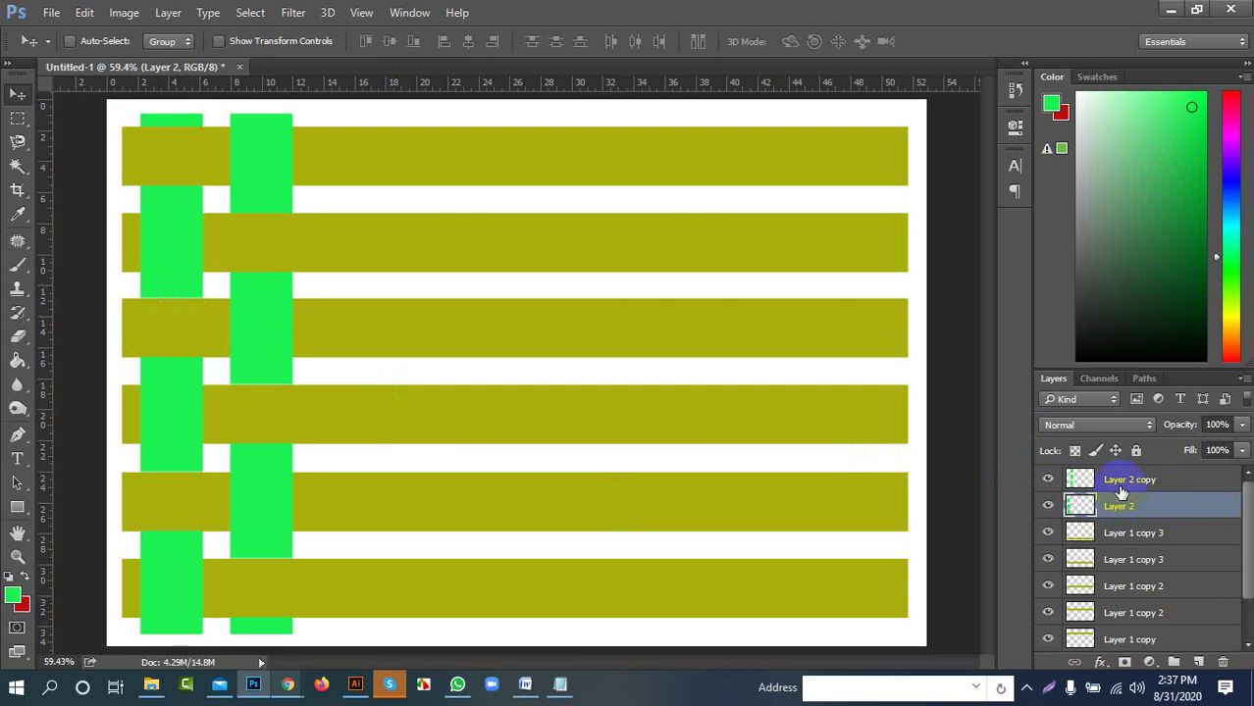
pyautogui.keyDown('ctrl'); pyautogui.click(1122, 482); pyautogui.keyUp('ctrl')
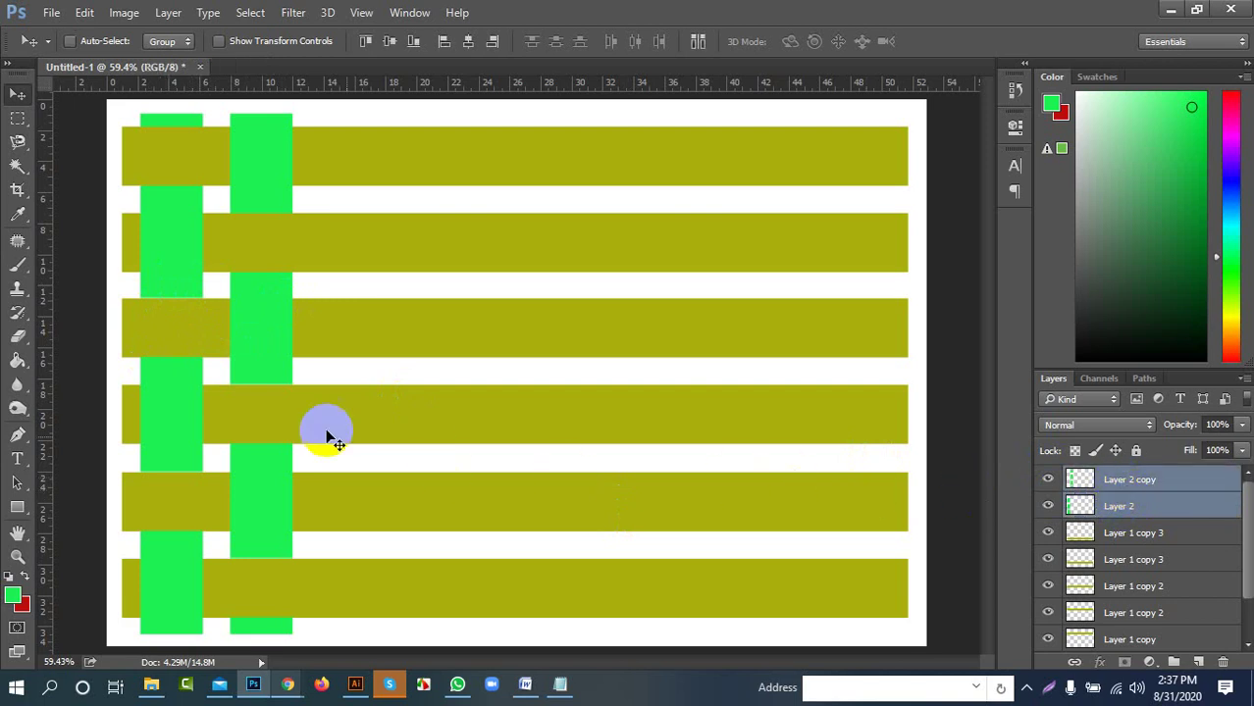
pyautogui.moveTo(255, 363); pyautogui.dragTo(434, 364)
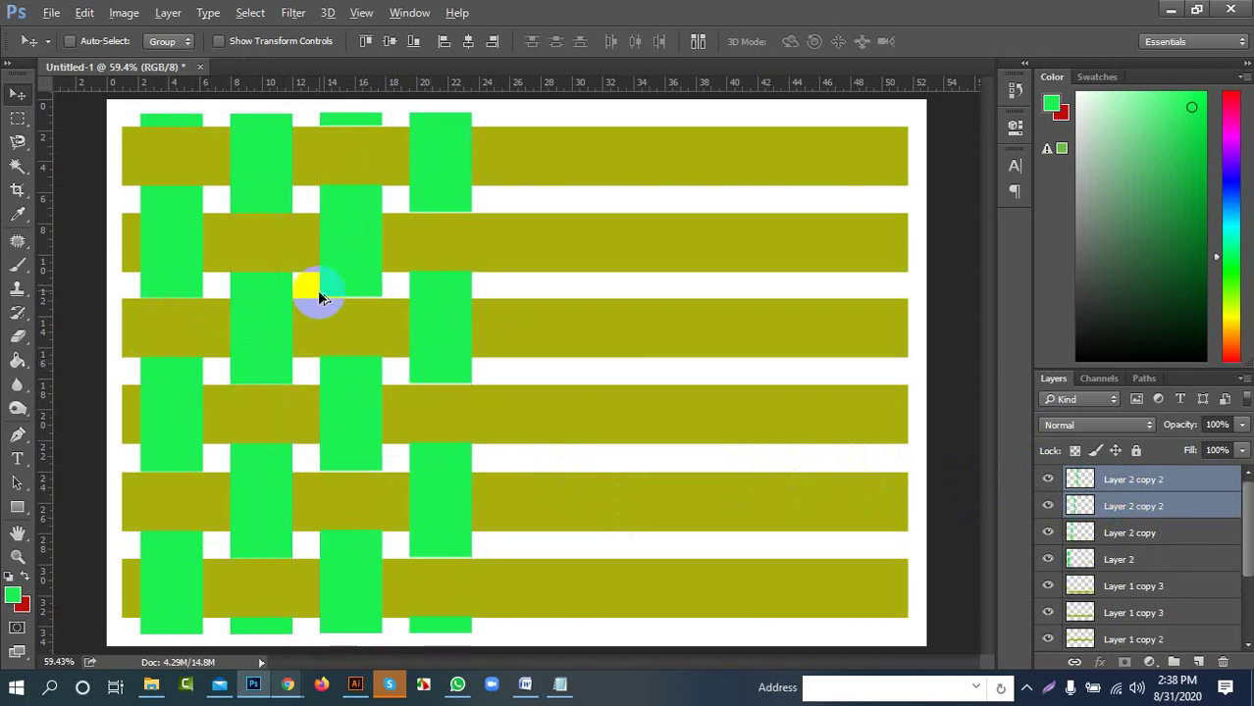
pyautogui.scroll(4, 411, 316)
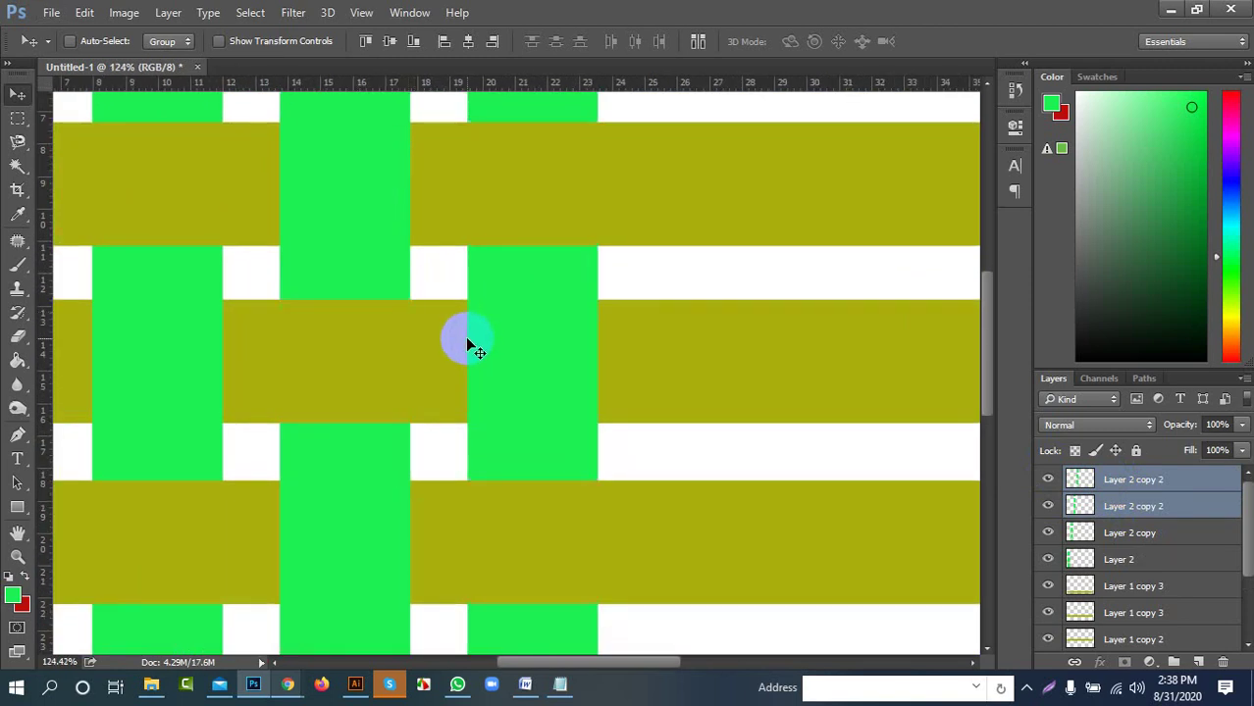
pyautogui.scroll(-4, 471, 344)
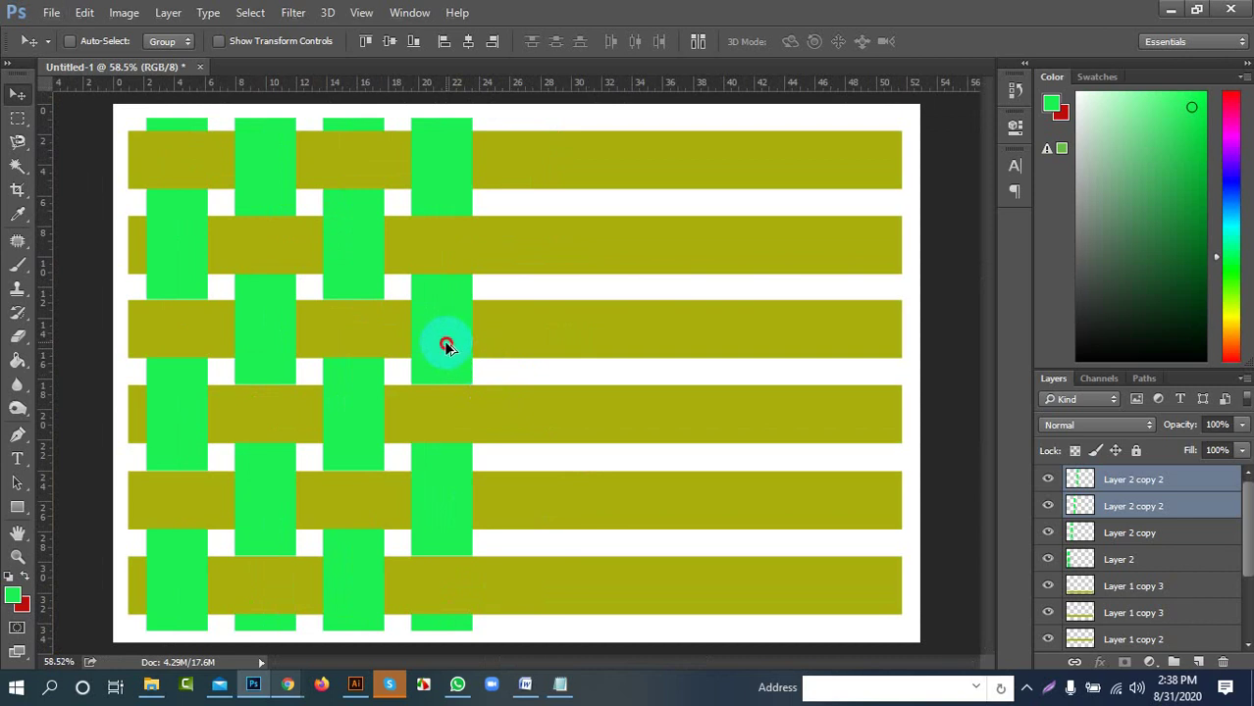
# Duplicate the pair of green bars twice more across the olive bars, undoing the misaligned last copy and placing it again level with the others
pyautogui.moveTo(445, 348); pyautogui.dragTo(795, 368)
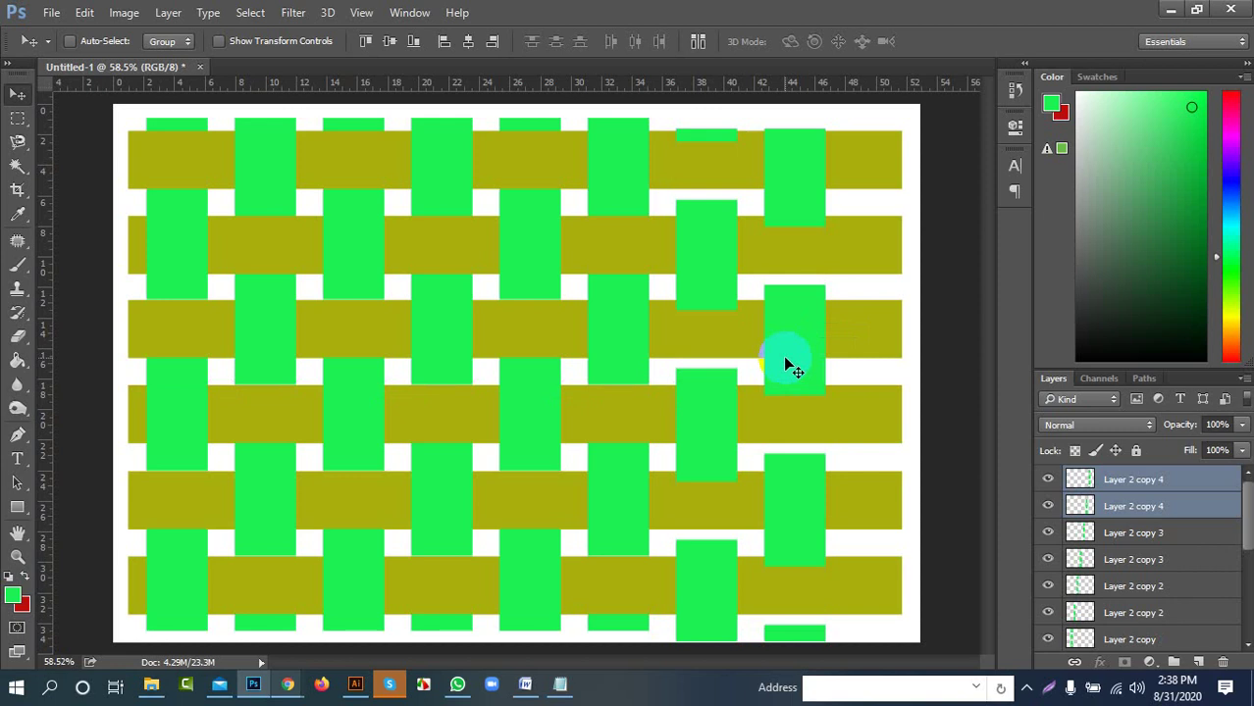
pyautogui.hotkey('ctrl', 'alt', 'z')
pyautogui.hotkey('ctrl', 'alt', 'z')
pyautogui.hotkey('ctrl', 'alt', 'z')
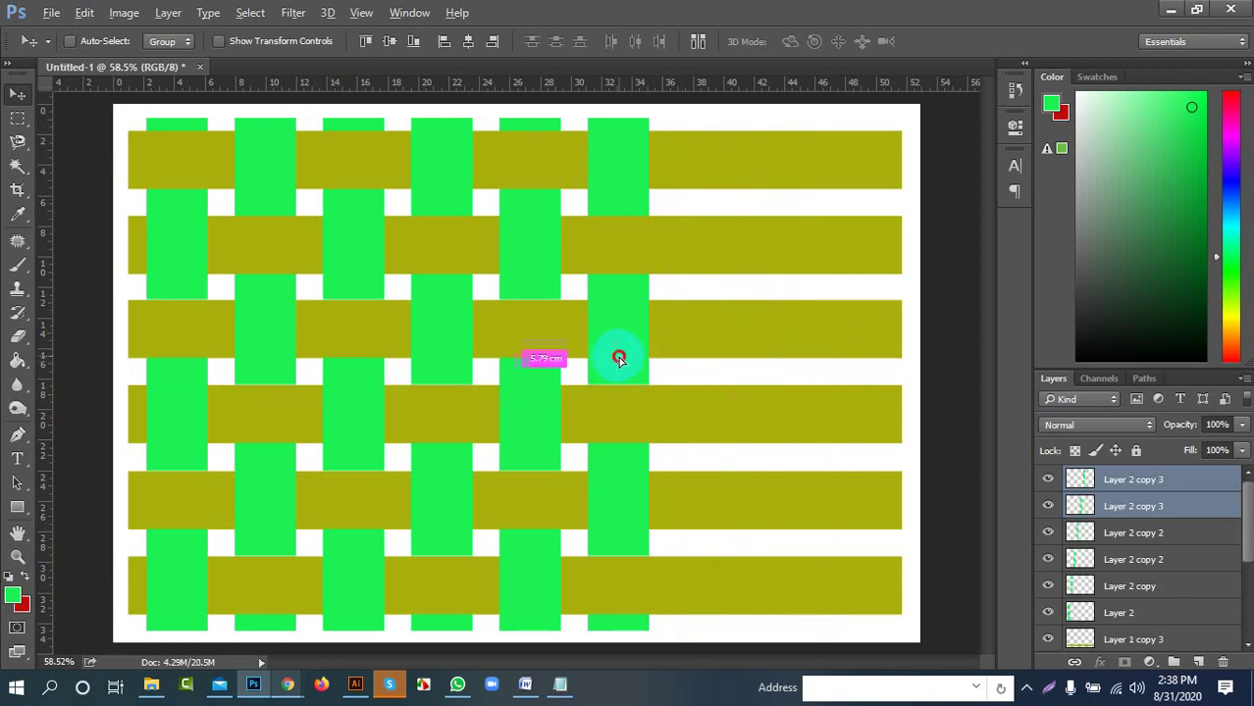
pyautogui.moveTo(618, 359); pyautogui.dragTo(789, 357)
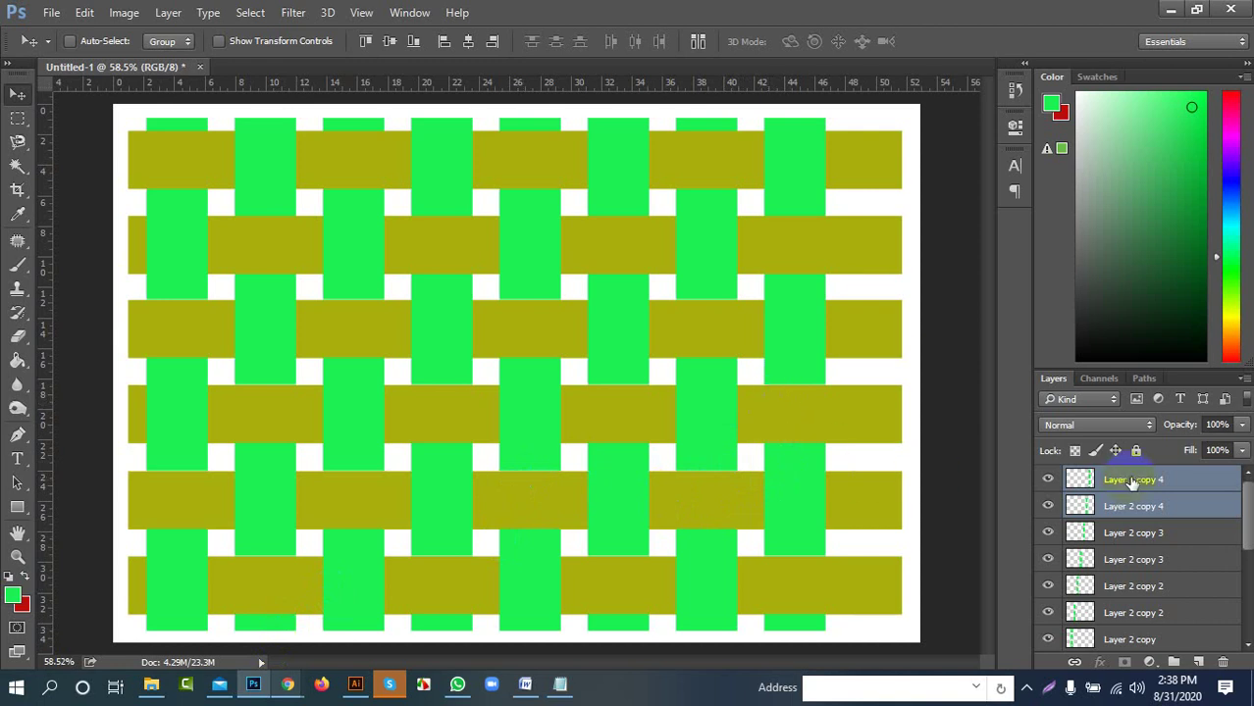
# Switch to the Google Meet window, check the participants list and return to Photoshop
pyautogui.click(287, 684)
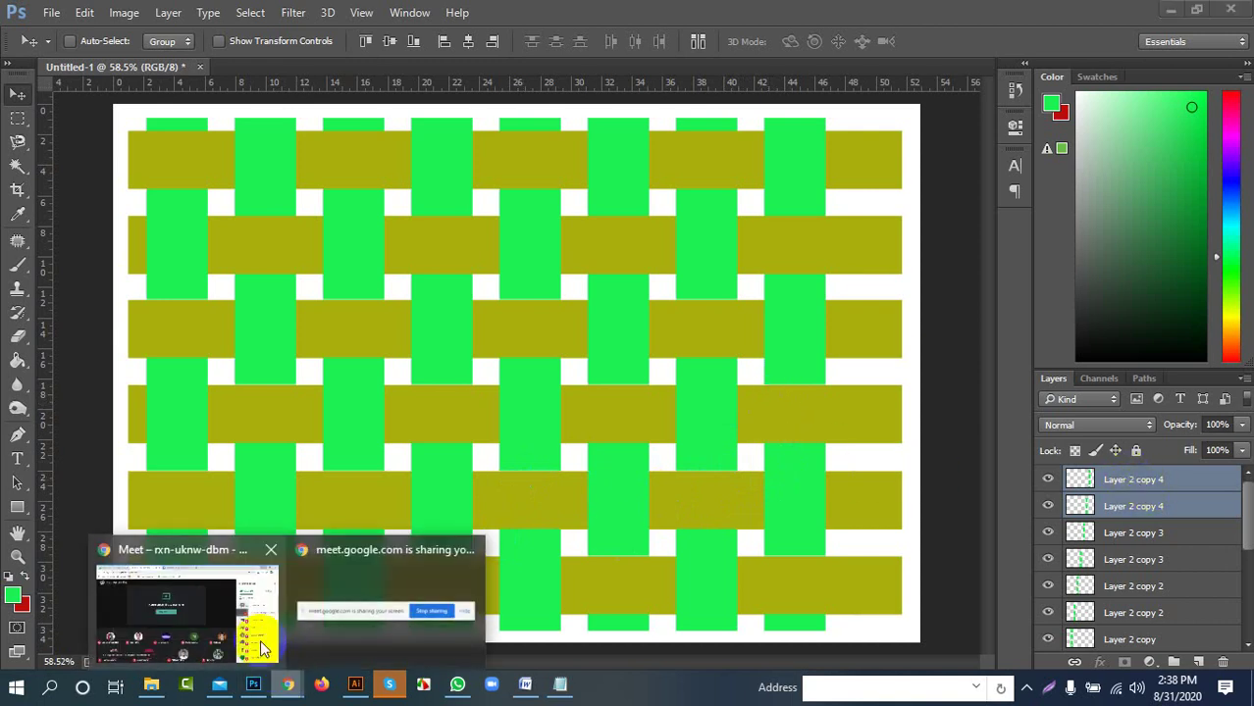
pyautogui.click(231, 624)
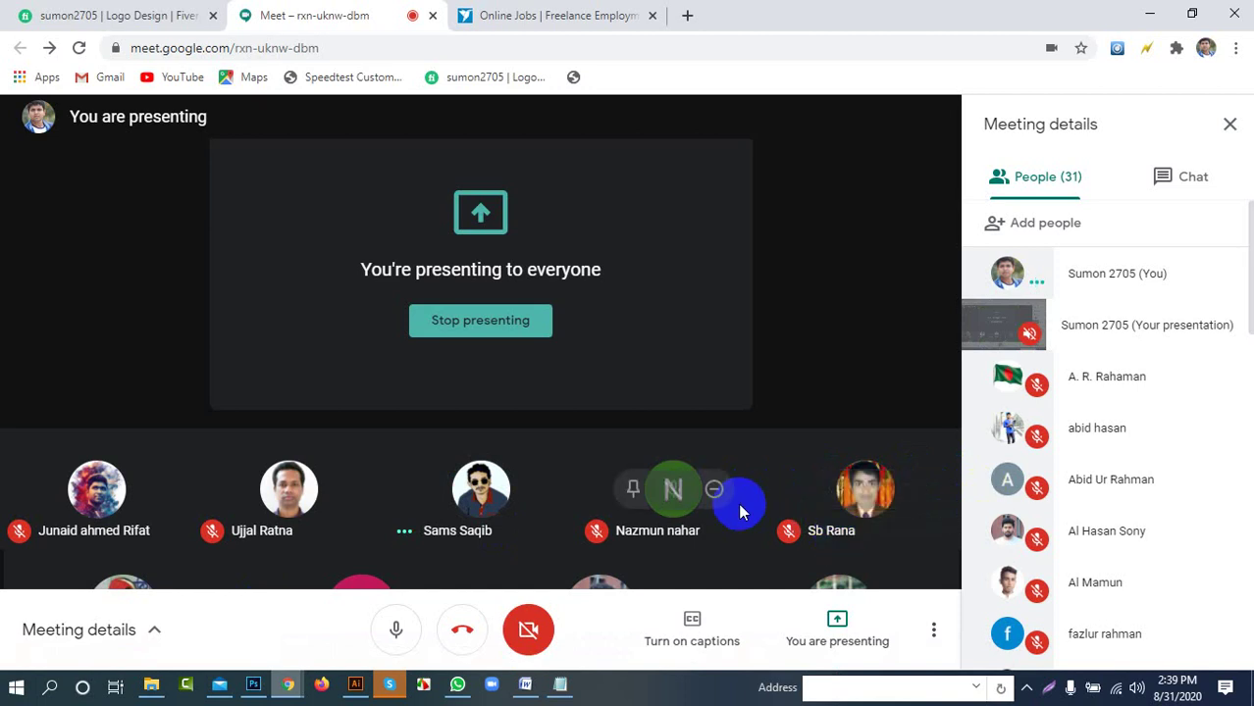
pyautogui.click(984, 182)
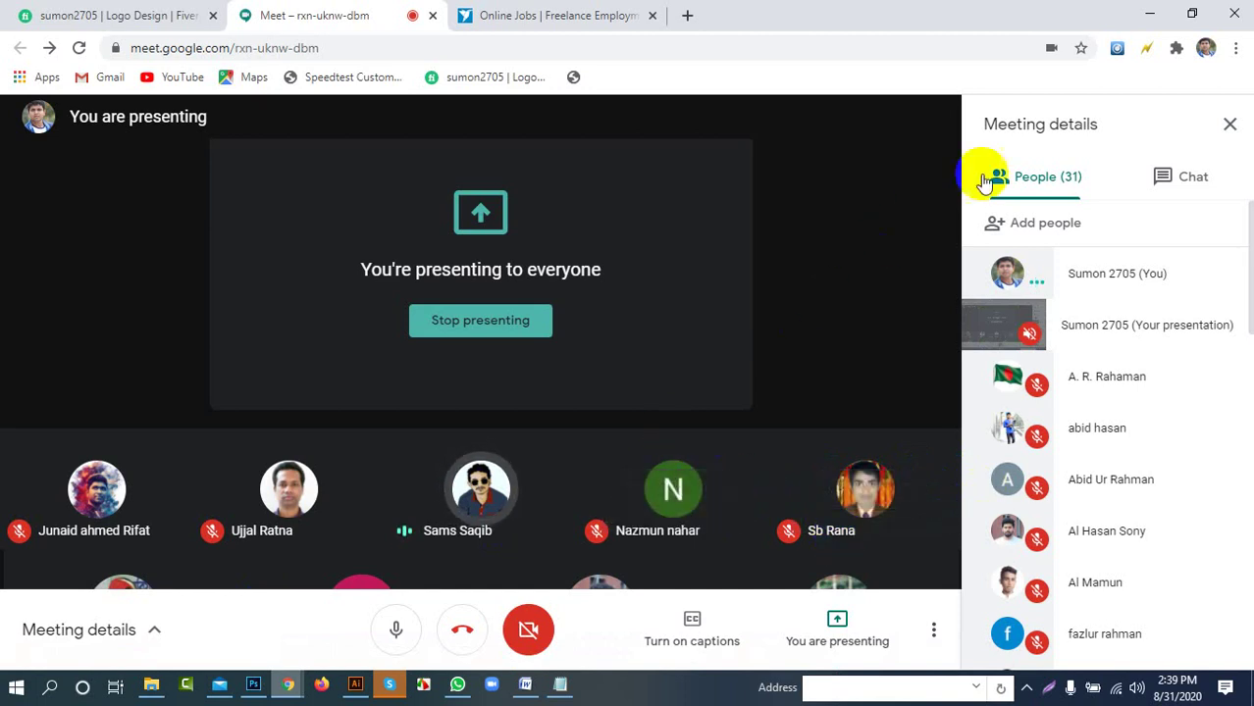
pyautogui.click(1150, 14)
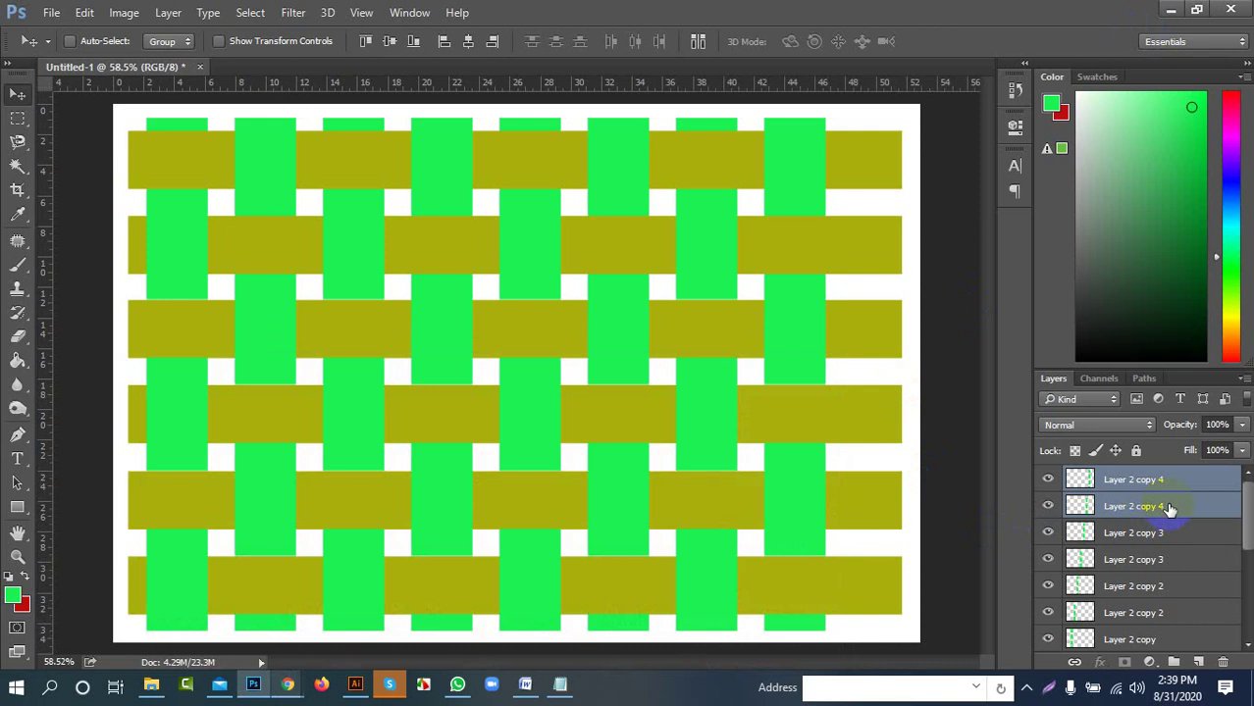
# Try adding a ninth green bar at the end of the olive bars by duplicating Layer 2 copy 4, and delete the copy
pyautogui.click(1143, 481)
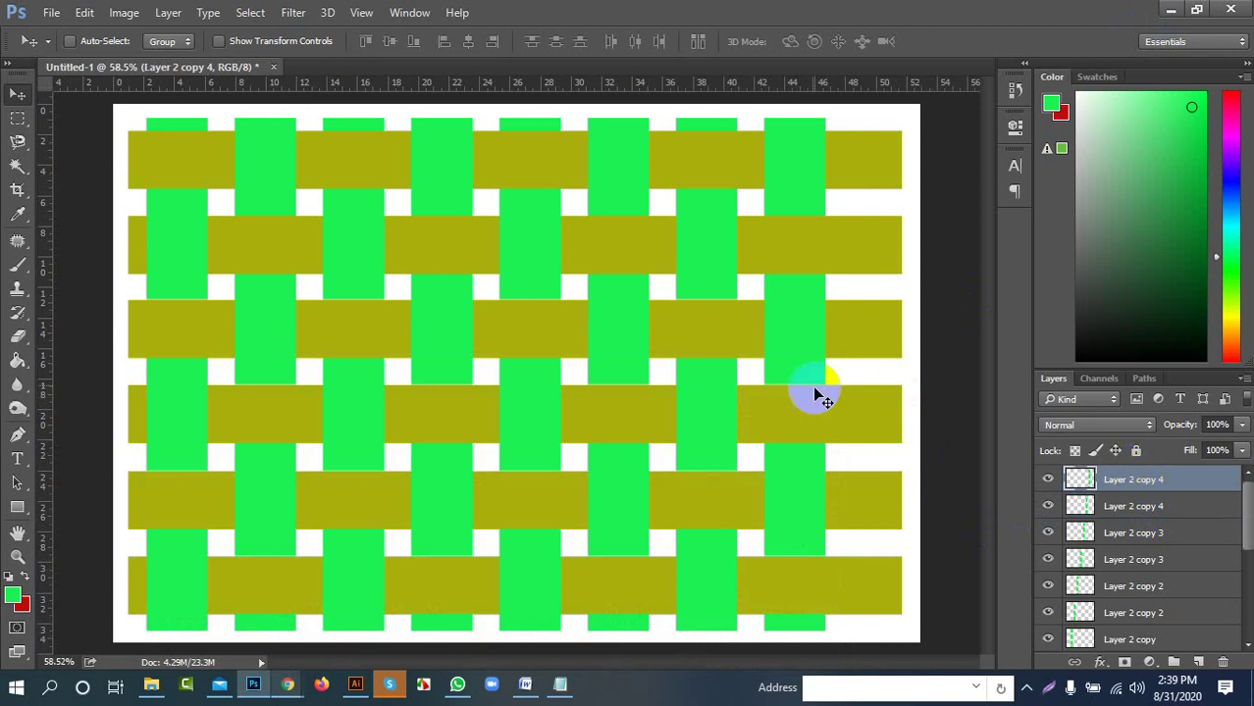
pyautogui.moveTo(804, 345); pyautogui.dragTo(876, 394)
pyautogui.hotkey('ctrl', 'j')
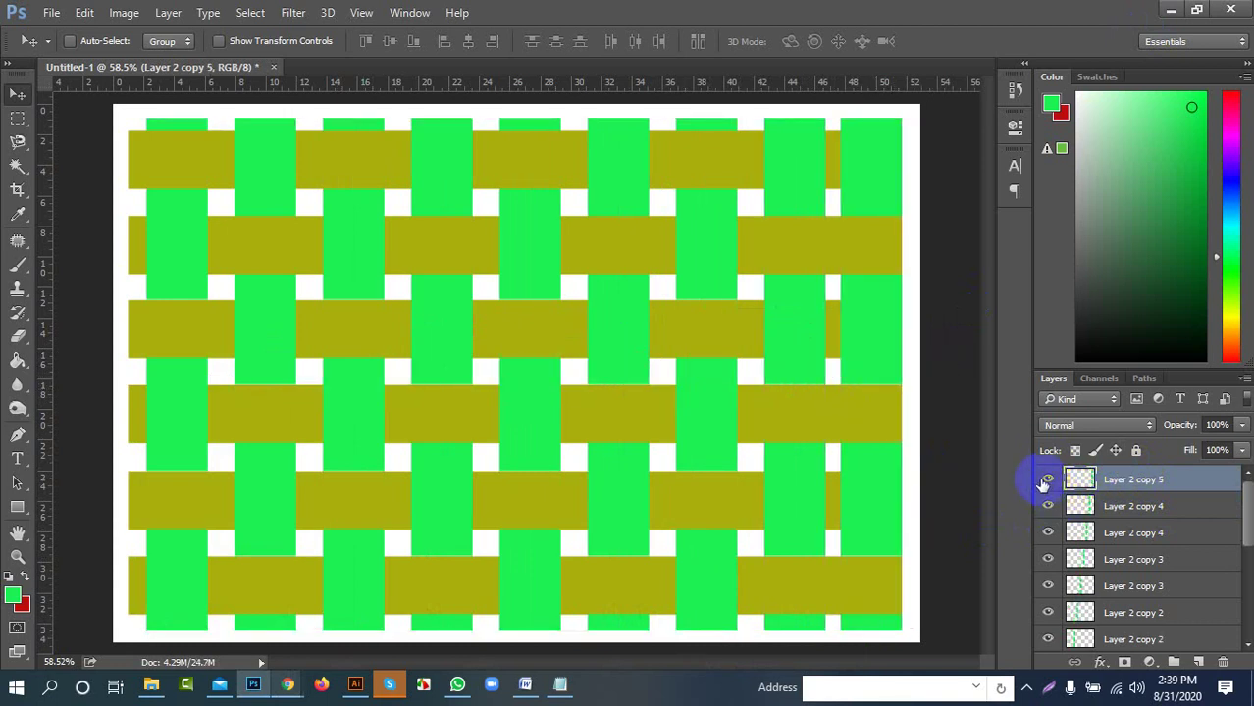
pyautogui.click(1046, 481)
pyautogui.moveTo(1118, 481); pyautogui.dragTo(1225, 662)
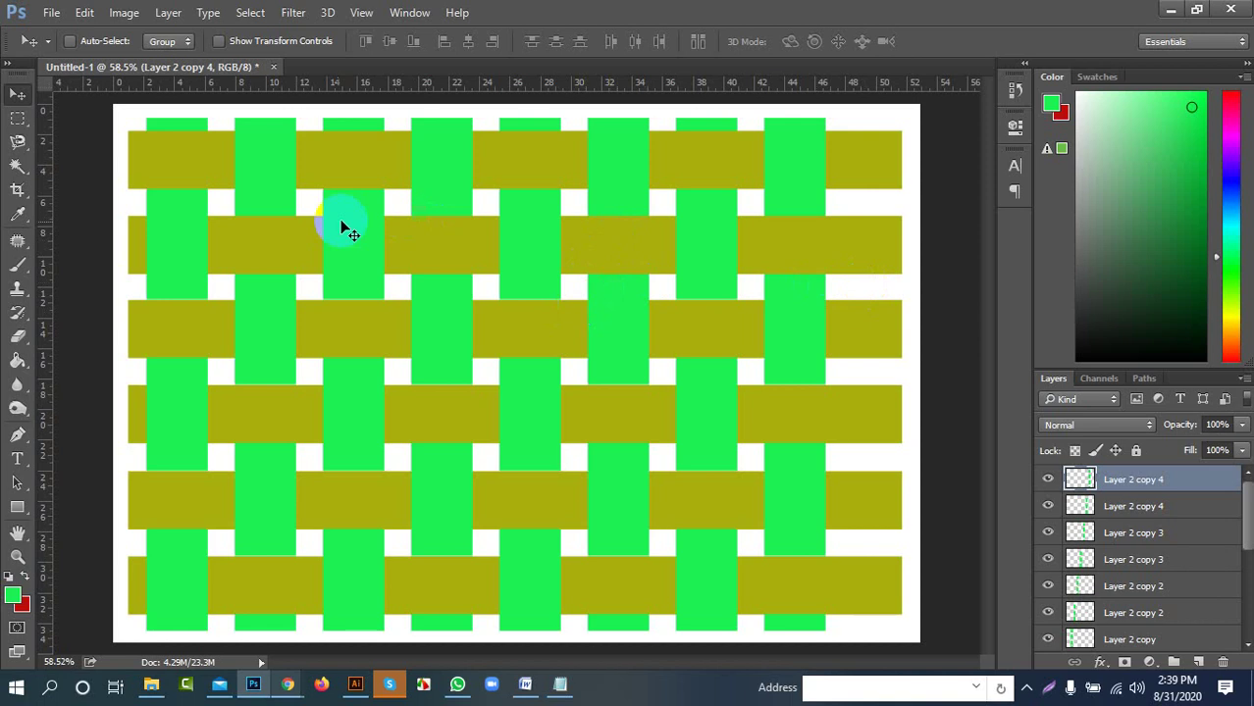
# Select Layer 1 and toggle its visibility to identify the olive bar it holds
pyautogui.scroll(-3, 1128, 557)
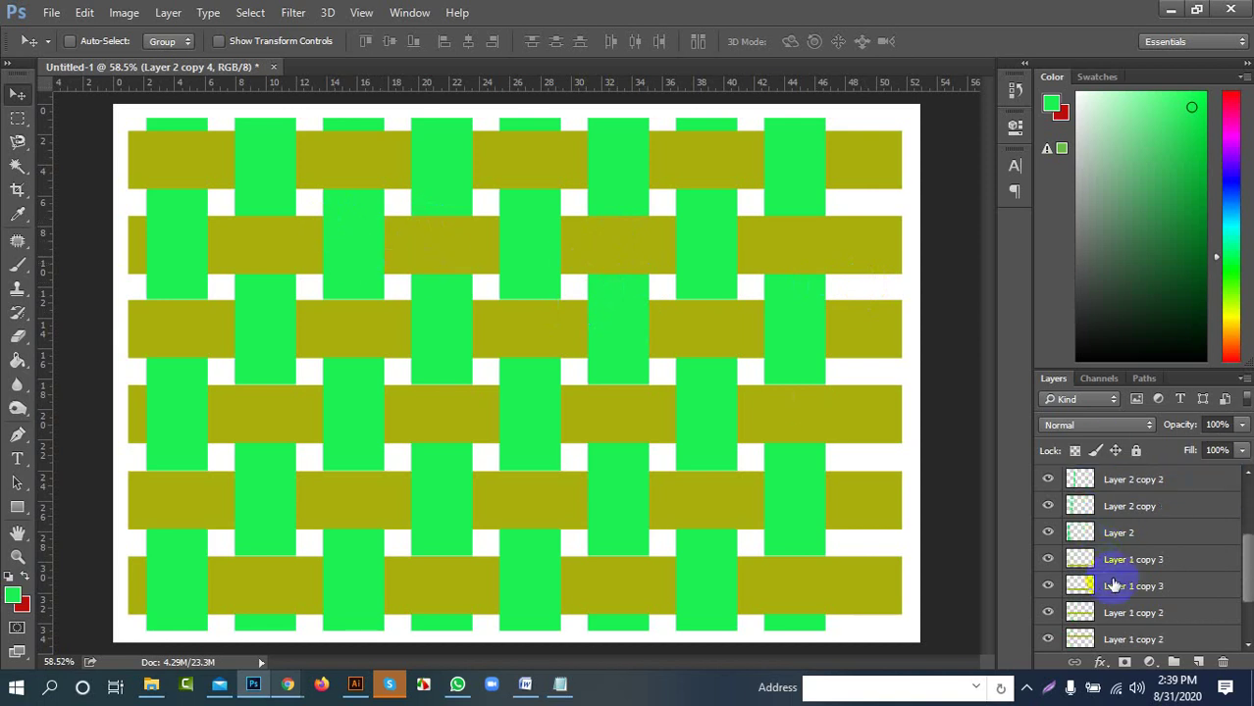
pyautogui.click(1081, 610)
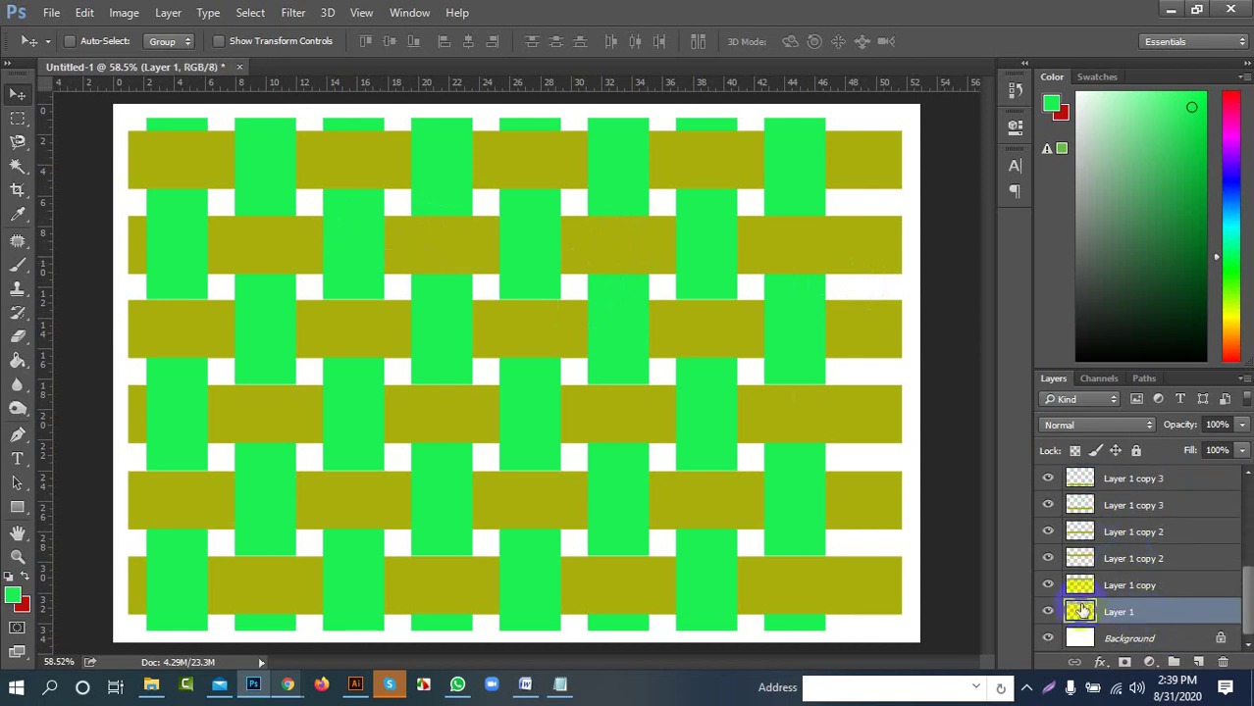
pyautogui.click(1049, 614)
pyautogui.click(1050, 614)
pyautogui.click(1050, 614)
pyautogui.click(1049, 614)
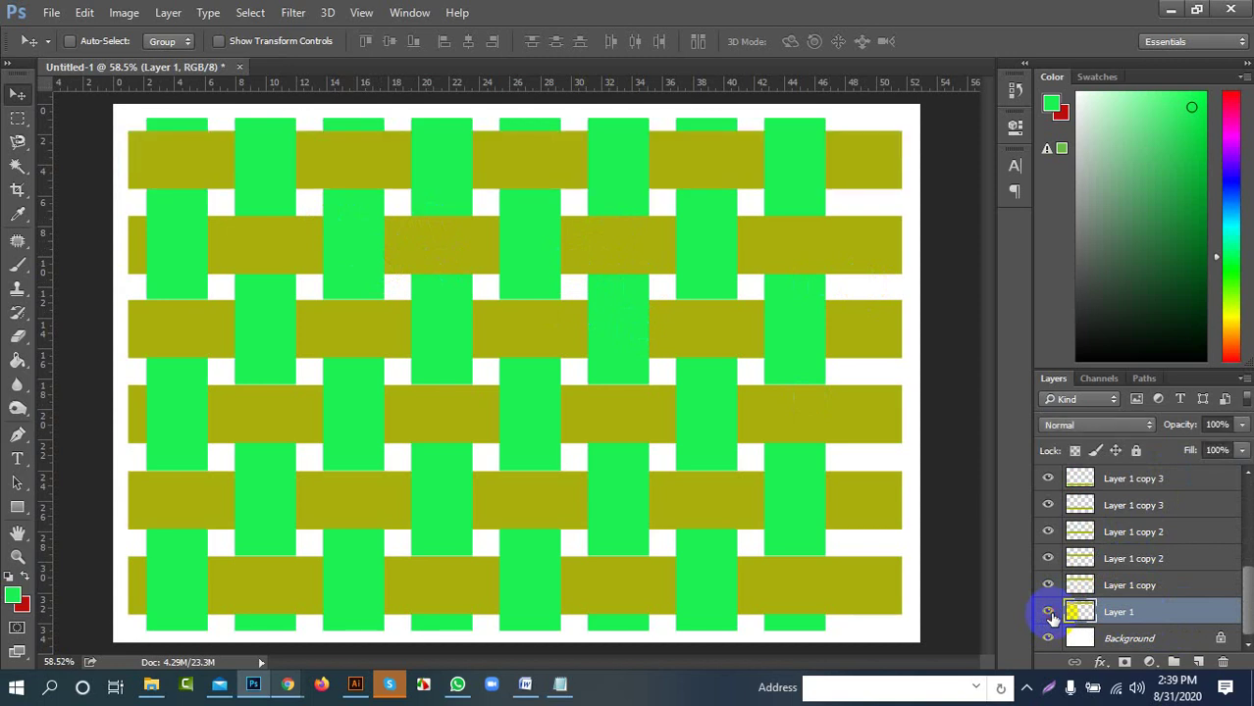
# With the Burn tool and a brush of about 70 to 100 px, darken the first olive bar beside the second, fourth, sixth and eighth green bars
pyautogui.click(17, 408)
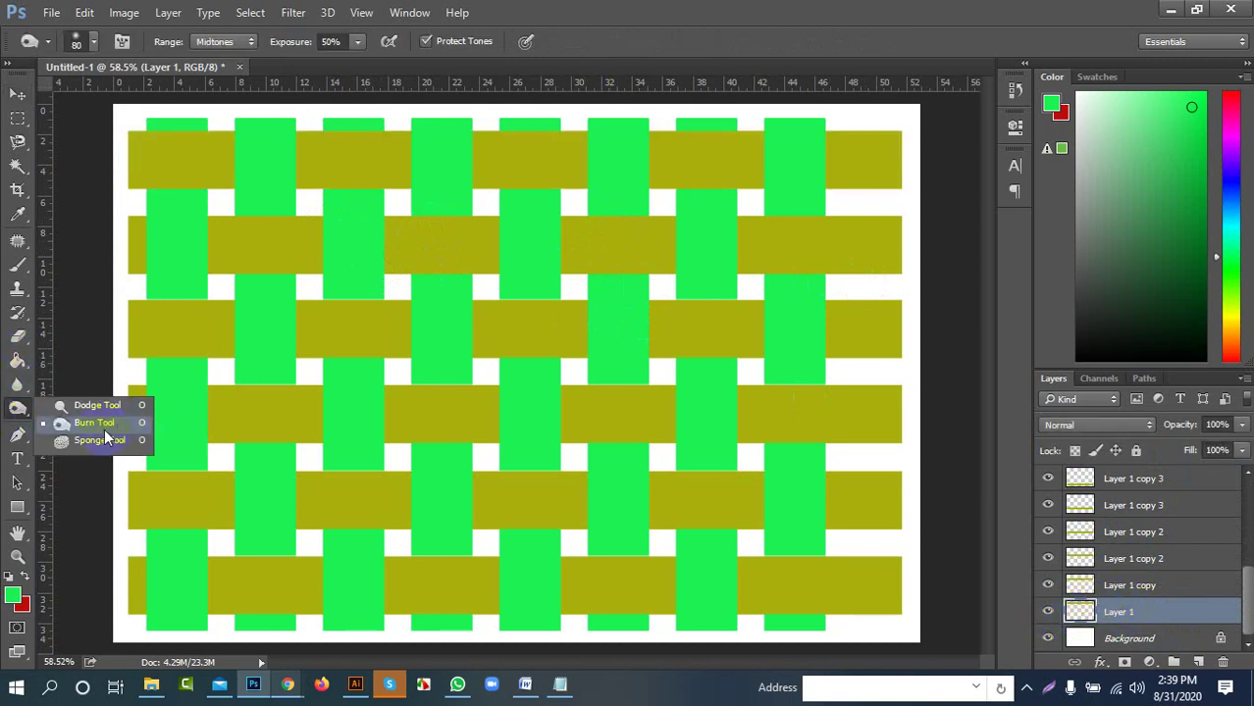
pyautogui.click(103, 427)
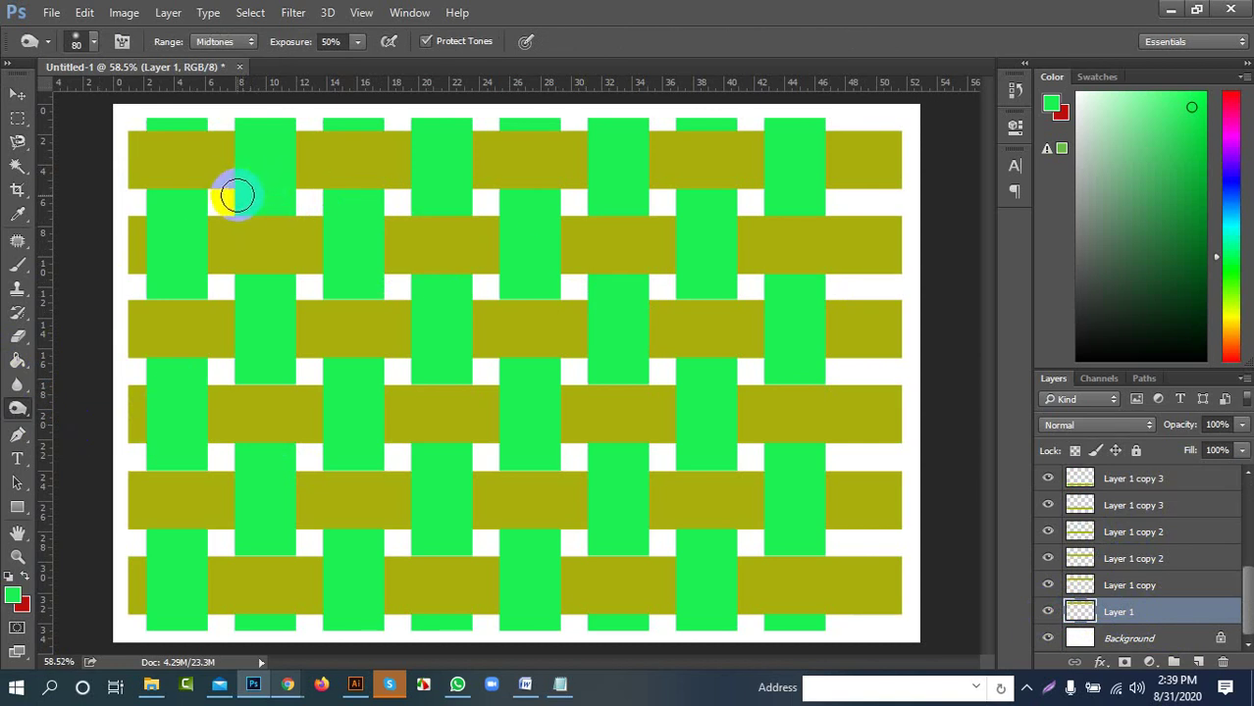
pyautogui.press(']')
pyautogui.press(']')
pyautogui.press(']')
pyautogui.press(']')
pyautogui.press(']')
pyautogui.press(']')
pyautogui.press(']')
pyautogui.press('[')
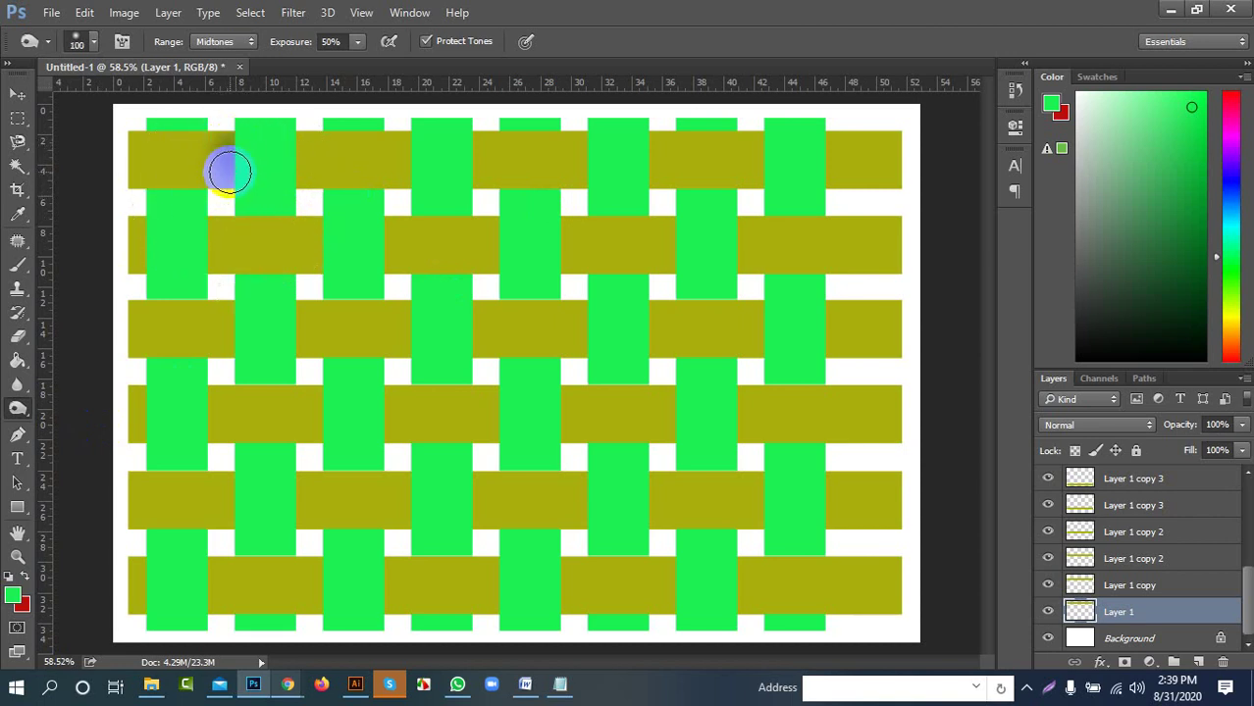
pyautogui.moveTo(232, 152)
pyautogui.mouseDown()
pyautogui.moveTo(230, 193)
pyautogui.moveTo(241, 155)
pyautogui.moveTo(305, 140)
pyautogui.moveTo(306, 174)
pyautogui.moveTo(305, 135)
pyautogui.moveTo(304, 193)
pyautogui.moveTo(314, 162)
pyautogui.mouseUp()
pyautogui.moveTo(412, 139)
pyautogui.mouseDown()
pyautogui.moveTo(413, 200)
pyautogui.moveTo(479, 144)
pyautogui.moveTo(481, 211)
pyautogui.moveTo(585, 155)
pyautogui.moveTo(585, 142)
pyautogui.moveTo(579, 202)
pyautogui.moveTo(583, 144)
pyautogui.moveTo(584, 180)
pyautogui.moveTo(649, 135)
pyautogui.moveTo(661, 224)
pyautogui.moveTo(575, 140)
pyautogui.moveTo(575, 216)
pyautogui.mouseUp()
pyautogui.moveTo(764, 153)
pyautogui.mouseDown()
pyautogui.moveTo(762, 201)
pyautogui.moveTo(757, 143)
pyautogui.moveTo(756, 214)
pyautogui.moveTo(761, 135)
pyautogui.moveTo(832, 137)
pyautogui.moveTo(830, 186)
pyautogui.mouseUp()
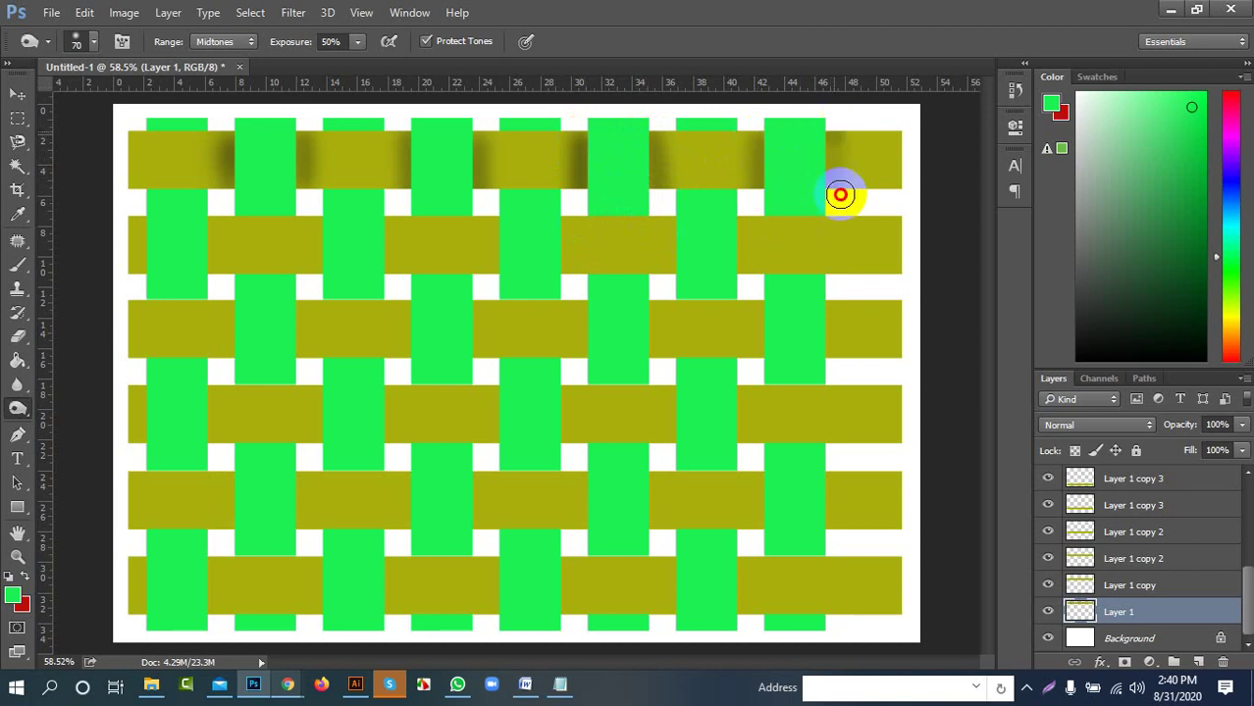
# Burn shadows on the second olive bar, Layer 1 copy, along both sides of the first, third, fifth and seventh green bars
pyautogui.click(1160, 586)
pyautogui.click(211, 264)
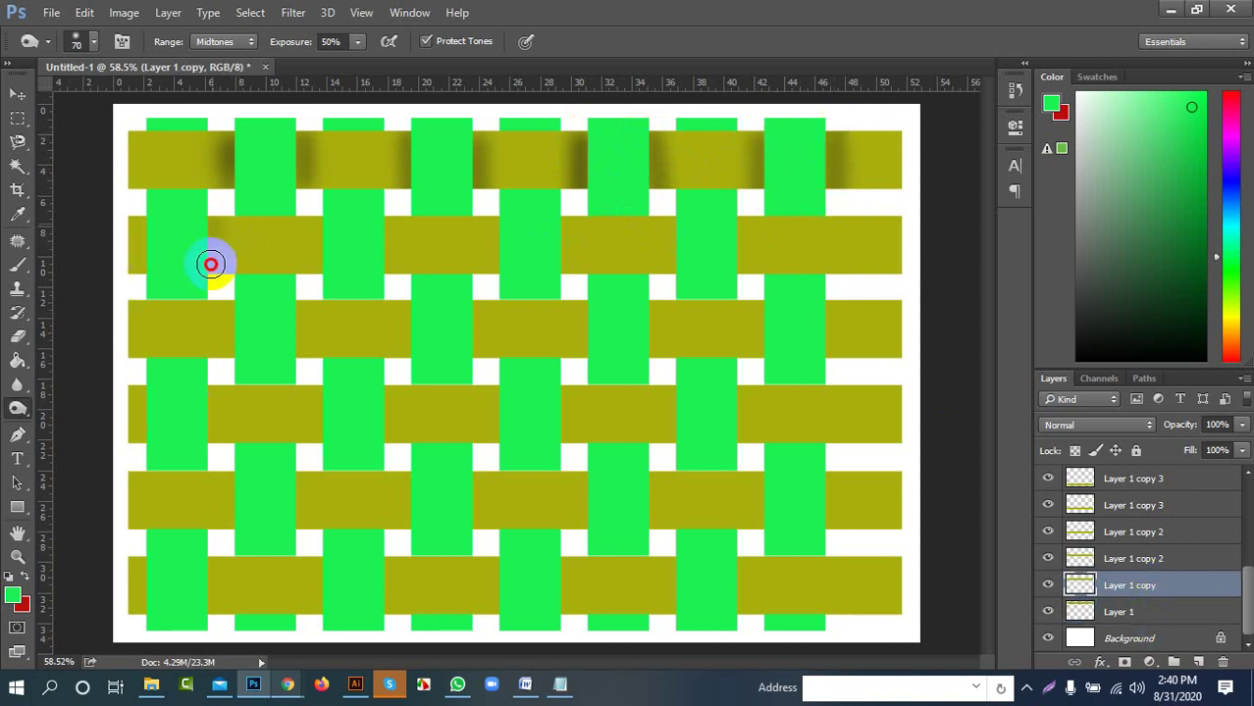
pyautogui.moveTo(214, 250); pyautogui.dragTo(196, 266)
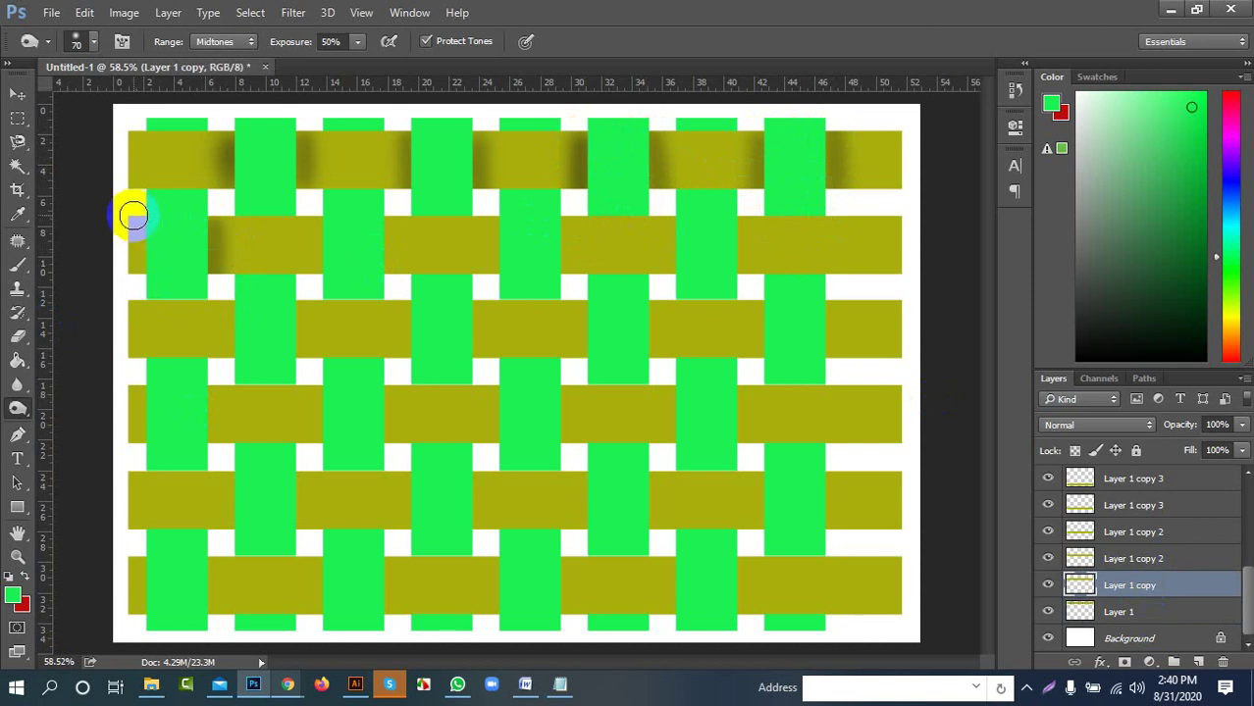
pyautogui.click(324, 282)
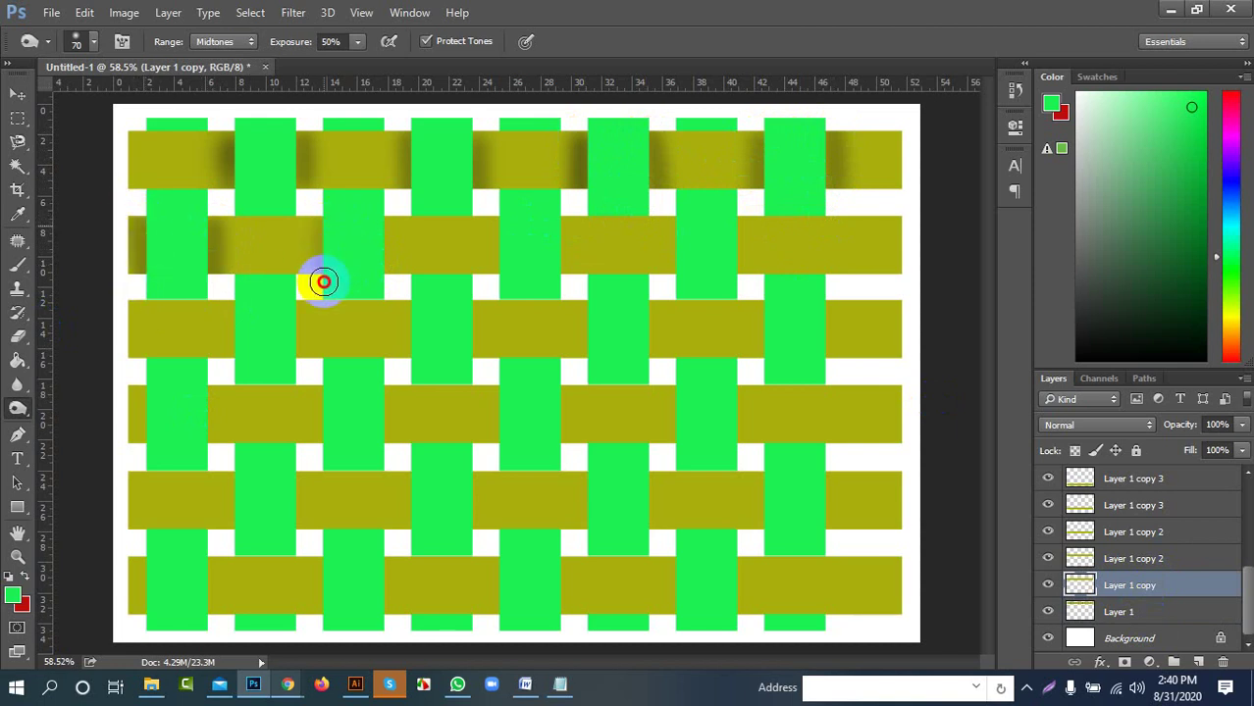
pyautogui.moveTo(323, 283)
pyautogui.mouseDown()
pyautogui.moveTo(319, 211)
pyautogui.moveTo(310, 302)
pyautogui.moveTo(322, 231)
pyautogui.moveTo(343, 265)
pyautogui.moveTo(383, 220)
pyautogui.moveTo(386, 282)
pyautogui.moveTo(399, 228)
pyautogui.moveTo(410, 282)
pyautogui.moveTo(507, 226)
pyautogui.moveTo(506, 270)
pyautogui.moveTo(503, 228)
pyautogui.moveTo(491, 283)
pyautogui.moveTo(501, 204)
pyautogui.mouseUp()
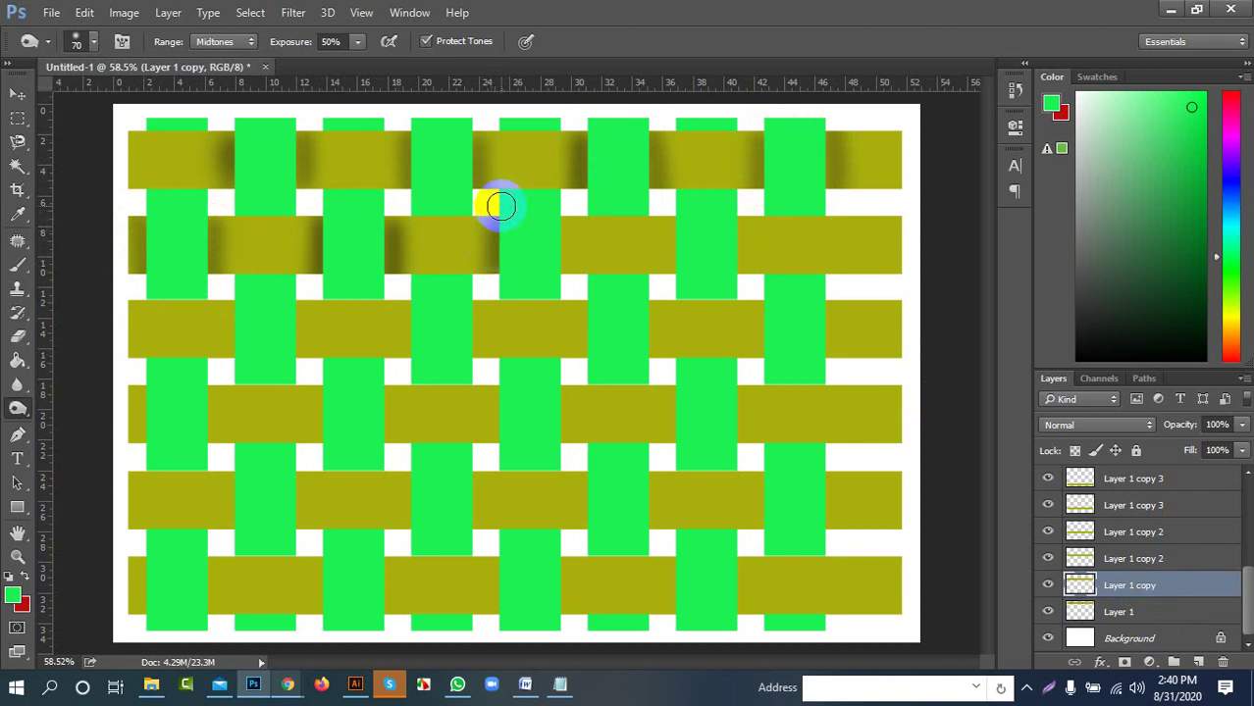
pyautogui.moveTo(493, 258)
pyautogui.mouseDown()
pyautogui.moveTo(534, 239)
pyautogui.moveTo(544, 262)
pyautogui.moveTo(568, 226)
pyautogui.moveTo(553, 288)
pyautogui.moveTo(566, 230)
pyautogui.moveTo(573, 293)
pyautogui.moveTo(680, 214)
pyautogui.moveTo(664, 264)
pyautogui.mouseUp()
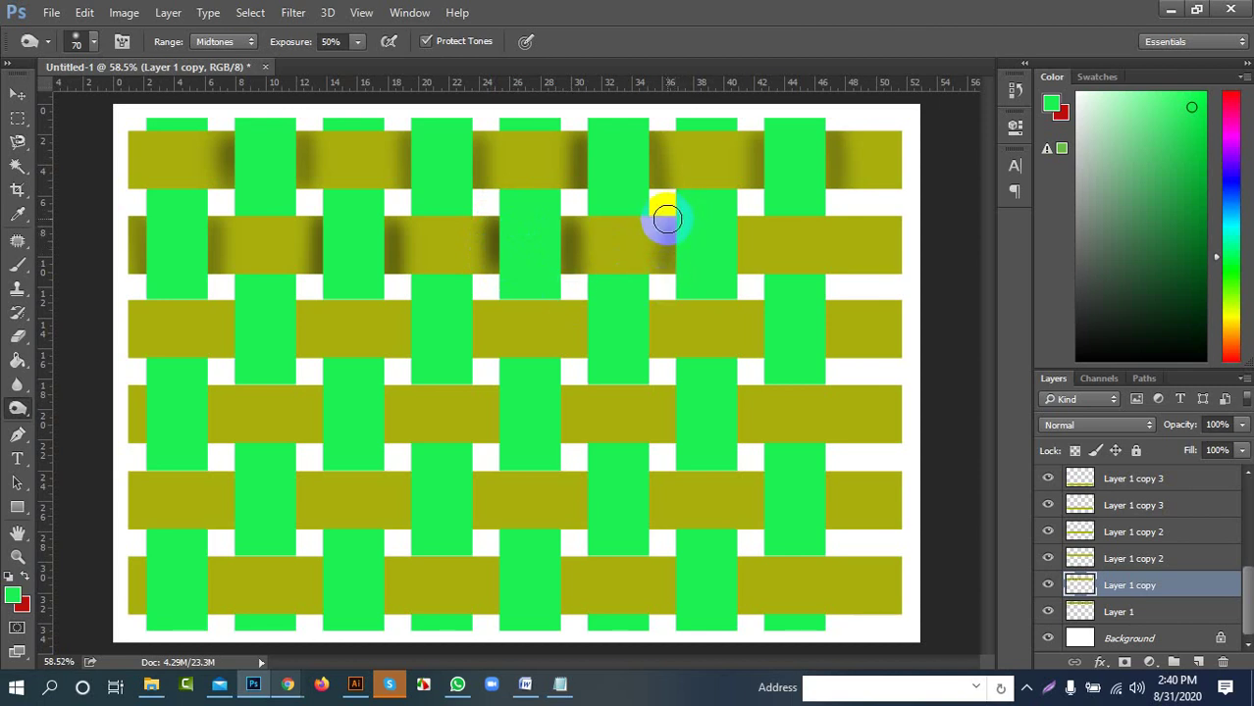
pyautogui.moveTo(666, 220)
pyautogui.mouseDown()
pyautogui.moveTo(667, 308)
pyautogui.moveTo(741, 224)
pyautogui.moveTo(748, 300)
pyautogui.moveTo(747, 231)
pyautogui.moveTo(747, 246)
pyautogui.moveTo(850, 232)
pyautogui.moveTo(888, 253)
pyautogui.moveTo(860, 245)
pyautogui.moveTo(846, 263)
pyautogui.moveTo(799, 240)
pyautogui.mouseUp()
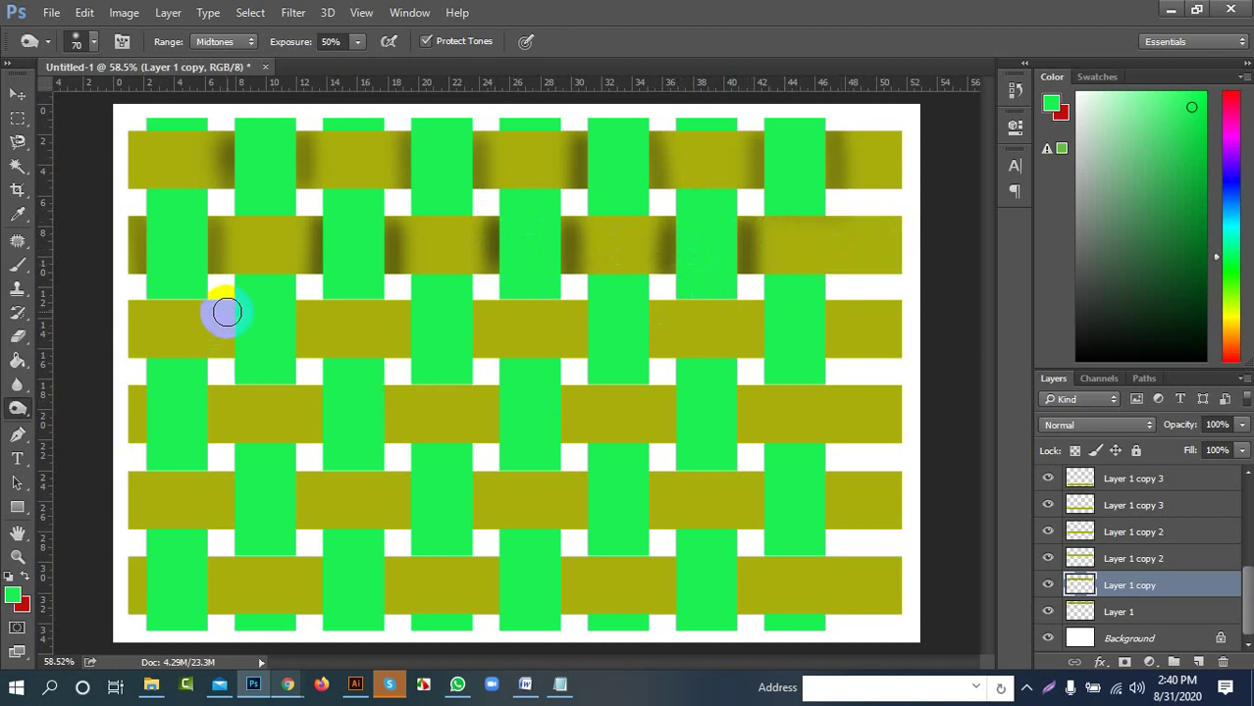
# Burn shadows on the third olive bar, the lower Layer 1 copy 2, beside the second, fourth, sixth and eighth green bars
pyautogui.click(1136, 554)
pyautogui.click(1048, 561)
pyautogui.click(1048, 562)
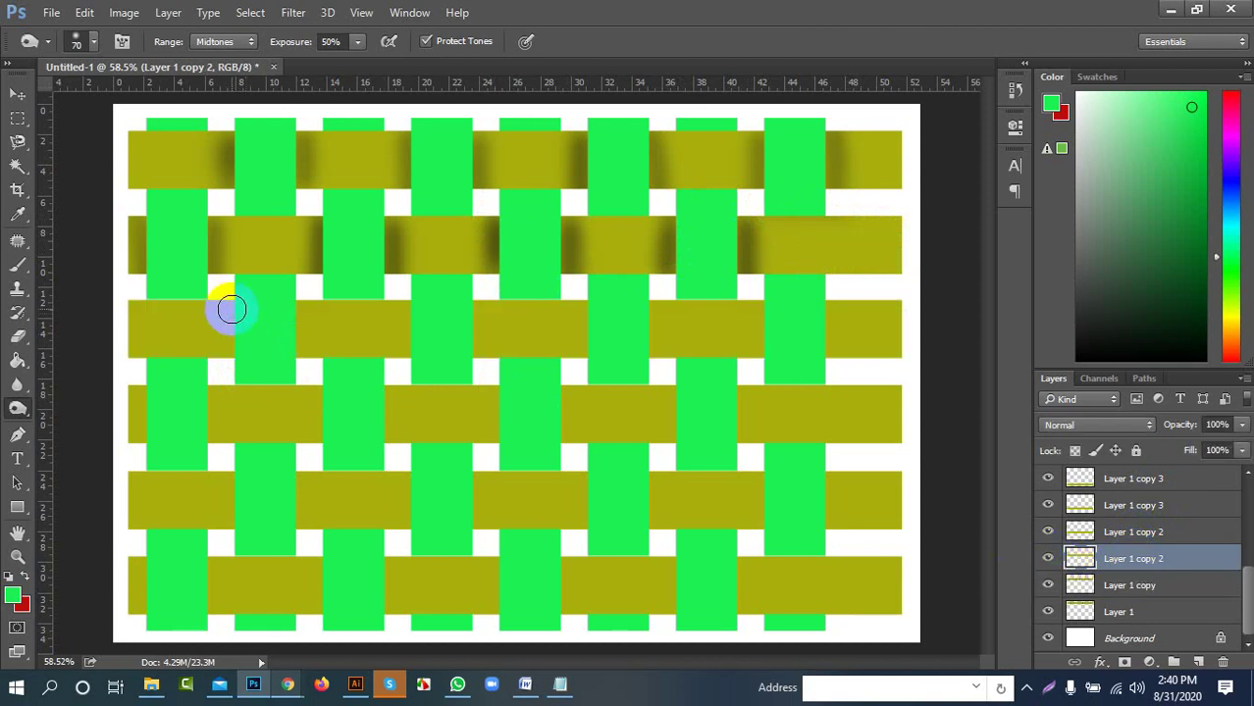
pyautogui.moveTo(230, 324)
pyautogui.mouseDown()
pyautogui.moveTo(228, 365)
pyautogui.moveTo(232, 307)
pyautogui.moveTo(237, 375)
pyautogui.moveTo(233, 314)
pyautogui.moveTo(240, 350)
pyautogui.moveTo(318, 320)
pyautogui.moveTo(298, 308)
pyautogui.moveTo(303, 367)
pyautogui.moveTo(296, 325)
pyautogui.moveTo(299, 365)
pyautogui.moveTo(310, 315)
pyautogui.moveTo(322, 361)
pyautogui.moveTo(458, 342)
pyautogui.moveTo(515, 355)
pyautogui.moveTo(487, 366)
pyautogui.moveTo(410, 311)
pyautogui.moveTo(411, 364)
pyautogui.moveTo(402, 307)
pyautogui.moveTo(399, 380)
pyautogui.moveTo(480, 305)
pyautogui.moveTo(484, 380)
pyautogui.moveTo(561, 306)
pyautogui.moveTo(584, 306)
pyautogui.moveTo(589, 351)
pyautogui.moveTo(583, 328)
pyautogui.moveTo(571, 360)
pyautogui.moveTo(582, 301)
pyautogui.moveTo(592, 314)
pyautogui.moveTo(646, 285)
pyautogui.moveTo(658, 341)
pyautogui.moveTo(661, 305)
pyautogui.moveTo(661, 387)
pyautogui.moveTo(711, 327)
pyautogui.moveTo(764, 311)
pyautogui.moveTo(762, 361)
pyautogui.moveTo(756, 306)
pyautogui.moveTo(753, 367)
pyautogui.moveTo(758, 309)
pyautogui.moveTo(775, 389)
pyautogui.moveTo(841, 322)
pyautogui.moveTo(833, 309)
pyautogui.moveTo(828, 372)
pyautogui.moveTo(830, 305)
pyautogui.moveTo(842, 327)
pyautogui.moveTo(843, 303)
pyautogui.moveTo(840, 394)
pyautogui.mouseUp()
pyautogui.click(1067, 600)
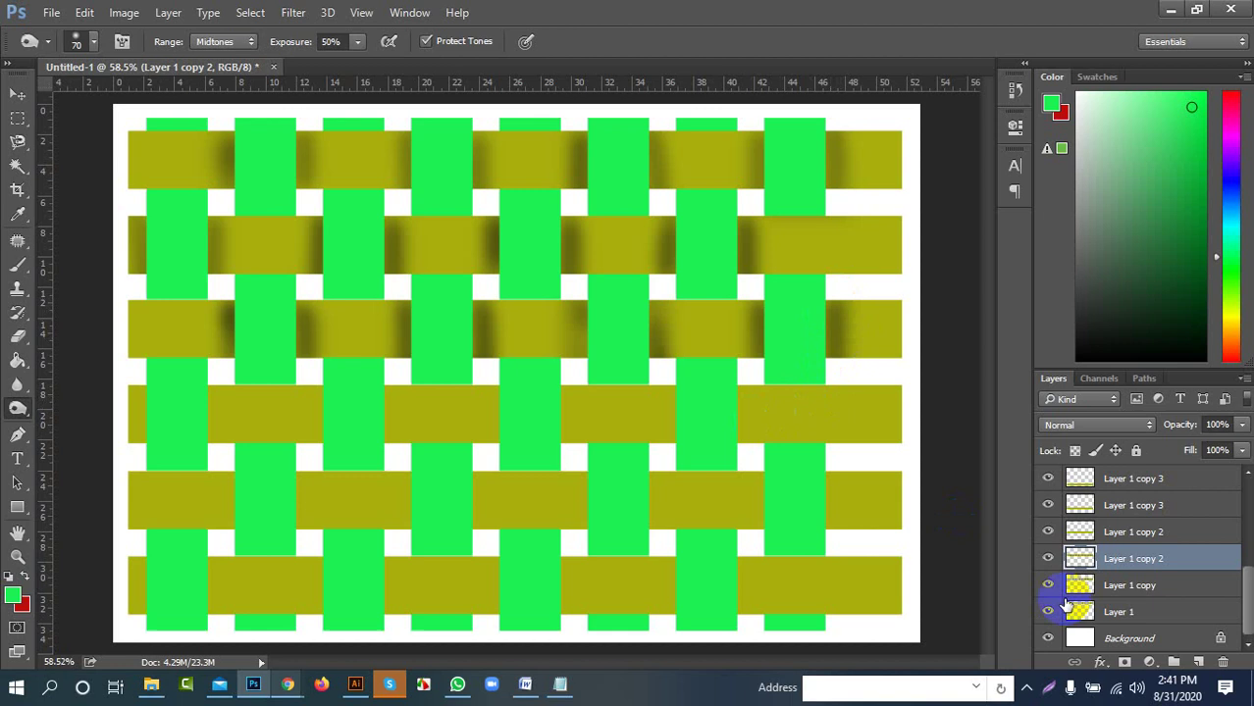
# On the upper Layer 1 copy 2, burn shadows on the fourth olive bar around the seventh green bar and right of the fifth
pyautogui.click(1134, 534)
pyautogui.moveTo(738, 420)
pyautogui.mouseDown()
pyautogui.moveTo(751, 450)
pyautogui.moveTo(744, 402)
pyautogui.mouseUp()
pyautogui.moveTo(669, 393)
pyautogui.mouseDown()
pyautogui.moveTo(670, 501)
pyautogui.moveTo(683, 424)
pyautogui.moveTo(664, 388)
pyautogui.moveTo(663, 442)
pyautogui.moveTo(674, 381)
pyautogui.moveTo(672, 471)
pyautogui.moveTo(574, 436)
pyautogui.moveTo(567, 387)
pyautogui.moveTo(577, 432)
pyautogui.moveTo(578, 401)
pyautogui.moveTo(565, 476)
pyautogui.mouseUp()
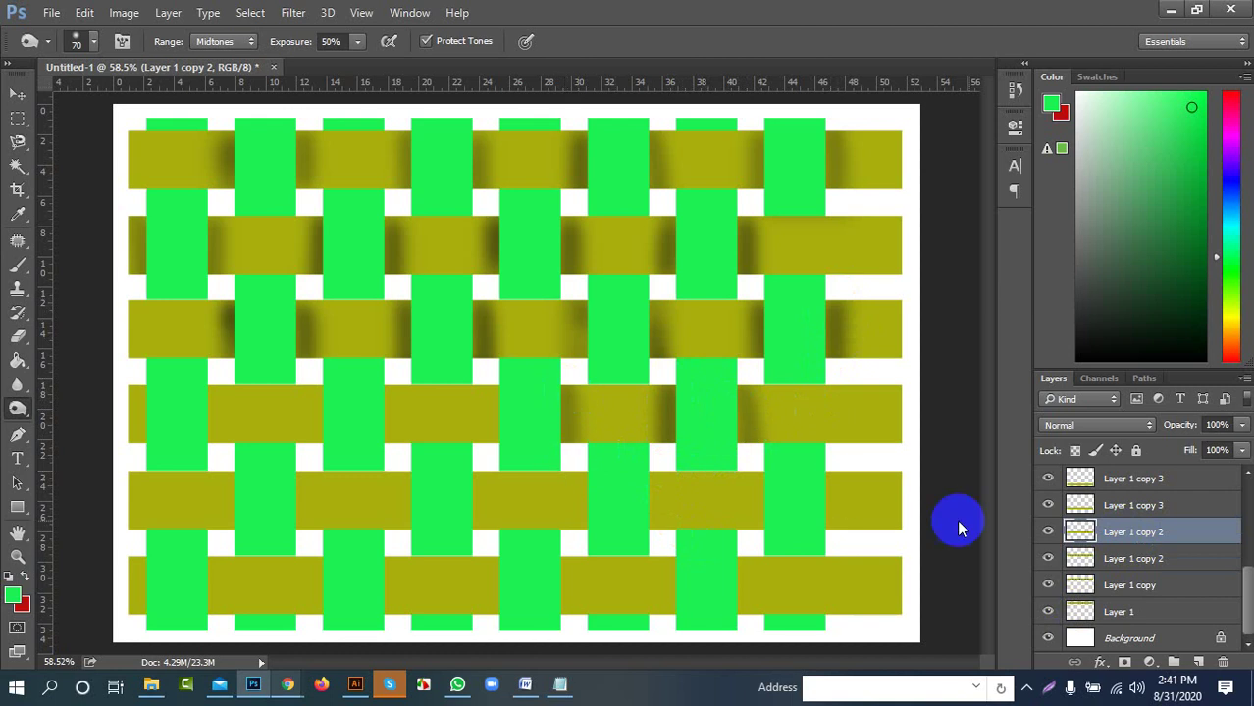
# Check the fourth olive bar by toggling its layer, and burn its remaining shadows beside the fifth, third and first green bars
pyautogui.click(1048, 531)
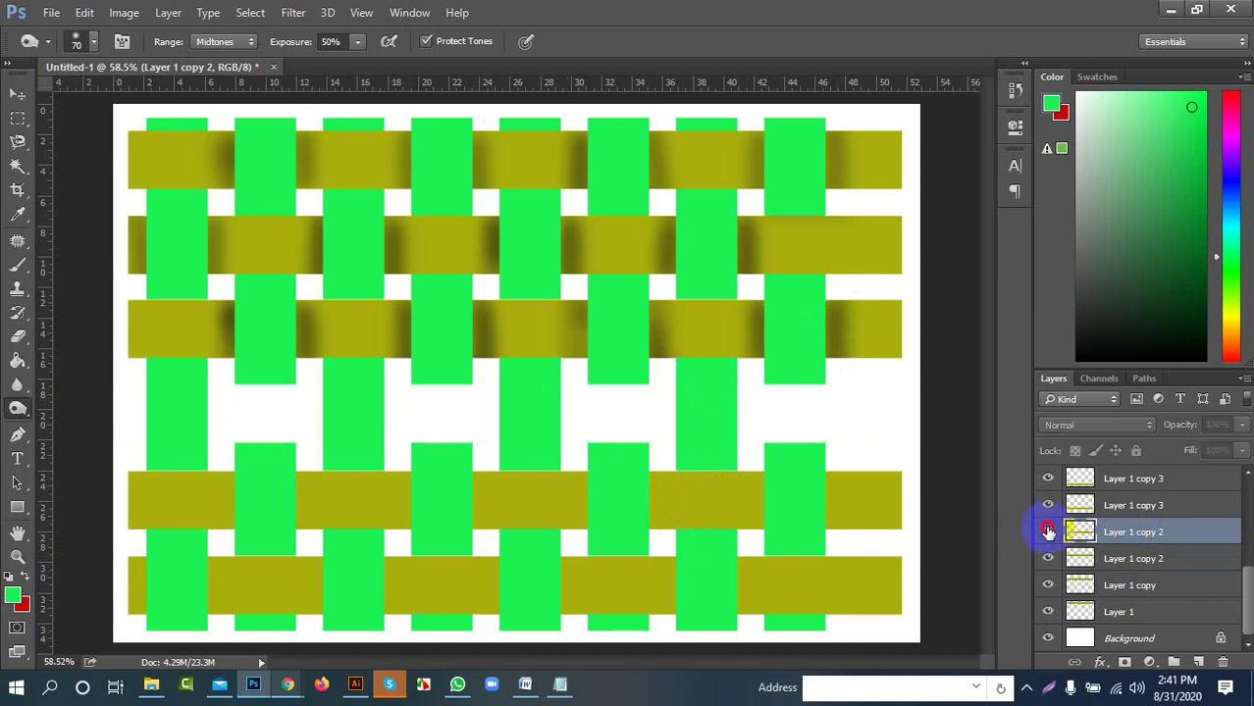
pyautogui.click(1048, 532)
pyautogui.click(1048, 531)
pyautogui.click(1047, 532)
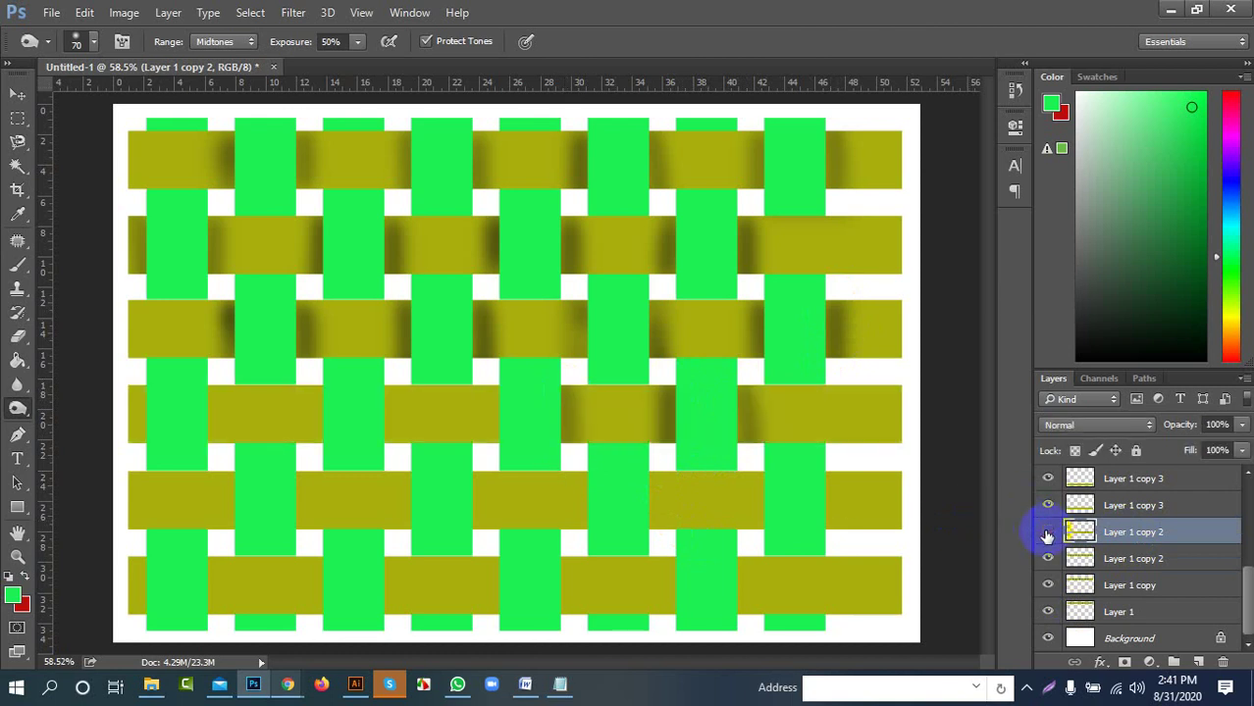
pyautogui.click(1048, 533)
pyautogui.click(1048, 533)
pyautogui.click(1048, 533)
pyautogui.click(1047, 533)
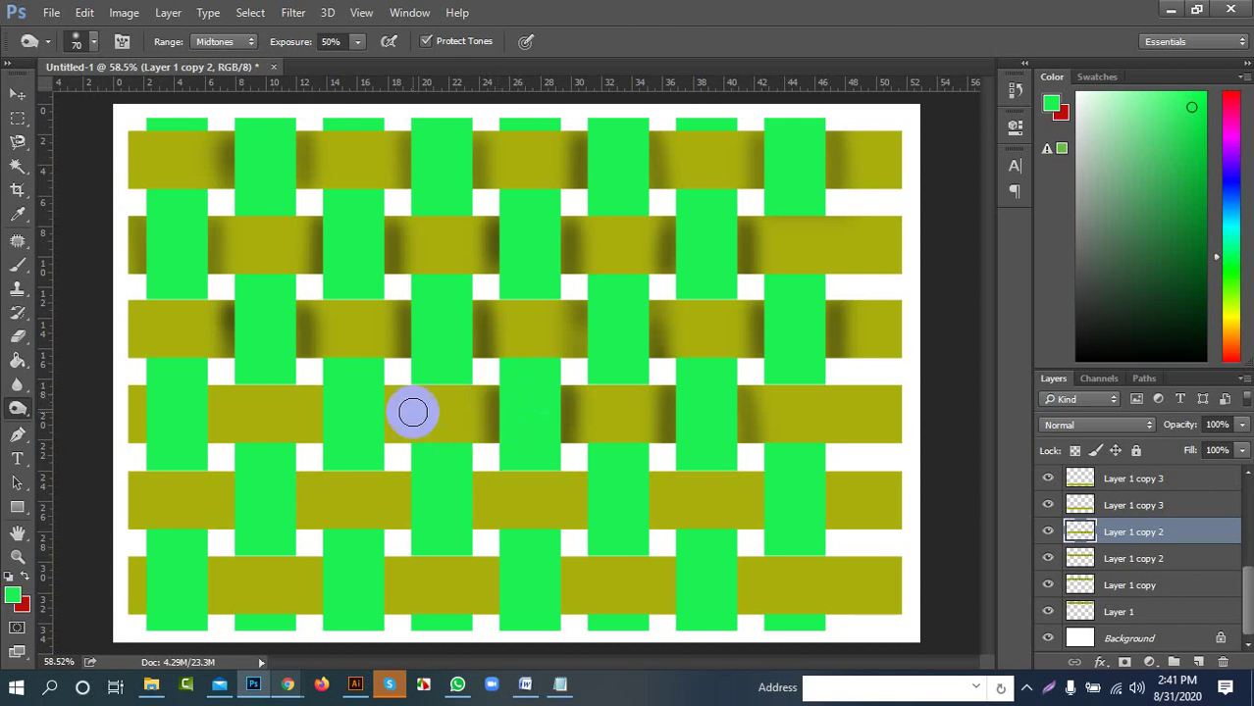
pyautogui.moveTo(390, 389)
pyautogui.mouseDown()
pyautogui.moveTo(384, 465)
pyautogui.moveTo(394, 392)
pyautogui.moveTo(397, 410)
pyautogui.moveTo(347, 411)
pyautogui.moveTo(308, 467)
pyautogui.moveTo(313, 393)
pyautogui.moveTo(242, 422)
pyautogui.moveTo(212, 476)
pyautogui.moveTo(219, 372)
pyautogui.moveTo(190, 445)
pyautogui.moveTo(145, 441)
pyautogui.moveTo(146, 398)
pyautogui.moveTo(221, 484)
pyautogui.moveTo(233, 533)
pyautogui.moveTo(220, 558)
pyautogui.moveTo(216, 518)
pyautogui.moveTo(779, 556)
pyautogui.moveTo(1145, 491)
pyautogui.moveTo(160, 524)
pyautogui.moveTo(224, 488)
pyautogui.moveTo(216, 512)
pyautogui.moveTo(280, 525)
pyautogui.moveTo(336, 513)
pyautogui.mouseUp()
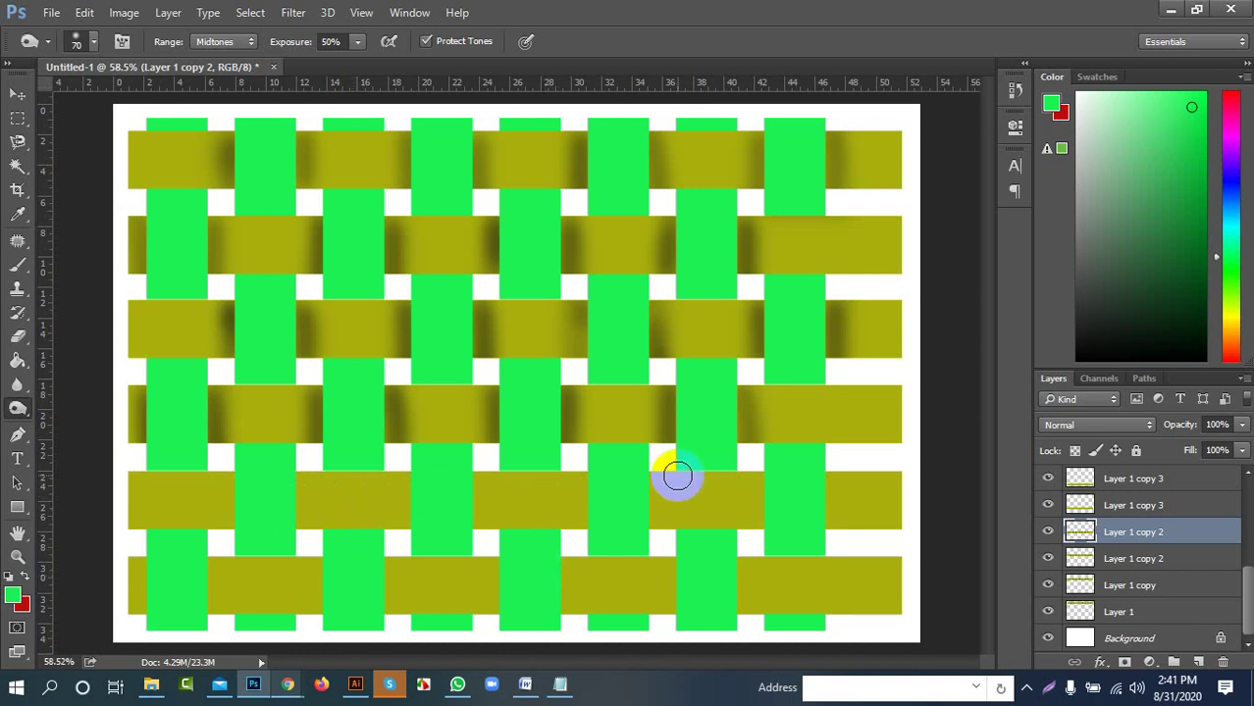
pyautogui.click(755, 538)
# Toggle the visibility of the neighbouring olive and green bar layers to find the one holding the fifth olive bar
pyautogui.click(1079, 500)
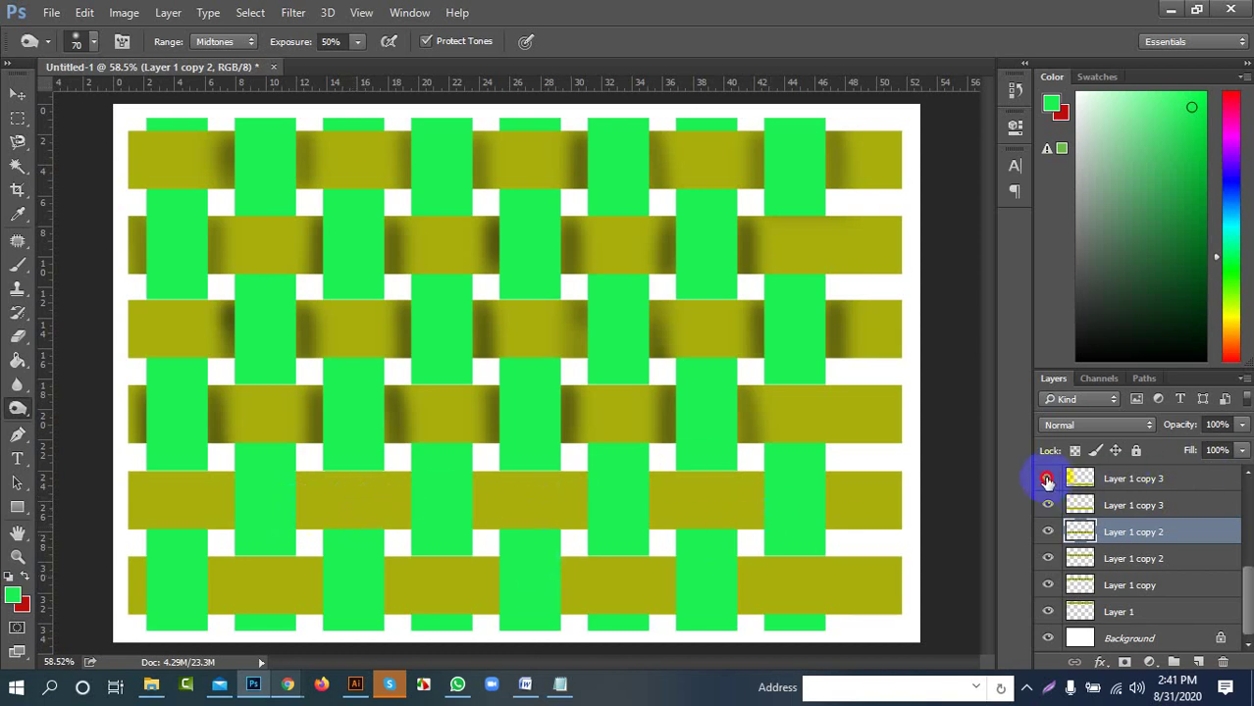
pyautogui.click(1047, 479)
pyautogui.click(1047, 478)
pyautogui.scroll(1, 1049, 481)
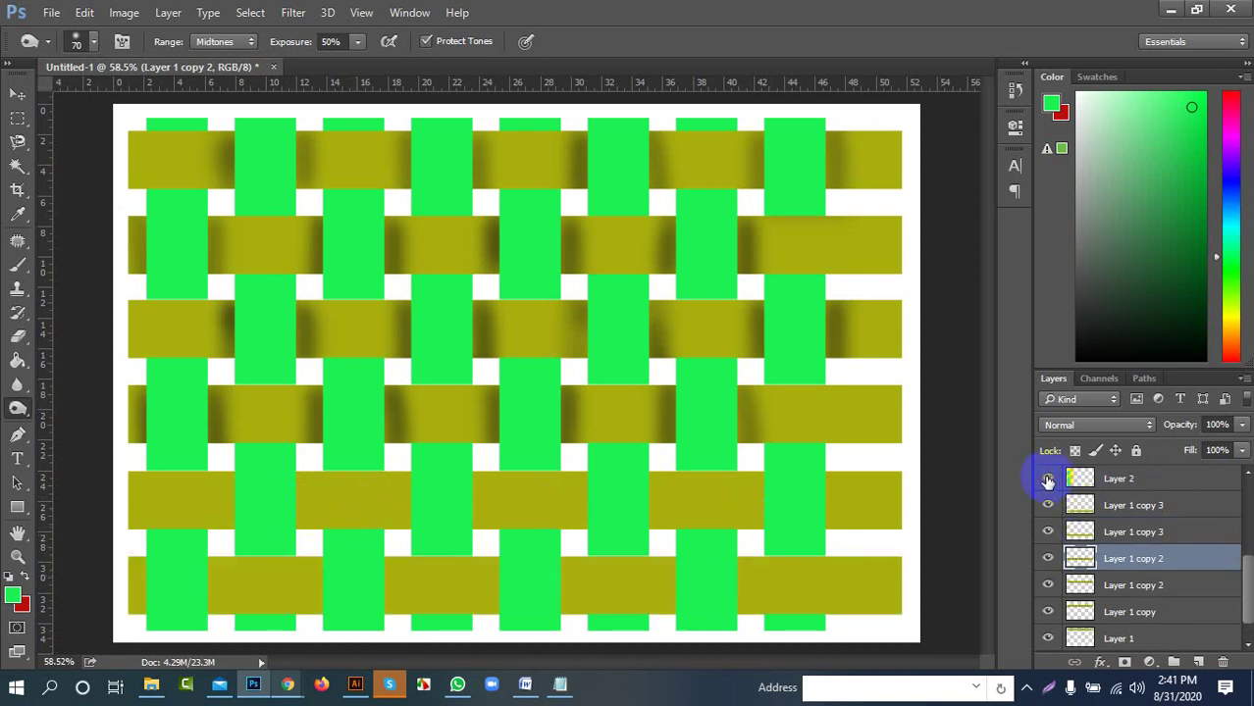
pyautogui.click(1047, 478)
pyautogui.click(1047, 479)
pyautogui.scroll(1, 1047, 481)
pyautogui.click(1047, 479)
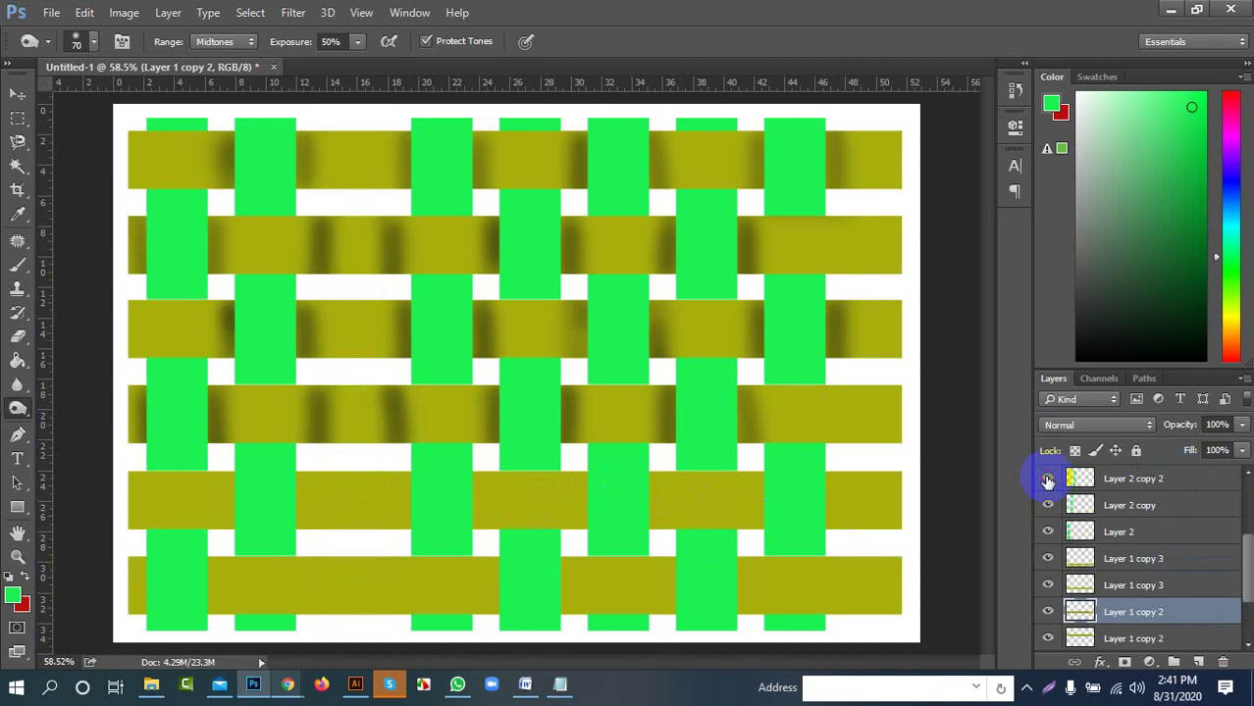
pyautogui.click(1046, 479)
pyautogui.scroll(-2, 1100, 555)
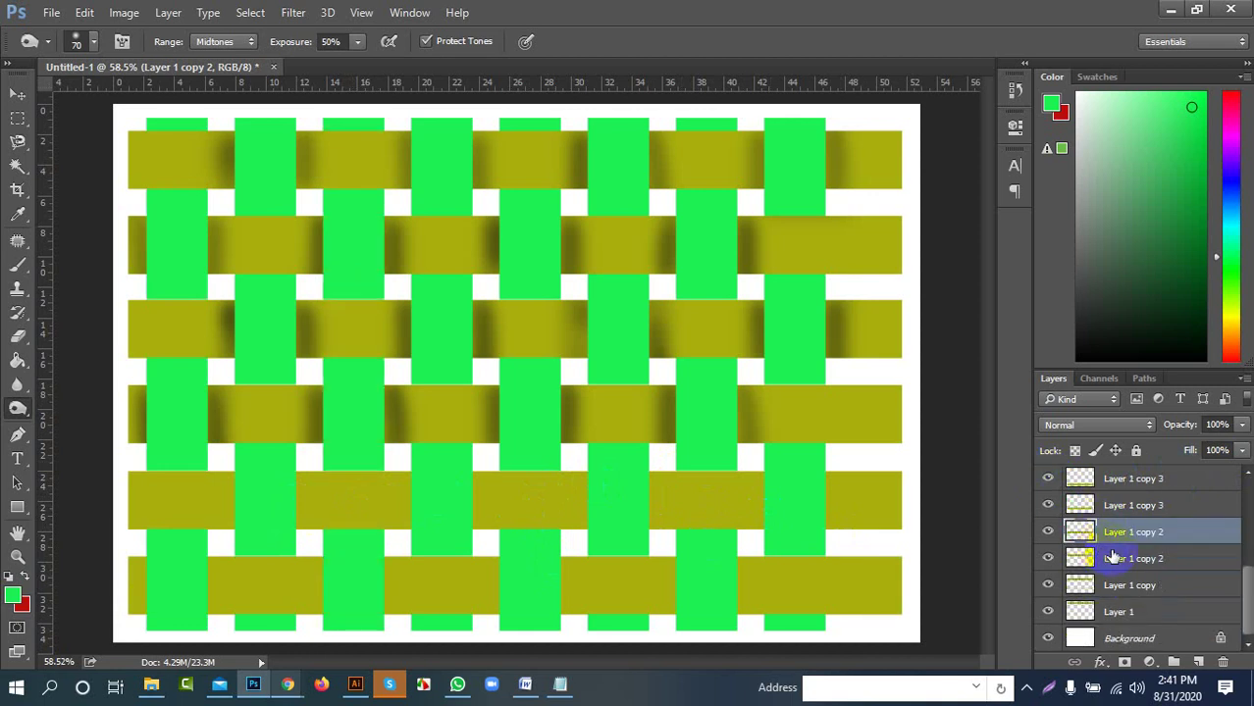
pyautogui.click(1046, 558)
pyautogui.click(1047, 558)
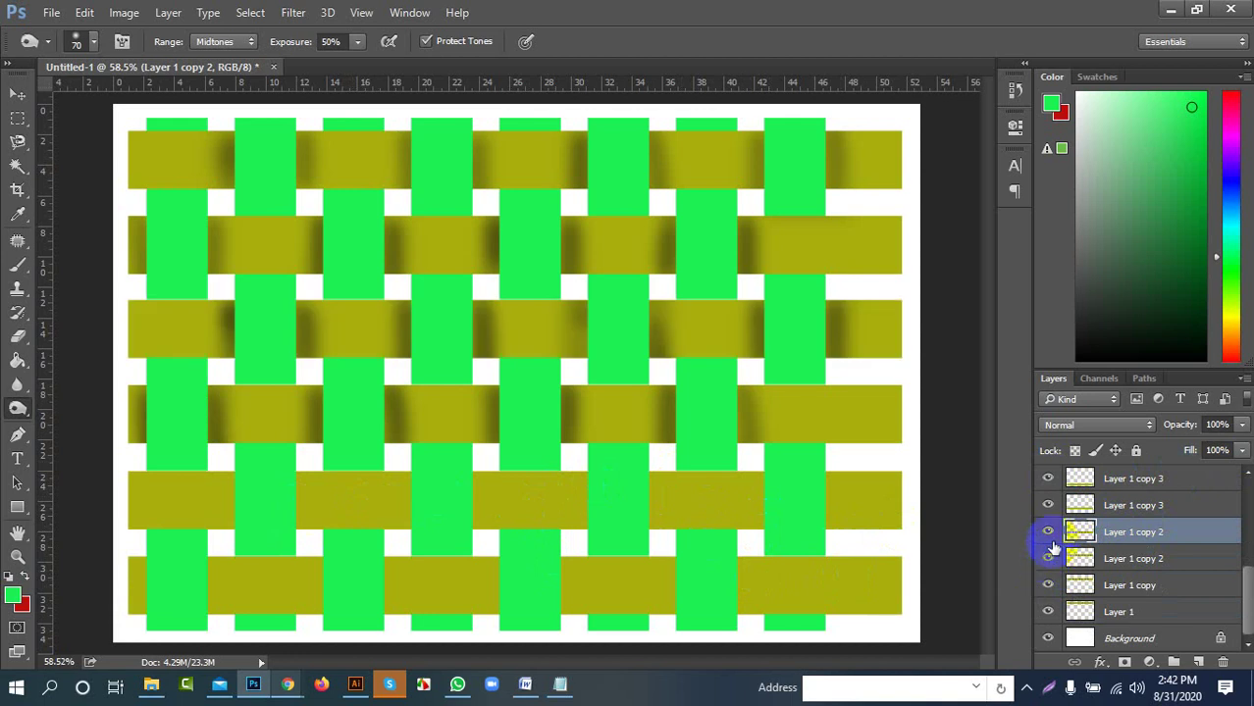
pyautogui.click(1045, 533)
pyautogui.click(1045, 532)
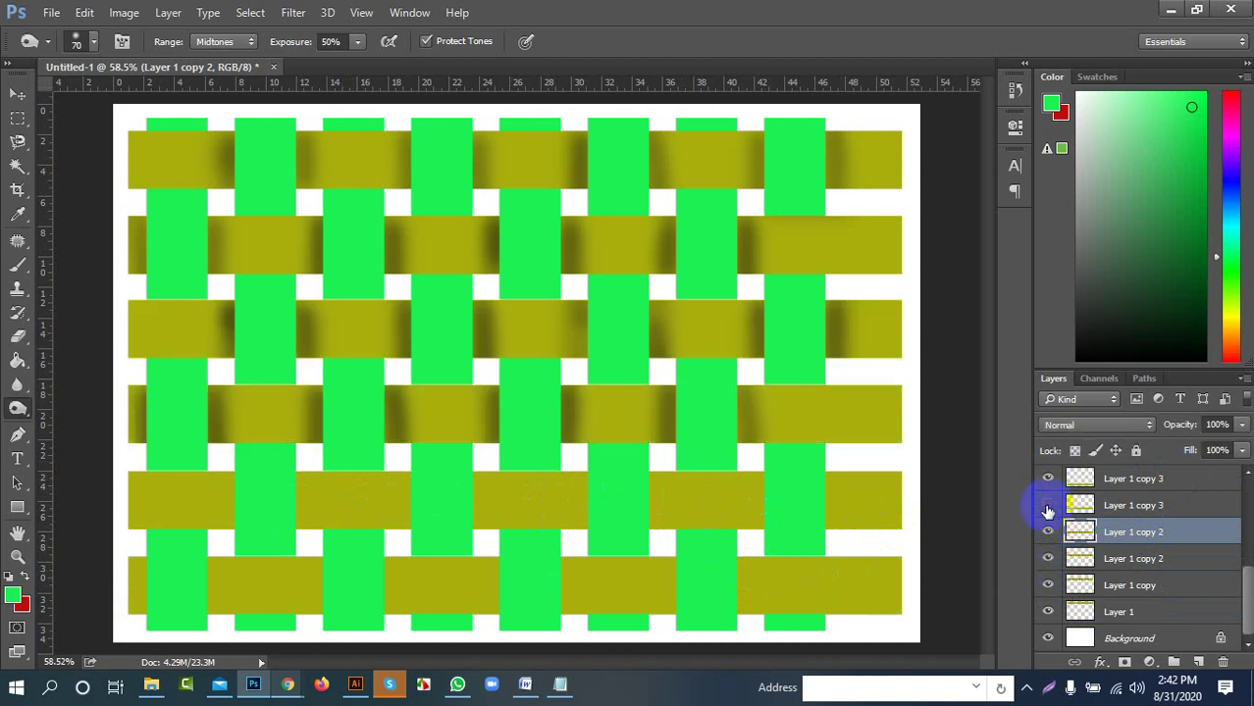
# Select the lower Layer 1 copy 3 and burn shadows on the fifth olive bar beside the second, fourth, sixth and eighth green bars
pyautogui.click(1048, 508)
pyautogui.click(1048, 508)
pyautogui.click(1048, 507)
pyautogui.click(1047, 506)
pyautogui.click(1146, 506)
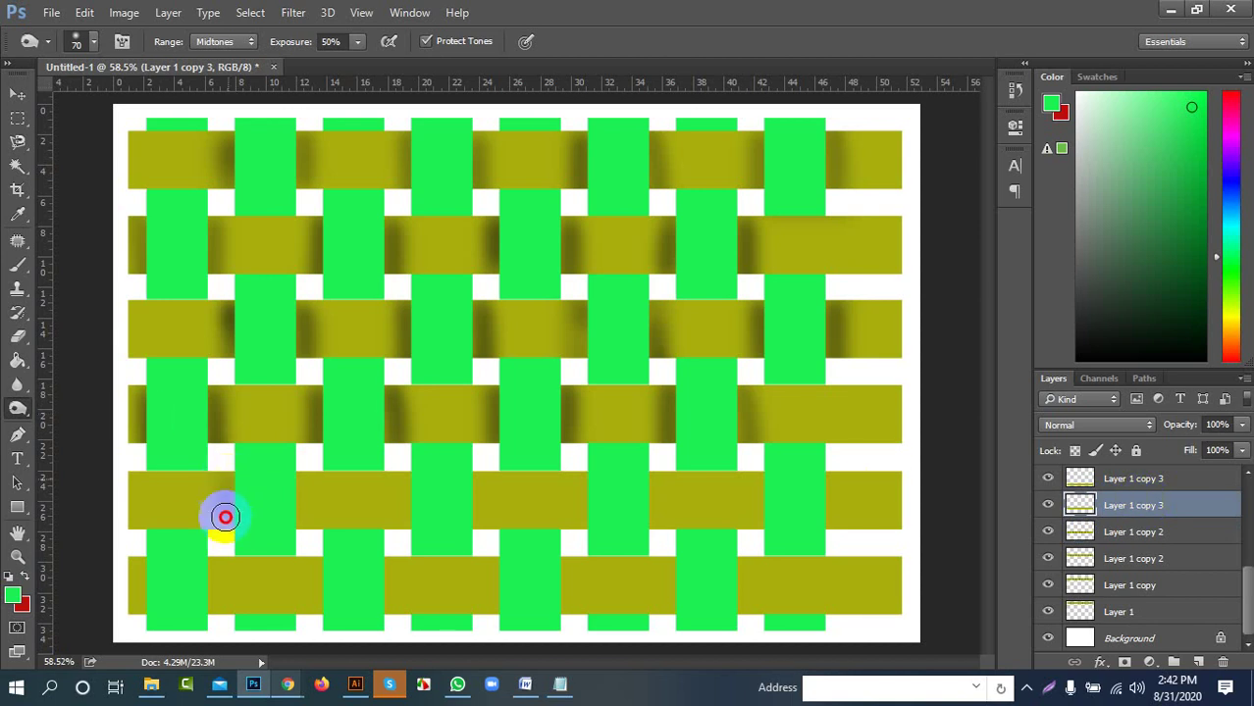
pyautogui.moveTo(236, 506)
pyautogui.mouseDown()
pyautogui.moveTo(232, 472)
pyautogui.moveTo(235, 547)
pyautogui.moveTo(297, 479)
pyautogui.moveTo(285, 535)
pyautogui.moveTo(298, 508)
pyautogui.moveTo(303, 528)
pyautogui.moveTo(303, 473)
pyautogui.moveTo(300, 535)
pyautogui.moveTo(436, 471)
pyautogui.moveTo(394, 474)
pyautogui.moveTo(407, 494)
pyautogui.moveTo(413, 476)
pyautogui.moveTo(415, 521)
pyautogui.moveTo(419, 481)
pyautogui.moveTo(414, 552)
pyautogui.moveTo(424, 505)
pyautogui.moveTo(410, 481)
pyautogui.moveTo(406, 548)
pyautogui.moveTo(504, 486)
pyautogui.moveTo(484, 474)
pyautogui.moveTo(472, 539)
pyautogui.moveTo(473, 486)
pyautogui.moveTo(489, 539)
pyautogui.moveTo(569, 479)
pyautogui.moveTo(589, 486)
pyautogui.moveTo(584, 439)
pyautogui.moveTo(565, 542)
pyautogui.moveTo(585, 466)
pyautogui.moveTo(592, 538)
pyautogui.moveTo(647, 476)
pyautogui.moveTo(642, 538)
pyautogui.moveTo(655, 478)
pyautogui.moveTo(661, 553)
pyautogui.moveTo(765, 477)
pyautogui.moveTo(752, 481)
pyautogui.moveTo(771, 480)
pyautogui.moveTo(768, 510)
pyautogui.moveTo(775, 476)
pyautogui.moveTo(765, 558)
pyautogui.moveTo(764, 465)
pyautogui.moveTo(765, 513)
pyautogui.moveTo(832, 473)
pyautogui.moveTo(836, 524)
pyautogui.mouseUp()
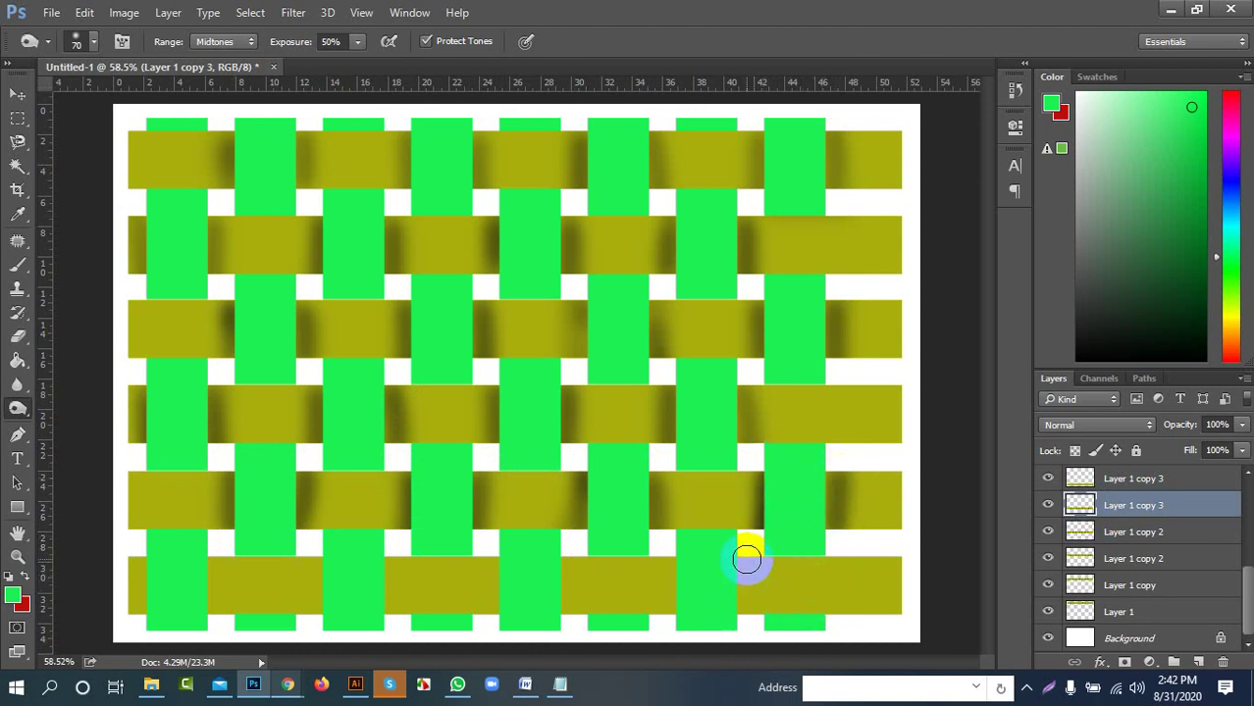
# Select the upper Layer 1 copy 3 and burn shadows on the sixth olive bar beside the seventh, fifth, third and first green bars
pyautogui.moveTo(1150, 502); pyautogui.dragTo(1140, 474)
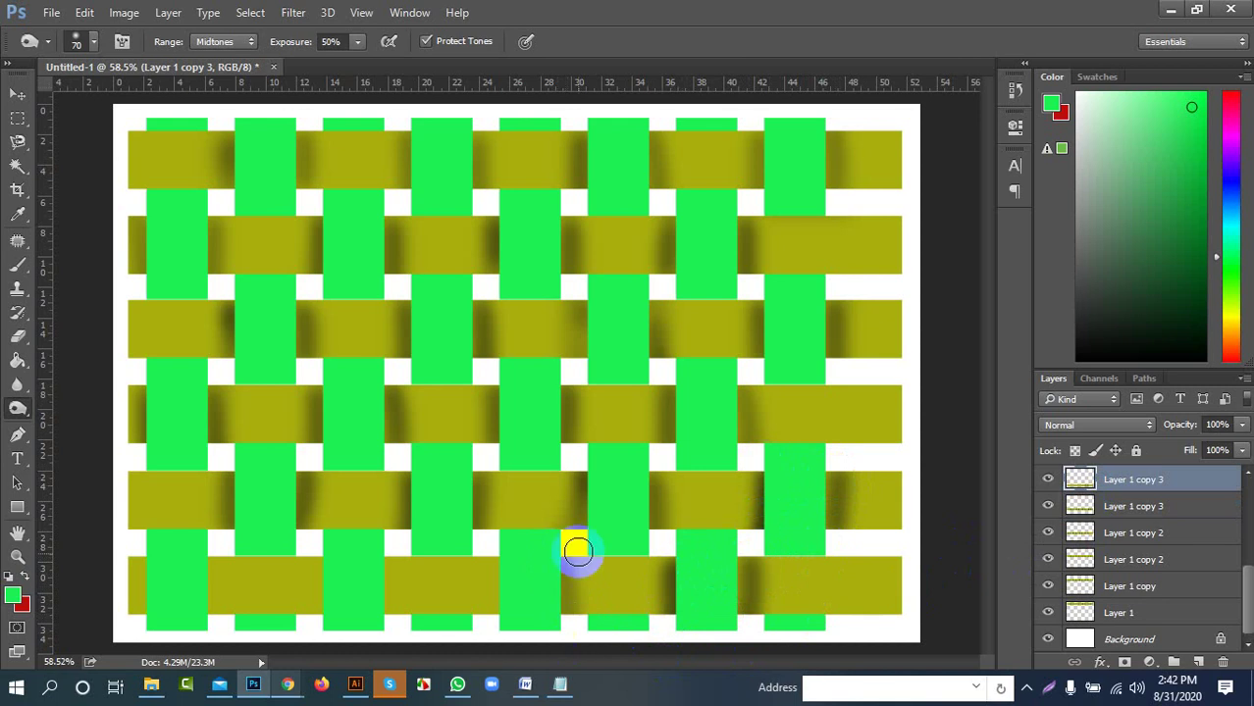
pyautogui.moveTo(578, 552)
pyautogui.mouseDown()
pyautogui.moveTo(563, 595)
pyautogui.moveTo(486, 552)
pyautogui.moveTo(500, 626)
pyautogui.mouseUp()
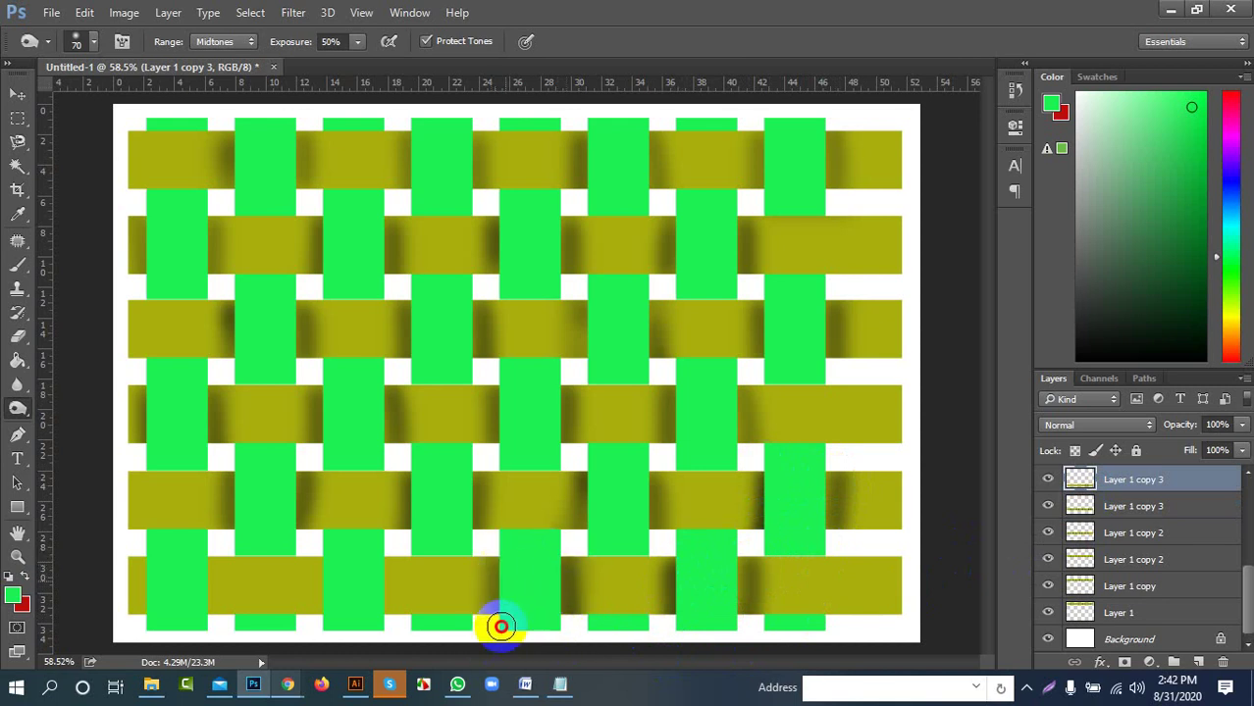
pyautogui.moveTo(395, 565)
pyautogui.mouseDown()
pyautogui.moveTo(341, 608)
pyautogui.moveTo(308, 660)
pyautogui.moveTo(324, 568)
pyautogui.moveTo(308, 568)
pyautogui.moveTo(302, 657)
pyautogui.mouseUp()
pyautogui.moveTo(219, 587)
pyautogui.mouseDown()
pyautogui.moveTo(196, 644)
pyautogui.moveTo(221, 580)
pyautogui.moveTo(221, 633)
pyautogui.moveTo(154, 571)
pyautogui.moveTo(154, 604)
pyautogui.moveTo(134, 625)
pyautogui.mouseUp()
# Select Layer 2, check it by toggling its visibility, and burn shadows on the first green bar beside the first, third and fifth olive bars
pyautogui.scroll(2, 1138, 564)
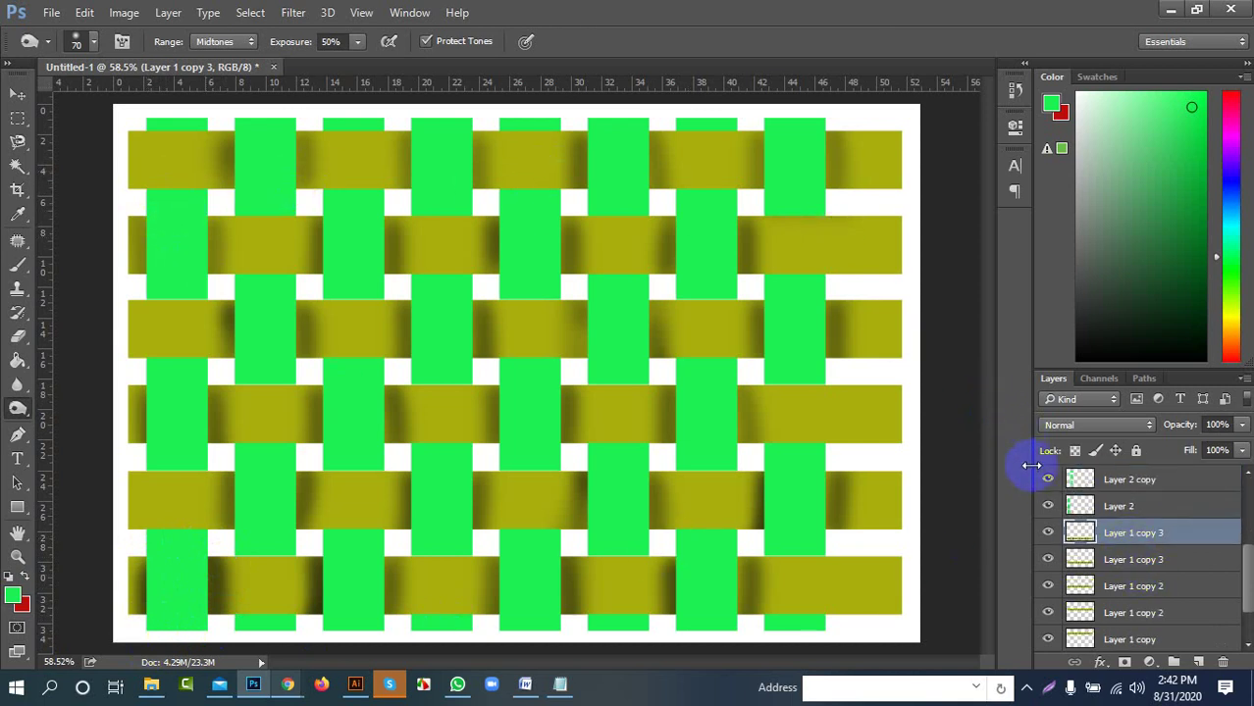
pyautogui.click(1143, 508)
pyautogui.click(1048, 506)
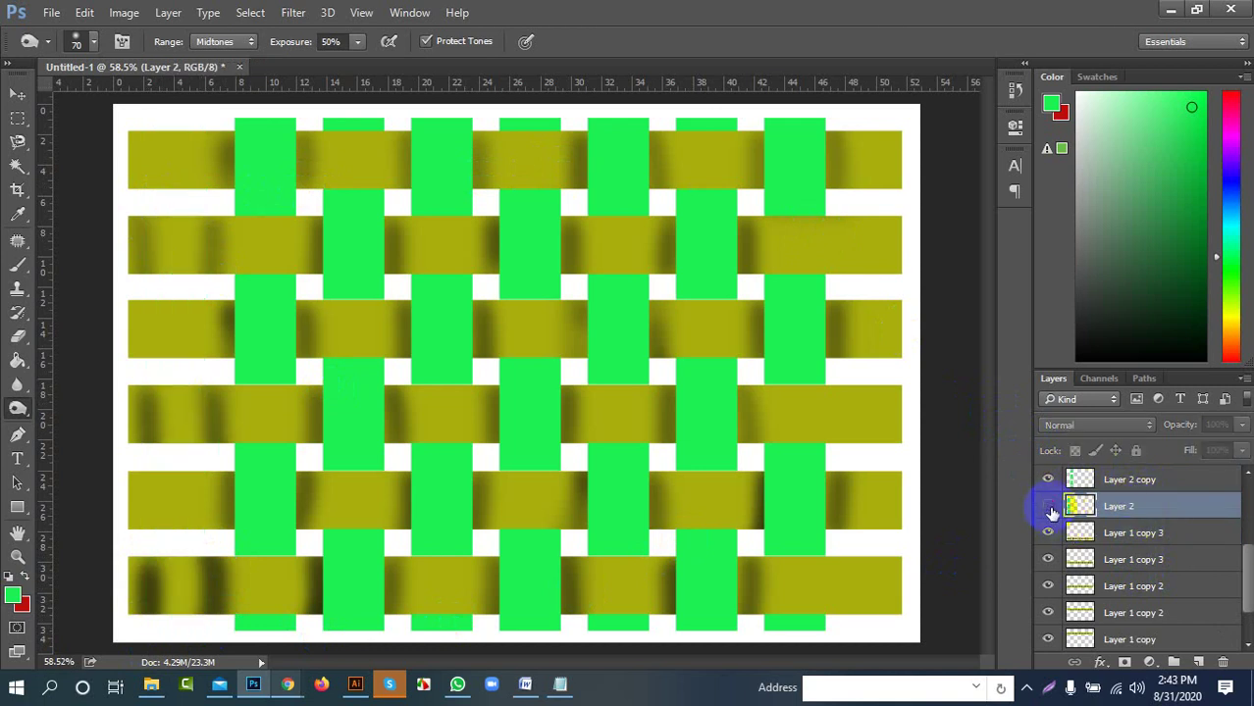
pyautogui.click(1048, 506)
pyautogui.click(157, 158)
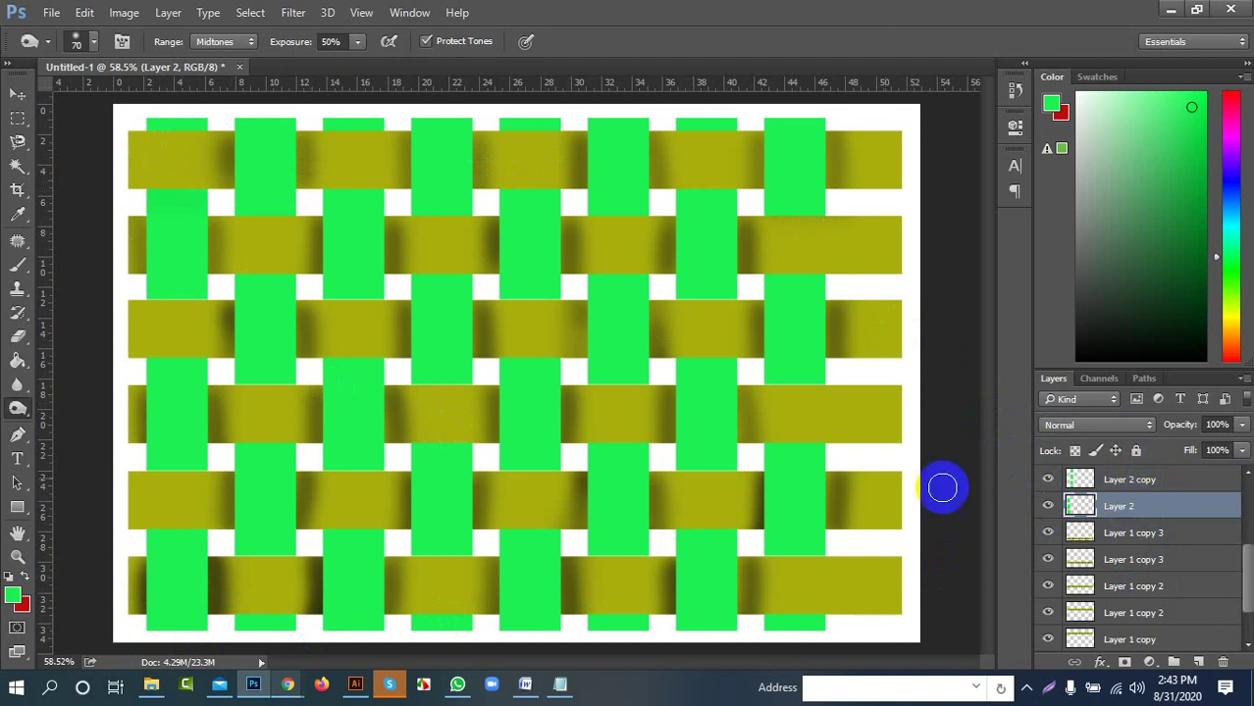
pyautogui.moveTo(128, 234)
pyautogui.mouseDown()
pyautogui.moveTo(132, 188)
pyautogui.moveTo(210, 199)
pyautogui.moveTo(122, 199)
pyautogui.moveTo(176, 200)
pyautogui.mouseUp()
pyautogui.moveTo(139, 131)
pyautogui.mouseDown()
pyautogui.moveTo(222, 129)
pyautogui.moveTo(157, 119)
pyautogui.moveTo(223, 116)
pyautogui.moveTo(159, 111)
pyautogui.moveTo(226, 121)
pyautogui.moveTo(160, 124)
pyautogui.mouseUp()
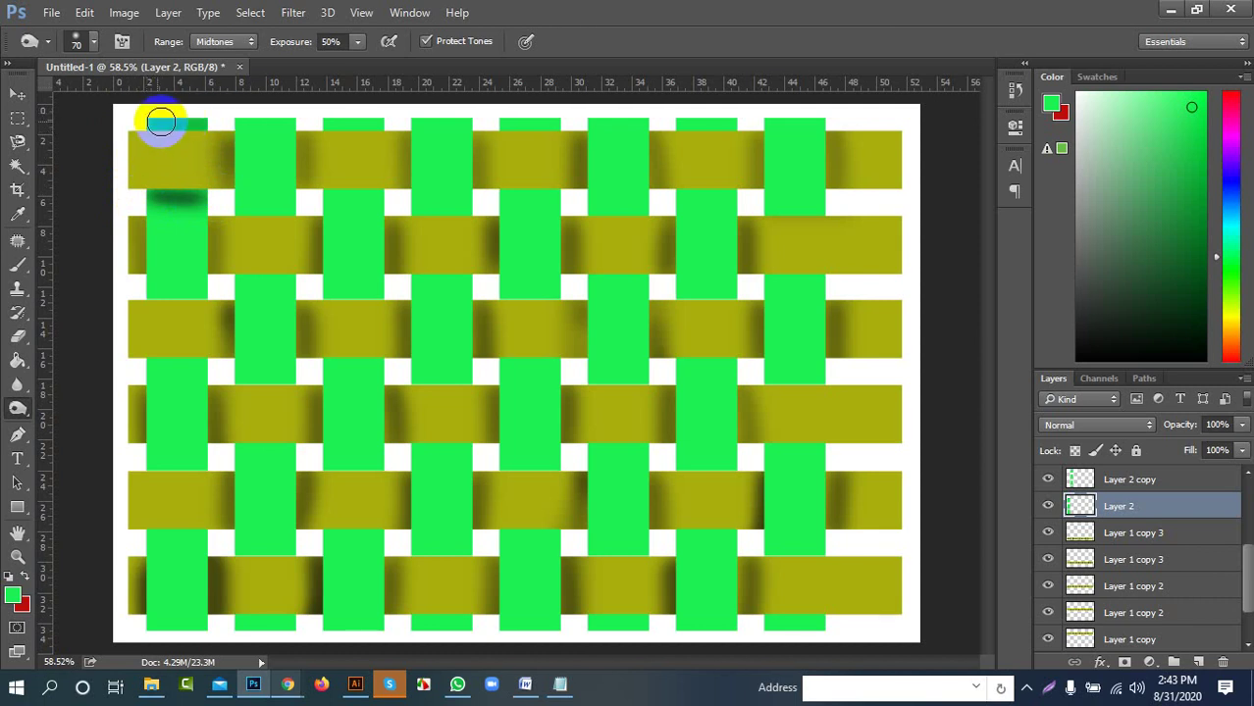
pyautogui.moveTo(180, 282)
pyautogui.mouseDown()
pyautogui.moveTo(228, 291)
pyautogui.moveTo(132, 293)
pyautogui.moveTo(177, 288)
pyautogui.moveTo(139, 284)
pyautogui.moveTo(209, 289)
pyautogui.moveTo(188, 294)
pyautogui.moveTo(217, 299)
pyautogui.moveTo(134, 291)
pyautogui.moveTo(222, 305)
pyautogui.moveTo(147, 367)
pyautogui.moveTo(120, 370)
pyautogui.moveTo(211, 360)
pyautogui.moveTo(129, 364)
pyautogui.moveTo(255, 367)
pyautogui.moveTo(128, 366)
pyautogui.moveTo(257, 379)
pyautogui.moveTo(116, 370)
pyautogui.moveTo(219, 360)
pyautogui.moveTo(114, 488)
pyautogui.moveTo(145, 463)
pyautogui.moveTo(245, 465)
pyautogui.moveTo(126, 467)
pyautogui.moveTo(178, 455)
pyautogui.moveTo(143, 450)
pyautogui.moveTo(222, 463)
pyautogui.moveTo(163, 469)
pyautogui.moveTo(232, 471)
pyautogui.moveTo(104, 541)
pyautogui.moveTo(193, 547)
pyautogui.moveTo(133, 533)
pyautogui.moveTo(227, 528)
pyautogui.moveTo(120, 525)
pyautogui.moveTo(184, 515)
pyautogui.moveTo(129, 523)
pyautogui.moveTo(217, 533)
pyautogui.moveTo(118, 532)
pyautogui.moveTo(237, 534)
pyautogui.moveTo(162, 536)
pyautogui.moveTo(225, 541)
pyautogui.moveTo(202, 542)
pyautogui.moveTo(189, 539)
pyautogui.moveTo(215, 535)
pyautogui.moveTo(158, 526)
pyautogui.moveTo(246, 530)
pyautogui.moveTo(145, 530)
pyautogui.moveTo(176, 526)
pyautogui.mouseUp()
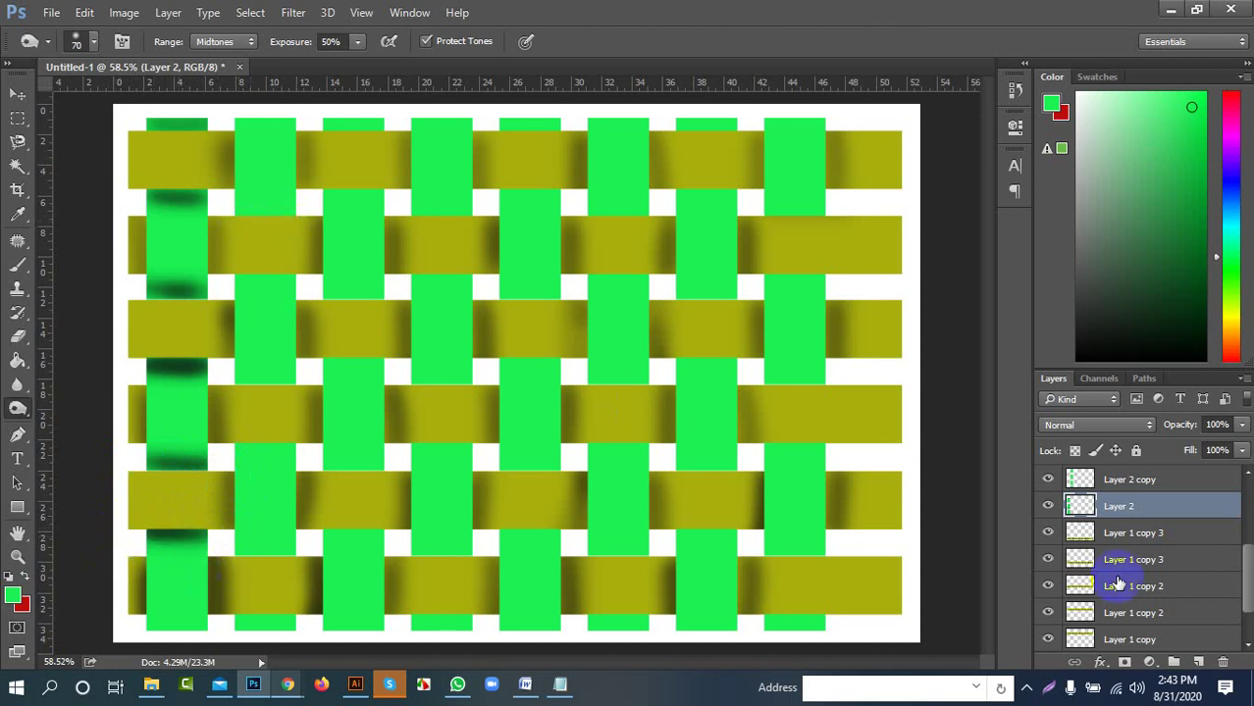
# Select Layer 2 copy and burn shadows on the second green bar beside the second, fourth and sixth olive bars
pyautogui.click(1138, 481)
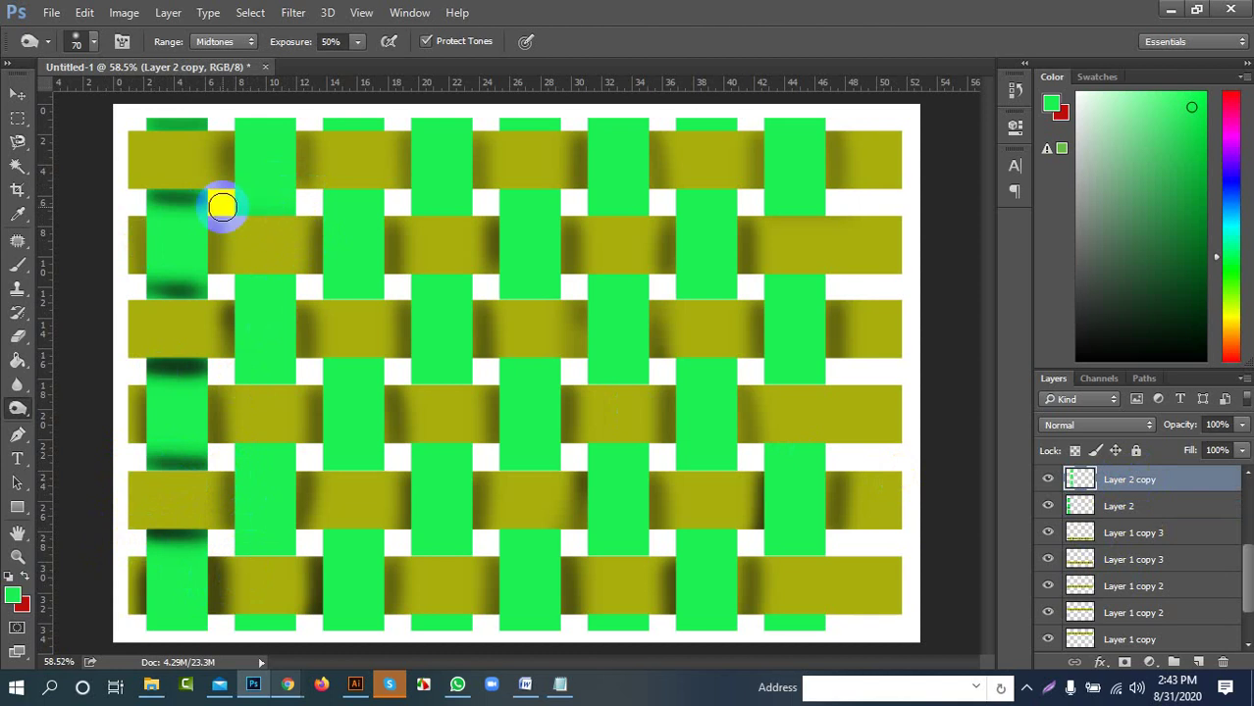
pyautogui.click(223, 222)
pyautogui.moveTo(224, 222)
pyautogui.mouseDown()
pyautogui.moveTo(312, 215)
pyautogui.moveTo(222, 203)
pyautogui.moveTo(315, 203)
pyautogui.moveTo(227, 208)
pyautogui.moveTo(314, 213)
pyautogui.mouseUp()
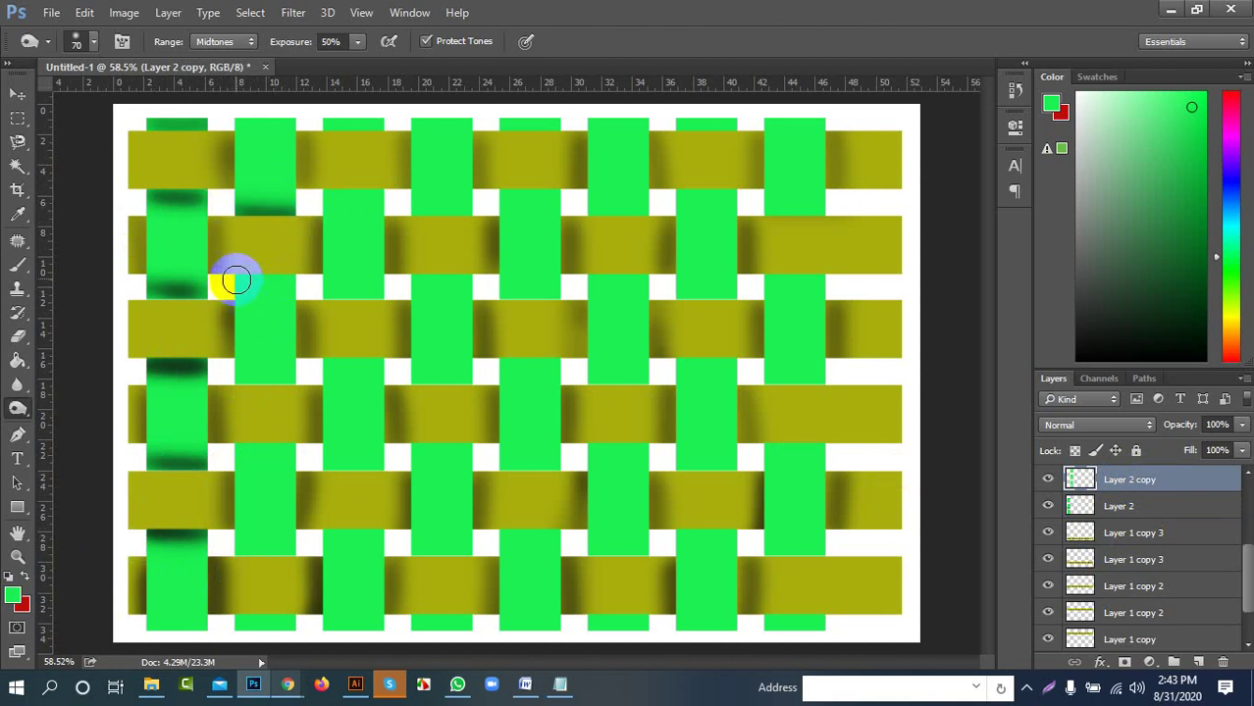
pyautogui.moveTo(233, 281)
pyautogui.mouseDown()
pyautogui.moveTo(318, 275)
pyautogui.moveTo(218, 274)
pyautogui.moveTo(320, 275)
pyautogui.moveTo(230, 269)
pyautogui.moveTo(274, 278)
pyautogui.mouseUp()
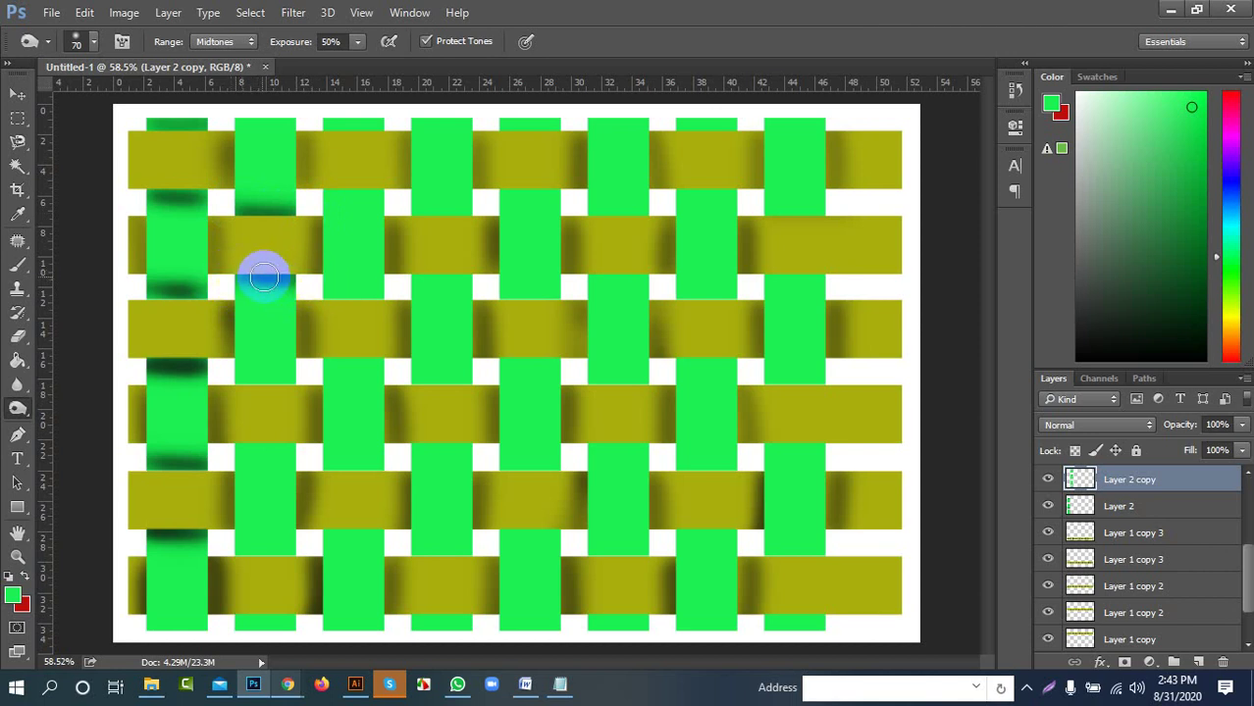
pyautogui.moveTo(230, 383)
pyautogui.mouseDown()
pyautogui.moveTo(307, 375)
pyautogui.moveTo(217, 377)
pyautogui.moveTo(245, 384)
pyautogui.moveTo(292, 385)
pyautogui.moveTo(280, 366)
pyautogui.moveTo(217, 368)
pyautogui.moveTo(292, 379)
pyautogui.moveTo(253, 379)
pyautogui.moveTo(290, 383)
pyautogui.moveTo(244, 379)
pyautogui.mouseUp()
pyautogui.moveTo(236, 445)
pyautogui.mouseDown()
pyautogui.moveTo(316, 435)
pyautogui.moveTo(224, 449)
pyautogui.moveTo(300, 445)
pyautogui.moveTo(218, 454)
pyautogui.moveTo(230, 463)
pyautogui.mouseUp()
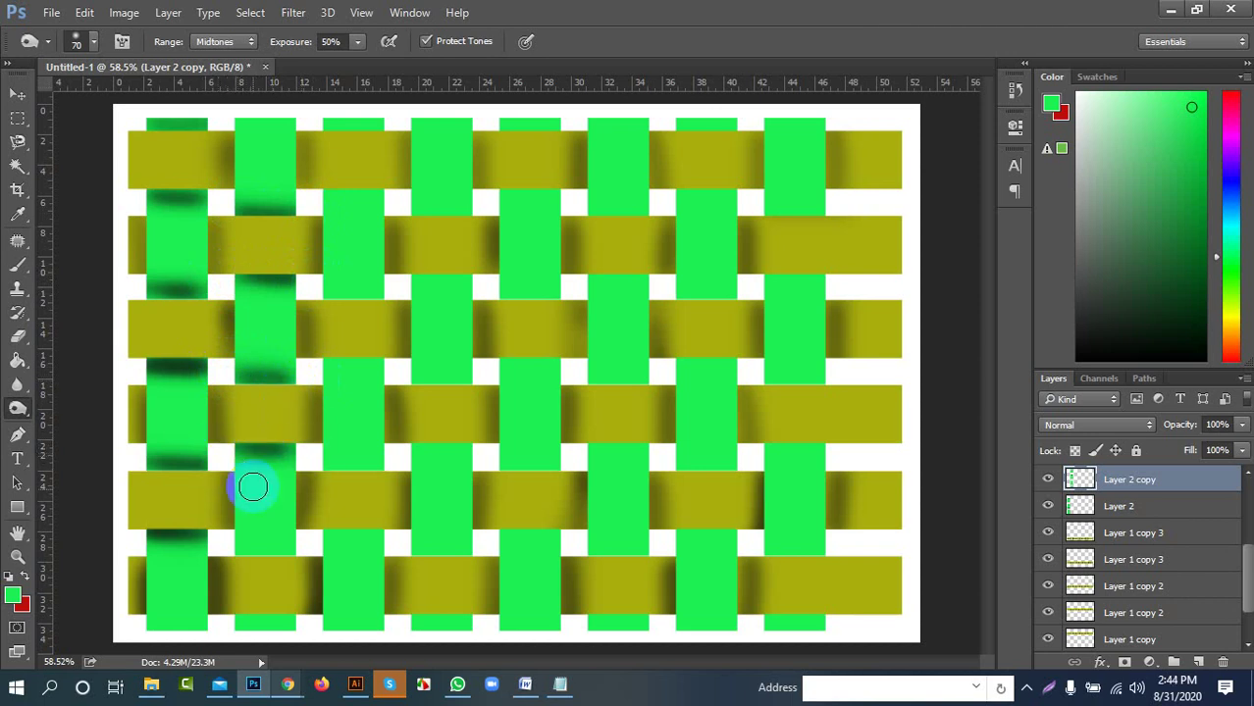
pyautogui.moveTo(312, 558)
pyautogui.mouseDown()
pyautogui.moveTo(176, 541)
pyautogui.moveTo(312, 565)
pyautogui.moveTo(233, 553)
pyautogui.moveTo(272, 560)
pyautogui.moveTo(260, 541)
pyautogui.moveTo(308, 554)
pyautogui.moveTo(298, 628)
pyautogui.moveTo(213, 607)
pyautogui.moveTo(316, 610)
pyautogui.moveTo(233, 605)
pyautogui.moveTo(305, 619)
pyautogui.moveTo(218, 598)
pyautogui.moveTo(283, 608)
pyautogui.moveTo(260, 600)
pyautogui.moveTo(287, 550)
pyautogui.mouseUp()
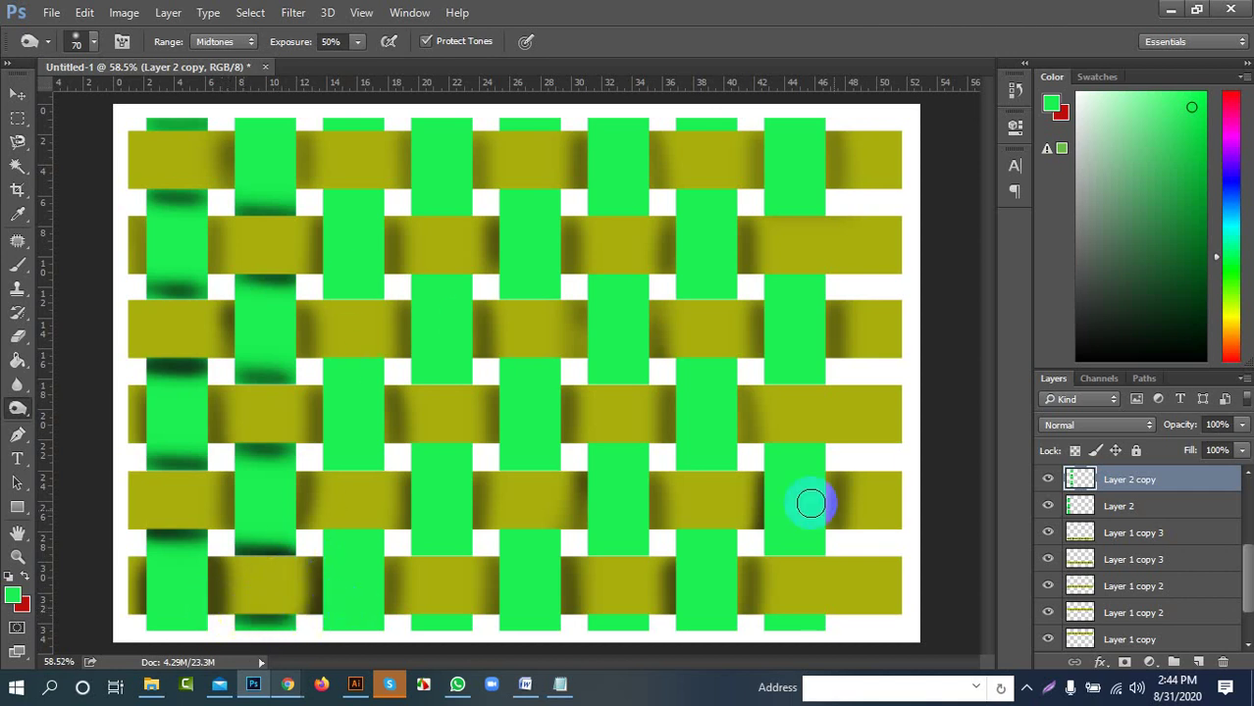
# Select the lower Layer 2 copy 2 and burn shadows on the third green bar beside the first, third and fifth olive bars
pyautogui.hotkey('ctrl', 'j')
pyautogui.click(1155, 508)
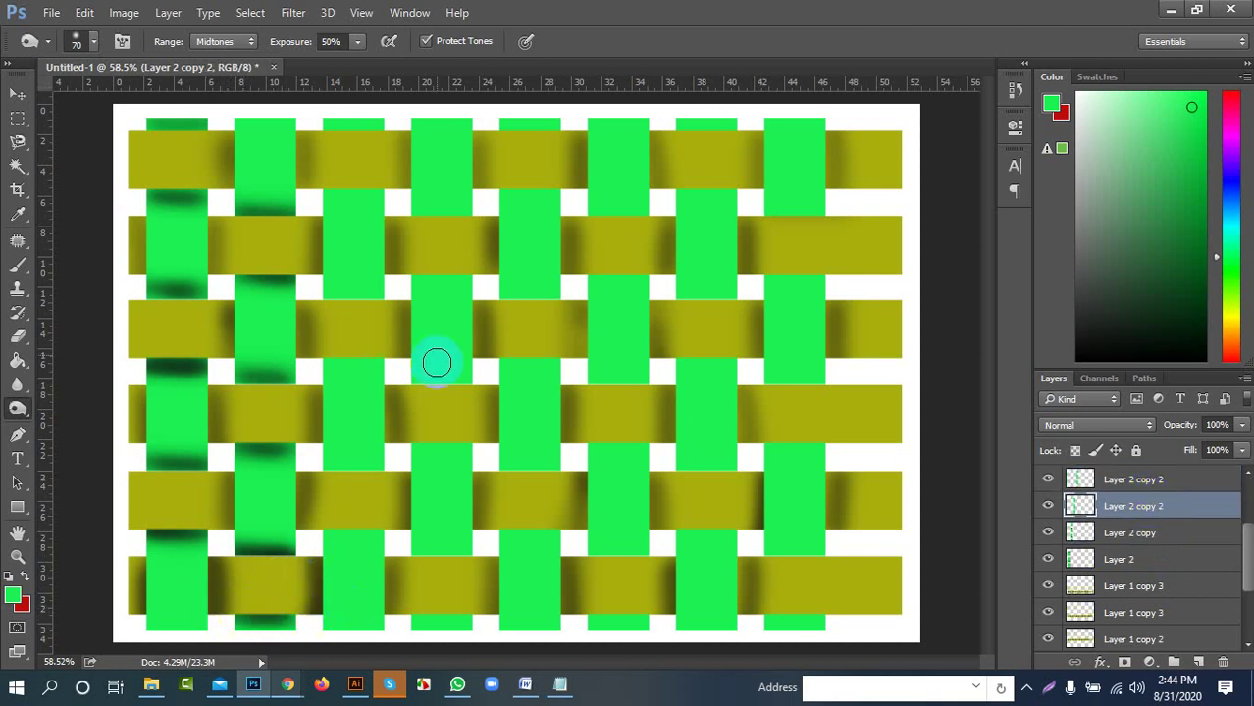
pyautogui.moveTo(303, 185)
pyautogui.mouseDown()
pyautogui.moveTo(356, 198)
pyautogui.moveTo(290, 200)
pyautogui.moveTo(400, 197)
pyautogui.moveTo(296, 195)
pyautogui.moveTo(385, 189)
pyautogui.moveTo(332, 182)
pyautogui.moveTo(418, 191)
pyautogui.moveTo(340, 183)
pyautogui.moveTo(323, 195)
pyautogui.moveTo(399, 194)
pyautogui.moveTo(338, 201)
pyautogui.moveTo(316, 178)
pyautogui.moveTo(327, 194)
pyautogui.moveTo(311, 193)
pyautogui.moveTo(388, 192)
pyautogui.moveTo(305, 194)
pyautogui.moveTo(400, 199)
pyautogui.moveTo(283, 196)
pyautogui.moveTo(410, 193)
pyautogui.moveTo(324, 134)
pyautogui.moveTo(382, 137)
pyautogui.moveTo(316, 124)
pyautogui.moveTo(401, 130)
pyautogui.moveTo(297, 124)
pyautogui.moveTo(384, 119)
pyautogui.moveTo(343, 122)
pyautogui.mouseUp()
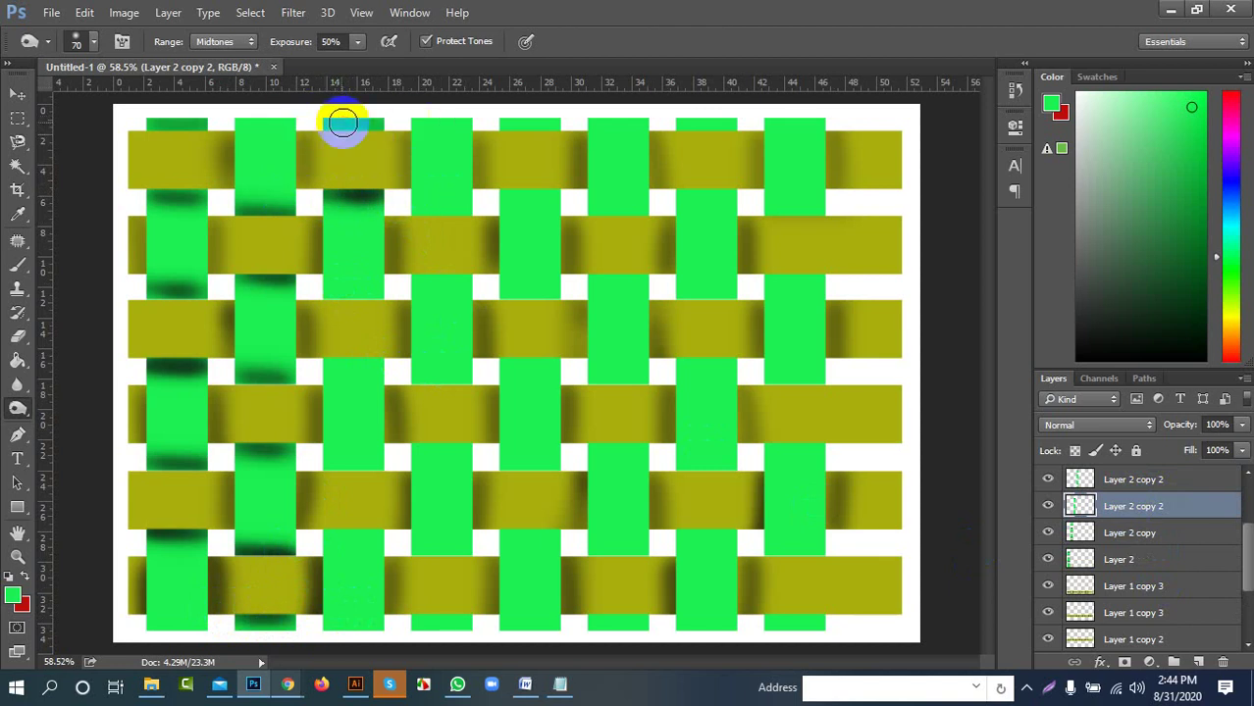
pyautogui.moveTo(299, 263)
pyautogui.mouseDown()
pyautogui.moveTo(311, 288)
pyautogui.moveTo(344, 288)
pyautogui.moveTo(307, 291)
pyautogui.moveTo(341, 298)
pyautogui.moveTo(309, 350)
pyautogui.moveTo(370, 367)
pyautogui.moveTo(403, 358)
pyautogui.moveTo(342, 376)
pyautogui.mouseUp()
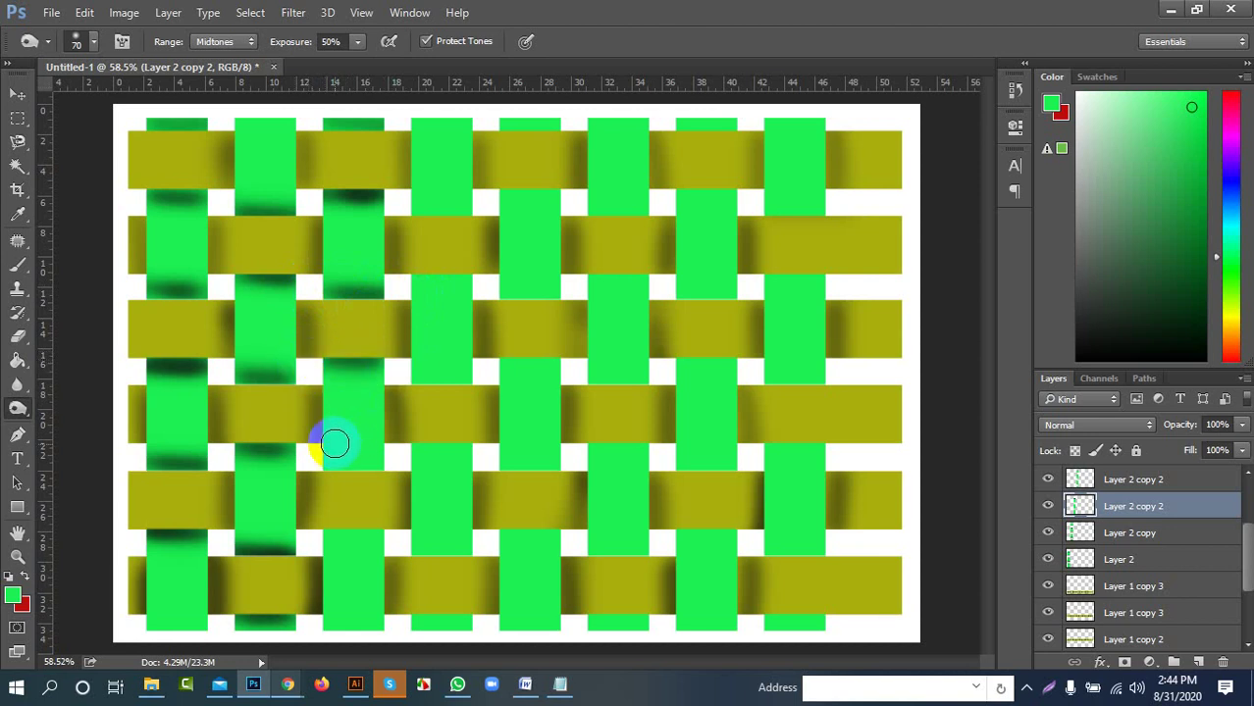
pyautogui.moveTo(353, 470)
pyautogui.mouseDown()
pyautogui.moveTo(414, 482)
pyautogui.moveTo(312, 474)
pyautogui.moveTo(398, 468)
pyautogui.moveTo(302, 460)
pyautogui.moveTo(423, 469)
pyautogui.moveTo(334, 458)
pyautogui.moveTo(373, 468)
pyautogui.moveTo(328, 524)
pyautogui.moveTo(407, 520)
pyautogui.moveTo(318, 510)
pyautogui.moveTo(388, 523)
pyautogui.moveTo(369, 545)
pyautogui.moveTo(281, 532)
pyautogui.moveTo(376, 531)
pyautogui.moveTo(346, 527)
pyautogui.moveTo(340, 543)
pyautogui.moveTo(318, 535)
pyautogui.moveTo(370, 535)
pyautogui.moveTo(292, 523)
pyautogui.moveTo(423, 540)
pyautogui.moveTo(335, 534)
pyautogui.mouseUp()
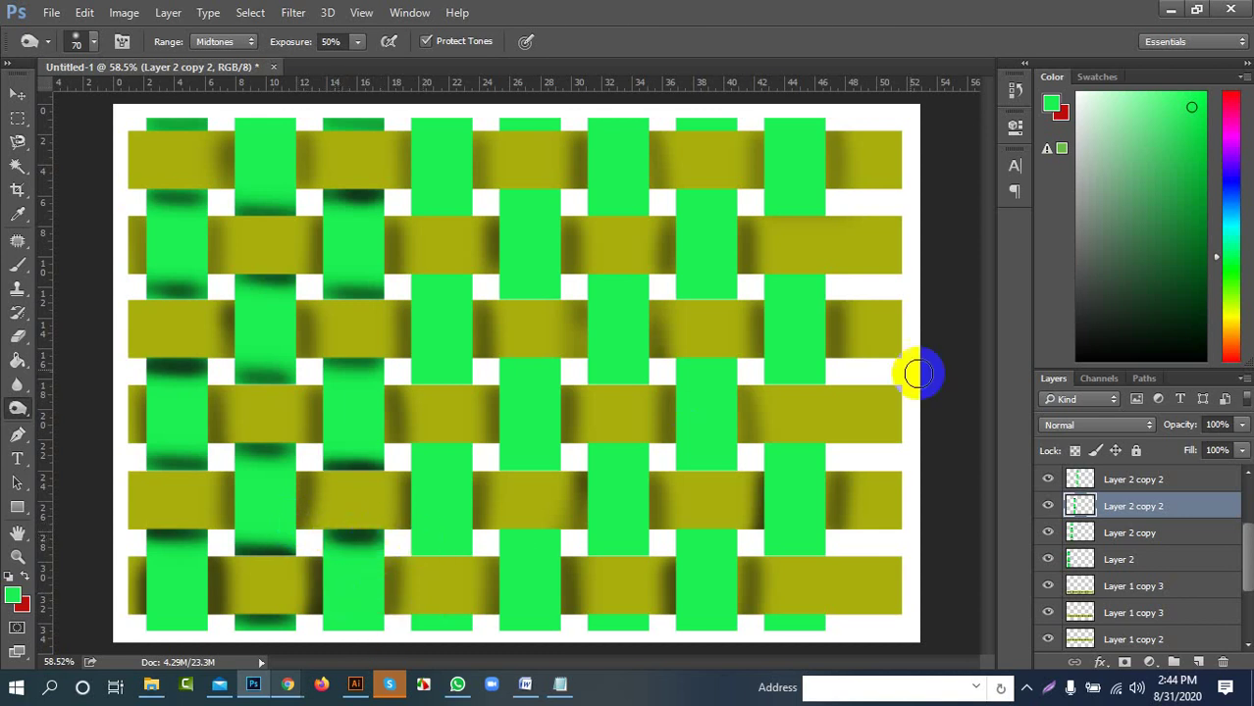
# Select the upper Layer 2 copy 2 and burn shadows on the fourth green bar beside the second, fourth and sixth olive bars
pyautogui.click(1128, 479)
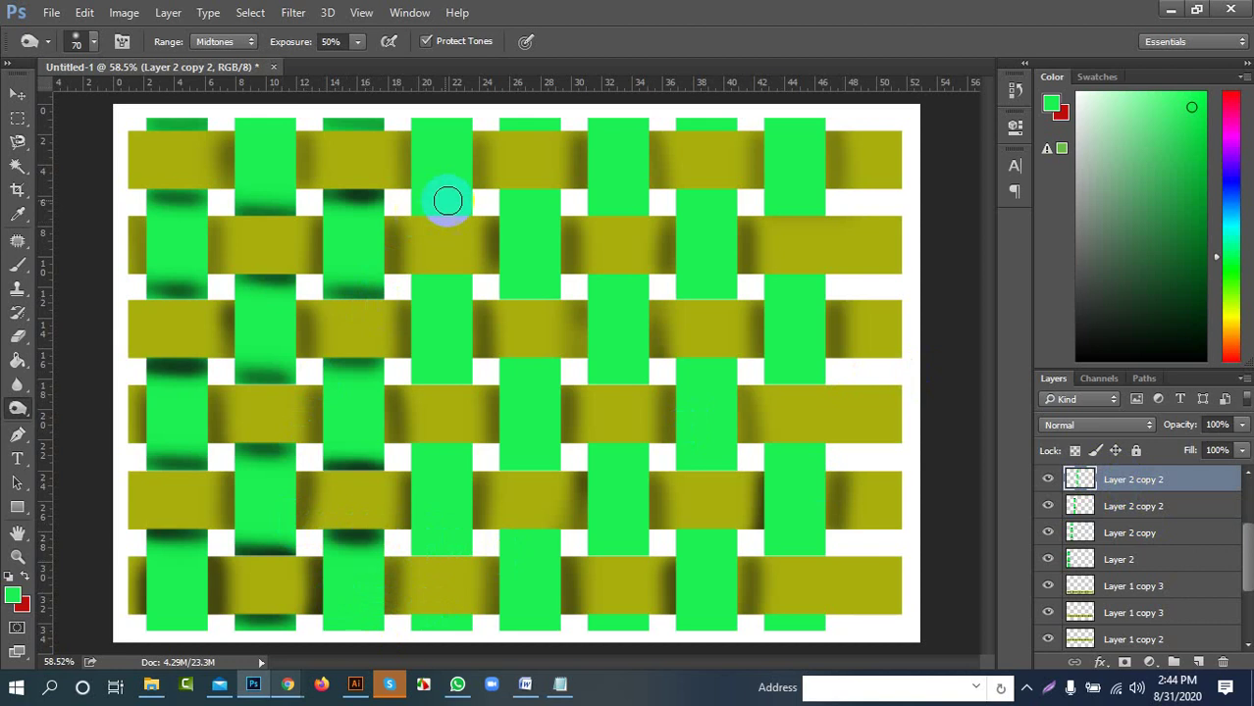
pyautogui.moveTo(440, 226)
pyautogui.mouseDown()
pyautogui.moveTo(404, 208)
pyautogui.moveTo(497, 210)
pyautogui.moveTo(433, 199)
pyautogui.mouseUp()
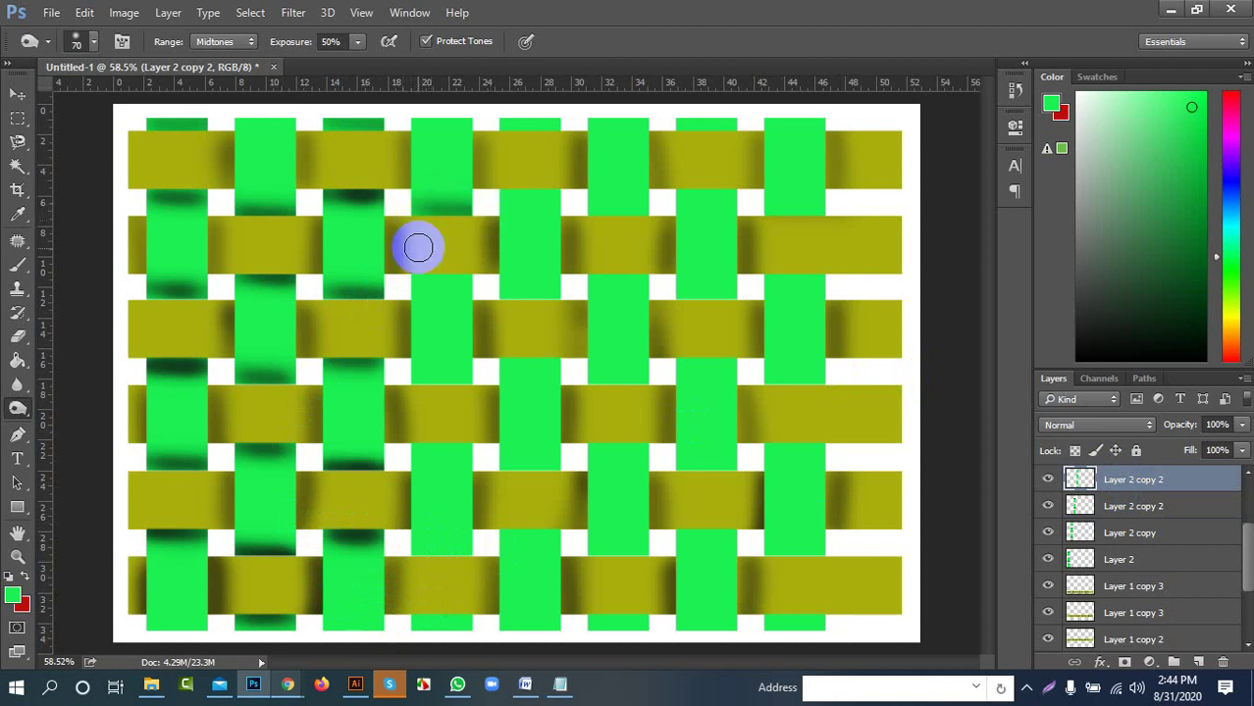
pyautogui.moveTo(418, 248)
pyautogui.mouseDown()
pyautogui.moveTo(508, 265)
pyautogui.moveTo(388, 283)
pyautogui.moveTo(474, 282)
pyautogui.moveTo(503, 273)
pyautogui.moveTo(411, 257)
pyautogui.moveTo(475, 257)
pyautogui.moveTo(495, 260)
pyautogui.moveTo(363, 272)
pyautogui.mouseUp()
pyautogui.moveTo(456, 258)
pyautogui.mouseDown()
pyautogui.moveTo(391, 283)
pyautogui.moveTo(447, 267)
pyautogui.moveTo(574, 272)
pyautogui.moveTo(376, 278)
pyautogui.moveTo(463, 301)
pyautogui.moveTo(371, 369)
pyautogui.moveTo(403, 373)
pyautogui.moveTo(366, 376)
pyautogui.moveTo(467, 379)
pyautogui.moveTo(410, 381)
pyautogui.mouseUp()
pyautogui.moveTo(486, 381)
pyautogui.mouseDown()
pyautogui.moveTo(422, 372)
pyautogui.moveTo(510, 374)
pyautogui.moveTo(401, 371)
pyautogui.moveTo(458, 383)
pyautogui.mouseUp()
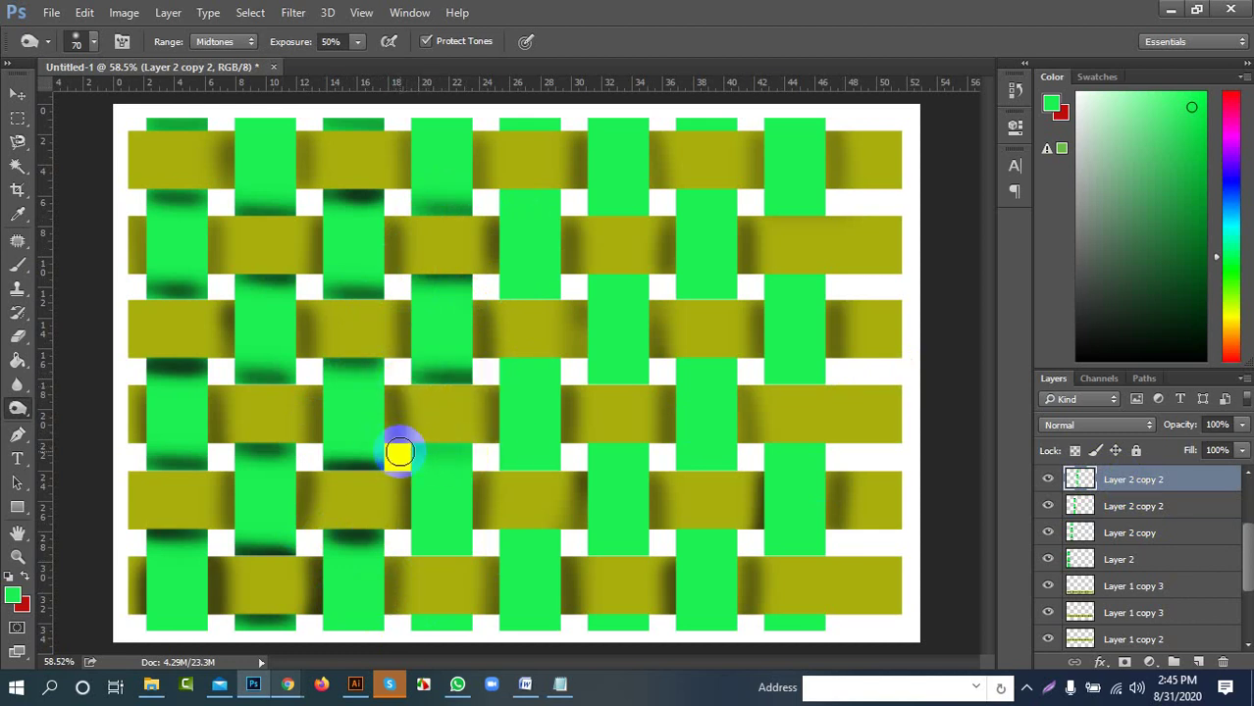
pyautogui.moveTo(414, 440)
pyautogui.mouseDown()
pyautogui.moveTo(524, 445)
pyautogui.moveTo(463, 448)
pyautogui.moveTo(461, 470)
pyautogui.moveTo(400, 523)
pyautogui.moveTo(517, 543)
pyautogui.moveTo(454, 558)
pyautogui.moveTo(465, 563)
pyautogui.moveTo(397, 562)
pyautogui.moveTo(506, 554)
pyautogui.moveTo(445, 559)
pyautogui.moveTo(524, 567)
pyautogui.mouseUp()
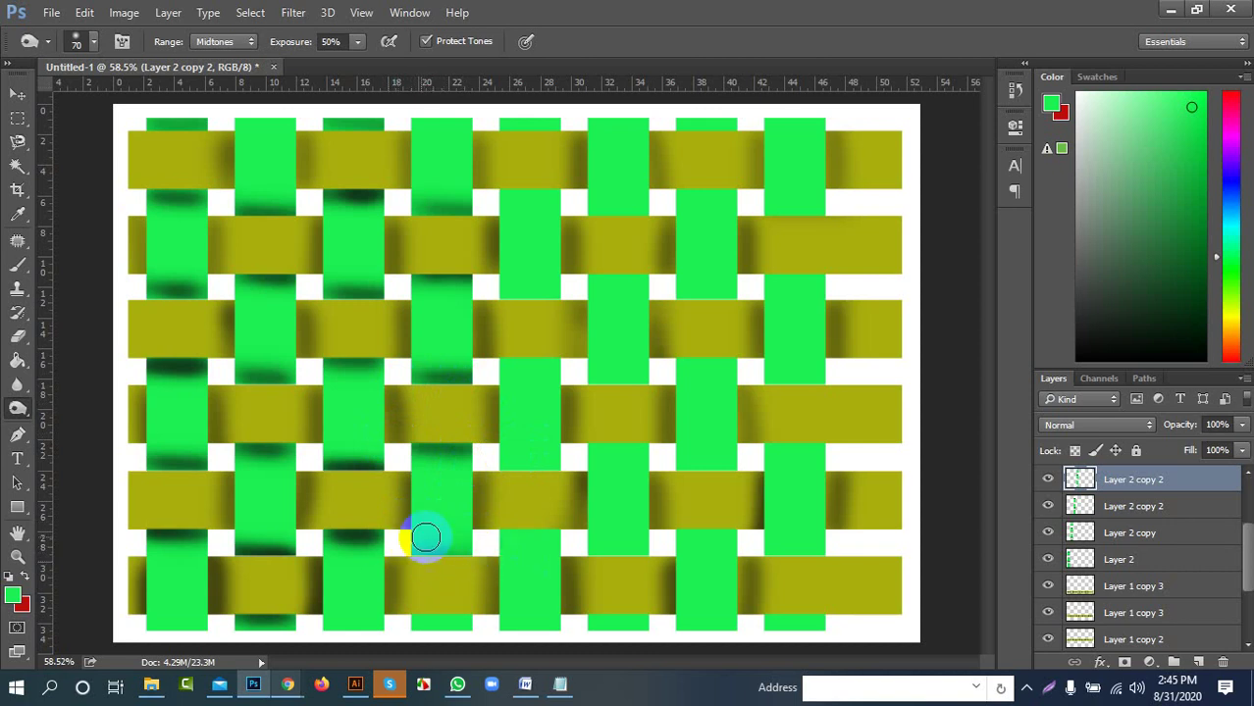
pyautogui.moveTo(403, 549)
pyautogui.mouseDown()
pyautogui.moveTo(475, 548)
pyautogui.moveTo(424, 542)
pyautogui.moveTo(413, 578)
pyautogui.moveTo(433, 611)
pyautogui.moveTo(405, 627)
pyautogui.moveTo(439, 618)
pyautogui.moveTo(387, 616)
pyautogui.moveTo(496, 626)
pyautogui.moveTo(456, 611)
pyautogui.mouseUp()
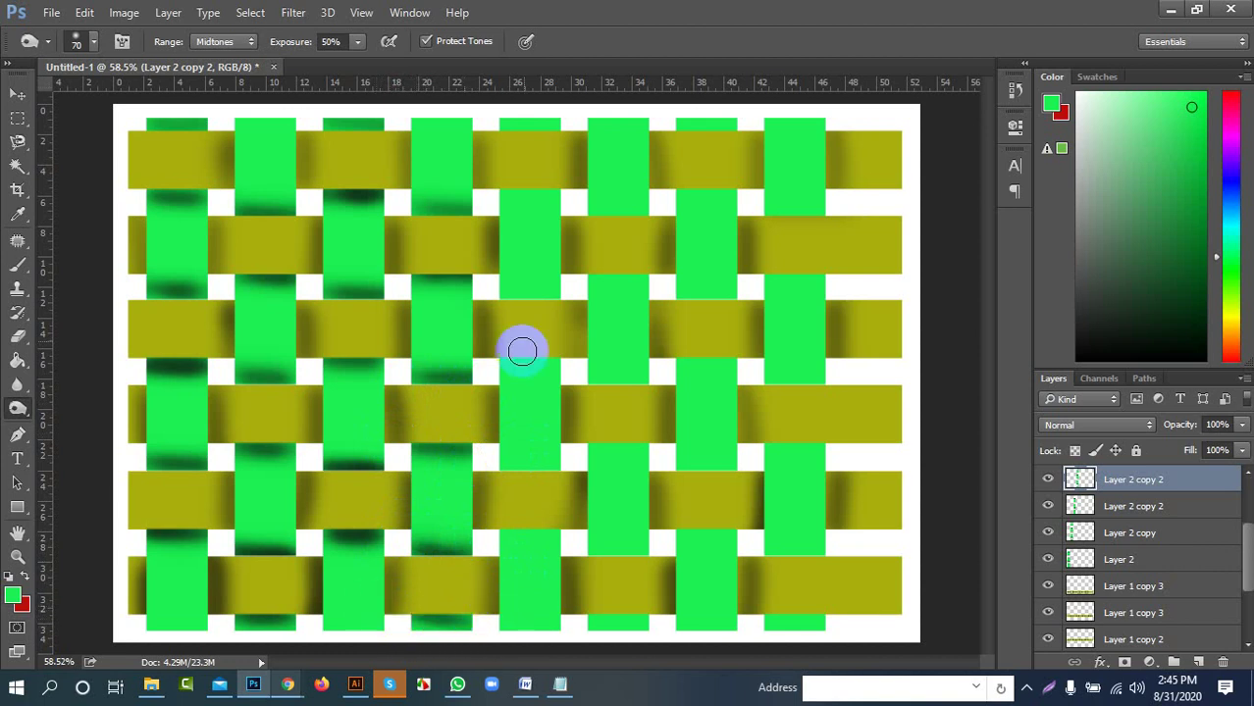
# Select the lower Layer 2 copy 3 and burn shadows on the fifth green bar beside the first, third and fifth olive bars
pyautogui.scroll(2, 1157, 495)
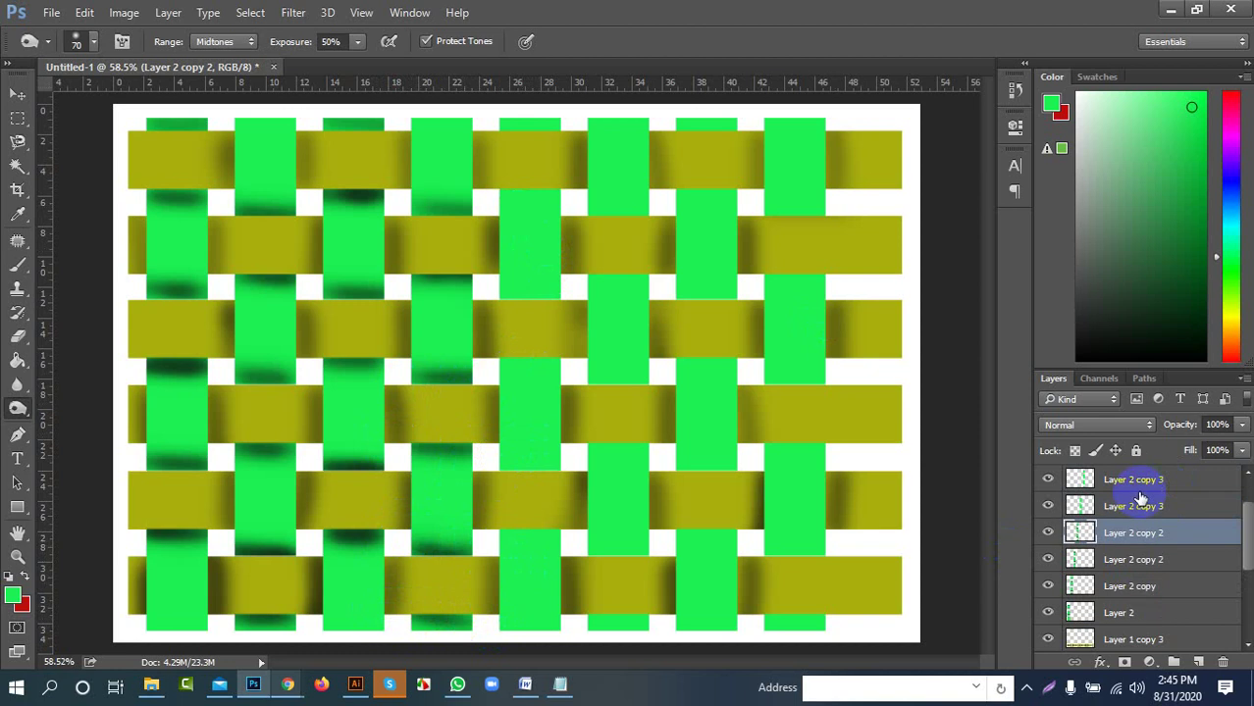
pyautogui.click(1138, 506)
pyautogui.moveTo(533, 179)
pyautogui.mouseDown()
pyautogui.moveTo(587, 193)
pyautogui.moveTo(502, 193)
pyautogui.moveTo(572, 197)
pyautogui.moveTo(513, 196)
pyautogui.moveTo(554, 194)
pyautogui.moveTo(532, 181)
pyautogui.moveTo(603, 184)
pyautogui.moveTo(500, 184)
pyautogui.moveTo(579, 200)
pyautogui.moveTo(510, 195)
pyautogui.mouseUp()
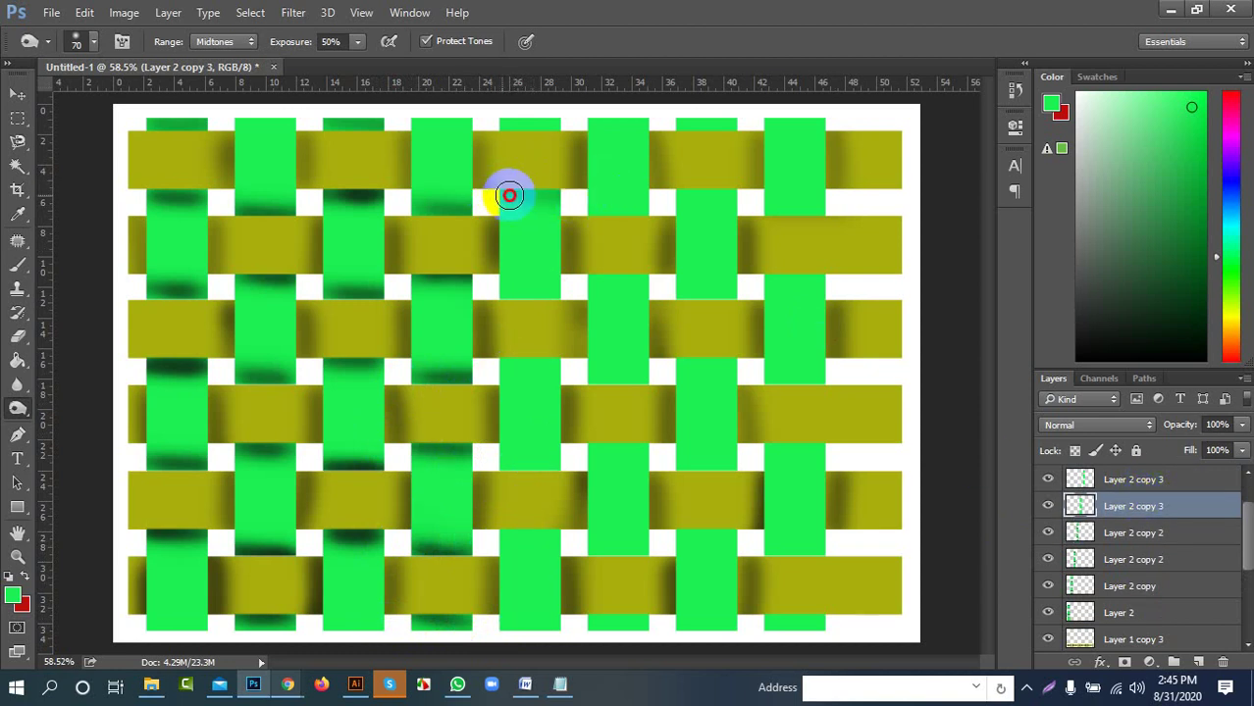
pyautogui.moveTo(594, 189)
pyautogui.mouseDown()
pyautogui.moveTo(503, 183)
pyautogui.moveTo(578, 198)
pyautogui.moveTo(511, 198)
pyautogui.moveTo(574, 199)
pyautogui.moveTo(506, 139)
pyautogui.moveTo(578, 134)
pyautogui.moveTo(505, 127)
pyautogui.moveTo(578, 130)
pyautogui.moveTo(484, 128)
pyautogui.moveTo(558, 132)
pyautogui.moveTo(485, 125)
pyautogui.moveTo(530, 128)
pyautogui.mouseUp()
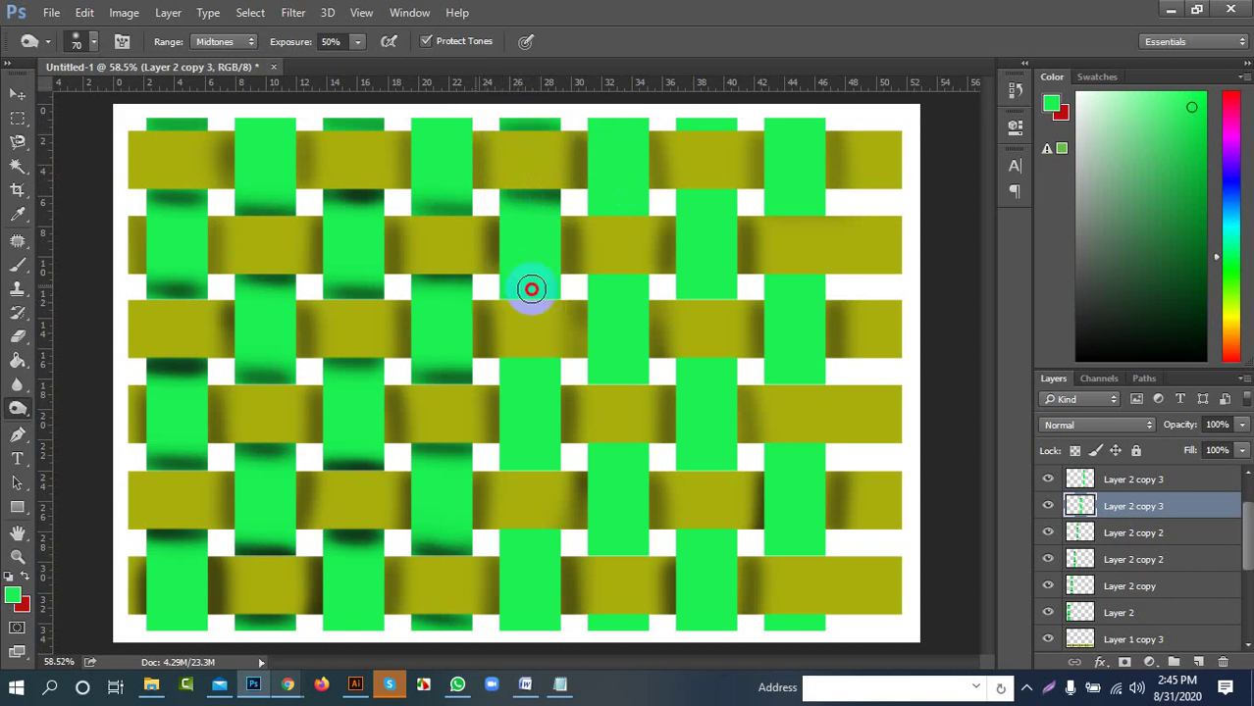
pyautogui.moveTo(545, 301)
pyautogui.mouseDown()
pyautogui.moveTo(575, 286)
pyautogui.moveTo(515, 270)
pyautogui.moveTo(470, 281)
pyautogui.moveTo(551, 288)
pyautogui.moveTo(492, 295)
pyautogui.moveTo(563, 296)
pyautogui.moveTo(500, 283)
pyautogui.moveTo(554, 286)
pyautogui.mouseUp()
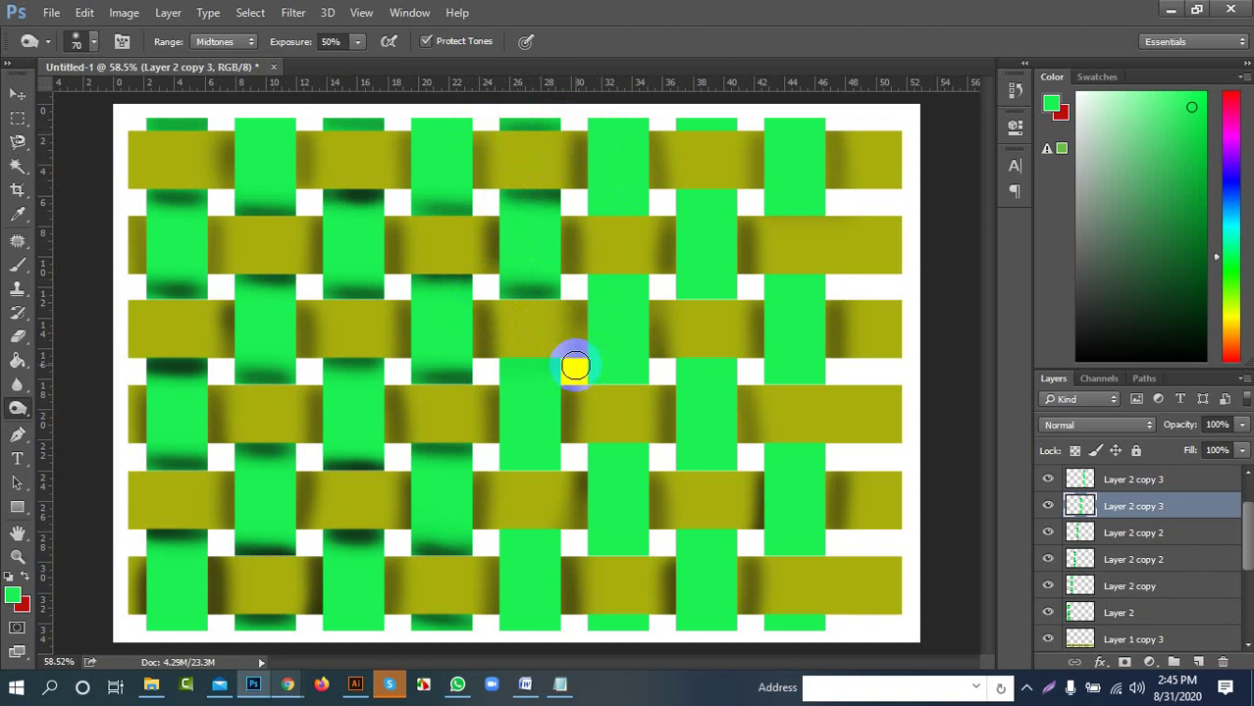
pyautogui.moveTo(577, 362)
pyautogui.mouseDown()
pyautogui.moveTo(555, 383)
pyautogui.moveTo(504, 317)
pyautogui.moveTo(563, 334)
pyautogui.moveTo(513, 356)
pyautogui.moveTo(572, 368)
pyautogui.moveTo(520, 363)
pyautogui.moveTo(599, 370)
pyautogui.moveTo(461, 366)
pyautogui.moveTo(556, 366)
pyautogui.moveTo(503, 349)
pyautogui.moveTo(552, 379)
pyautogui.moveTo(485, 467)
pyautogui.moveTo(571, 467)
pyautogui.moveTo(476, 465)
pyautogui.moveTo(636, 461)
pyautogui.moveTo(538, 460)
pyautogui.moveTo(500, 501)
pyautogui.moveTo(571, 523)
pyautogui.moveTo(464, 540)
pyautogui.moveTo(539, 535)
pyautogui.moveTo(487, 530)
pyautogui.moveTo(557, 564)
pyautogui.moveTo(640, 550)
pyautogui.moveTo(482, 527)
pyautogui.moveTo(562, 526)
pyautogui.moveTo(504, 537)
pyautogui.moveTo(545, 522)
pyautogui.moveTo(484, 521)
pyautogui.moveTo(621, 560)
pyautogui.mouseUp()
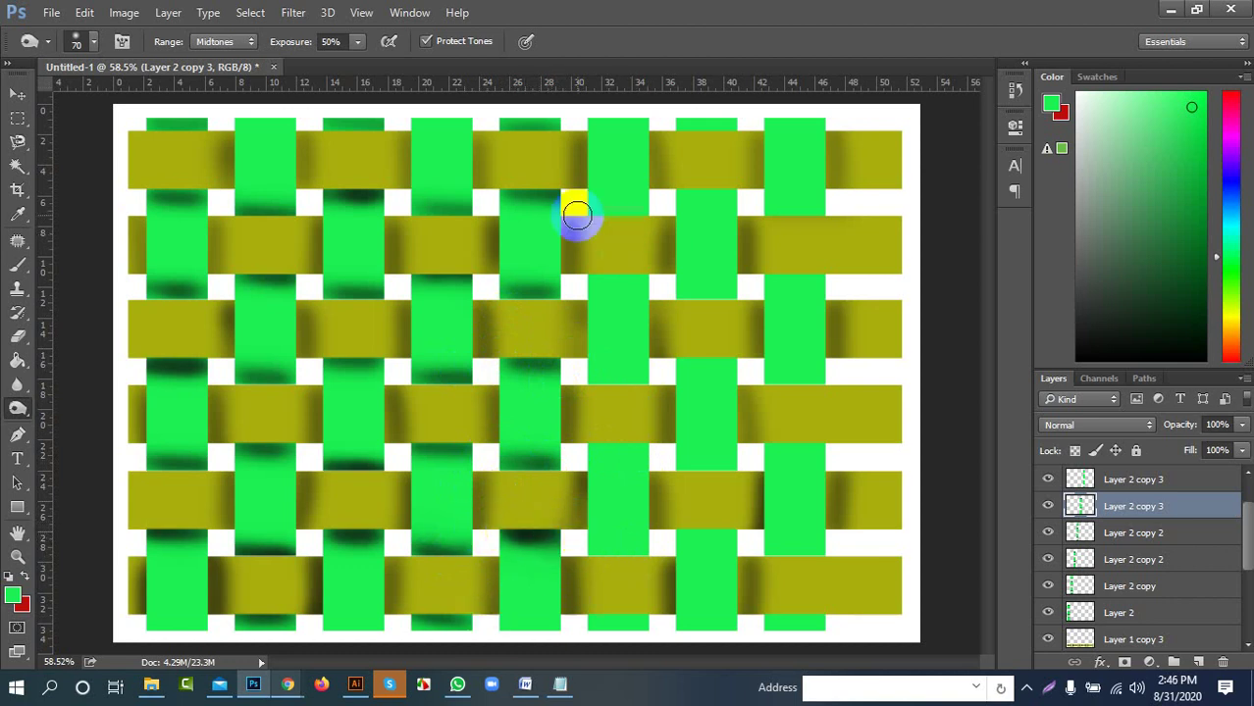
# Select the upper Layer 2 copy 3 and burn shadows on the sixth green bar beside the second, fourth and sixth olive bars
pyautogui.click(1133, 477)
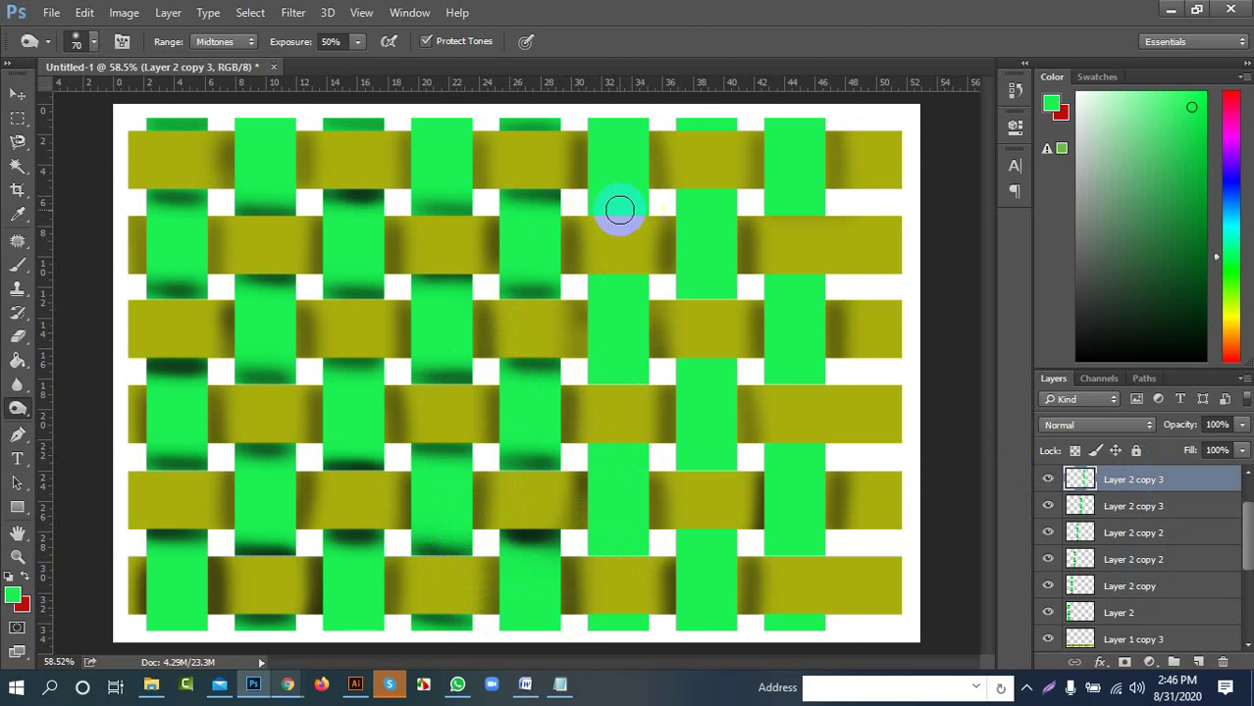
pyautogui.moveTo(645, 223)
pyautogui.mouseDown()
pyautogui.moveTo(589, 216)
pyautogui.moveTo(666, 211)
pyautogui.moveTo(565, 211)
pyautogui.moveTo(684, 210)
pyautogui.moveTo(565, 215)
pyautogui.moveTo(582, 213)
pyautogui.moveTo(577, 200)
pyautogui.moveTo(670, 195)
pyautogui.moveTo(613, 187)
pyautogui.moveTo(568, 215)
pyautogui.moveTo(659, 203)
pyautogui.moveTo(588, 204)
pyautogui.moveTo(647, 204)
pyautogui.moveTo(625, 253)
pyautogui.moveTo(586, 276)
pyautogui.moveTo(631, 289)
pyautogui.mouseUp()
pyautogui.moveTo(597, 281)
pyautogui.mouseDown()
pyautogui.moveTo(647, 283)
pyautogui.moveTo(573, 266)
pyautogui.moveTo(675, 272)
pyautogui.moveTo(570, 269)
pyautogui.moveTo(686, 287)
pyautogui.moveTo(562, 277)
pyautogui.moveTo(713, 283)
pyautogui.moveTo(557, 273)
pyautogui.moveTo(729, 277)
pyautogui.moveTo(561, 281)
pyautogui.moveTo(673, 277)
pyautogui.mouseUp()
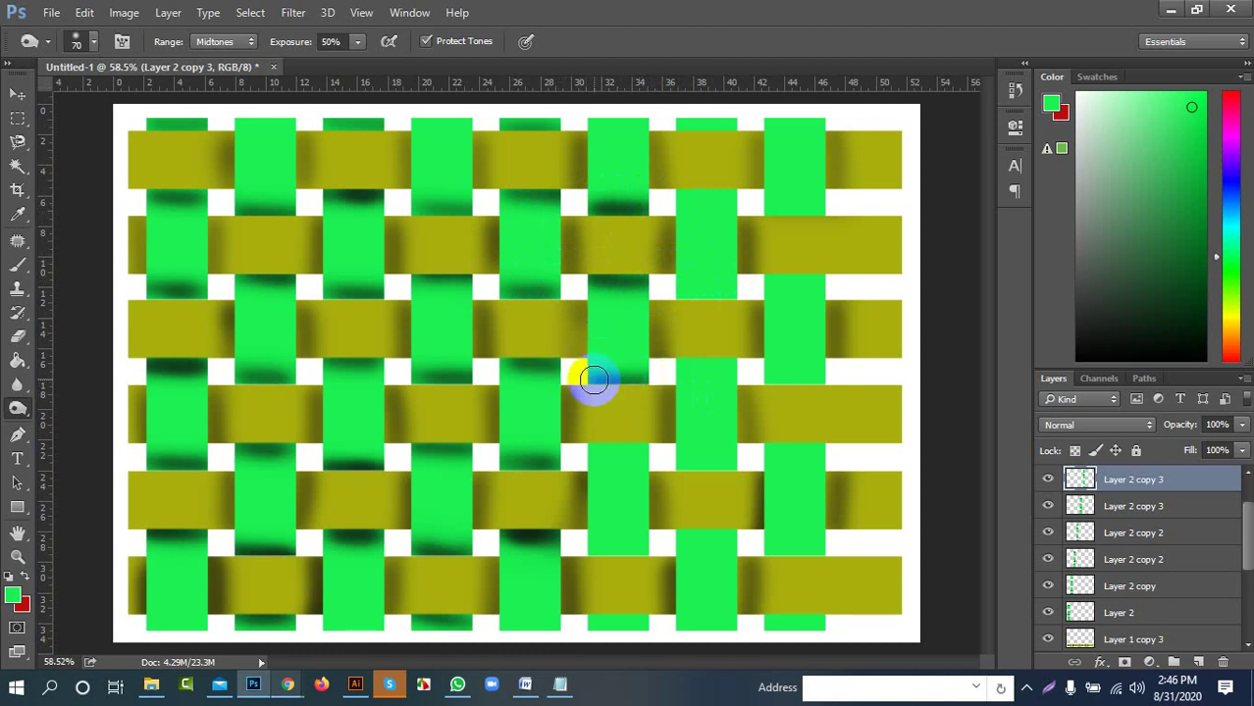
pyautogui.click(650, 451)
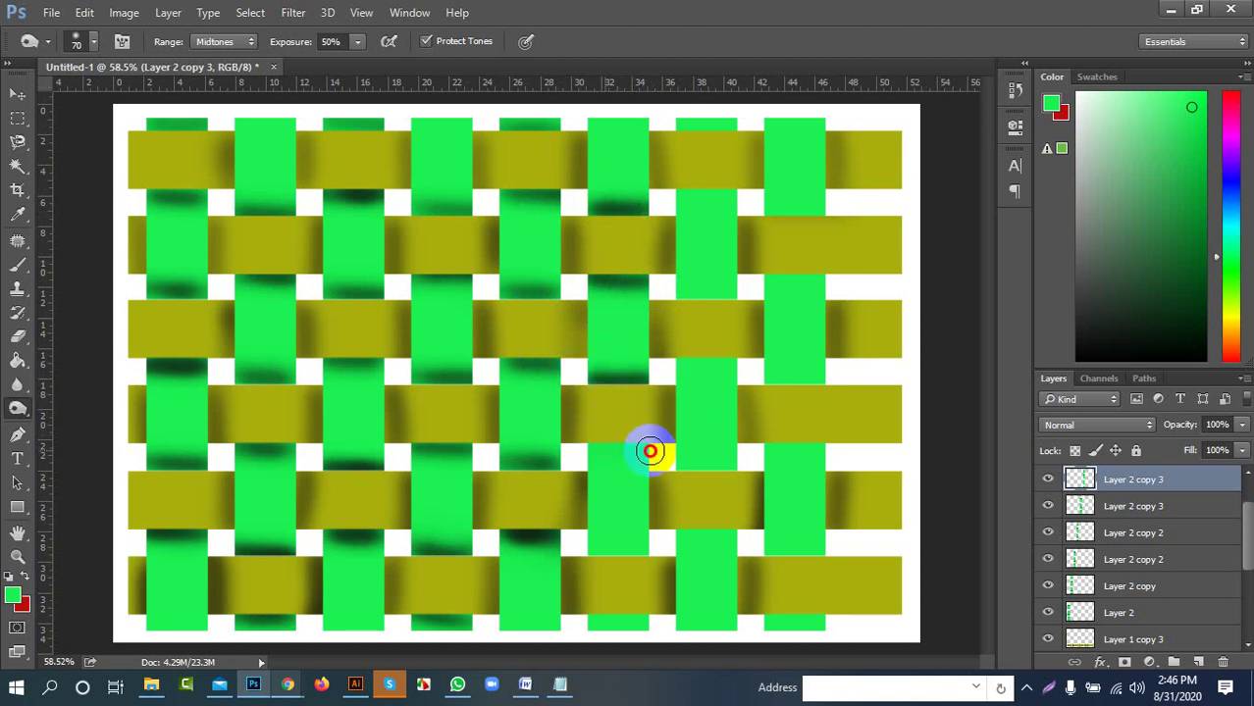
pyautogui.moveTo(650, 451)
pyautogui.mouseDown()
pyautogui.moveTo(580, 450)
pyautogui.moveTo(688, 445)
pyautogui.moveTo(539, 447)
pyautogui.moveTo(654, 446)
pyautogui.moveTo(585, 444)
pyautogui.moveTo(621, 444)
pyautogui.mouseUp()
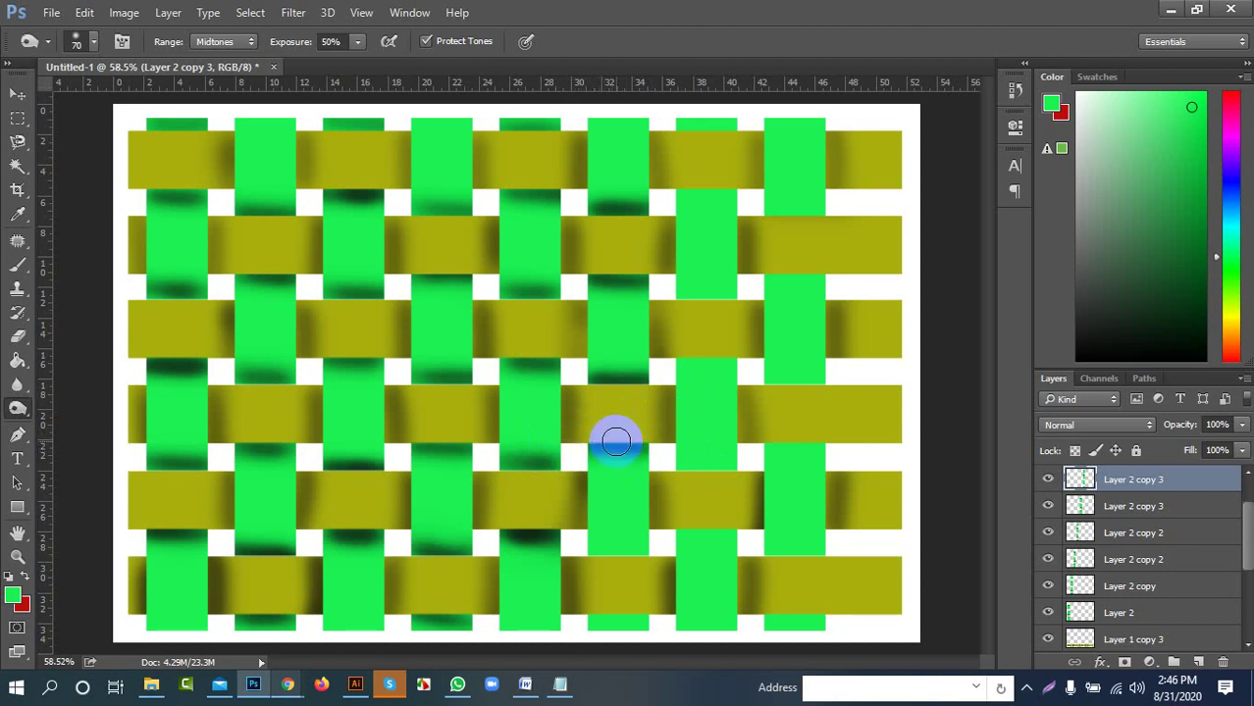
pyautogui.moveTo(651, 539)
pyautogui.mouseDown()
pyautogui.moveTo(655, 560)
pyautogui.moveTo(644, 558)
pyautogui.moveTo(666, 553)
pyautogui.moveTo(582, 541)
pyautogui.moveTo(638, 538)
pyautogui.moveTo(679, 556)
pyautogui.moveTo(608, 536)
pyautogui.moveTo(650, 551)
pyautogui.moveTo(541, 599)
pyautogui.moveTo(610, 621)
pyautogui.moveTo(531, 601)
pyautogui.moveTo(686, 616)
pyautogui.moveTo(548, 605)
pyautogui.moveTo(657, 611)
pyautogui.mouseUp()
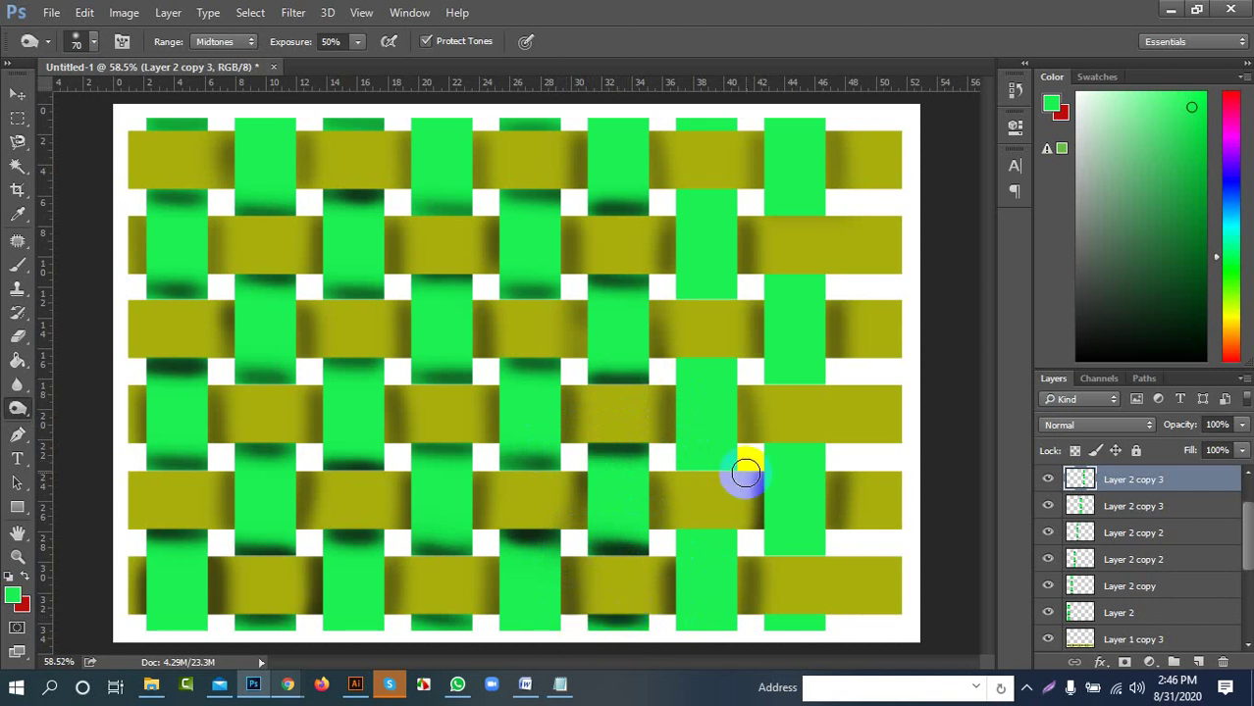
# Select the lower Layer 2 copy 4 and burn shadows on the seventh green bar beside the first, third and fifth olive bars
pyautogui.scroll(1, 1157, 501)
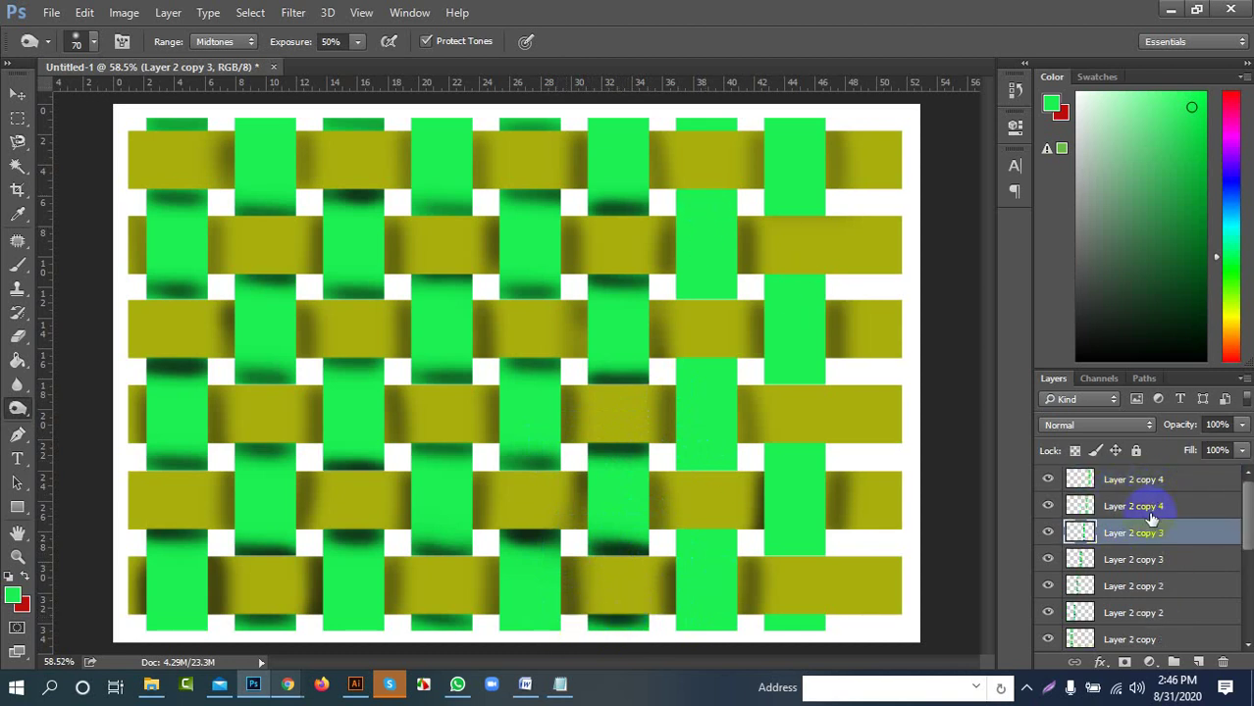
pyautogui.click(1148, 506)
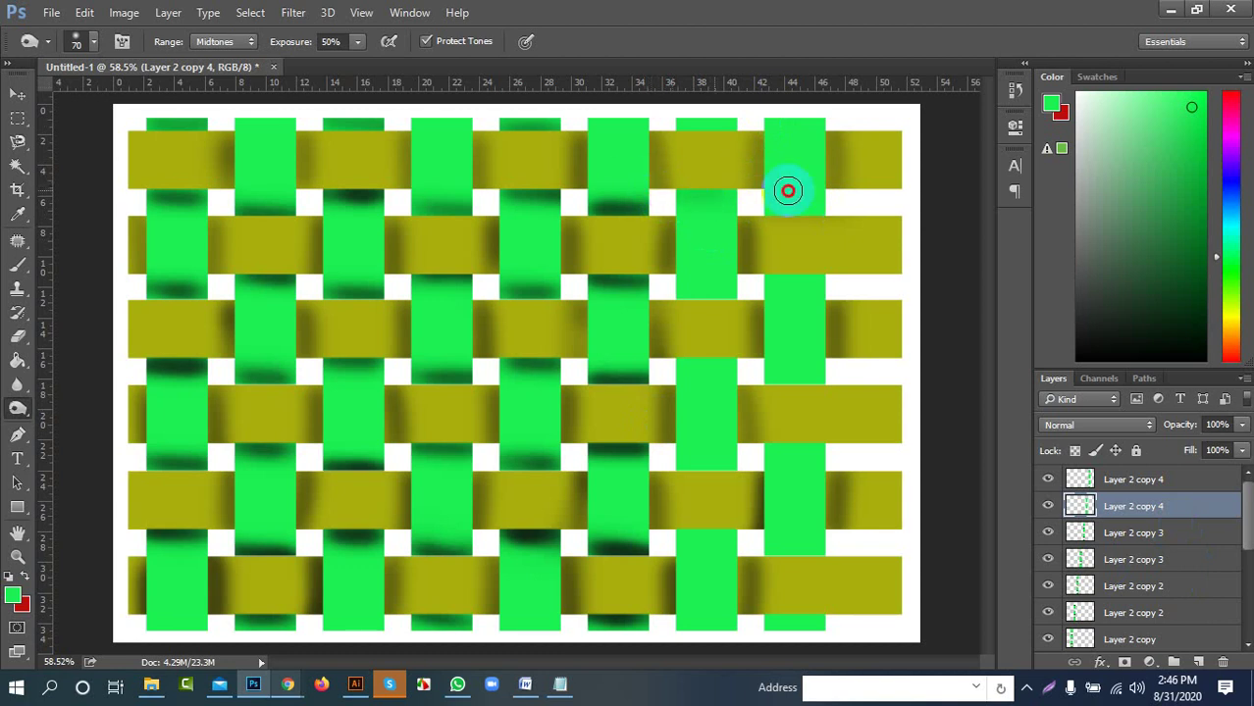
pyautogui.moveTo(670, 187)
pyautogui.mouseDown()
pyautogui.moveTo(753, 186)
pyautogui.moveTo(688, 184)
pyautogui.moveTo(691, 142)
pyautogui.moveTo(668, 115)
pyautogui.moveTo(662, 129)
pyautogui.moveTo(740, 127)
pyautogui.moveTo(660, 127)
pyautogui.moveTo(740, 127)
pyautogui.moveTo(670, 139)
pyautogui.moveTo(750, 141)
pyautogui.moveTo(668, 131)
pyautogui.moveTo(752, 131)
pyautogui.moveTo(689, 129)
pyautogui.moveTo(735, 128)
pyautogui.mouseUp()
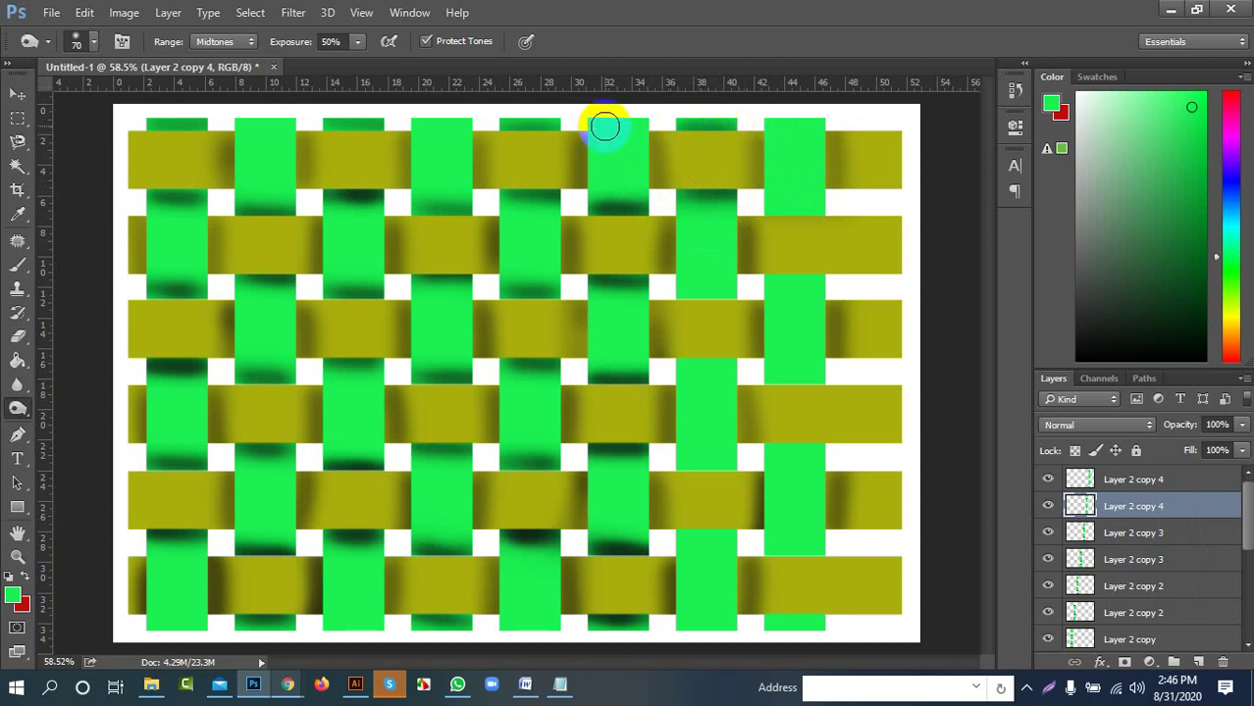
pyautogui.moveTo(608, 125)
pyautogui.mouseDown()
pyautogui.moveTo(769, 134)
pyautogui.moveTo(710, 130)
pyautogui.moveTo(757, 129)
pyautogui.mouseUp()
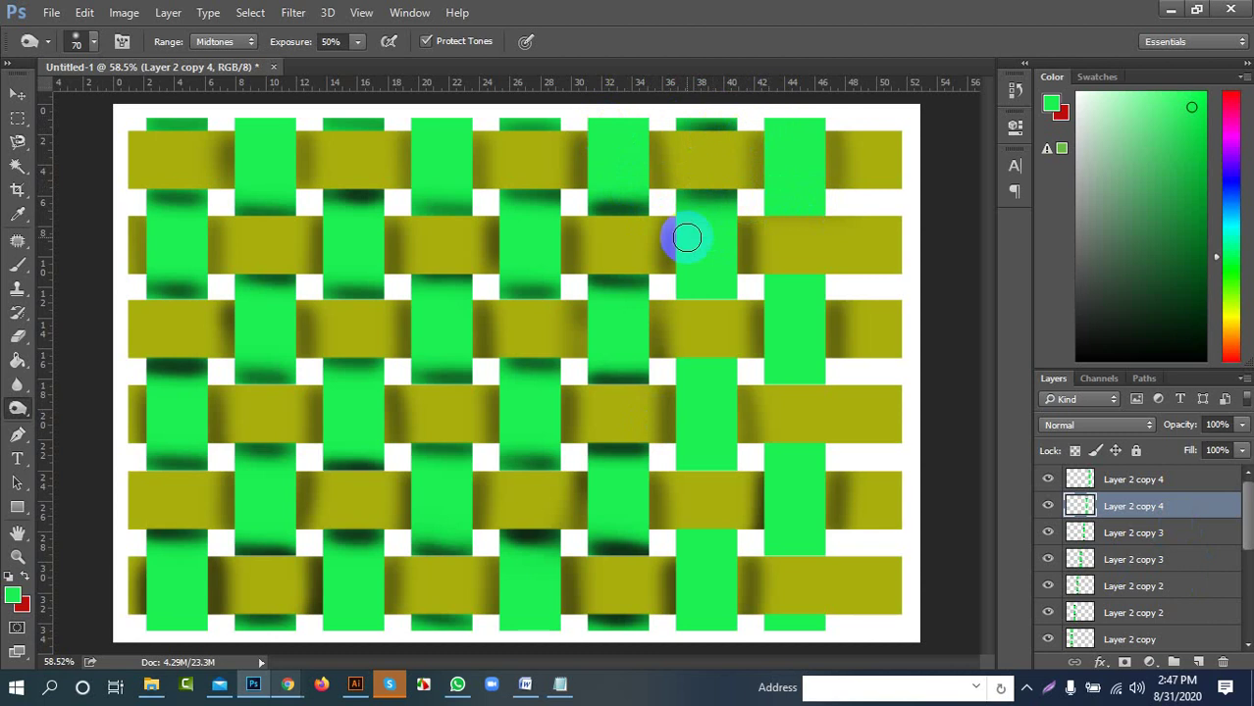
pyautogui.moveTo(703, 302)
pyautogui.mouseDown()
pyautogui.moveTo(659, 294)
pyautogui.moveTo(772, 295)
pyautogui.moveTo(670, 291)
pyautogui.moveTo(760, 291)
pyautogui.moveTo(771, 305)
pyautogui.moveTo(712, 363)
pyautogui.moveTo(664, 474)
pyautogui.moveTo(681, 364)
pyautogui.moveTo(756, 366)
pyautogui.moveTo(665, 357)
pyautogui.moveTo(753, 357)
pyautogui.moveTo(677, 357)
pyautogui.moveTo(739, 357)
pyautogui.moveTo(679, 362)
pyautogui.moveTo(746, 372)
pyautogui.moveTo(662, 372)
pyautogui.moveTo(753, 372)
pyautogui.moveTo(660, 370)
pyautogui.moveTo(779, 387)
pyautogui.moveTo(660, 460)
pyautogui.moveTo(796, 484)
pyautogui.moveTo(666, 474)
pyautogui.moveTo(740, 456)
pyautogui.moveTo(635, 459)
pyautogui.mouseUp()
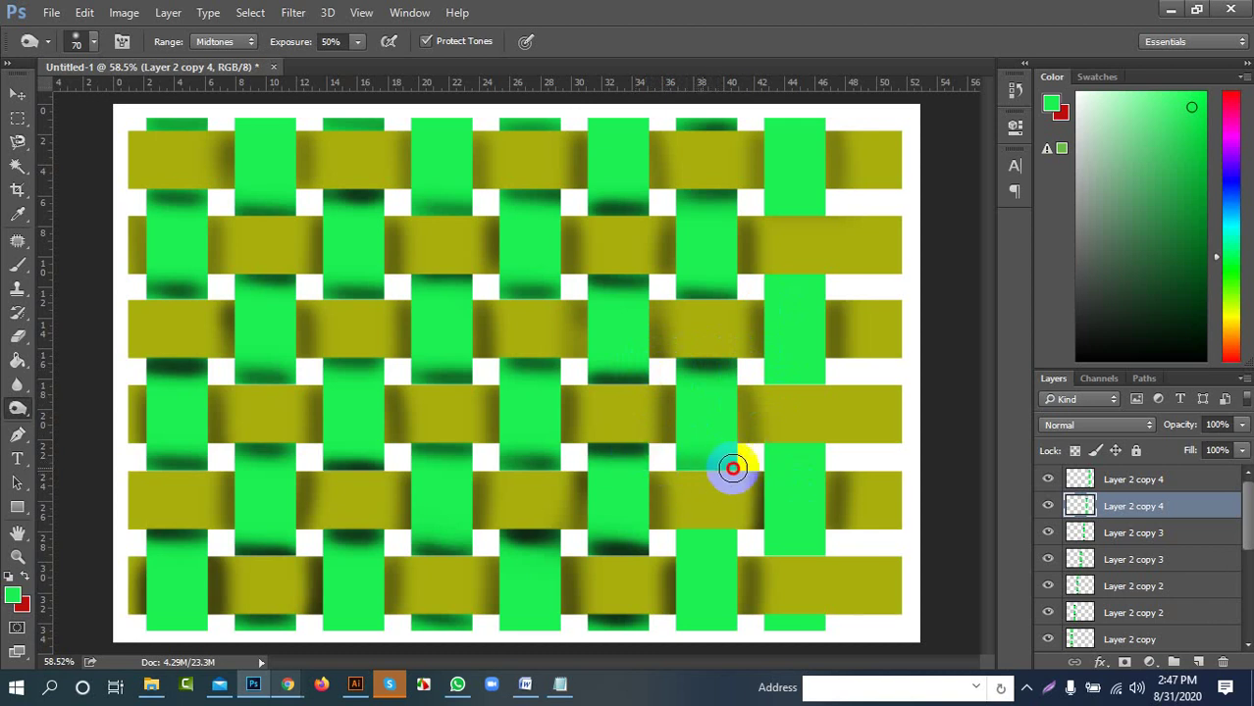
pyautogui.moveTo(733, 468)
pyautogui.mouseDown()
pyautogui.moveTo(691, 469)
pyautogui.moveTo(750, 475)
pyautogui.moveTo(672, 457)
pyautogui.moveTo(704, 481)
pyautogui.moveTo(625, 511)
pyautogui.moveTo(779, 535)
pyautogui.moveTo(625, 531)
pyautogui.moveTo(809, 534)
pyautogui.mouseUp()
# Select the upper Layer 2 copy 4 and burn shadows on the eighth green bar beside the second, fourth and sixth olive bars
pyautogui.click(1163, 476)
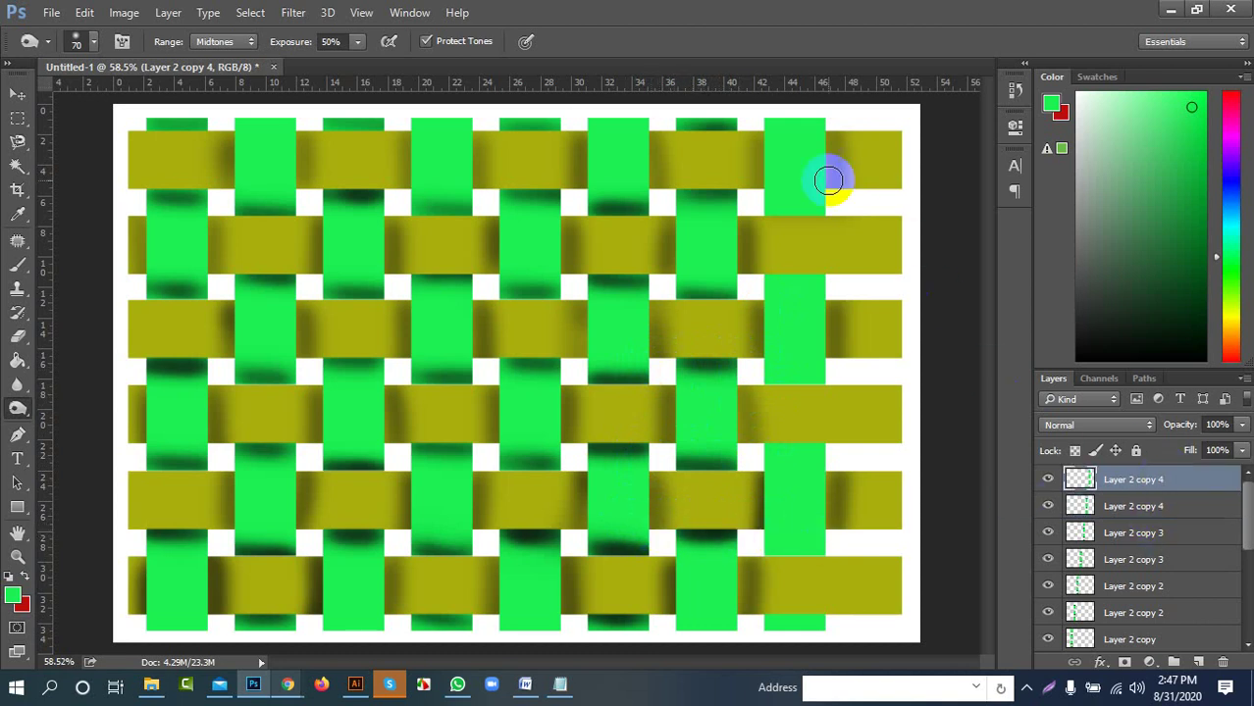
pyautogui.moveTo(751, 221)
pyautogui.mouseDown()
pyautogui.moveTo(839, 219)
pyautogui.moveTo(767, 196)
pyautogui.moveTo(820, 205)
pyautogui.moveTo(762, 207)
pyautogui.moveTo(819, 222)
pyautogui.moveTo(740, 225)
pyautogui.moveTo(819, 222)
pyautogui.moveTo(774, 209)
pyautogui.moveTo(860, 219)
pyautogui.moveTo(759, 215)
pyautogui.moveTo(848, 212)
pyautogui.moveTo(699, 288)
pyautogui.moveTo(727, 272)
pyautogui.moveTo(835, 271)
pyautogui.moveTo(744, 284)
pyautogui.moveTo(852, 291)
pyautogui.moveTo(766, 281)
pyautogui.moveTo(851, 279)
pyautogui.moveTo(751, 278)
pyautogui.moveTo(858, 277)
pyautogui.moveTo(763, 282)
pyautogui.moveTo(838, 292)
pyautogui.moveTo(783, 280)
pyautogui.moveTo(764, 299)
pyautogui.moveTo(756, 366)
pyautogui.moveTo(831, 378)
pyautogui.moveTo(742, 390)
pyautogui.moveTo(895, 389)
pyautogui.moveTo(748, 373)
pyautogui.moveTo(845, 379)
pyautogui.moveTo(757, 376)
pyautogui.moveTo(773, 370)
pyautogui.moveTo(833, 373)
pyautogui.moveTo(754, 385)
pyautogui.moveTo(757, 372)
pyautogui.moveTo(839, 379)
pyautogui.moveTo(786, 378)
pyautogui.mouseUp()
pyautogui.moveTo(737, 445)
pyautogui.mouseDown()
pyautogui.moveTo(840, 444)
pyautogui.moveTo(751, 437)
pyautogui.moveTo(804, 453)
pyautogui.moveTo(832, 491)
pyautogui.mouseUp()
pyautogui.moveTo(739, 572)
pyautogui.mouseDown()
pyautogui.moveTo(780, 545)
pyautogui.moveTo(812, 554)
pyautogui.moveTo(774, 560)
pyautogui.moveTo(782, 546)
pyautogui.moveTo(767, 546)
pyautogui.moveTo(827, 552)
pyautogui.moveTo(749, 556)
pyautogui.moveTo(841, 551)
pyautogui.moveTo(739, 547)
pyautogui.moveTo(833, 560)
pyautogui.moveTo(749, 550)
pyautogui.moveTo(751, 457)
pyautogui.mouseUp()
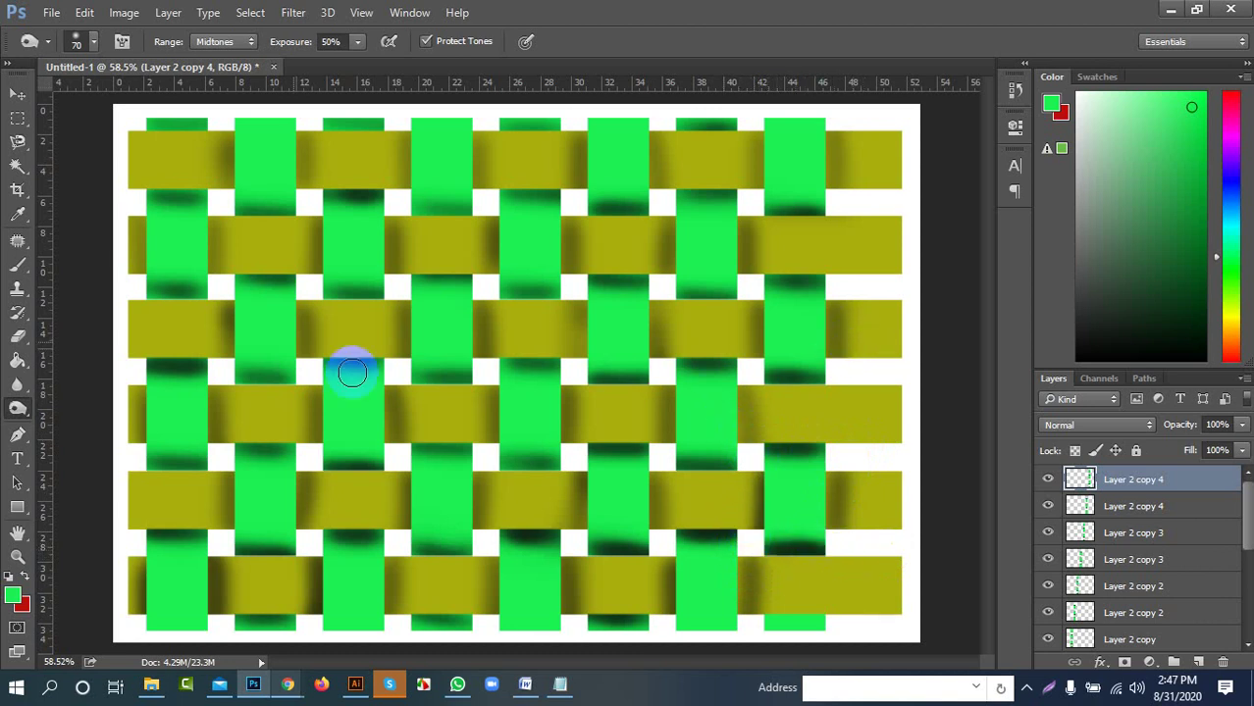
pyautogui.click(18, 94)
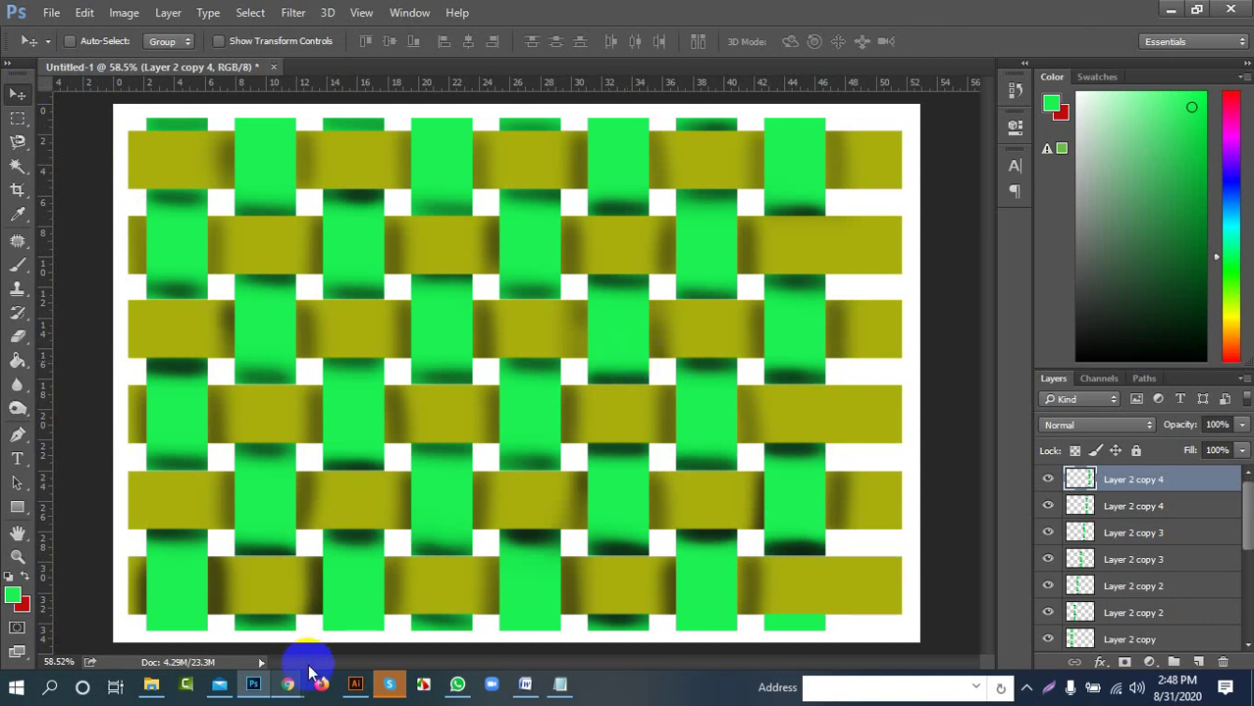
# Switch to the Google Meet window in Chrome and show the hidden system tray icons
pyautogui.moveTo(298, 693)
pyautogui.click(255, 653)
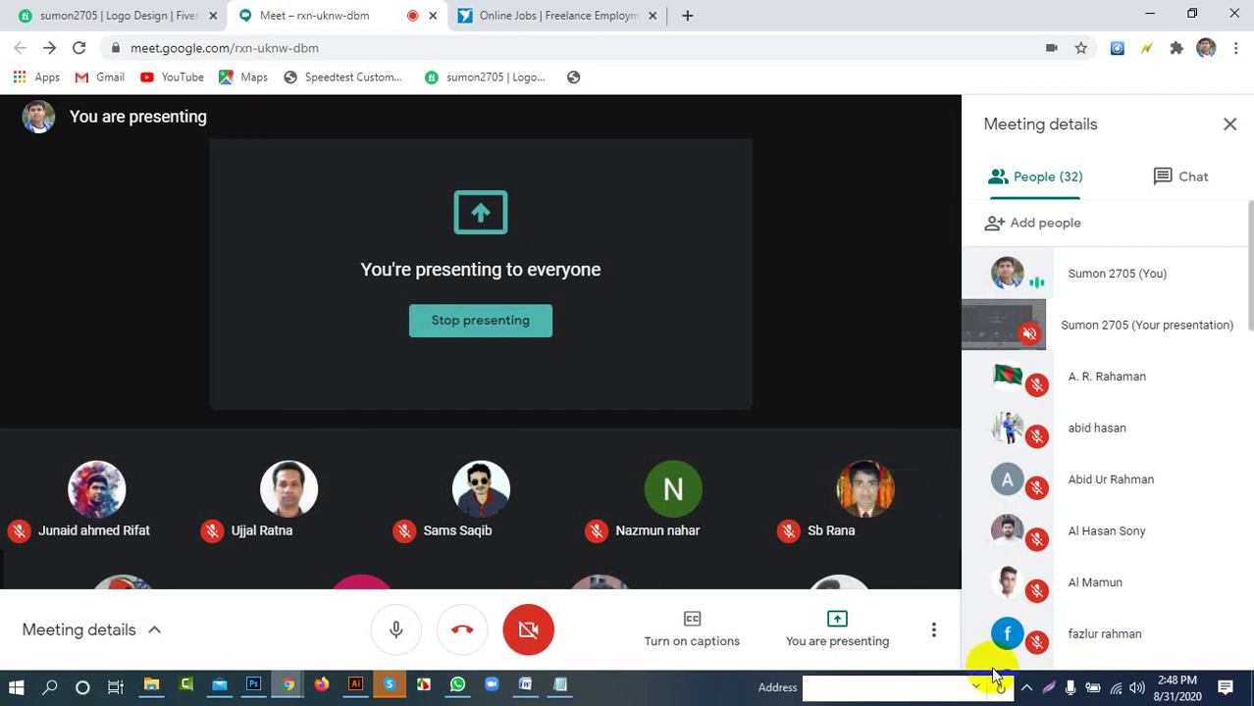
pyautogui.click(1026, 692)
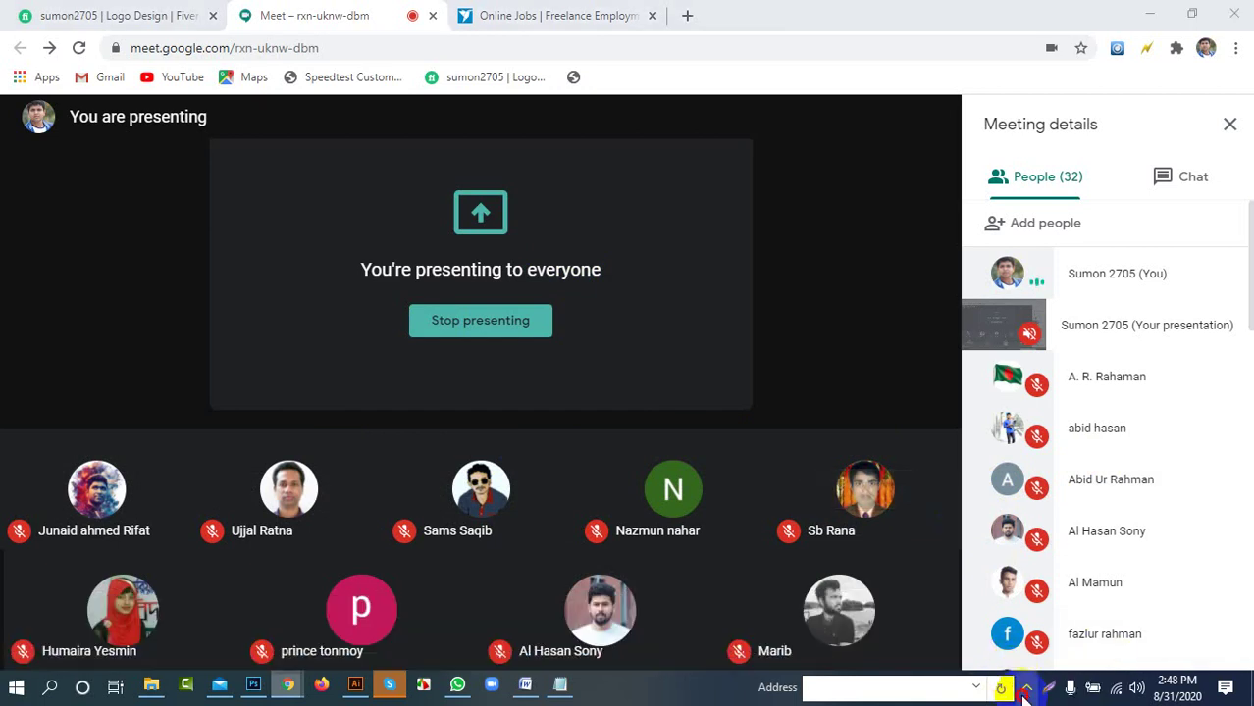
pyautogui.click(1216, 555)
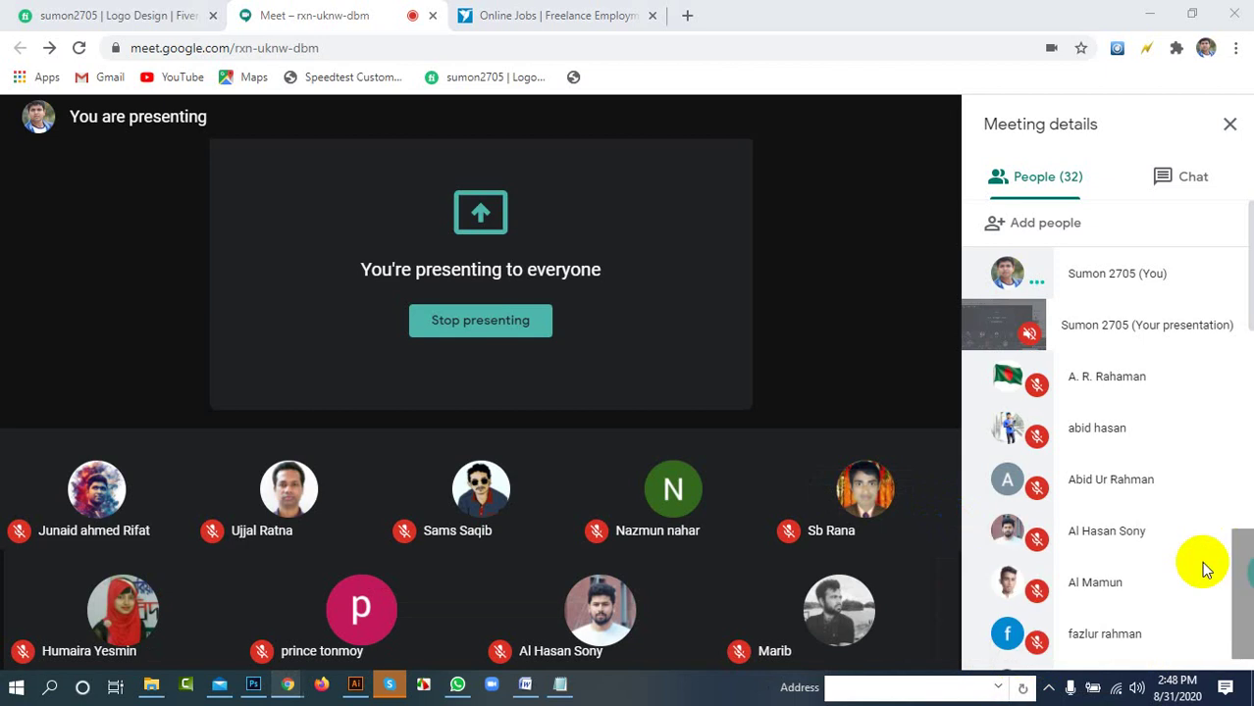
pyautogui.click(1049, 688)
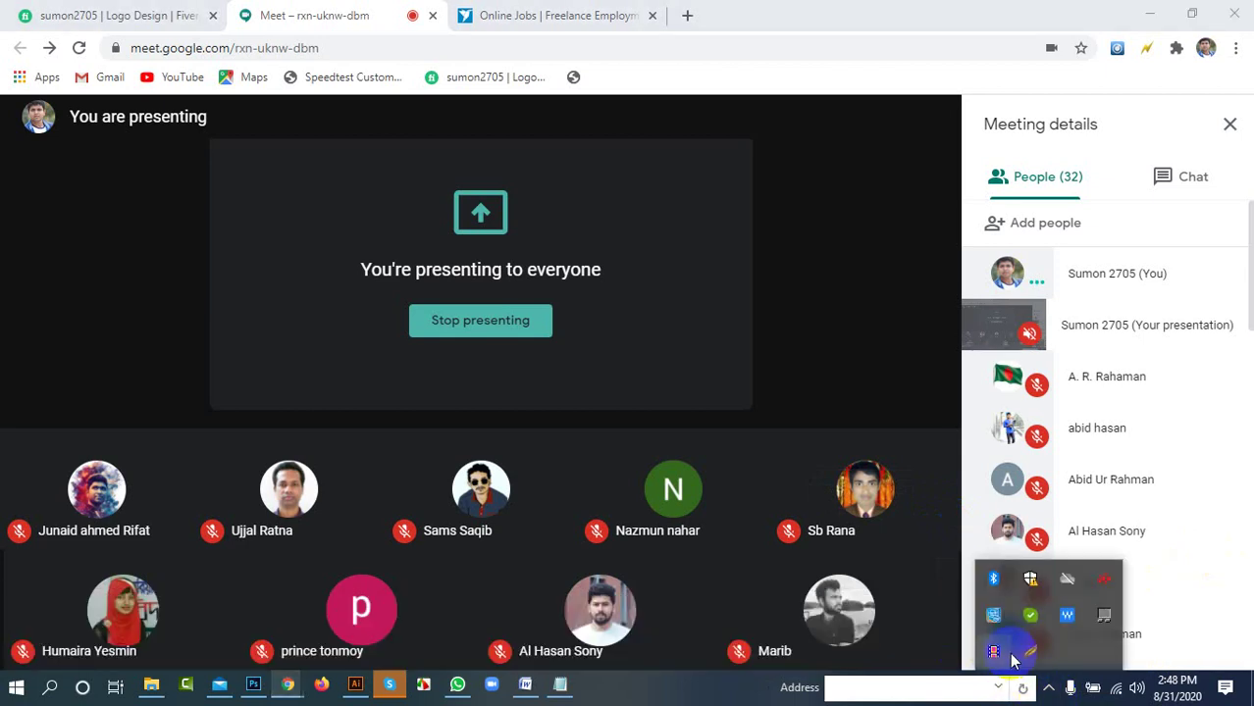